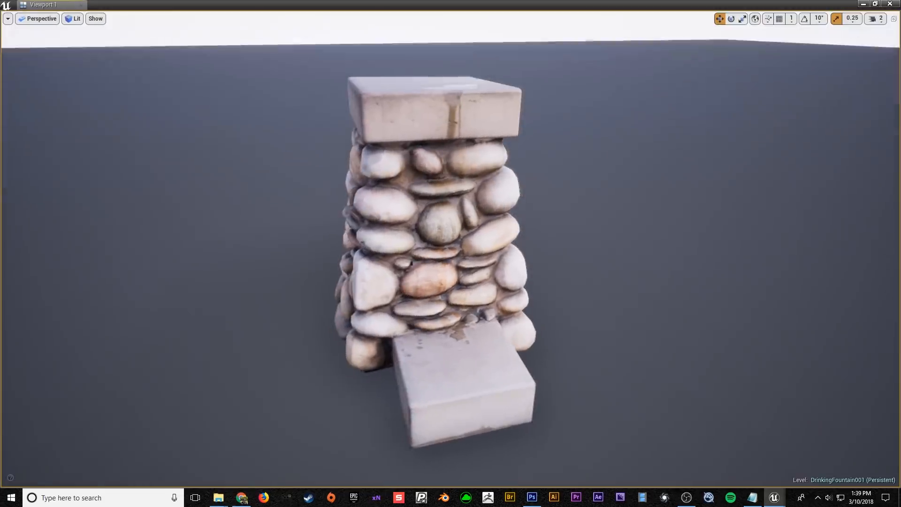
# - Examine the stone drinking fountain model in the lit view from the front, the sides and above
pyautogui.keyDown('alt'); pyautogui.moveTo(137, 180); pyautogui.dragTo(286, 167); pyautogui.keyUp('alt')
pyautogui.keyDown('alt'); pyautogui.moveTo(444, 194); pyautogui.dragTo(361, 223); pyautogui.keyUp('alt')
pyautogui.keyDown('alt'); pyautogui.moveTo(603, 177); pyautogui.dragTo(593, 175); pyautogui.keyUp('alt')
pyautogui.moveTo(467, 205)
pyautogui.keyDown('alt'); pyautogui.mouseDown()
pyautogui.moveTo(465, 136)
pyautogui.moveTo(478, 132)
pyautogui.moveTo(509, 163)
pyautogui.moveTo(521, 215)
pyautogui.moveTo(467, 220)
pyautogui.mouseUp(); pyautogui.keyUp('alt')
pyautogui.keyDown('alt'); pyautogui.moveTo(389, 250); pyautogui.dragTo(392, 197); pyautogui.keyUp('alt')
pyautogui.keyDown('alt'); pyautogui.moveTo(286, 254); pyautogui.dragTo(633, 258); pyautogui.keyUp('alt')
pyautogui.keyDown('alt'); pyautogui.moveTo(129, 253); pyautogui.dragTo(210, 278); pyautogui.keyUp('alt')
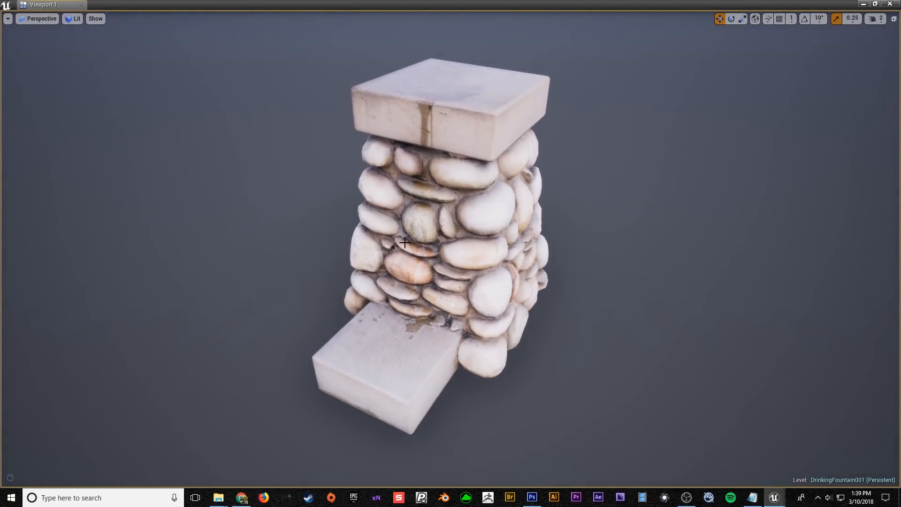
pyautogui.keyDown('alt'); pyautogui.moveTo(459, 149); pyautogui.dragTo(462, 169); pyautogui.keyUp('alt')
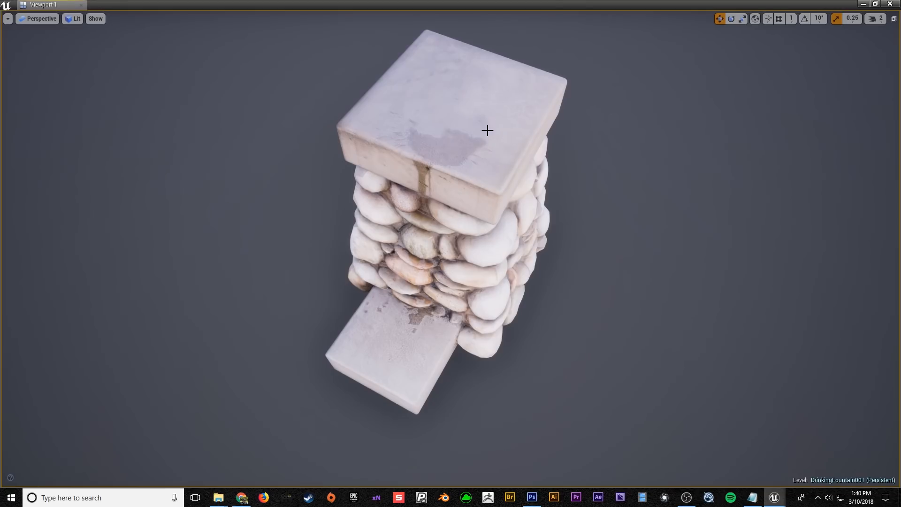
pyautogui.keyDown('alt'); pyautogui.moveTo(452, 248); pyautogui.dragTo(413, 177); pyautogui.keyUp('alt')
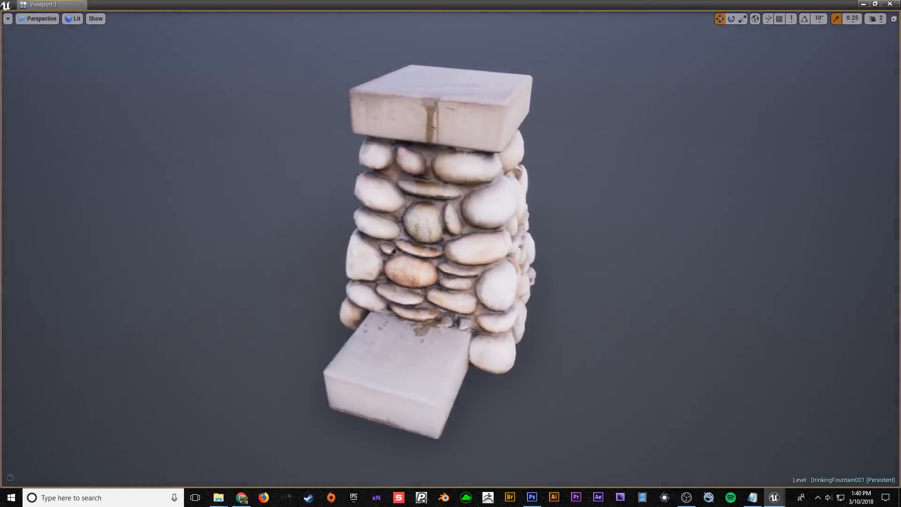
# - Inspect the fountain's mesh in the Wireframe view mode, and return the viewport to Lit
pyautogui.click(74, 21)
pyautogui.click(84, 58)
pyautogui.keyDown('alt'); pyautogui.moveTo(155, 122); pyautogui.dragTo(225, 96); pyautogui.keyUp('alt')
pyautogui.click(79, 20)
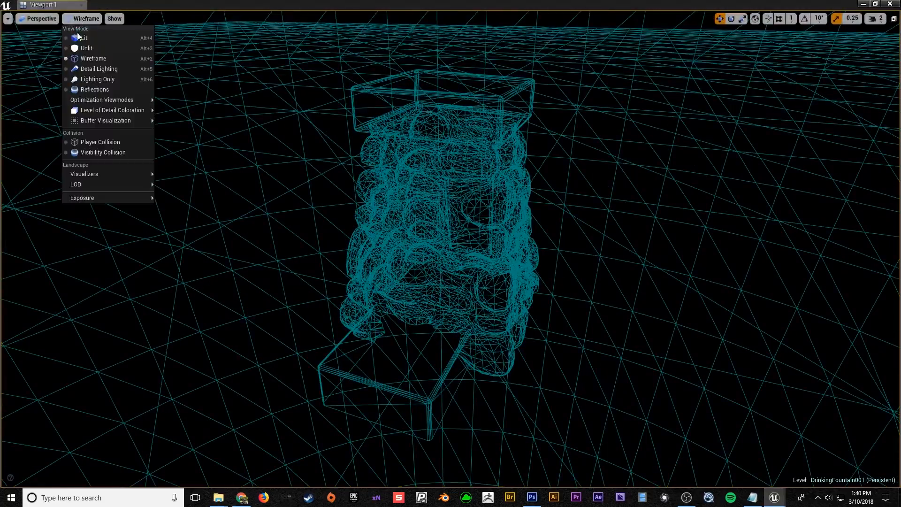
pyautogui.click(85, 39)
pyautogui.keyDown('alt'); pyautogui.moveTo(338, 197); pyautogui.dragTo(403, 253); pyautogui.keyUp('alt')
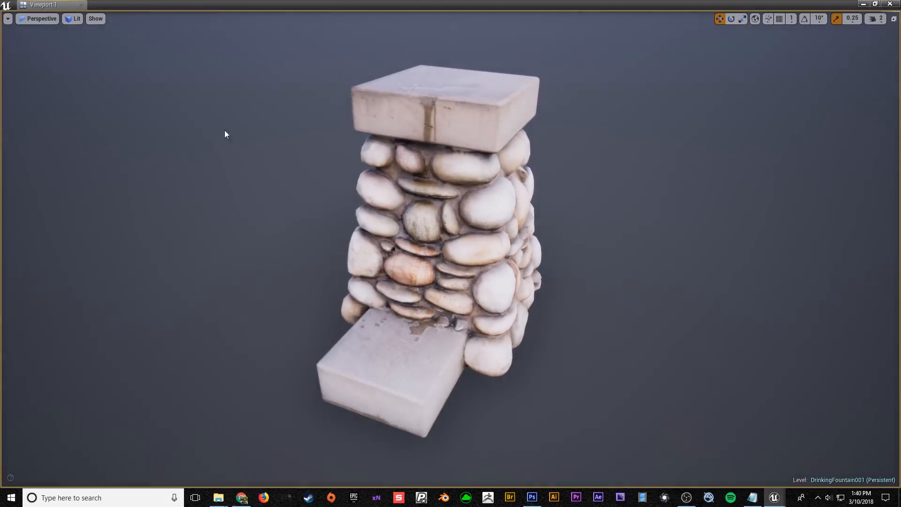
# - View the fountain from a low angle, and inspect its surface relief in the Detail Lighting view mode
pyautogui.keyDown('alt'); pyautogui.moveTo(152, 45); pyautogui.dragTo(414, 162); pyautogui.keyUp('alt')
pyautogui.keyDown('alt'); pyautogui.moveTo(402, 102); pyautogui.dragTo(364, 150); pyautogui.keyUp('alt')
pyautogui.keyDown('alt'); pyautogui.moveTo(505, 302); pyautogui.dragTo(278, 28); pyautogui.keyUp('alt')
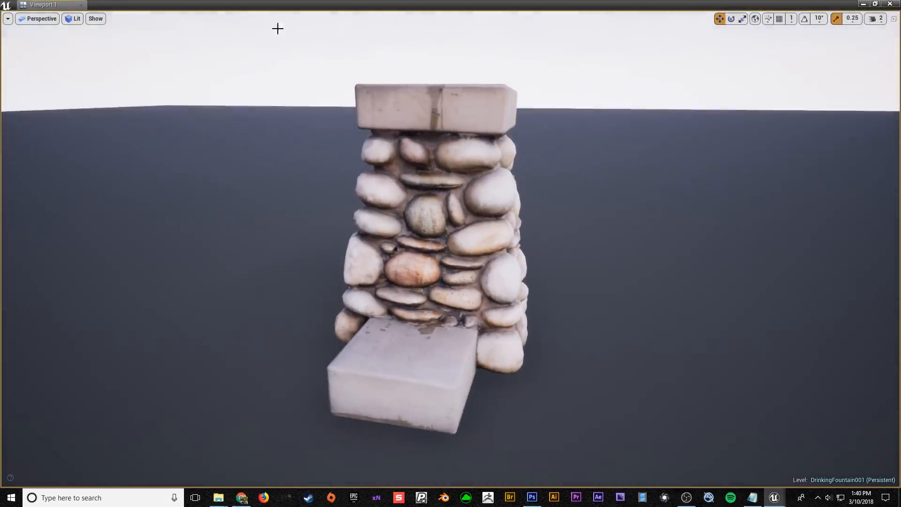
pyautogui.click(72, 20)
pyautogui.click(105, 69)
pyautogui.keyDown('alt'); pyautogui.moveTo(344, 148); pyautogui.dragTo(378, 222); pyautogui.keyUp('alt')
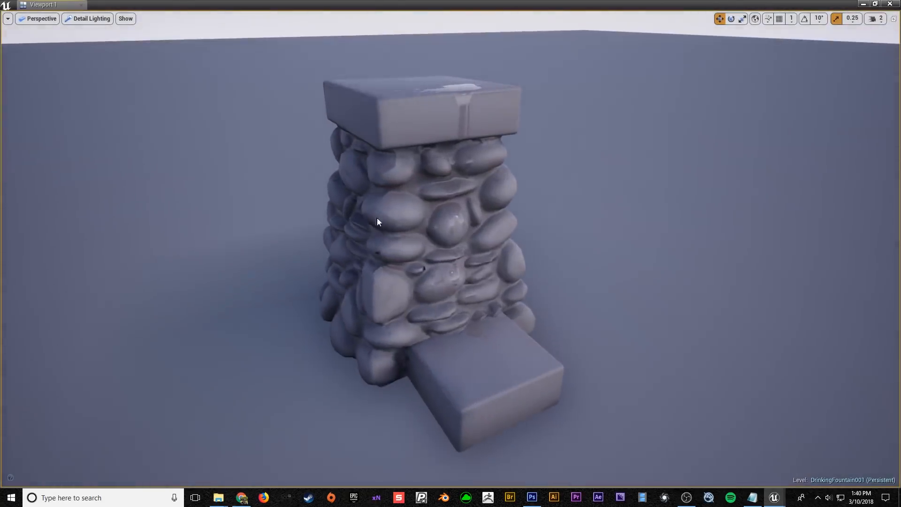
# - Inspect the fountain's base color texture in the Unlit view mode, and return the viewport to Lit
pyautogui.click(99, 20)
pyautogui.click(91, 48)
pyautogui.keyDown('alt'); pyautogui.moveTo(299, 250); pyautogui.dragTo(460, 253); pyautogui.keyUp('alt')
pyautogui.moveTo(278, 258)
pyautogui.keyDown('alt'); pyautogui.mouseDown()
pyautogui.moveTo(361, 222)
pyautogui.moveTo(408, 216)
pyautogui.moveTo(356, 251)
pyautogui.moveTo(323, 258)
pyautogui.moveTo(277, 244)
pyautogui.moveTo(279, 261)
pyautogui.mouseUp(); pyautogui.keyUp('alt')
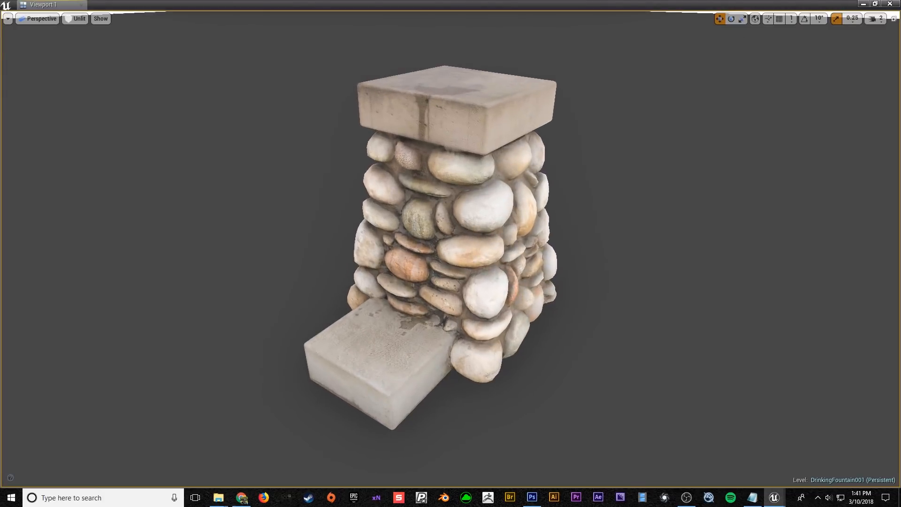
pyautogui.click(75, 18)
pyautogui.click(85, 36)
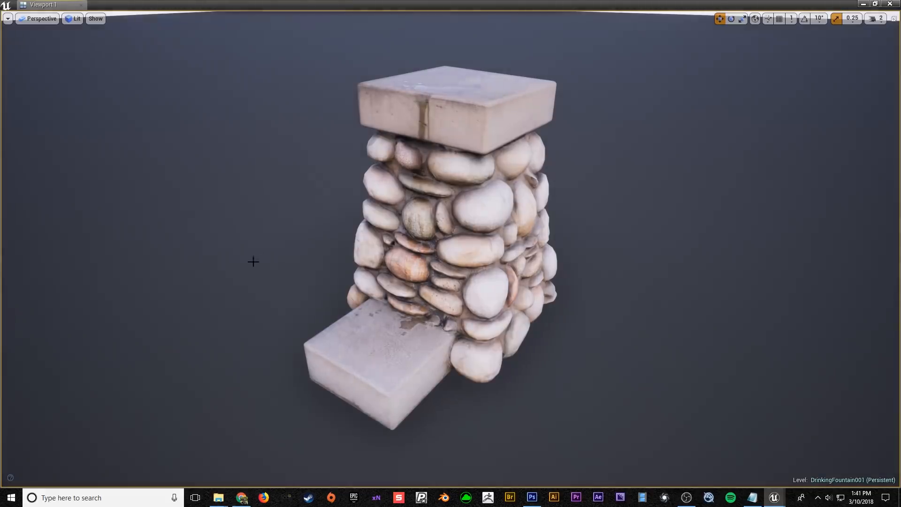
pyautogui.keyDown('alt'); pyautogui.moveTo(236, 241); pyautogui.dragTo(894, 242); pyautogui.keyUp('alt')
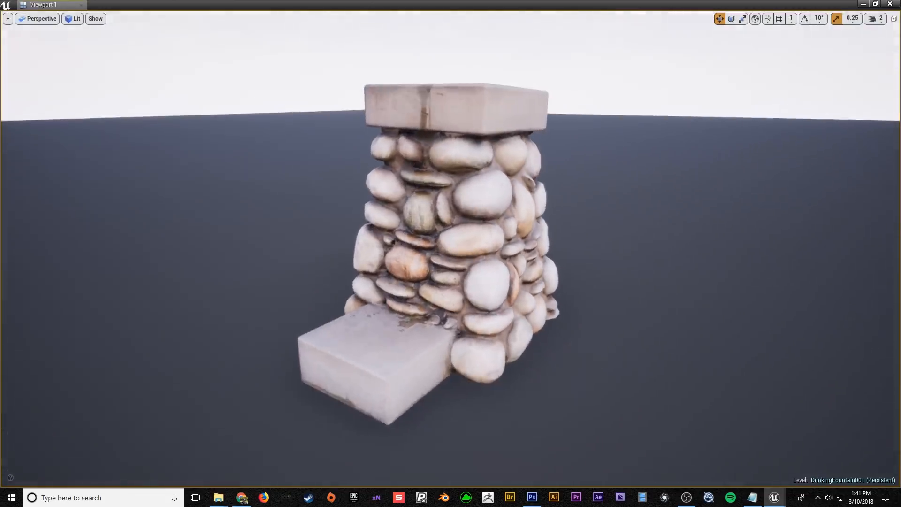
pyautogui.keyDown('alt'); pyautogui.moveTo(302, 306); pyautogui.dragTo(183, 323); pyautogui.keyUp('alt')
pyautogui.moveTo(204, 227)
pyautogui.keyDown('alt'); pyautogui.mouseDown()
pyautogui.moveTo(209, 234)
pyautogui.moveTo(205, 227)
pyautogui.mouseUp(); pyautogui.keyUp('alt')
pyautogui.keyDown('alt'); pyautogui.moveTo(206, 152); pyautogui.dragTo(220, 164); pyautogui.keyUp('alt')
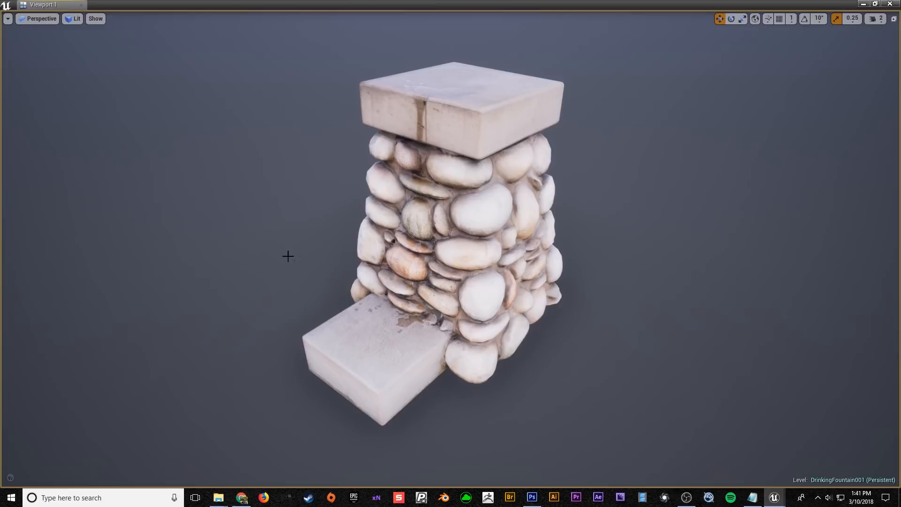
pyautogui.moveTo(299, 281)
pyautogui.keyDown('alt'); pyautogui.mouseDown()
pyautogui.moveTo(297, 258)
pyautogui.moveTo(308, 269)
pyautogui.moveTo(299, 280)
pyautogui.mouseUp(); pyautogui.keyUp('alt')
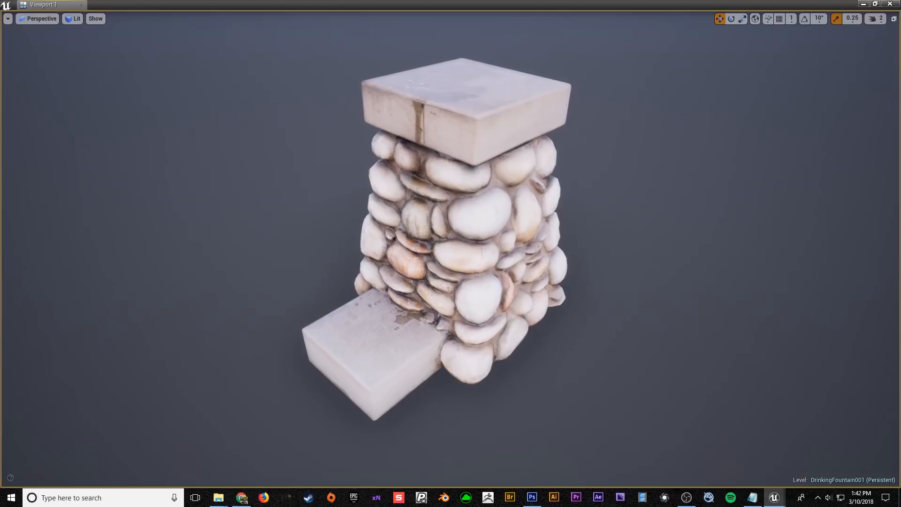
pyautogui.moveTo(299, 280)
pyautogui.keyDown('alt'); pyautogui.mouseDown()
pyautogui.moveTo(334, 254)
pyautogui.moveTo(302, 282)
pyautogui.moveTo(307, 261)
pyautogui.moveTo(304, 278)
pyautogui.mouseUp(); pyautogui.keyUp('alt')
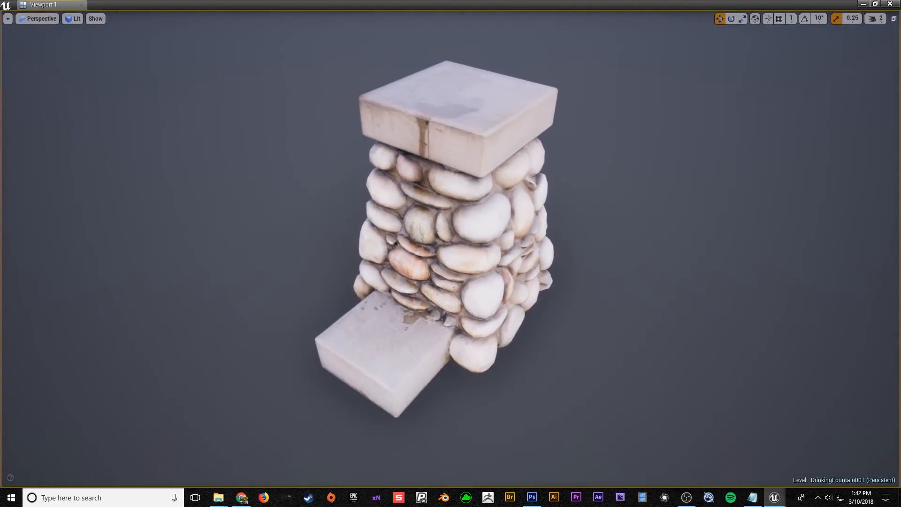
pyautogui.keyDown('alt'); pyautogui.moveTo(304, 278); pyautogui.dragTo(259, 270); pyautogui.keyUp('alt')
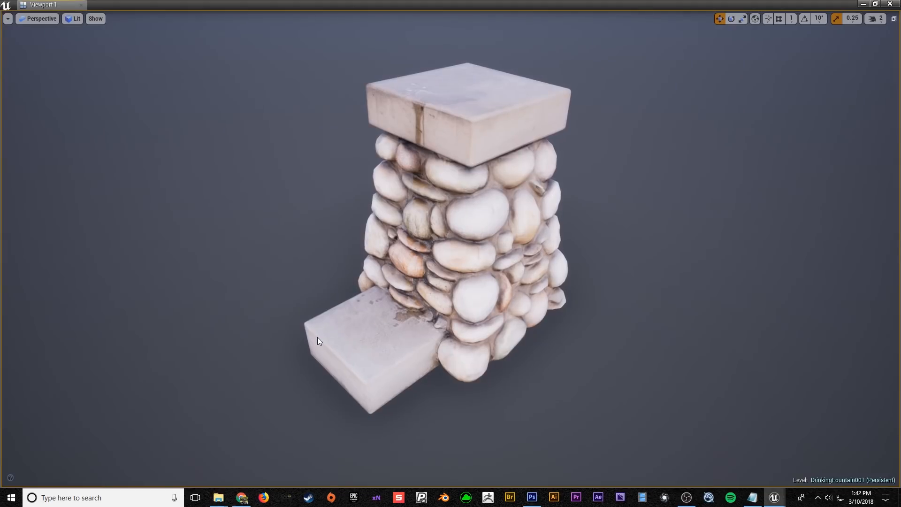
pyautogui.keyDown('alt'); pyautogui.moveTo(367, 307); pyautogui.dragTo(302, 328); pyautogui.keyUp('alt')
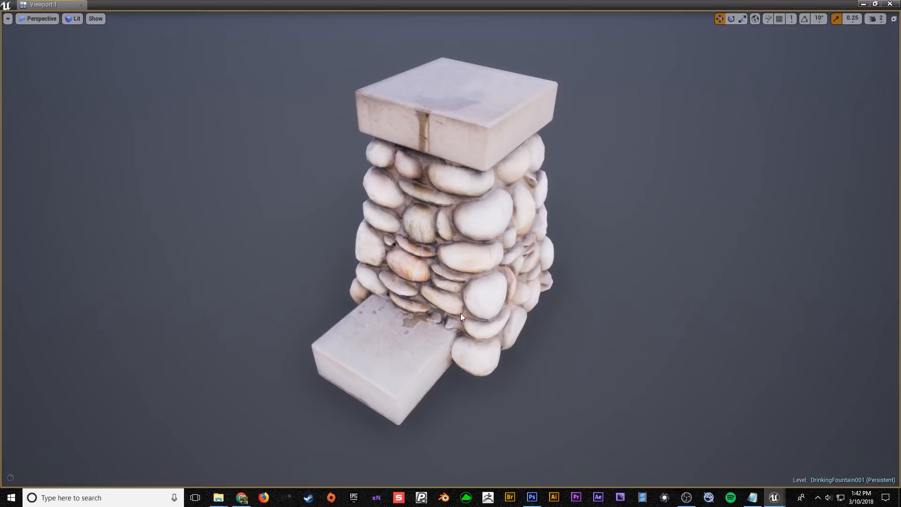
pyautogui.moveTo(362, 346)
pyautogui.keyDown('alt'); pyautogui.mouseDown()
pyautogui.moveTo(328, 350)
pyautogui.moveTo(413, 351)
pyautogui.moveTo(348, 349)
pyautogui.mouseUp(); pyautogui.keyUp('alt')
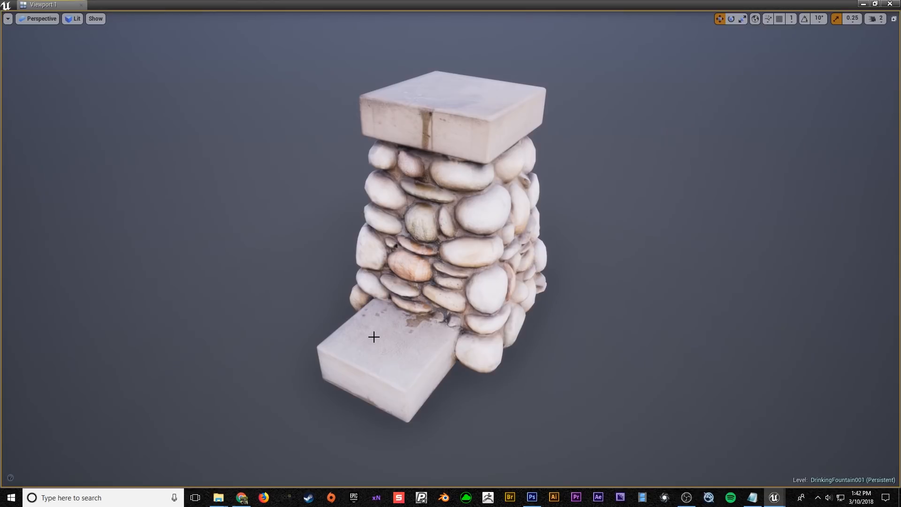
pyautogui.keyDown('alt'); pyautogui.moveTo(433, 323); pyautogui.dragTo(495, 329); pyautogui.keyUp('alt')
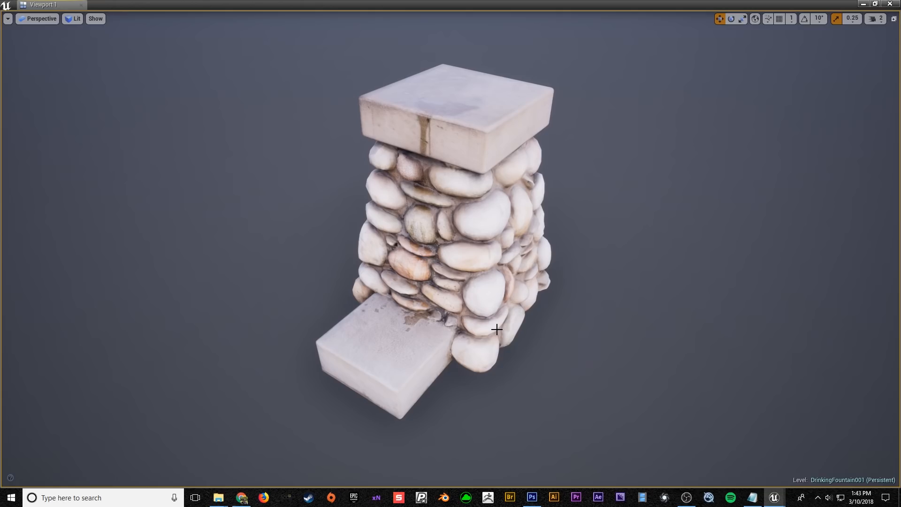
pyautogui.moveTo(471, 308)
pyautogui.keyDown('alt'); pyautogui.mouseDown()
pyautogui.moveTo(425, 281)
pyautogui.moveTo(457, 303)
pyautogui.mouseUp(); pyautogui.keyUp('alt')
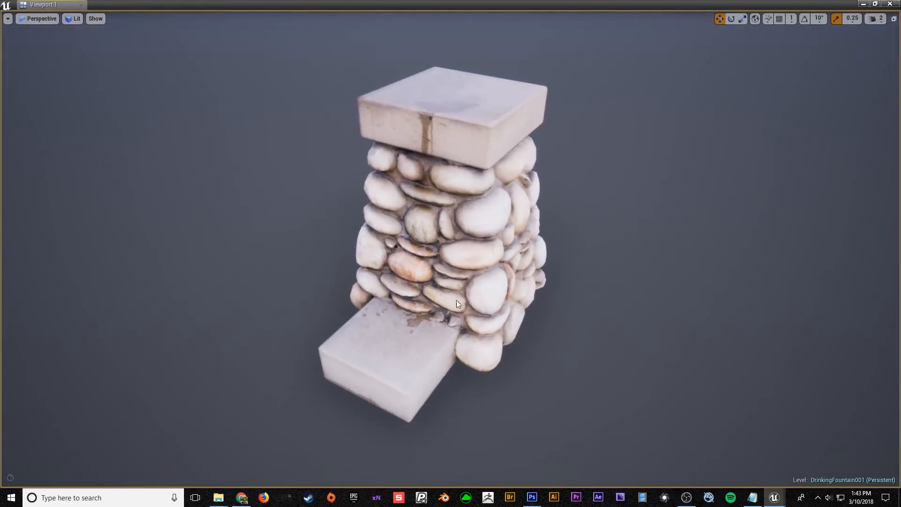
pyautogui.keyDown('alt'); pyautogui.moveTo(385, 234); pyautogui.dragTo(338, 228); pyautogui.keyUp('alt')
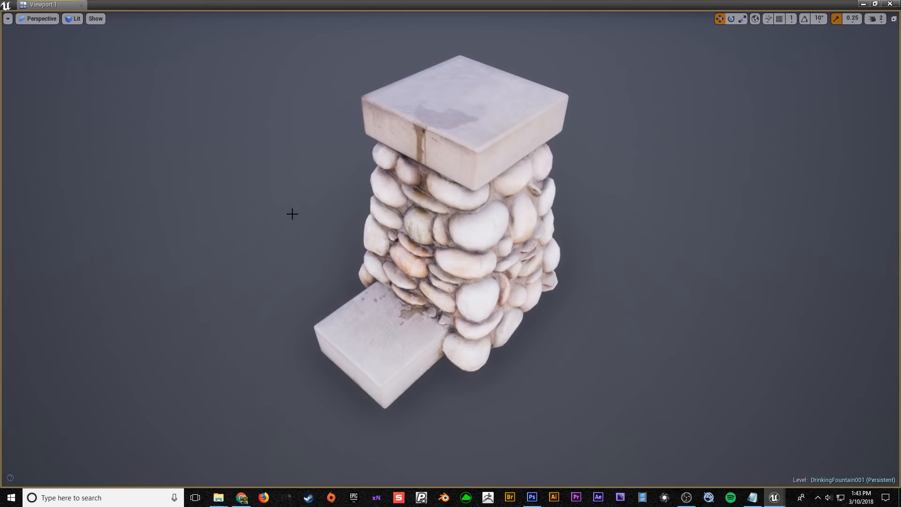
pyautogui.keyDown('alt'); pyautogui.moveTo(290, 217); pyautogui.dragTo(259, 243, button='right'); pyautogui.keyUp('alt')
pyautogui.keyDown('alt'); pyautogui.moveTo(258, 243); pyautogui.dragTo(197, 252); pyautogui.keyUp('alt')
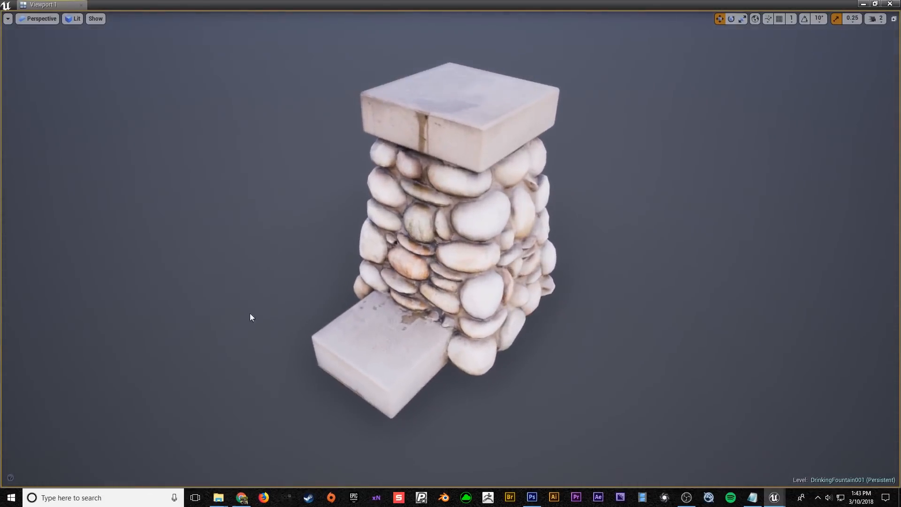
pyautogui.keyDown('alt'); pyautogui.moveTo(299, 257); pyautogui.dragTo(173, 244); pyautogui.keyUp('alt')
pyautogui.keyDown('alt'); pyautogui.moveTo(34, 226); pyautogui.dragTo(292, 272); pyautogui.keyUp('alt')
pyautogui.moveTo(365, 304)
pyautogui.keyDown('alt'); pyautogui.mouseDown()
pyautogui.moveTo(399, 298)
pyautogui.moveTo(381, 329)
pyautogui.moveTo(359, 331)
pyautogui.moveTo(364, 317)
pyautogui.mouseUp(); pyautogui.keyUp('alt')
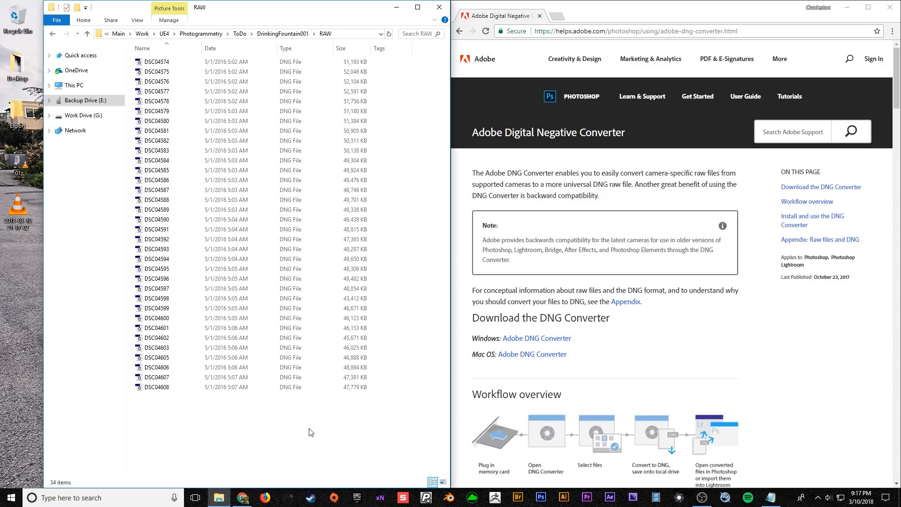
# - Display the DNG photos in the RAW folder as thumbnails sized so the whole set fits in view
pyautogui.click(442, 482)
pyautogui.keyDown('ctrl'); pyautogui.scroll(5, 190, 108); pyautogui.keyUp('ctrl')
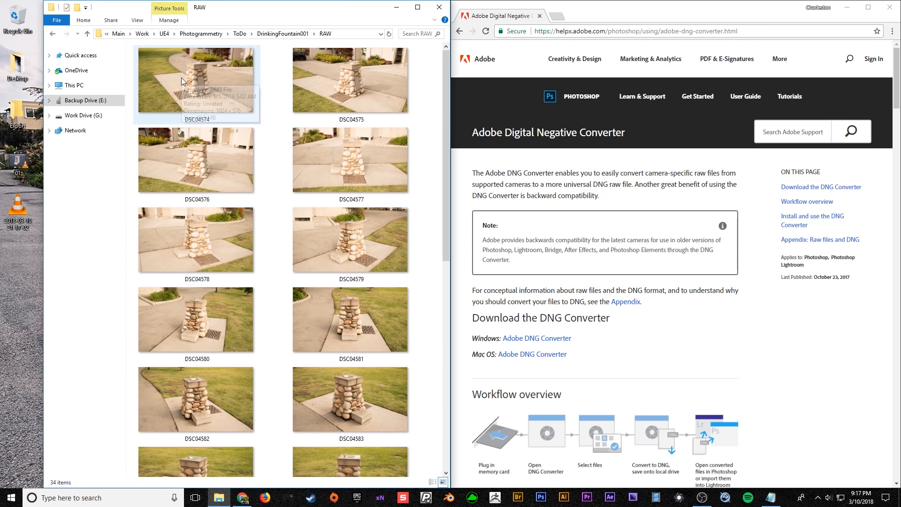
pyautogui.moveTo(340, 89)
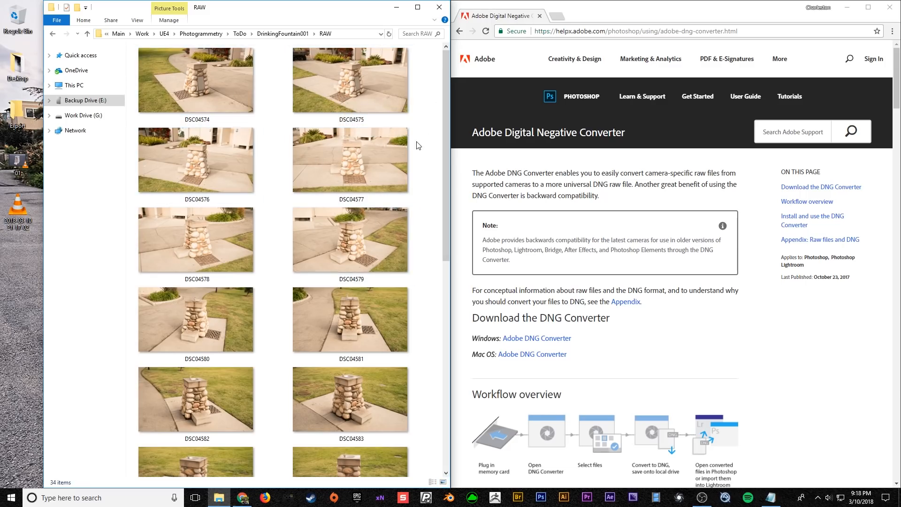
pyautogui.keyDown('ctrl'); pyautogui.scroll(-1, 418, 146); pyautogui.keyUp('ctrl')
pyautogui.keyDown('ctrl'); pyautogui.scroll(-3, 419, 146); pyautogui.keyUp('ctrl')
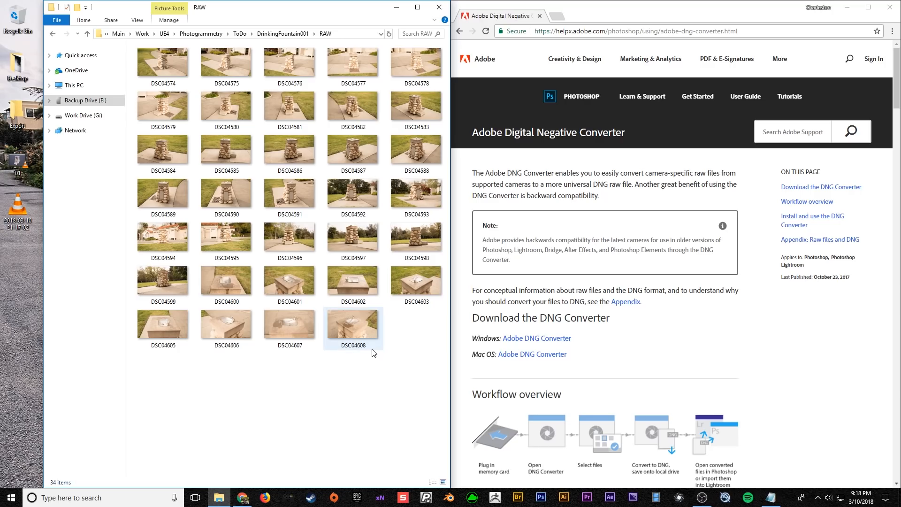
pyautogui.moveTo(374, 353)
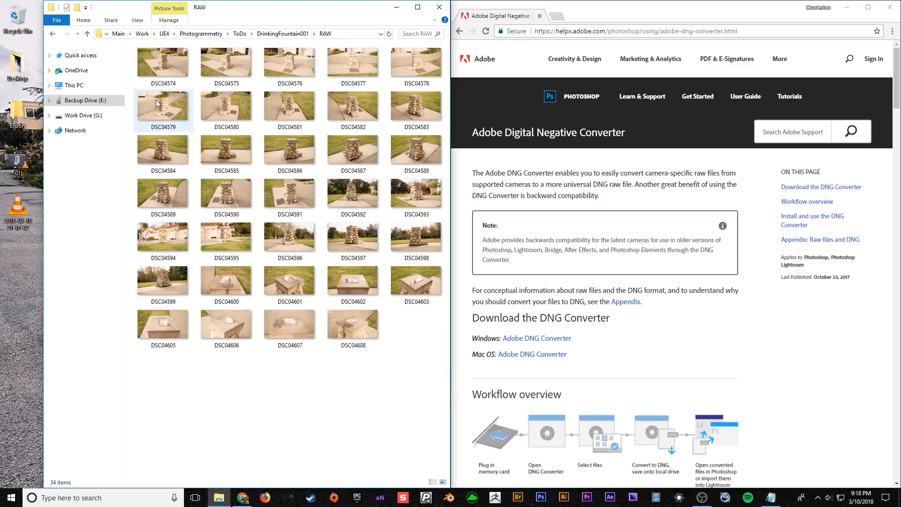
# - Enlarge the thumbnails to examine the first fountain photos, and shrink them back to an overview of the full set
pyautogui.keyDown('ctrl'); pyautogui.scroll(3, 162, 67); pyautogui.keyUp('ctrl')
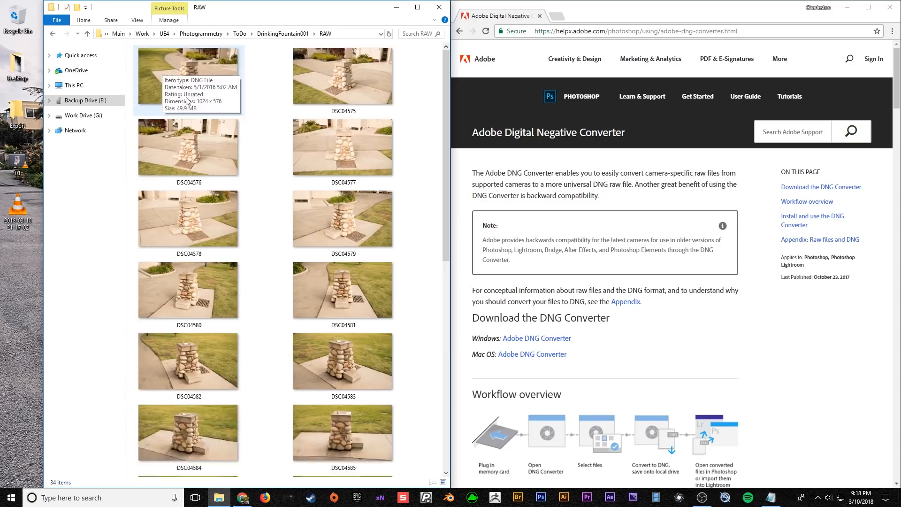
pyautogui.keyDown('ctrl'); pyautogui.scroll(1, 197, 70); pyautogui.keyUp('ctrl')
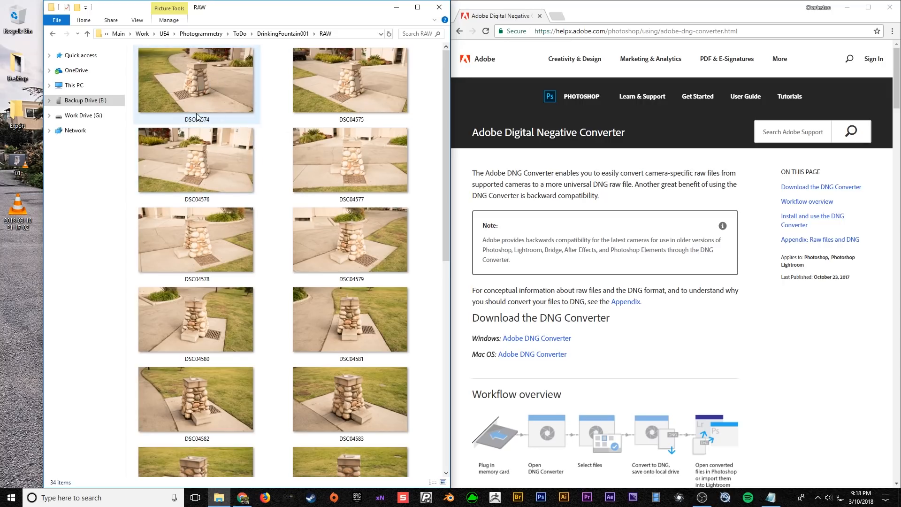
pyautogui.keyDown('ctrl'); pyautogui.scroll(-4, 201, 148); pyautogui.keyUp('ctrl')
pyautogui.keyDown('ctrl'); pyautogui.scroll(1, 203, 152); pyautogui.keyUp('ctrl')
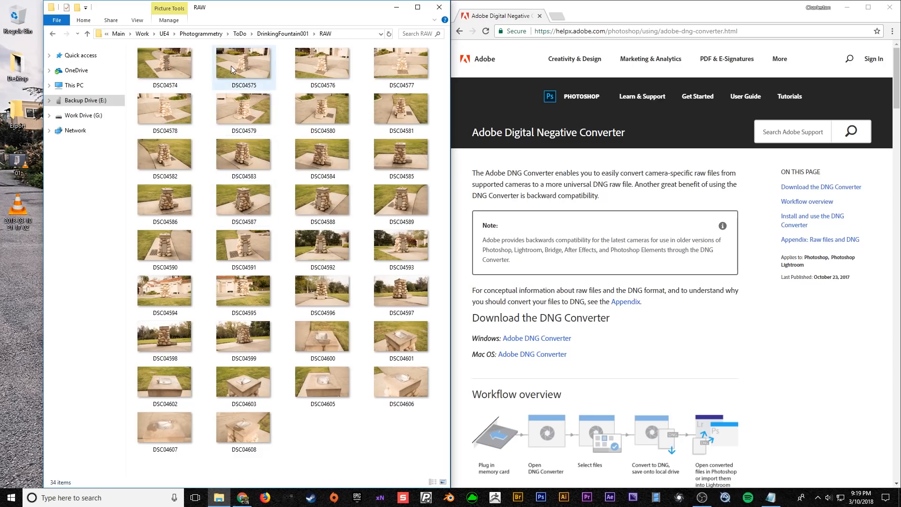
# - Enlarge the thumbnails and select the close-up photos of the fountain's top, DSC04600 through DSC04608
pyautogui.click(231, 93)
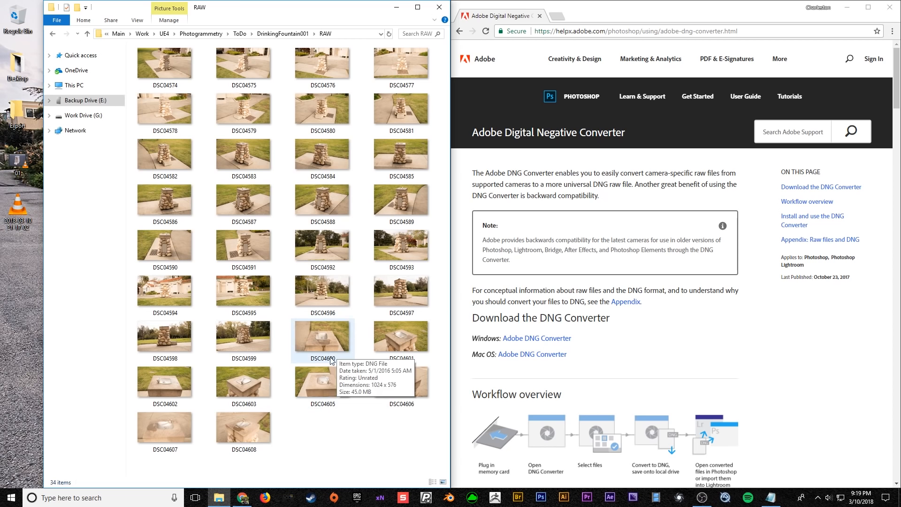
pyautogui.keyDown('ctrl'); pyautogui.scroll(5, 333, 382); pyautogui.keyUp('ctrl')
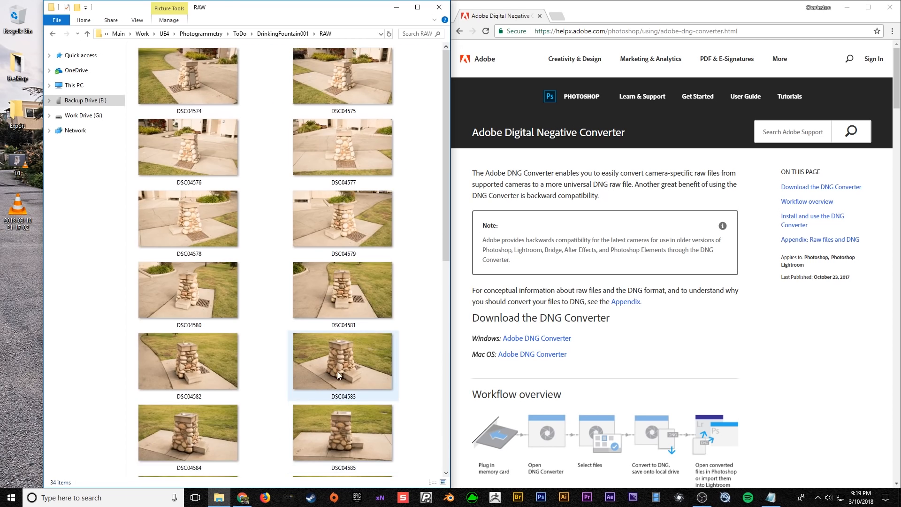
pyautogui.click(222, 221)
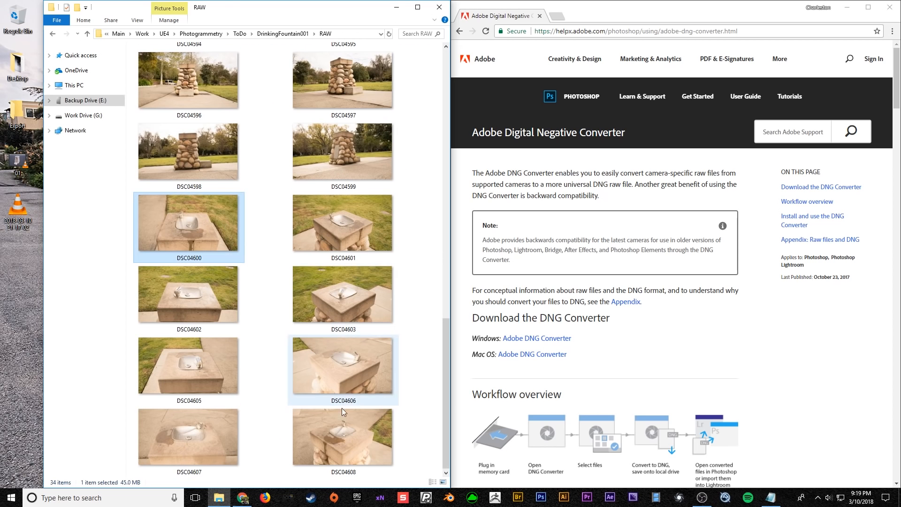
pyautogui.keyDown('shift'); pyautogui.click(341, 439); pyautogui.keyUp('shift')
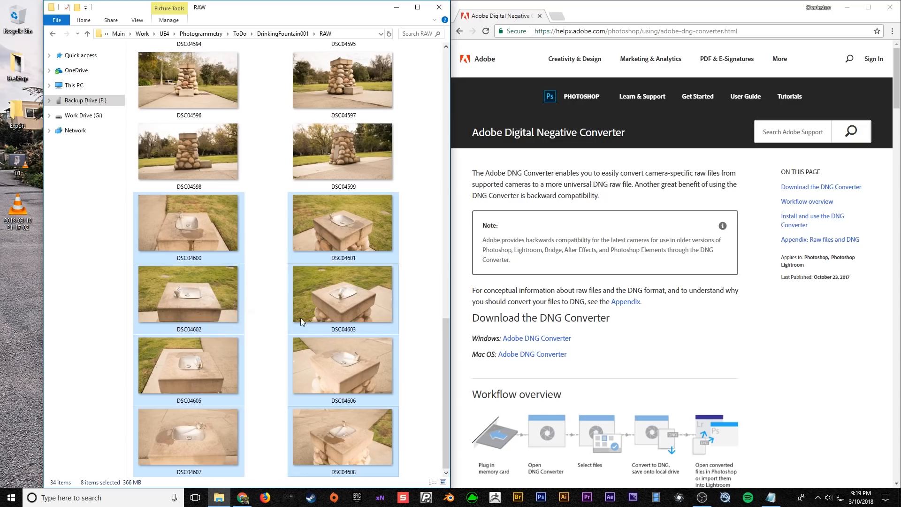
# - Single out close-ups DSC04600 and DSC04601, shrink the thumbnails to show the whole set, and clear the selection
pyautogui.click(198, 222)
pyautogui.click(319, 230)
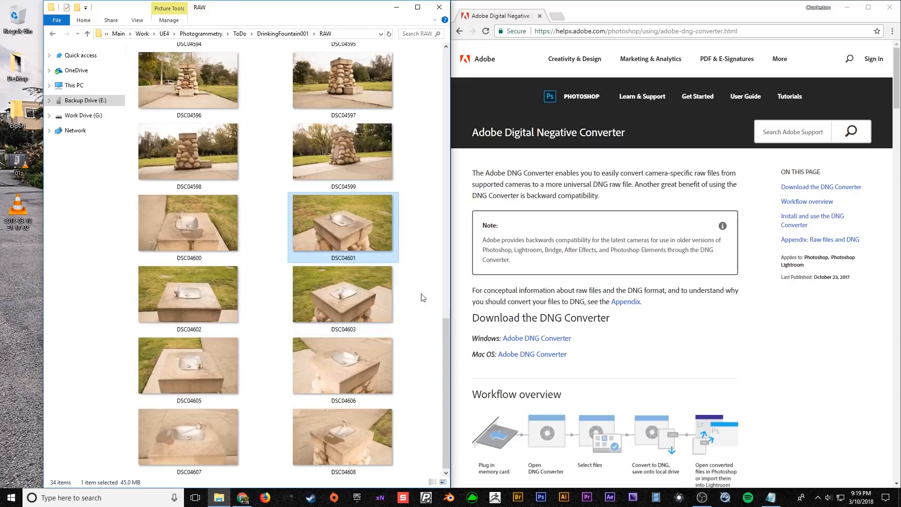
pyautogui.keyDown('ctrl'); pyautogui.scroll(-3, 418, 277); pyautogui.keyUp('ctrl')
pyautogui.keyDown('ctrl'); pyautogui.scroll(-1, 415, 272); pyautogui.keyUp('ctrl')
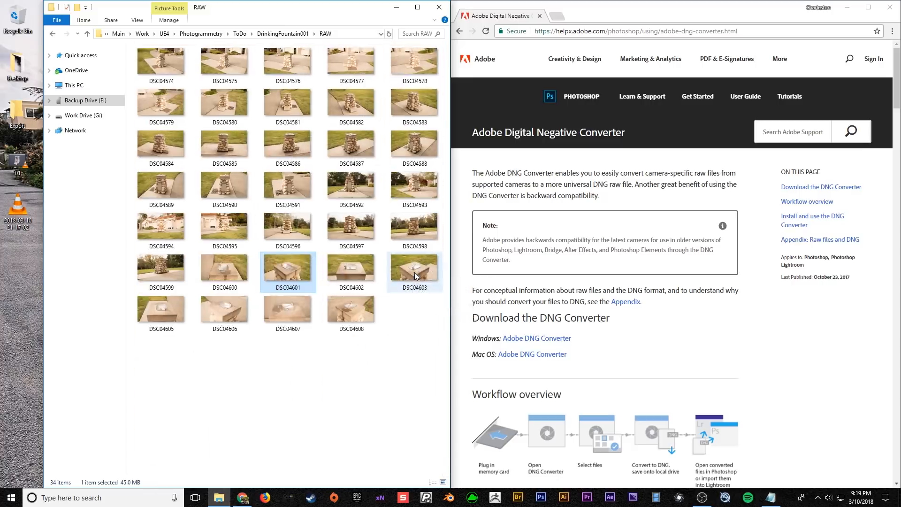
pyautogui.click(371, 371)
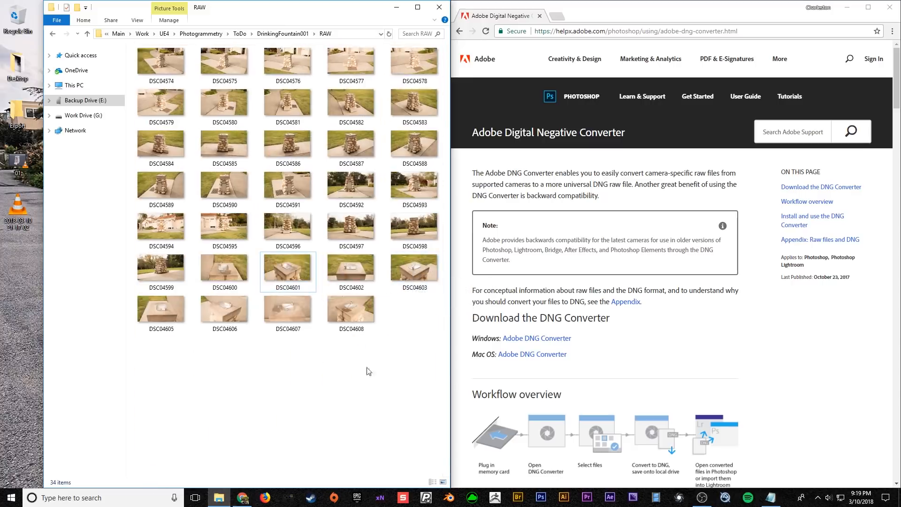
# - List the RAW folder's DNG files with their details and select the first one, DSC04574
pyautogui.click(432, 482)
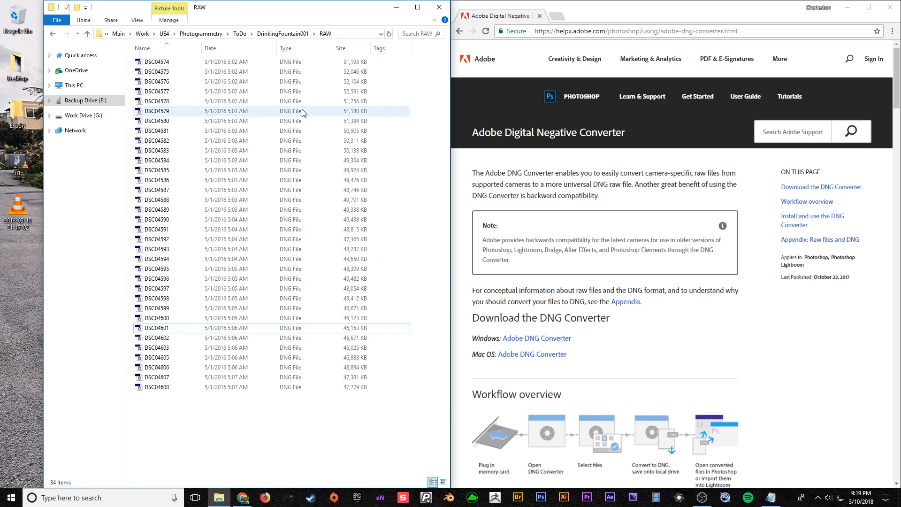
pyautogui.click(285, 63)
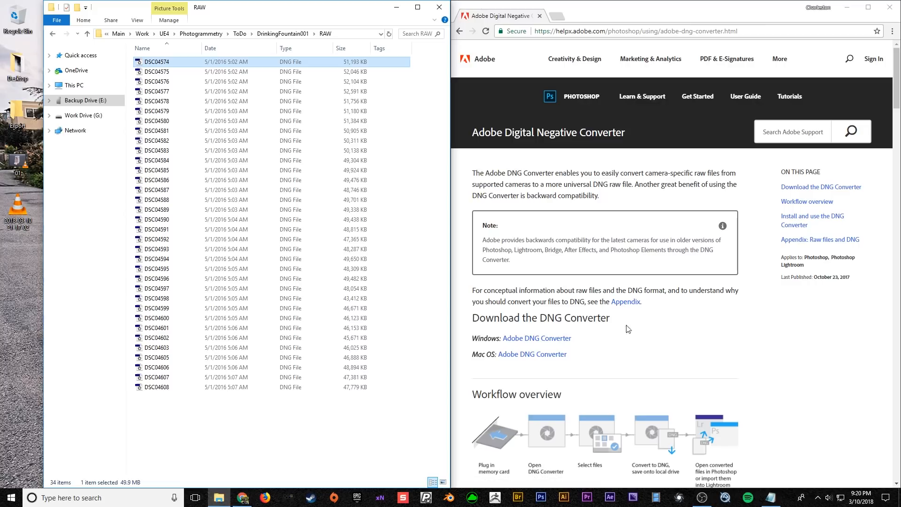
# - Search the computer for "dng" to launch Adobe DNG Converter, look over its conversion options, and exit it
pyautogui.click(121, 500)
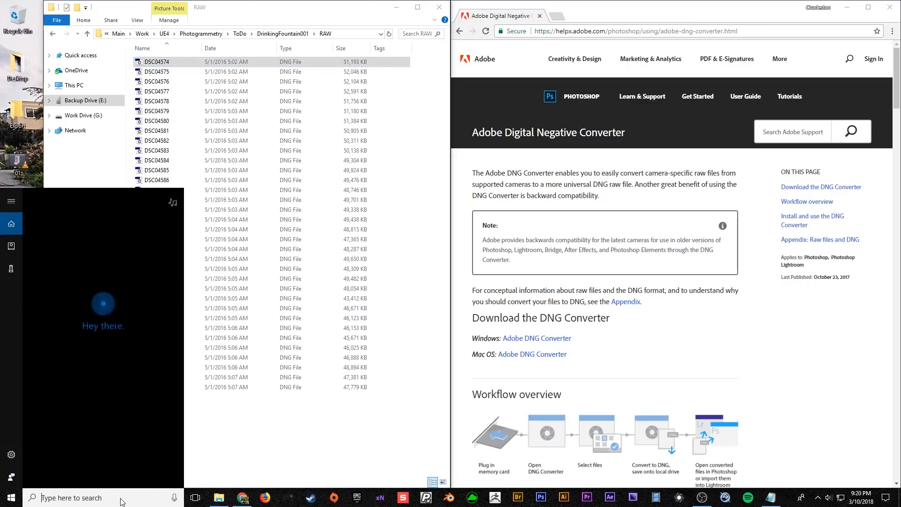
pyautogui.write('dng')
pyautogui.press('Return')
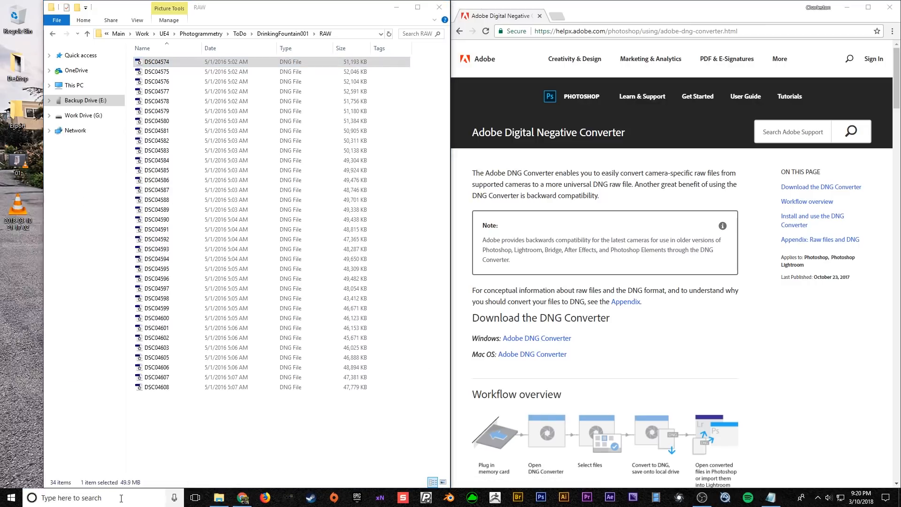
pyautogui.moveTo(413, 80); pyautogui.dragTo(380, 90)
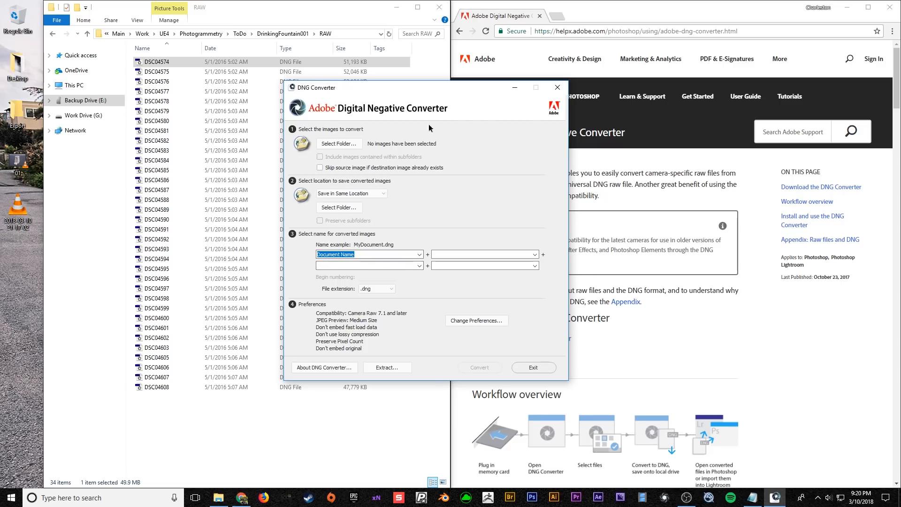
pyautogui.click(528, 367)
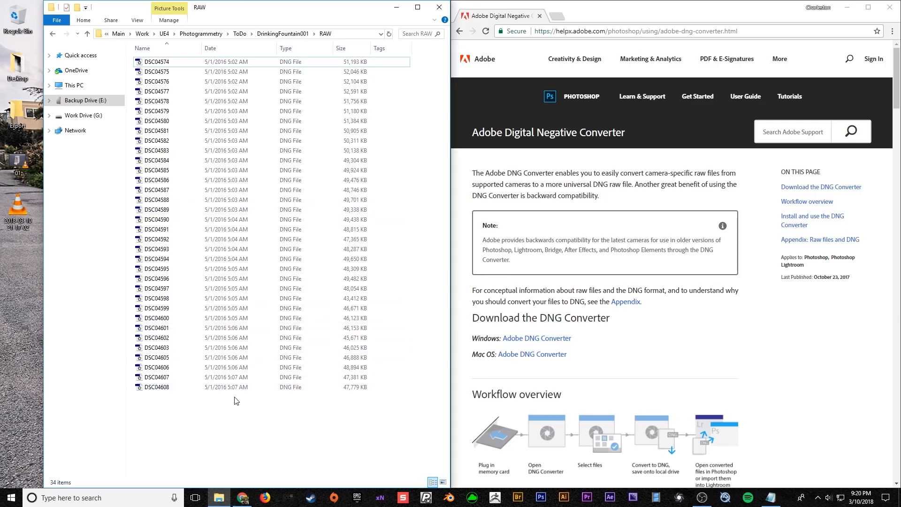
# - Single out the first and last DNG files, DSC04574 and DSC04608, and clear the selection
pyautogui.click(326, 63)
pyautogui.click(324, 388)
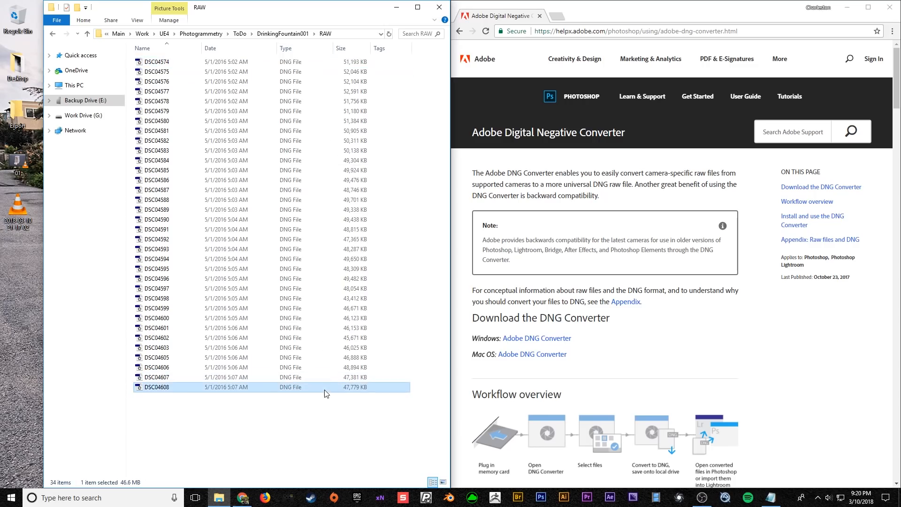
pyautogui.click(326, 432)
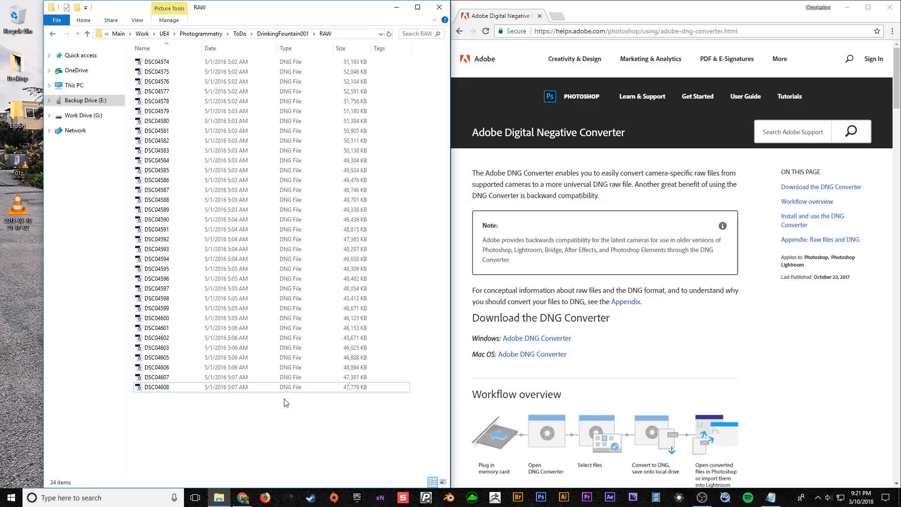
# - Return the RAW folder to thumbnails, enlarge them to examine the photos, and shrink them until the whole set fits
pyautogui.click(443, 482)
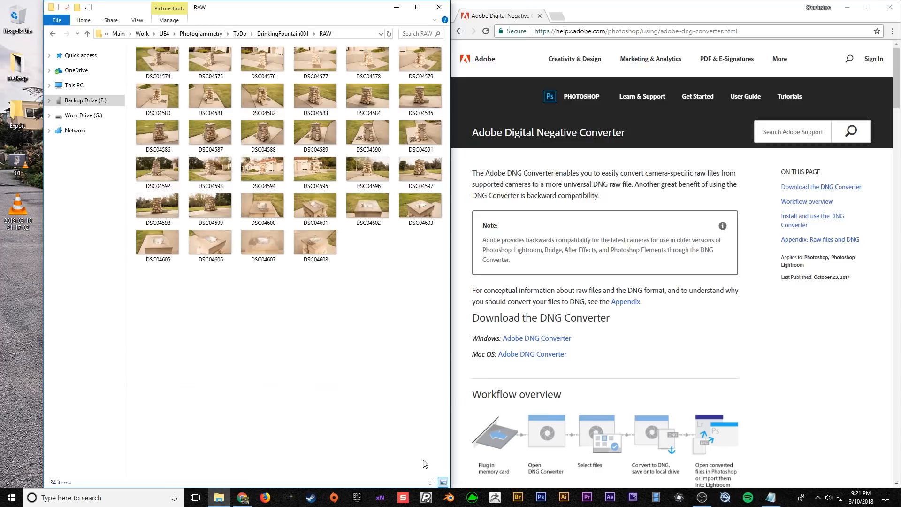
pyautogui.keyDown('ctrl'); pyautogui.scroll(3, 226, 238); pyautogui.keyUp('ctrl')
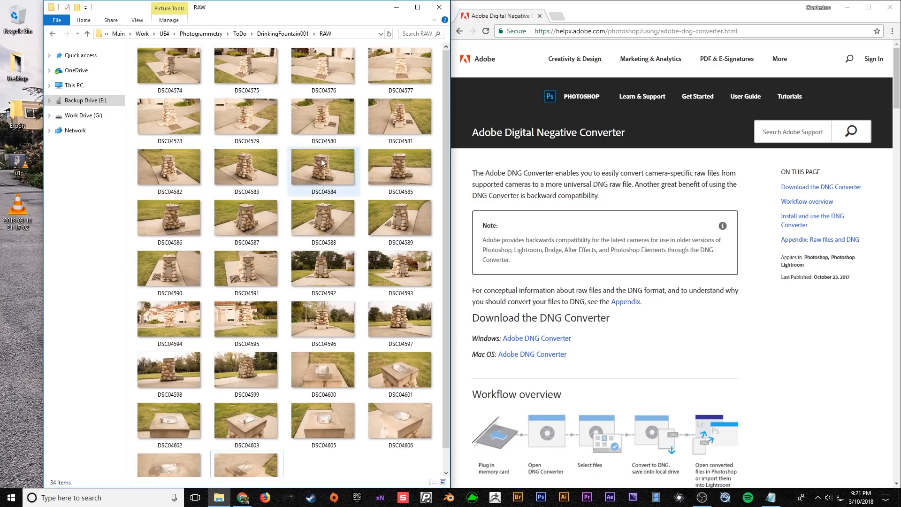
pyautogui.scroll(-1, 378, 314)
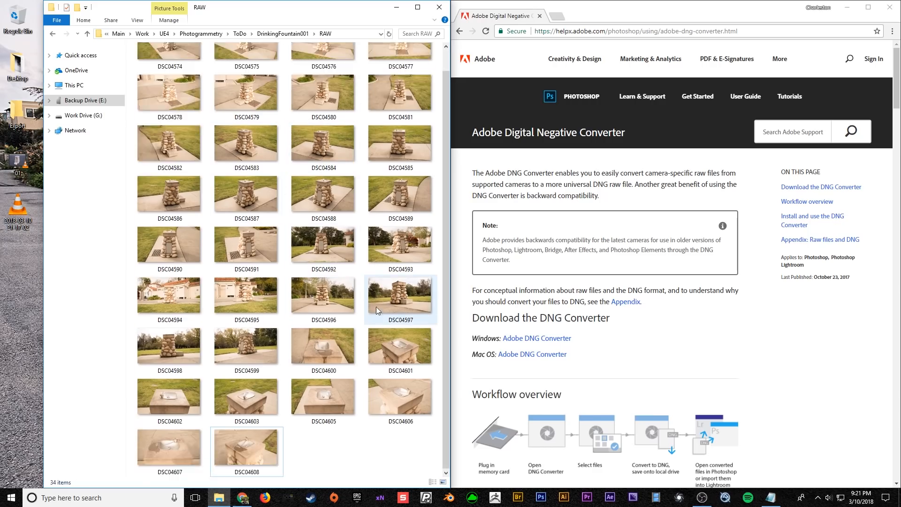
pyautogui.keyDown('ctrl'); pyautogui.scroll(-1, 369, 445); pyautogui.keyUp('ctrl')
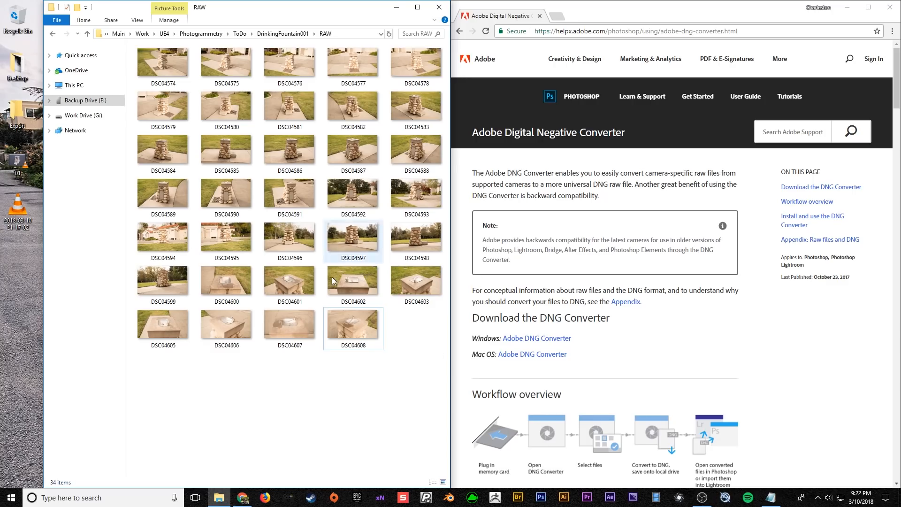
pyautogui.moveTo(308, 331)
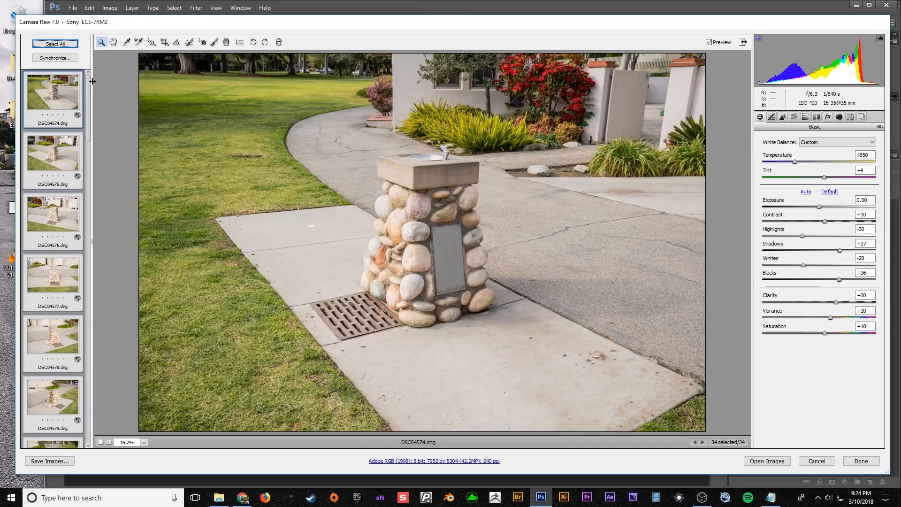
# - In Camera Raw, preview DSC04574 and DSC04575, and select all the photos in the filmstrip
pyautogui.moveTo(88, 87)
pyautogui.mouseDown()
pyautogui.moveTo(90, 396)
pyautogui.moveTo(88, 80)
pyautogui.mouseUp()
pyautogui.click(40, 98)
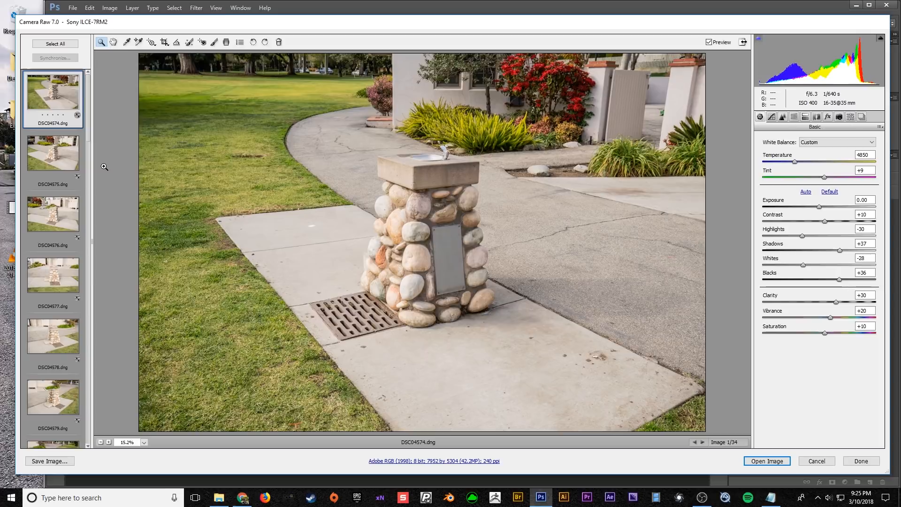
pyautogui.click(42, 154)
pyautogui.hotkey('ctrl', 'a')
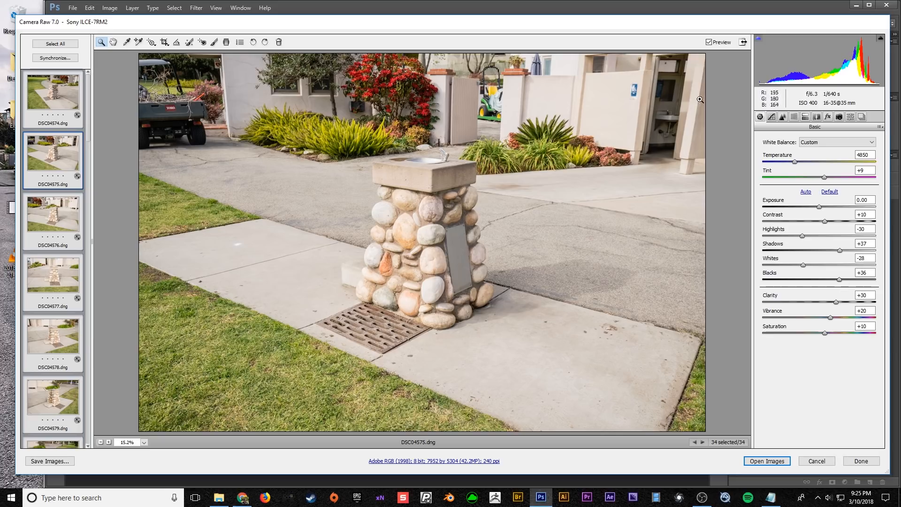
# - Apply the Camera Raw Defaults to the selected photos for comparison, and restore their Image Settings
pyautogui.click(881, 127)
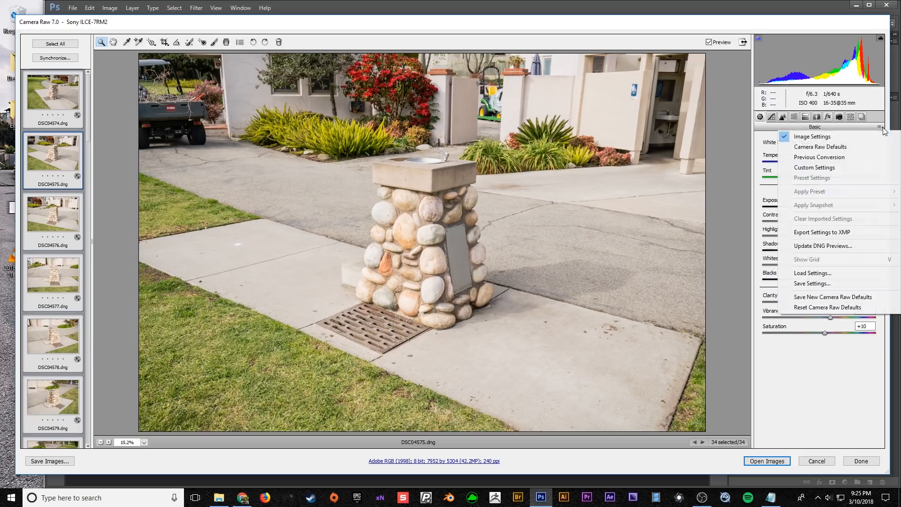
pyautogui.click(838, 147)
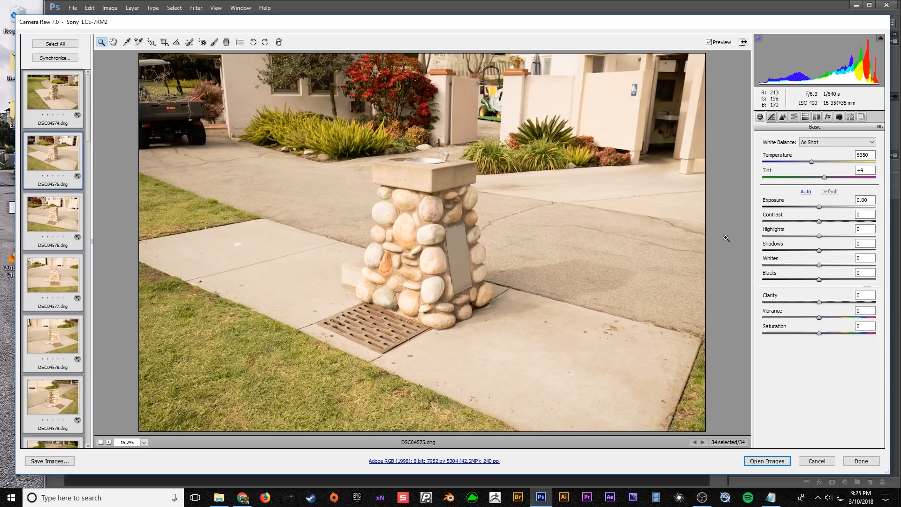
pyautogui.click(880, 127)
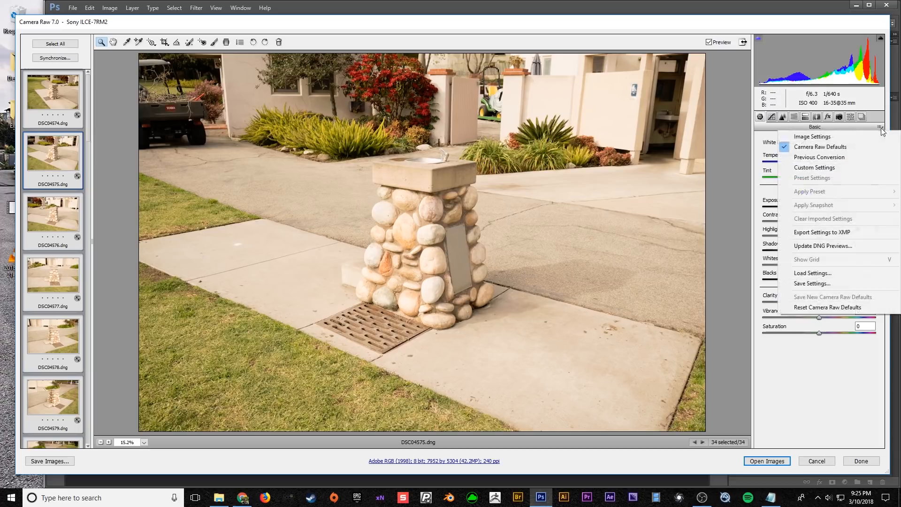
pyautogui.click(833, 136)
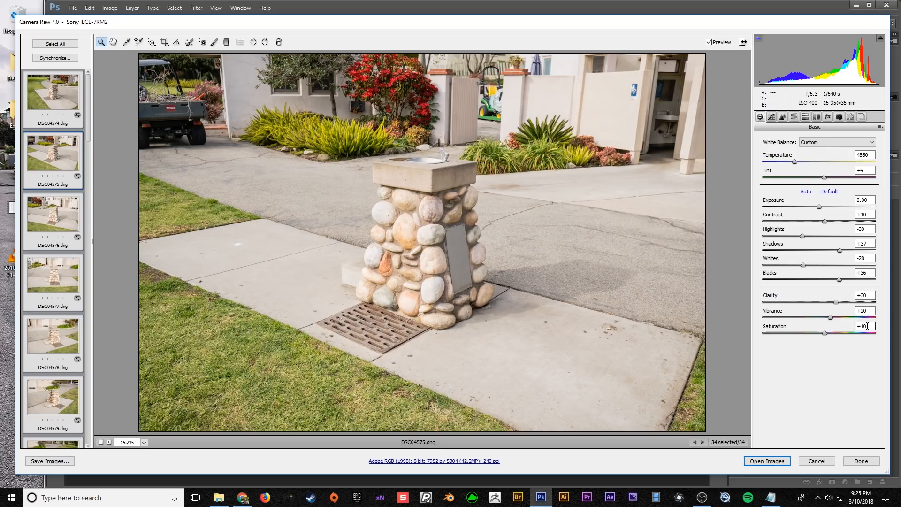
# - Set Clarity to 0 on the selected photos to compare the effect, and restore it to 30
pyautogui.doubleClick(871, 294)
pyautogui.write('0')
pyautogui.press('Return')
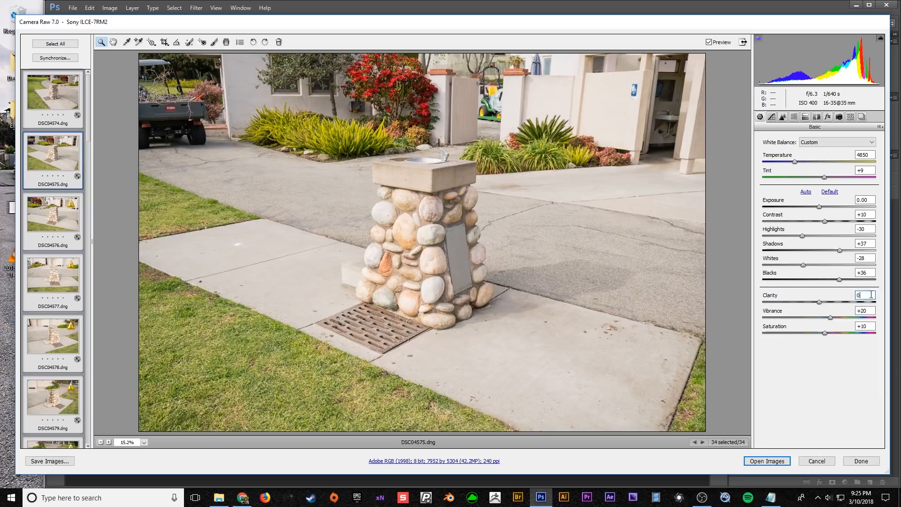
pyautogui.write('30')
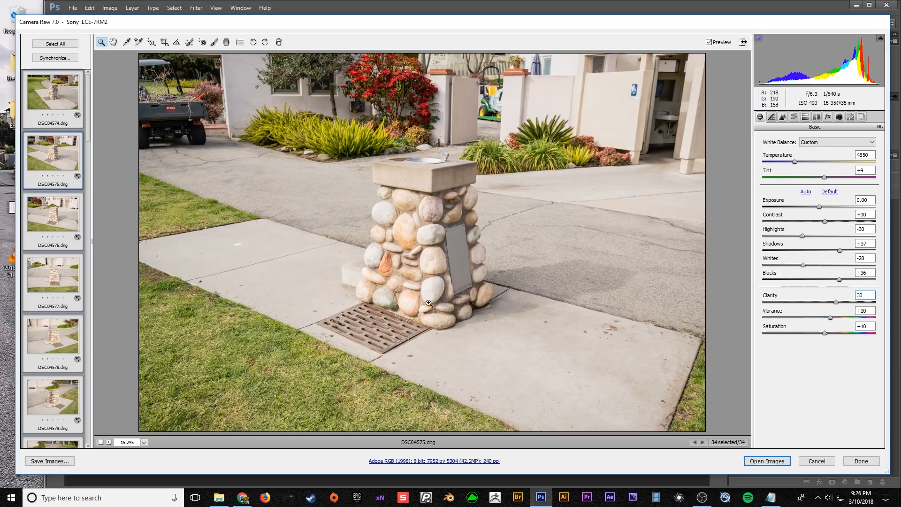
# - Set Vibrance to 0 on the selected photos to compare the effect, and restore it to 20
pyautogui.click(874, 310)
pyautogui.write('0')
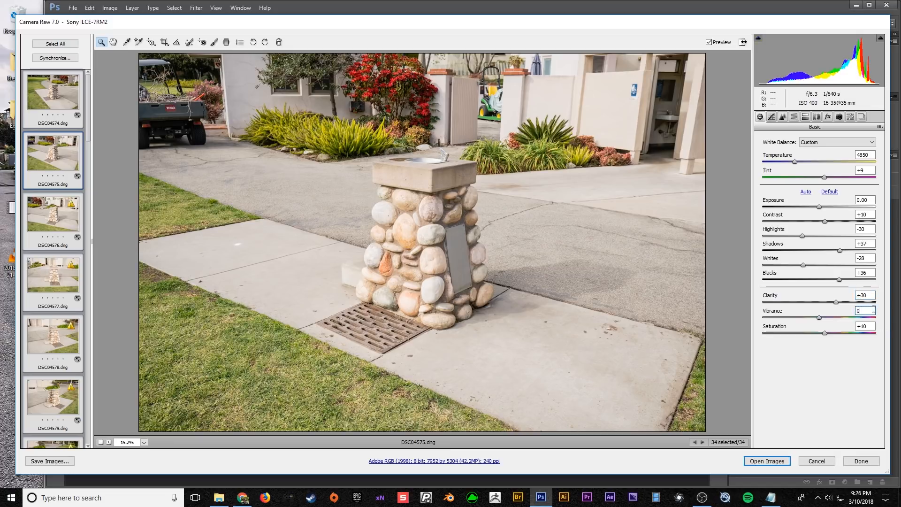
pyautogui.write('20')
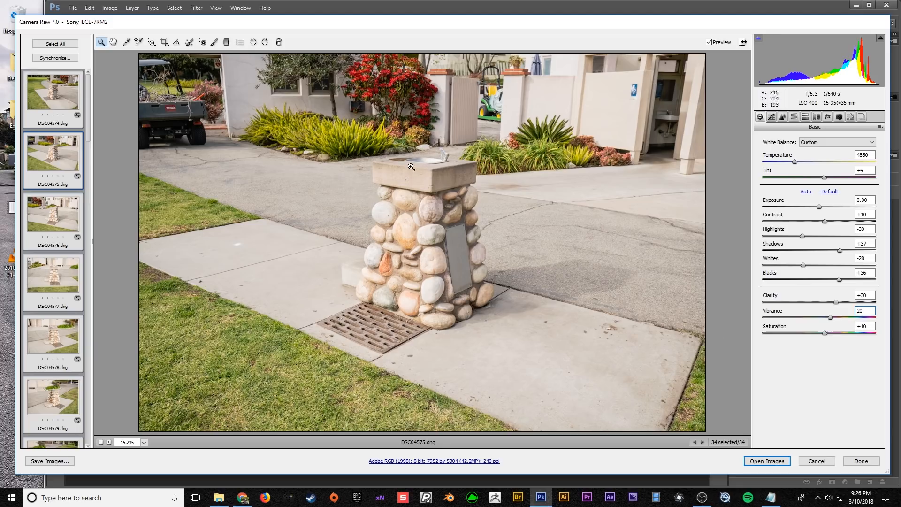
pyautogui.click(835, 318)
pyautogui.write('20')
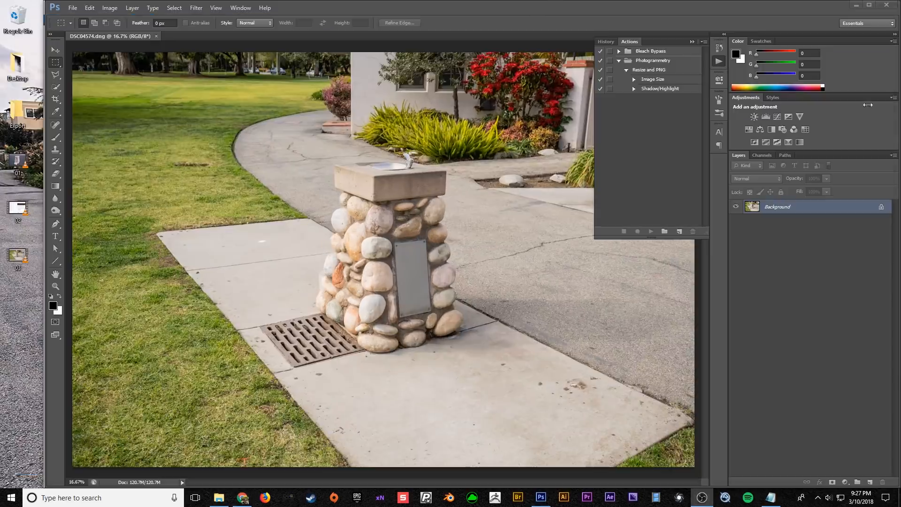
# - With DSC04574.dng open in Photoshop, choose the Move tool and examine the Image Size settings in the Resize and PNG action
pyautogui.click(709, 7)
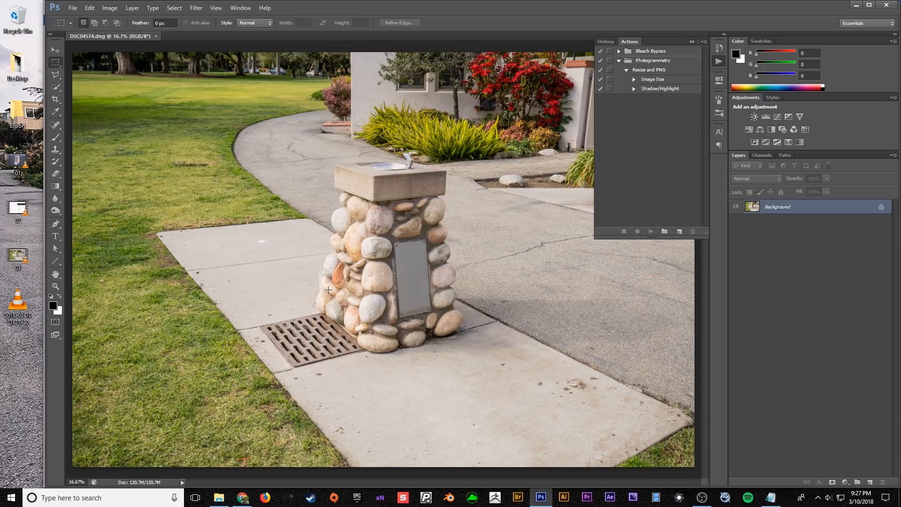
pyautogui.click(55, 50)
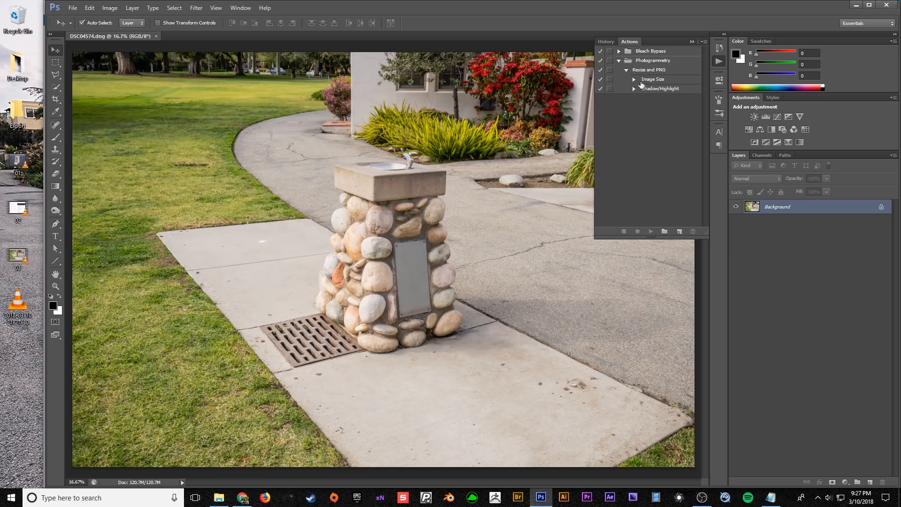
pyautogui.click(634, 80)
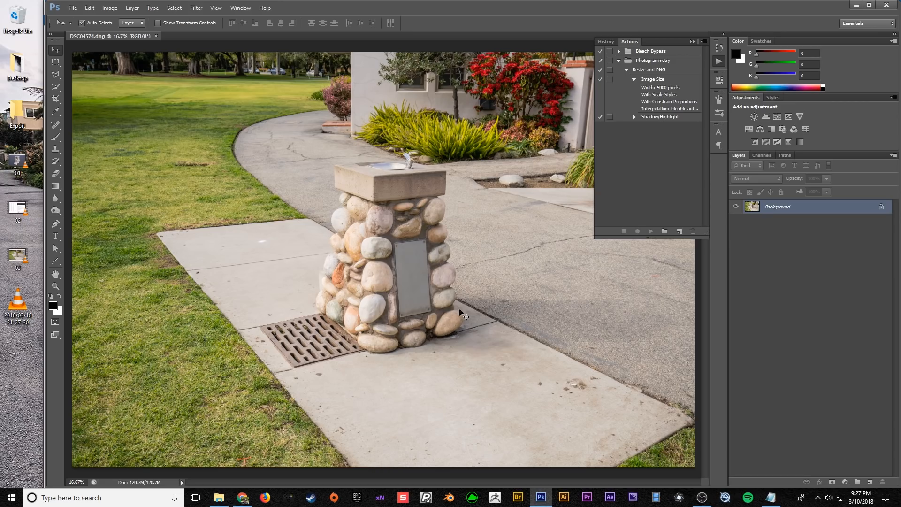
pyautogui.click(634, 79)
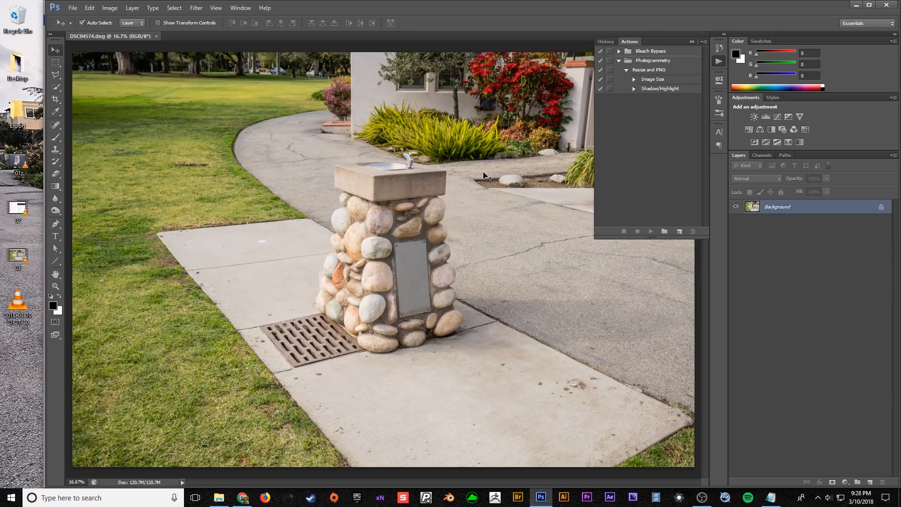
# - Try an Image Size width of 5000 pixels on DSC04574.dng with constrained proportions, and cancel the resize
pyautogui.click(110, 7)
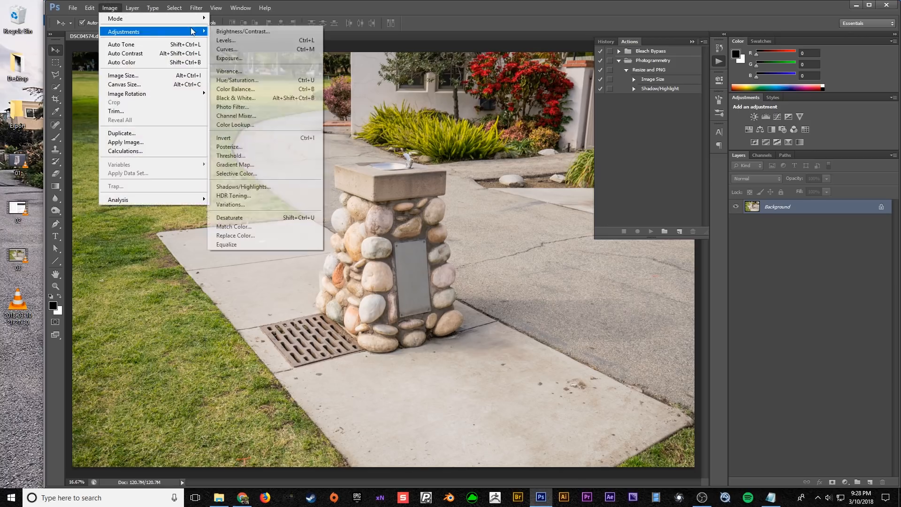
pyautogui.click(141, 75)
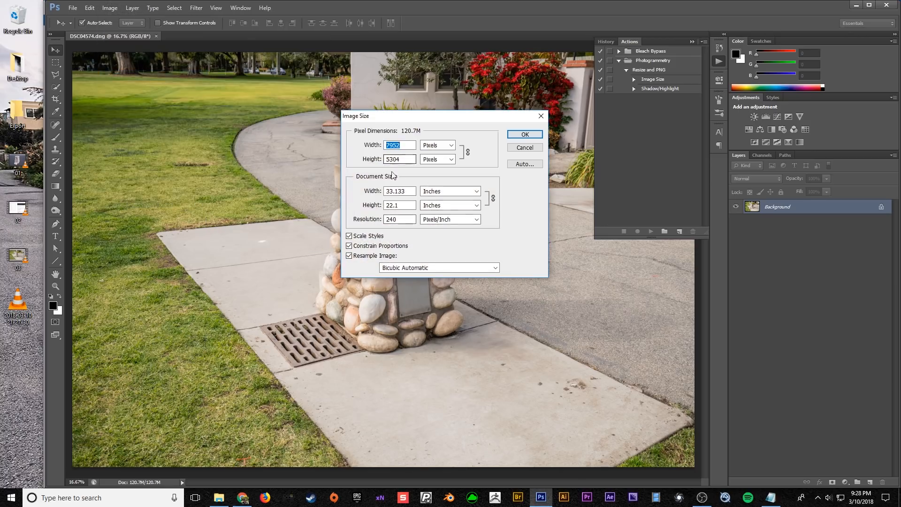
pyautogui.click(407, 146)
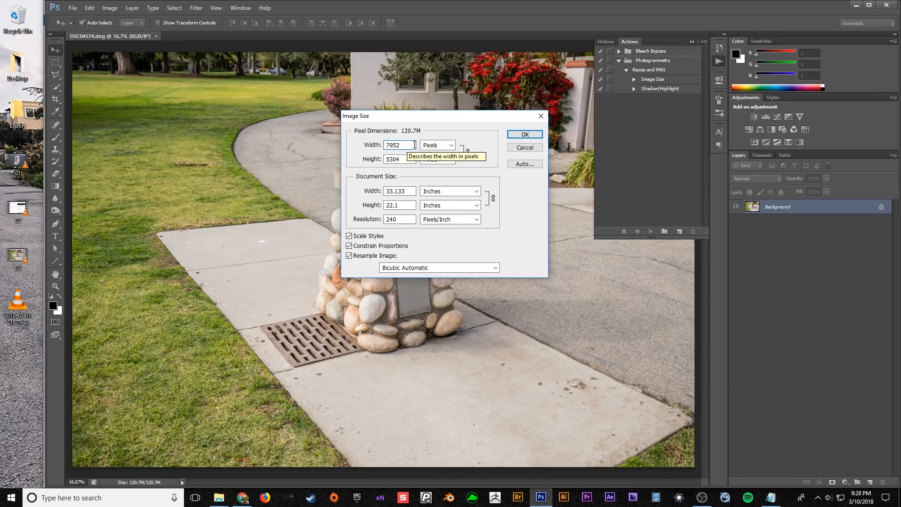
pyautogui.doubleClick(413, 145)
pyautogui.write('500')
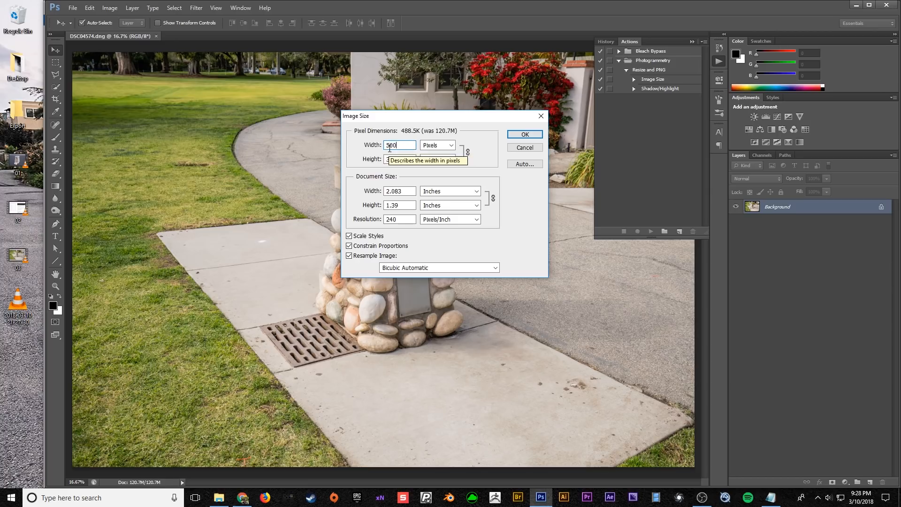
pyautogui.write('0')
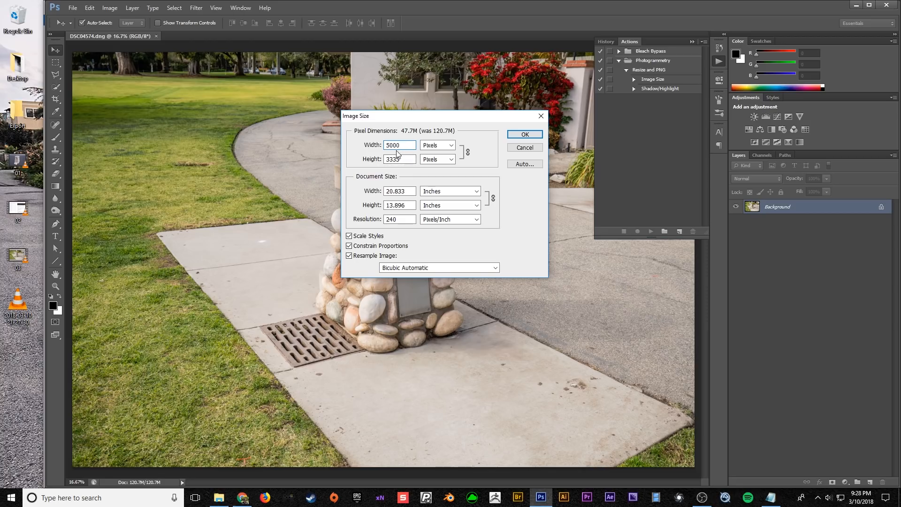
pyautogui.click(526, 149)
# - Examine the Shadow/Highlight parameters recorded in the Resize and PNG action, and collapse them again
pyautogui.click(634, 89)
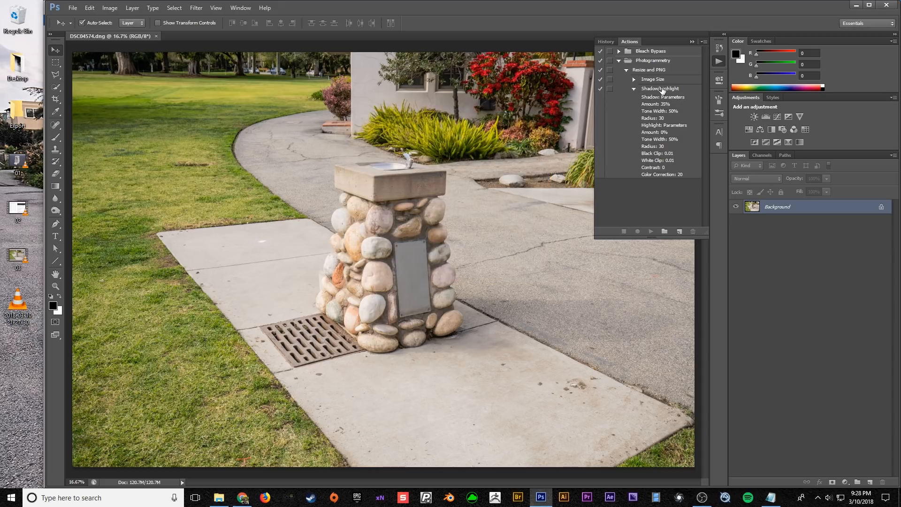
pyautogui.click(634, 89)
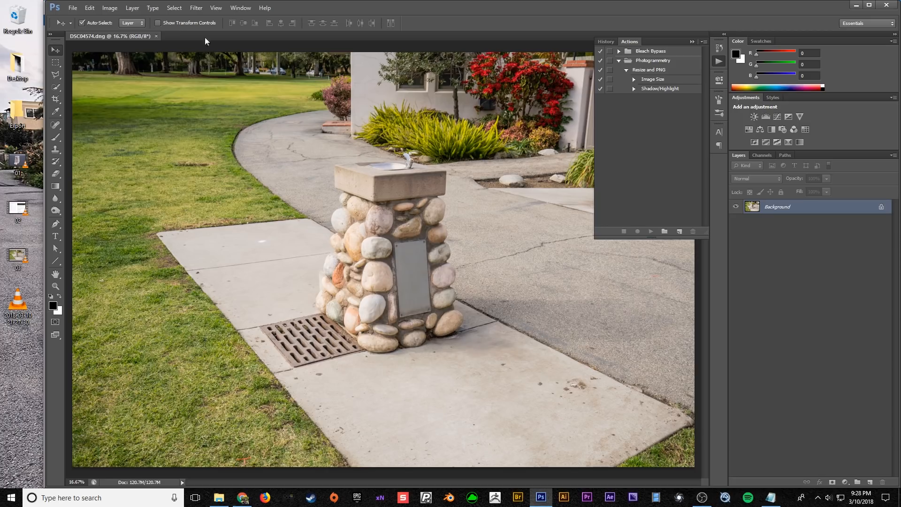
# - Compare DSC04574.dng with and without Shadows/Highlights at a 35% shadow amount, and cancel the adjustment
pyautogui.click(110, 8)
pyautogui.moveTo(197, 31)
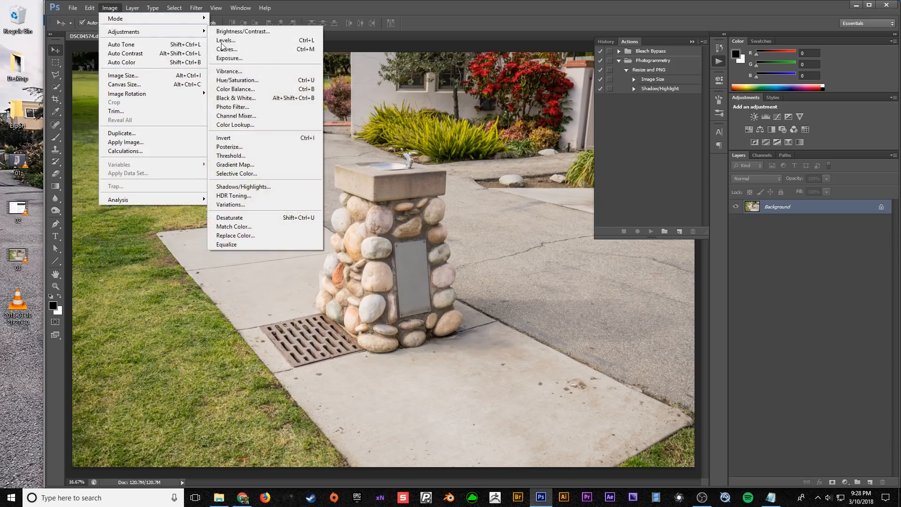
pyautogui.click(263, 187)
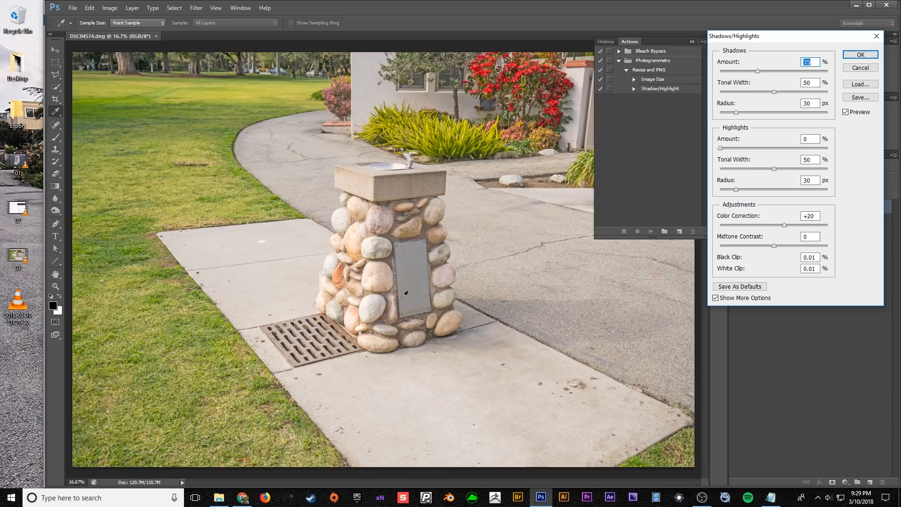
pyautogui.click(846, 112)
pyautogui.click(846, 112)
pyautogui.click(846, 113)
pyautogui.click(846, 112)
pyautogui.click(845, 112)
pyautogui.click(846, 112)
pyautogui.click(846, 112)
pyautogui.click(846, 112)
pyautogui.click(845, 113)
pyautogui.click(865, 69)
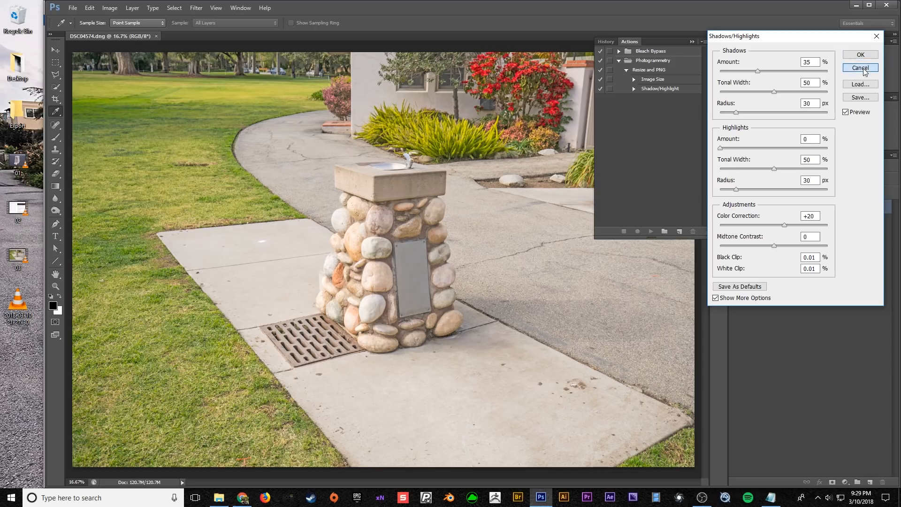
# - Play the Resize and PNG action on DSC04574.dng and check its new pixel dimensions in Image Size
pyautogui.click(655, 70)
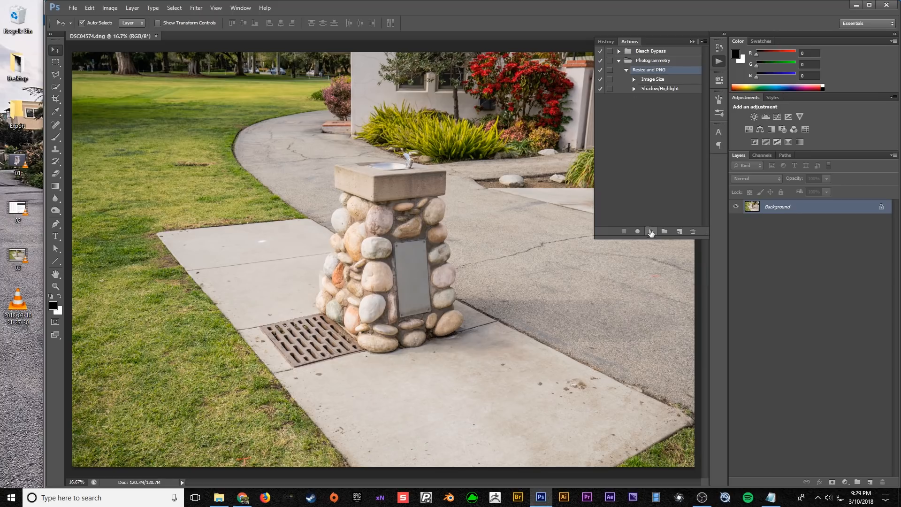
pyautogui.click(651, 232)
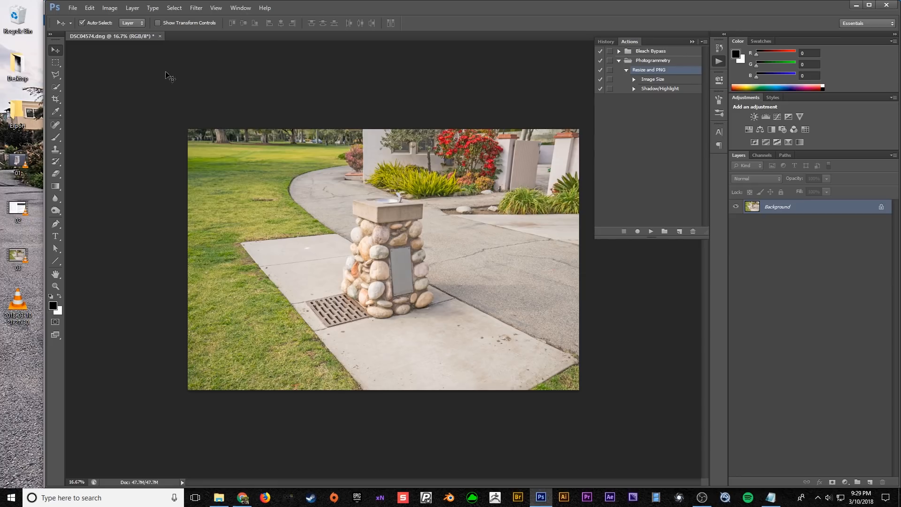
pyautogui.click(111, 8)
pyautogui.click(149, 76)
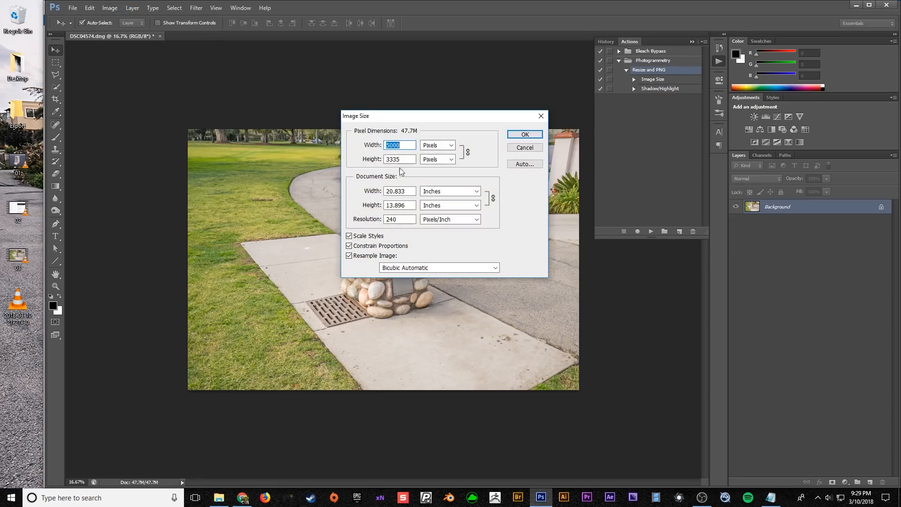
pyautogui.click(524, 148)
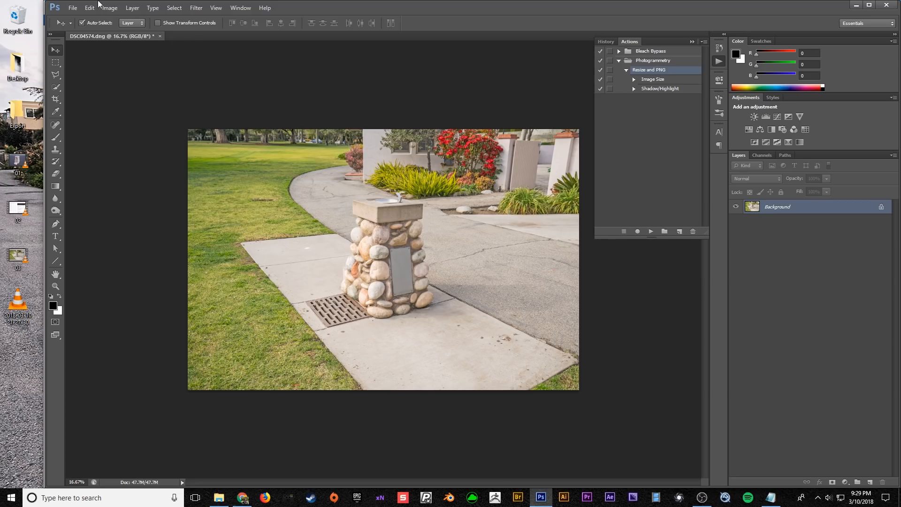
# - Try saving DSC04574 as a PNG in the RAW folder with None / Fast compression, and cancel at the PNG options
pyautogui.click(72, 8)
pyautogui.click(125, 121)
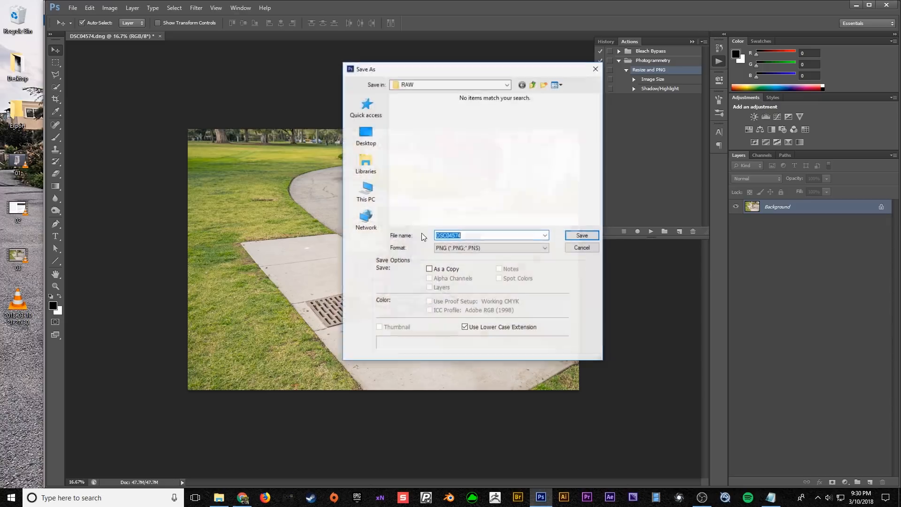
pyautogui.click(575, 236)
pyautogui.moveTo(426, 172); pyautogui.dragTo(514, 101)
pyautogui.click(459, 127)
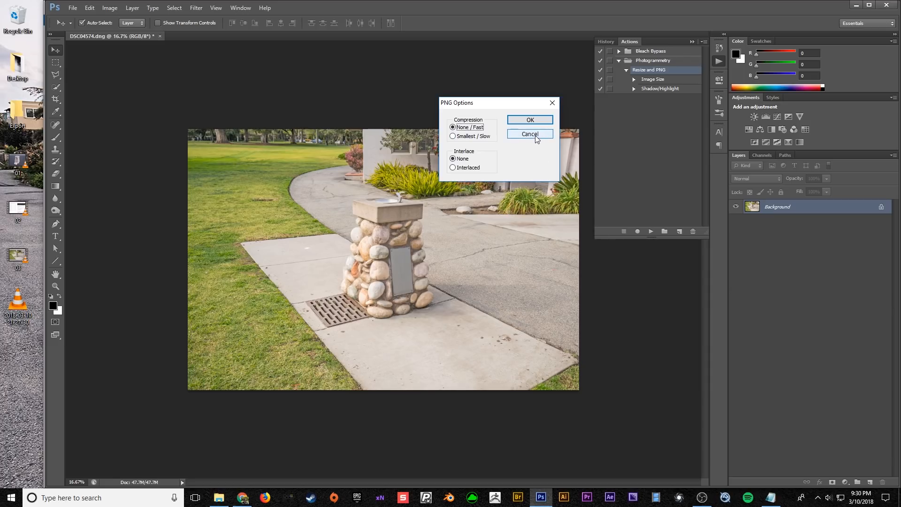
pyautogui.click(536, 140)
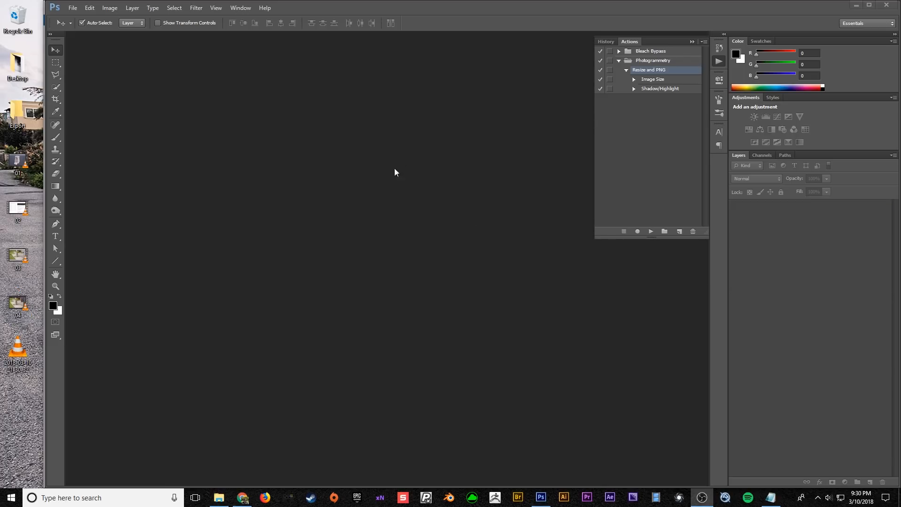
# - Examine the Batch settings for running the Resize and PNG action on a folder, and cancel without running it
pyautogui.click(73, 8)
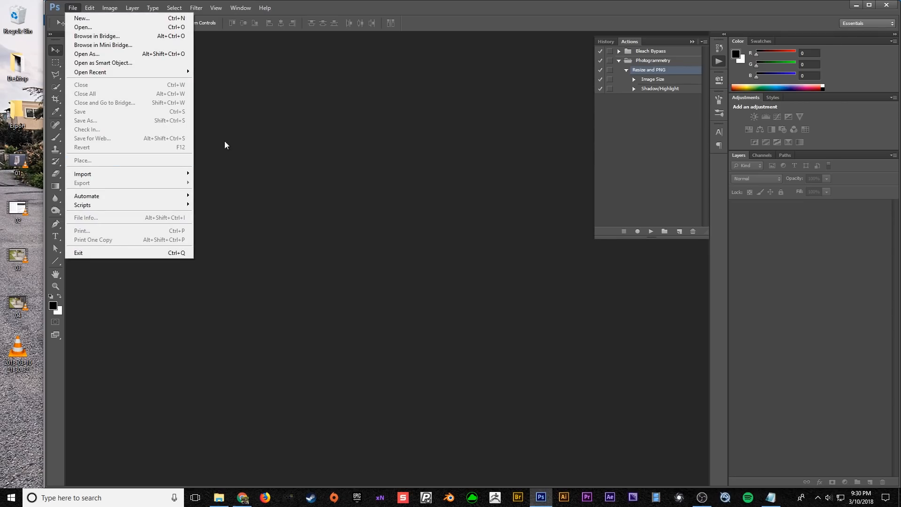
pyautogui.moveTo(170, 196)
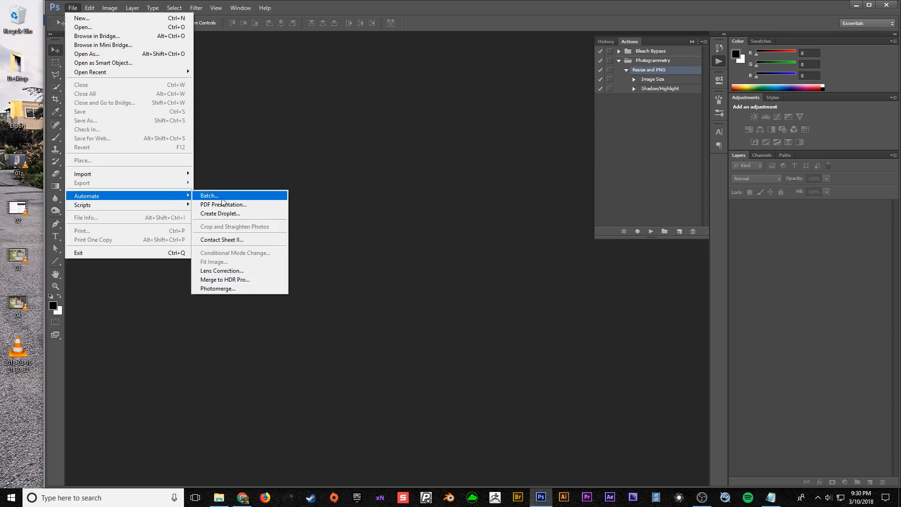
pyautogui.click(223, 199)
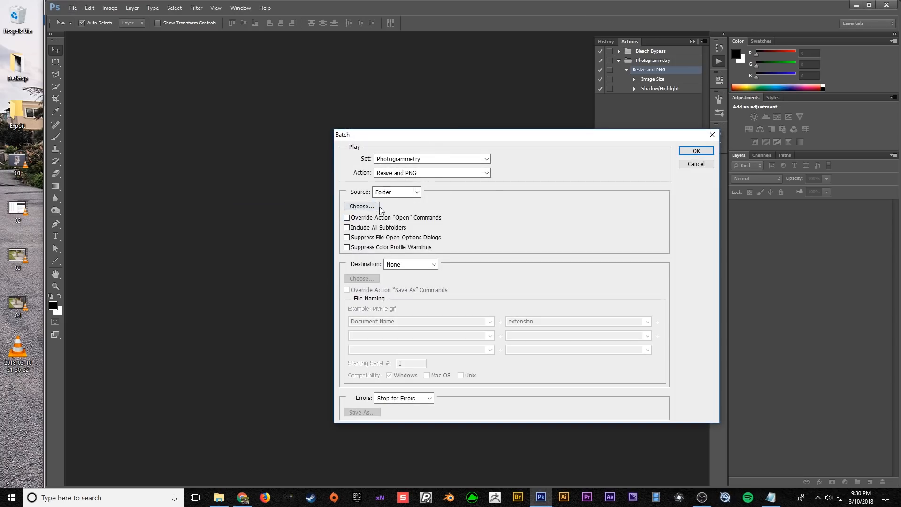
pyautogui.click(696, 164)
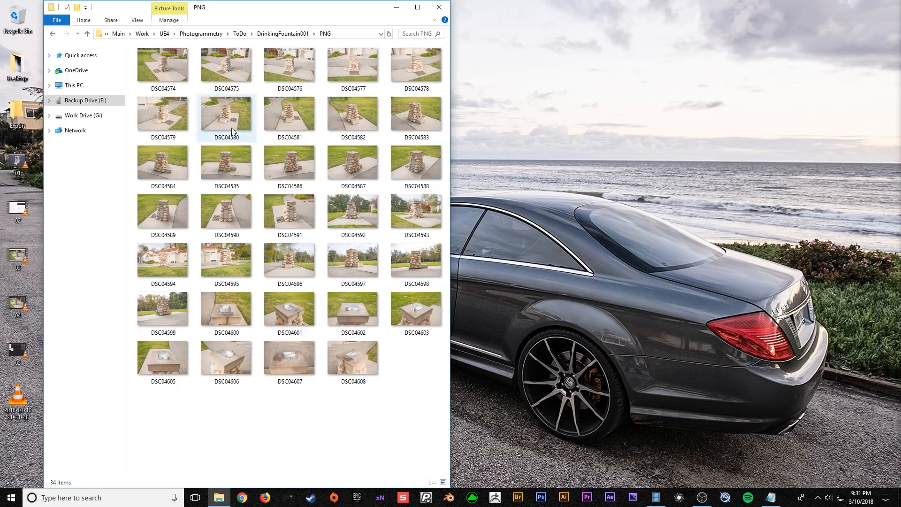
# - In File Explorer, go up to the DrinkingFountain001 folder and review its PNG, RAW, Textures and Meshes subfolders
pyautogui.moveTo(165, 66)
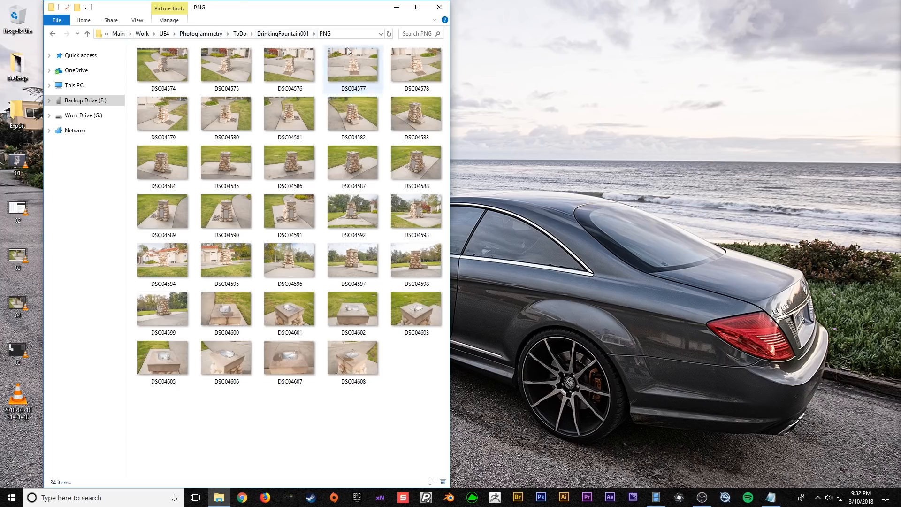
pyautogui.click(288, 37)
pyautogui.click(223, 240)
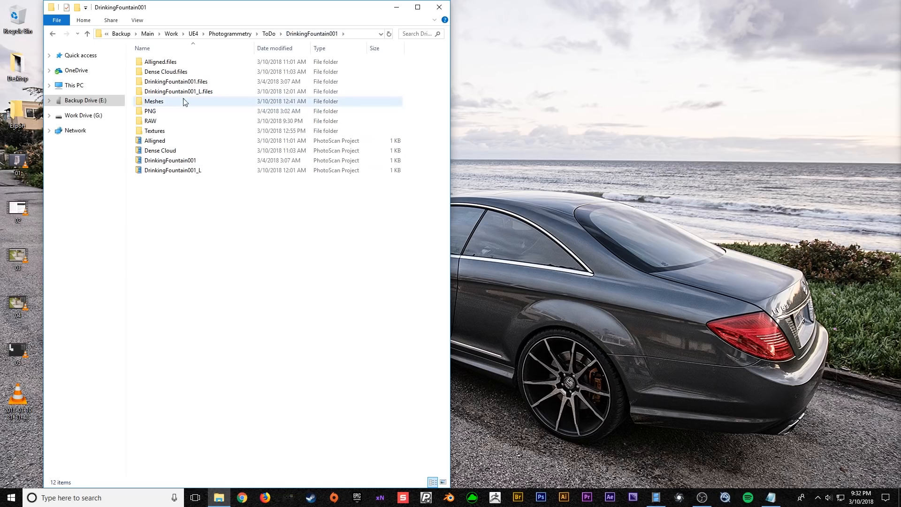
pyautogui.click(165, 114)
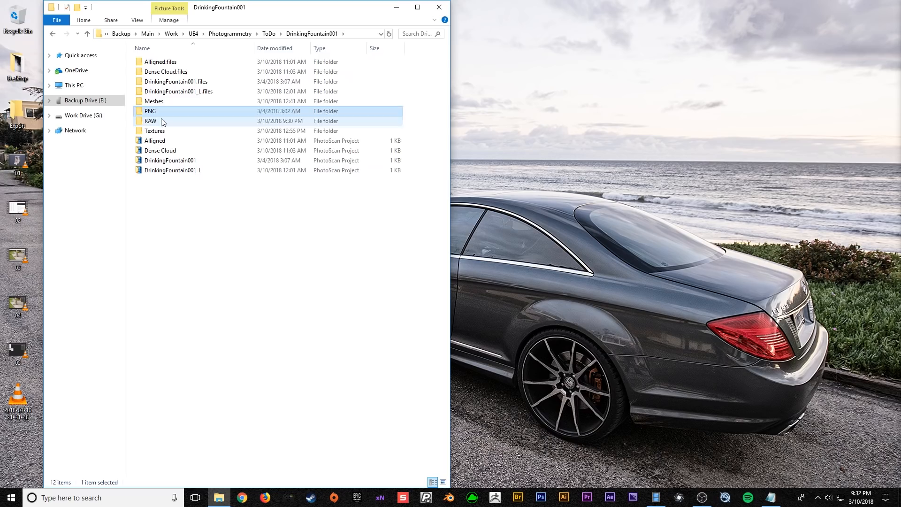
pyautogui.click(164, 121)
pyautogui.click(165, 131)
pyautogui.click(168, 102)
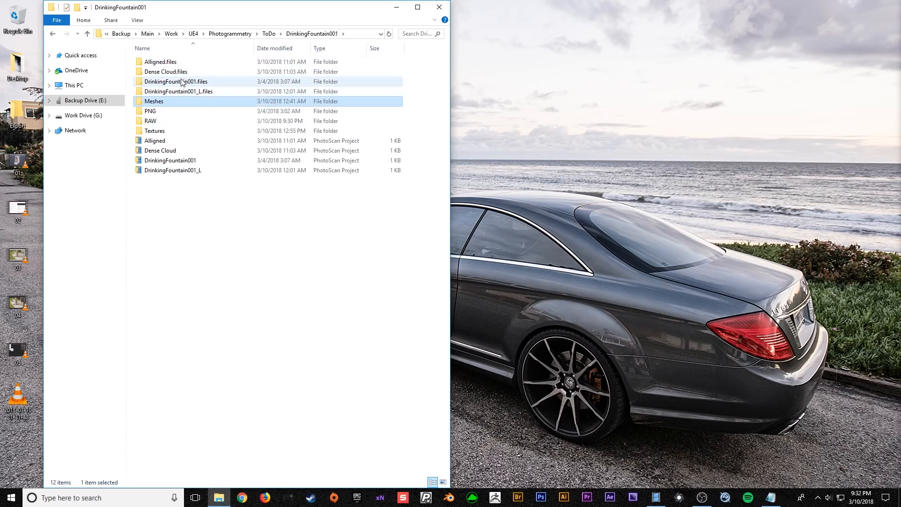
pyautogui.click(197, 209)
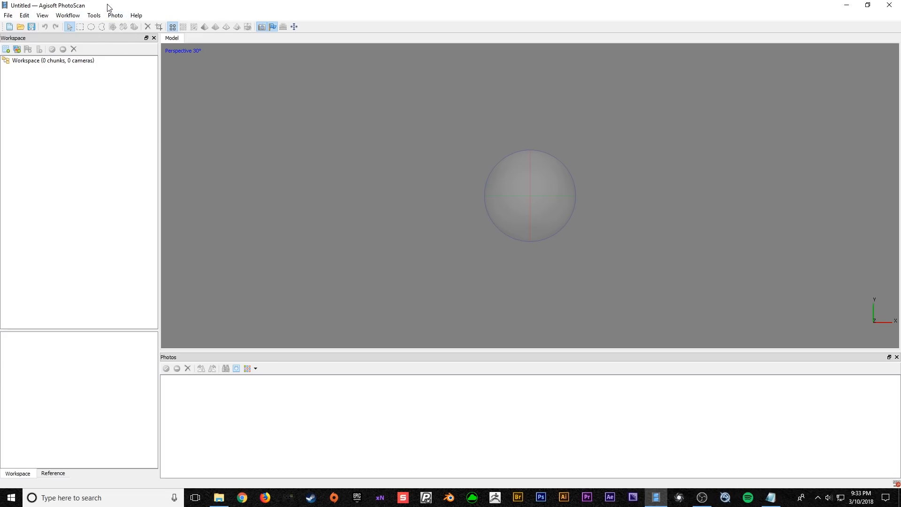
# - In Agisoft PhotoScan, examine the OpenCL device and active CPU core settings in the preferences, and close them unchanged
pyautogui.click(69, 18)
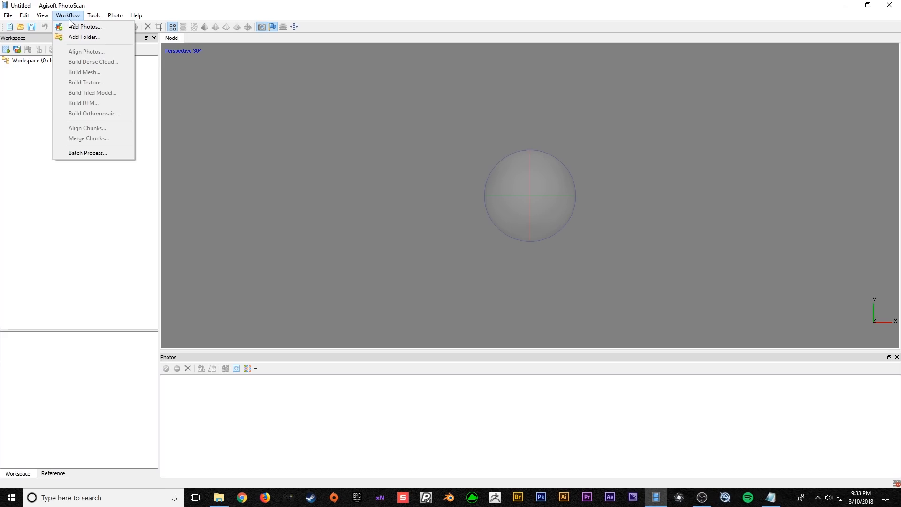
pyautogui.moveTo(91, 22)
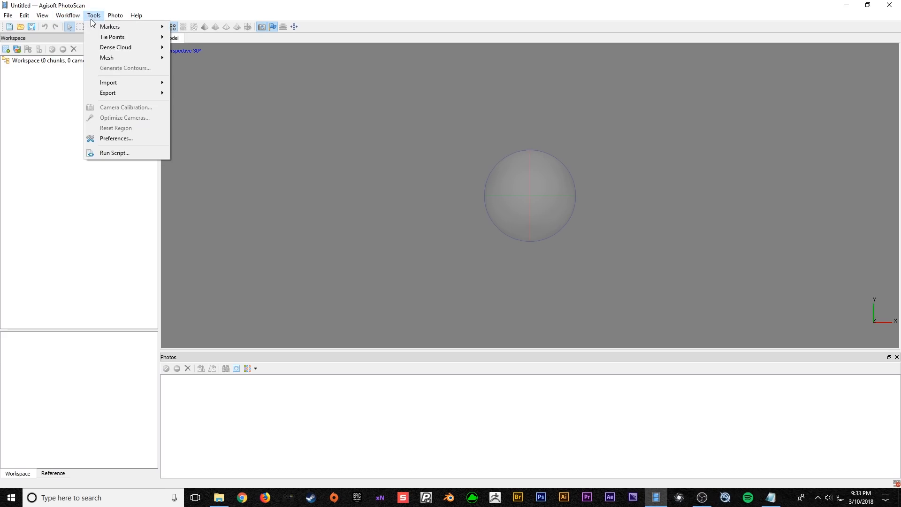
pyautogui.click(214, 17)
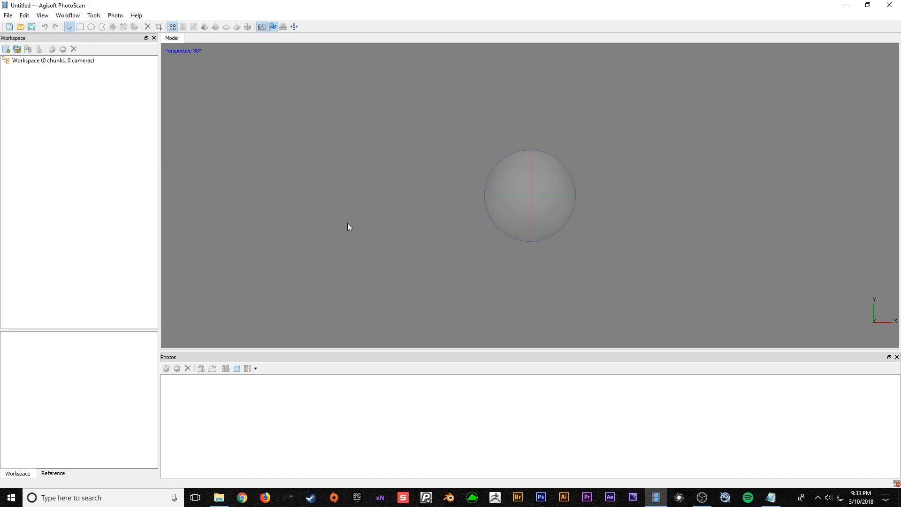
pyautogui.click(94, 15)
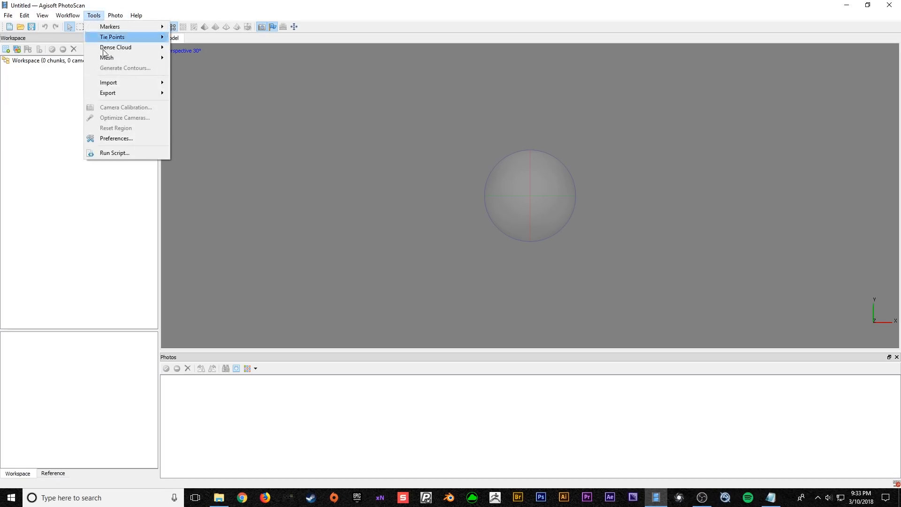
pyautogui.click(117, 140)
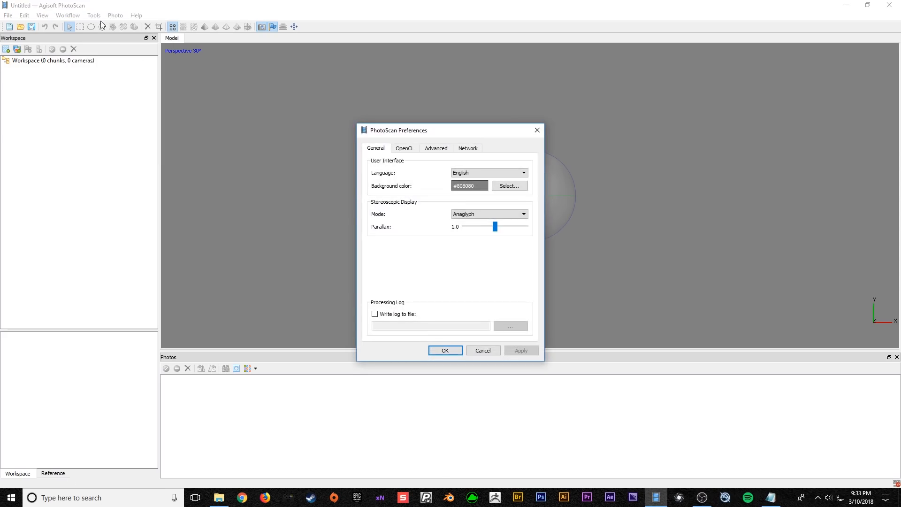
pyautogui.click(404, 149)
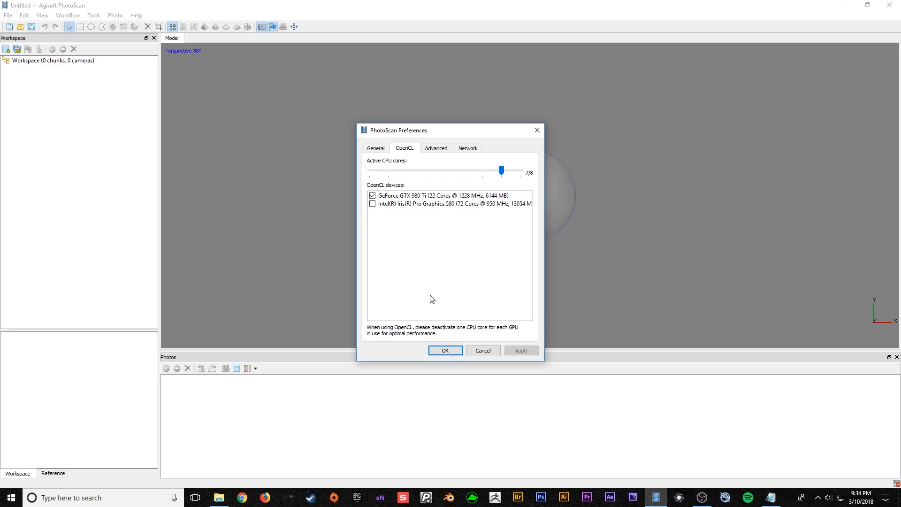
pyautogui.click(484, 352)
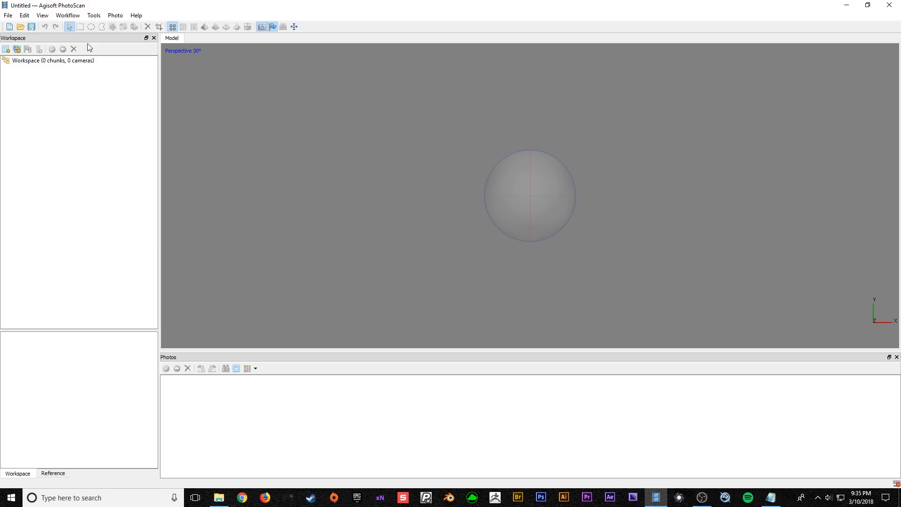
pyautogui.click(42, 16)
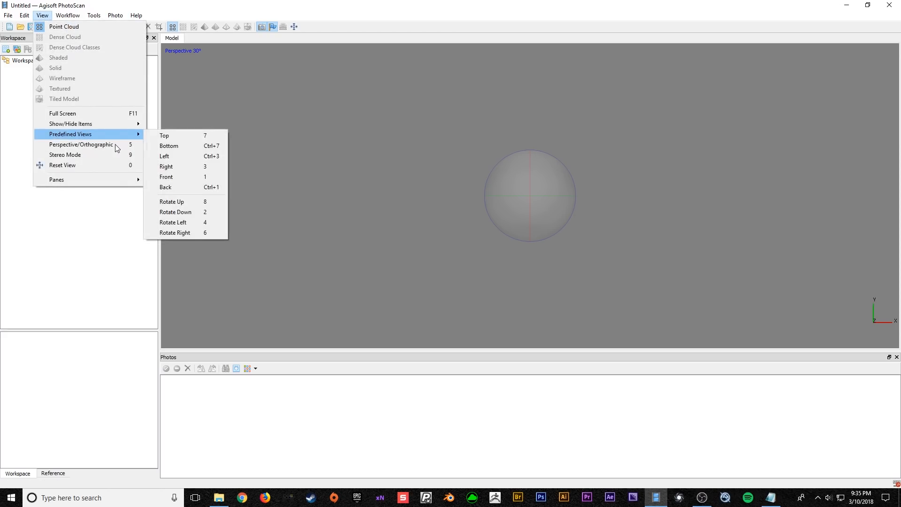
pyautogui.moveTo(107, 127)
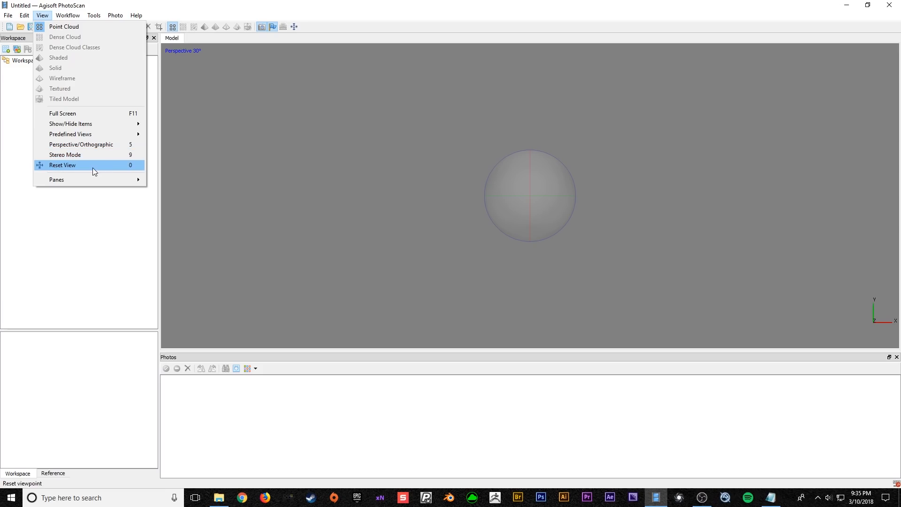
pyautogui.moveTo(100, 181)
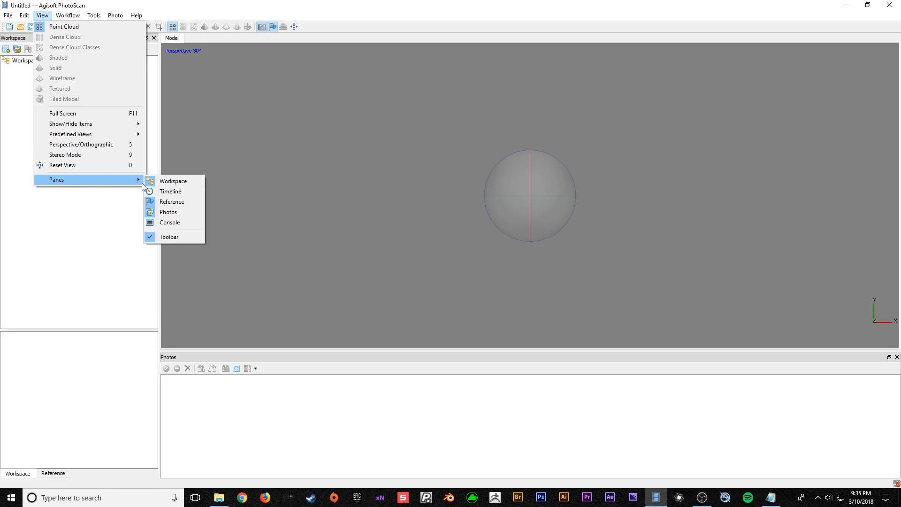
pyautogui.moveTo(60, 15)
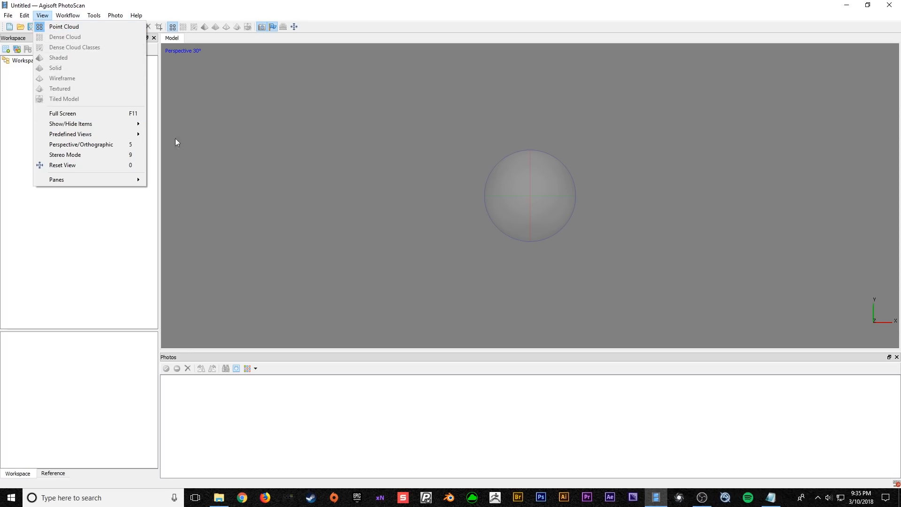
pyautogui.click(85, 255)
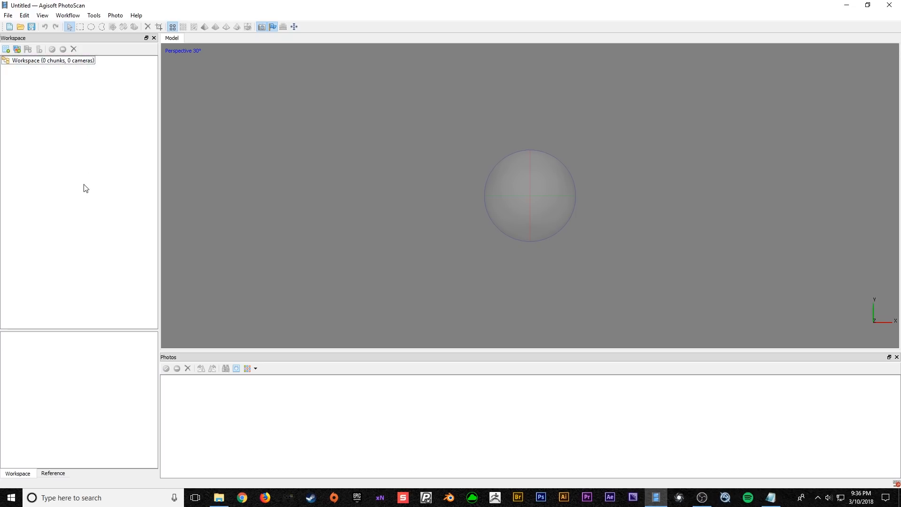
pyautogui.click(248, 427)
pyautogui.click(79, 239)
# - Add all the photos from the DrinkingFountain001 PNG folder in File Explorer to the empty PhotoScan project
pyautogui.click(218, 497)
pyautogui.click(198, 451)
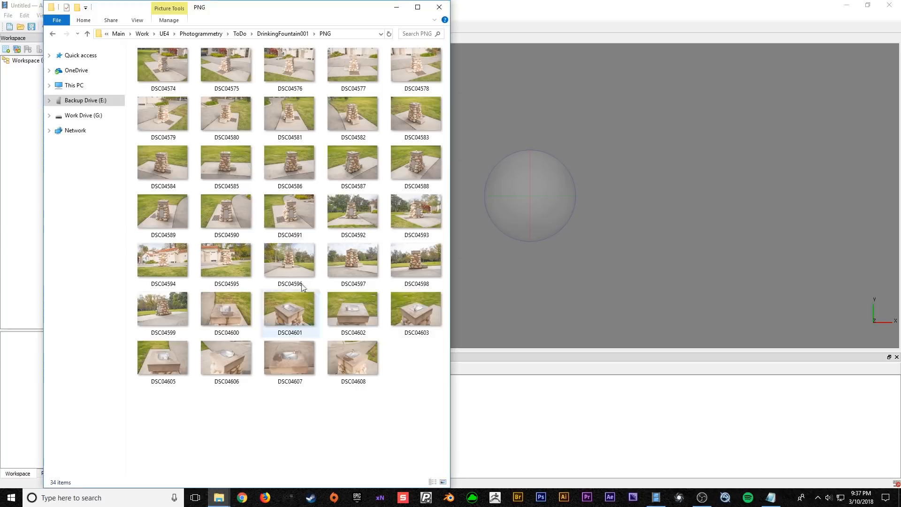
pyautogui.hotkey('ctrl', 'a')
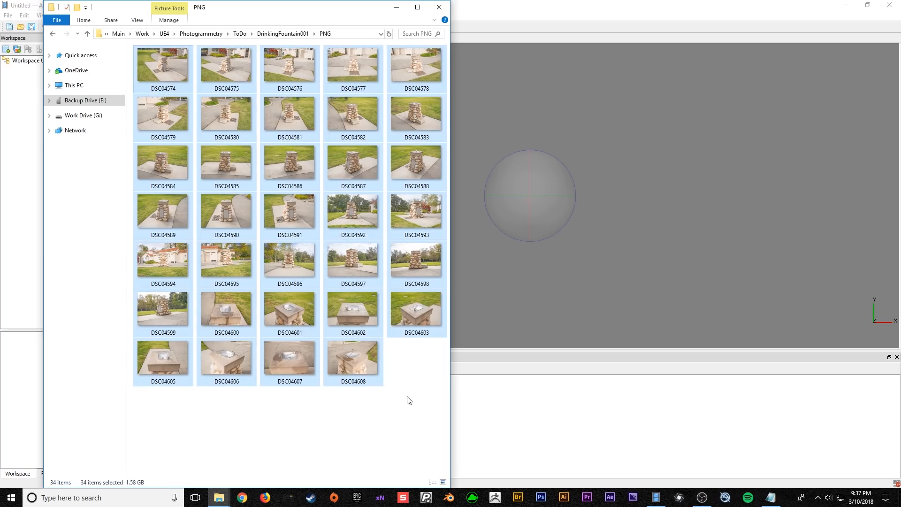
pyautogui.moveTo(407, 311); pyautogui.dragTo(518, 429)
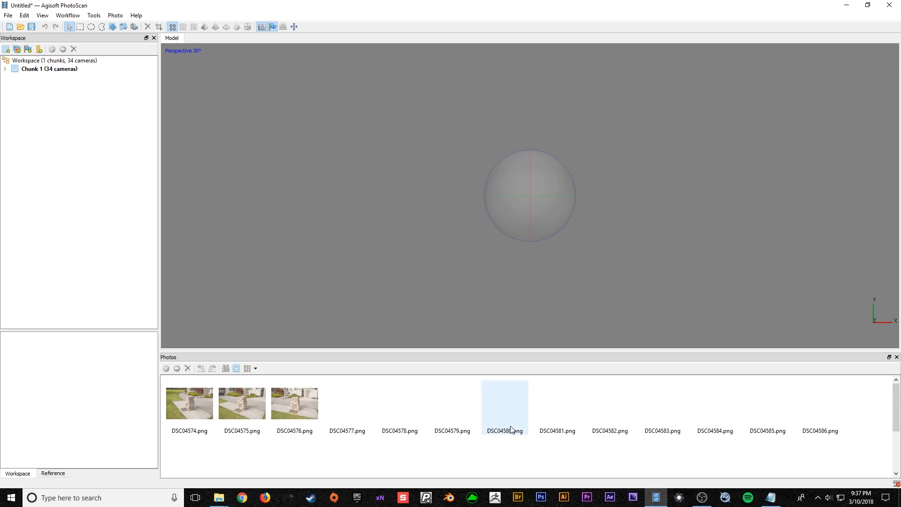
pyautogui.click(366, 457)
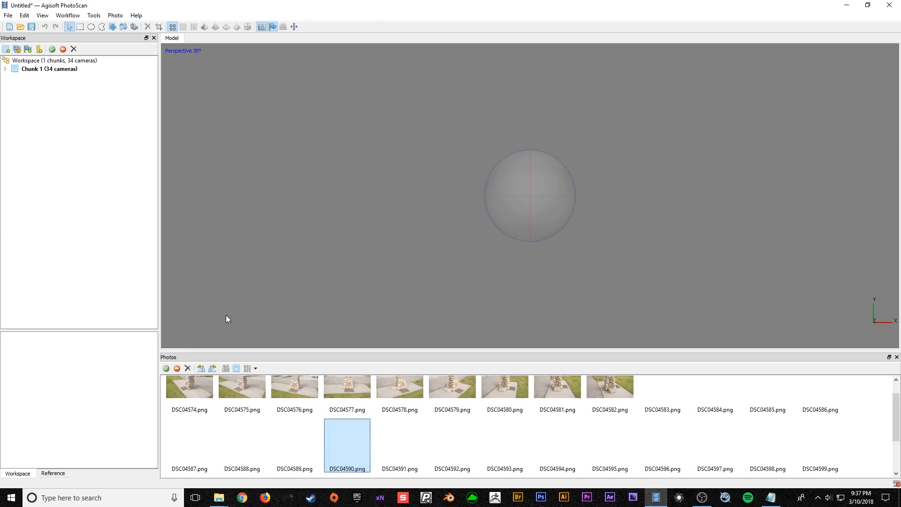
# - Start a new PhotoScan project, discarding the unsaved changes in the current one
pyautogui.click(8, 16)
pyautogui.click(10, 26)
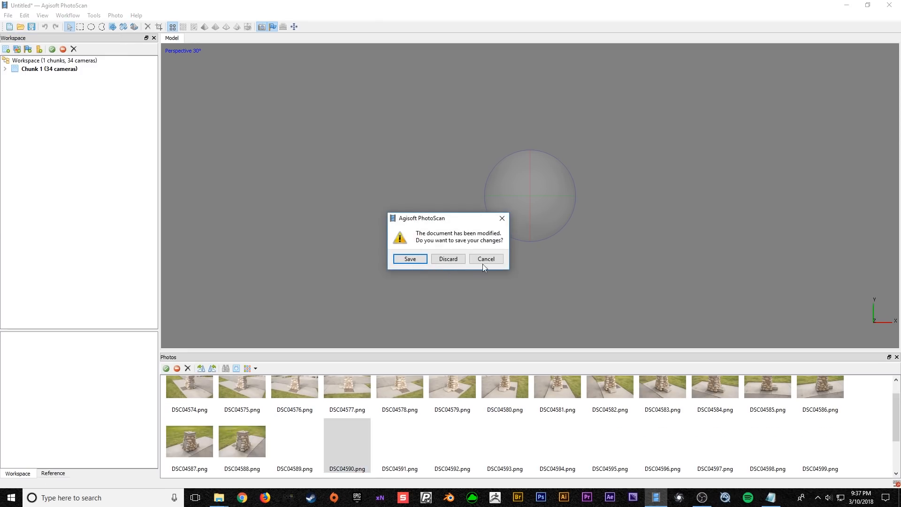
pyautogui.click(447, 259)
# - Browse to the DrinkingFountain001 PNG folder for adding photos, using its path copied from File Explorer, and cancel without adding any
pyautogui.click(68, 16)
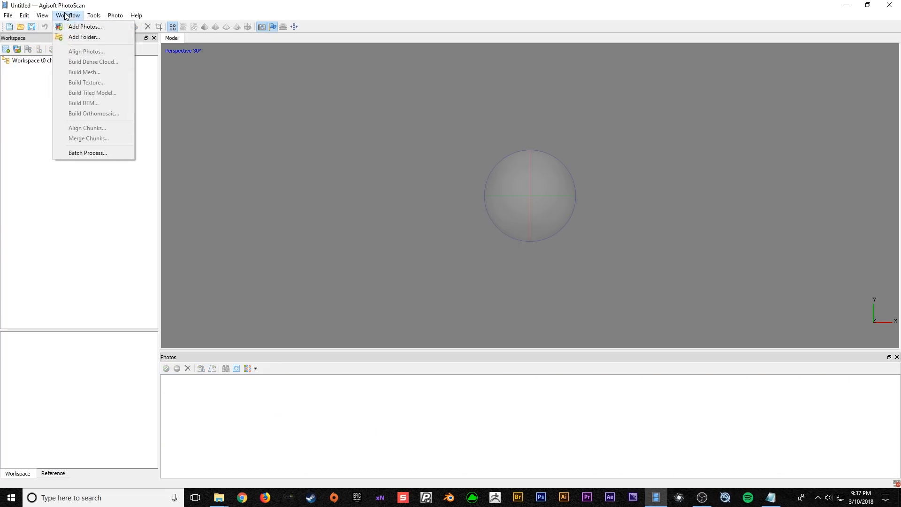
pyautogui.click(85, 27)
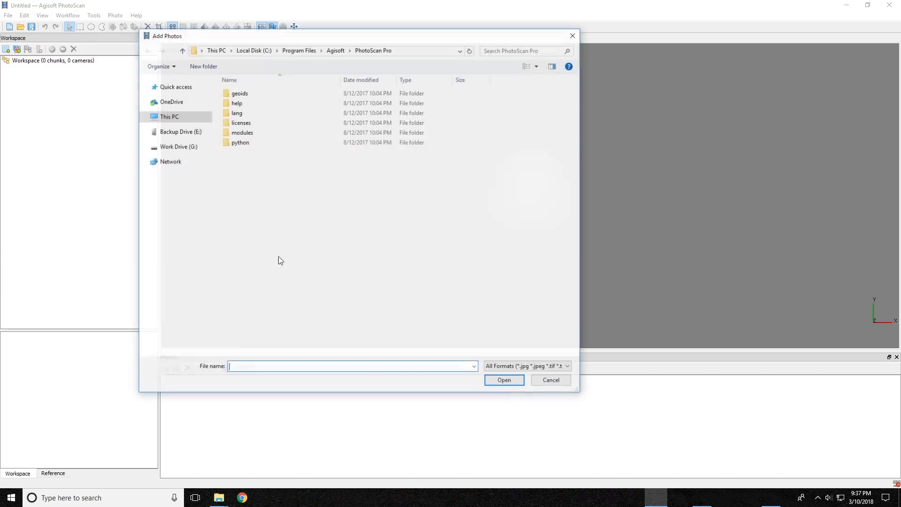
pyautogui.click(219, 497)
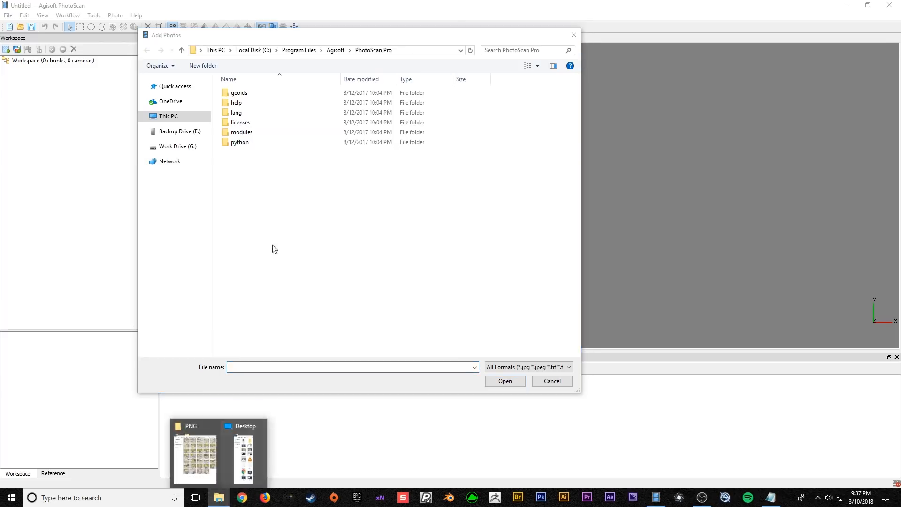
pyautogui.click(187, 443)
pyautogui.click(342, 34)
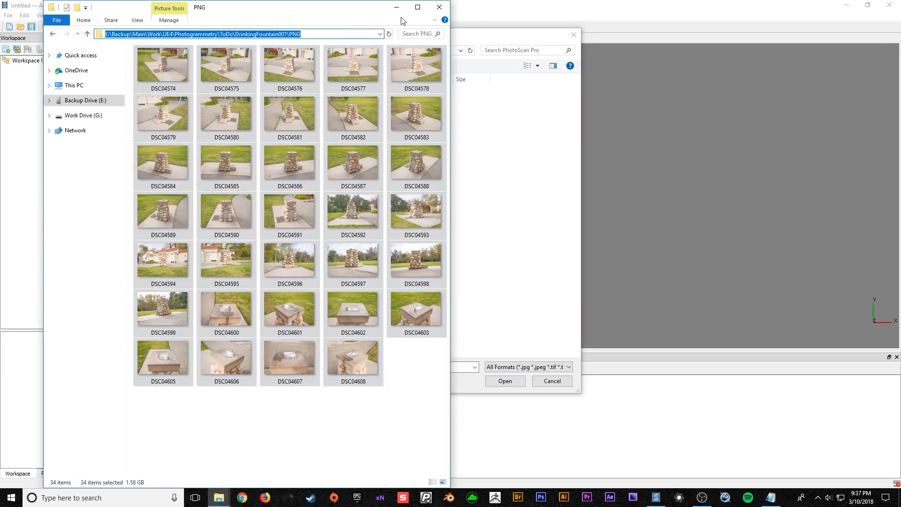
pyautogui.click(489, 39)
pyautogui.hotkey('alt', 'd')
pyautogui.write('G:\\Main\\Work\\UE4\\Photogrammetry\\ToDo\\DrinkingFountain001\\PNG')
pyautogui.press('Return')
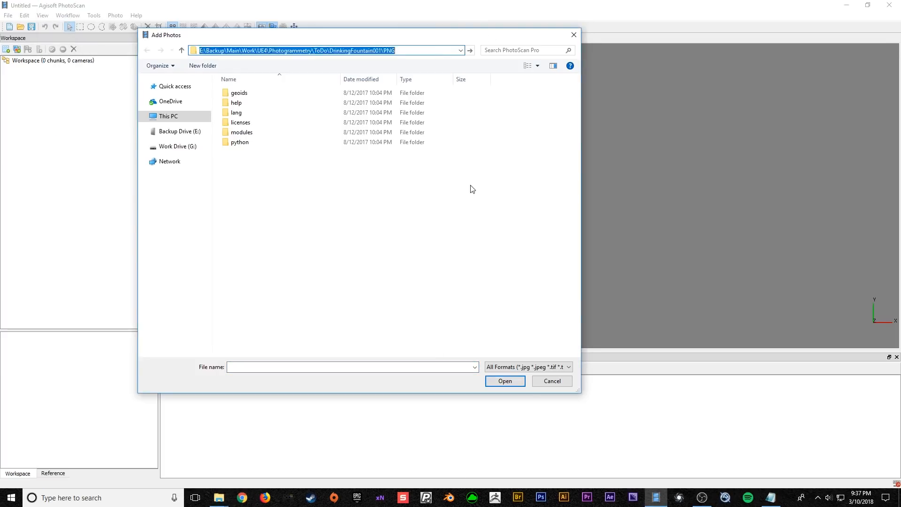
pyautogui.moveTo(567, 279); pyautogui.dragTo(186, 75)
pyautogui.click(549, 381)
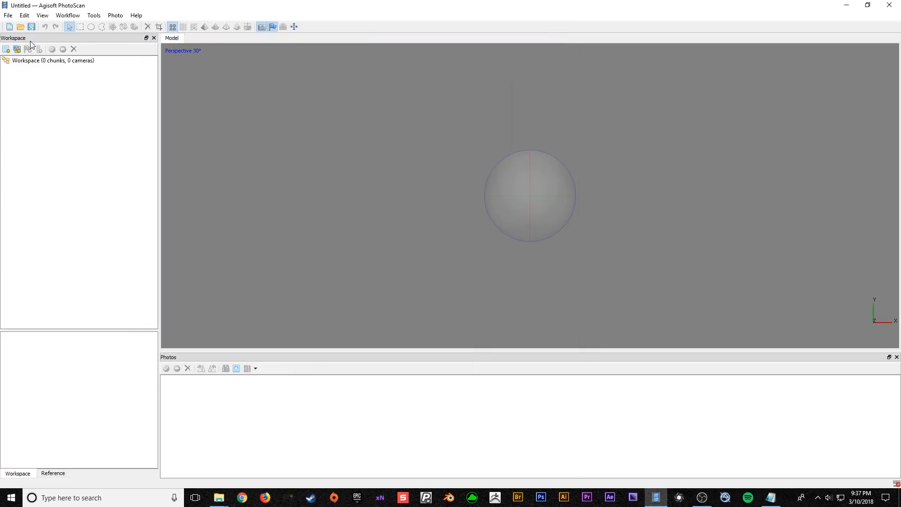
# - Add the whole DrinkingFountain001 PNG folder to the empty project, creating a camera from each file
pyautogui.click(68, 15)
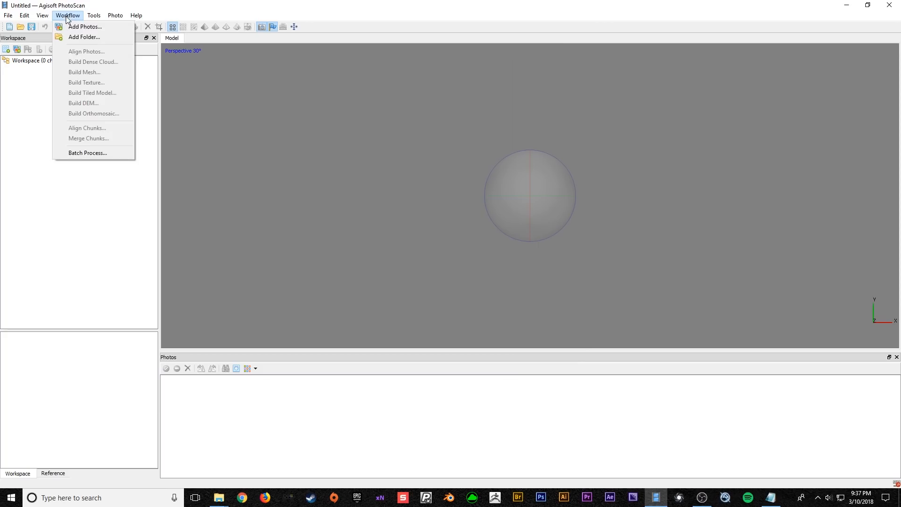
pyautogui.click(84, 38)
pyautogui.click(408, 53)
pyautogui.hotkey('ctrl', 'v')
pyautogui.press('Return')
pyautogui.click(485, 384)
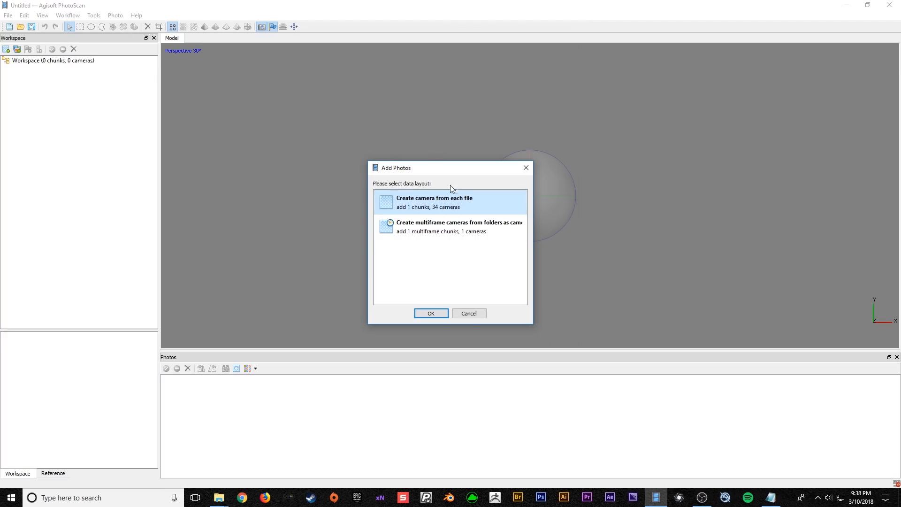
pyautogui.moveTo(418, 167); pyautogui.dragTo(407, 100)
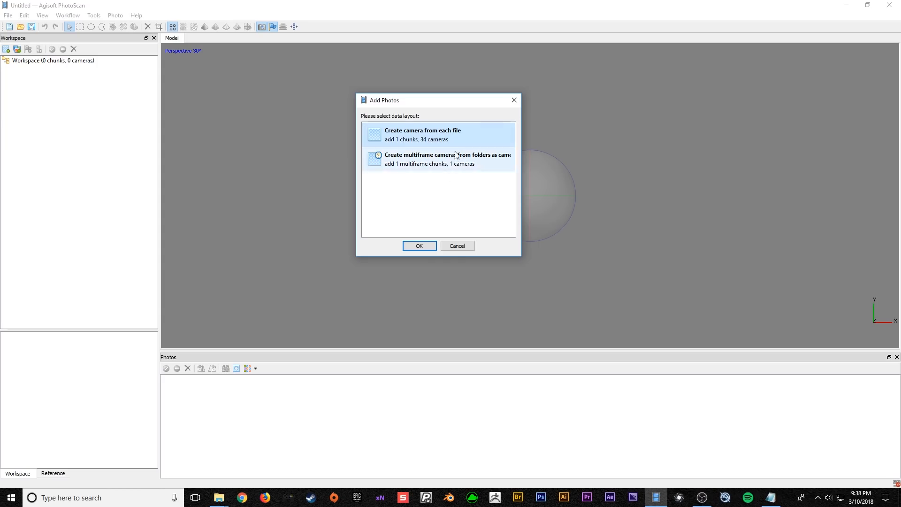
pyautogui.click(418, 246)
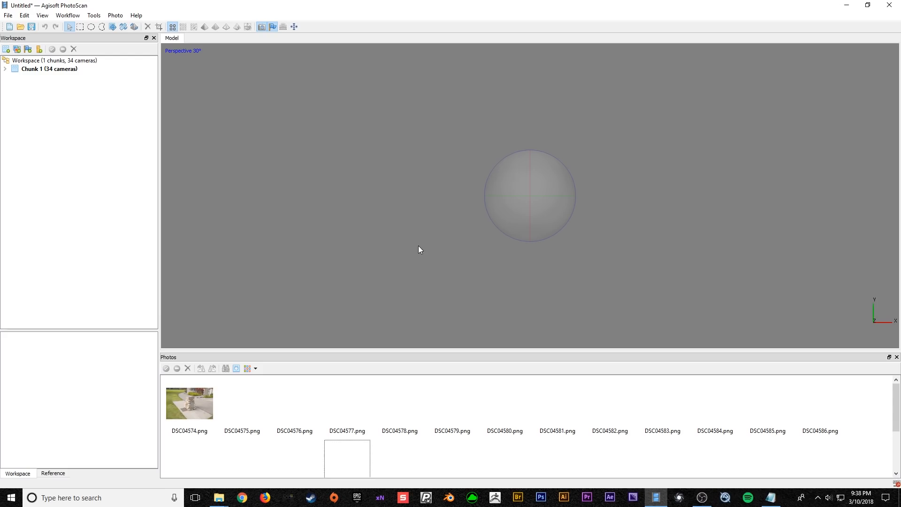
# - Expand Chunk 1's camera list and review the imported photo thumbnails and the options available for DSC04574.png
pyautogui.click(4, 68)
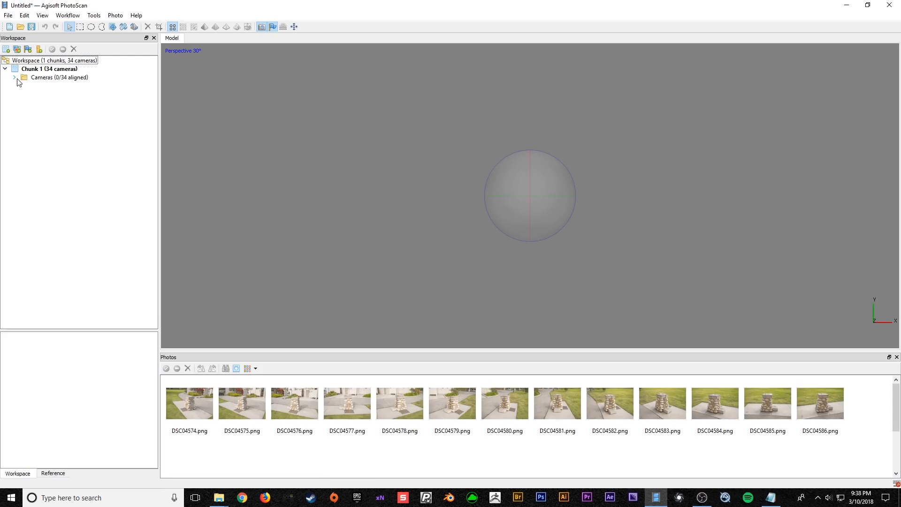
pyautogui.click(16, 77)
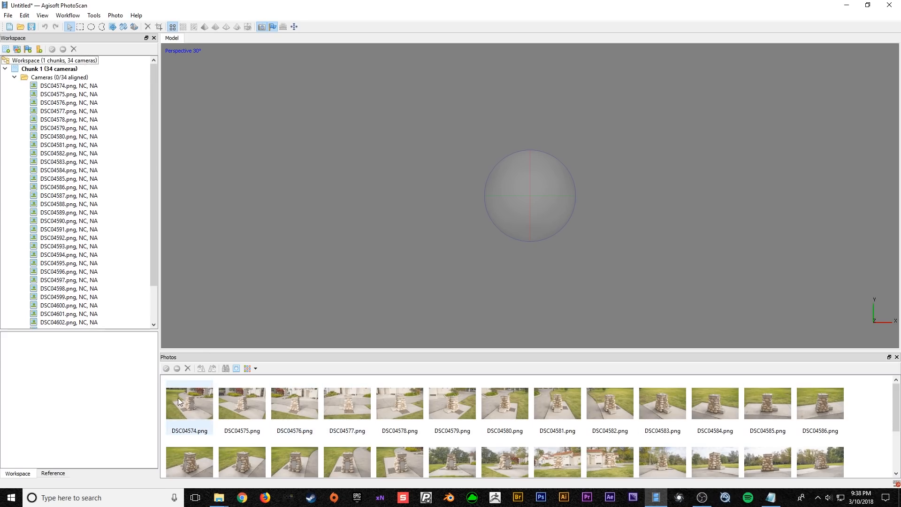
pyautogui.scroll(-1, 207, 422)
pyautogui.scroll(1, 209, 437)
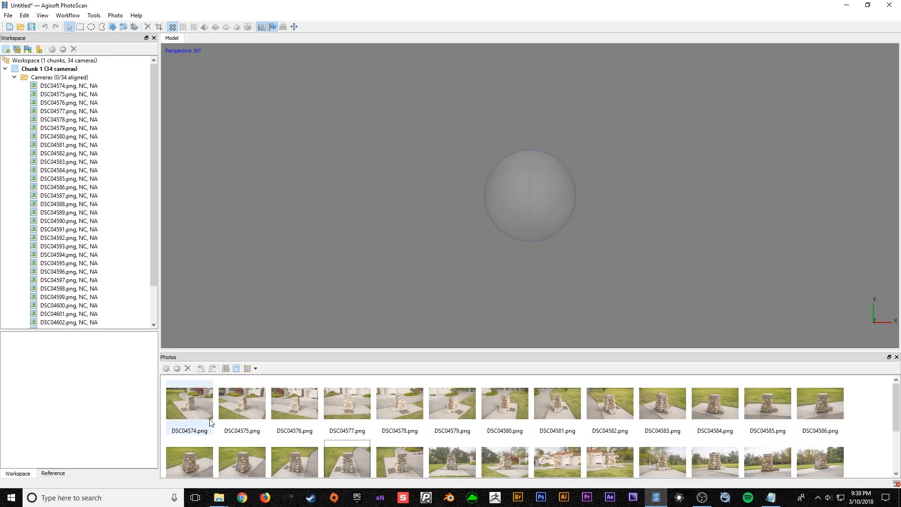
pyautogui.click(196, 409)
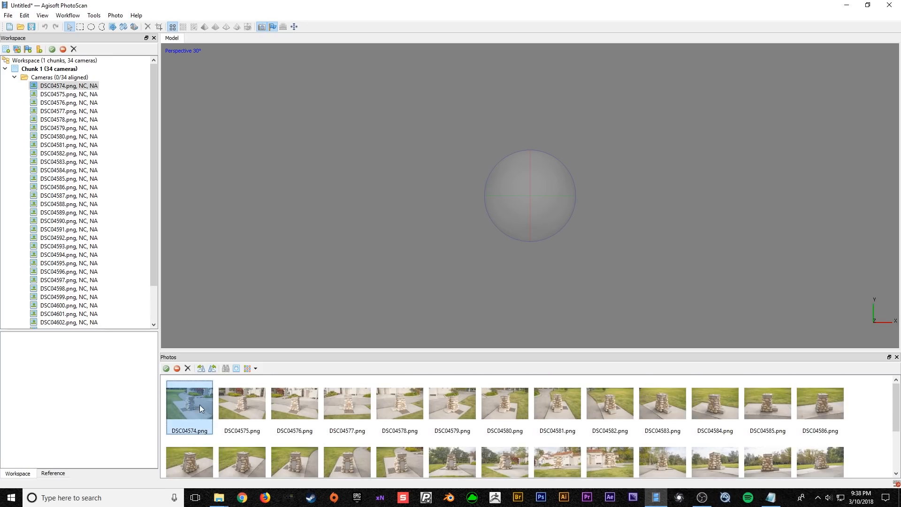
pyautogui.click(229, 400)
pyautogui.click(198, 396)
pyautogui.click(227, 404)
pyautogui.rightClick(192, 408)
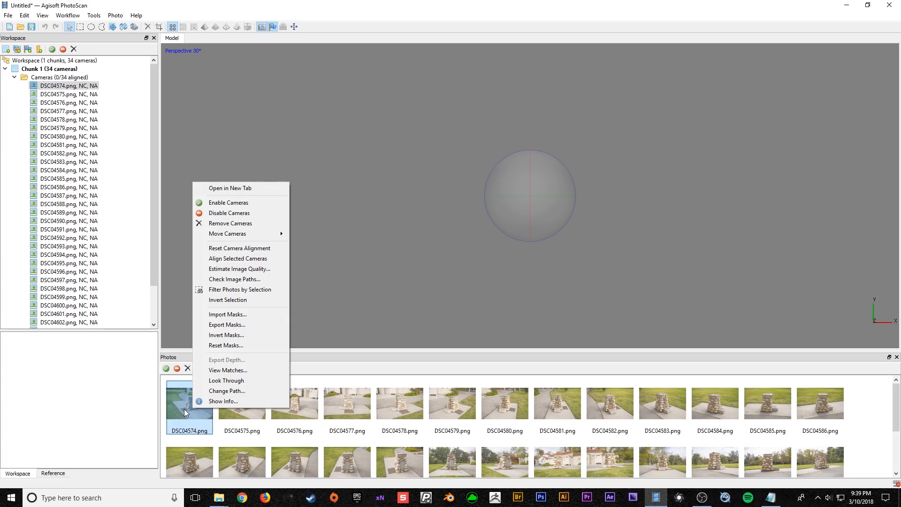
pyautogui.click(500, 408)
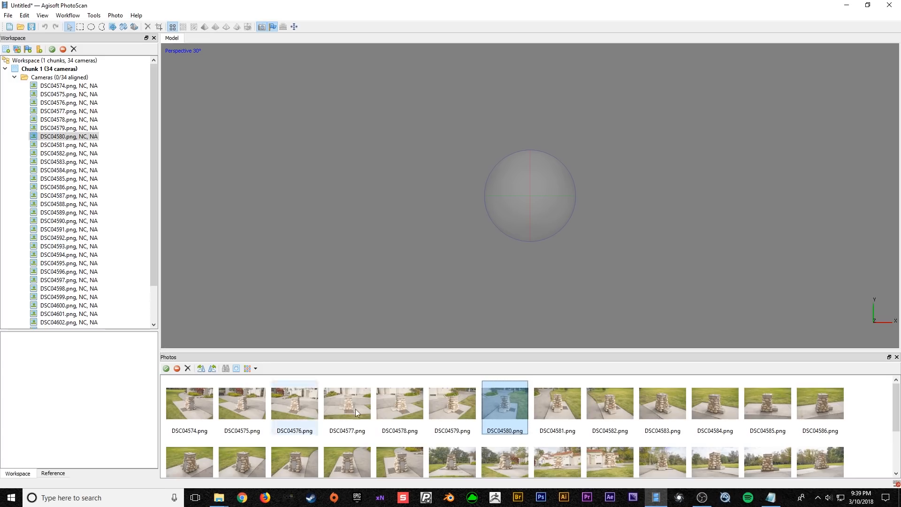
pyautogui.scroll(-3, 394, 434)
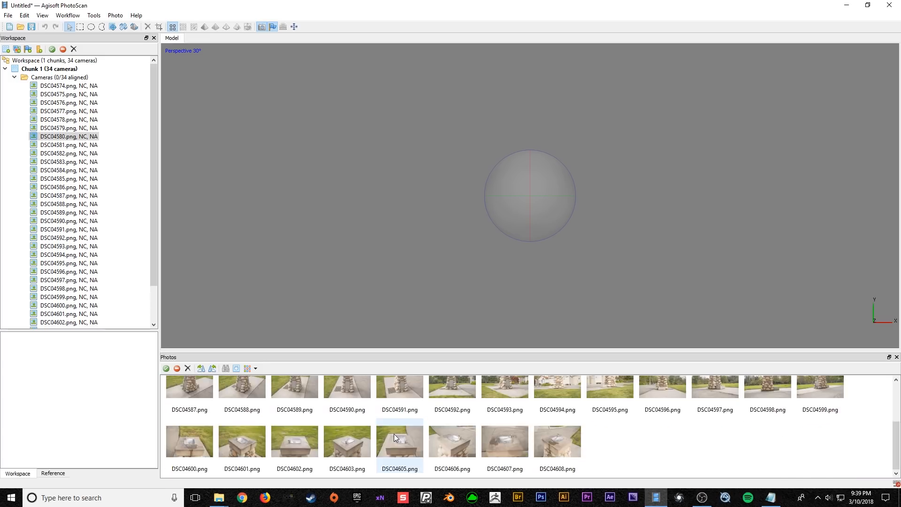
pyautogui.scroll(3, 393, 434)
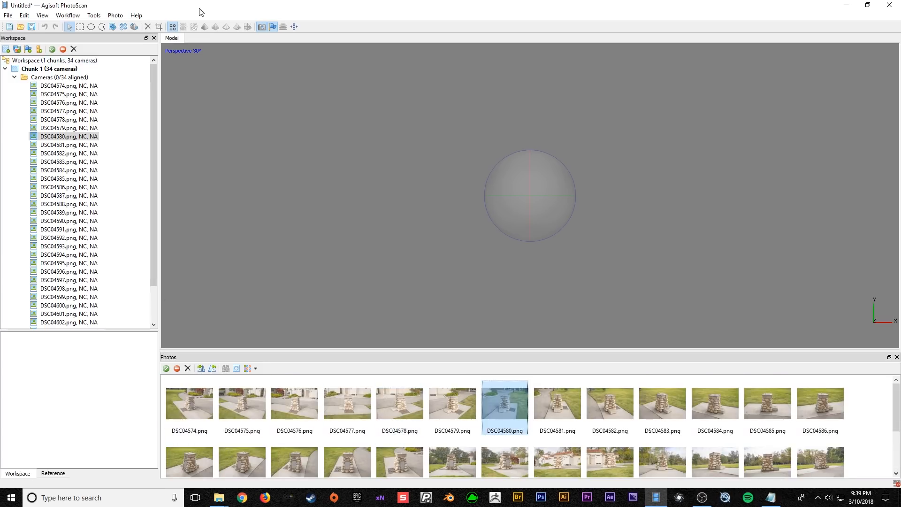
# - Close PhotoScan, discarding the untitled project, and open the Alligned project from the DrinkingFountain001 folder
pyautogui.click(80, 17)
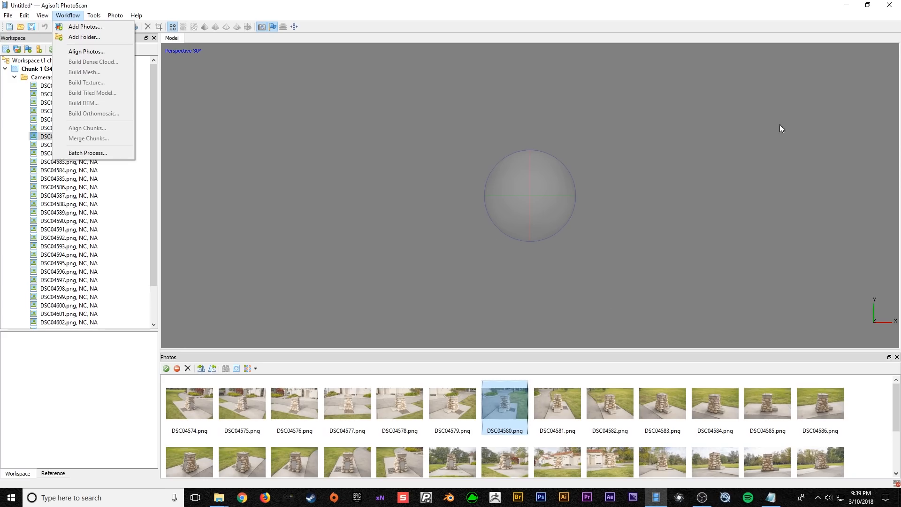
pyautogui.click(890, 5)
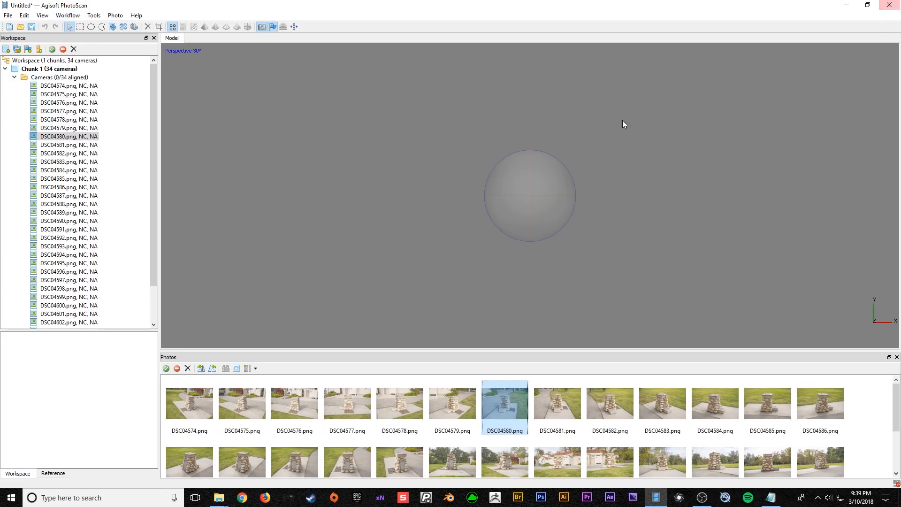
pyautogui.click(890, 6)
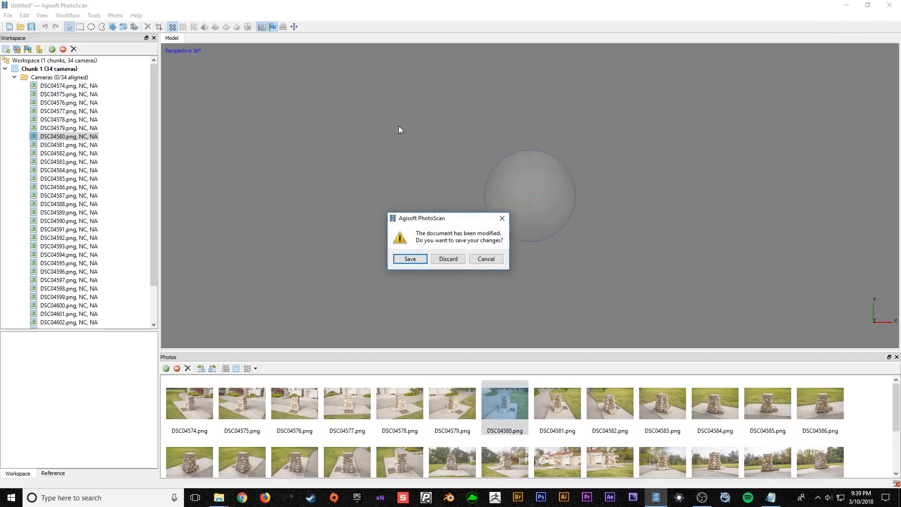
pyautogui.click(455, 264)
pyautogui.click(303, 33)
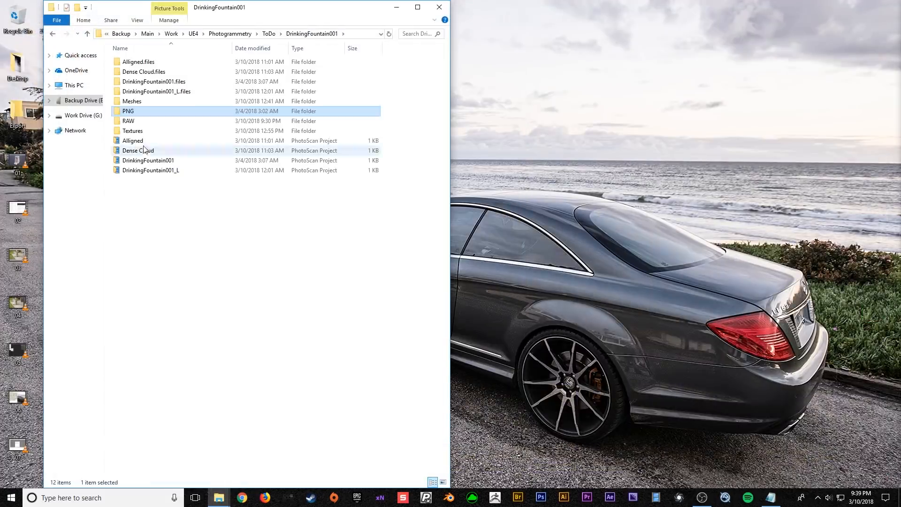
pyautogui.doubleClick(134, 141)
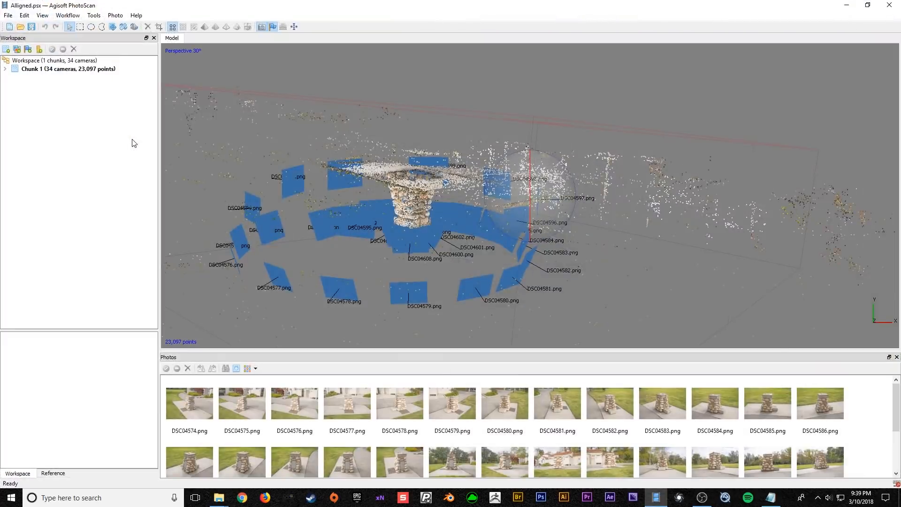
# - Inspect the aligned camera ring from several angles, and examine the sparse point cloud with the cameras hidden
pyautogui.moveTo(479, 166); pyautogui.dragTo(609, 199)
pyautogui.moveTo(529, 232); pyautogui.dragTo(346, 65)
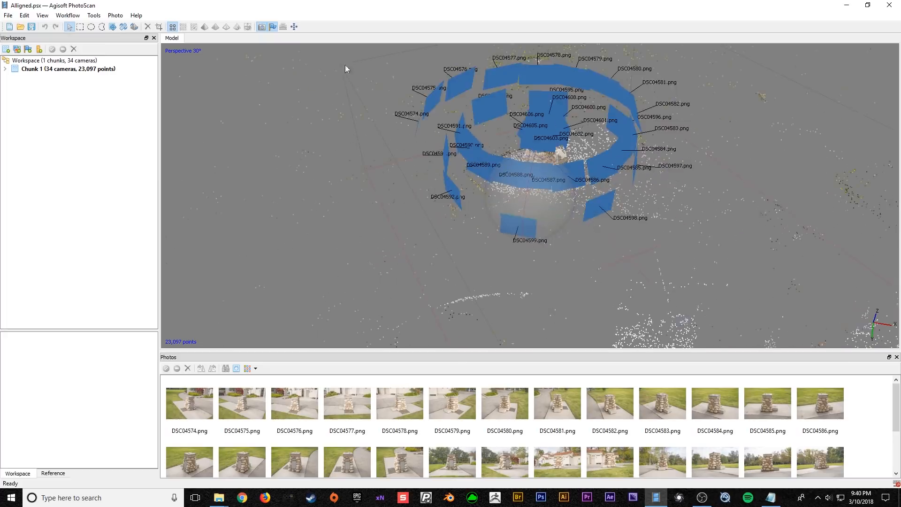
pyautogui.click(261, 27)
pyautogui.moveTo(587, 181); pyautogui.dragTo(535, 200)
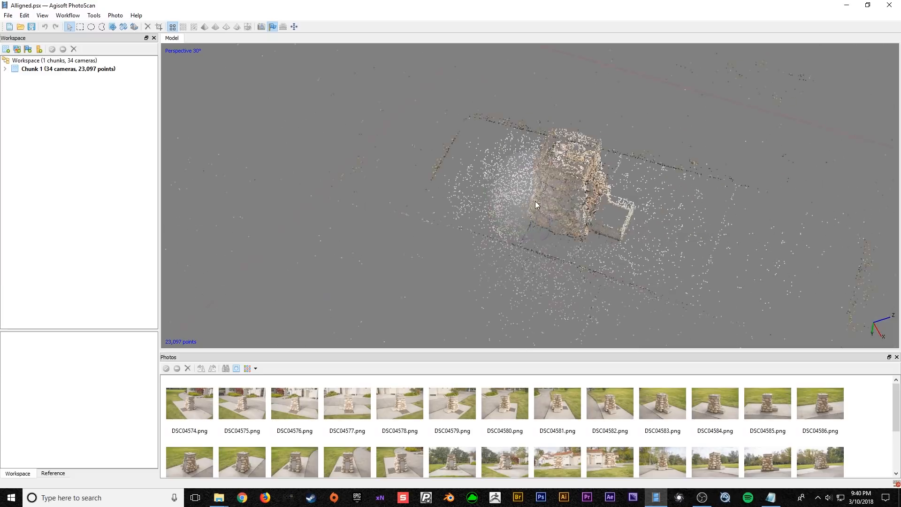
pyautogui.moveTo(527, 169); pyautogui.dragTo(559, 209)
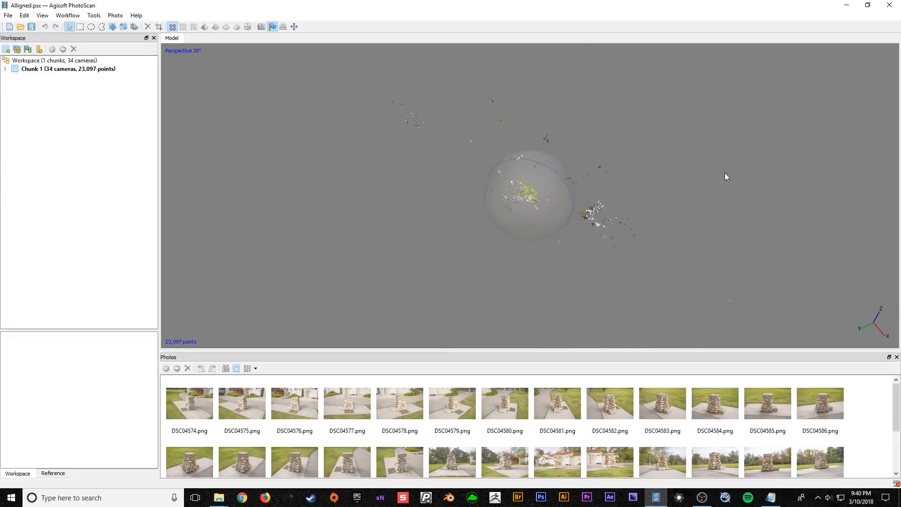
pyautogui.scroll(6, 533, 187)
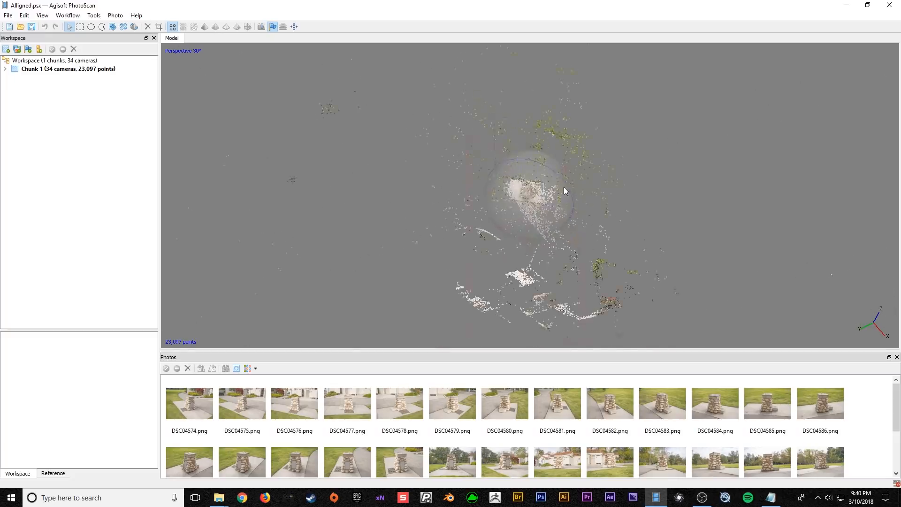
pyautogui.moveTo(550, 201); pyautogui.dragTo(566, 251)
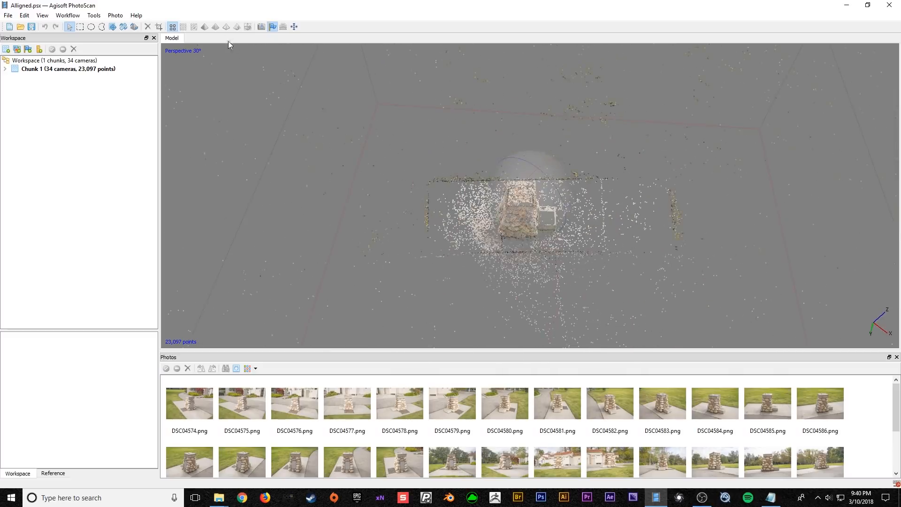
# - Show the cameras again and inspect their positions around the fountain from above and from the side
pyautogui.click(263, 28)
pyautogui.scroll(-4, 548, 223)
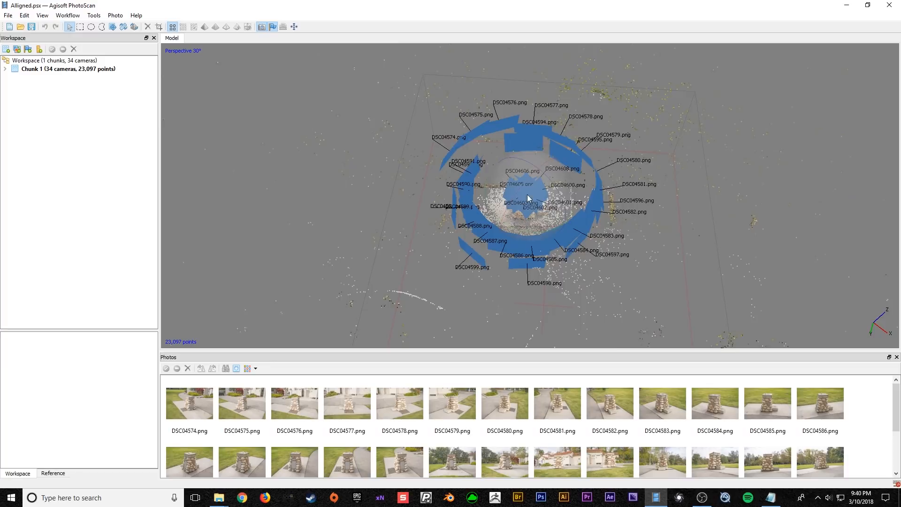
pyautogui.scroll(2, 539, 220)
pyautogui.moveTo(539, 221); pyautogui.dragTo(559, 193)
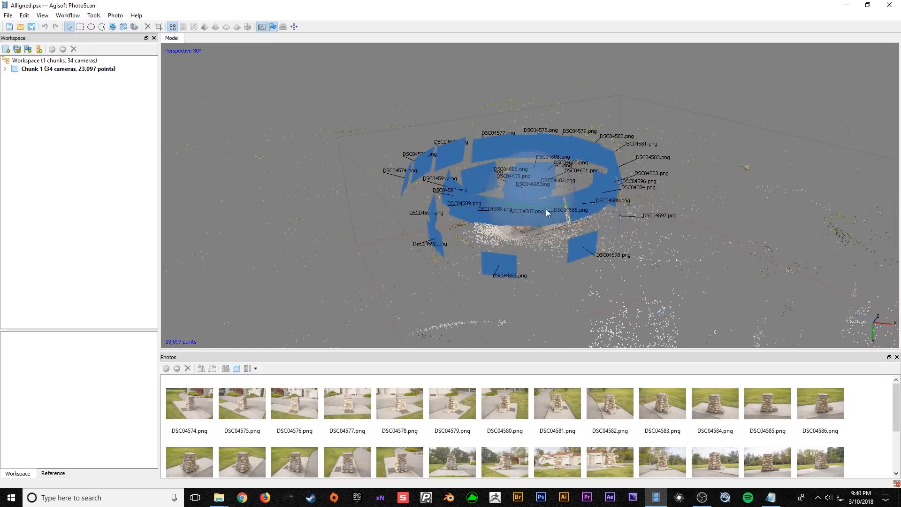
pyautogui.moveTo(559, 231); pyautogui.dragTo(532, 182)
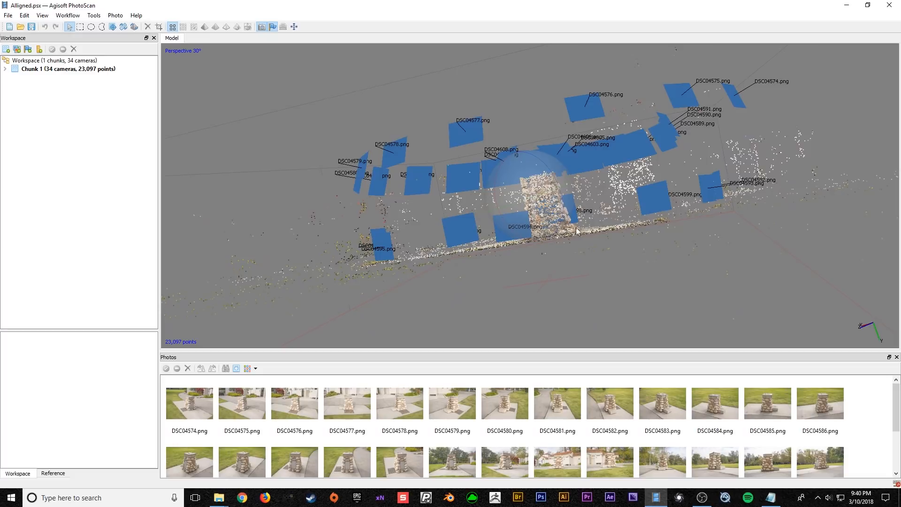
pyautogui.moveTo(540, 217); pyautogui.dragTo(549, 162)
pyautogui.moveTo(531, 231); pyautogui.dragTo(533, 205)
pyautogui.scroll(-3, 539, 207)
# - Hide the cameras and examine the fountain's sparse point cloud up close from above
pyautogui.click(262, 27)
pyautogui.scroll(5, 533, 205)
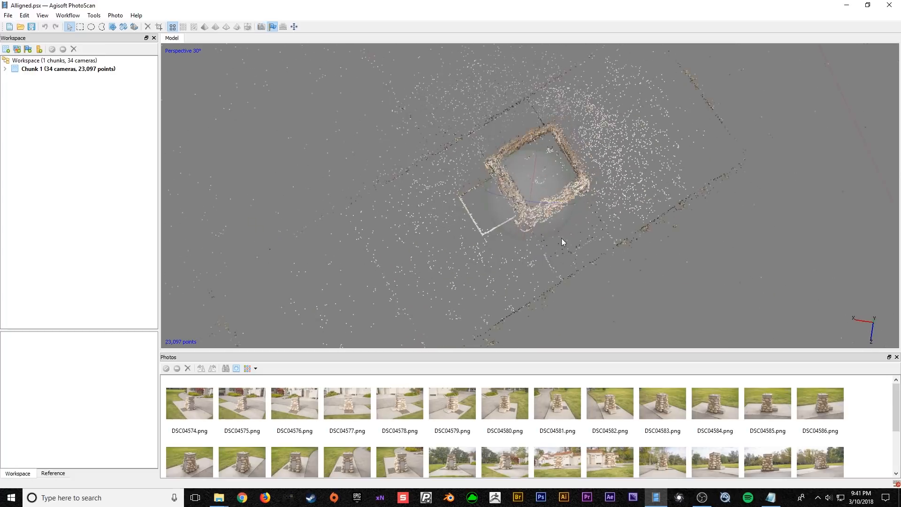
pyautogui.moveTo(562, 229); pyautogui.dragTo(523, 164)
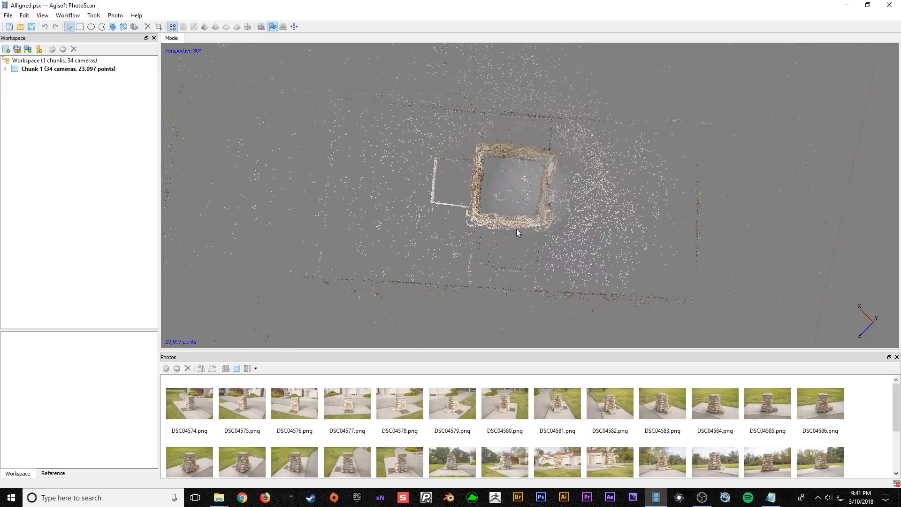
pyautogui.moveTo(516, 229); pyautogui.dragTo(522, 230)
pyautogui.moveTo(490, 191); pyautogui.dragTo(487, 191)
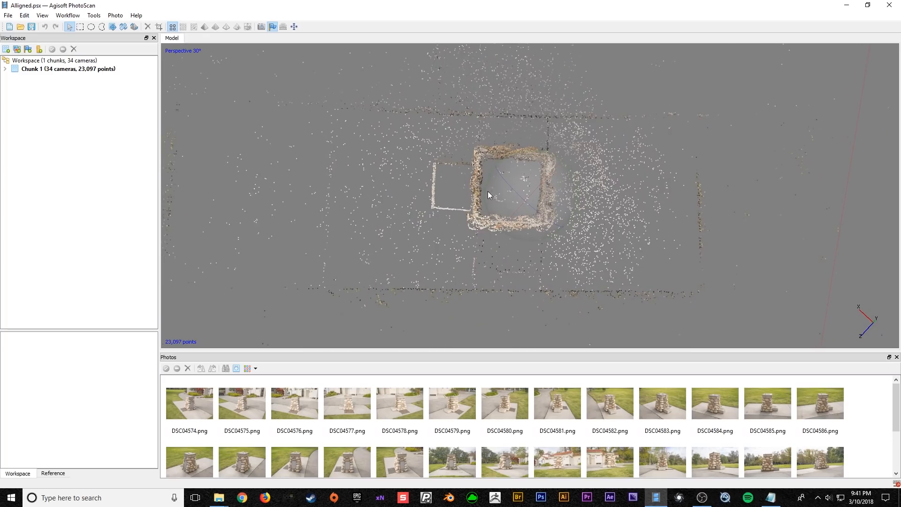
# - Select the fountain and its immediate surroundings with a rectangle from above, and crop the sparse cloud to that selection
pyautogui.click(80, 27)
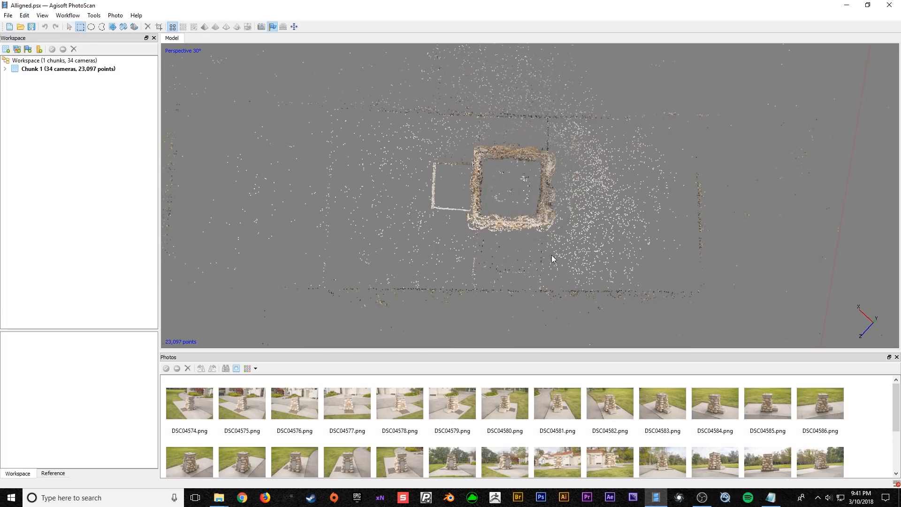
pyautogui.moveTo(564, 242); pyautogui.dragTo(423, 128)
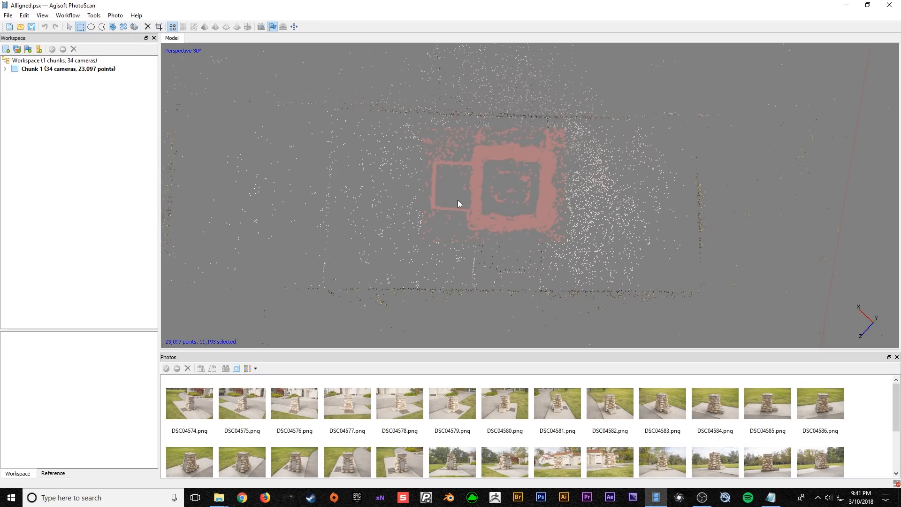
pyautogui.moveTo(474, 204); pyautogui.dragTo(578, 171, button='middle')
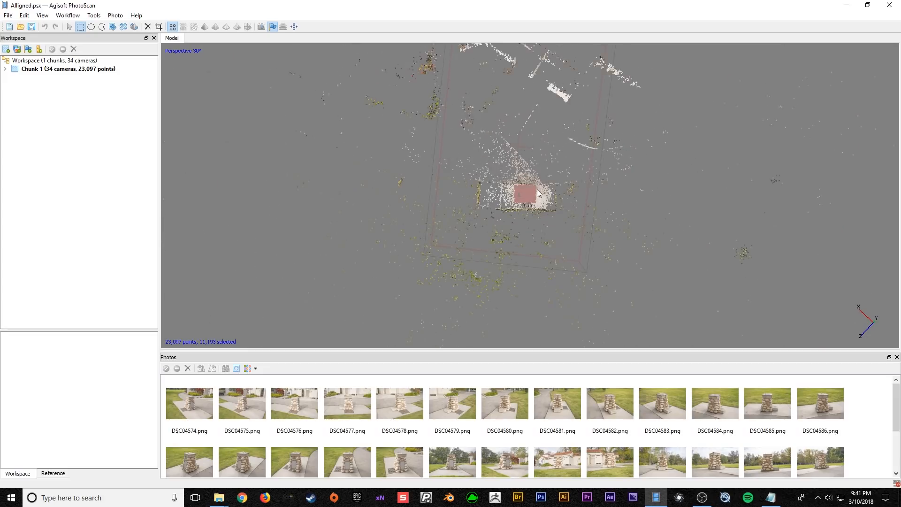
pyautogui.scroll(10, 538, 199)
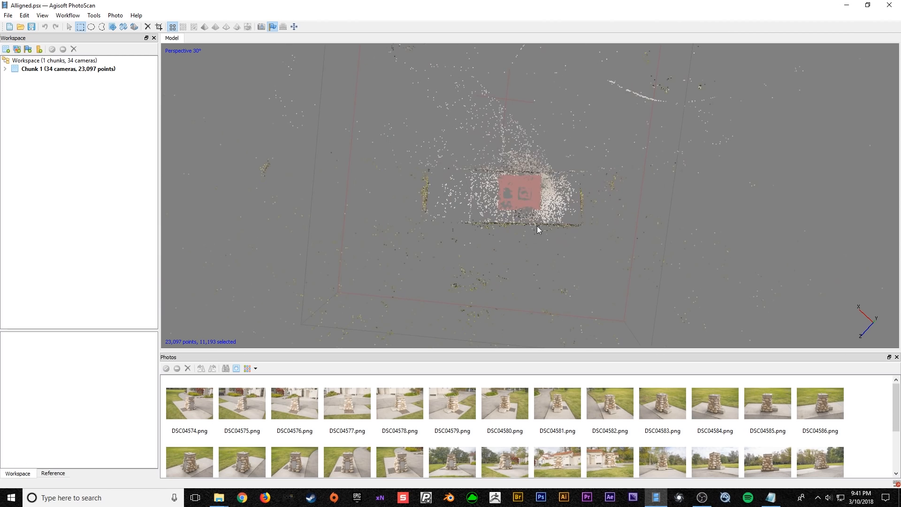
pyautogui.scroll(-3, 491, 203)
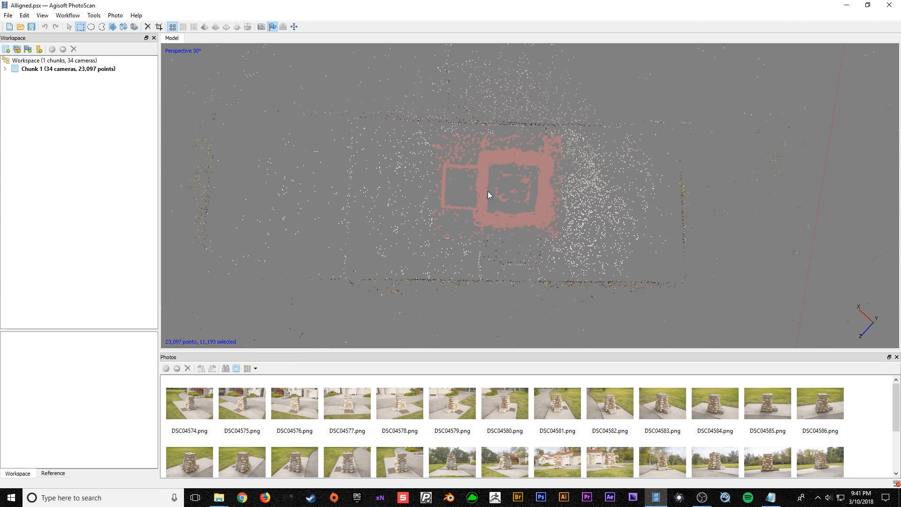
pyautogui.scroll(-2, 489, 191)
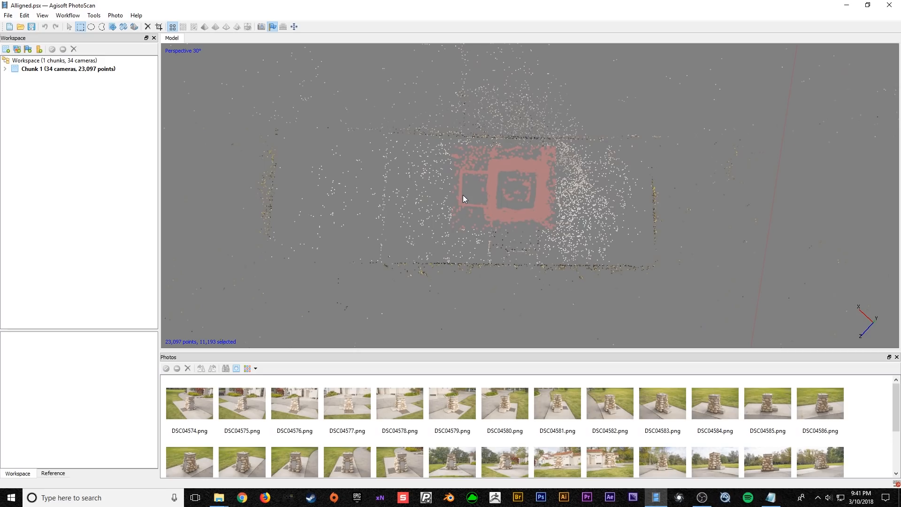
pyautogui.click(159, 27)
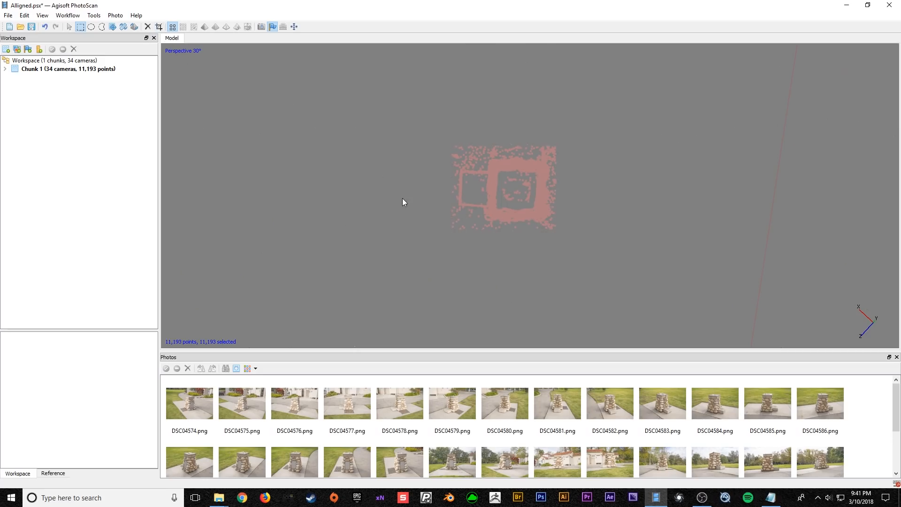
# - Viewing the fountain from the side, drop the stray point from the selection with a rectangle and crop the sparse cloud again
pyautogui.click(69, 27)
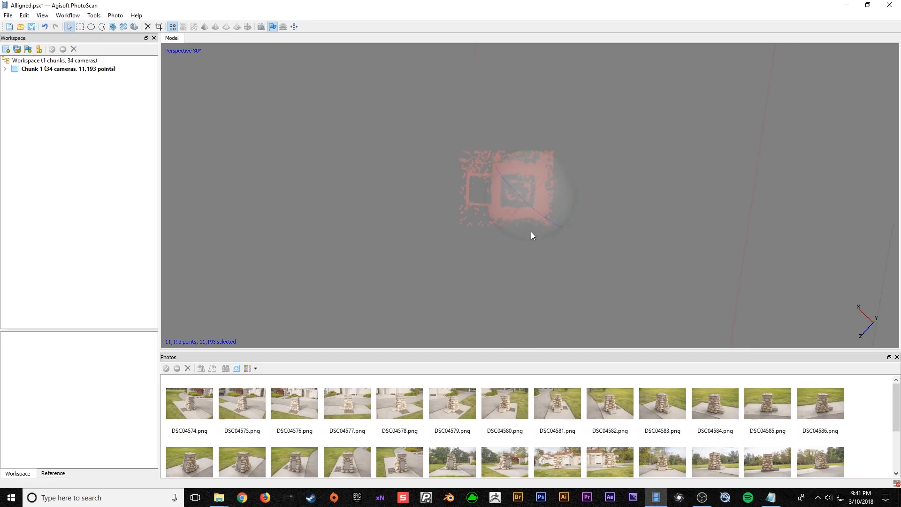
pyautogui.moveTo(527, 224)
pyautogui.mouseDown()
pyautogui.moveTo(529, 175)
pyautogui.moveTo(533, 237)
pyautogui.moveTo(528, 207)
pyautogui.mouseUp()
pyautogui.moveTo(509, 170); pyautogui.dragTo(530, 158)
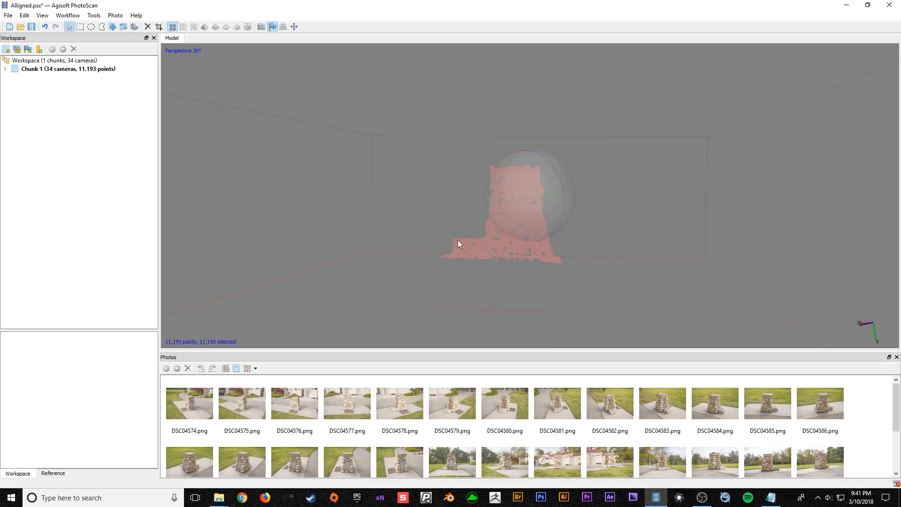
pyautogui.scroll(3, 539, 232)
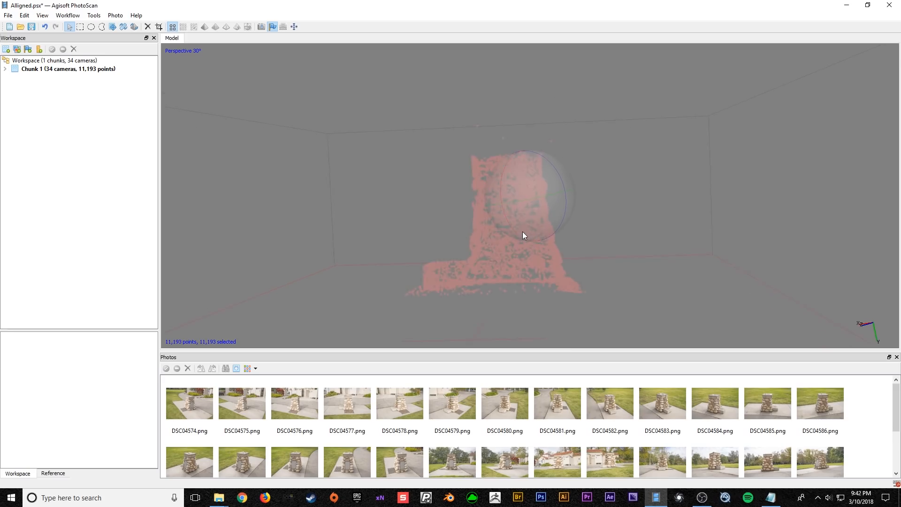
pyautogui.click(80, 26)
pyautogui.moveTo(340, 121); pyautogui.dragTo(393, 128)
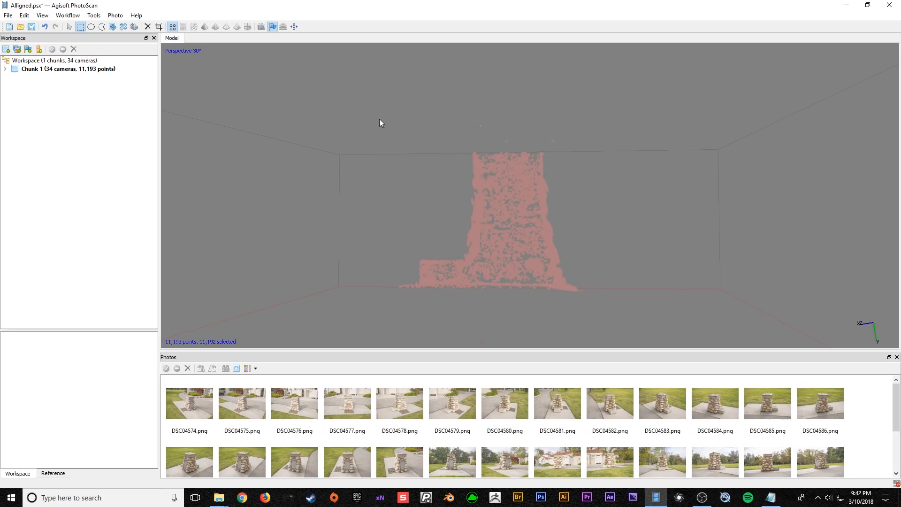
pyautogui.click(159, 26)
# - Show the cameras again and reset the reconstruction region so it fits the cropped fountain points
pyautogui.scroll(-2, 358, 183)
pyautogui.scroll(-2, 389, 182)
pyautogui.moveTo(539, 175); pyautogui.dragTo(539, 224)
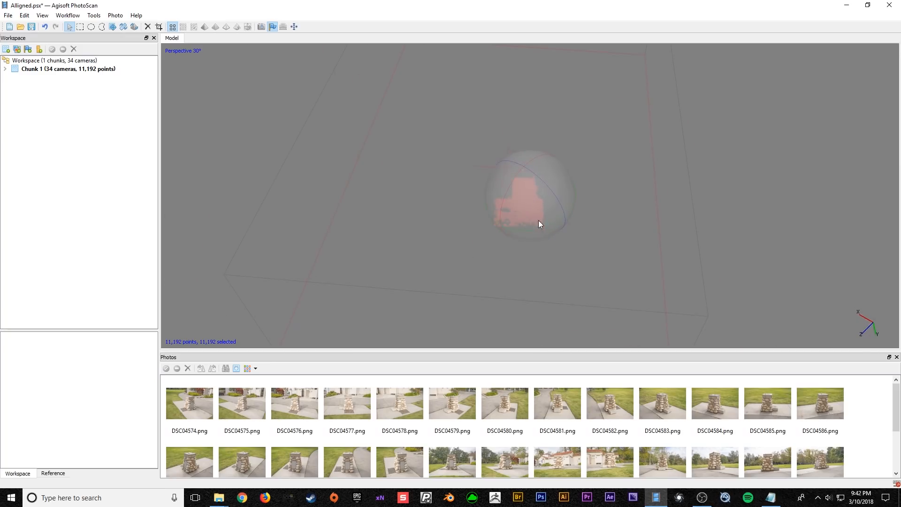
pyautogui.click(261, 27)
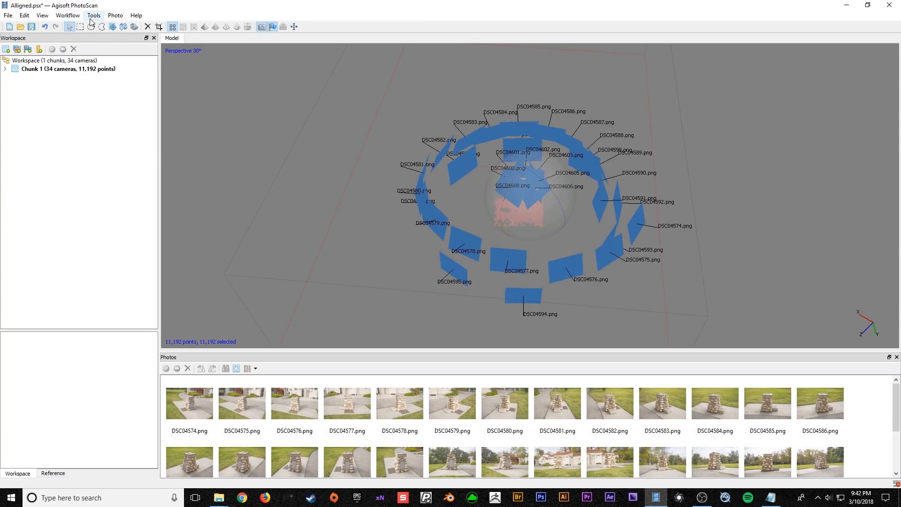
pyautogui.click(90, 19)
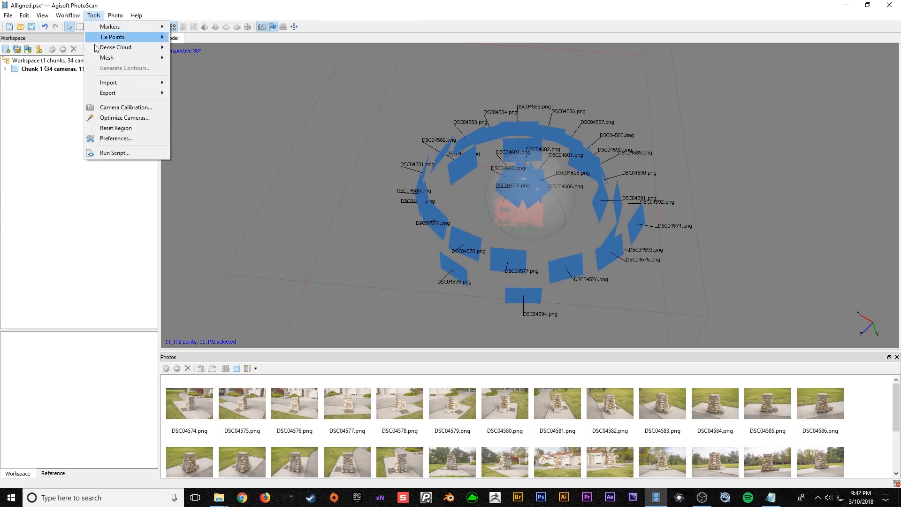
pyautogui.click(113, 128)
pyautogui.scroll(5, 524, 236)
pyautogui.moveTo(547, 213)
pyautogui.mouseDown()
pyautogui.moveTo(521, 206)
pyautogui.moveTo(540, 221)
pyautogui.moveTo(528, 231)
pyautogui.moveTo(521, 197)
pyautogui.moveTo(586, 201)
pyautogui.moveTo(589, 185)
pyautogui.moveTo(536, 198)
pyautogui.moveTo(537, 176)
pyautogui.moveTo(528, 205)
pyautogui.moveTo(536, 244)
pyautogui.moveTo(534, 219)
pyautogui.mouseUp()
pyautogui.scroll(2, 539, 202)
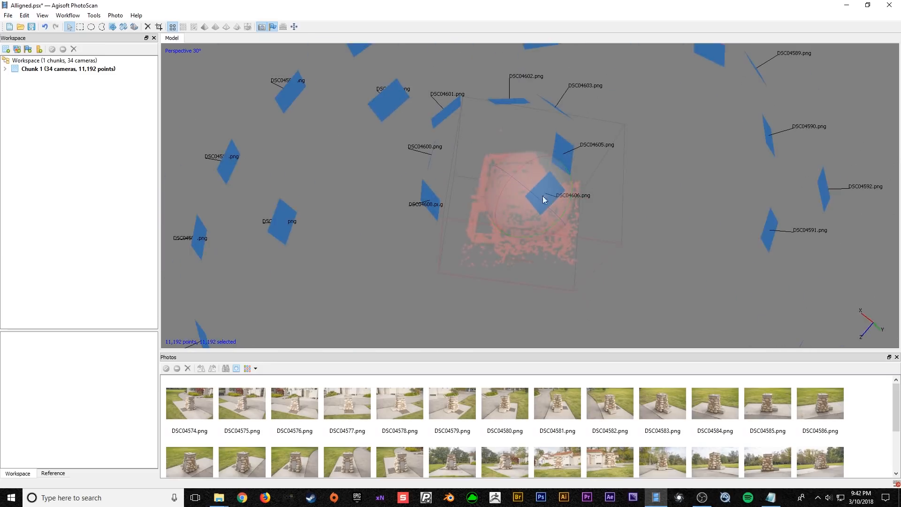
# - Optimize the camera alignment, fitting f, aspect, cx, cy, skew, k1, k2, k3, p1 and p2, and inspect the result
pyautogui.click(94, 15)
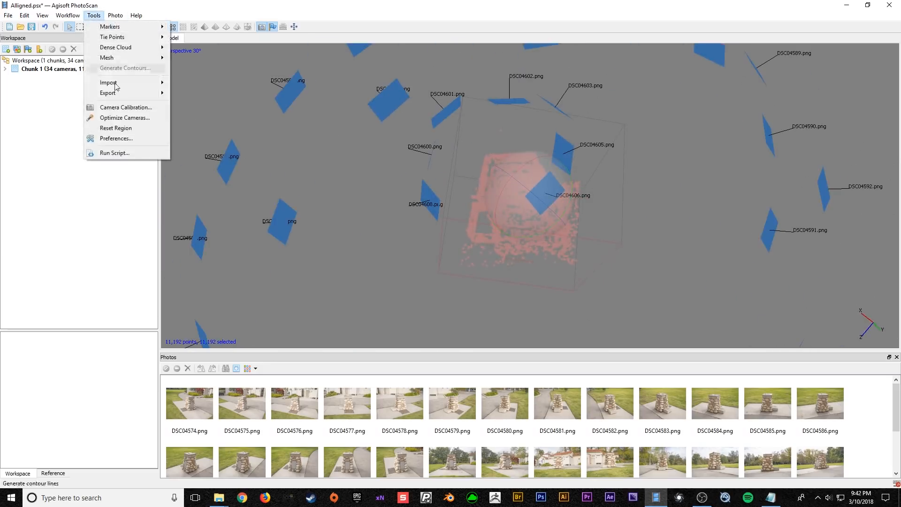
pyautogui.click(140, 119)
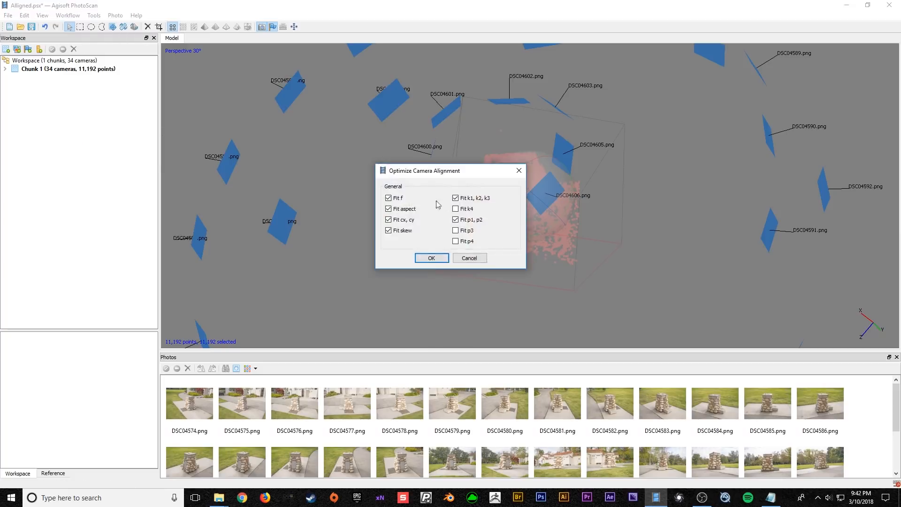
pyautogui.click(432, 258)
pyautogui.moveTo(554, 264); pyautogui.dragTo(469, 224)
pyautogui.scroll(-3, 528, 194)
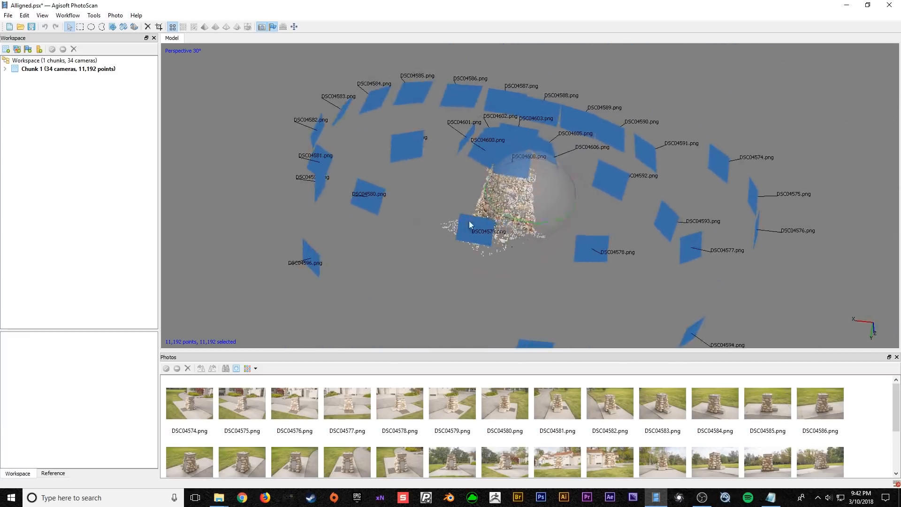
pyautogui.moveTo(531, 211); pyautogui.dragTo(542, 193)
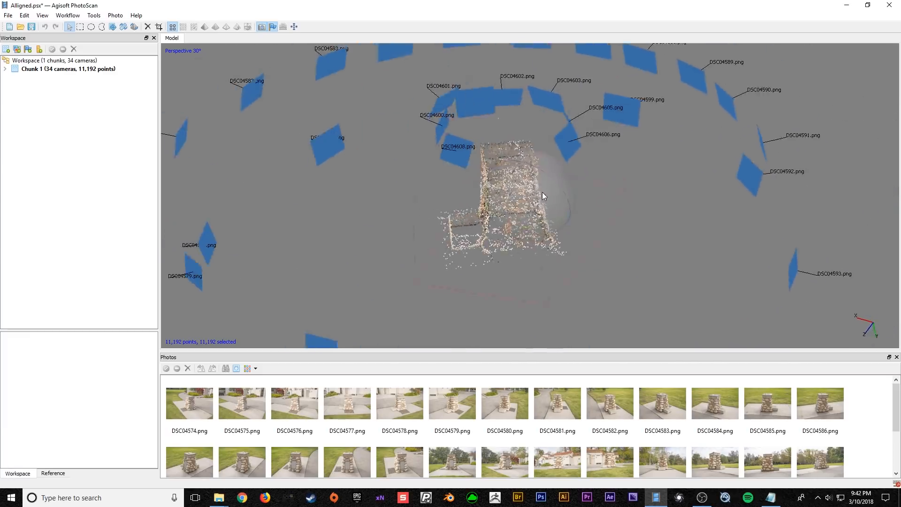
# - Review the general and advanced Align Photos settings, and leave them without running the alignment
pyautogui.click(66, 17)
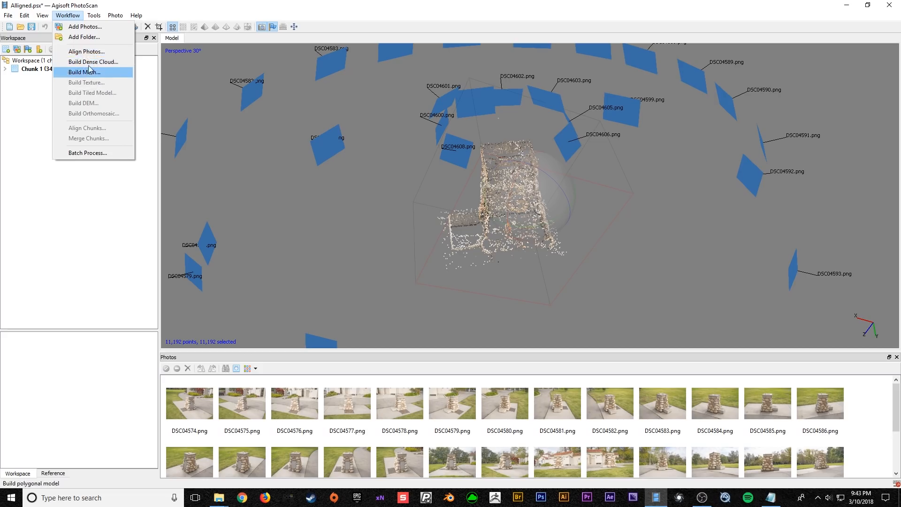
pyautogui.click(85, 52)
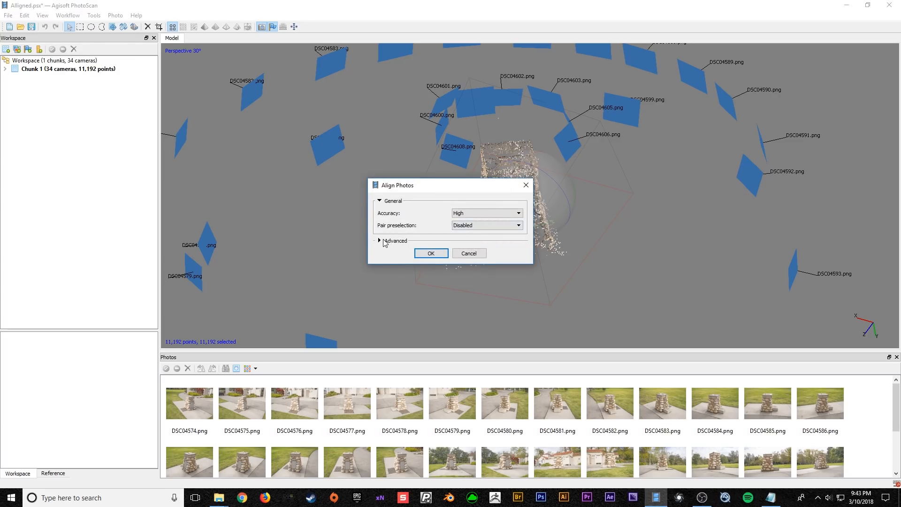
pyautogui.click(380, 241)
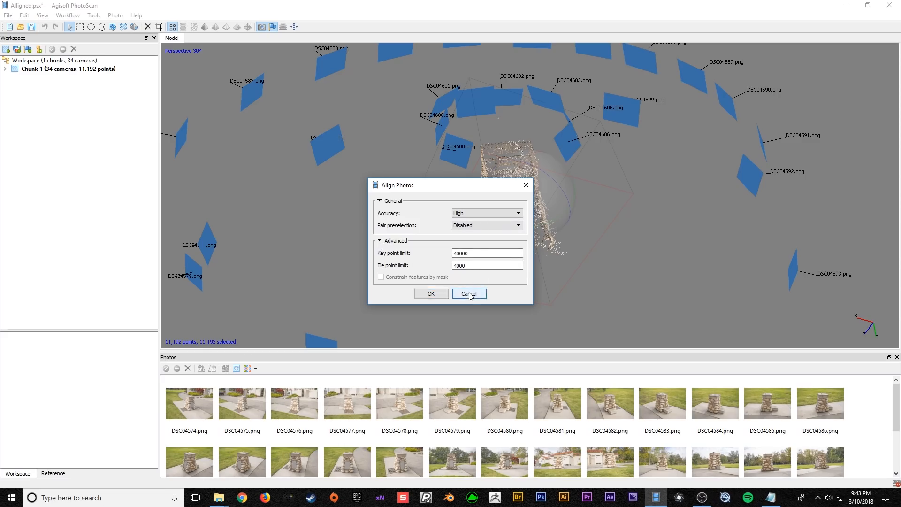
pyautogui.click(469, 293)
# - Review the quality and depth filtering choices for building a dense cloud, and leave without building it
pyautogui.click(68, 15)
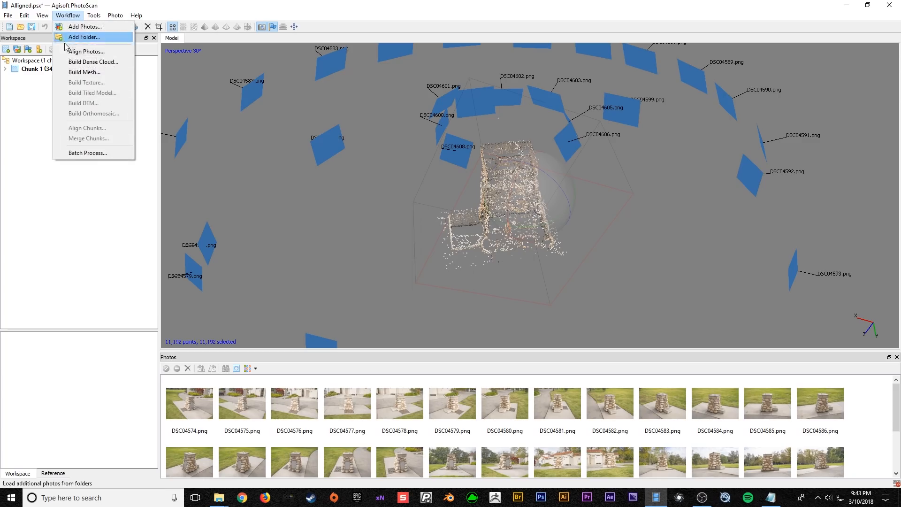
pyautogui.click(94, 62)
pyautogui.click(379, 217)
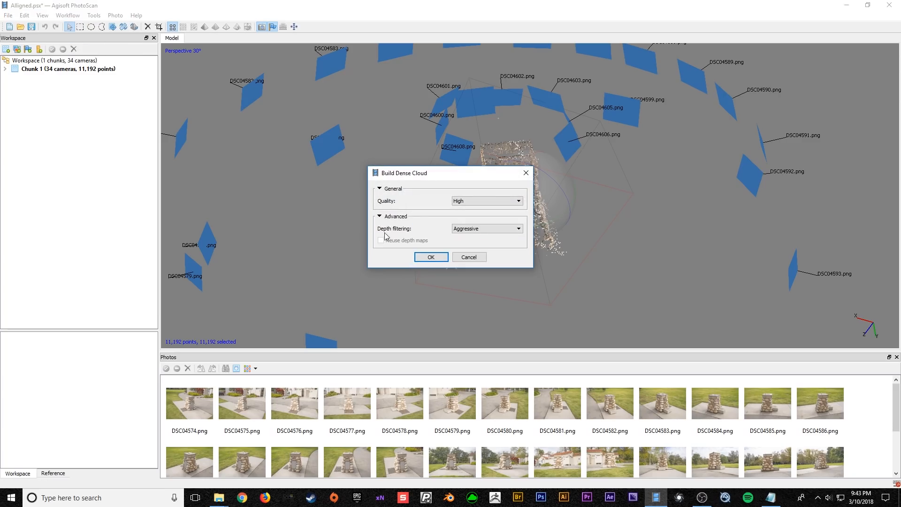
pyautogui.click(521, 201)
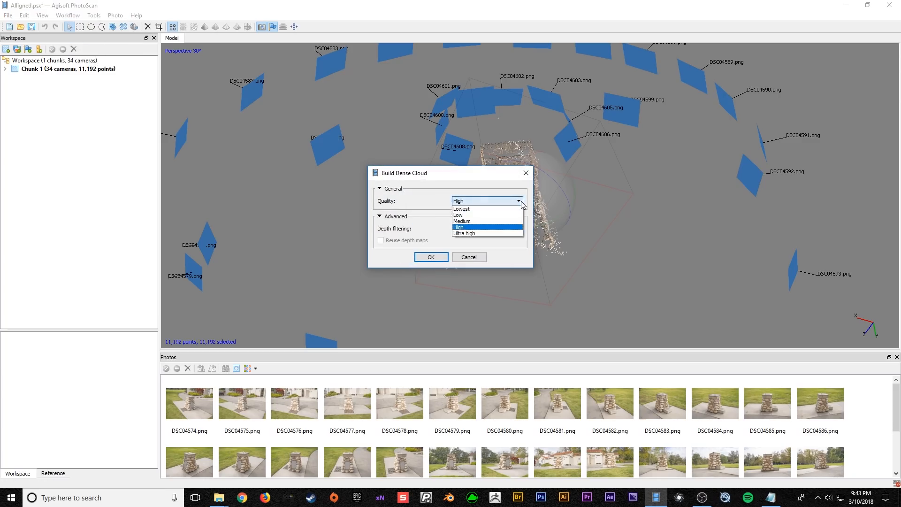
pyautogui.click(486, 185)
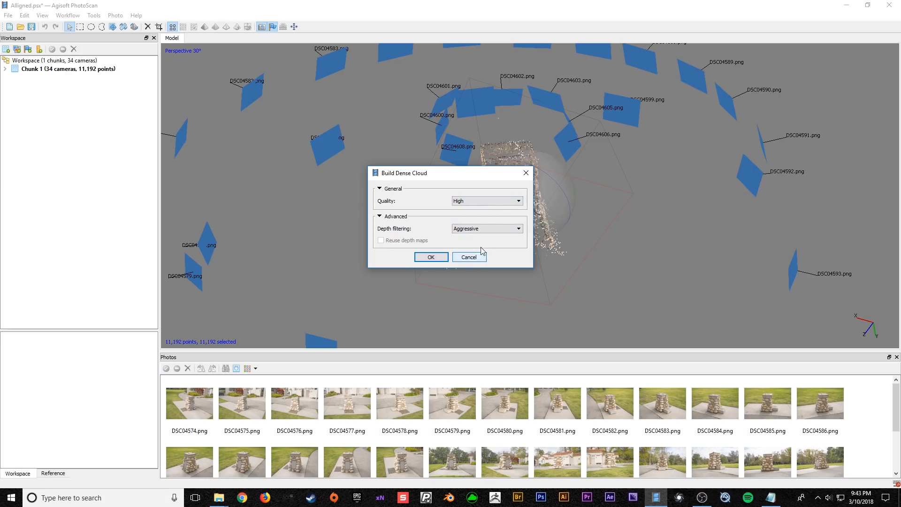
pyautogui.click(492, 230)
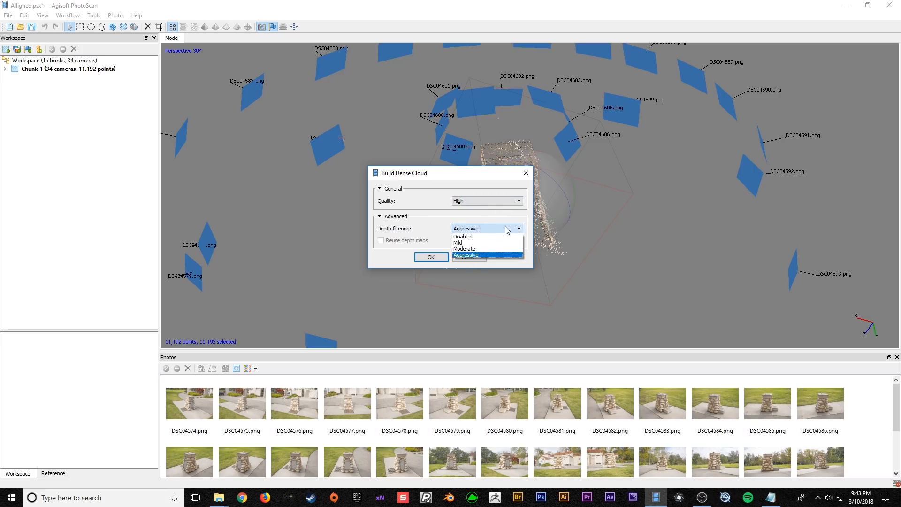
pyautogui.click(403, 257)
pyautogui.click(473, 257)
# - Close the Alligned project and open the Dense Cloud project
pyautogui.click(60, 15)
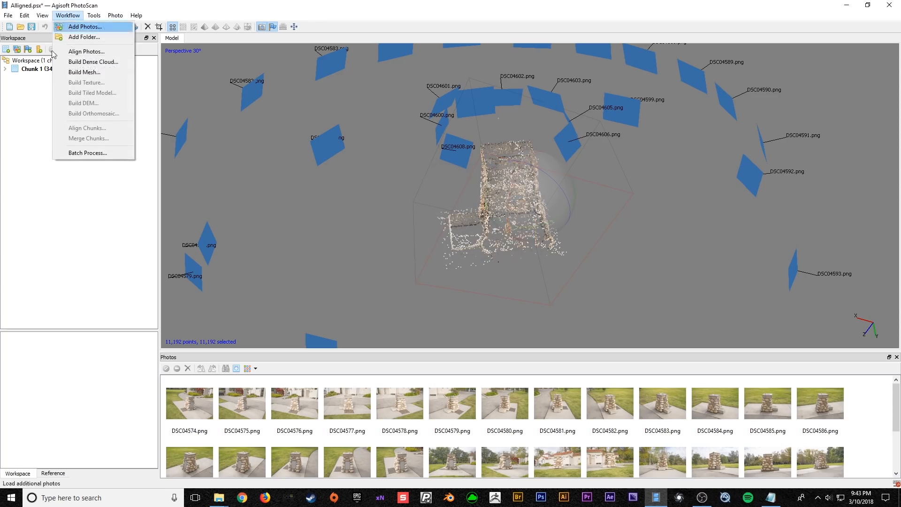
pyautogui.click(666, 24)
pyautogui.click(889, 7)
pyautogui.click(456, 261)
pyautogui.doubleClick(143, 150)
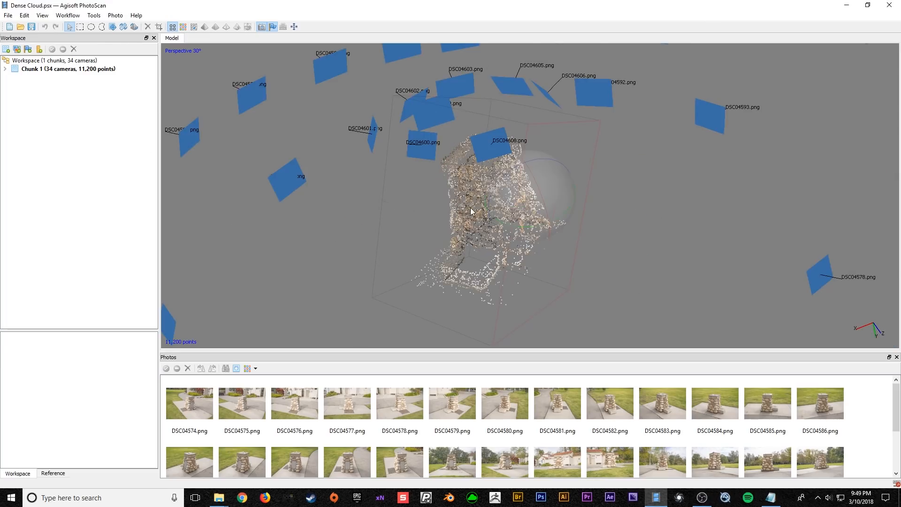
# - Display the fountain's dense point cloud and examine its stonework up close and as a whole
pyautogui.moveTo(472, 211); pyautogui.dragTo(503, 185)
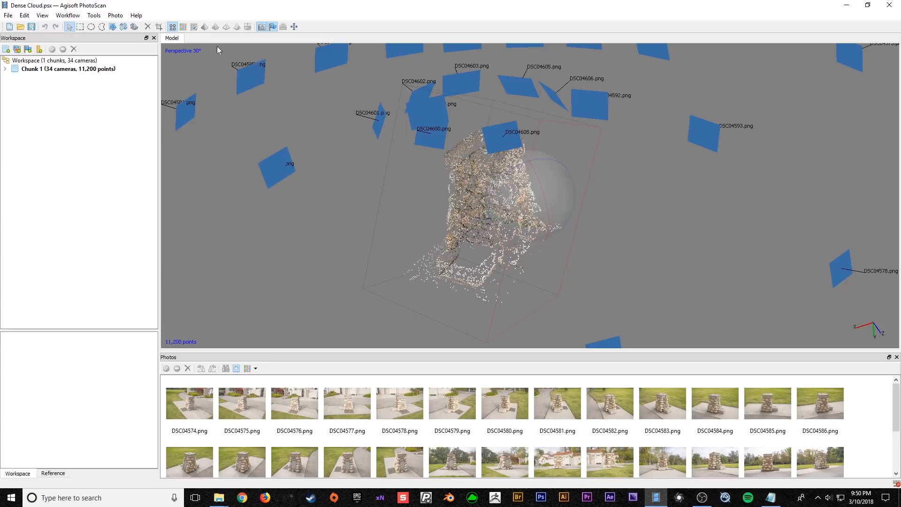
pyautogui.click(42, 15)
pyautogui.click(61, 38)
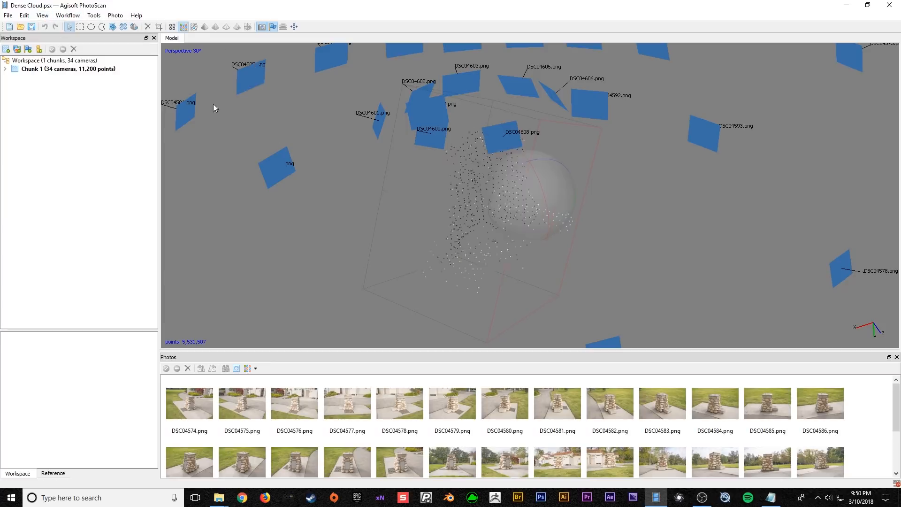
pyautogui.scroll(6, 516, 251)
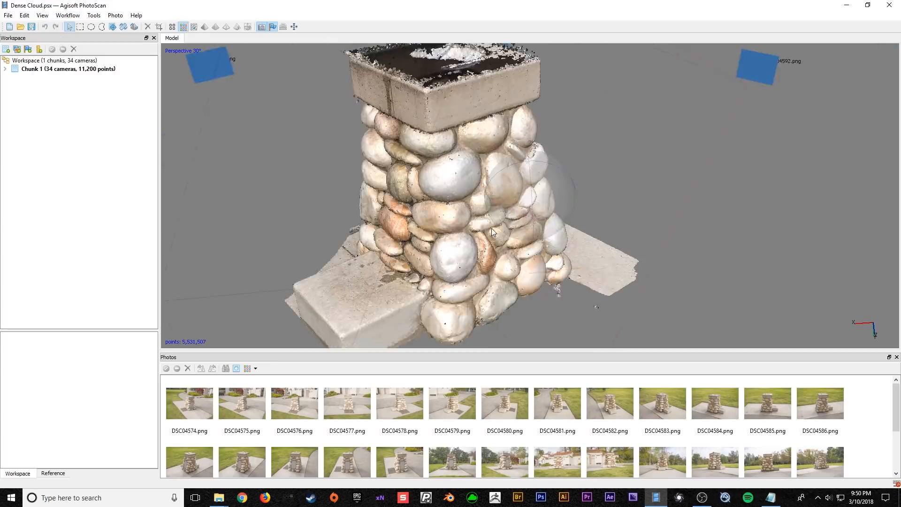
pyautogui.scroll(6, 533, 208)
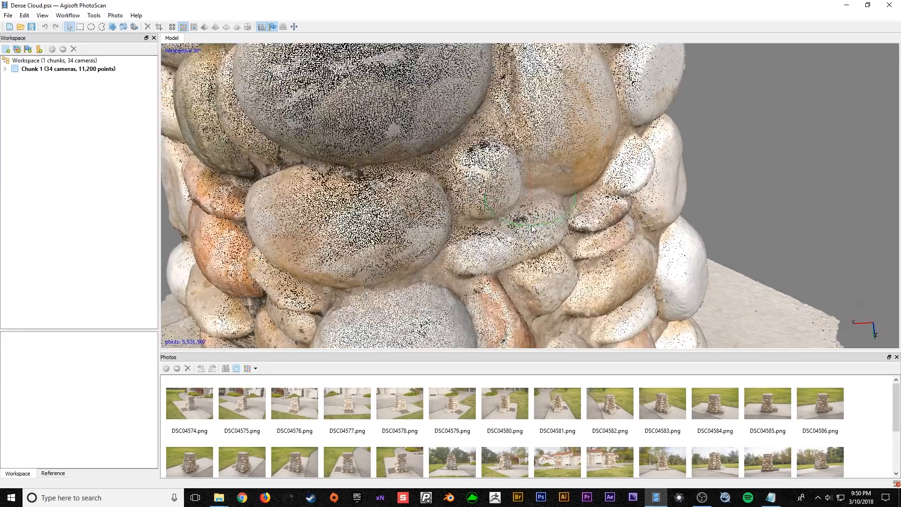
pyautogui.scroll(-10, 502, 193)
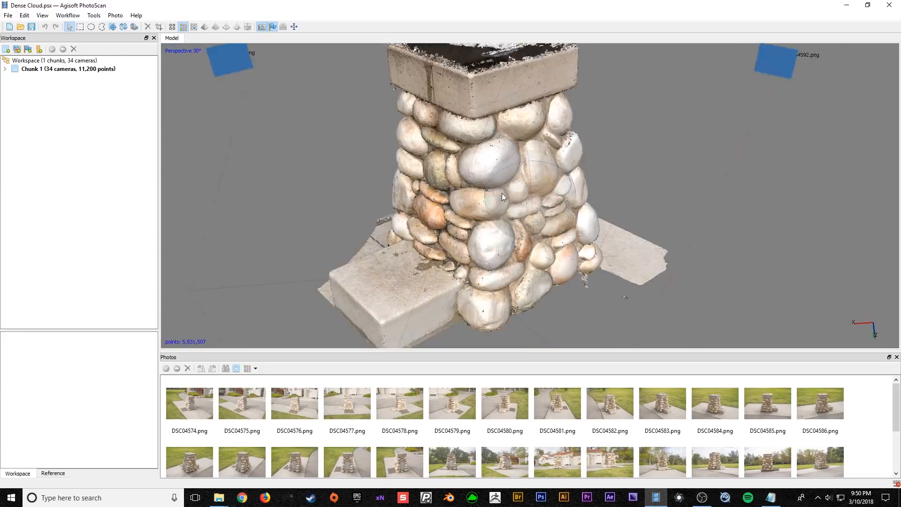
pyautogui.moveTo(539, 201); pyautogui.dragTo(514, 191)
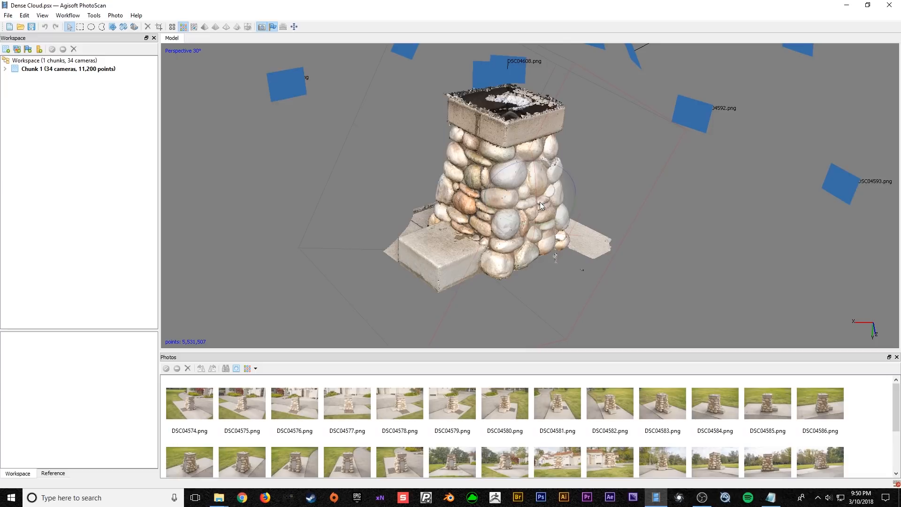
# - Delete the concrete ground below the fountain's plaque side from the dense cloud, using a free-form selection
pyautogui.scroll(8, 509, 209)
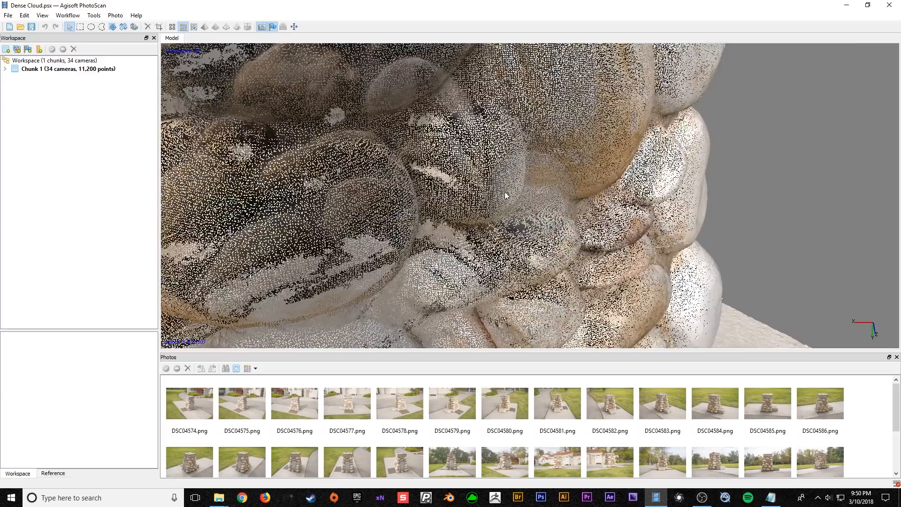
pyautogui.scroll(-10, 508, 193)
pyautogui.moveTo(526, 217); pyautogui.dragTo(624, 196)
pyautogui.scroll(3, 562, 206)
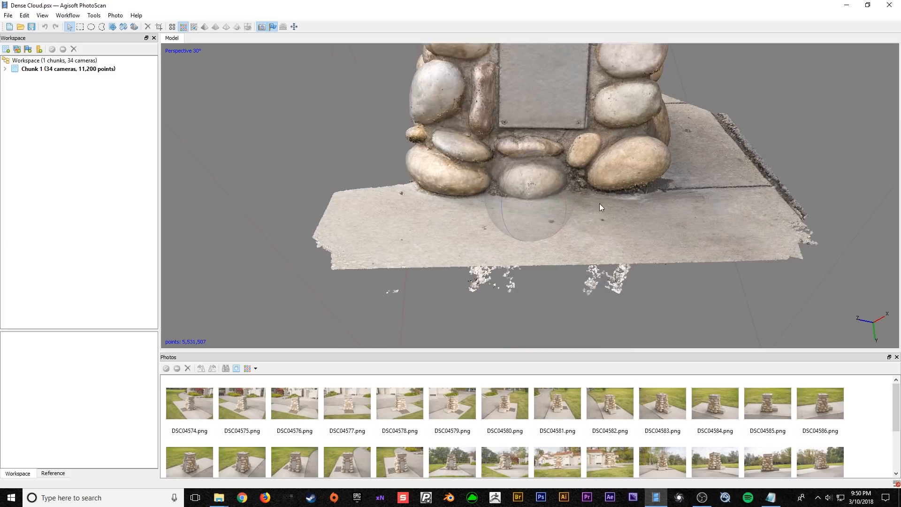
pyautogui.moveTo(538, 212); pyautogui.dragTo(558, 208)
pyautogui.moveTo(528, 173); pyautogui.dragTo(537, 187)
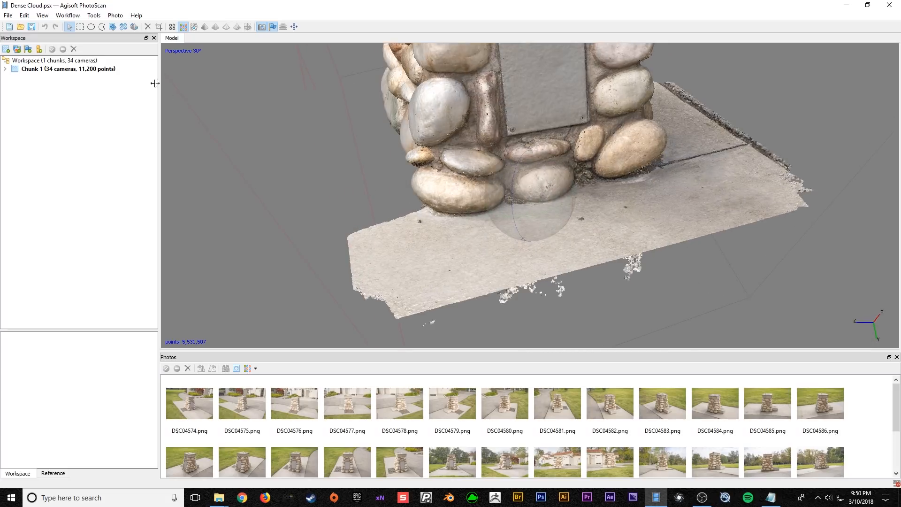
pyautogui.click(102, 27)
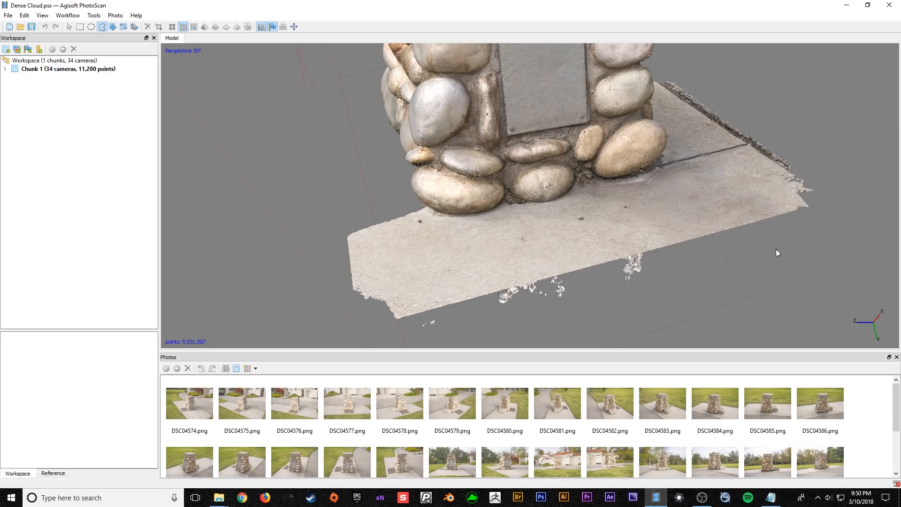
pyautogui.moveTo(692, 325); pyautogui.dragTo(830, 235)
pyautogui.moveTo(627, 187)
pyautogui.mouseDown()
pyautogui.moveTo(580, 182)
pyautogui.moveTo(542, 204)
pyautogui.moveTo(388, 204)
pyautogui.moveTo(292, 265)
pyautogui.moveTo(328, 344)
pyautogui.moveTo(520, 372)
pyautogui.moveTo(667, 328)
pyautogui.mouseUp()
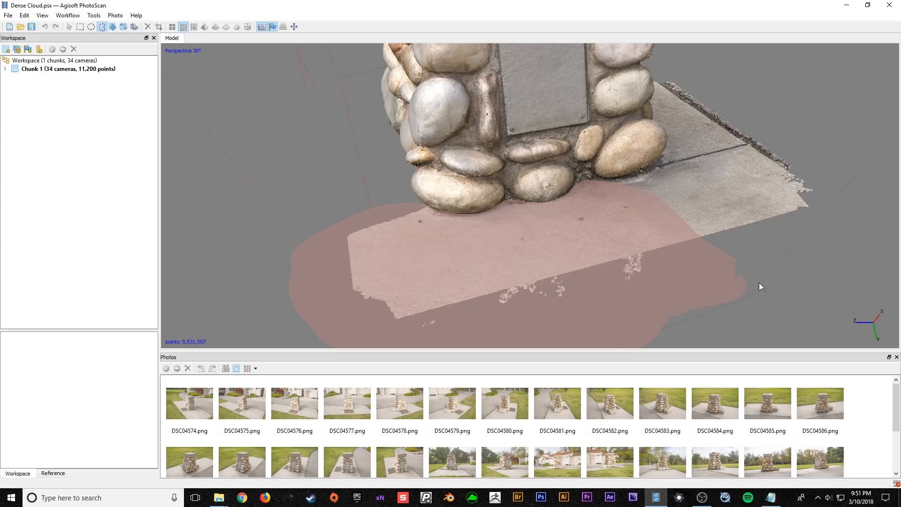
pyautogui.moveTo(751, 259); pyautogui.dragTo(750, 257)
pyautogui.press('Delete')
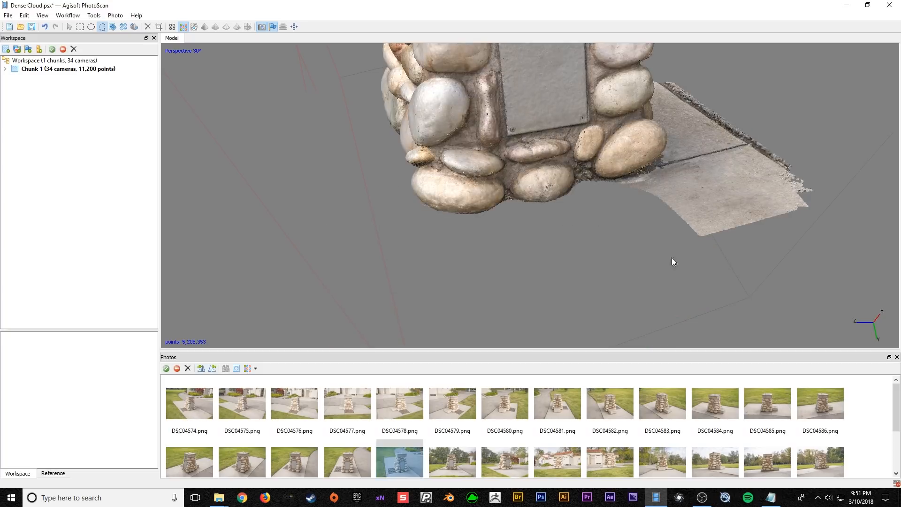
# - Delete the patch of ground slab beside the concrete step block with a free-form selection around it
pyautogui.scroll(-2, 607, 202)
pyautogui.press('v')
pyautogui.moveTo(625, 198); pyautogui.dragTo(580, 221)
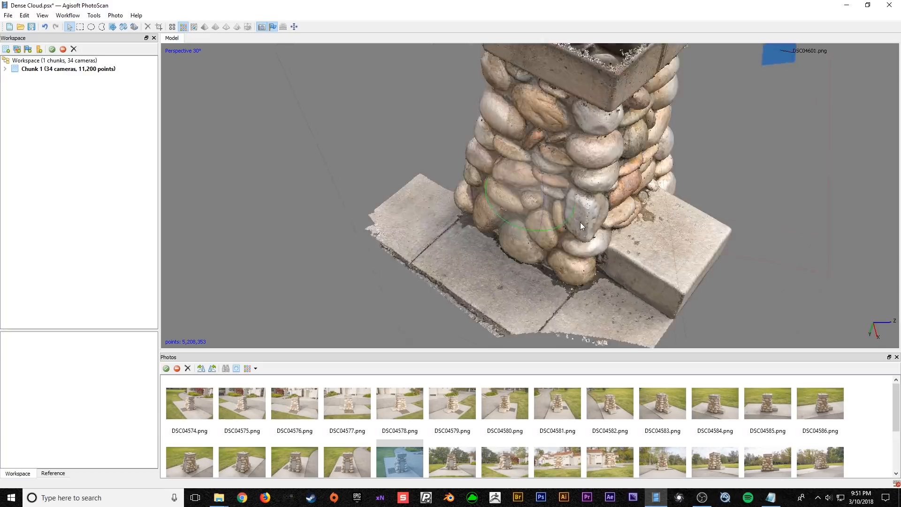
pyautogui.moveTo(589, 248); pyautogui.dragTo(505, 173, button='middle')
pyautogui.moveTo(505, 173); pyautogui.dragTo(524, 195)
pyautogui.scroll(4, 539, 201)
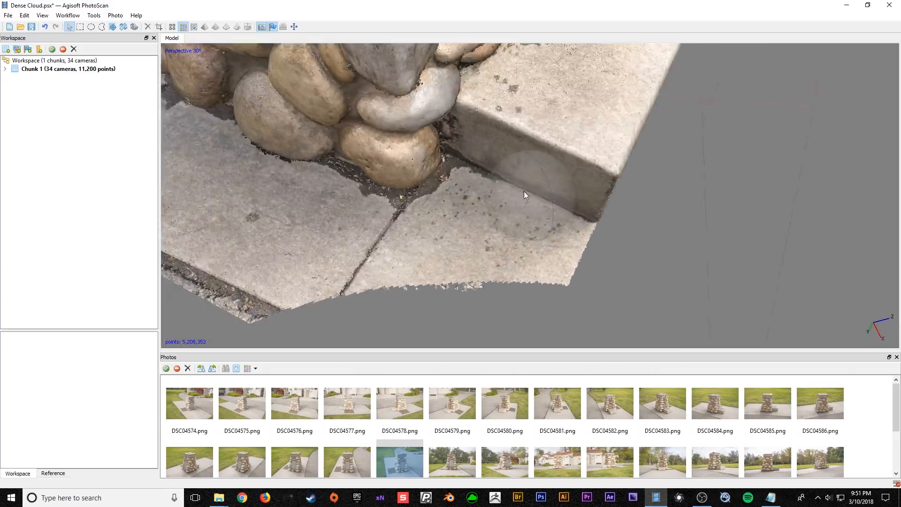
pyautogui.click(102, 27)
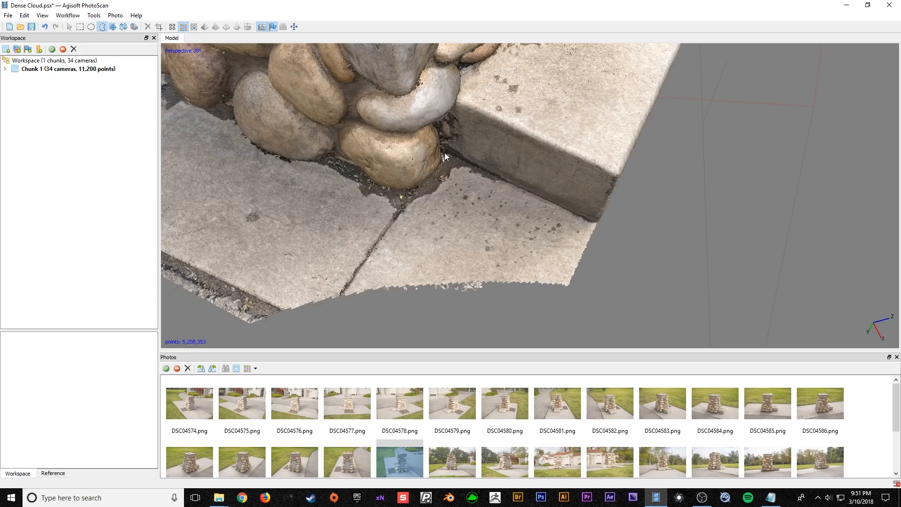
pyautogui.moveTo(443, 157)
pyautogui.mouseDown()
pyautogui.moveTo(436, 289)
pyautogui.moveTo(562, 332)
pyautogui.moveTo(617, 324)
pyautogui.moveTo(669, 293)
pyautogui.moveTo(692, 268)
pyautogui.mouseUp()
pyautogui.scroll(-3, 561, 244)
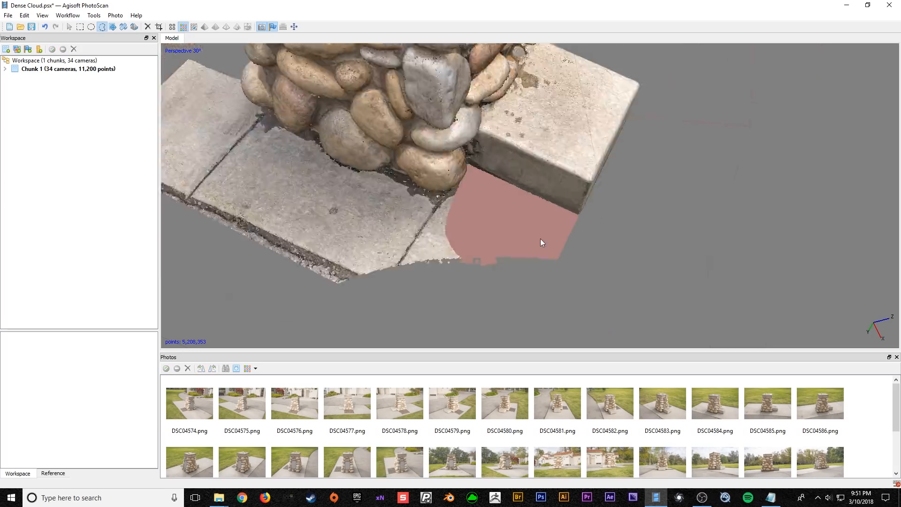
pyautogui.scroll(5, 529, 272)
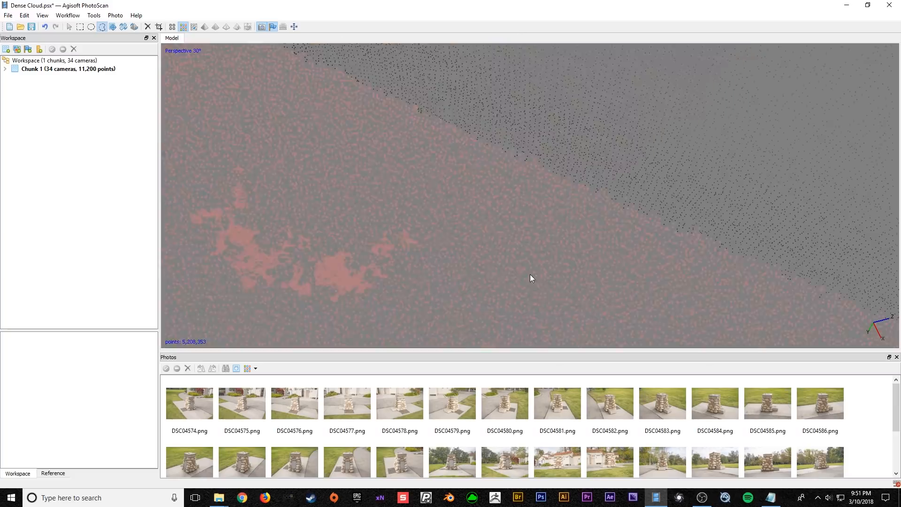
pyautogui.scroll(-6, 517, 232)
pyautogui.press('Delete')
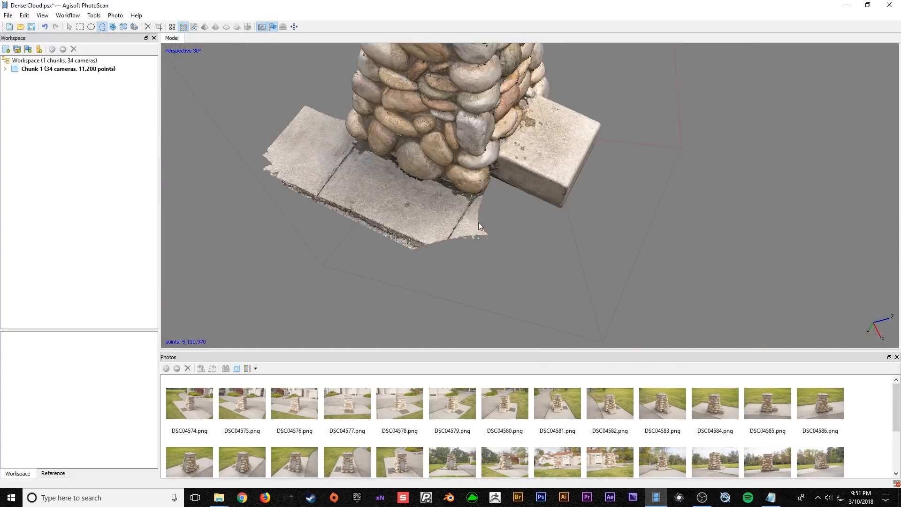
# - Try the circle, rectangle and free-form selection tools on the remaining ground slab, and clear the selection
pyautogui.click(69, 27)
pyautogui.moveTo(517, 229)
pyautogui.mouseDown()
pyautogui.moveTo(485, 189)
pyautogui.moveTo(523, 205)
pyautogui.moveTo(556, 198)
pyautogui.moveTo(522, 197)
pyautogui.moveTo(533, 210)
pyautogui.moveTo(511, 203)
pyautogui.moveTo(528, 239)
pyautogui.mouseUp()
pyautogui.moveTo(522, 208); pyautogui.dragTo(527, 213)
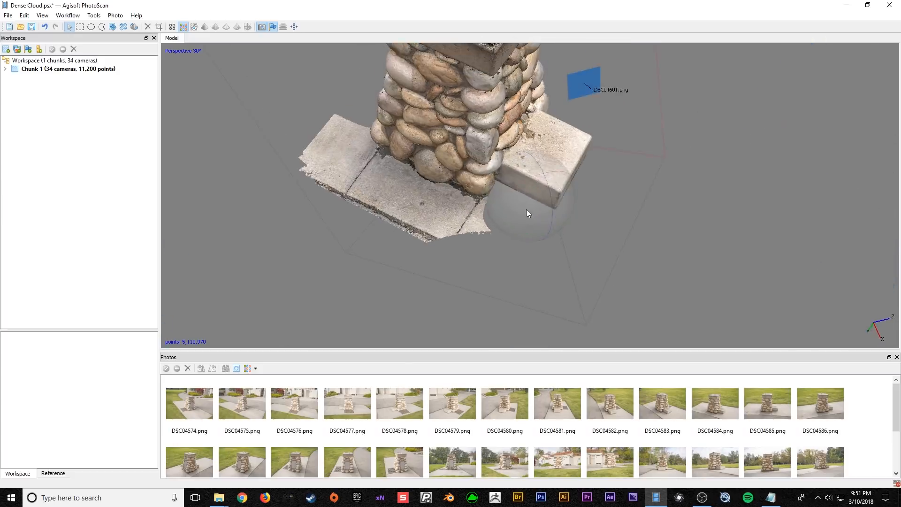
pyautogui.click(91, 27)
pyautogui.moveTo(437, 224); pyautogui.dragTo(399, 197)
pyautogui.click(80, 27)
pyautogui.moveTo(298, 126); pyautogui.dragTo(511, 209)
pyautogui.click(69, 27)
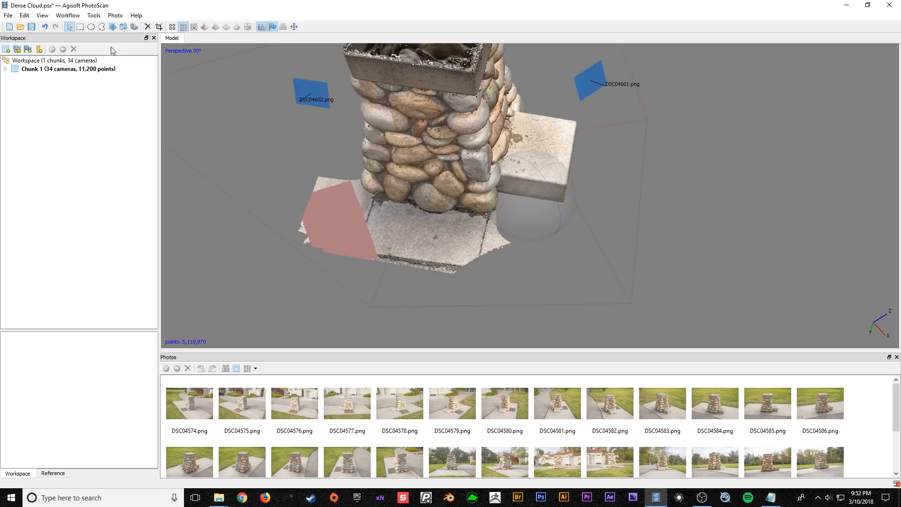
pyautogui.click(101, 28)
pyautogui.click(253, 190)
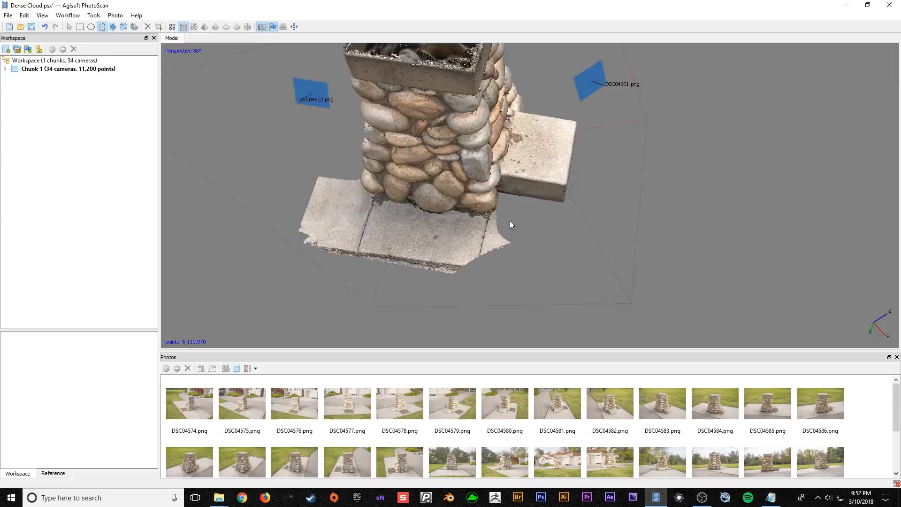
# - View the fountain side-on and delete the stray points below the remaining ground slab with a rectangle selection
pyautogui.scroll(-3, 509, 225)
pyautogui.click(69, 26)
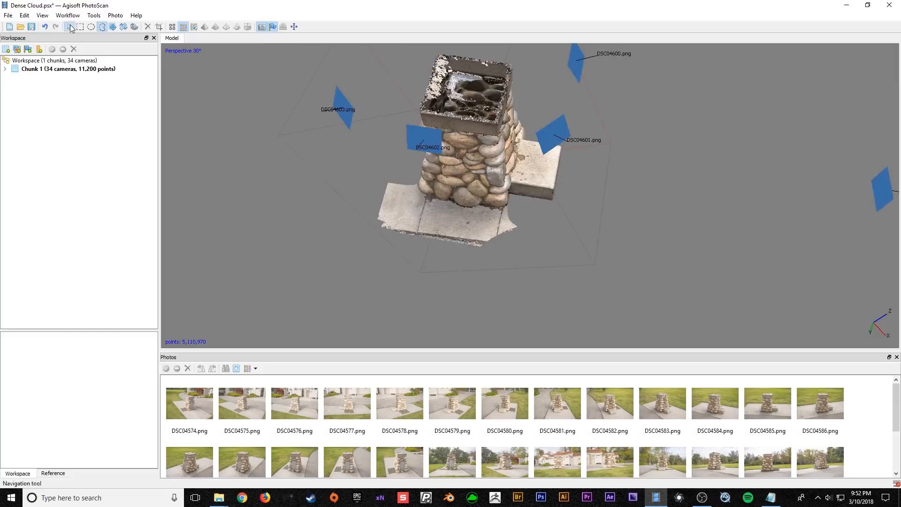
pyautogui.scroll(4, 531, 198)
pyautogui.moveTo(531, 184)
pyautogui.mouseDown()
pyautogui.moveTo(503, 159)
pyautogui.moveTo(516, 184)
pyautogui.moveTo(524, 182)
pyautogui.moveTo(504, 199)
pyautogui.moveTo(533, 191)
pyautogui.moveTo(521, 185)
pyautogui.mouseUp()
pyautogui.click(80, 26)
pyautogui.moveTo(586, 235); pyautogui.dragTo(303, 162)
pyautogui.press('Delete')
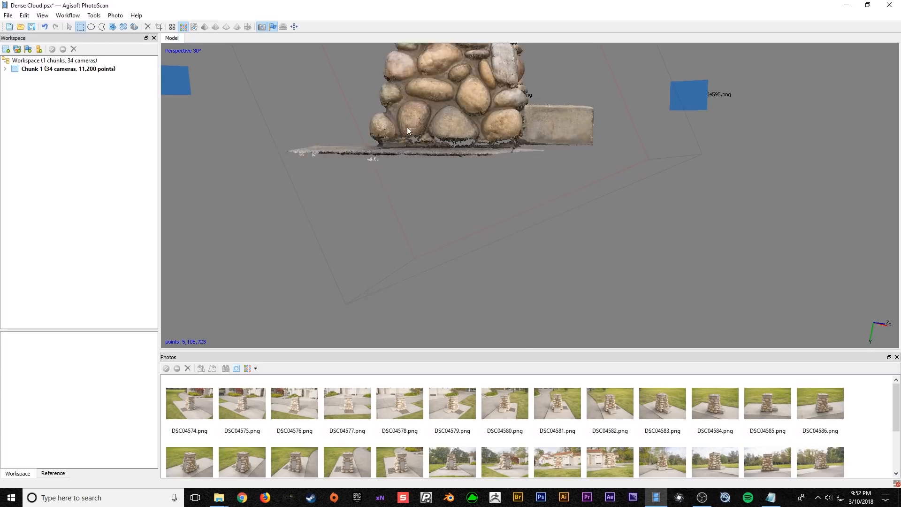
# - Examine the cleaned dense cloud from several sides, including the fountain's open basin and rim
pyautogui.scroll(3, 409, 215)
pyautogui.click(70, 28)
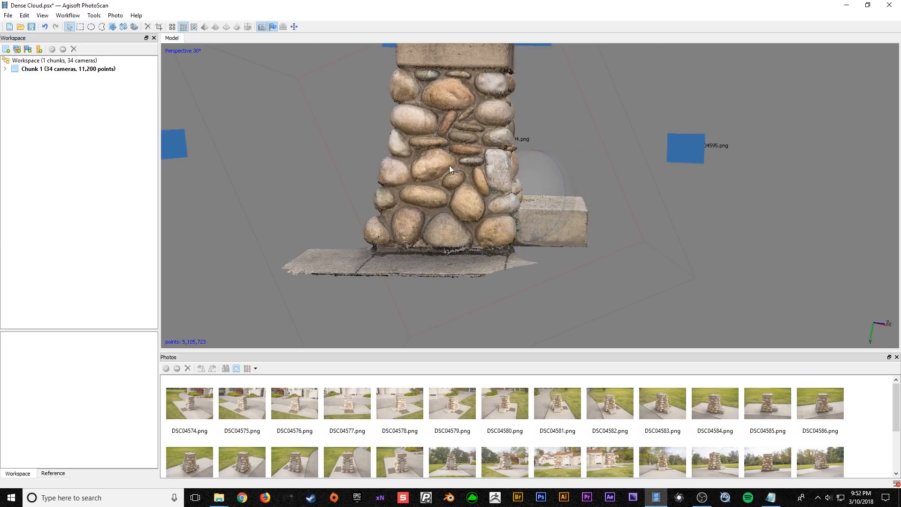
pyautogui.moveTo(526, 185); pyautogui.dragTo(520, 235)
pyautogui.scroll(3, 536, 204)
pyautogui.moveTo(536, 204); pyautogui.dragTo(463, 157)
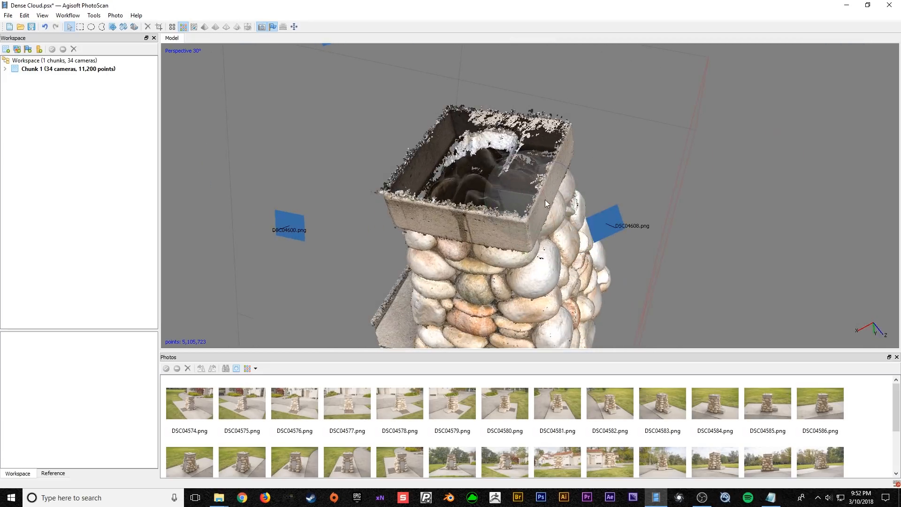
pyautogui.moveTo(554, 225); pyautogui.dragTo(551, 232)
pyautogui.scroll(-3, 511, 190)
pyautogui.moveTo(534, 215); pyautogui.dragTo(563, 197)
pyautogui.moveTo(540, 237); pyautogui.dragTo(534, 189)
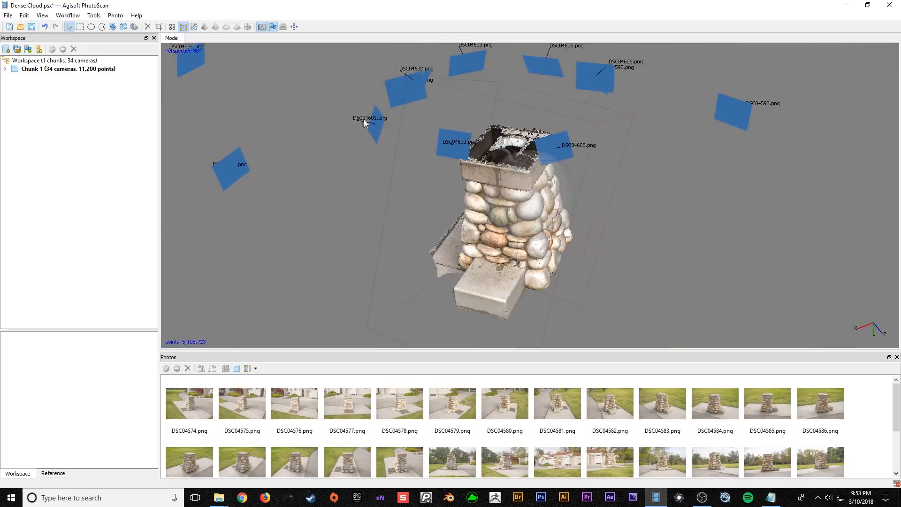
pyautogui.moveTo(333, 135); pyautogui.dragTo(305, 173)
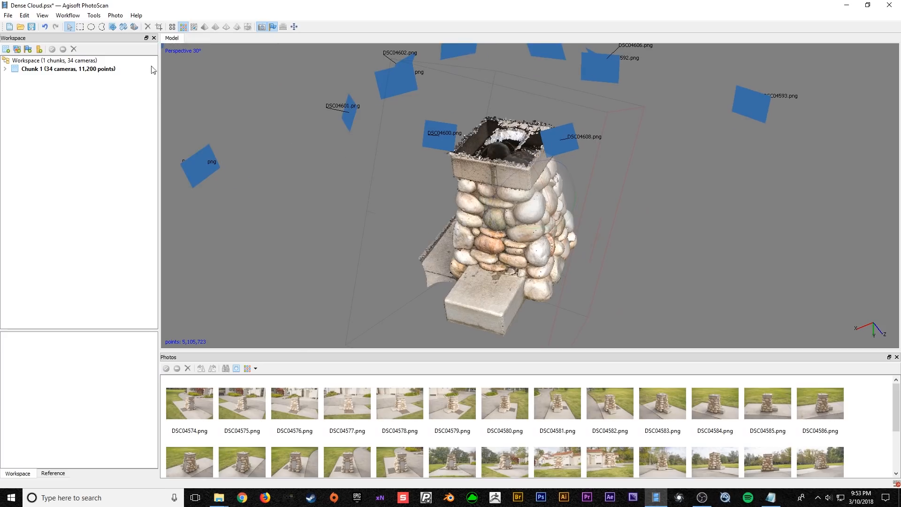
# - Review the surface type, source data, face count and advanced settings for Build Mesh, and leave without building it
pyautogui.click(68, 15)
pyautogui.press('Escape')
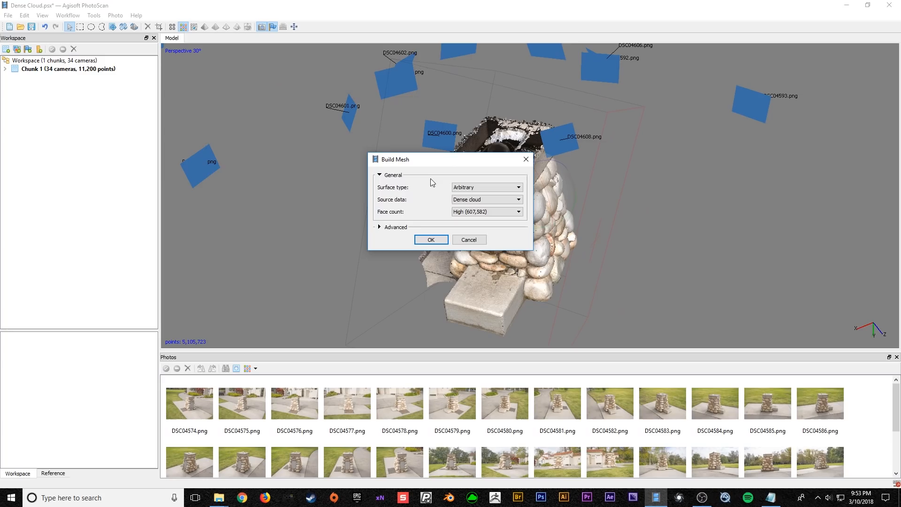
pyautogui.click(379, 227)
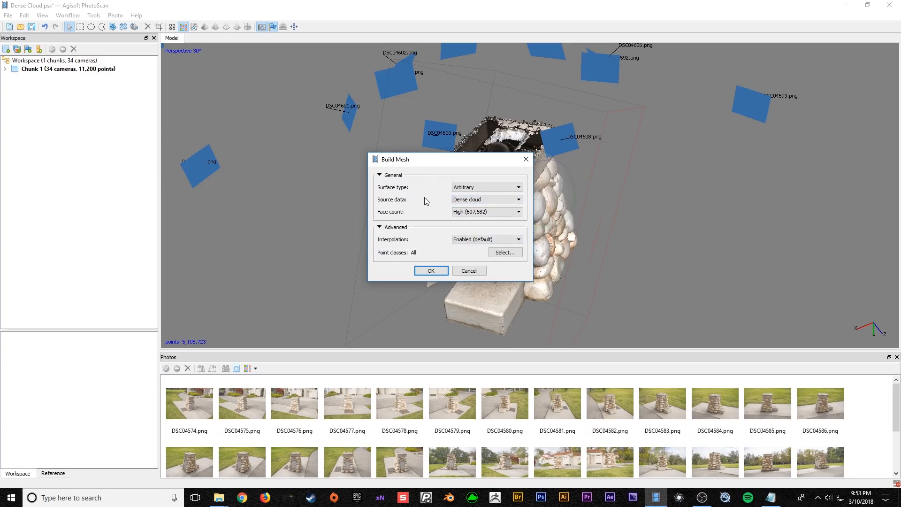
pyautogui.click(503, 187)
pyautogui.click(503, 189)
pyautogui.click(485, 201)
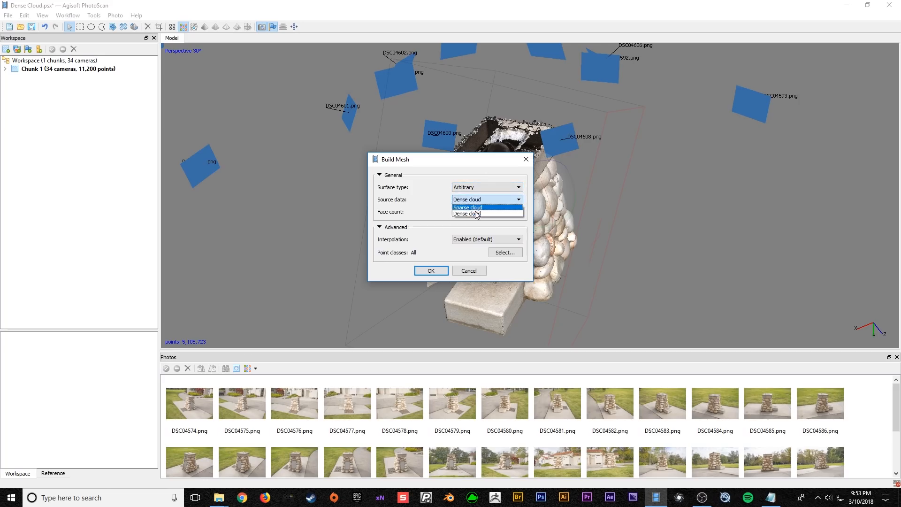
pyautogui.click(501, 169)
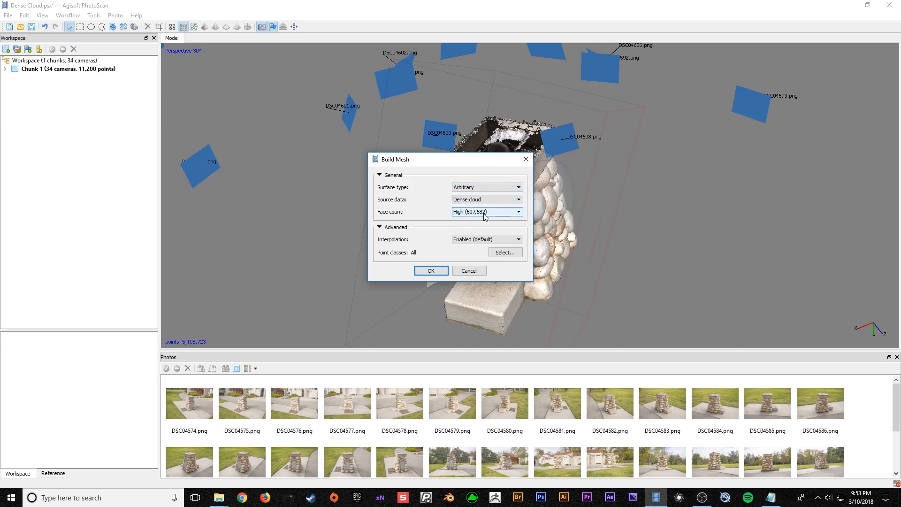
pyautogui.click(470, 215)
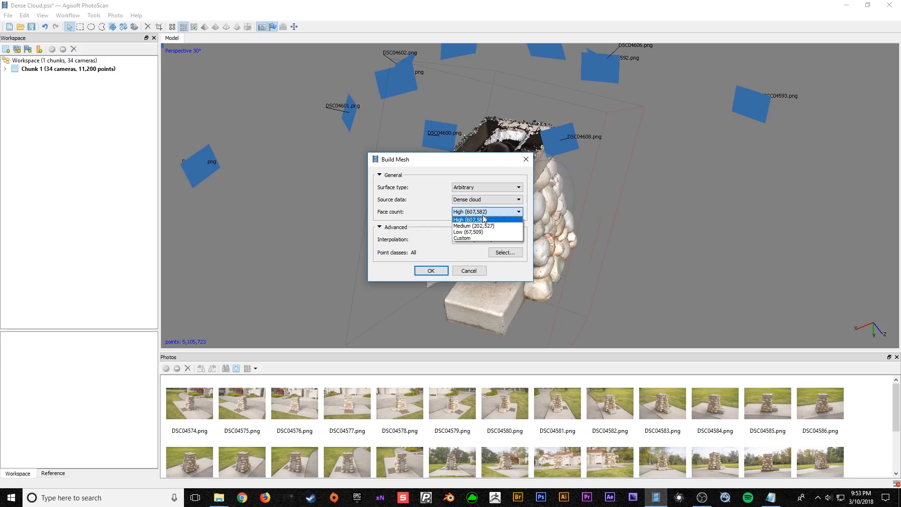
pyautogui.click(504, 219)
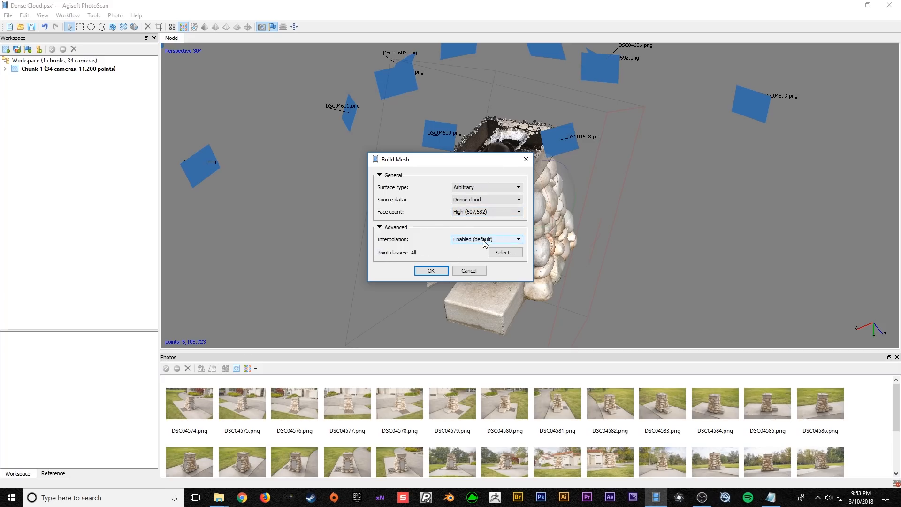
pyautogui.click(469, 271)
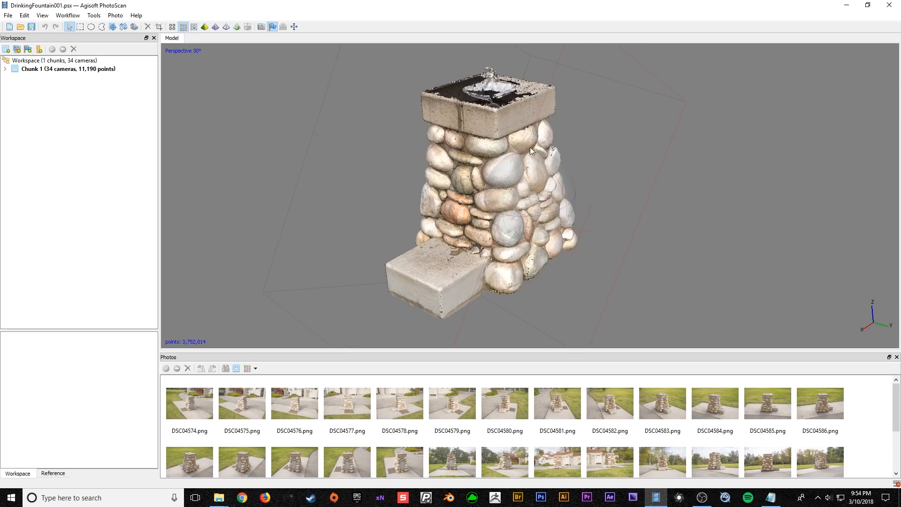
# - Display the DrinkingFountain001 model as a shaded mesh and view it from slightly above
pyautogui.click(43, 16)
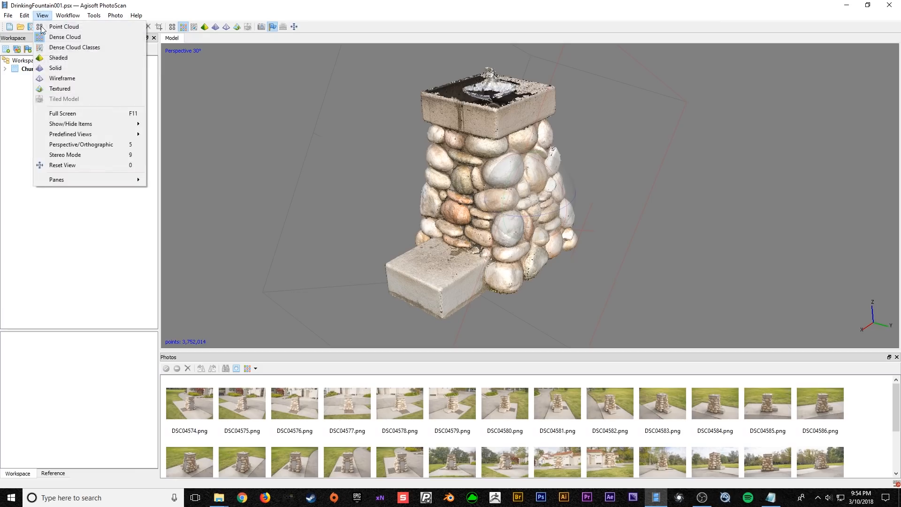
pyautogui.click(58, 58)
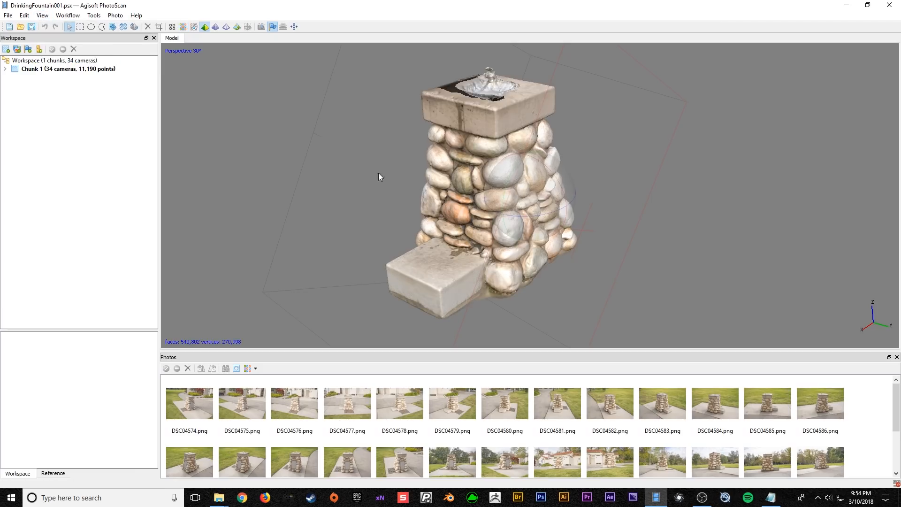
pyautogui.moveTo(518, 202); pyautogui.dragTo(519, 206)
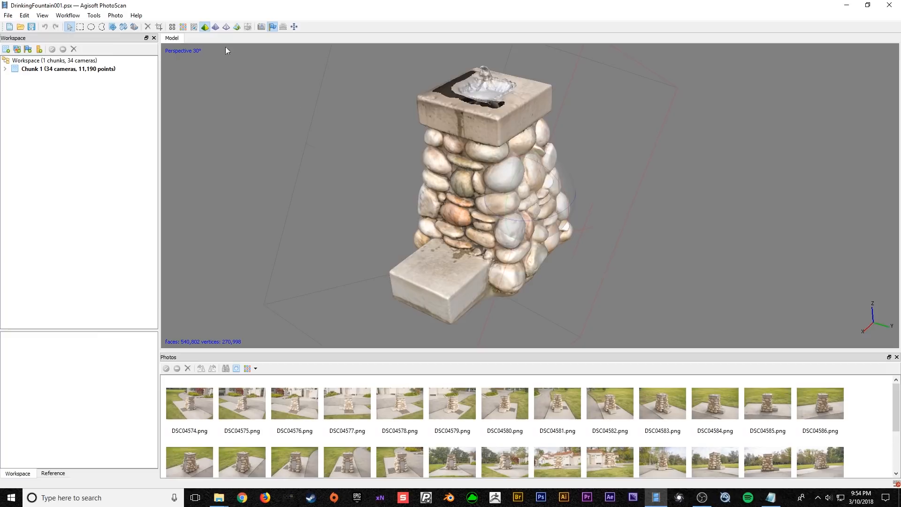
# - Inspect the fountain mesh in wireframe up close and as a whole, and return to the shaded display
pyautogui.click(226, 26)
pyautogui.scroll(5, 492, 218)
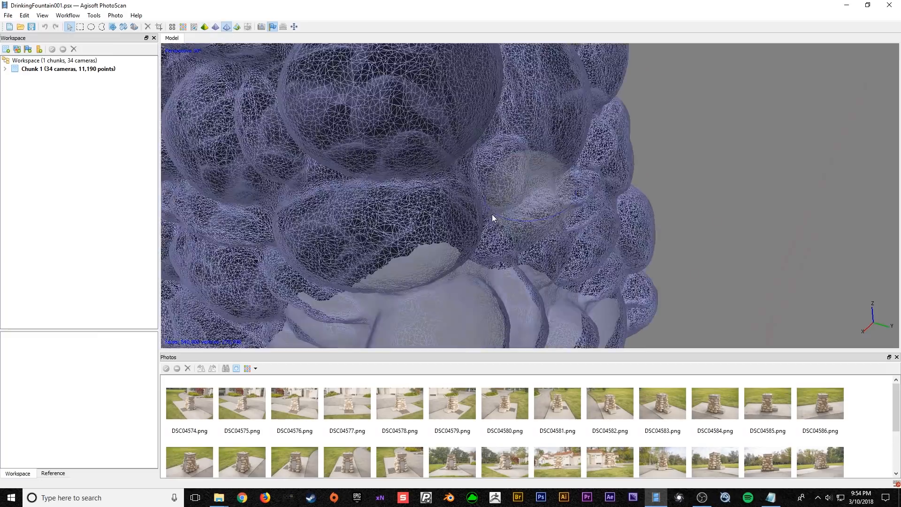
pyautogui.scroll(-10, 462, 191)
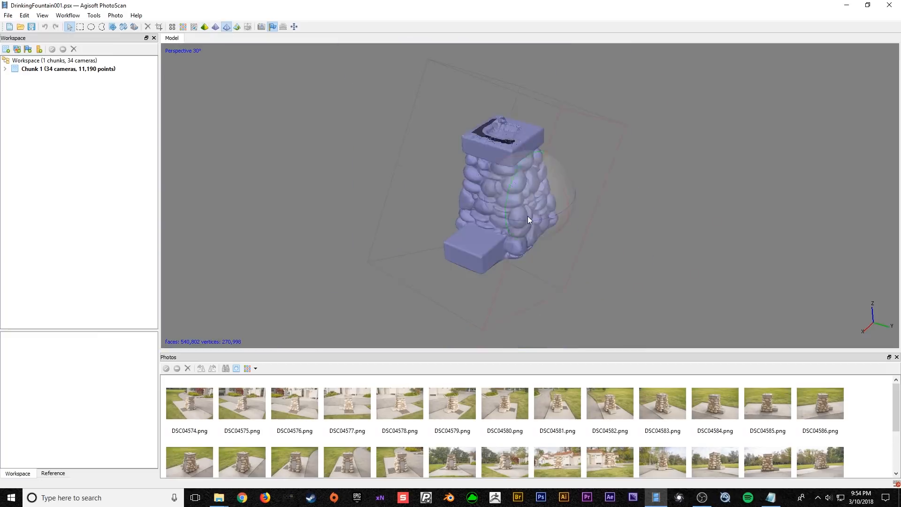
pyautogui.scroll(4, 528, 216)
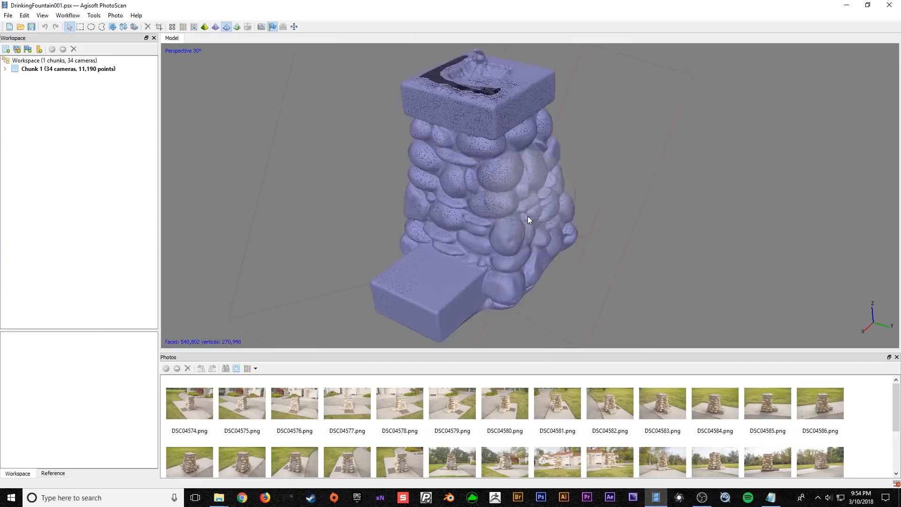
pyautogui.click(49, 18)
pyautogui.click(57, 56)
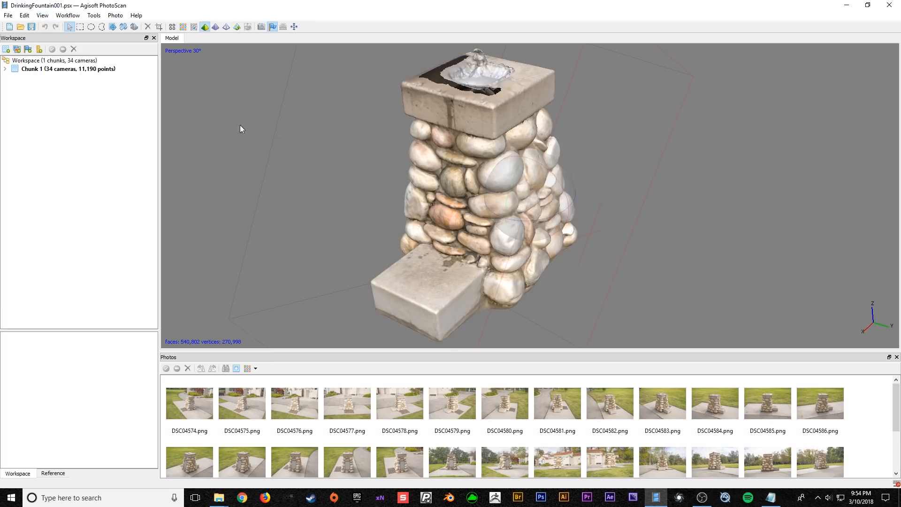
# - Compare the fountain mesh in solid and wireframe display, and return it to the shaded display
pyautogui.moveTo(503, 211)
pyautogui.mouseDown()
pyautogui.moveTo(491, 204)
pyautogui.moveTo(534, 208)
pyautogui.mouseUp()
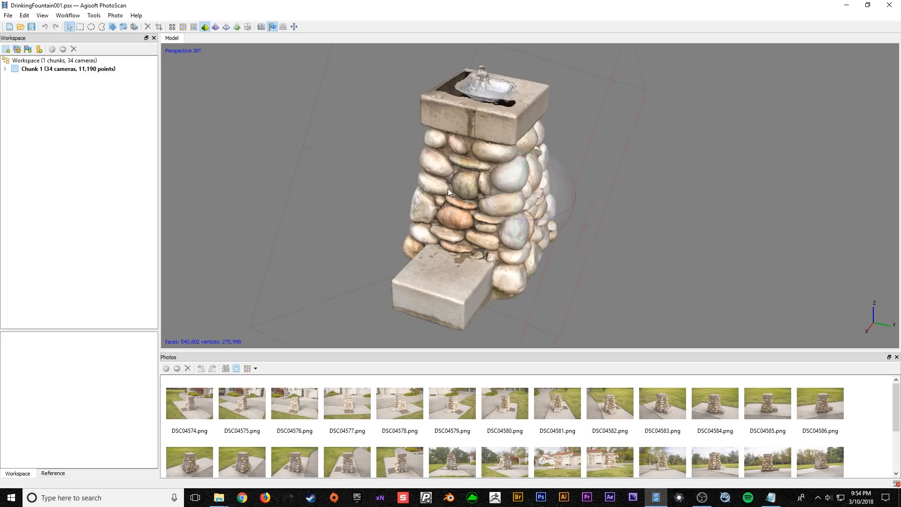
pyautogui.click(42, 15)
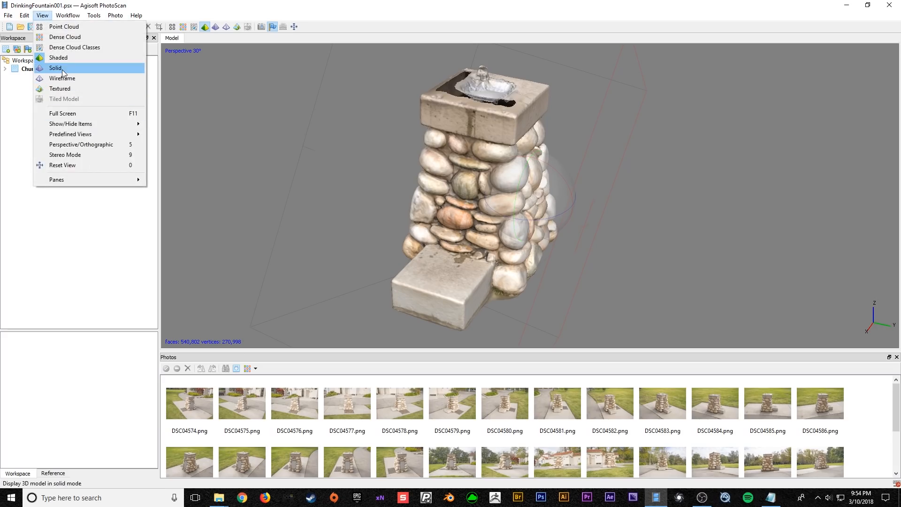
pyautogui.click(63, 68)
pyautogui.click(42, 15)
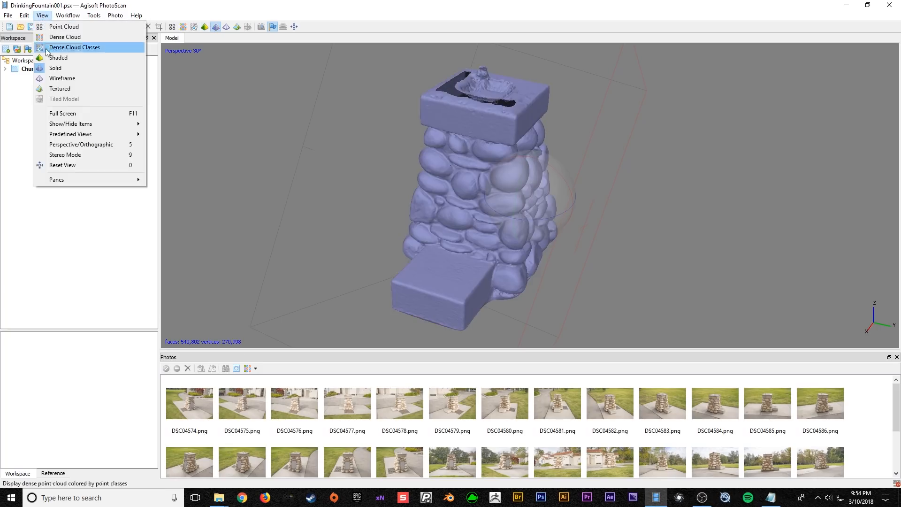
pyautogui.click(76, 80)
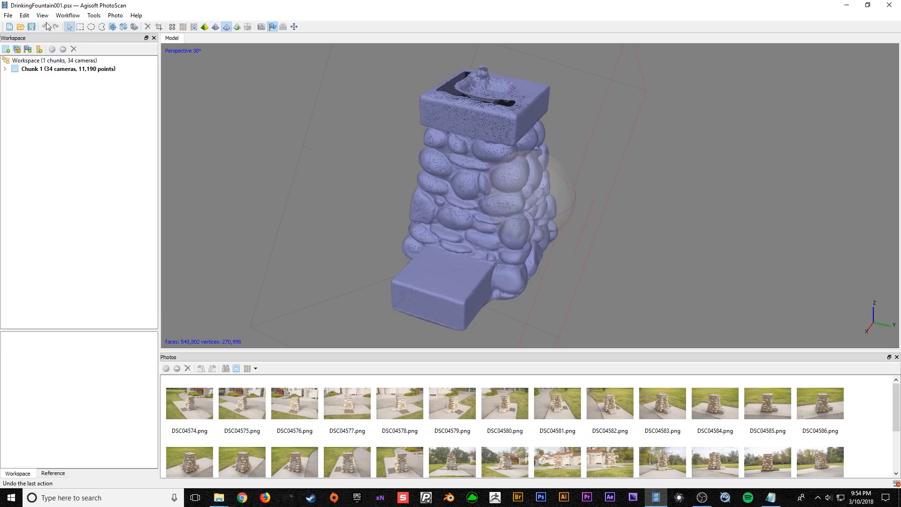
pyautogui.hotkey('alt', 'v')
pyautogui.click(325, 21)
pyautogui.moveTo(546, 210); pyautogui.dragTo(530, 196)
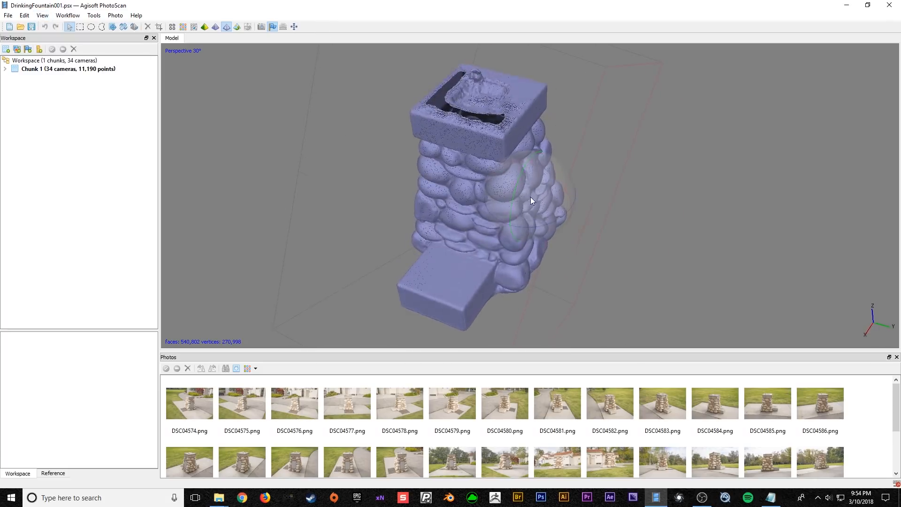
pyautogui.click(43, 15)
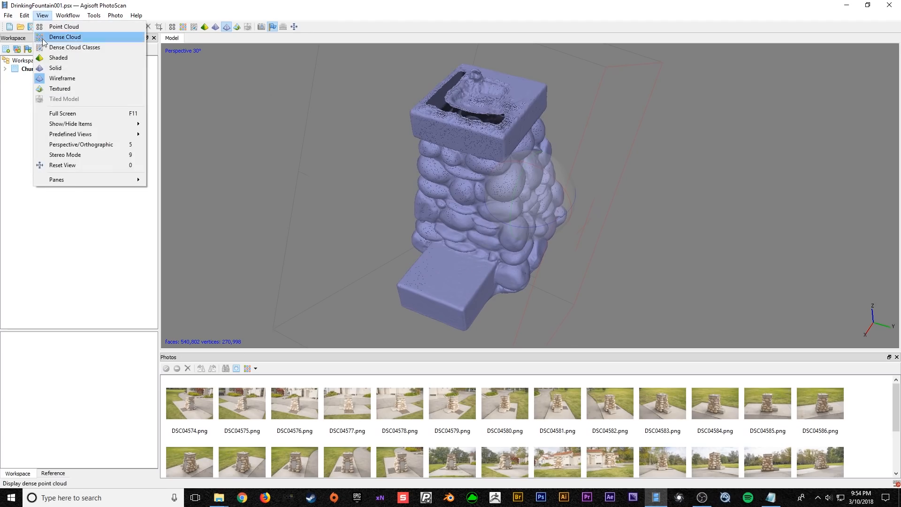
pyautogui.click(58, 62)
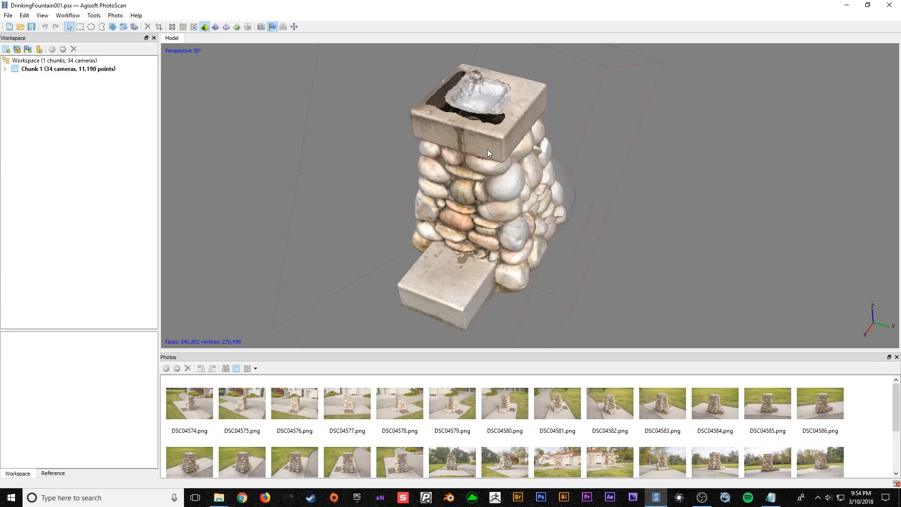
# - Inspect the mesh density of the fountain's cap and stones up close in wireframe display
pyautogui.click(228, 27)
pyautogui.scroll(4, 485, 126)
pyautogui.moveTo(488, 130); pyautogui.dragTo(506, 193, button='right')
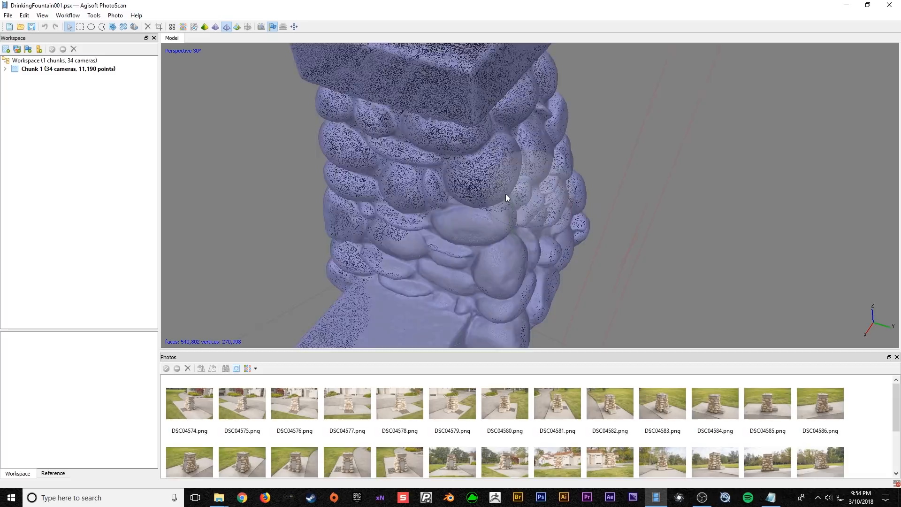
pyautogui.scroll(3, 496, 178)
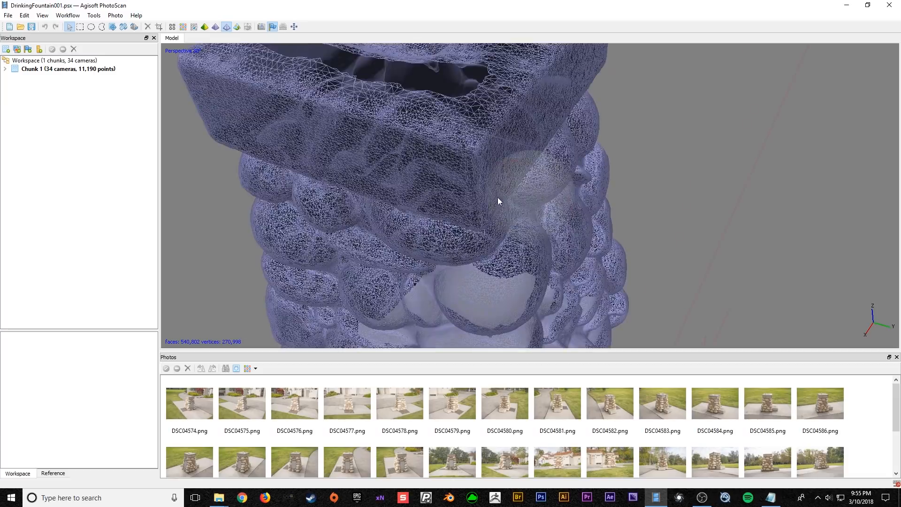
pyautogui.scroll(-6, 472, 188)
pyautogui.moveTo(508, 201); pyautogui.dragTo(516, 159)
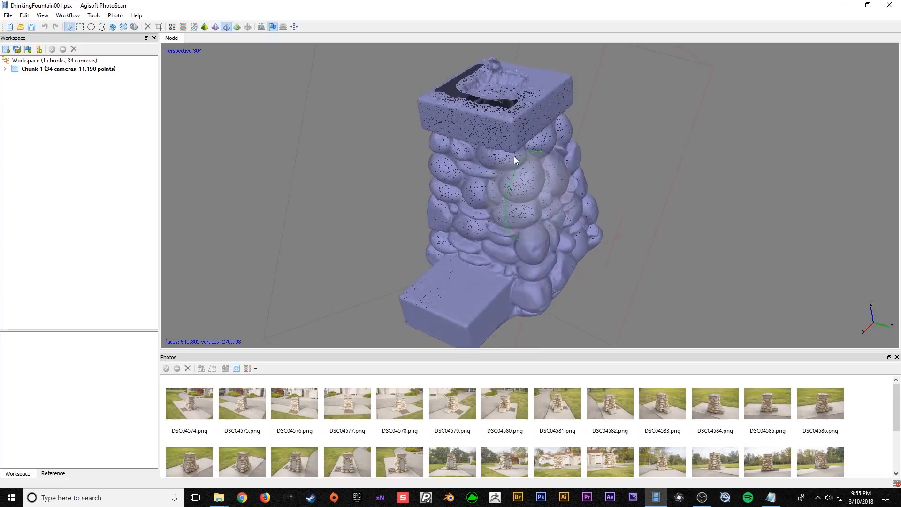
# - Examine the wireframe fountain mesh from the front, corner and back, and restore the shaded display
pyautogui.moveTo(565, 221); pyautogui.dragTo(468, 258)
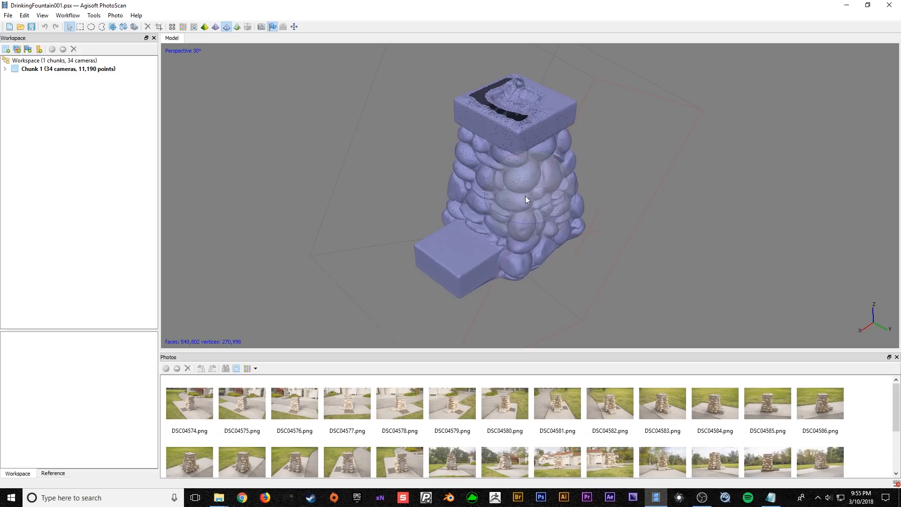
pyautogui.scroll(3, 542, 218)
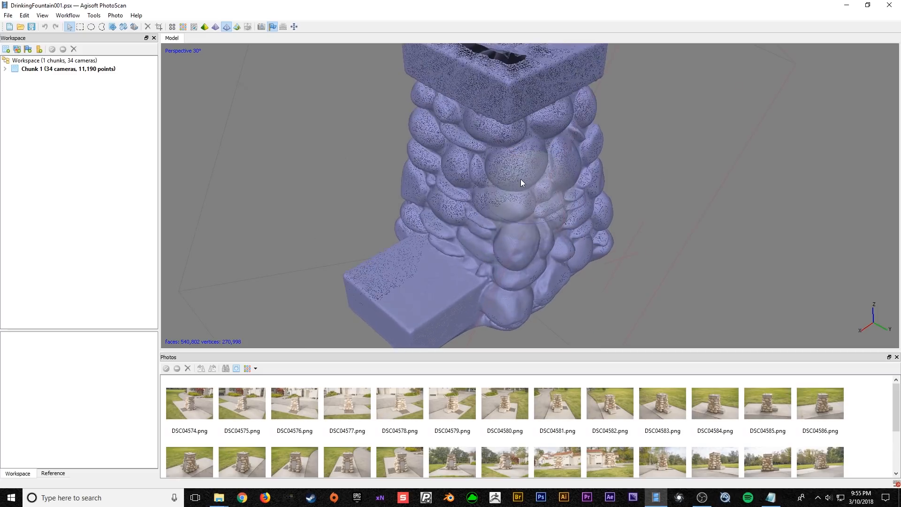
pyautogui.scroll(-2, 539, 244)
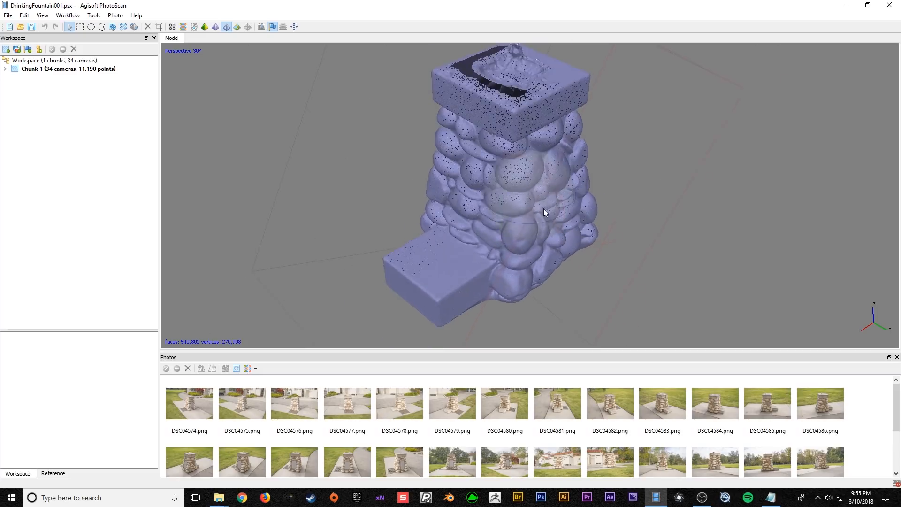
pyautogui.moveTo(532, 223)
pyautogui.mouseDown()
pyautogui.moveTo(581, 218)
pyautogui.moveTo(533, 227)
pyautogui.moveTo(542, 213)
pyautogui.mouseUp()
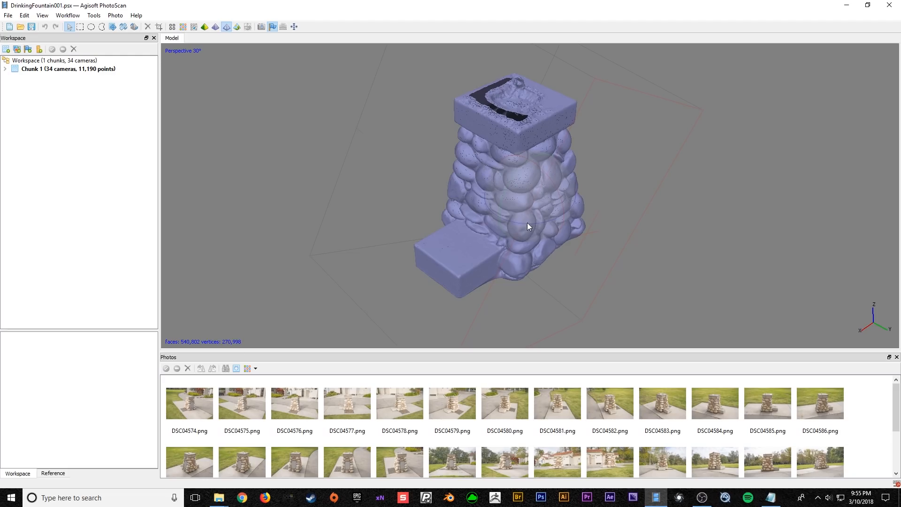
pyautogui.moveTo(543, 227); pyautogui.dragTo(518, 237)
pyautogui.moveTo(544, 192); pyautogui.dragTo(545, 133)
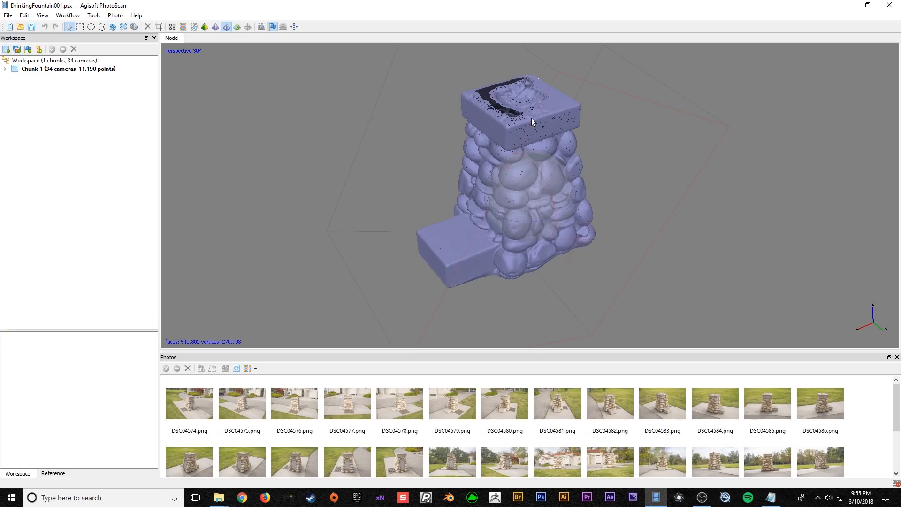
pyautogui.moveTo(534, 215); pyautogui.dragTo(587, 199)
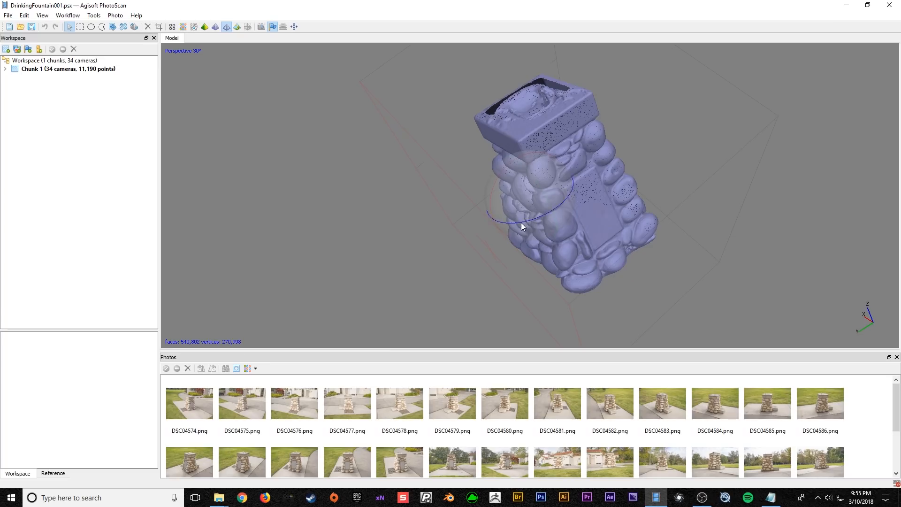
pyautogui.moveTo(531, 220); pyautogui.dragTo(578, 162)
pyautogui.moveTo(517, 182); pyautogui.dragTo(527, 177)
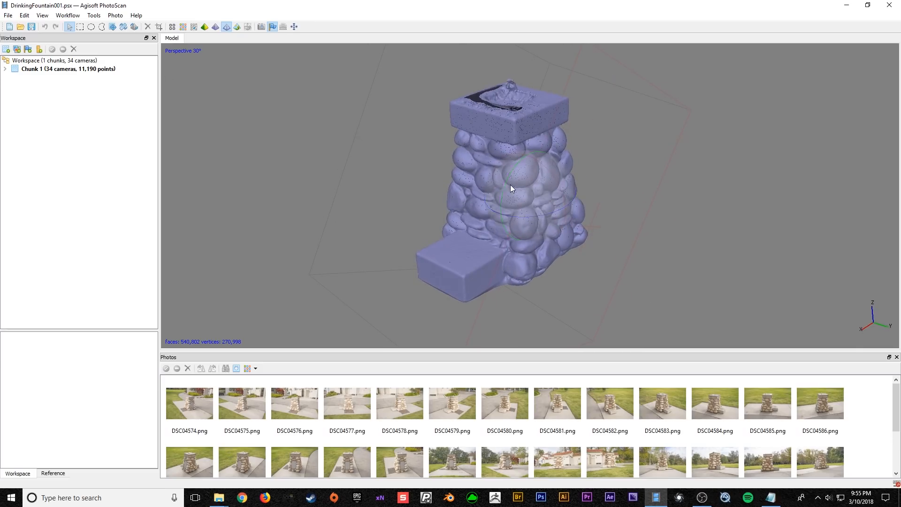
pyautogui.click(41, 16)
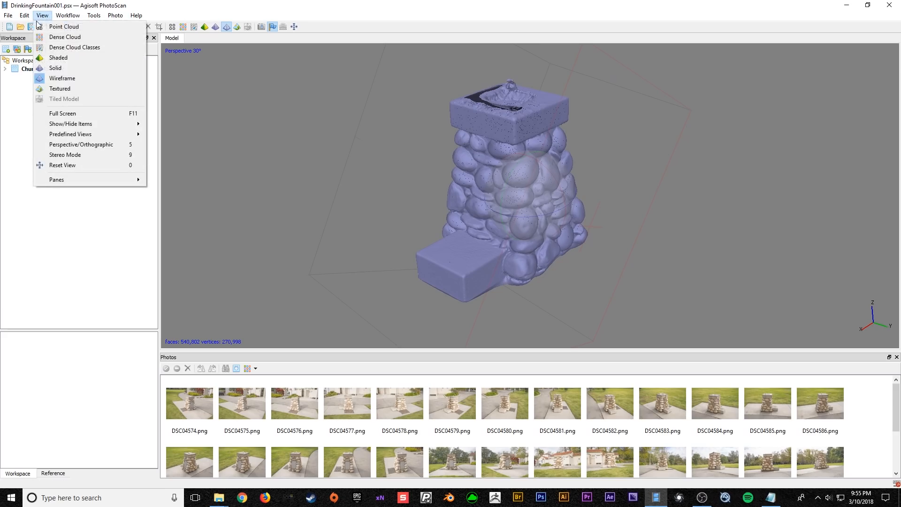
pyautogui.click(59, 57)
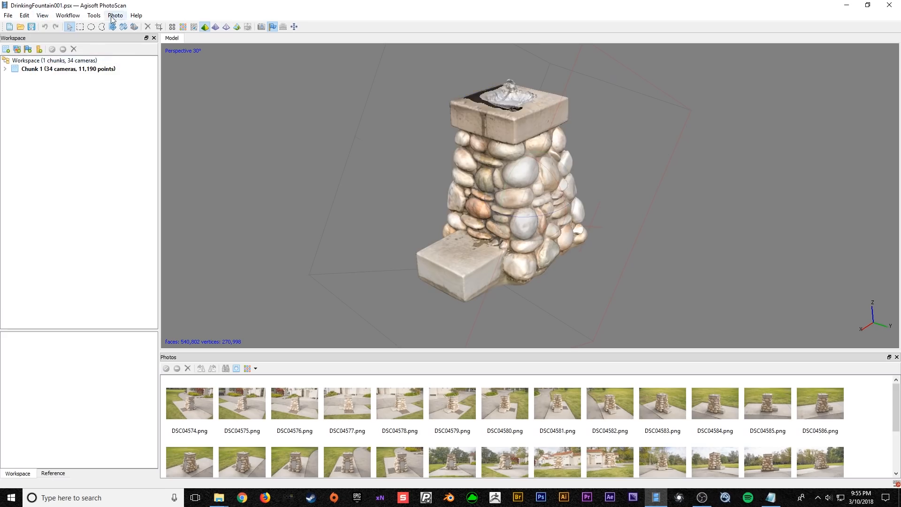
# - Review the mapping mode, blending mode, texture size and color correction settings for Build Texture, and leave without building it
pyautogui.click(68, 15)
pyautogui.click(104, 85)
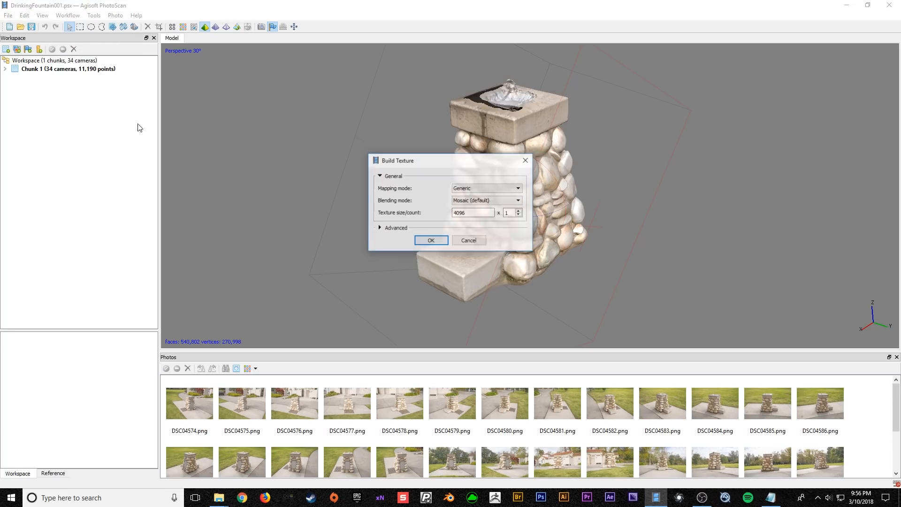
pyautogui.click(380, 228)
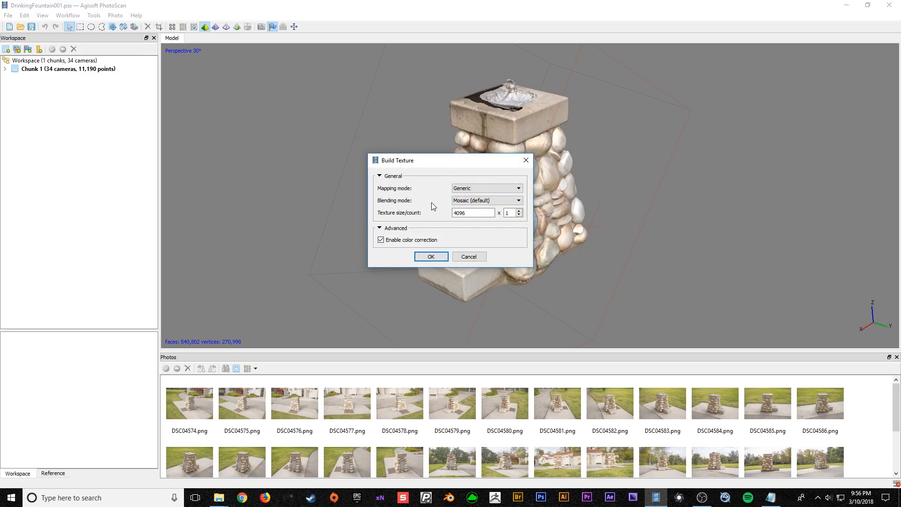
pyautogui.doubleClick(474, 214)
pyautogui.click(503, 190)
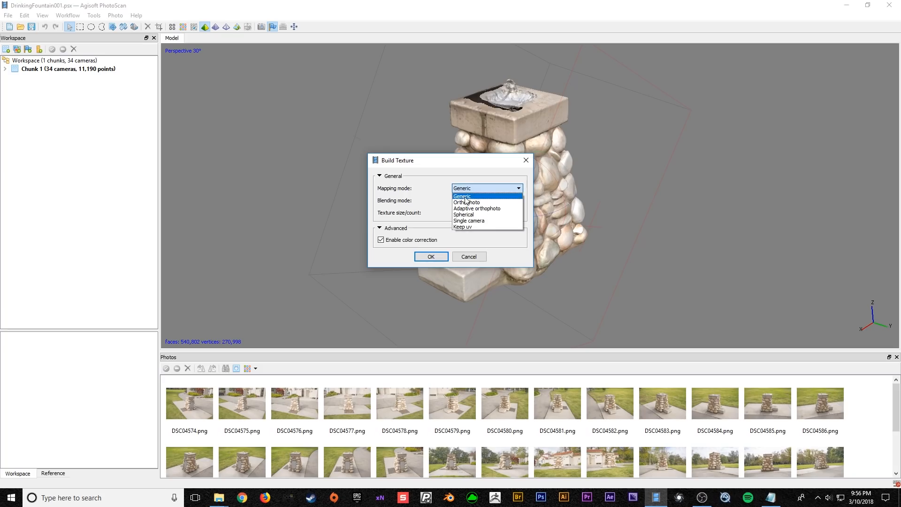
pyautogui.click(443, 172)
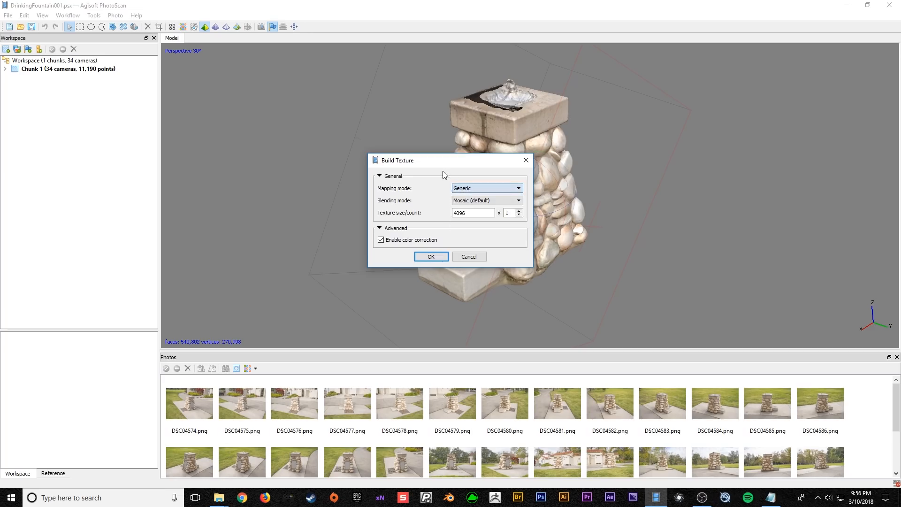
pyautogui.click(516, 201)
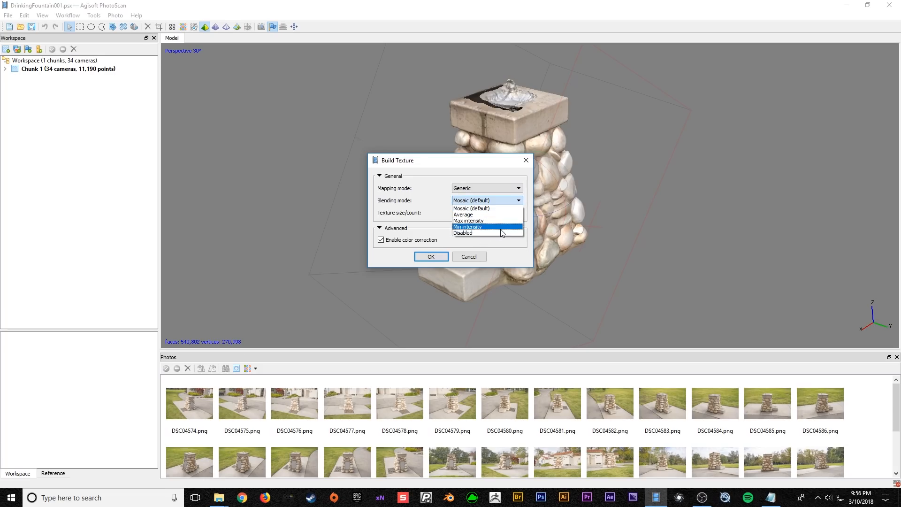
pyautogui.click(457, 169)
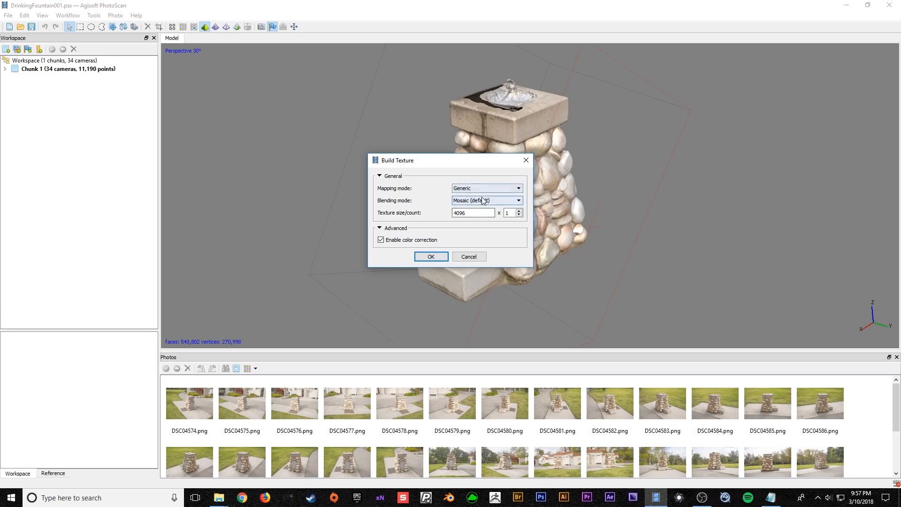
pyautogui.click(493, 188)
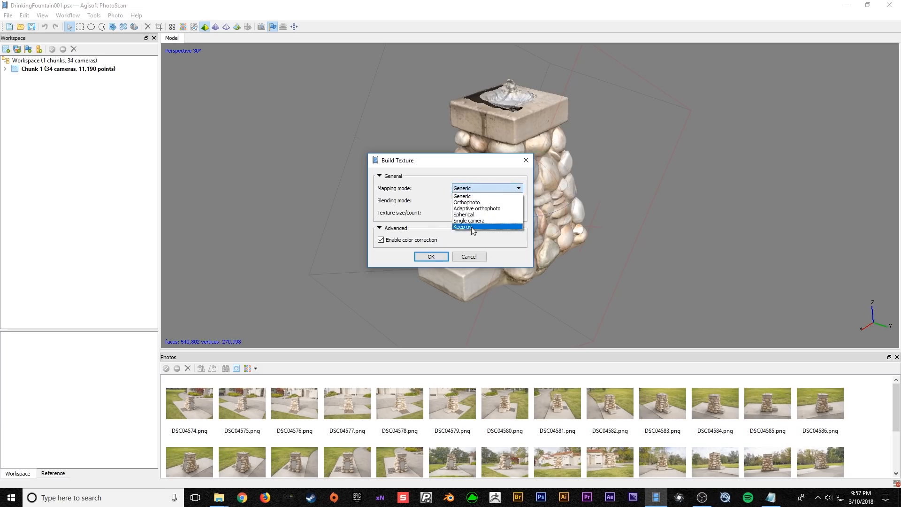
pyautogui.click(472, 172)
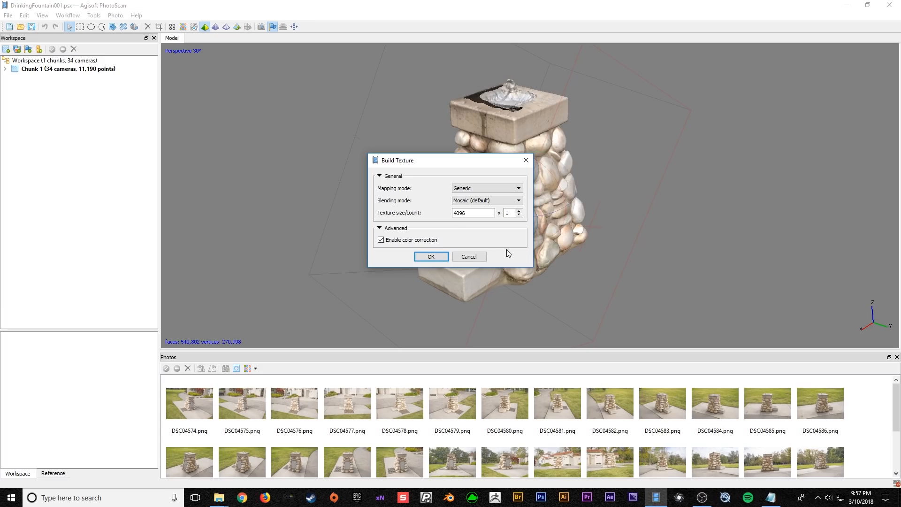
pyautogui.click(468, 258)
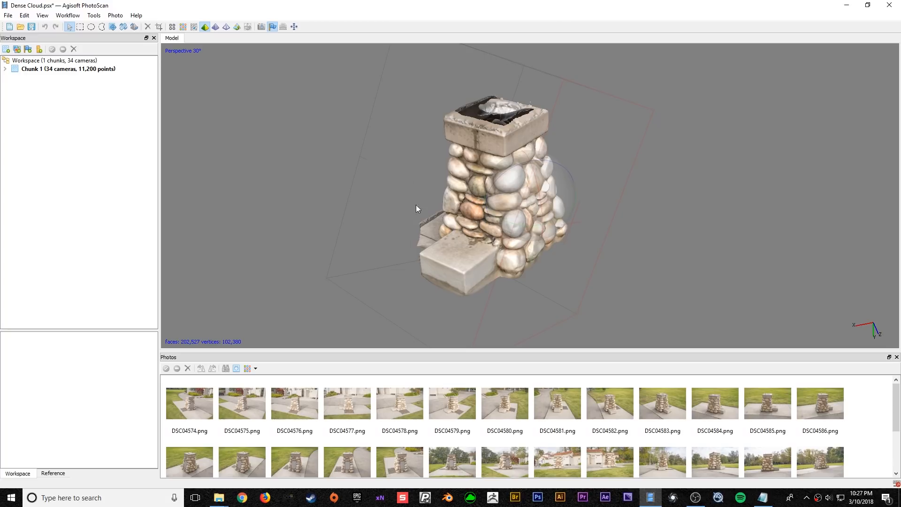
# - Display the Dense Cloud project's fountain model with its texture and inspect the stonework up close and as a whole
pyautogui.click(42, 15)
pyautogui.click(64, 86)
pyautogui.moveTo(518, 215); pyautogui.dragTo(475, 181)
pyautogui.scroll(6, 506, 207)
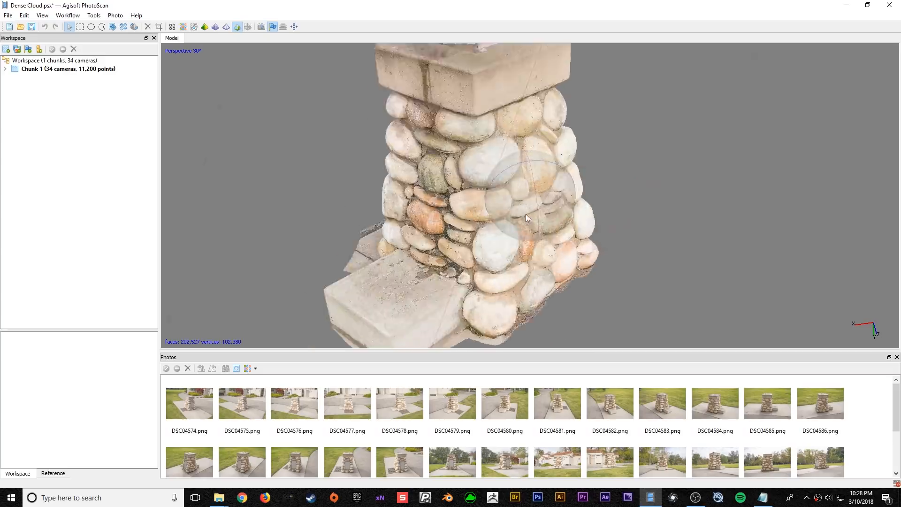
pyautogui.scroll(-2, 446, 207)
pyautogui.scroll(-3, 474, 213)
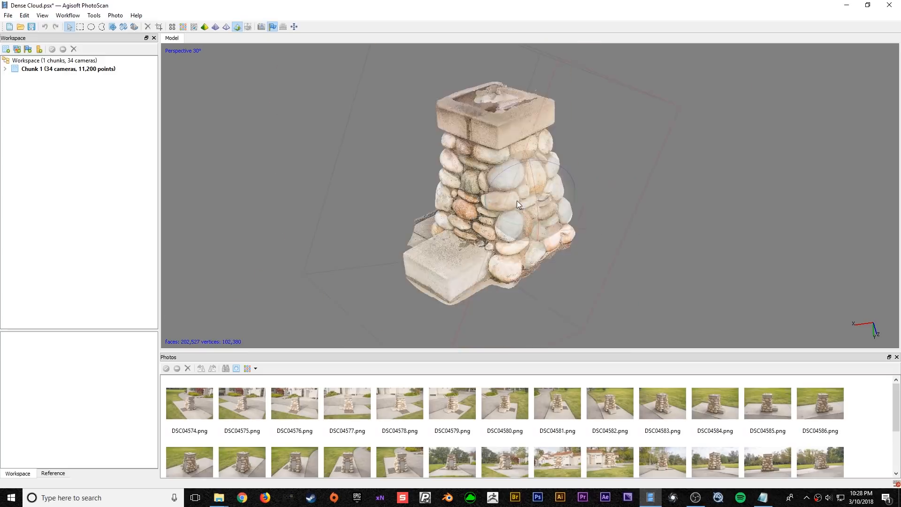
pyautogui.moveTo(517, 201); pyautogui.dragTo(516, 195)
# - Export the textured fountain model as an FBX file named DF, with the texture in PNG format
pyautogui.click(8, 15)
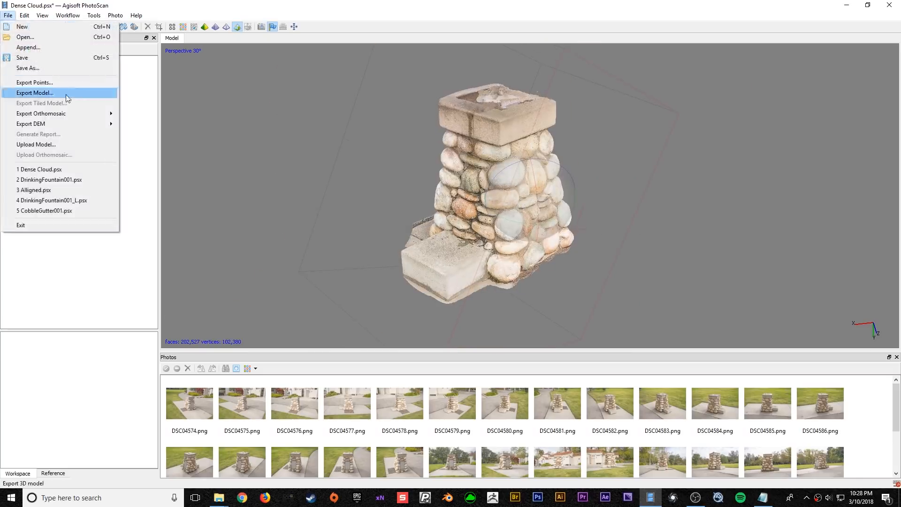
pyautogui.click(50, 91)
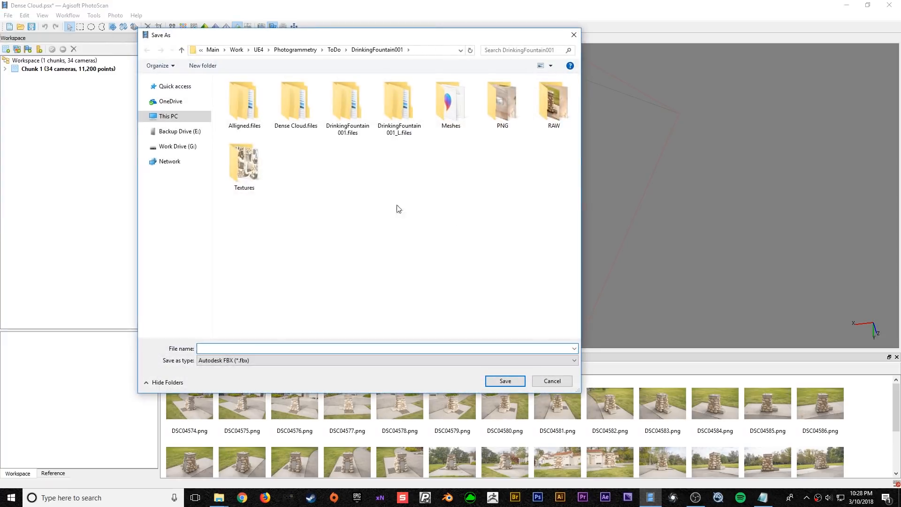
pyautogui.write('DF')
pyautogui.press('Return')
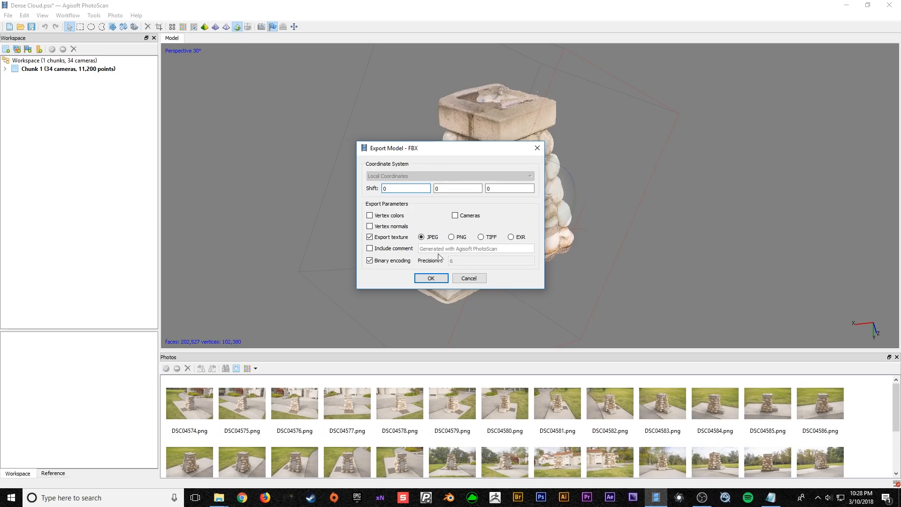
pyautogui.click(459, 239)
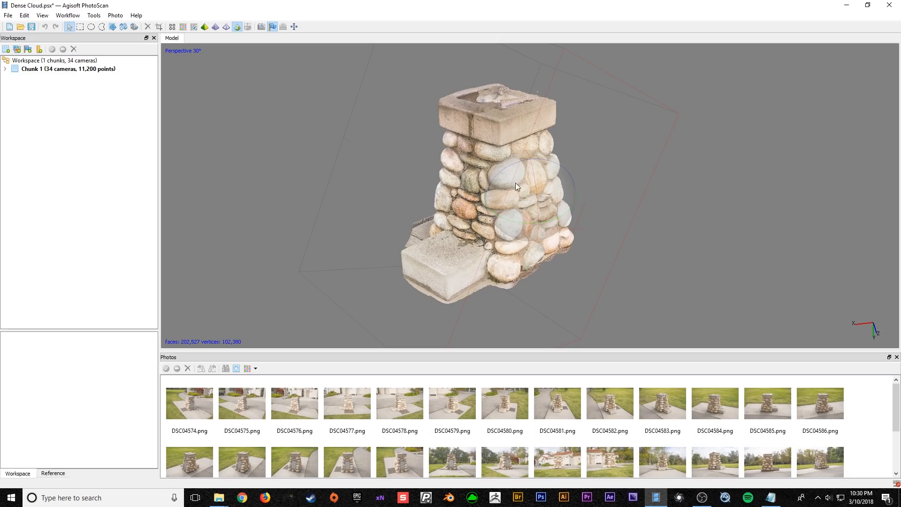
# - Decimate the fountain mesh to a target face count of 60000
pyautogui.click(94, 15)
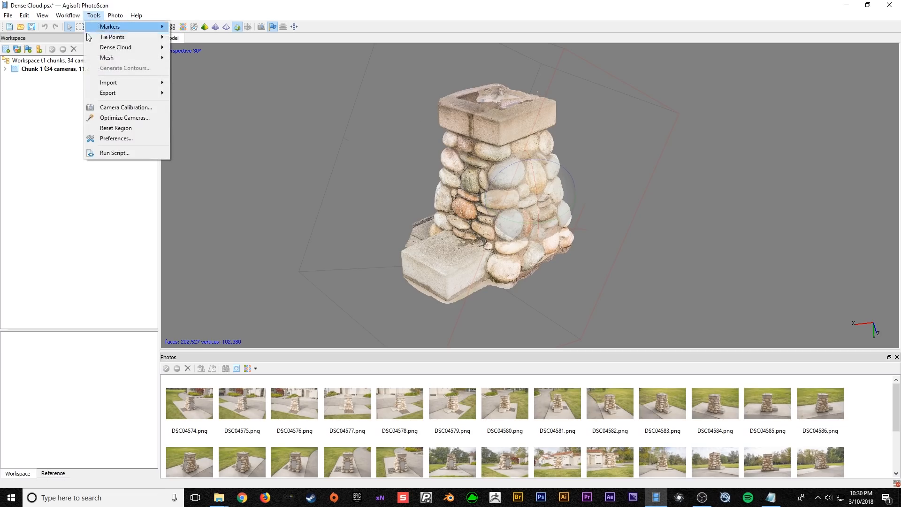
pyautogui.moveTo(137, 58)
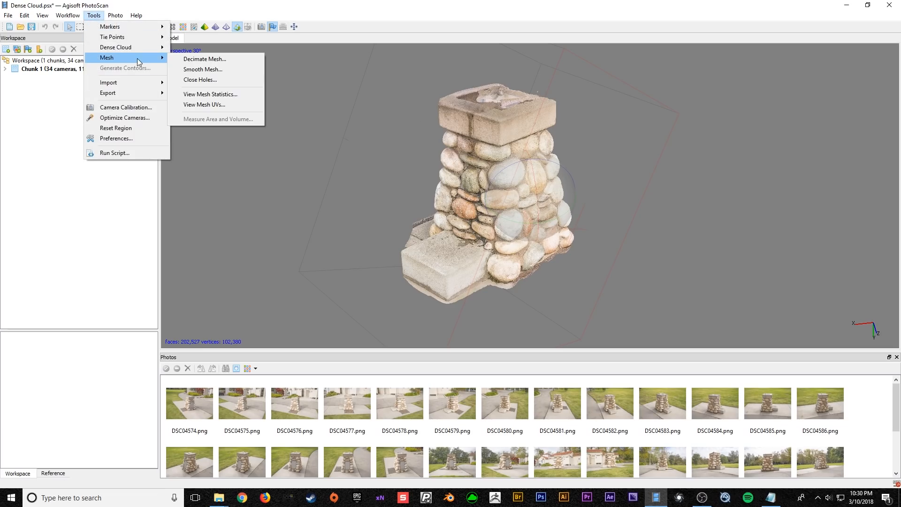
pyautogui.click(189, 60)
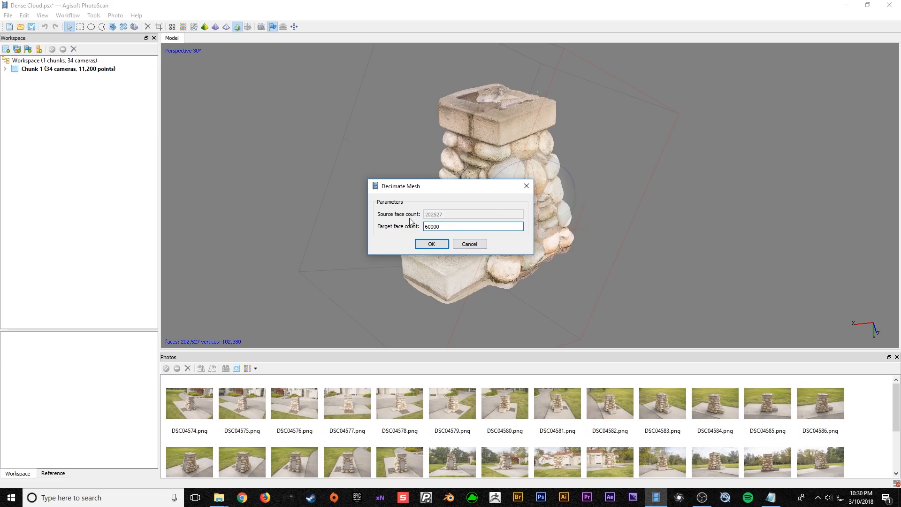
pyautogui.moveTo(466, 228); pyautogui.dragTo(401, 224)
pyautogui.click(431, 243)
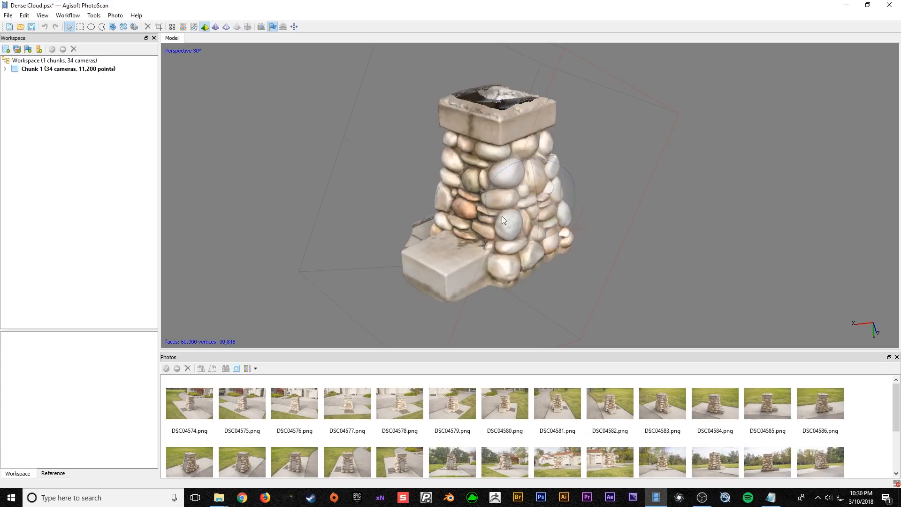
# - Display the decimated fountain mesh as a wireframe and inspect its triangle density
pyautogui.click(226, 27)
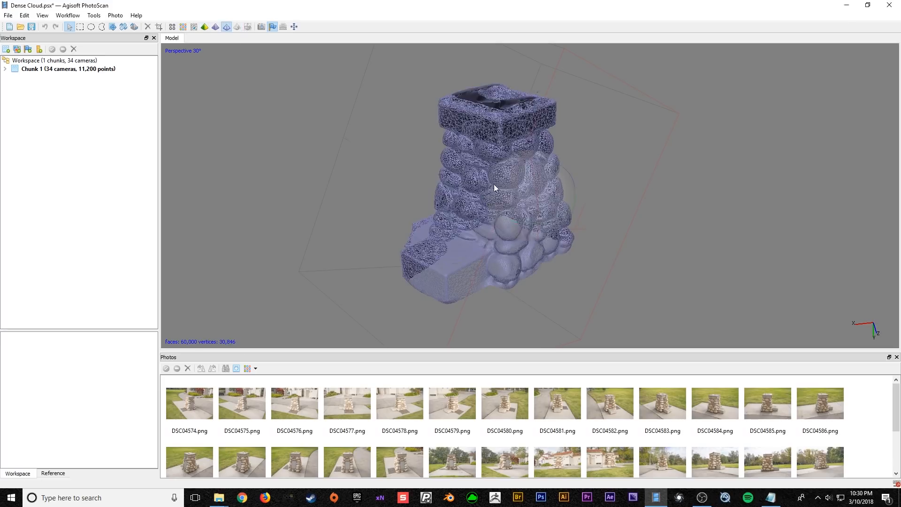
pyautogui.scroll(2, 522, 192)
pyautogui.scroll(-2, 522, 192)
pyautogui.click(8, 15)
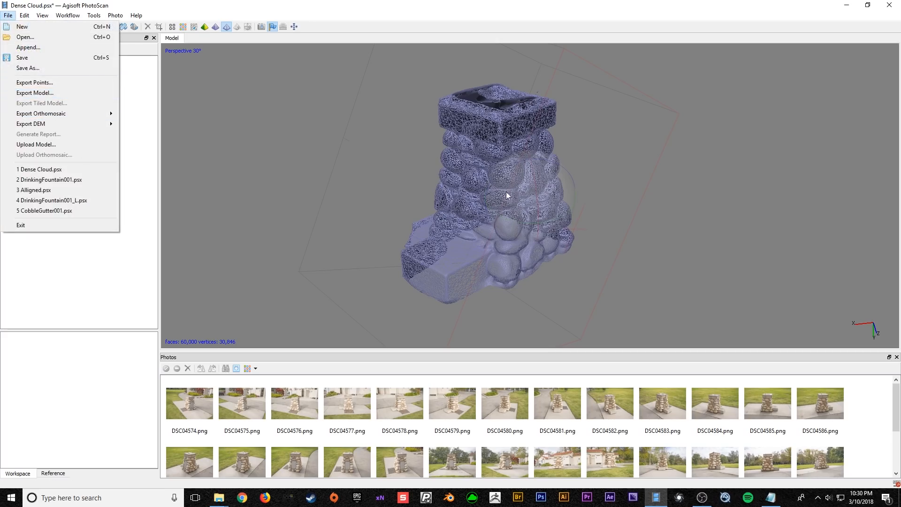
pyautogui.click(435, 21)
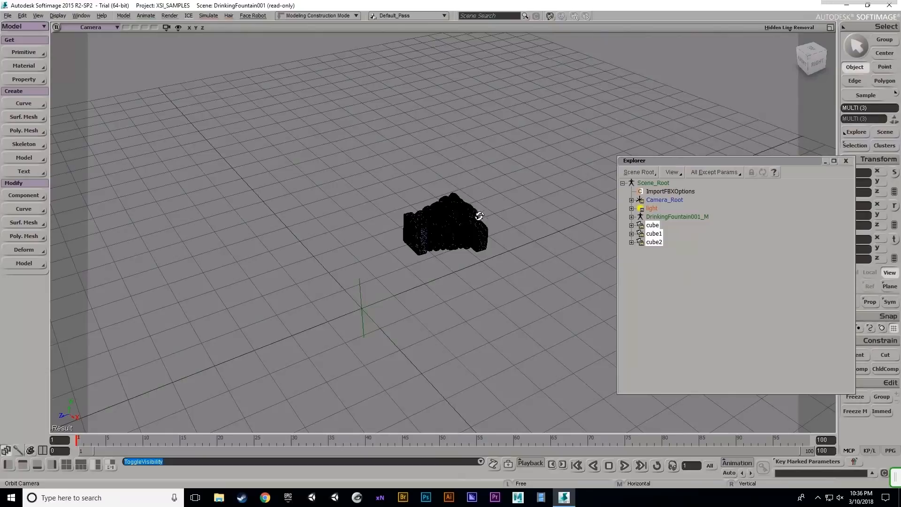
# - Switch to Softimage and examine the fountain's wireframe mesh, including the basin slab, stonework and step block
pyautogui.moveTo(476, 212); pyautogui.dragTo(457, 227)
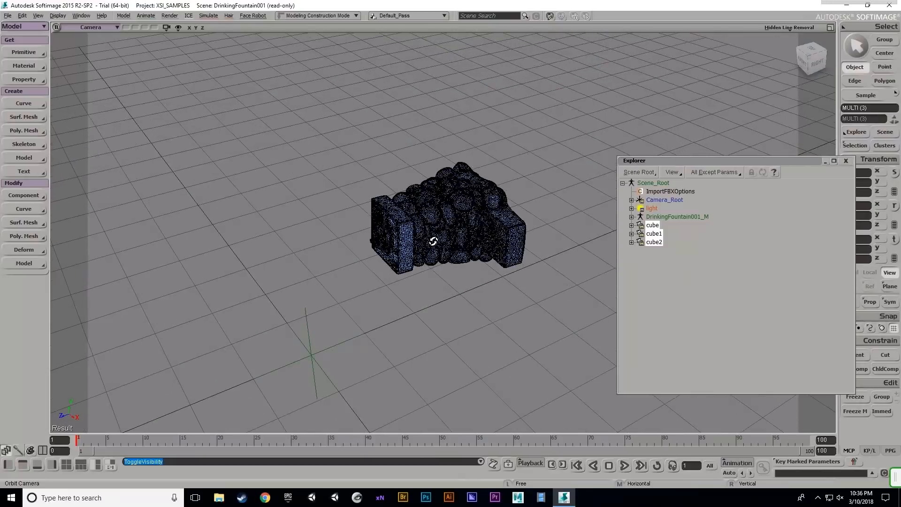
pyautogui.scroll(2, 433, 241)
pyautogui.moveTo(404, 246)
pyautogui.mouseDown()
pyautogui.moveTo(426, 227)
pyautogui.moveTo(428, 211)
pyautogui.moveTo(396, 248)
pyautogui.mouseUp()
pyautogui.scroll(4, 457, 262)
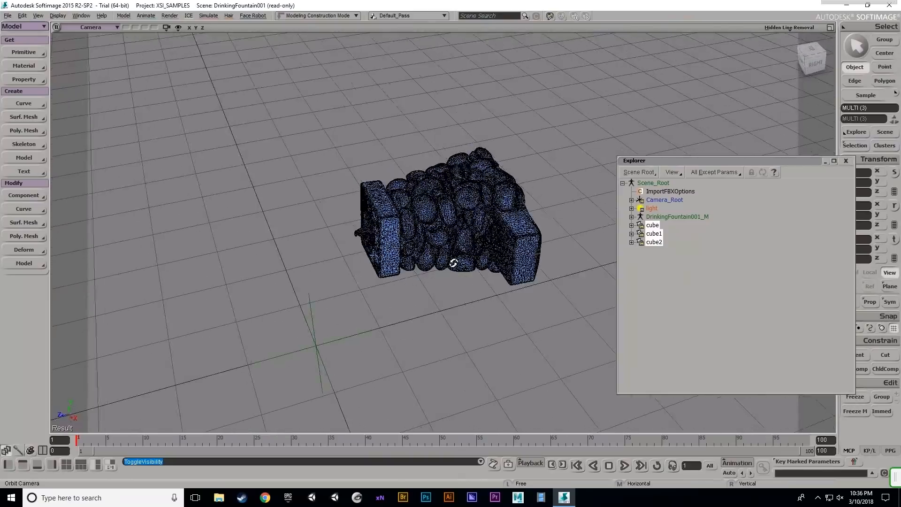
pyautogui.moveTo(403, 259); pyautogui.dragTo(574, 245)
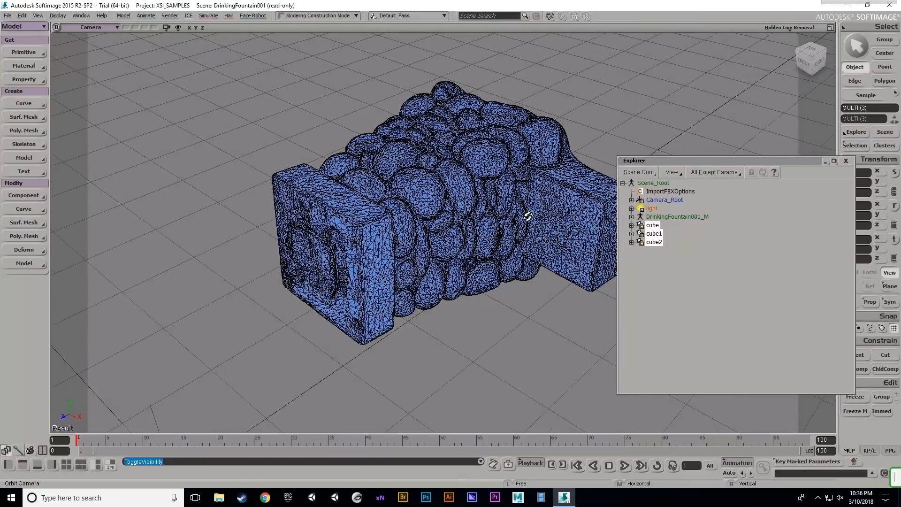
pyautogui.moveTo(648, 162); pyautogui.dragTo(633, 203)
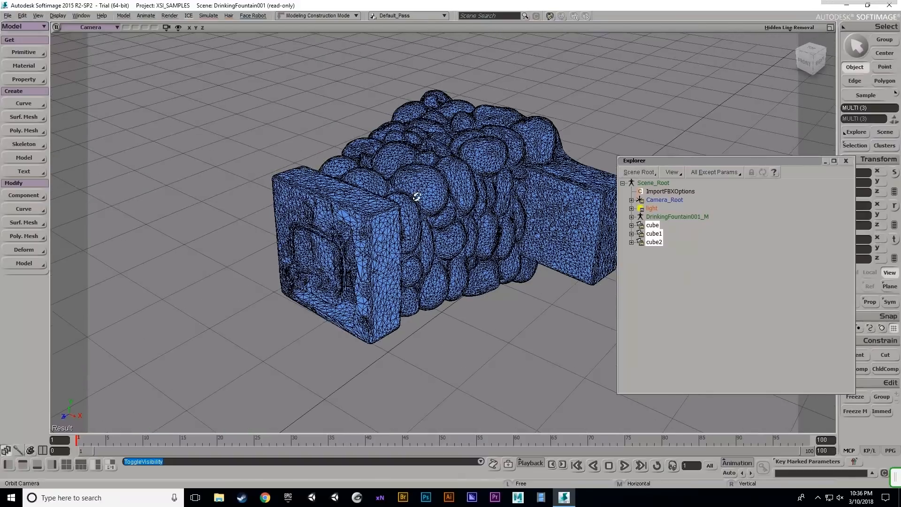
pyautogui.moveTo(385, 216); pyautogui.dragTo(363, 202)
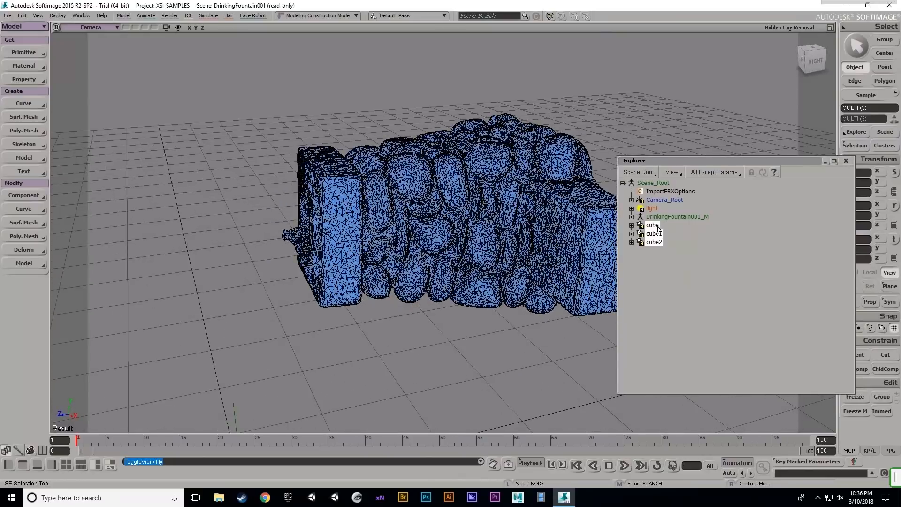
# - Select cube, cube1 and cube2 and toggle their visibility to show them with the fountain mesh
pyautogui.keyDown('shift'); pyautogui.click(654, 242); pyautogui.keyUp('shift')
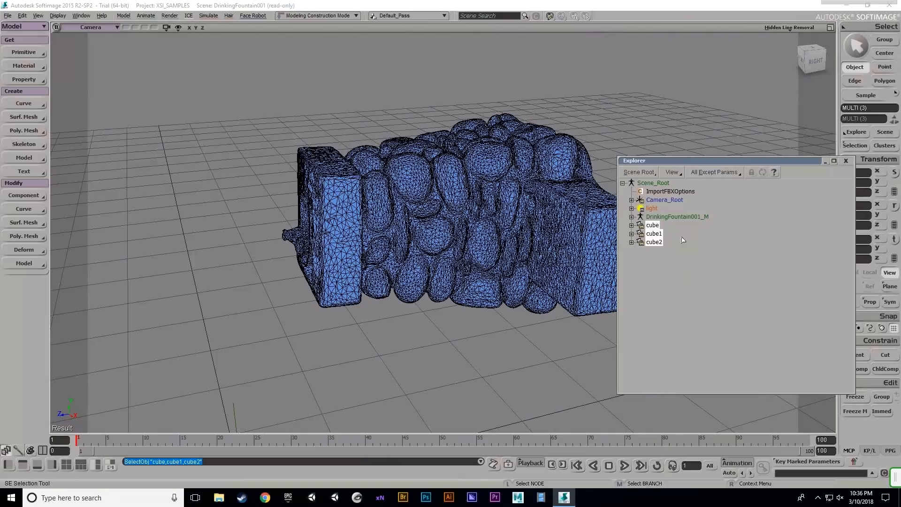
pyautogui.press('h')
pyautogui.press('o')
# - Examine how the three cubes fit the fountain's step block, basin slab and rear opening from all around
pyautogui.moveTo(365, 213); pyautogui.dragTo(443, 258)
pyautogui.scroll(2, 464, 243)
pyautogui.scroll(2, 451, 234)
pyautogui.moveTo(442, 262); pyautogui.dragTo(496, 279)
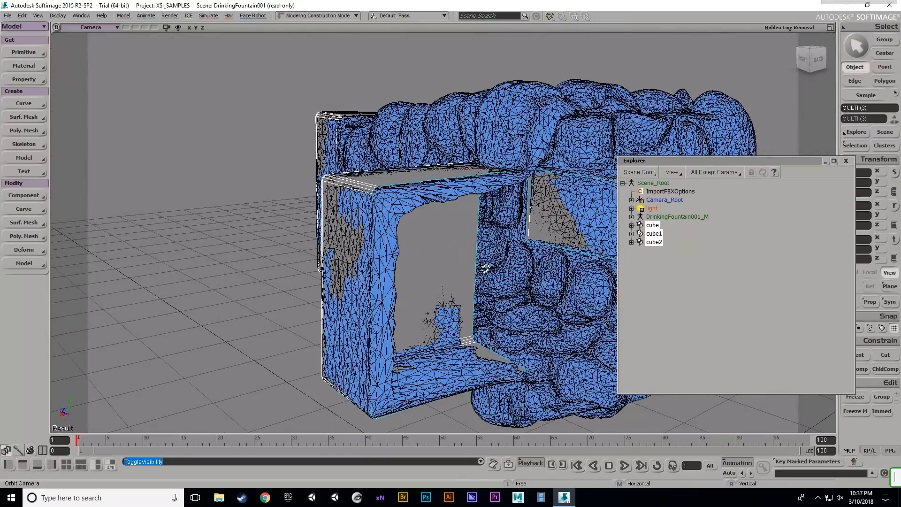
pyautogui.moveTo(457, 258); pyautogui.dragTo(411, 251)
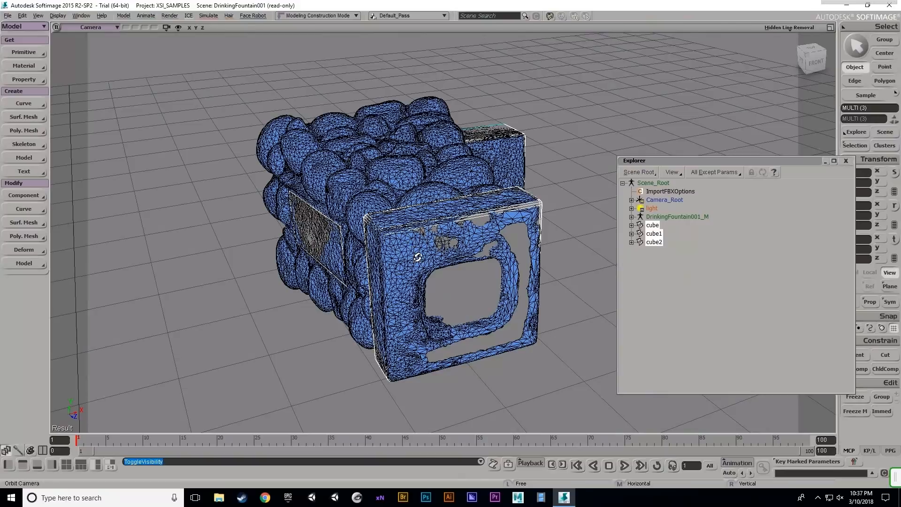
pyautogui.scroll(2, 418, 257)
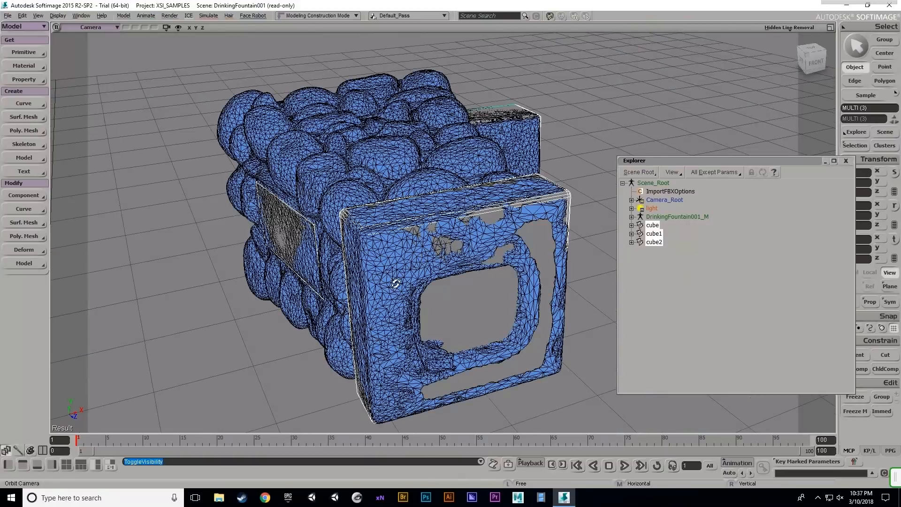
pyautogui.moveTo(377, 294); pyautogui.dragTo(525, 228)
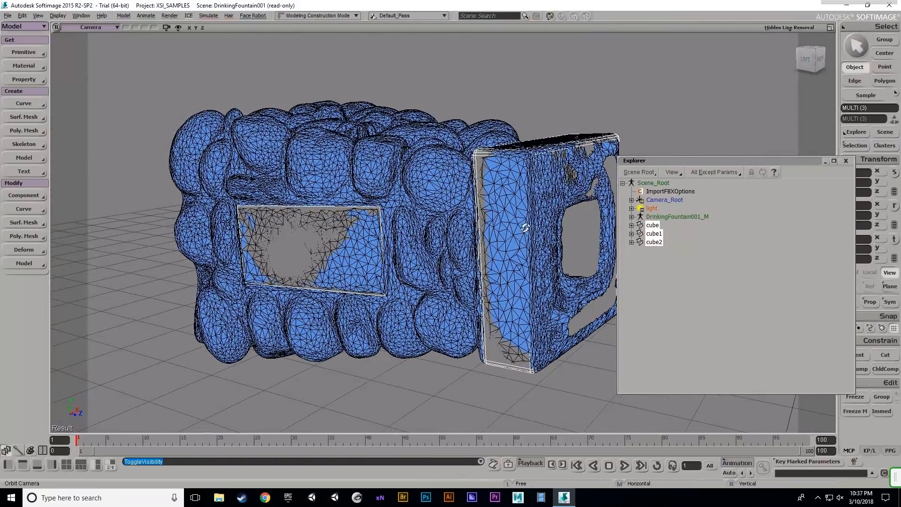
pyautogui.moveTo(509, 276); pyautogui.dragTo(259, 236)
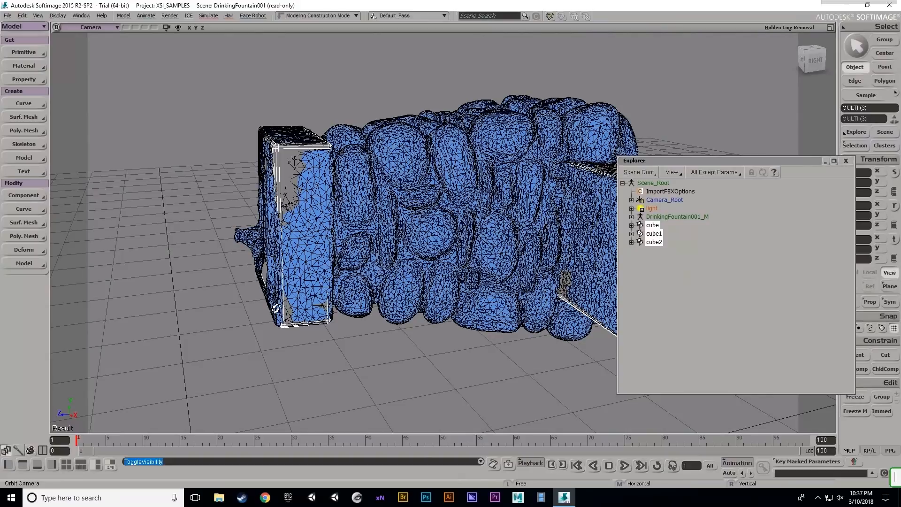
pyautogui.moveTo(286, 251); pyautogui.dragTo(420, 181)
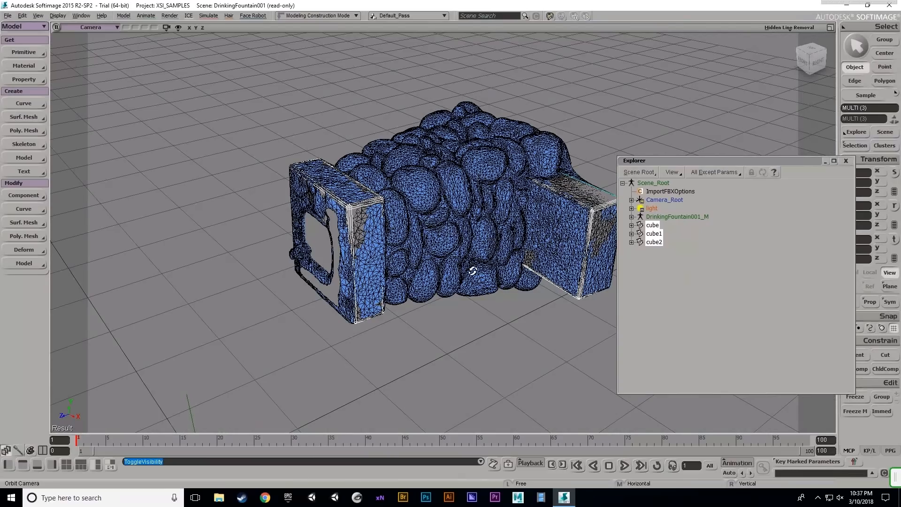
# - Examine the whole fountain with its three cubes from the side, both up close and from a distance
pyautogui.moveTo(454, 250); pyautogui.dragTo(355, 220)
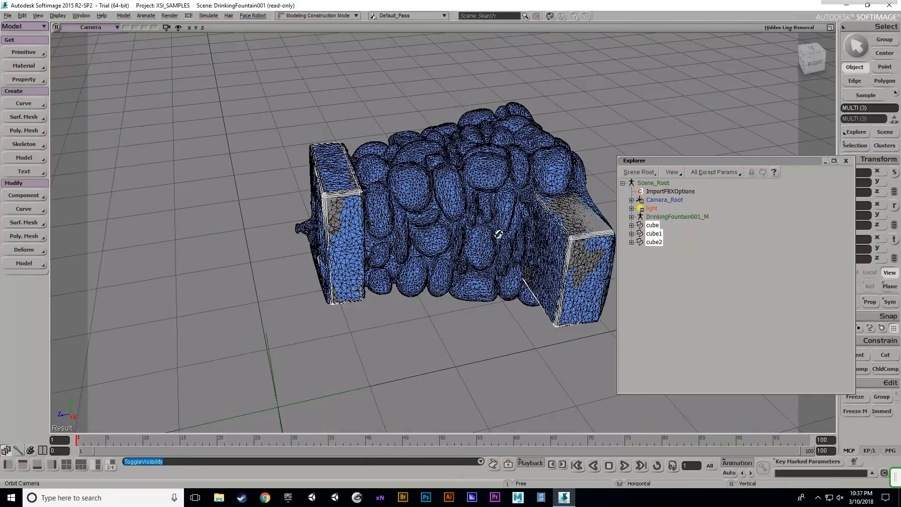
pyautogui.moveTo(479, 235); pyautogui.dragTo(442, 227)
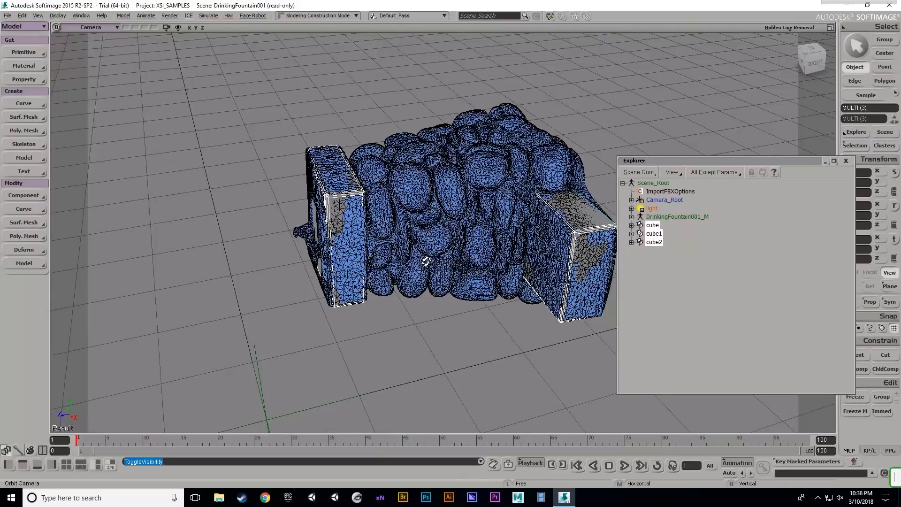
pyautogui.scroll(-3, 434, 261)
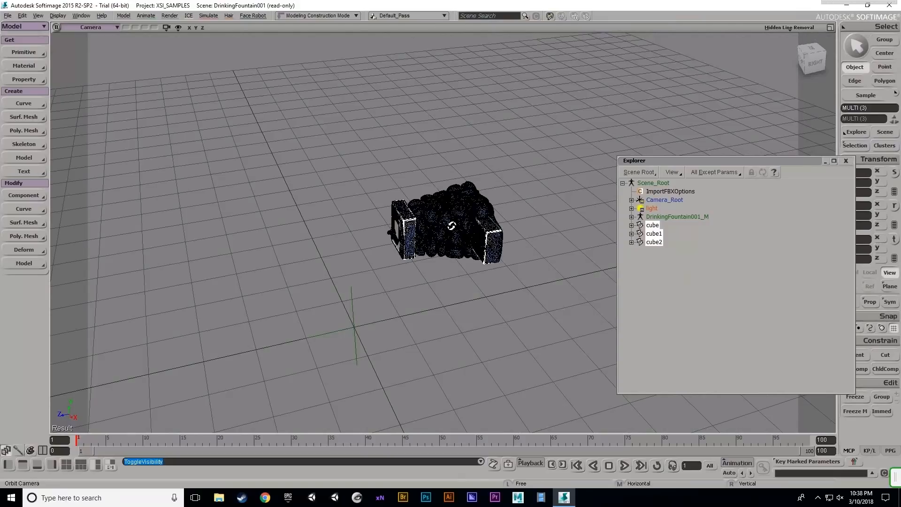
pyautogui.scroll(5, 451, 226)
pyautogui.scroll(1, 454, 226)
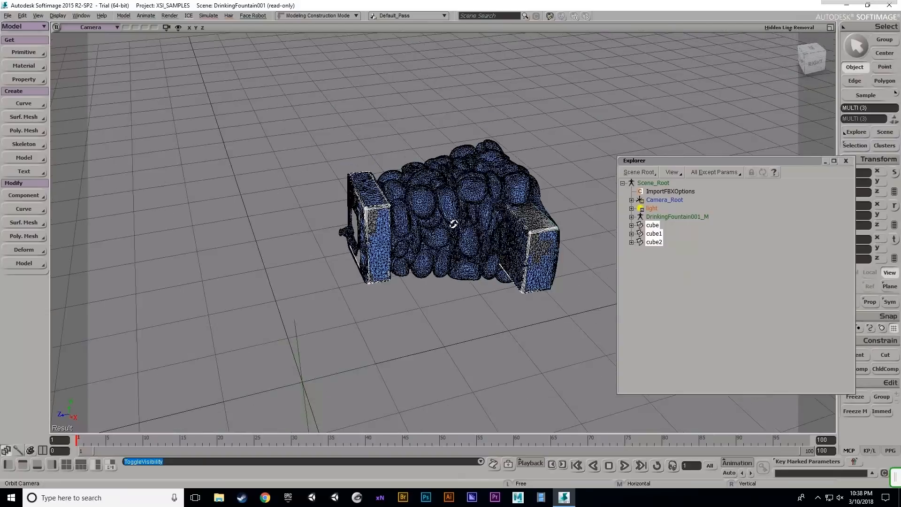
pyautogui.scroll(3, 446, 232)
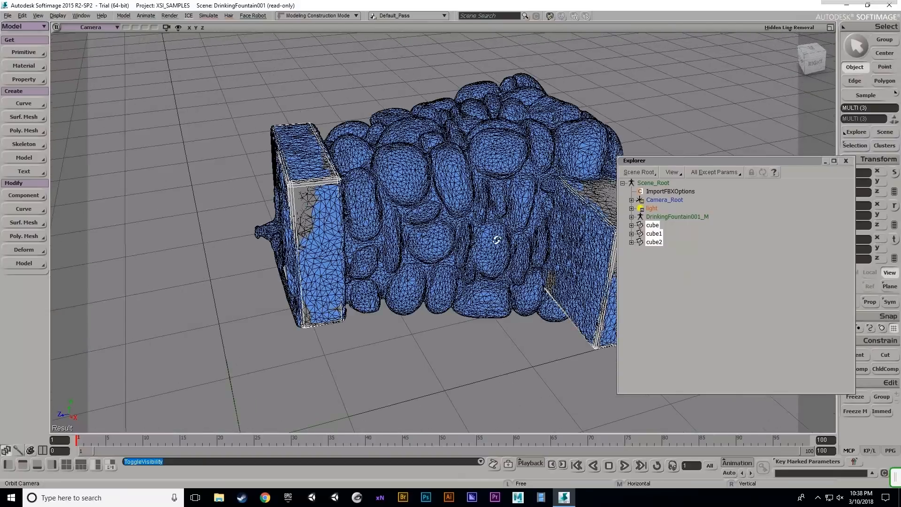
pyautogui.scroll(-2, 438, 254)
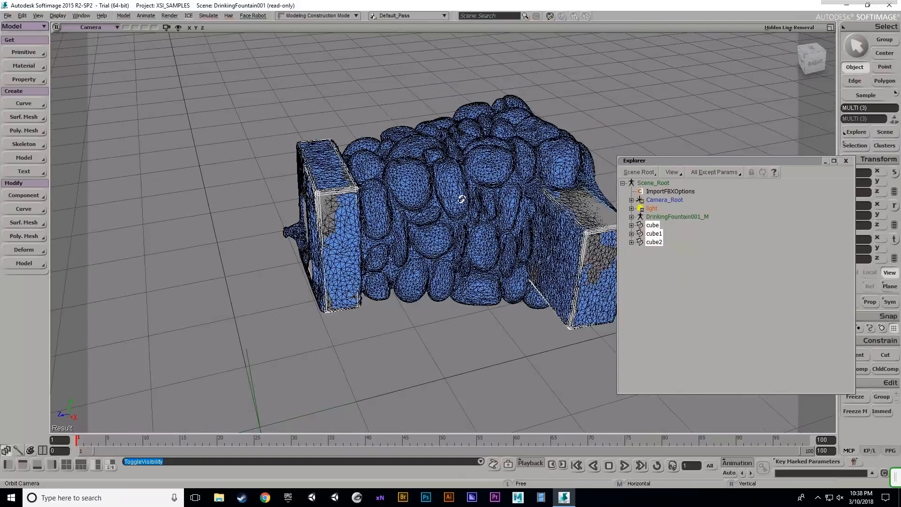
pyautogui.scroll(-3, 465, 251)
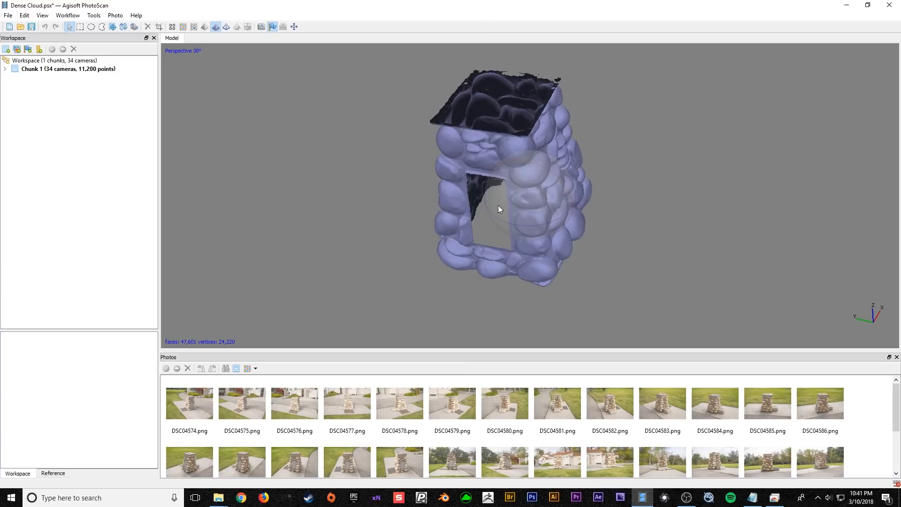
# - Switch to PhotoScan and inspect the cut-open fountain mesh from several sides in solid and wireframe display
pyautogui.moveTo(498, 207); pyautogui.dragTo(512, 224)
pyautogui.moveTo(583, 206); pyautogui.dragTo(767, 263)
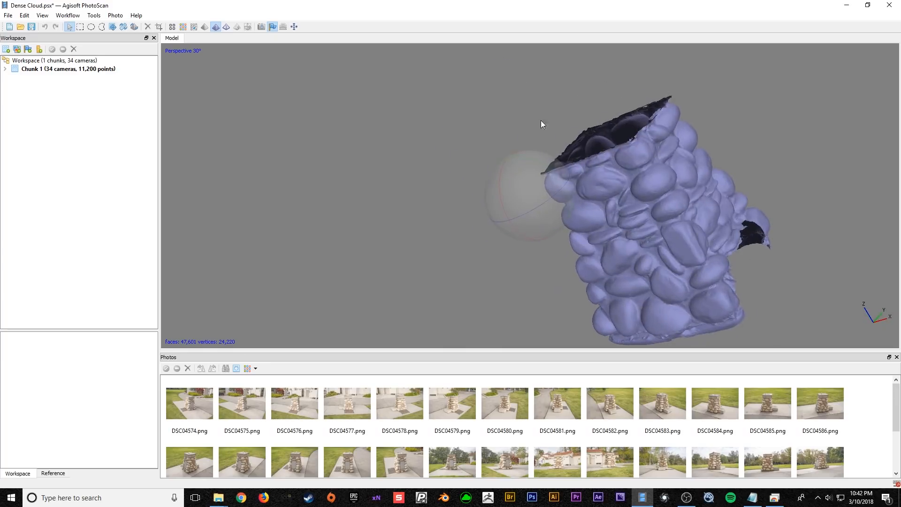
pyautogui.moveTo(500, 214); pyautogui.dragTo(551, 222)
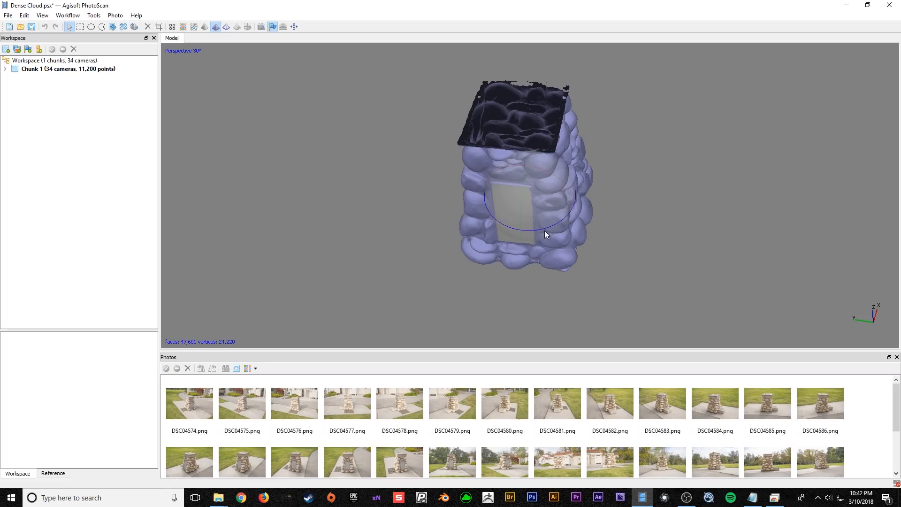
pyautogui.moveTo(548, 226); pyautogui.dragTo(517, 227)
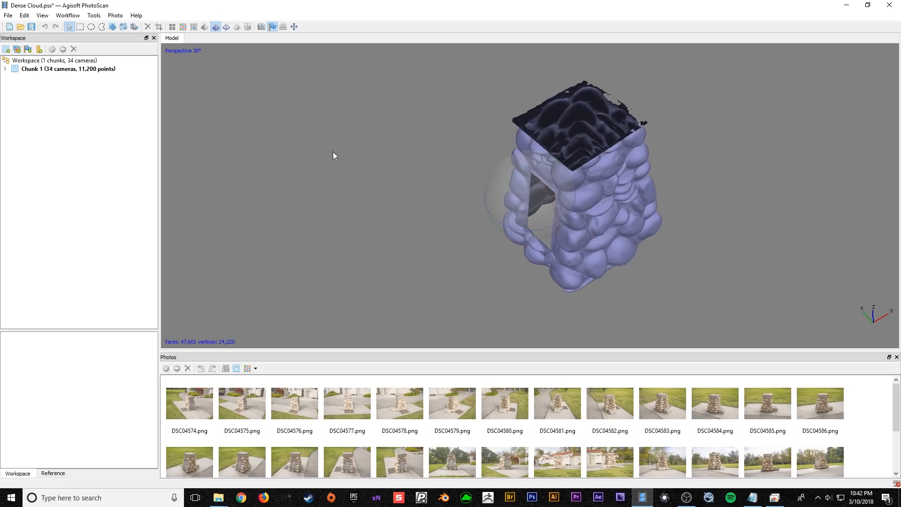
pyautogui.click(226, 27)
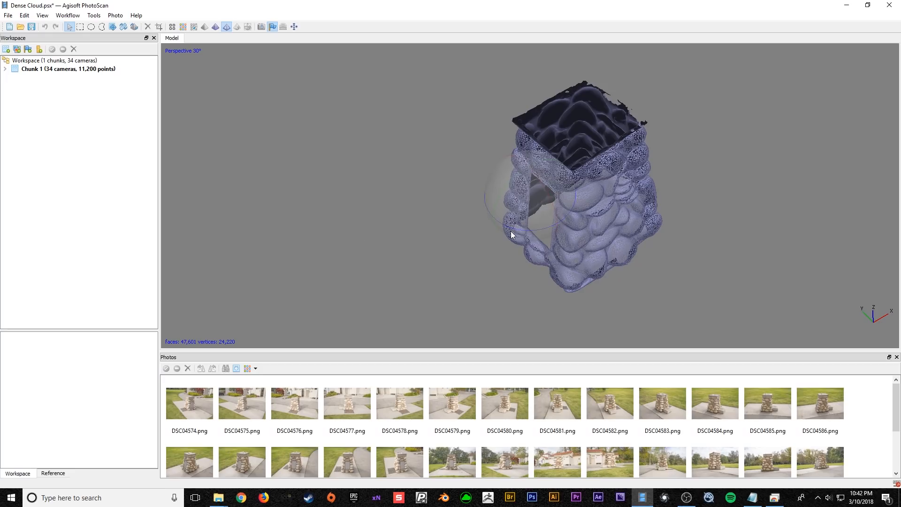
pyautogui.moveTo(538, 205)
pyautogui.mouseDown()
pyautogui.moveTo(485, 230)
pyautogui.moveTo(530, 218)
pyautogui.moveTo(532, 198)
pyautogui.mouseUp()
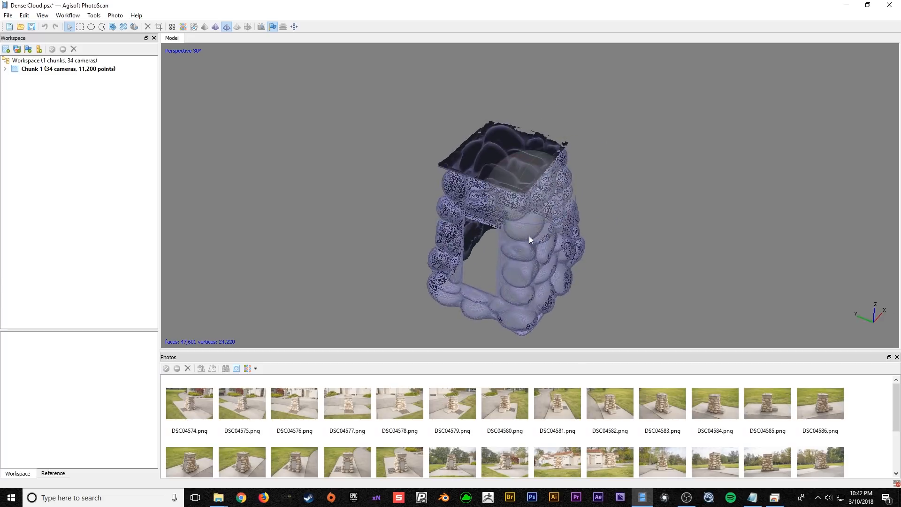
pyautogui.moveTo(541, 215); pyautogui.dragTo(539, 211)
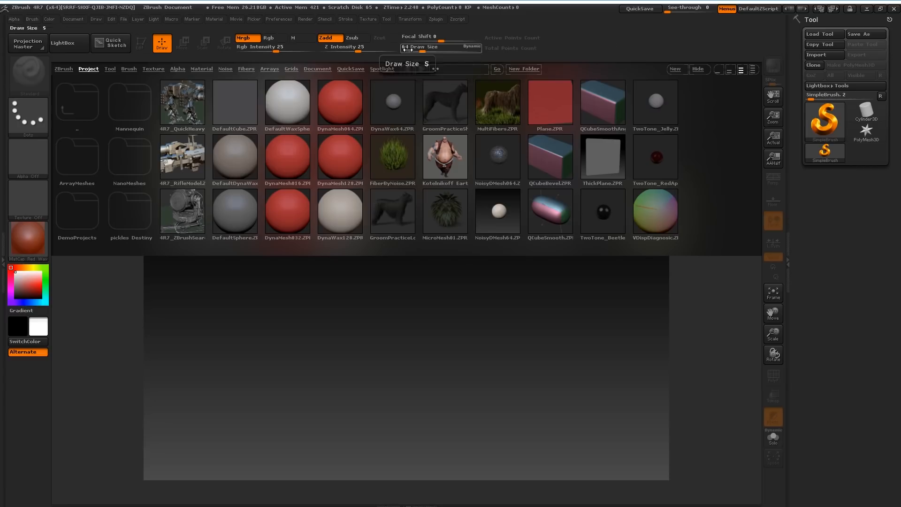
# - Hide LightBox and import DrinkingFountain001_Base_H.obj from the DrinkingFountain001 project's Meshes folder
pyautogui.click(70, 43)
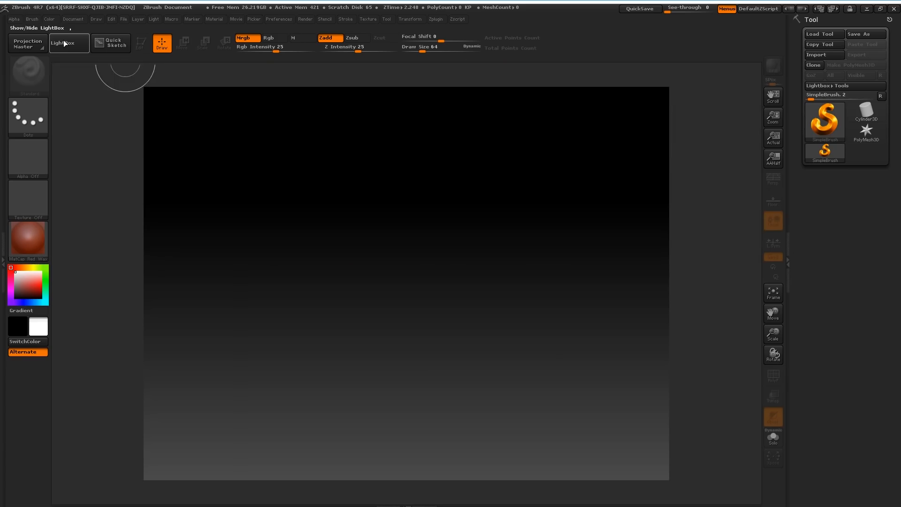
pyautogui.click(824, 55)
pyautogui.click(422, 90)
pyautogui.hotkey('ctrl', 'v')
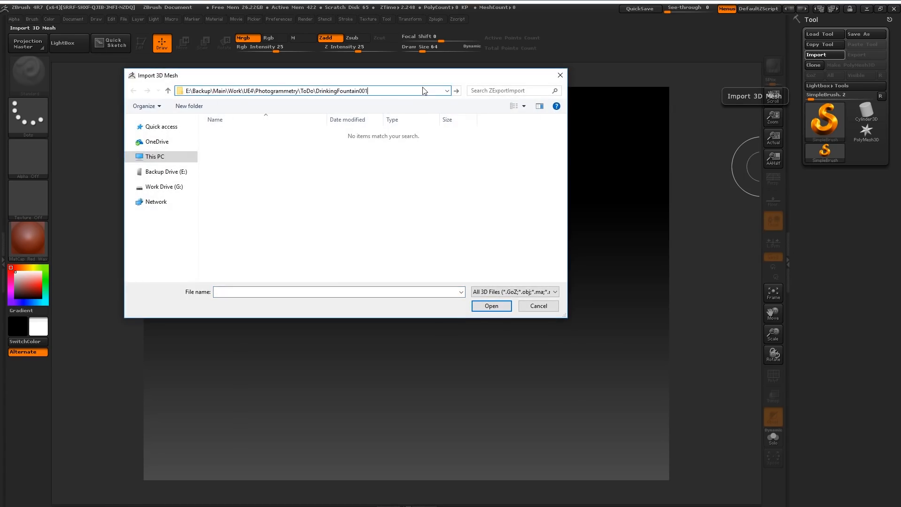
pyautogui.press('Return')
pyautogui.doubleClick(421, 130)
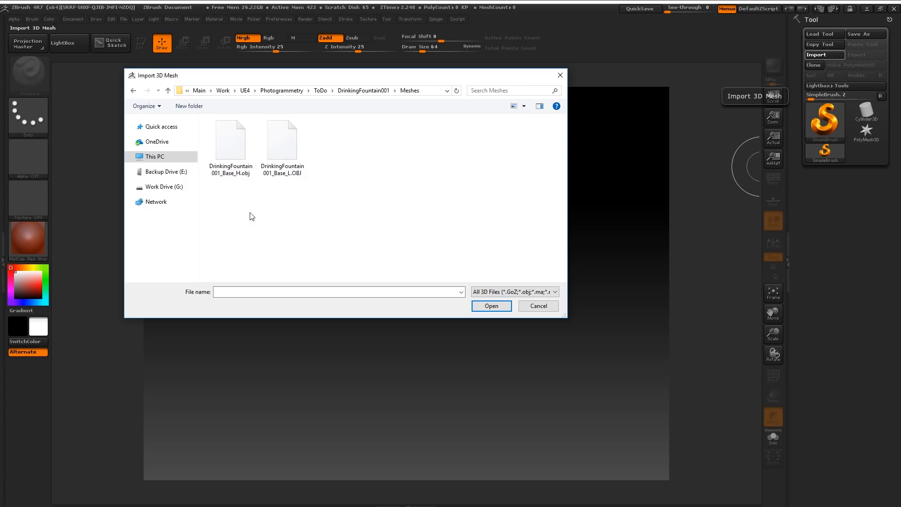
pyautogui.doubleClick(233, 143)
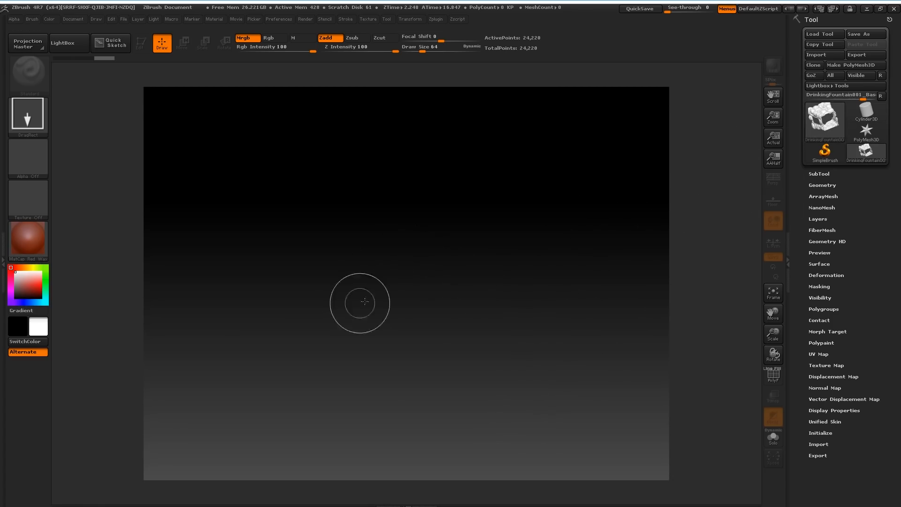
# - Place the imported fountain mesh on the canvas, enter Edit mode and turn it to show its stones and rectangular opening
pyautogui.moveTo(411, 264)
pyautogui.mouseDown()
pyautogui.moveTo(449, 372)
pyautogui.moveTo(412, 426)
pyautogui.mouseUp()
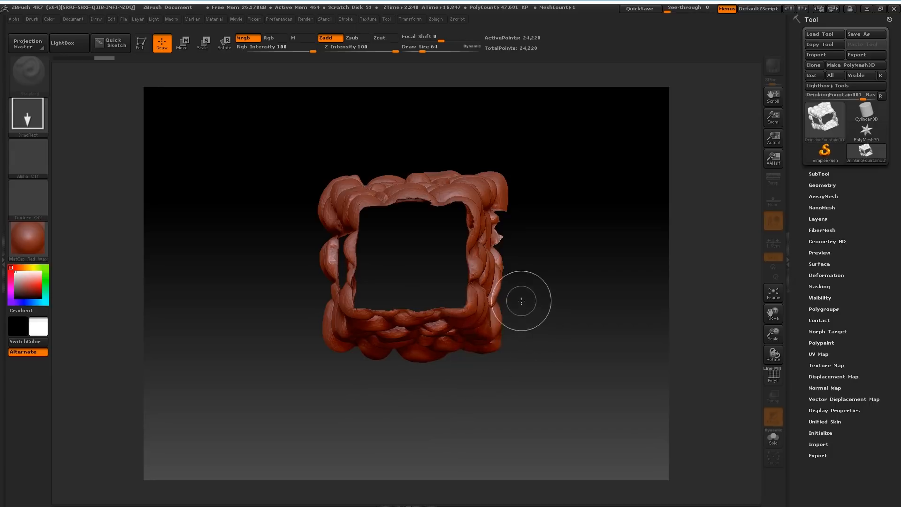
pyautogui.press('t')
pyautogui.moveTo(545, 366)
pyautogui.mouseDown()
pyautogui.moveTo(556, 334)
pyautogui.moveTo(624, 311)
pyautogui.moveTo(609, 336)
pyautogui.moveTo(578, 150)
pyautogui.moveTo(284, 166)
pyautogui.moveTo(267, 227)
pyautogui.moveTo(413, 197)
pyautogui.moveTo(540, 188)
pyautogui.moveTo(551, 336)
pyautogui.moveTo(422, 356)
pyautogui.moveTo(328, 328)
pyautogui.moveTo(278, 297)
pyautogui.moveTo(497, 210)
pyautogui.moveTo(513, 184)
pyautogui.mouseUp()
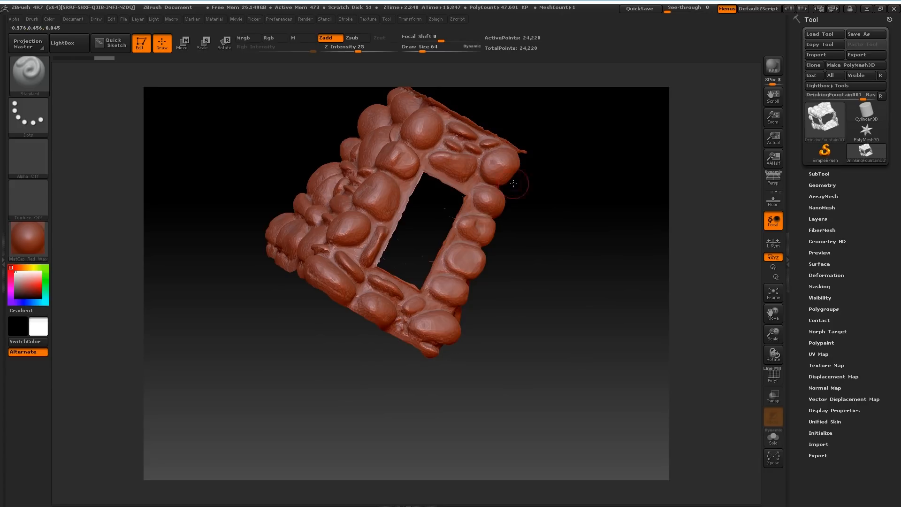
pyautogui.moveTo(557, 293)
pyautogui.mouseDown()
pyautogui.moveTo(539, 263)
pyautogui.moveTo(566, 287)
pyautogui.moveTo(544, 291)
pyautogui.mouseUp()
pyautogui.moveTo(556, 295)
pyautogui.mouseDown()
pyautogui.moveTo(533, 280)
pyautogui.moveTo(535, 301)
pyautogui.moveTo(519, 295)
pyautogui.moveTo(553, 324)
pyautogui.moveTo(523, 306)
pyautogui.moveTo(547, 305)
pyautogui.mouseUp()
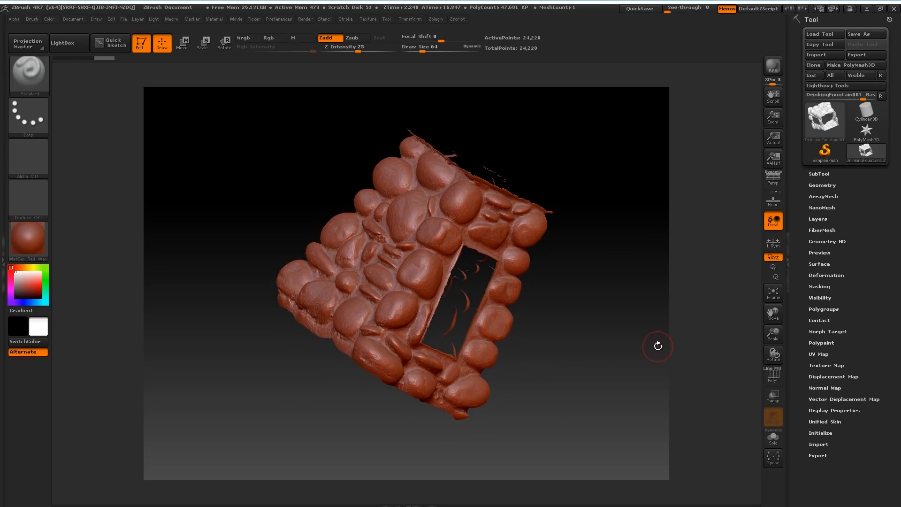
# - Examine the fountain's triangle density with the polyframe display and switch the display off again
pyautogui.click(774, 377)
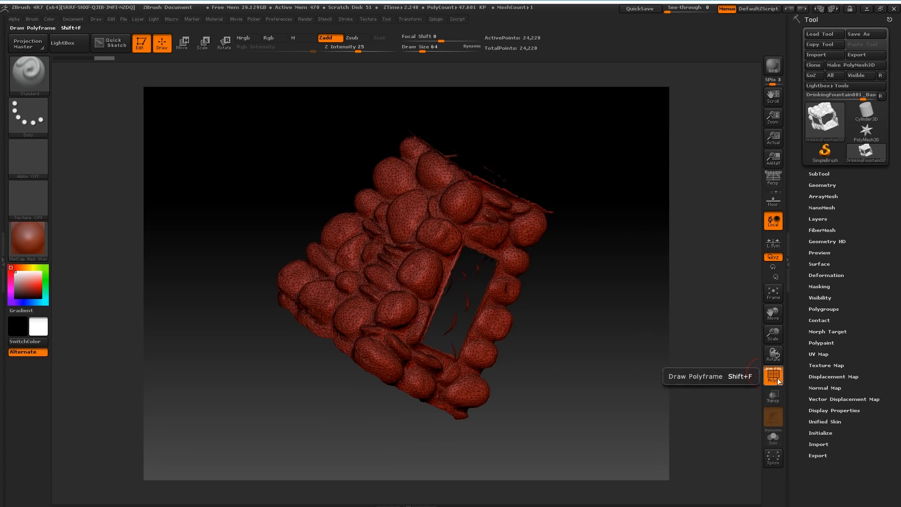
pyautogui.click(777, 378)
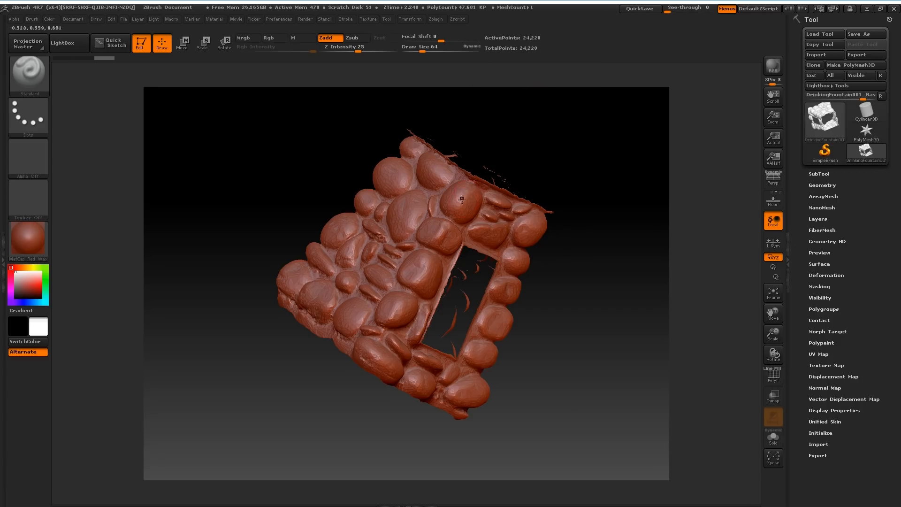
pyautogui.moveTo(571, 261); pyautogui.dragTo(547, 255)
pyautogui.moveTo(477, 294)
pyautogui.mouseDown()
pyautogui.moveTo(529, 311)
pyautogui.moveTo(652, 261)
pyautogui.mouseUp()
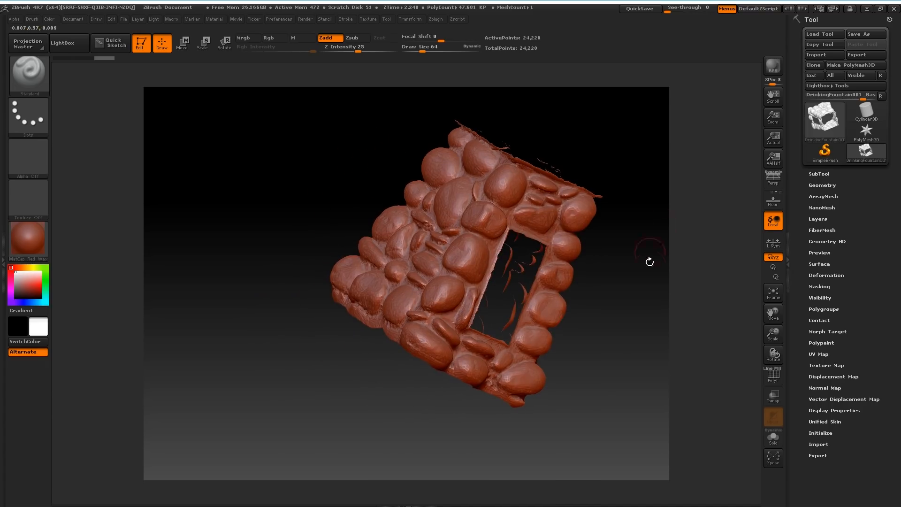
# - Subdivide the fountain mesh three times
pyautogui.press('ctrl')
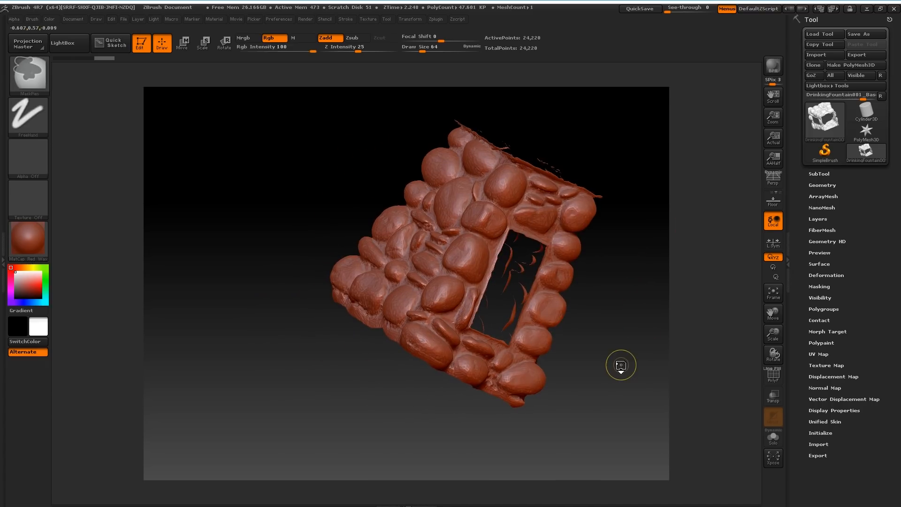
pyautogui.hotkey('ctrl', 'd')
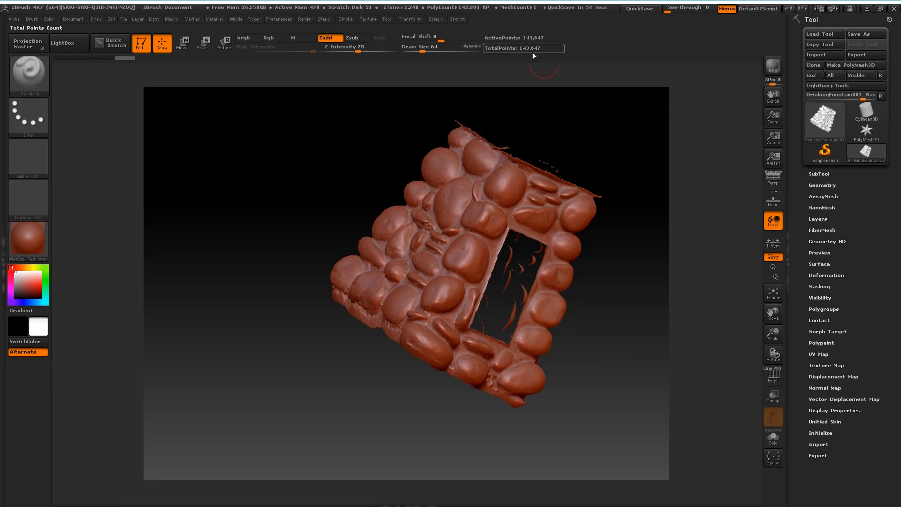
pyautogui.hotkey('ctrl', 'd')
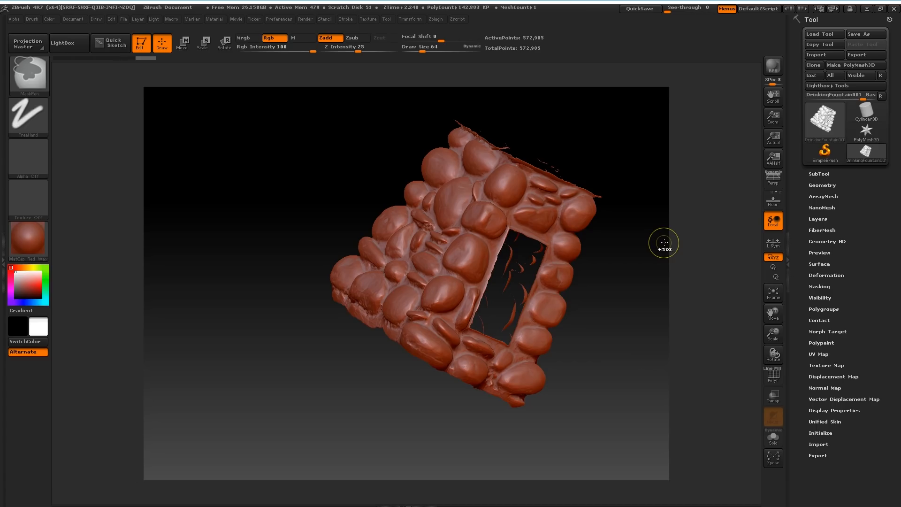
pyautogui.hotkey('ctrl', 'd')
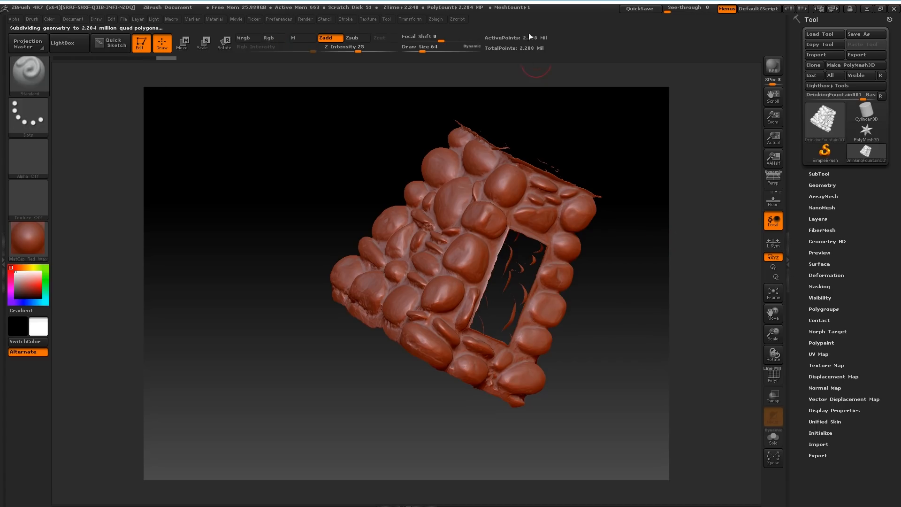
# - Delete the fountain's lower subdivision levels, keeping only the highest one
pyautogui.click(825, 185)
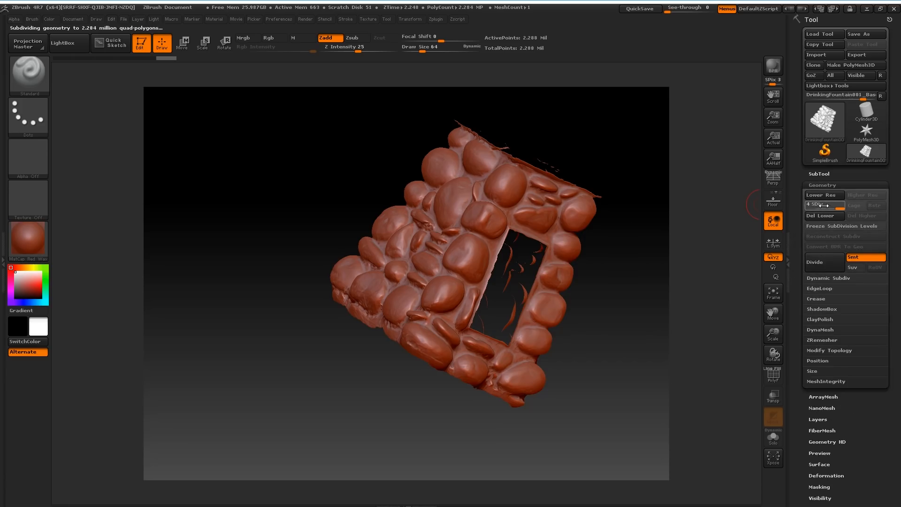
pyautogui.moveTo(831, 206)
pyautogui.mouseDown()
pyautogui.moveTo(810, 202)
pyautogui.moveTo(845, 204)
pyautogui.mouseUp()
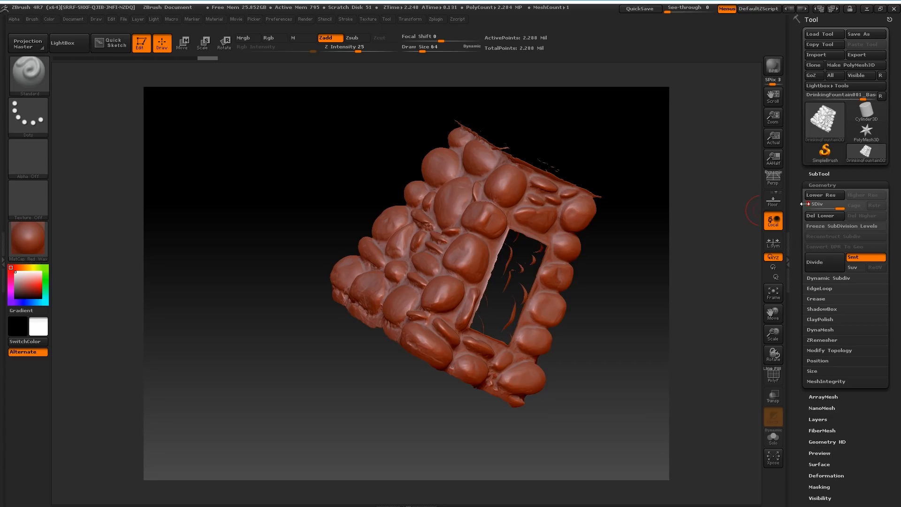
pyautogui.click(826, 225)
pyautogui.moveTo(629, 234); pyautogui.dragTo(452, 180)
pyautogui.moveTo(434, 190)
pyautogui.keyDown('ctrl'); pyautogui.mouseDown(button='right')
pyautogui.moveTo(441, 251)
pyautogui.moveTo(434, 182)
pyautogui.moveTo(424, 191)
pyautogui.mouseUp(button='right'); pyautogui.keyUp('ctrl')
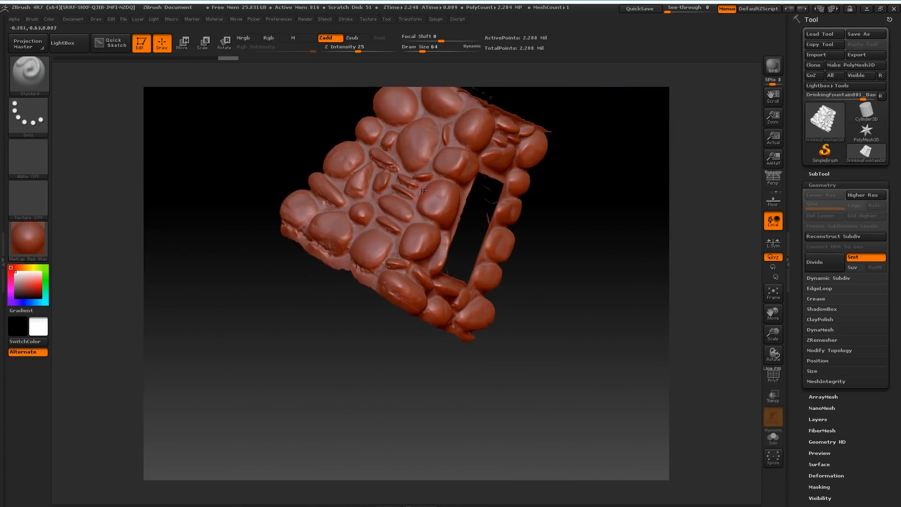
pyautogui.keyDown('alt'); pyautogui.moveTo(424, 202); pyautogui.dragTo(421, 222); pyautogui.keyUp('alt')
pyautogui.keyDown('alt'); pyautogui.moveTo(421, 222); pyautogui.dragTo(440, 266, button='right'); pyautogui.keyUp('alt')
pyautogui.moveTo(592, 281); pyautogui.dragTo(399, 221, button='right')
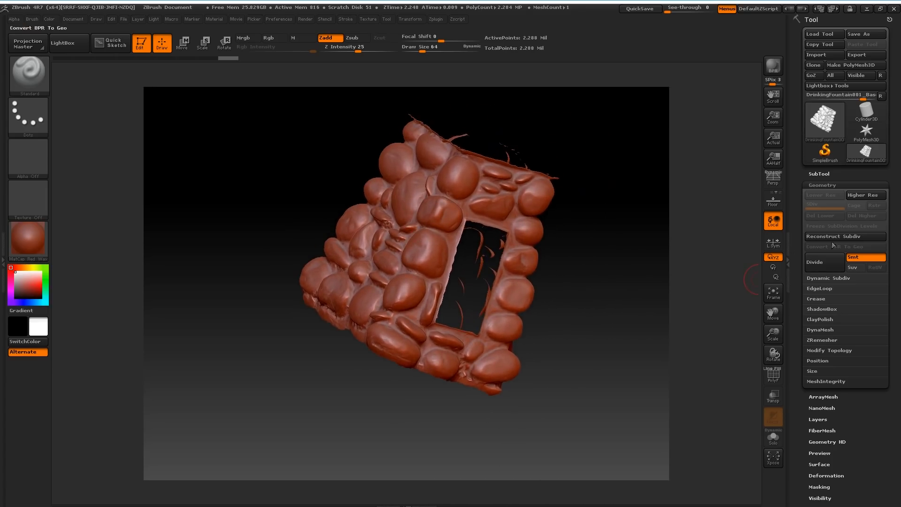
# - Configure ZRemesher with Adapt turned off and a target polygons count of 2.5
pyautogui.click(821, 339)
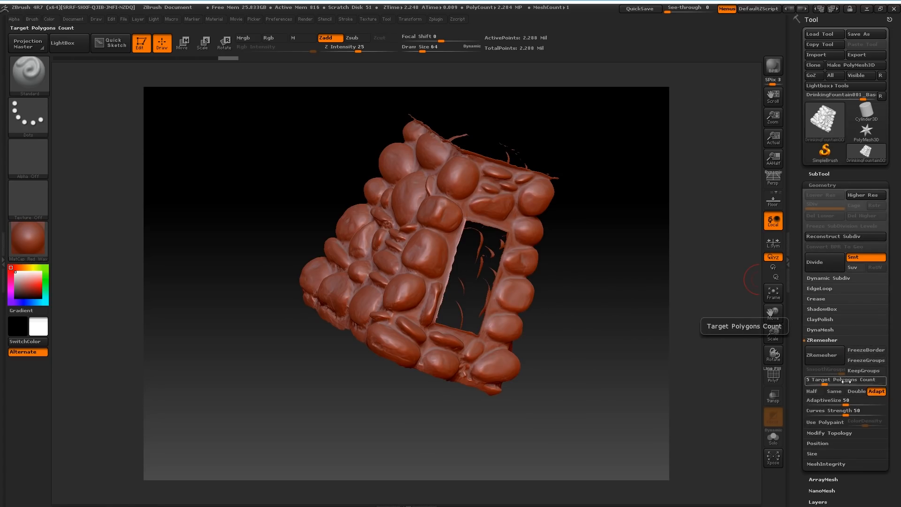
pyautogui.click(818, 380)
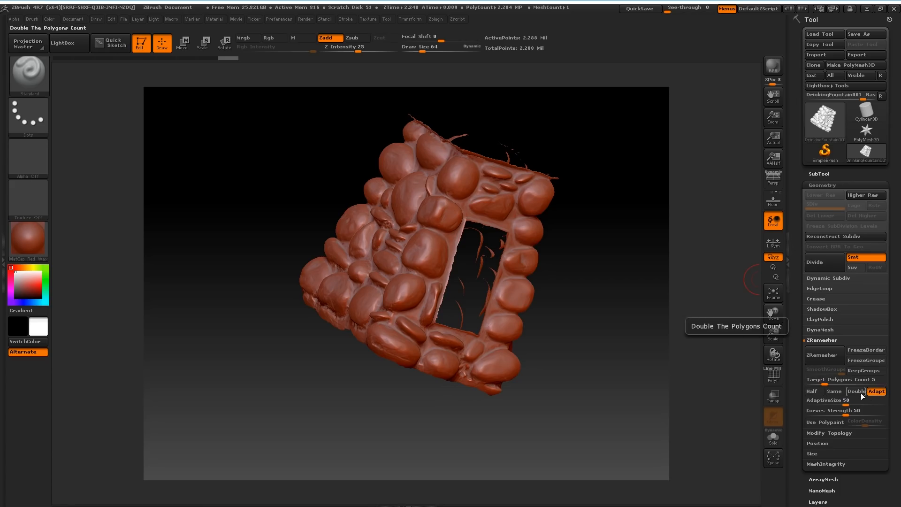
pyautogui.click(876, 392)
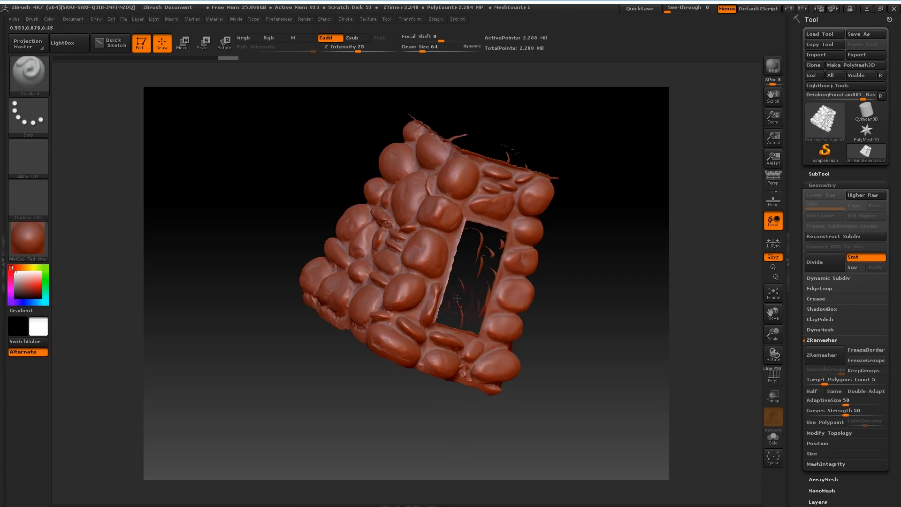
pyautogui.moveTo(288, 215); pyautogui.dragTo(399, 227)
pyautogui.moveTo(507, 235); pyautogui.dragTo(375, 219)
pyautogui.moveTo(573, 278); pyautogui.dragTo(559, 329)
pyautogui.moveTo(415, 252); pyautogui.dragTo(335, 257)
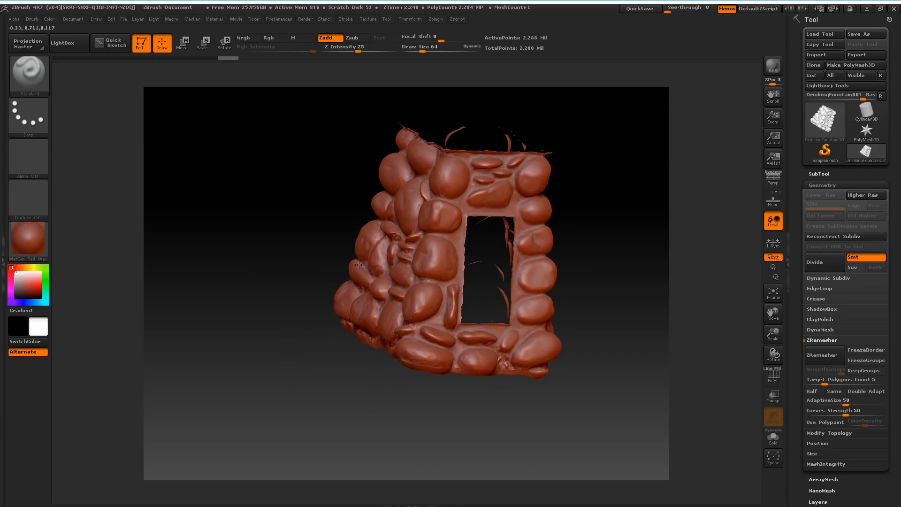
pyautogui.click(841, 381)
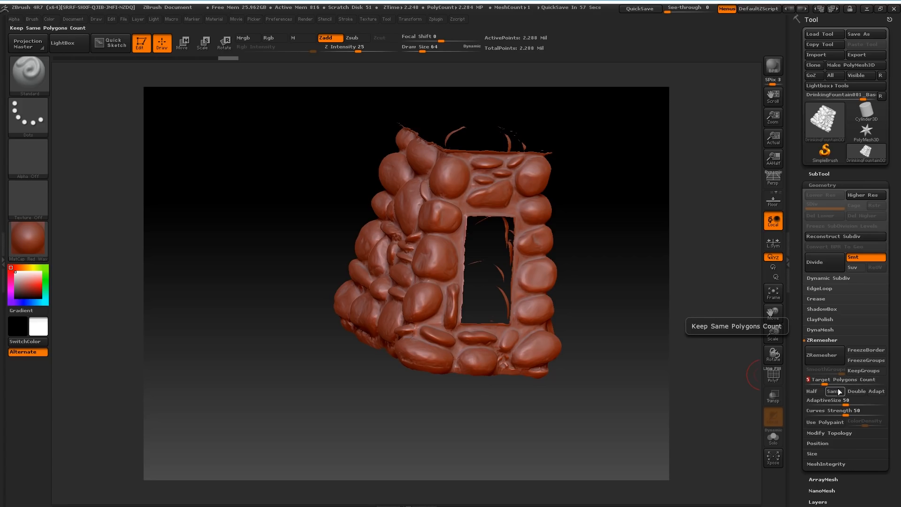
pyautogui.click(838, 392)
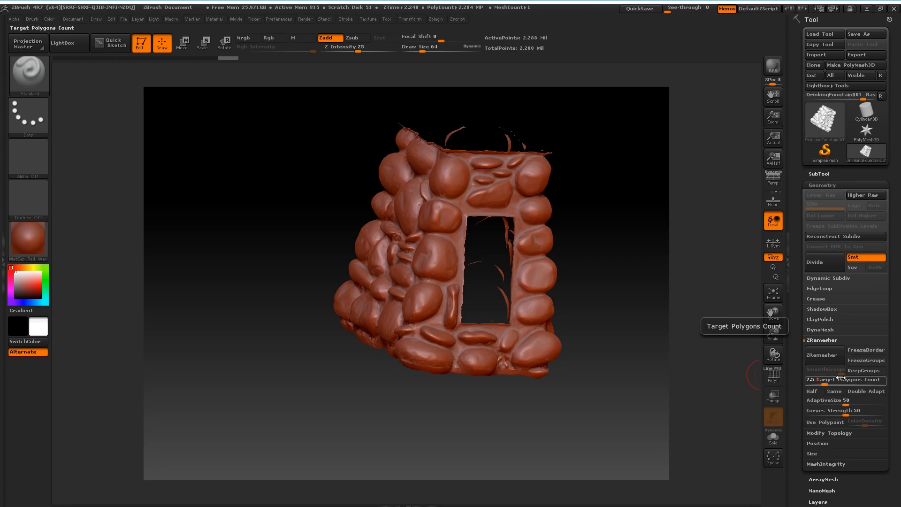
# - Remesh the fountain with ZRemesher and examine the resulting polygons from several sides, both shaded and with polyframe
pyautogui.click(821, 357)
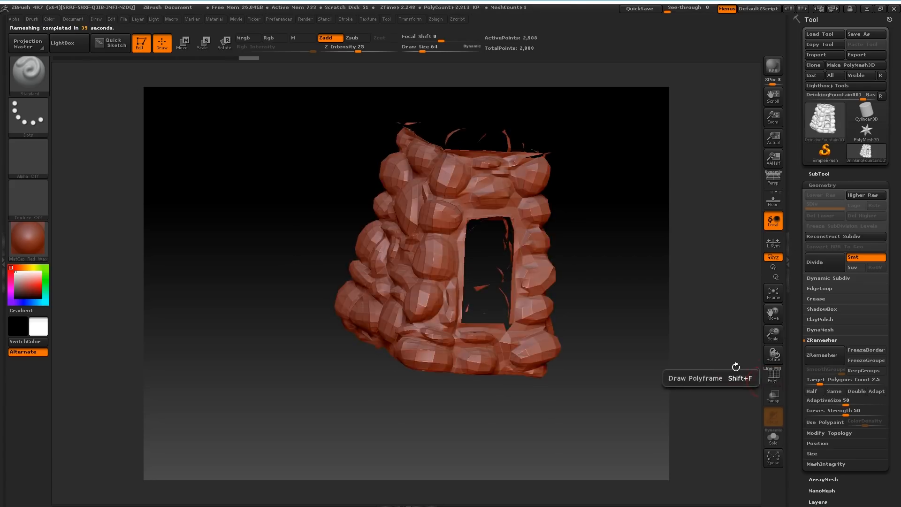
pyautogui.moveTo(349, 237)
pyautogui.mouseDown()
pyautogui.moveTo(297, 253)
pyautogui.moveTo(349, 263)
pyautogui.moveTo(291, 283)
pyautogui.moveTo(311, 265)
pyautogui.moveTo(547, 244)
pyautogui.moveTo(478, 241)
pyautogui.moveTo(498, 246)
pyautogui.moveTo(478, 242)
pyautogui.moveTo(441, 255)
pyautogui.moveTo(505, 241)
pyautogui.moveTo(490, 245)
pyautogui.mouseUp()
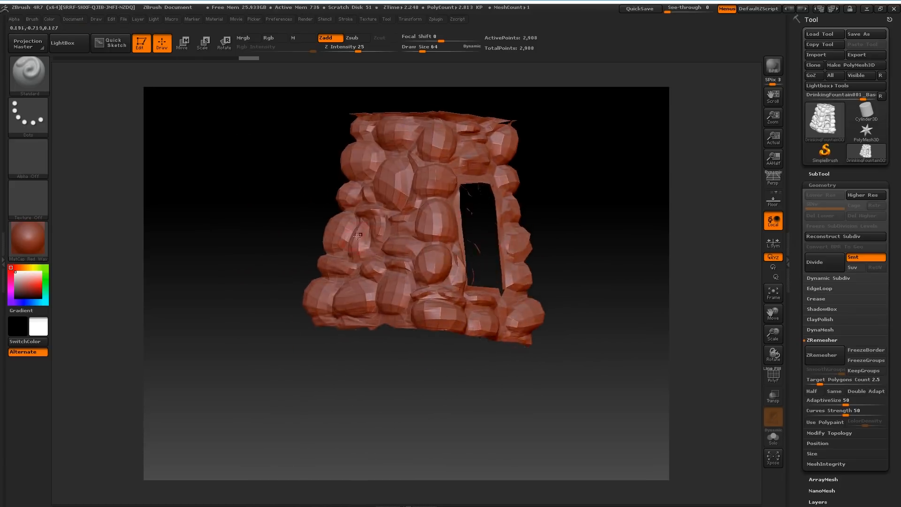
pyautogui.keyDown('ctrl'); pyautogui.moveTo(303, 225); pyautogui.dragTo(304, 236, button='right'); pyautogui.keyUp('ctrl')
pyautogui.moveTo(316, 215)
pyautogui.mouseDown()
pyautogui.moveTo(311, 238)
pyautogui.moveTo(328, 250)
pyautogui.moveTo(317, 267)
pyautogui.mouseUp()
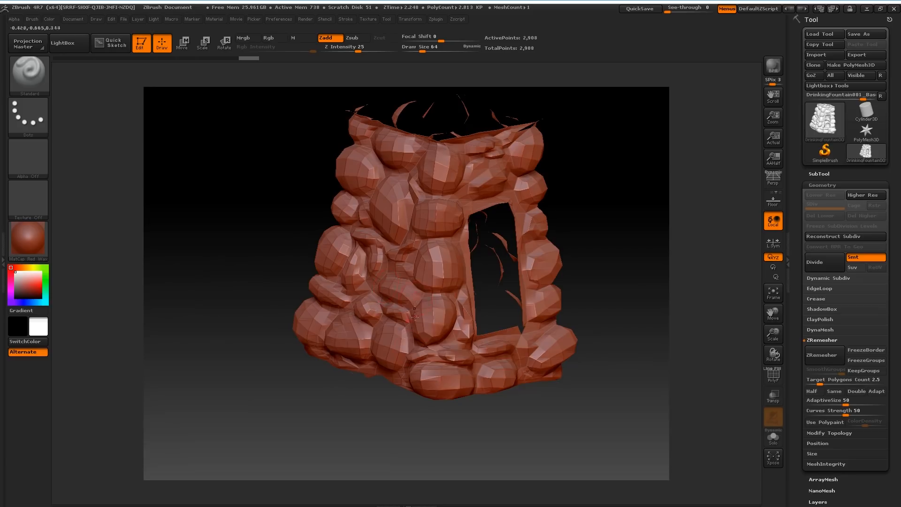
pyautogui.moveTo(555, 393)
pyautogui.mouseDown()
pyautogui.moveTo(575, 378)
pyautogui.moveTo(564, 391)
pyautogui.mouseUp()
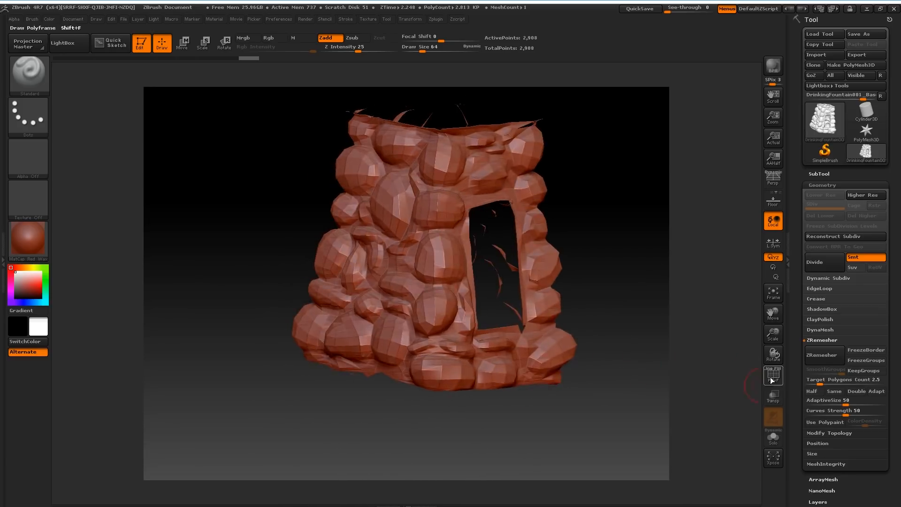
pyautogui.click(772, 380)
pyautogui.moveTo(267, 334)
pyautogui.mouseDown()
pyautogui.moveTo(302, 334)
pyautogui.moveTo(293, 344)
pyautogui.moveTo(553, 316)
pyautogui.moveTo(566, 293)
pyautogui.moveTo(589, 280)
pyautogui.moveTo(583, 326)
pyautogui.moveTo(591, 338)
pyautogui.moveTo(586, 329)
pyautogui.moveTo(584, 346)
pyautogui.moveTo(562, 309)
pyautogui.mouseUp()
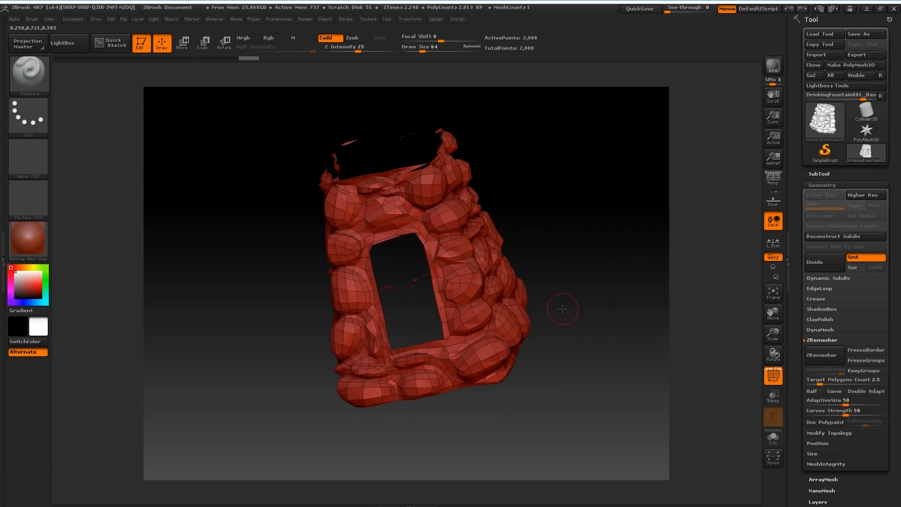
pyautogui.click(772, 376)
# - Rerun ZRemesher on the high-resolution fountain with the target polygons count of 2.5
pyautogui.click(823, 354)
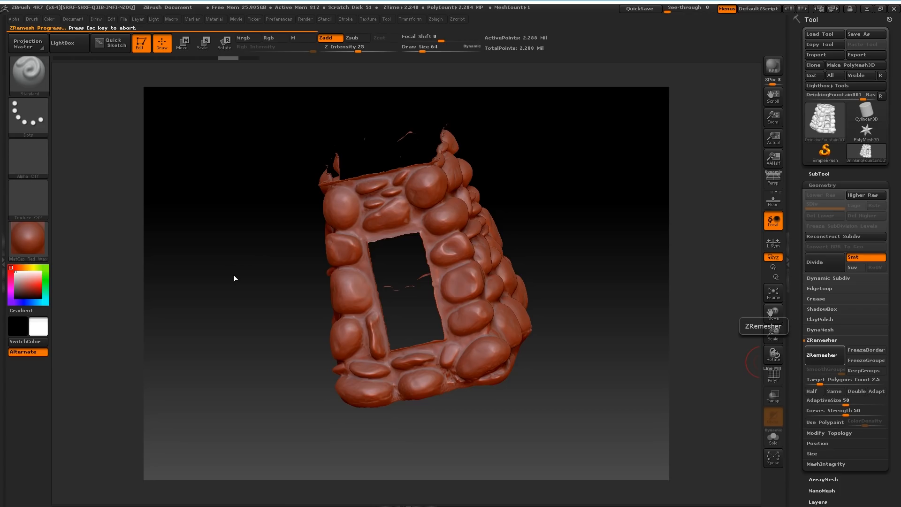
pyautogui.moveTo(234, 274); pyautogui.dragTo(301, 286)
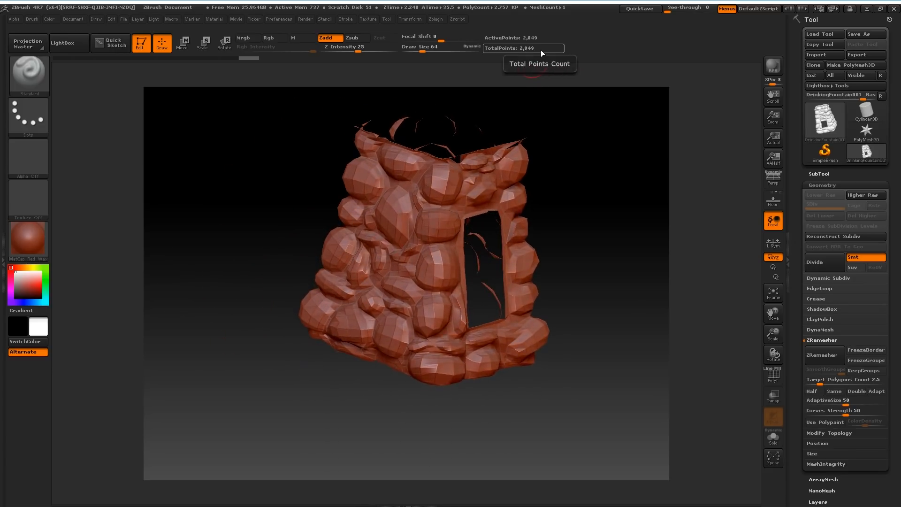
pyautogui.moveTo(539, 132); pyautogui.dragTo(540, 270)
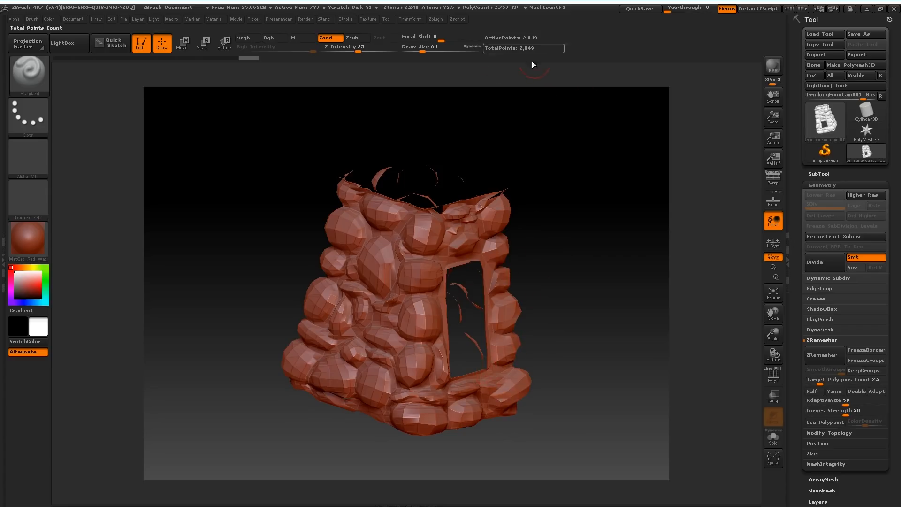
pyautogui.moveTo(579, 278)
pyautogui.mouseDown()
pyautogui.moveTo(635, 264)
pyautogui.moveTo(633, 287)
pyautogui.moveTo(591, 297)
pyautogui.moveTo(563, 282)
pyautogui.moveTo(560, 262)
pyautogui.moveTo(580, 266)
pyautogui.mouseUp()
# - Turn on polyframe and examine the remeshed fountain's topology around the rectangular opening
pyautogui.click(773, 375)
pyautogui.moveTo(554, 302)
pyautogui.mouseDown()
pyautogui.moveTo(558, 277)
pyautogui.moveTo(586, 305)
pyautogui.moveTo(535, 300)
pyautogui.moveTo(547, 333)
pyautogui.moveTo(565, 299)
pyautogui.moveTo(556, 313)
pyautogui.moveTo(566, 307)
pyautogui.mouseUp()
pyautogui.press('space')
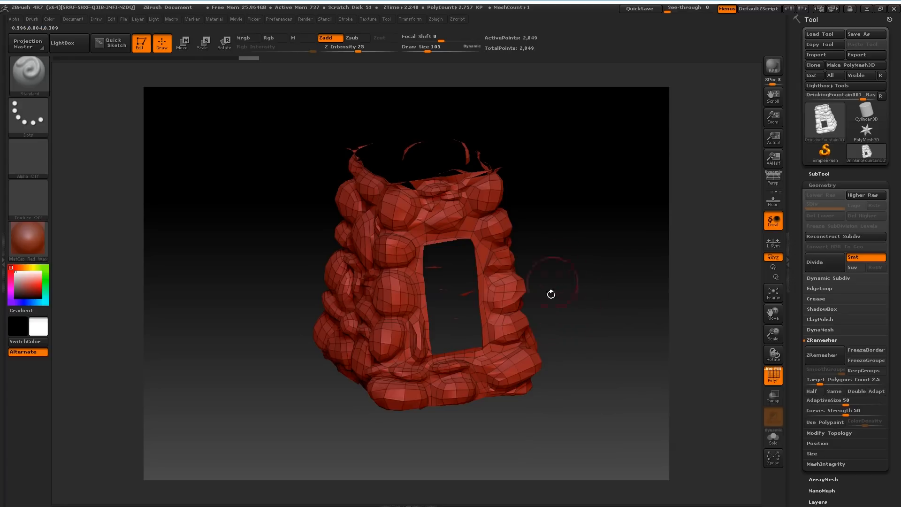
pyautogui.moveTo(570, 341); pyautogui.dragTo(555, 267)
pyautogui.keyDown('alt'); pyautogui.moveTo(455, 170); pyautogui.dragTo(367, 254, button='right'); pyautogui.keyUp('alt')
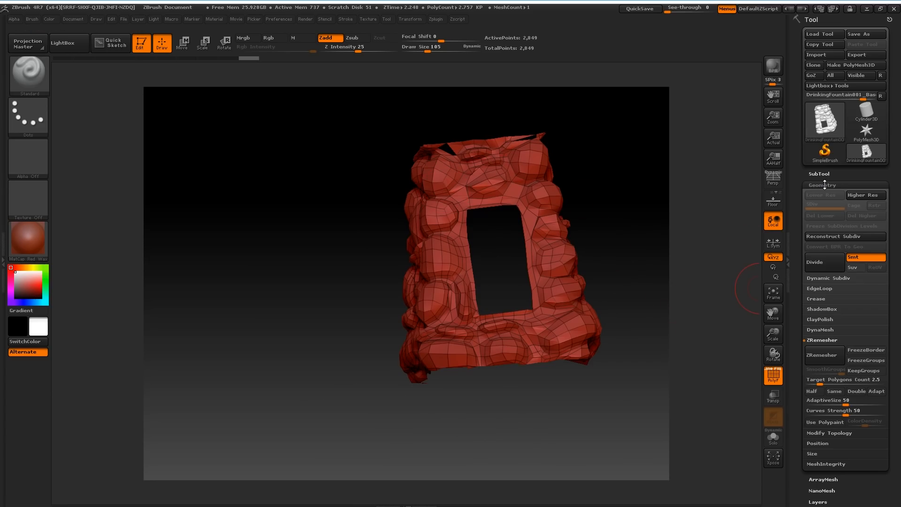
# - Try Close Holes on the remeshed fountain, including its rectangular opening, and undo the fill
pyautogui.click(837, 434)
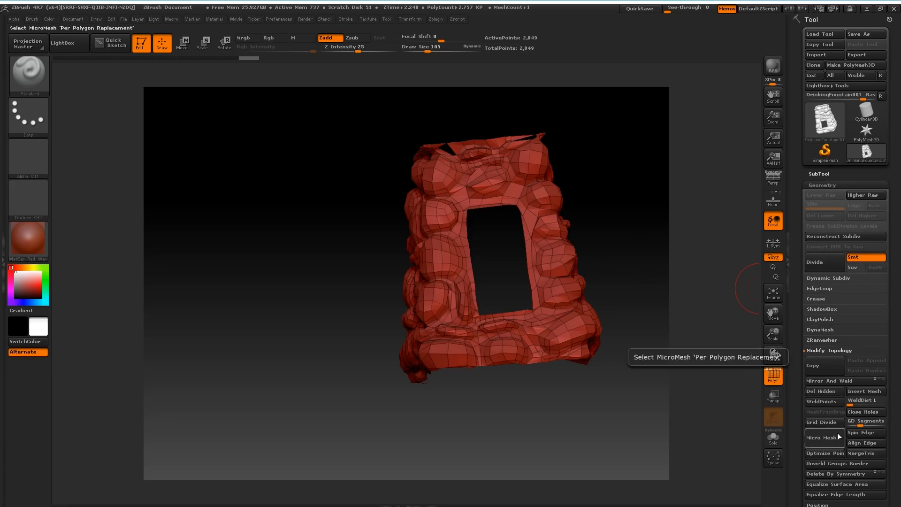
pyautogui.scroll(-2, 848, 266)
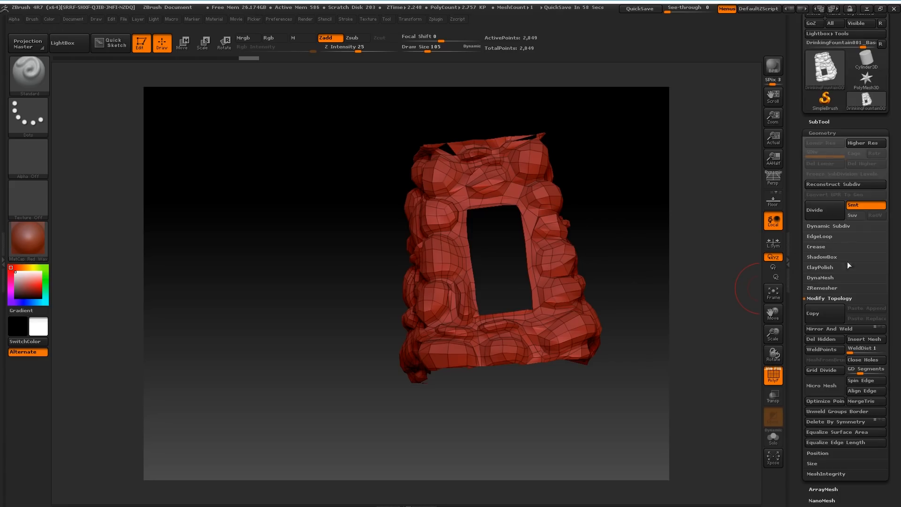
pyautogui.click(866, 360)
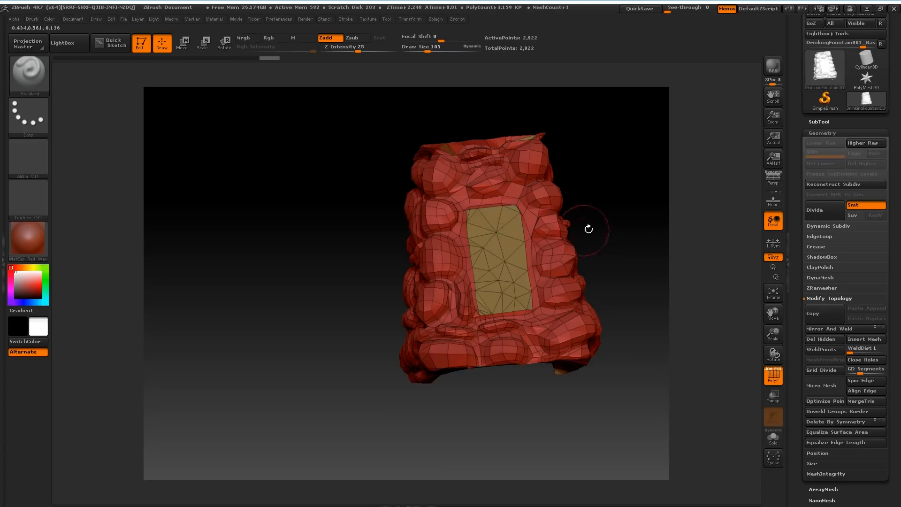
pyautogui.moveTo(574, 240); pyautogui.dragTo(565, 260)
pyautogui.moveTo(565, 260); pyautogui.dragTo(567, 251, button='right')
pyautogui.moveTo(523, 272)
pyautogui.mouseDown(button='right')
pyautogui.moveTo(551, 263)
pyautogui.moveTo(499, 254)
pyautogui.moveTo(501, 290)
pyautogui.moveTo(520, 293)
pyautogui.moveTo(484, 282)
pyautogui.moveTo(505, 227)
pyautogui.moveTo(467, 280)
pyautogui.moveTo(491, 300)
pyautogui.moveTo(478, 279)
pyautogui.moveTo(516, 258)
pyautogui.mouseUp(button='right')
pyautogui.hotkey('ctrl', 'z')
pyautogui.moveTo(495, 294); pyautogui.dragTo(364, 308, button='right')
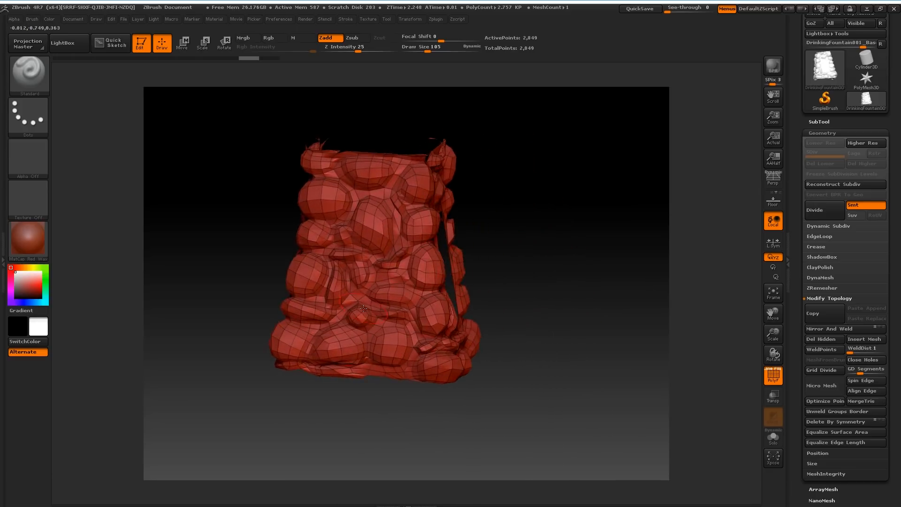
# - Inspect the rock mesh from several angles and check the file formats available for exporting it
pyautogui.moveTo(504, 298); pyautogui.dragTo(470, 285, button='right')
pyautogui.moveTo(512, 261); pyautogui.dragTo(503, 302, button='right')
pyautogui.scroll(3, 840, 141)
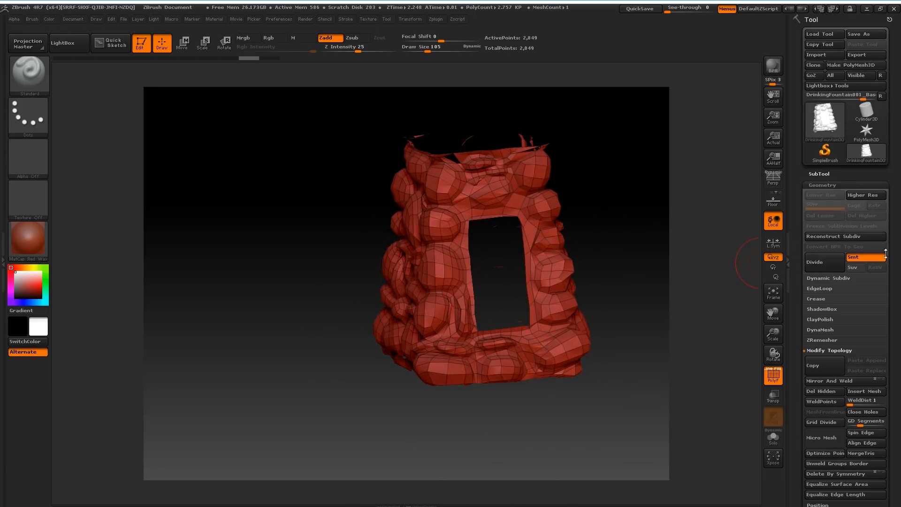
pyautogui.click(863, 55)
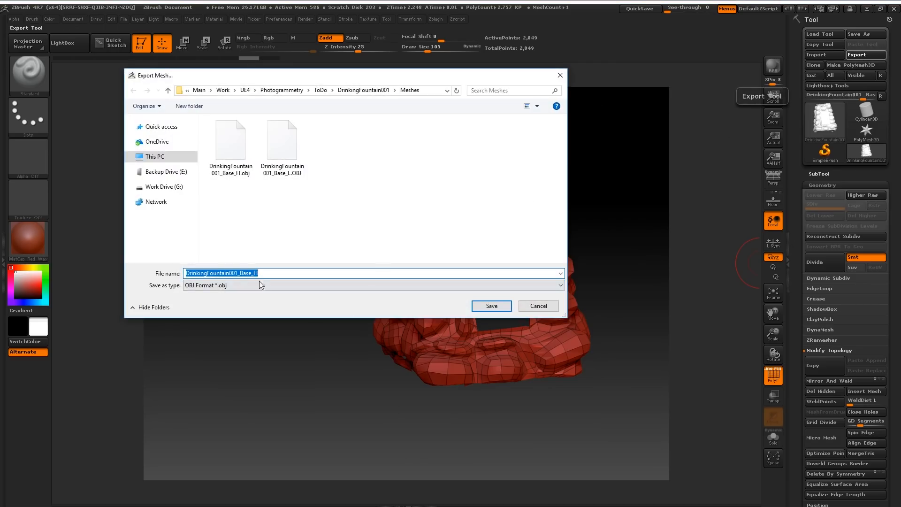
pyautogui.click(262, 286)
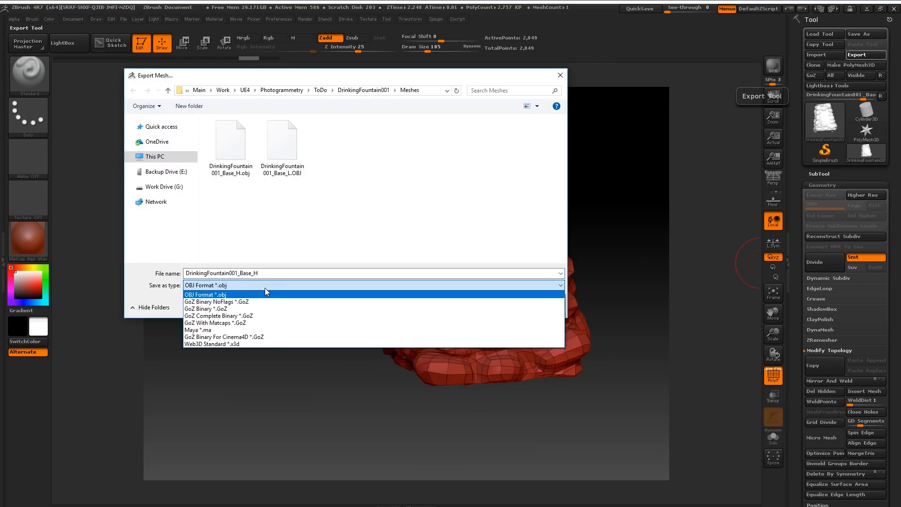
pyautogui.click(265, 288)
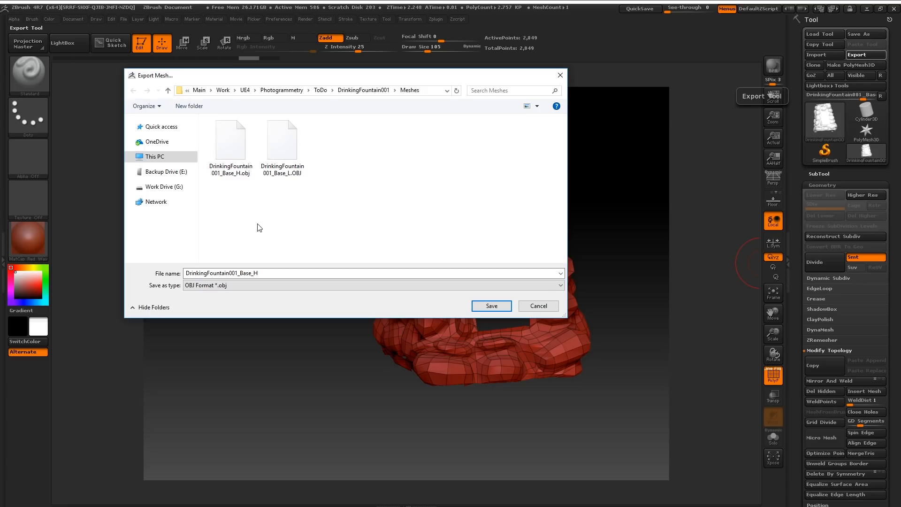
pyautogui.click(538, 306)
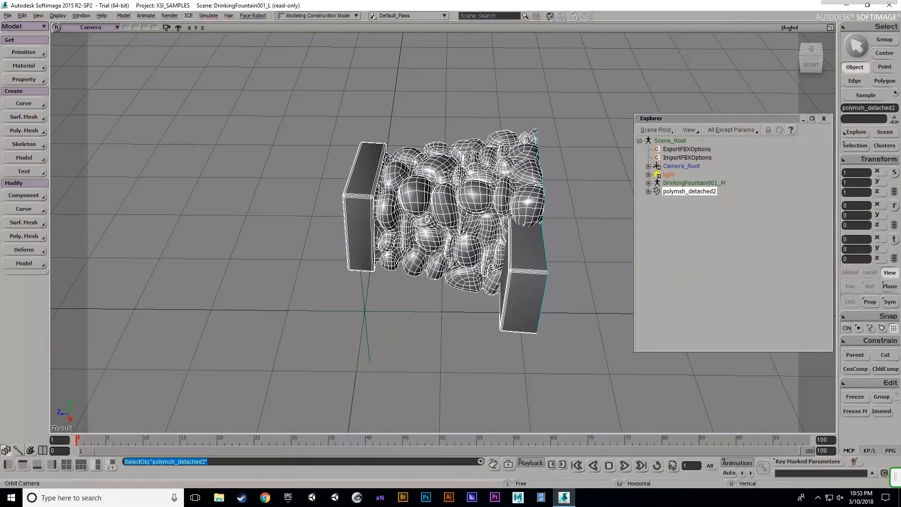
# - Switch to Softimage and examine the polymsh_detached2 fountain mesh from several angles and distances
pyautogui.moveTo(391, 234); pyautogui.dragTo(417, 229)
pyautogui.moveTo(516, 200); pyautogui.dragTo(386, 218)
pyautogui.moveTo(441, 219); pyautogui.dragTo(426, 225)
pyautogui.scroll(-5, 431, 226)
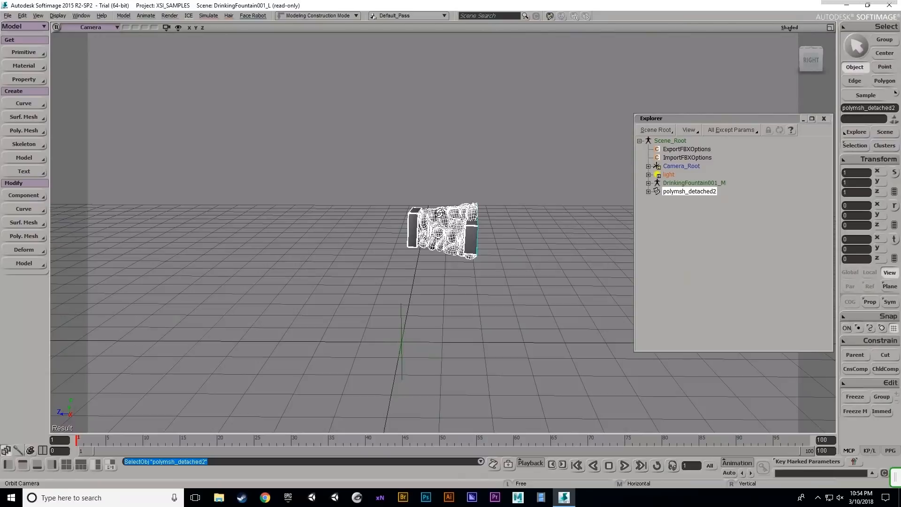
pyautogui.press('f')
pyautogui.moveTo(438, 224); pyautogui.dragTo(442, 245)
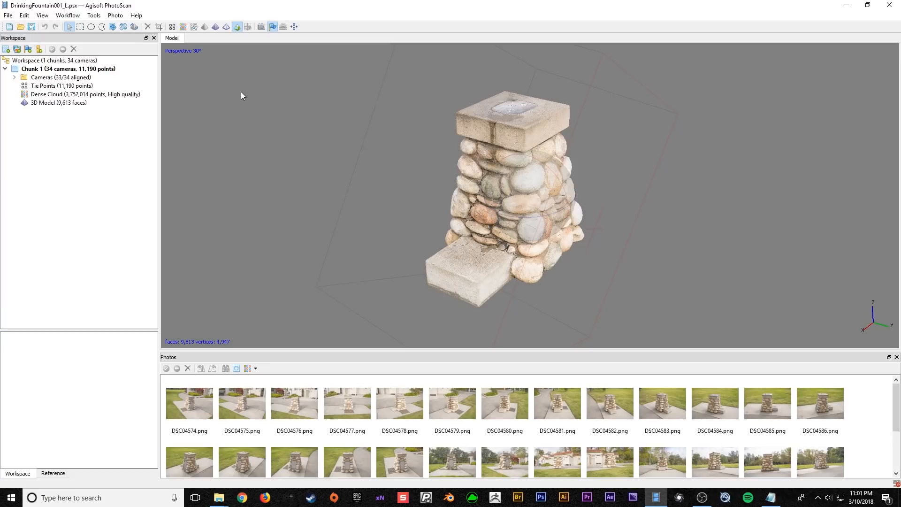
# - Switch to Agisoft PhotoScan and check the mesh import's file selection without importing anything
pyautogui.moveTo(525, 210)
pyautogui.mouseDown()
pyautogui.moveTo(553, 207)
pyautogui.moveTo(538, 208)
pyautogui.mouseUp()
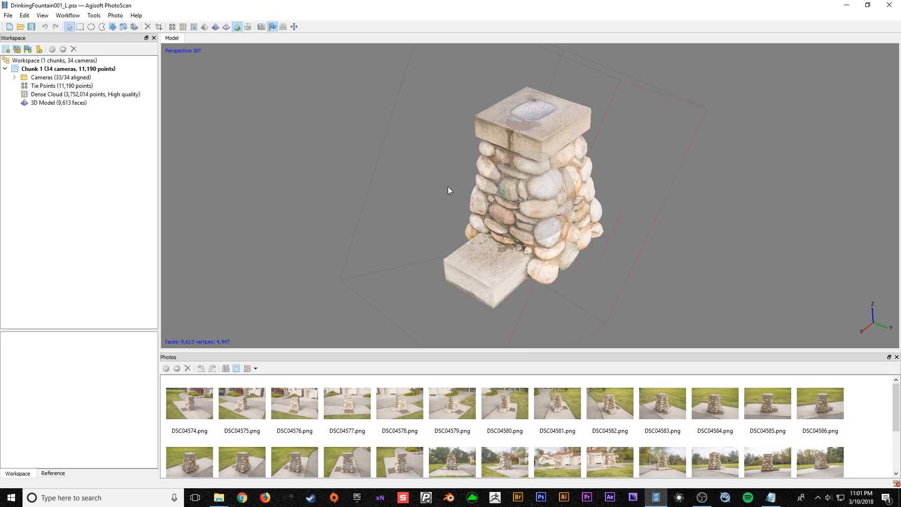
pyautogui.click(94, 15)
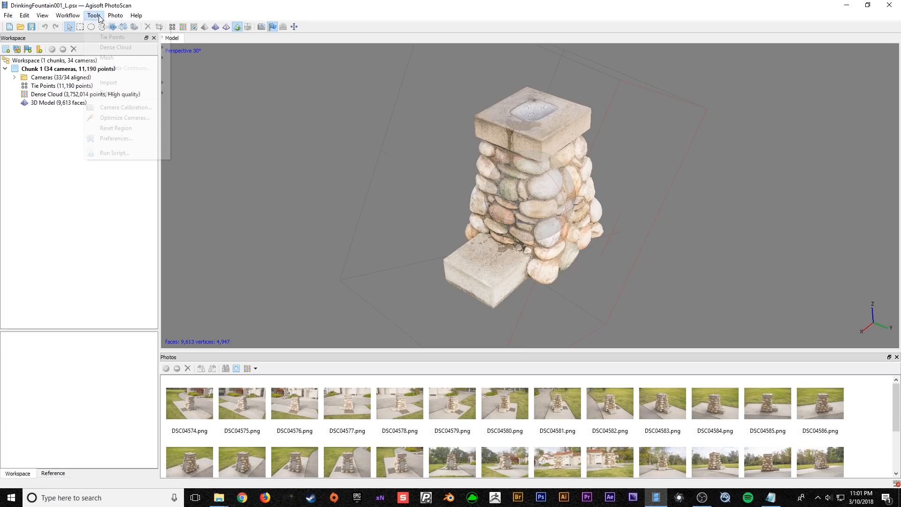
pyautogui.moveTo(133, 86)
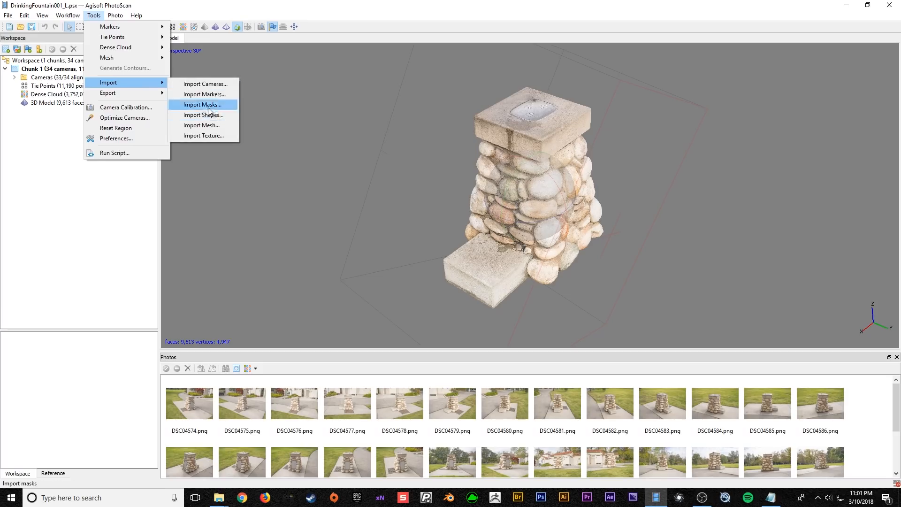
pyautogui.click(209, 125)
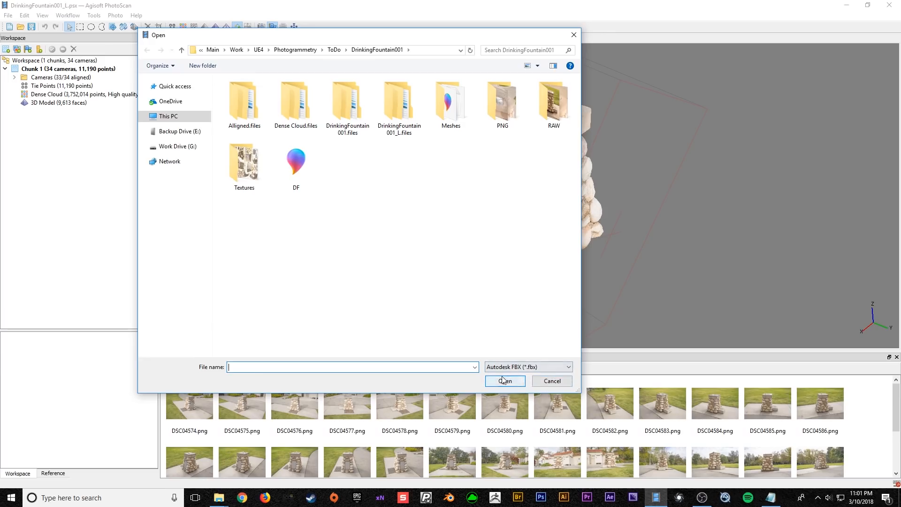
pyautogui.click(552, 380)
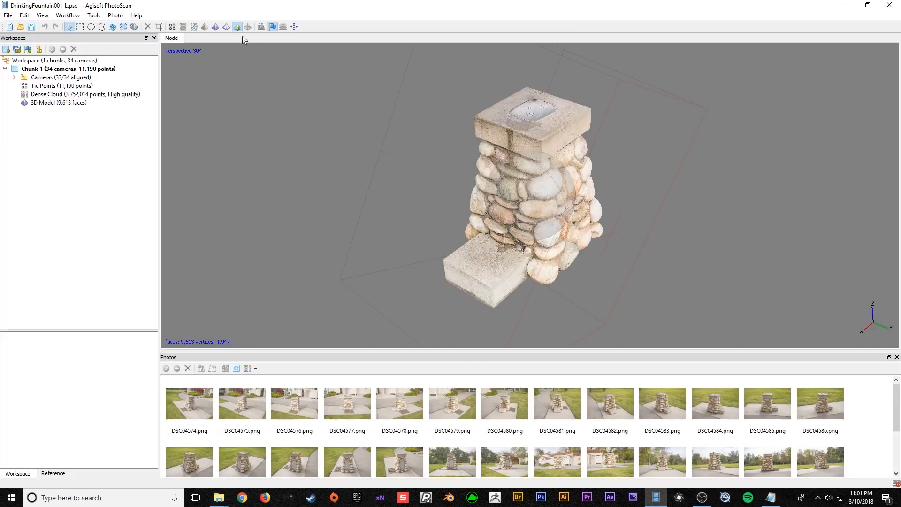
# - Display the fountain model as a wireframe and review the mapping and blending modes offered for building its texture
pyautogui.click(226, 27)
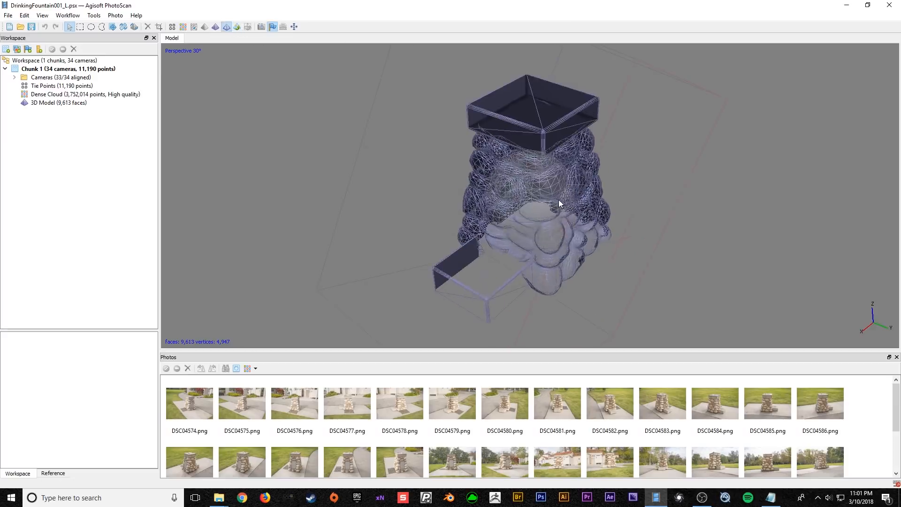
pyautogui.moveTo(550, 220); pyautogui.dragTo(544, 201)
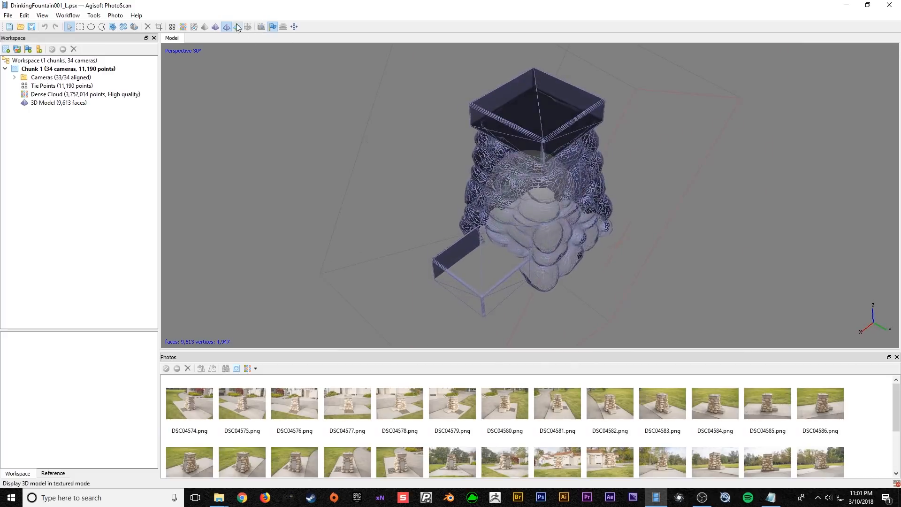
pyautogui.click(70, 16)
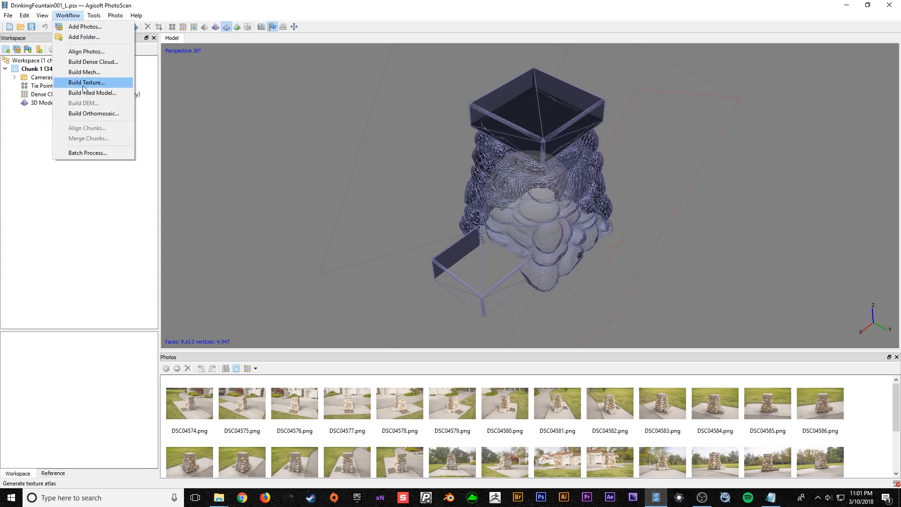
pyautogui.click(78, 82)
pyautogui.moveTo(468, 161); pyautogui.dragTo(383, 126)
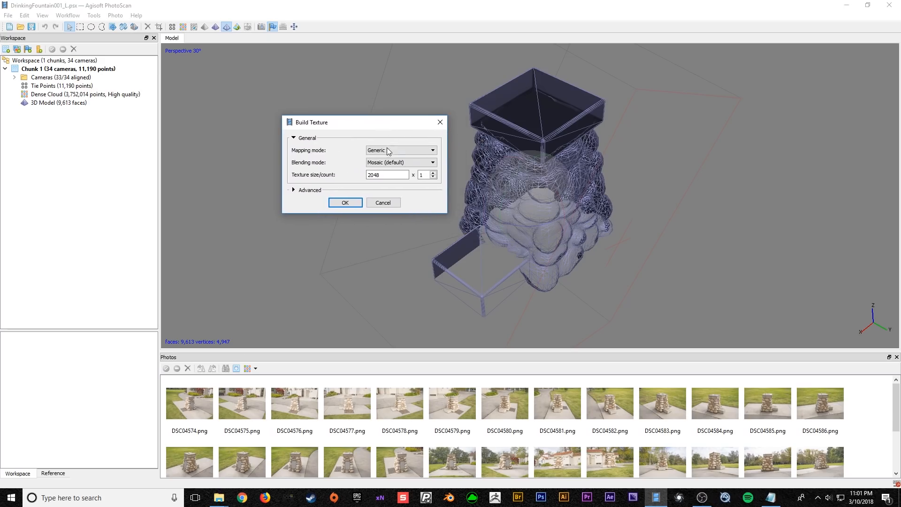
pyautogui.click(411, 162)
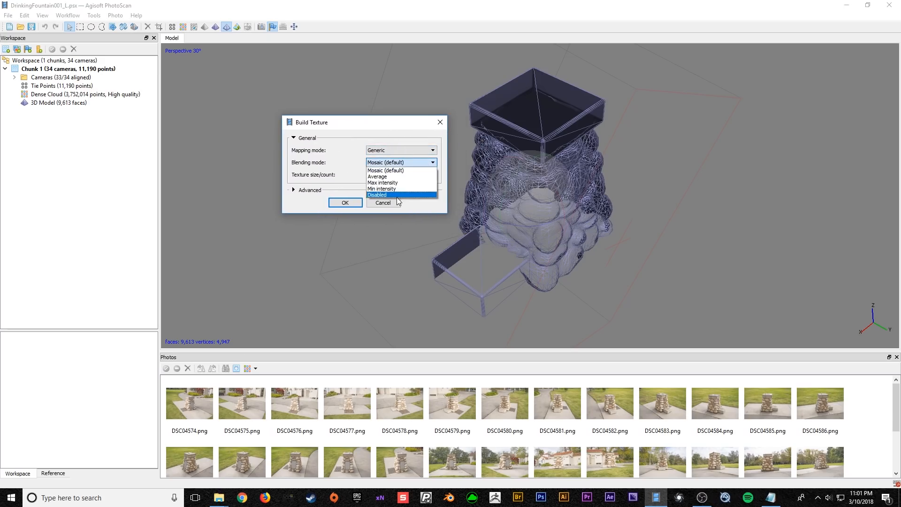
pyautogui.click(394, 125)
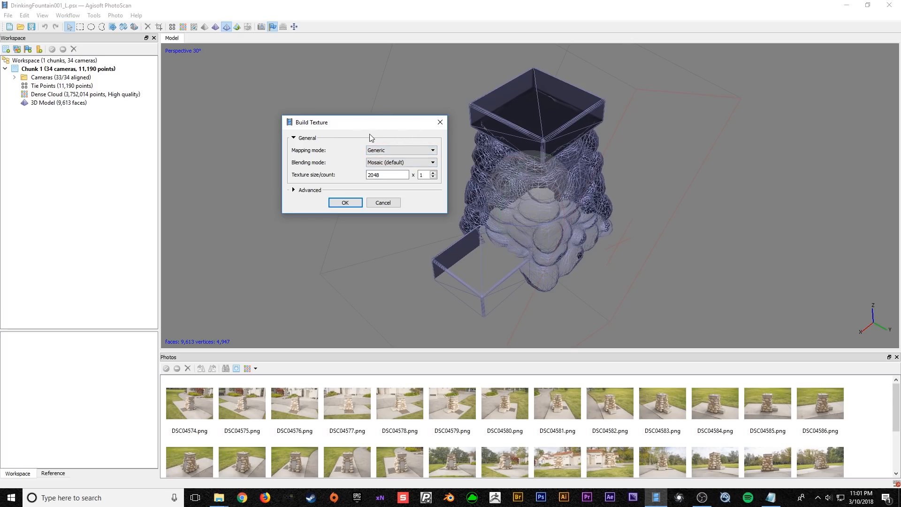
pyautogui.click(428, 153)
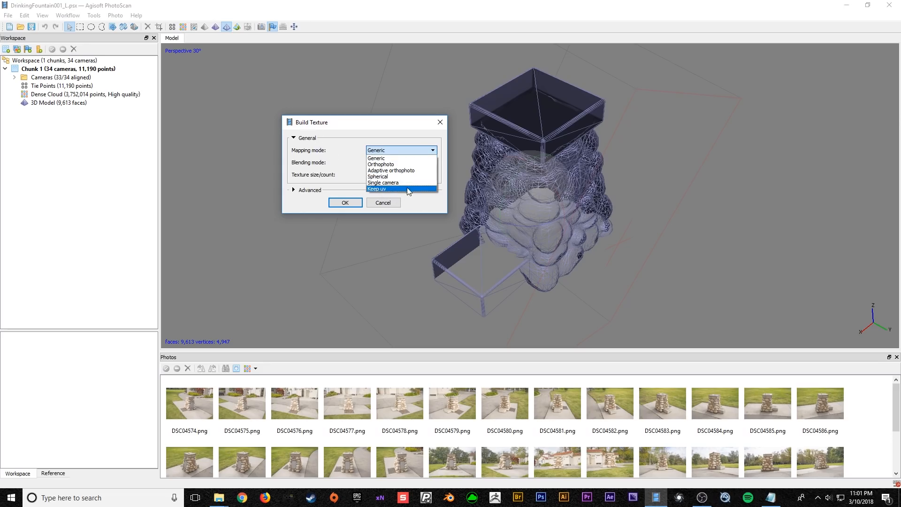
pyautogui.click(383, 123)
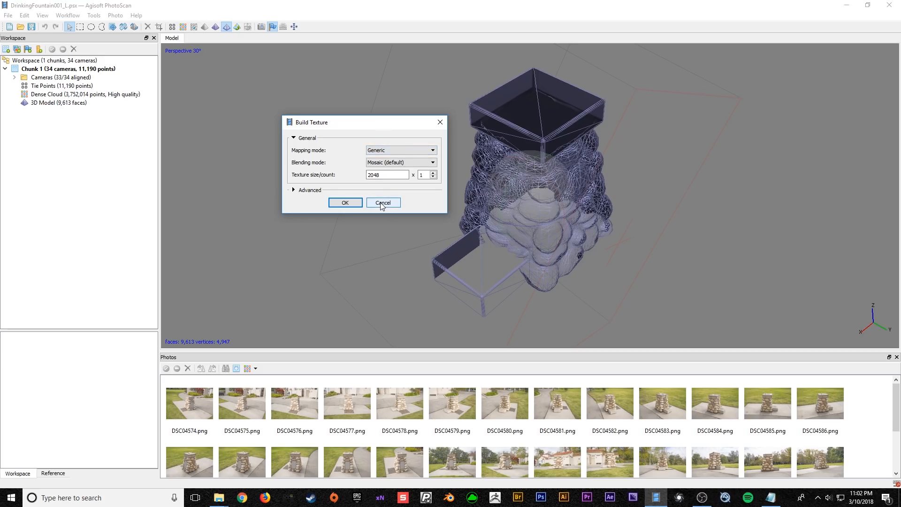
pyautogui.click(440, 122)
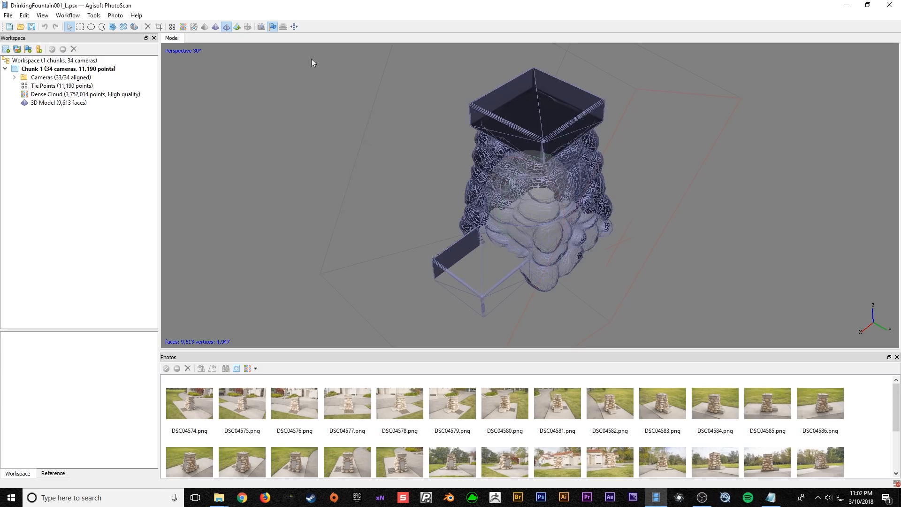
# - Display the fountain model in textured mode and examine the stones and slabs from several angles
pyautogui.click(237, 27)
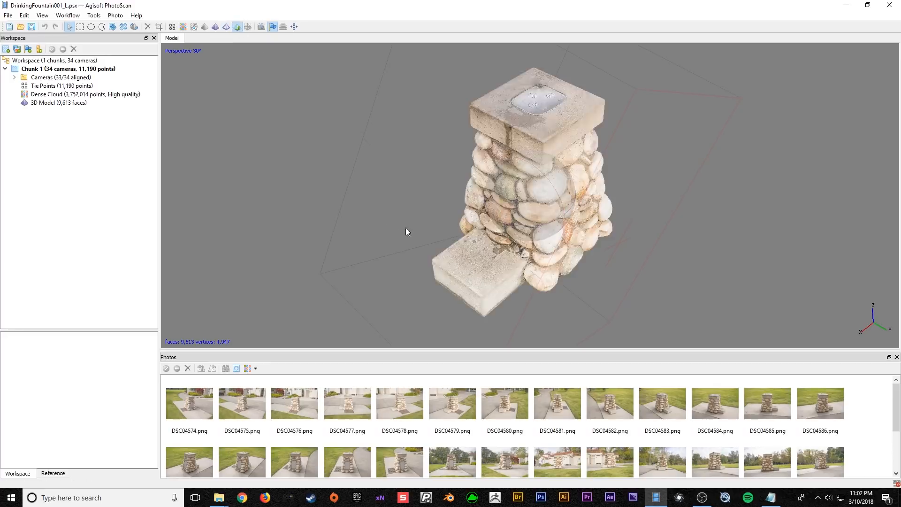
pyautogui.moveTo(539, 210)
pyautogui.mouseDown()
pyautogui.moveTo(546, 188)
pyautogui.moveTo(577, 188)
pyautogui.moveTo(551, 216)
pyautogui.moveTo(523, 207)
pyautogui.moveTo(534, 184)
pyautogui.moveTo(531, 203)
pyautogui.moveTo(554, 201)
pyautogui.moveTo(554, 218)
pyautogui.moveTo(531, 221)
pyautogui.moveTo(534, 201)
pyautogui.moveTo(524, 213)
pyautogui.mouseUp()
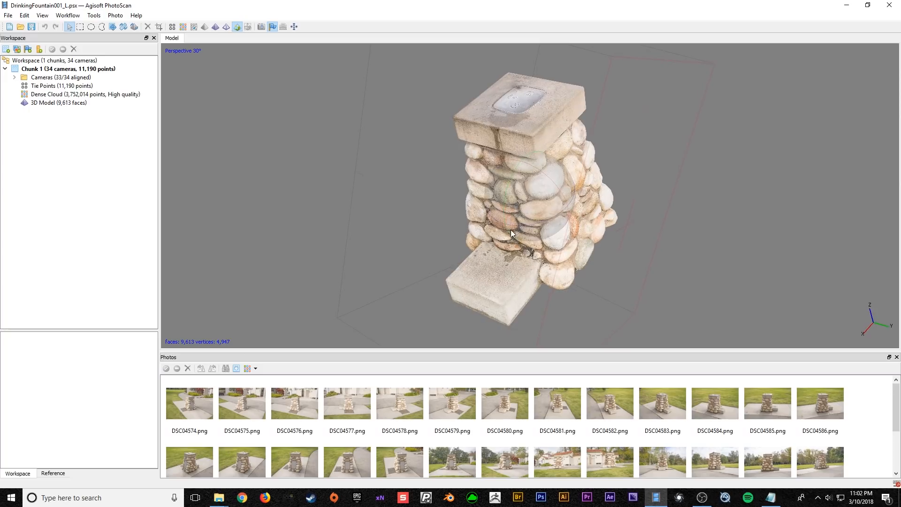
pyautogui.moveTo(552, 216); pyautogui.dragTo(539, 175)
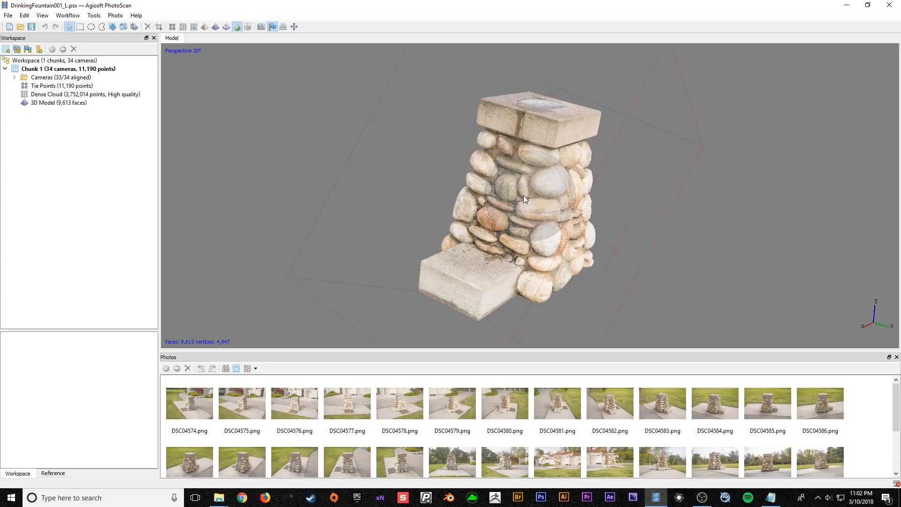
pyautogui.moveTo(550, 183); pyautogui.dragTo(524, 203)
pyautogui.moveTo(506, 171); pyautogui.dragTo(552, 198)
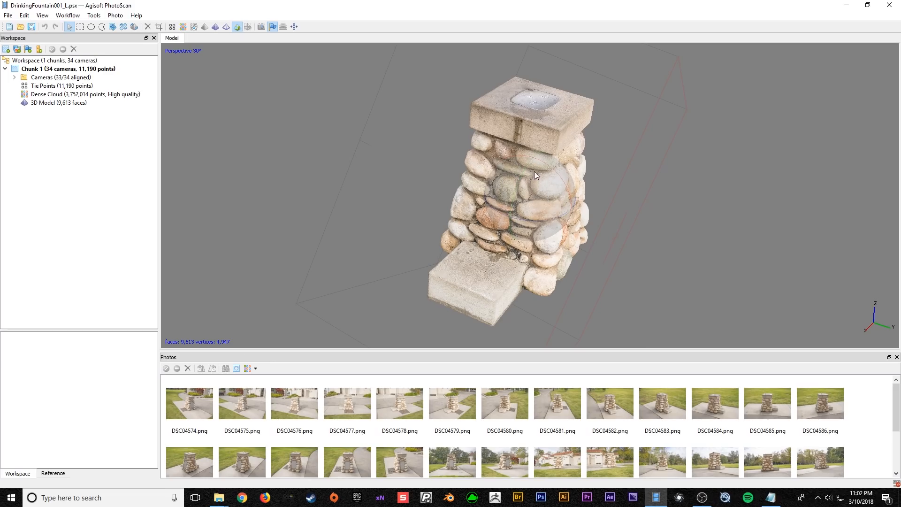
# - Start exporting the fountain model as Autodesk FBX and bring up its export parameters
pyautogui.click(8, 15)
pyautogui.click(69, 92)
pyautogui.click(291, 164)
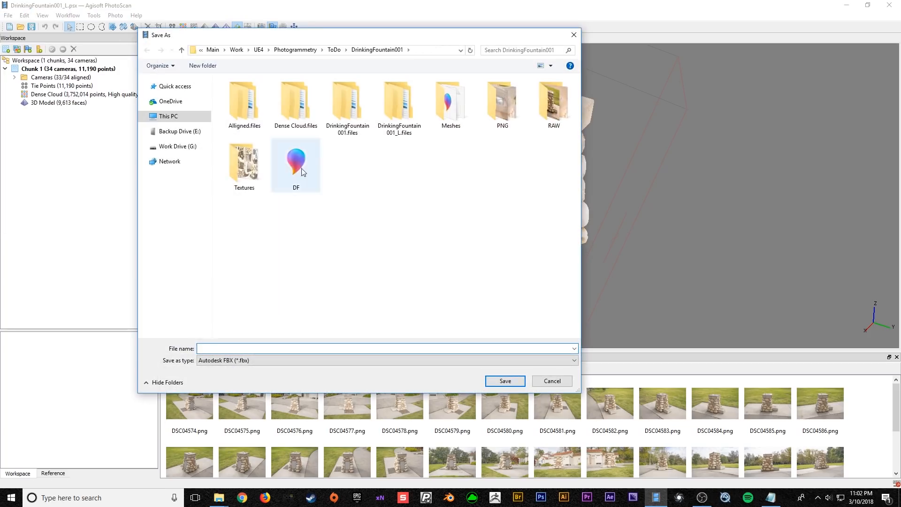
pyautogui.click(505, 380)
pyautogui.click(478, 252)
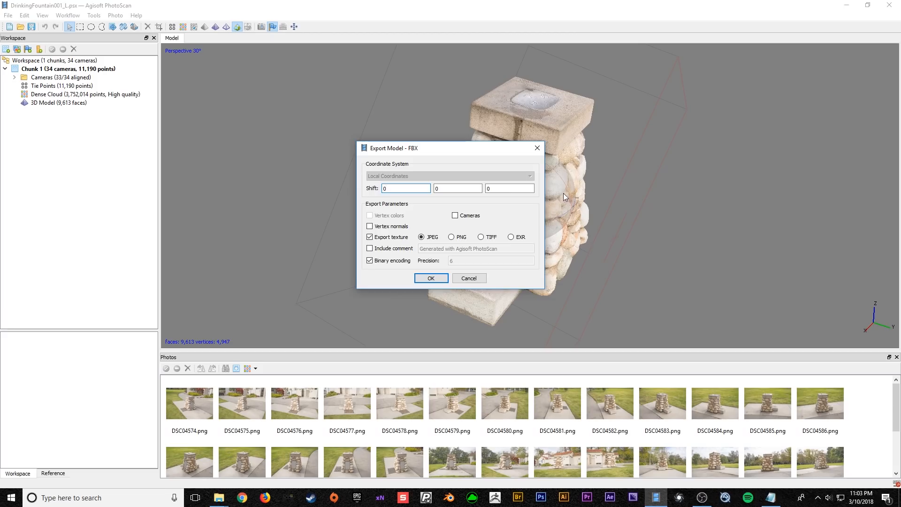
pyautogui.moveTo(425, 148); pyautogui.dragTo(302, 106)
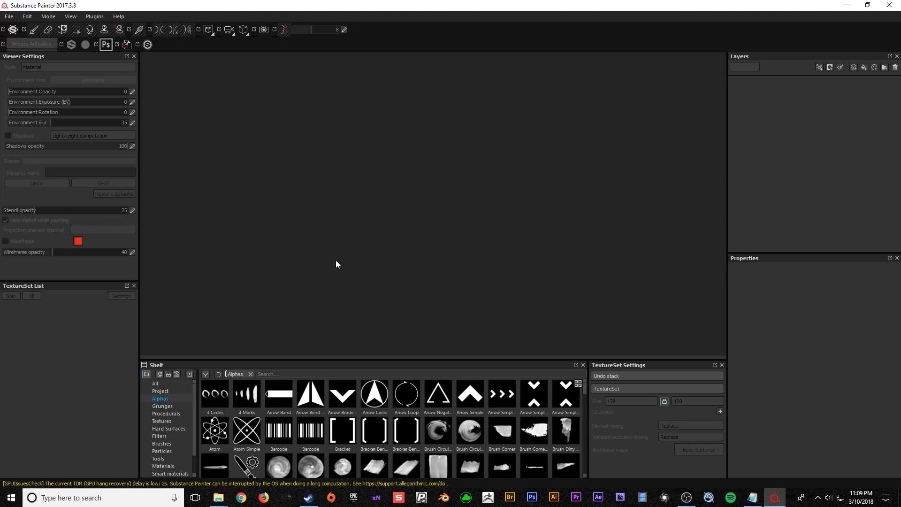
# - Switch to Substance Painter, start a new project and select DrinkingFountain001_L.fbx as its mesh
pyautogui.moveTo(589, 411); pyautogui.dragTo(620, 416)
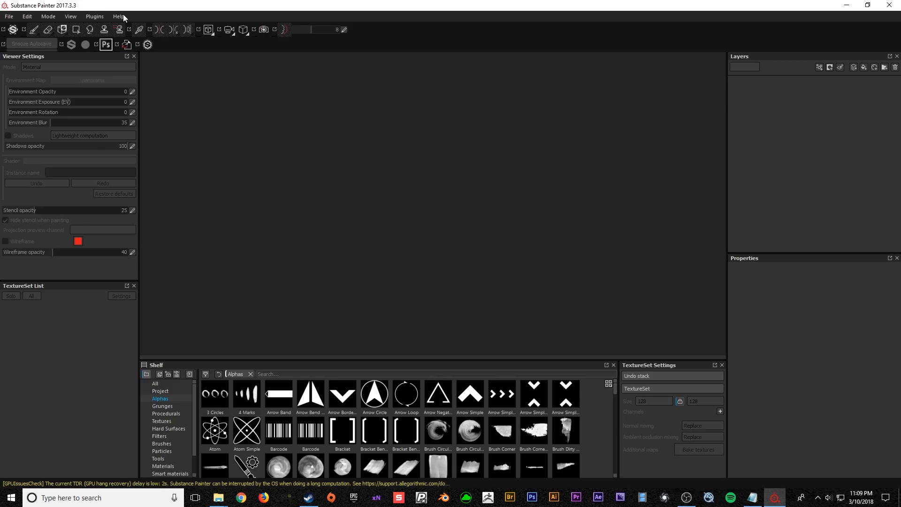
pyautogui.click(8, 16)
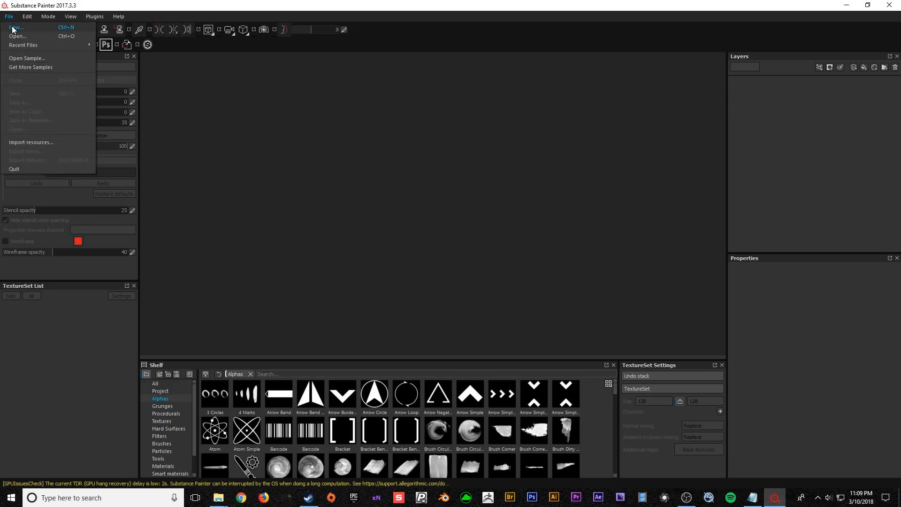
pyautogui.click(16, 27)
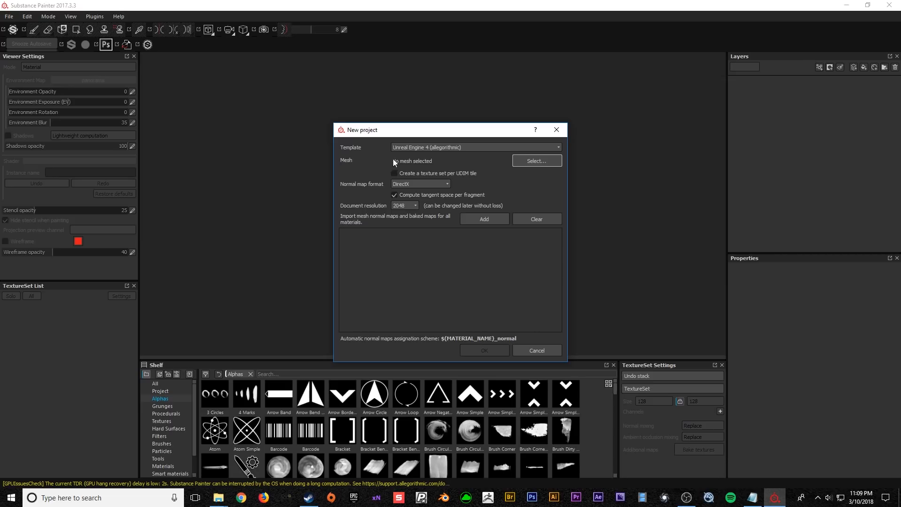
pyautogui.click(514, 164)
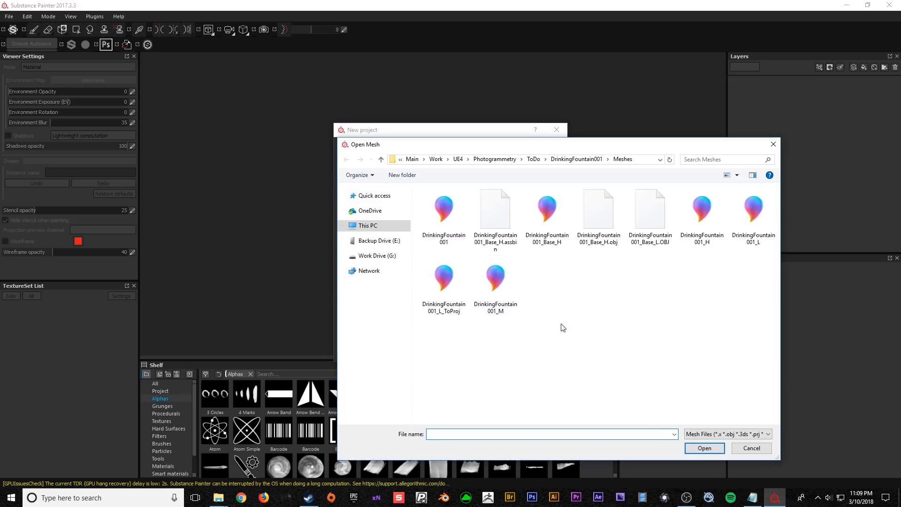
pyautogui.moveTo(588, 144); pyautogui.dragTo(530, 108)
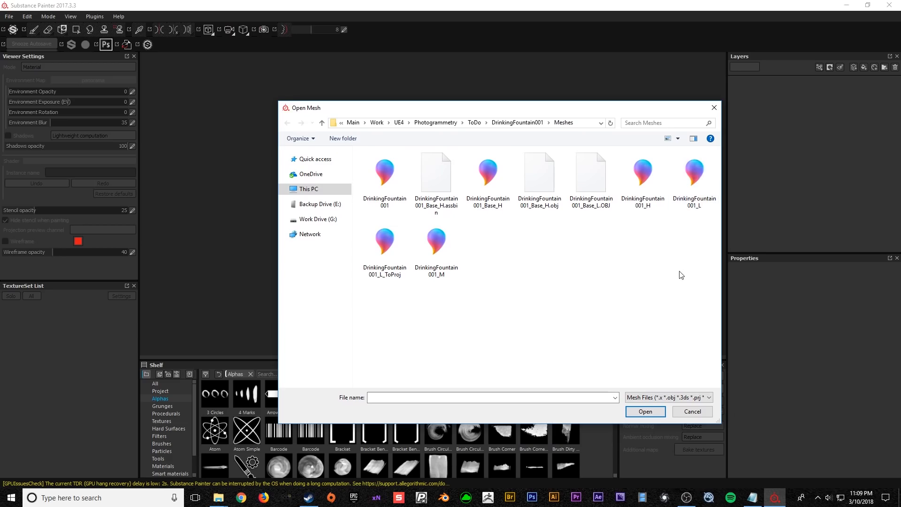
pyautogui.click(698, 175)
pyautogui.doubleClick(684, 171)
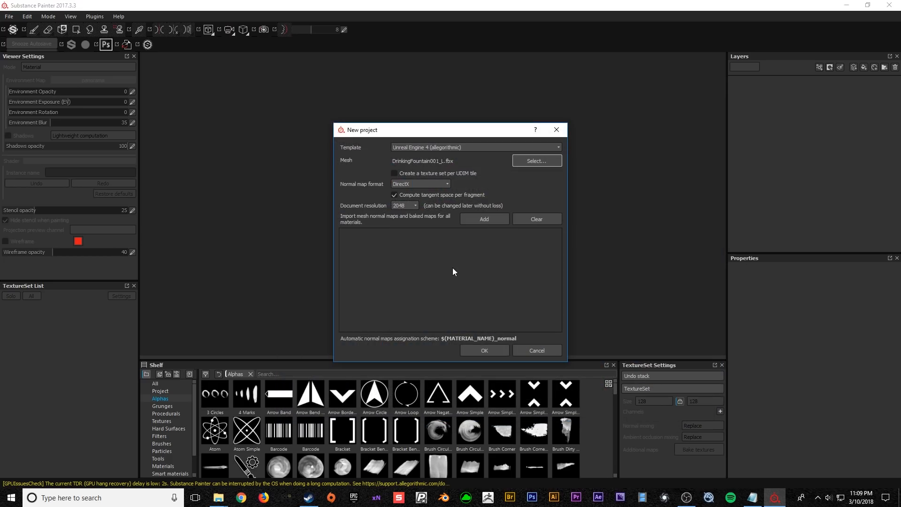
# - Add the DrinkingFountain001_Albedo image from the DrinkingFountain001 Textures folder to the new project's imported maps
pyautogui.click(490, 219)
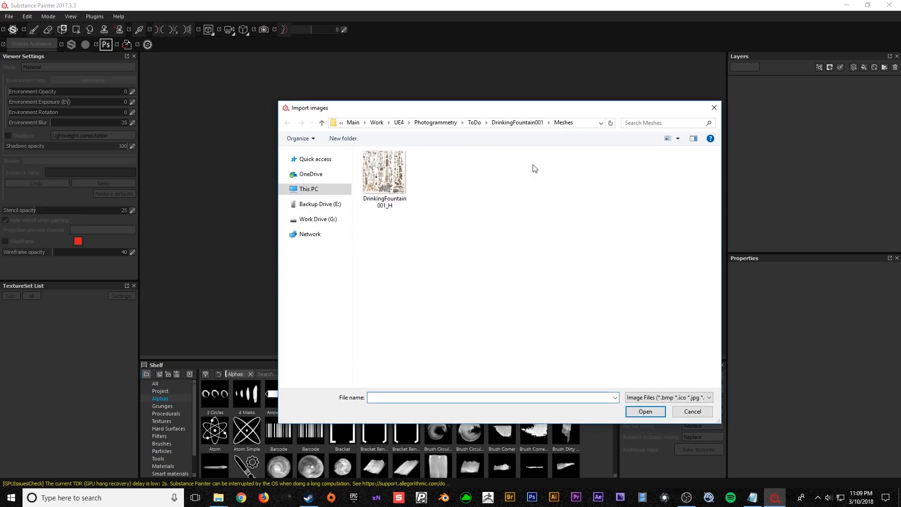
pyautogui.click(527, 121)
pyautogui.doubleClick(636, 173)
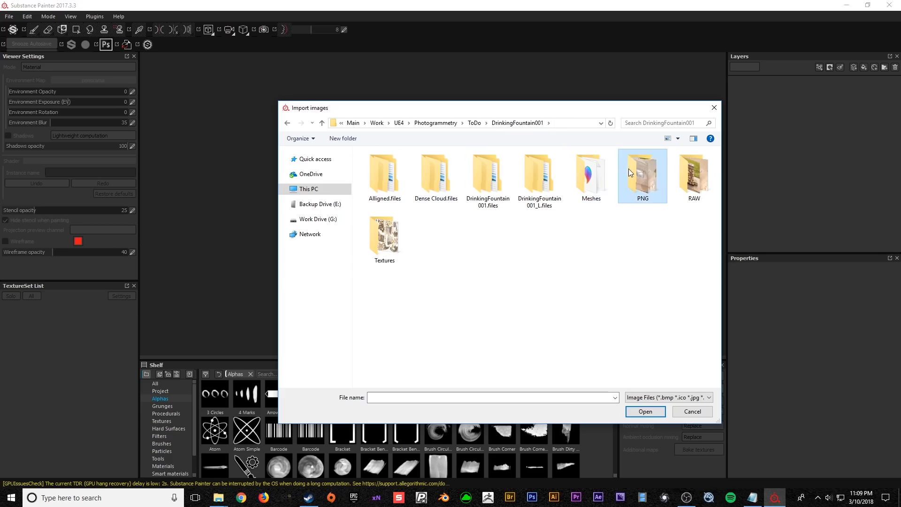
pyautogui.click(519, 123)
pyautogui.doubleClick(384, 232)
pyautogui.doubleClick(383, 174)
pyautogui.click(403, 207)
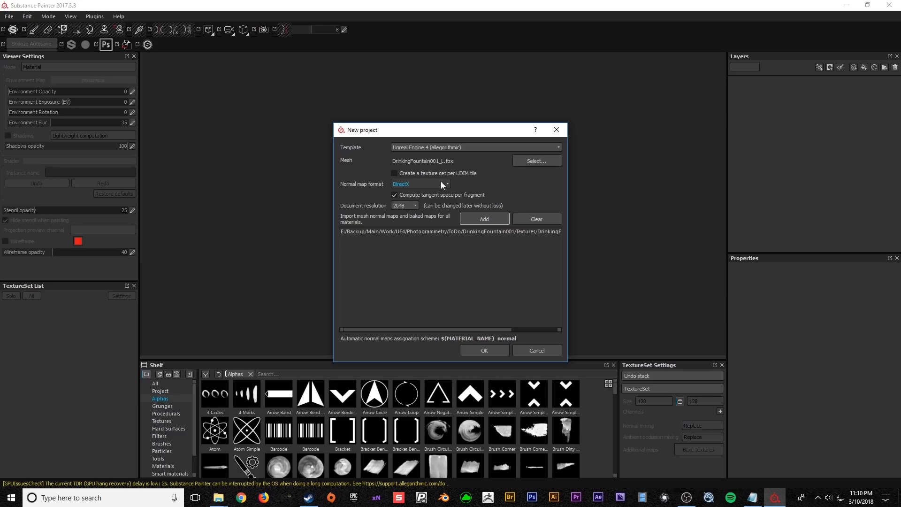
# - Review the available project templates, keep Unreal Engine 4 (allegorithmic), and create the project
pyautogui.click(478, 147)
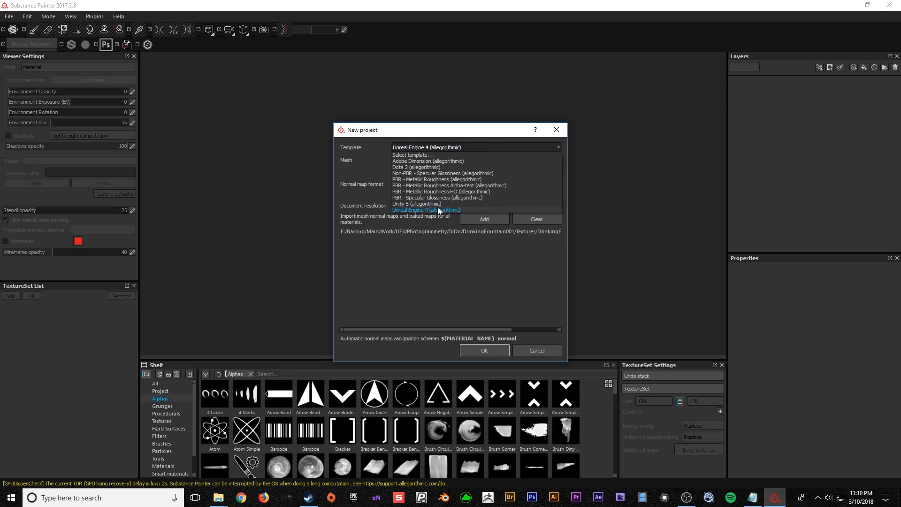
pyautogui.click(400, 281)
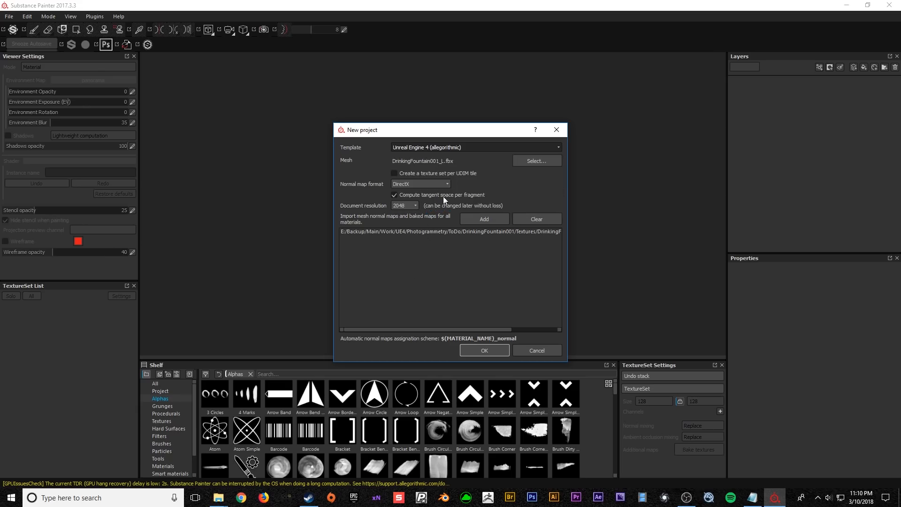
pyautogui.click(443, 146)
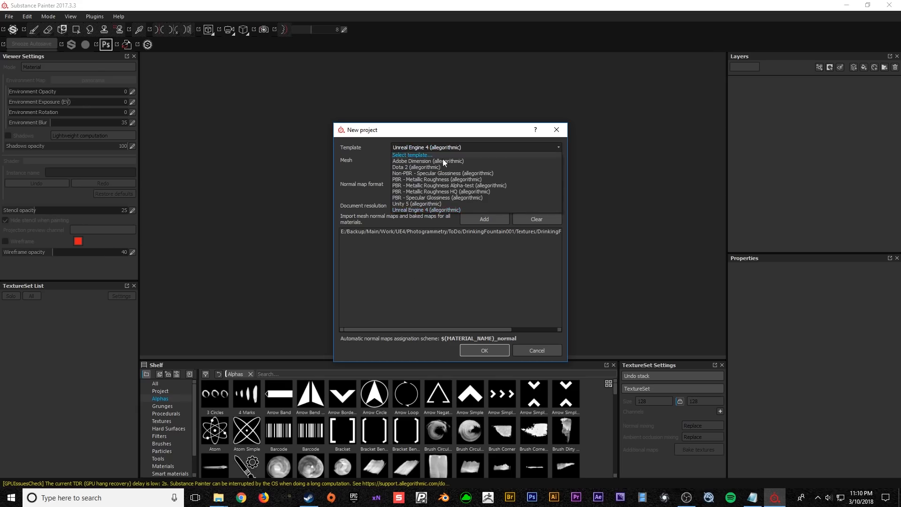
pyautogui.click(447, 280)
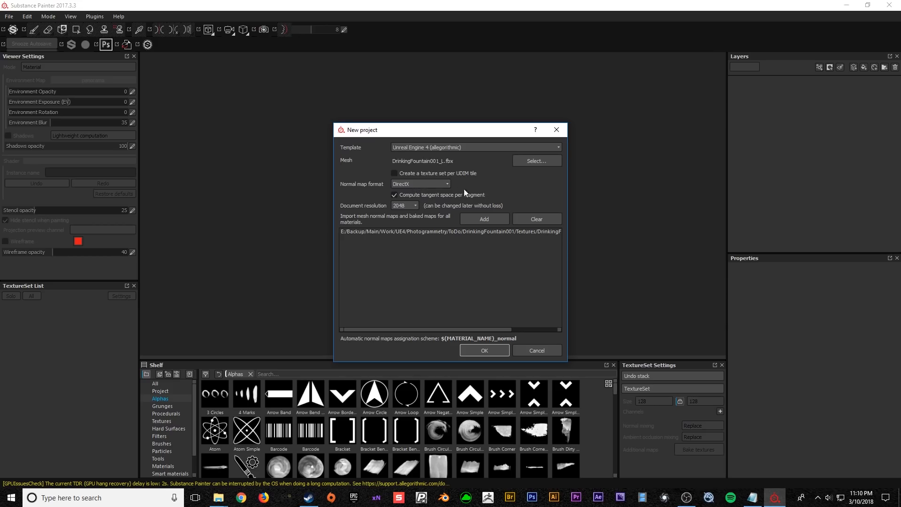
pyautogui.click(486, 351)
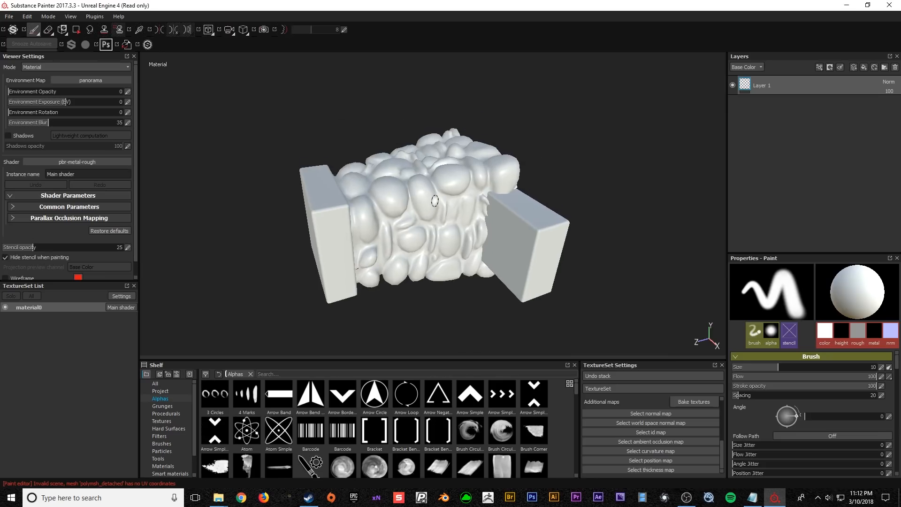
# - Inspect the imported fountain mesh, hiding and showing the material0 texture set to check what it covers
pyautogui.keyDown('alt'); pyautogui.moveTo(435, 201); pyautogui.dragTo(464, 202); pyautogui.keyUp('alt')
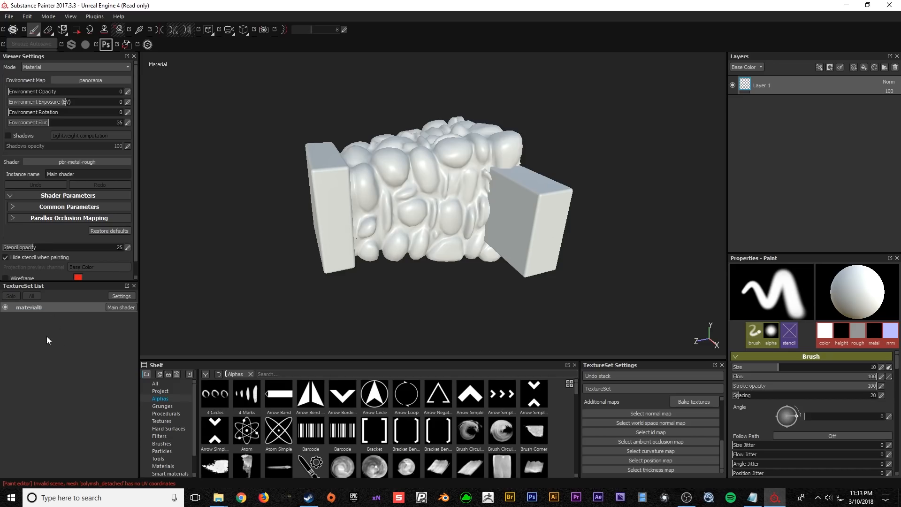
pyautogui.click(5, 307)
pyautogui.click(5, 307)
pyautogui.keyDown('alt'); pyautogui.moveTo(406, 231); pyautogui.dragTo(400, 252); pyautogui.keyUp('alt')
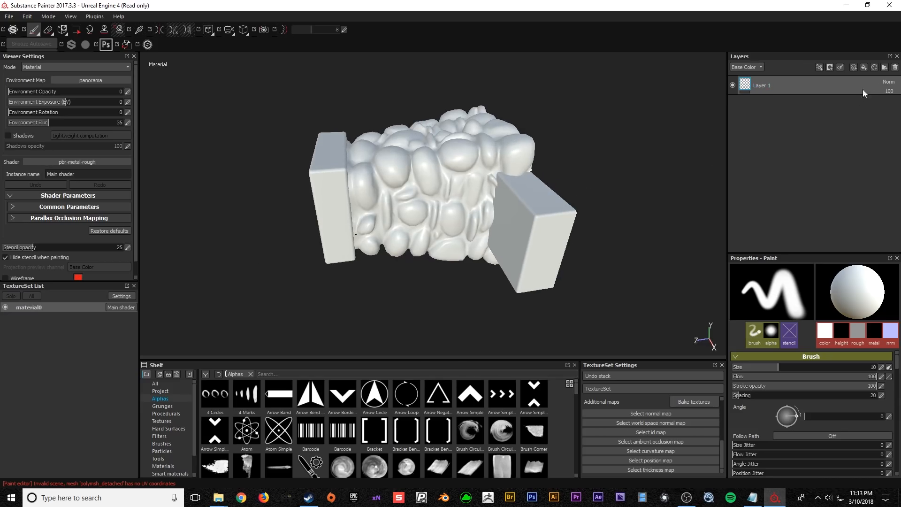
# - Replace Layer 1 with a fill layer that has only the color channel enabled
pyautogui.click(895, 67)
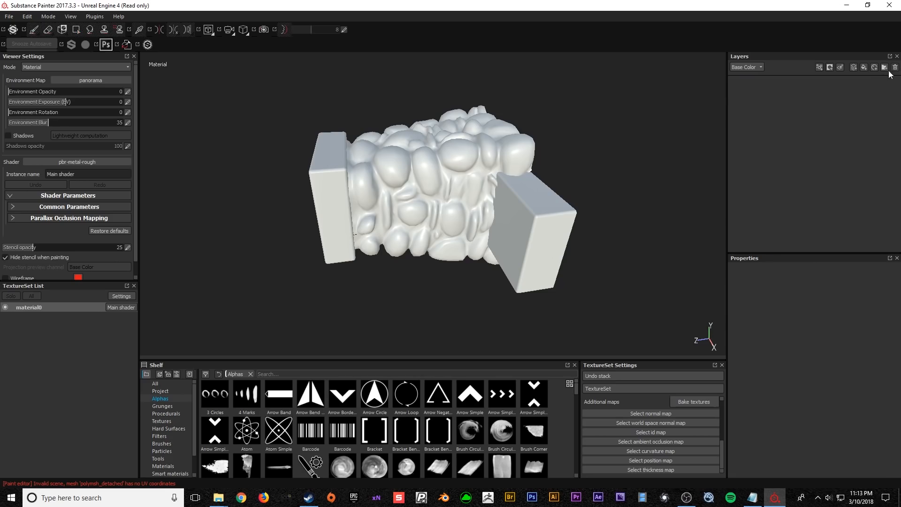
pyautogui.click(863, 67)
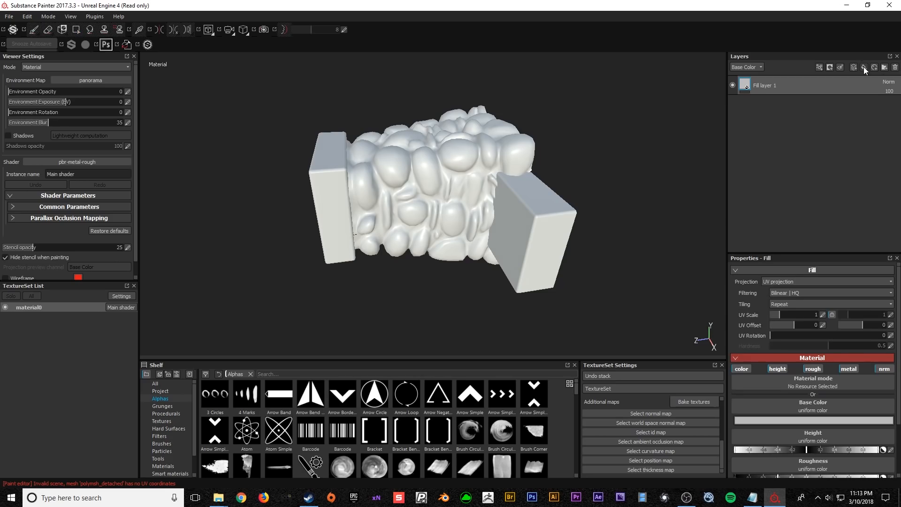
pyautogui.click(883, 370)
pyautogui.click(849, 369)
pyautogui.click(813, 369)
pyautogui.click(778, 370)
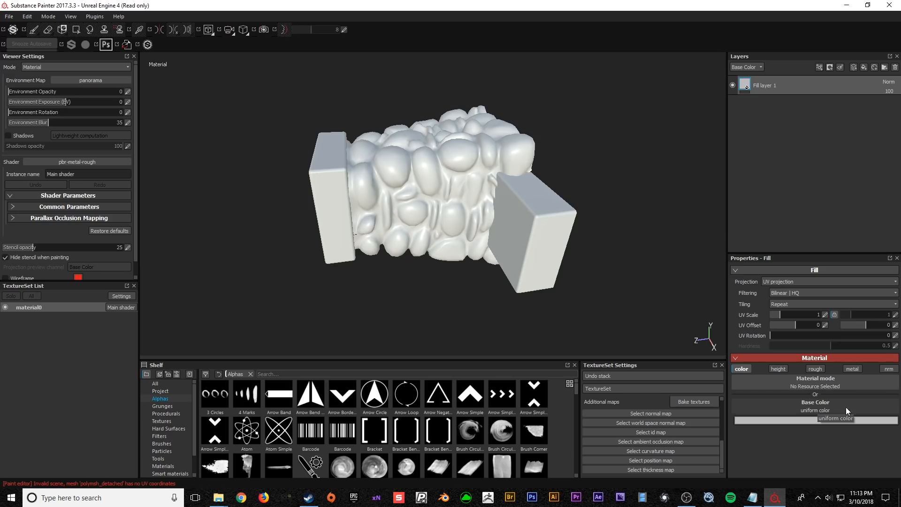
# - Find the DrinkingFountain001_Albedo texture and assign it as the fill layer's base color
pyautogui.click(828, 404)
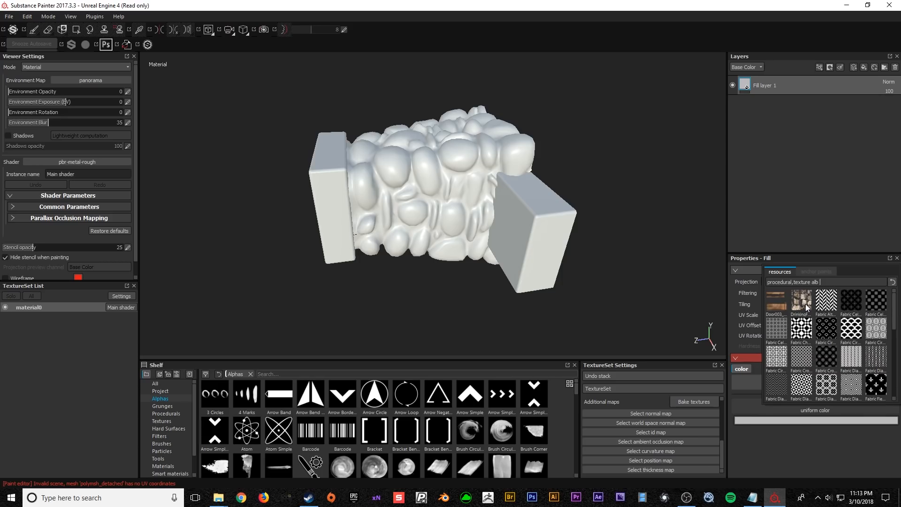
pyautogui.moveTo(805, 303)
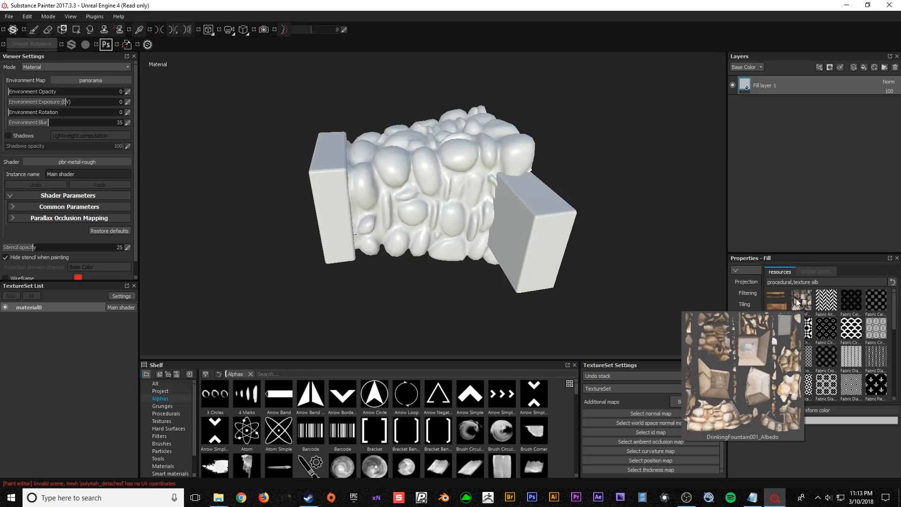
pyautogui.click(796, 299)
pyautogui.keyDown('alt'); pyautogui.moveTo(507, 197); pyautogui.dragTo(563, 207); pyautogui.keyUp('alt')
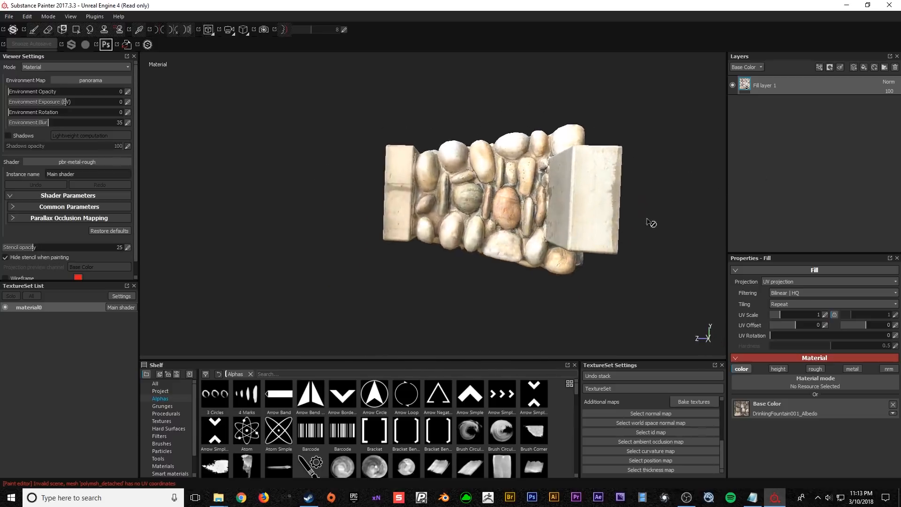
# - Rename the fill layer as Albedo and view the textured fountain from the front corner
pyautogui.doubleClick(768, 87)
pyautogui.write('Albedo')
pyautogui.press('Return')
pyautogui.moveTo(521, 196)
pyautogui.keyDown('alt'); pyautogui.mouseDown()
pyautogui.moveTo(538, 198)
pyautogui.moveTo(467, 217)
pyautogui.moveTo(459, 209)
pyautogui.mouseUp(); pyautogui.keyUp('alt')
pyautogui.keyDown('alt'); pyautogui.moveTo(460, 209); pyautogui.dragTo(455, 223, button='right'); pyautogui.keyUp('alt')
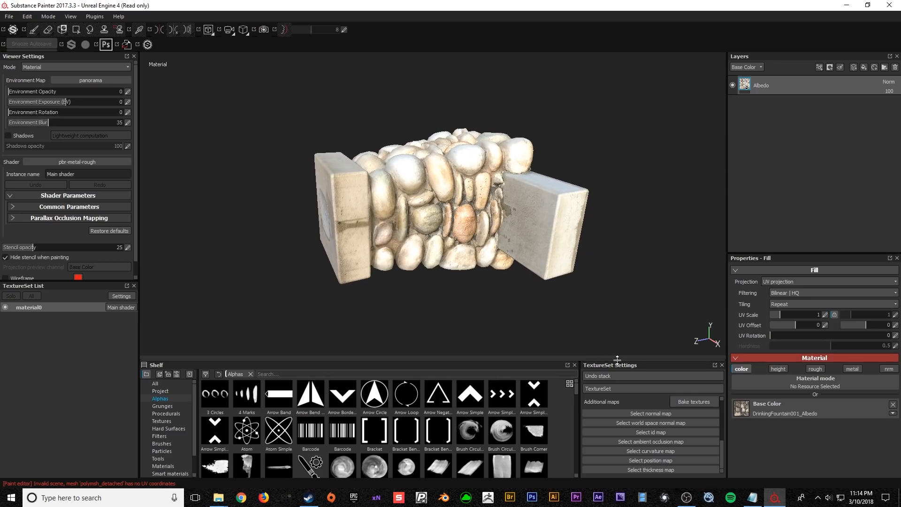
# - Set up texture baking for only the Normal and Ambient occlusion maps with an output size of 4096
pyautogui.moveTo(722, 447); pyautogui.dragTo(722, 425)
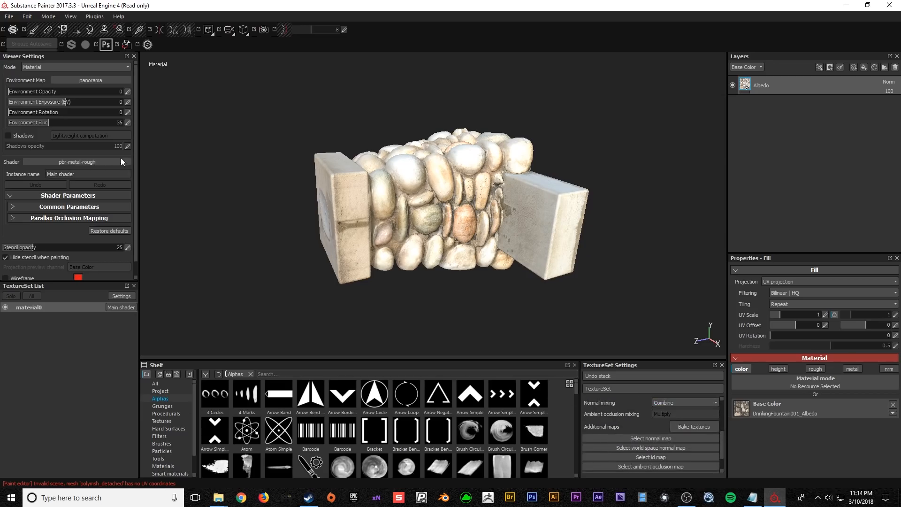
pyautogui.moveTo(382, 443); pyautogui.dragTo(656, 352)
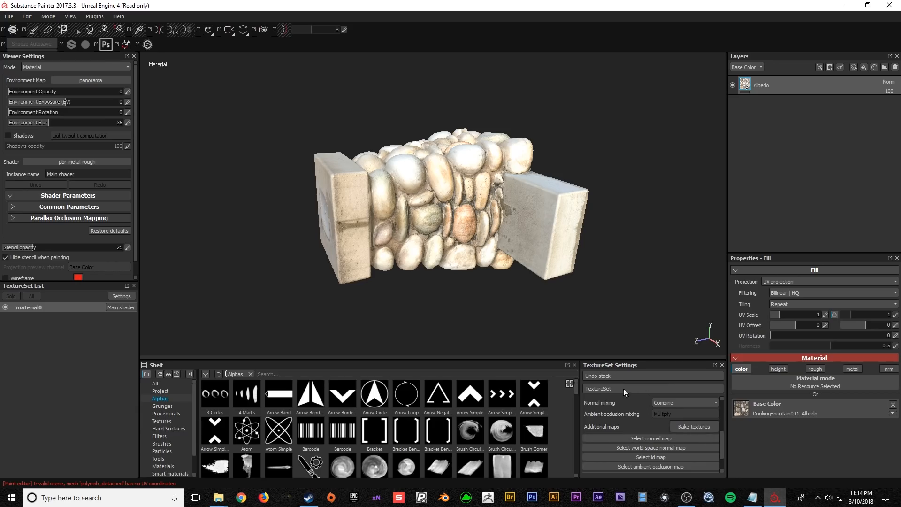
pyautogui.click(691, 427)
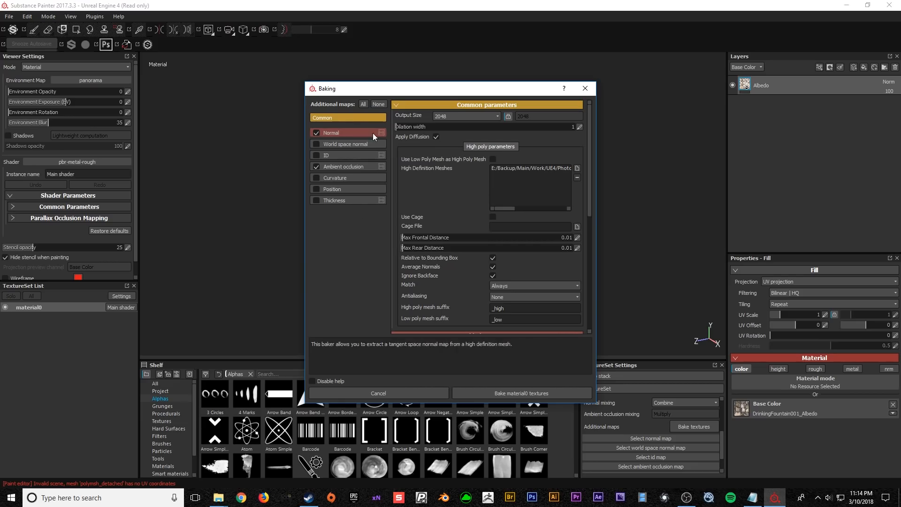
pyautogui.click(364, 104)
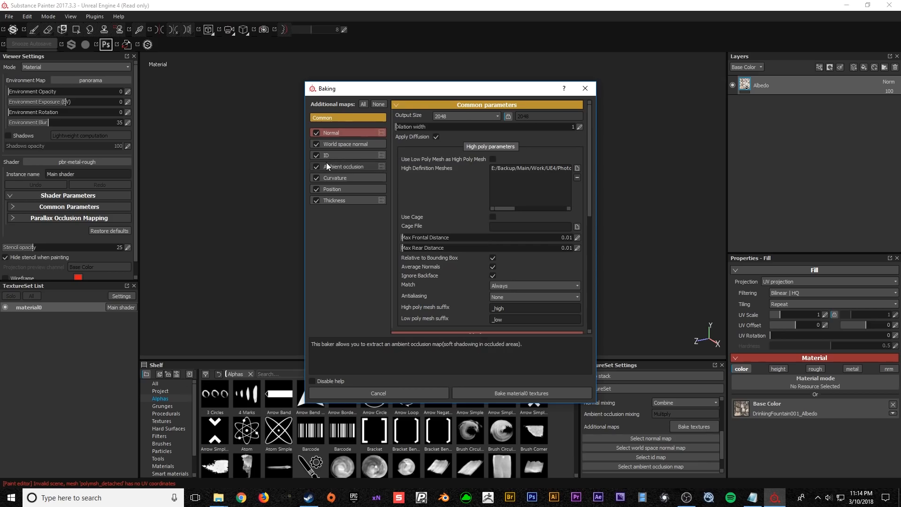
pyautogui.click(379, 104)
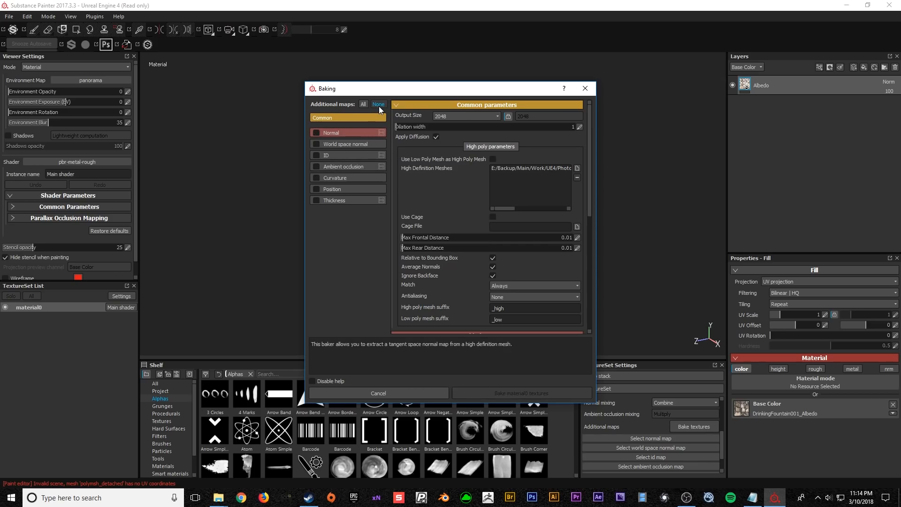
pyautogui.click(317, 133)
pyautogui.click(317, 167)
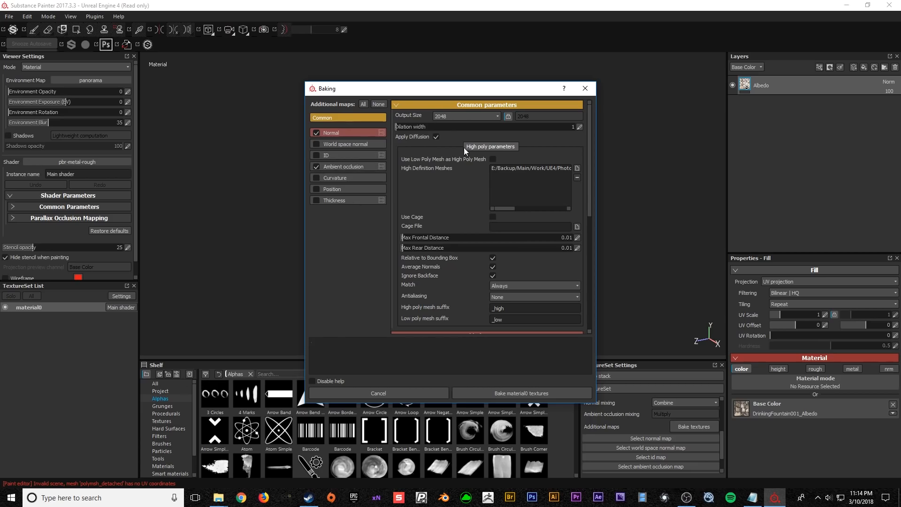
pyautogui.click(469, 115)
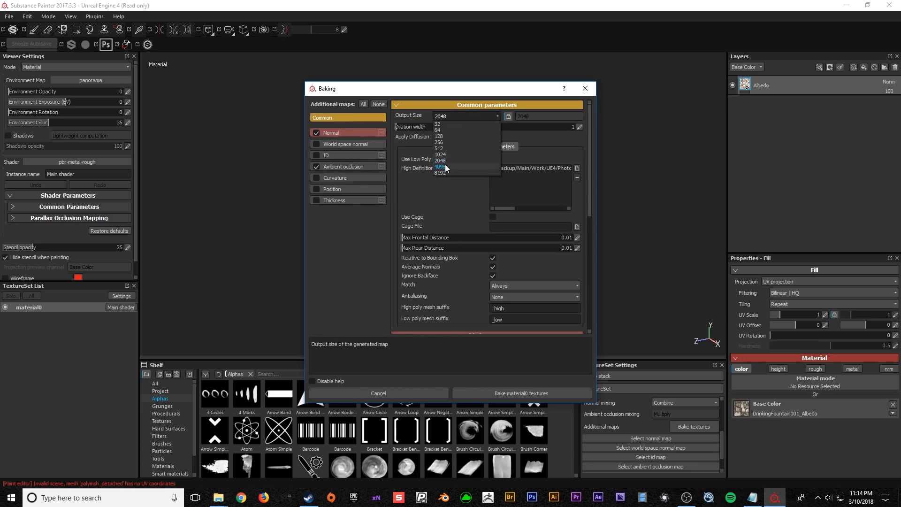
pyautogui.click(441, 166)
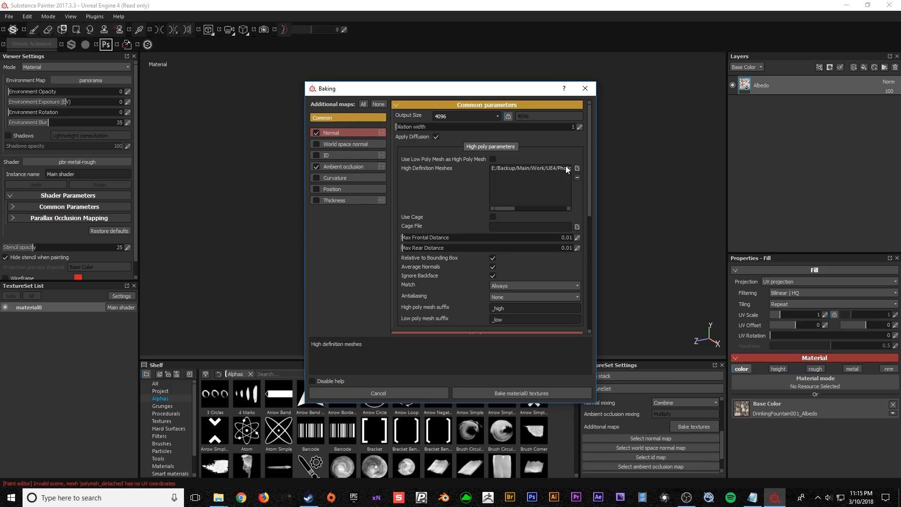
# - Set DrinkingFountain001_H as the only high definition mesh for baking and bake the material0 textures
pyautogui.click(491, 160)
pyautogui.click(577, 168)
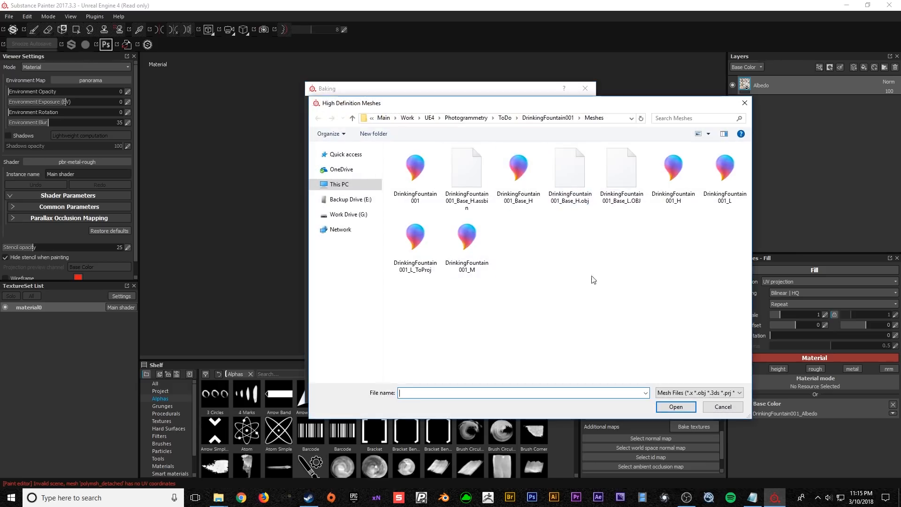
pyautogui.doubleClick(674, 168)
pyautogui.click(543, 174)
pyautogui.click(577, 176)
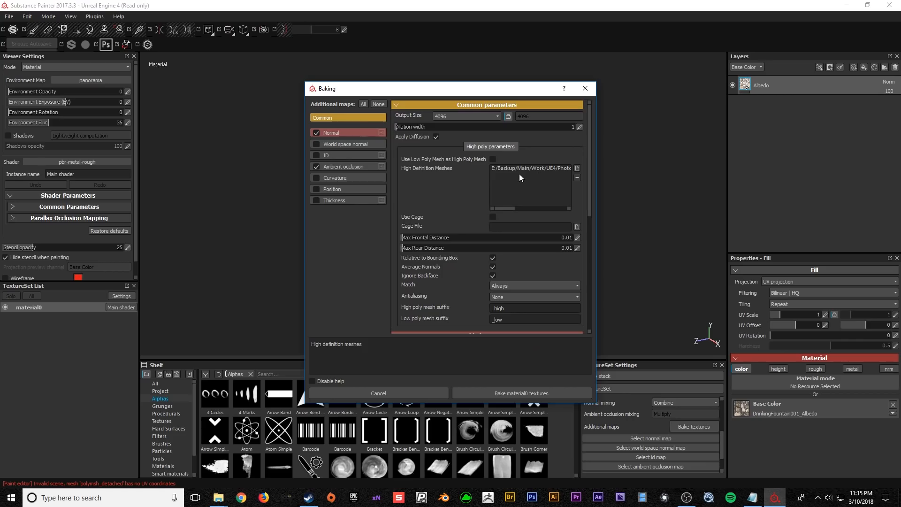
pyautogui.click(493, 392)
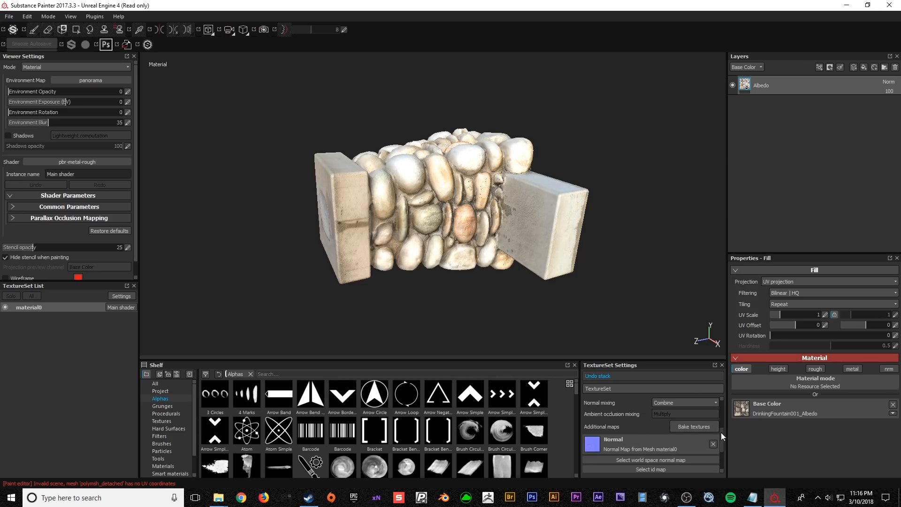
# - Compare the stones with and without the baked normal map by removing the map and undoing the removal twice
pyautogui.scroll(-3, 722, 438)
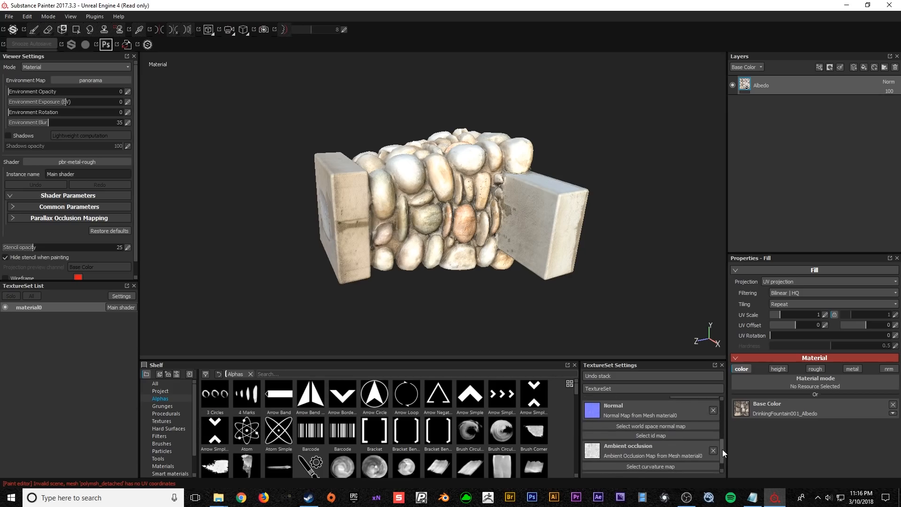
pyautogui.scroll(1, 722, 449)
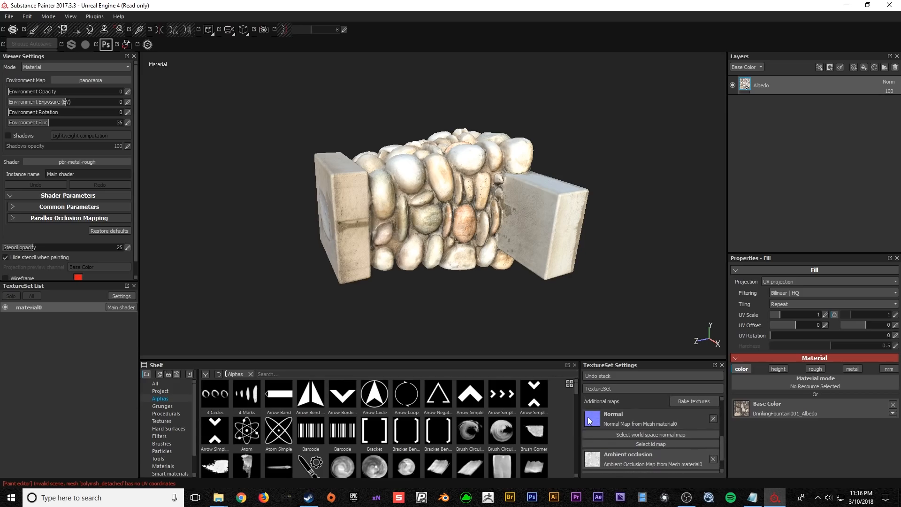
pyautogui.click(712, 419)
pyautogui.scroll(3, 441, 230)
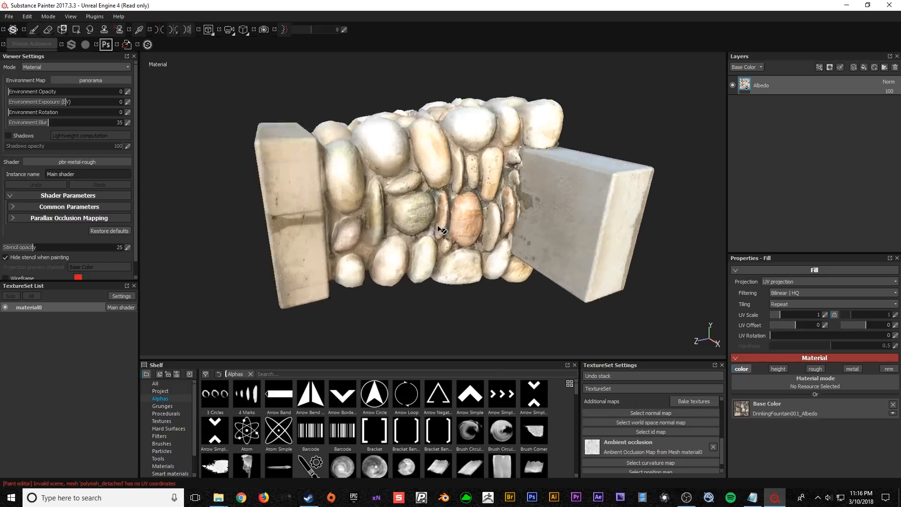
pyautogui.scroll(4, 439, 227)
pyautogui.hotkey('ctrl', 'z')
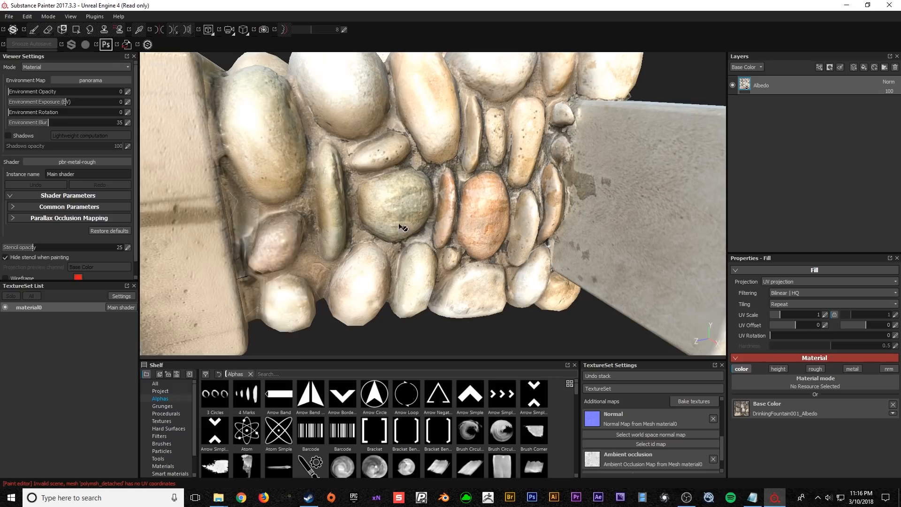
pyautogui.click(714, 421)
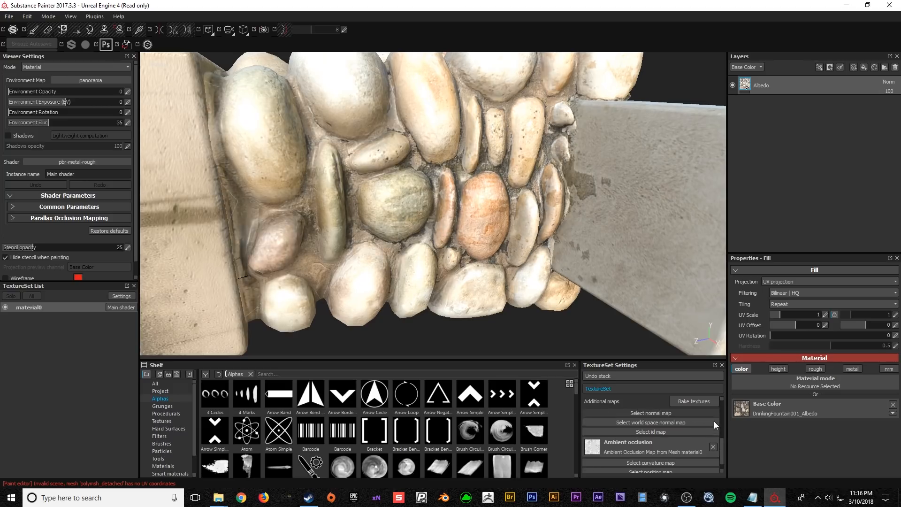
pyautogui.hotkey('ctrl', 'z')
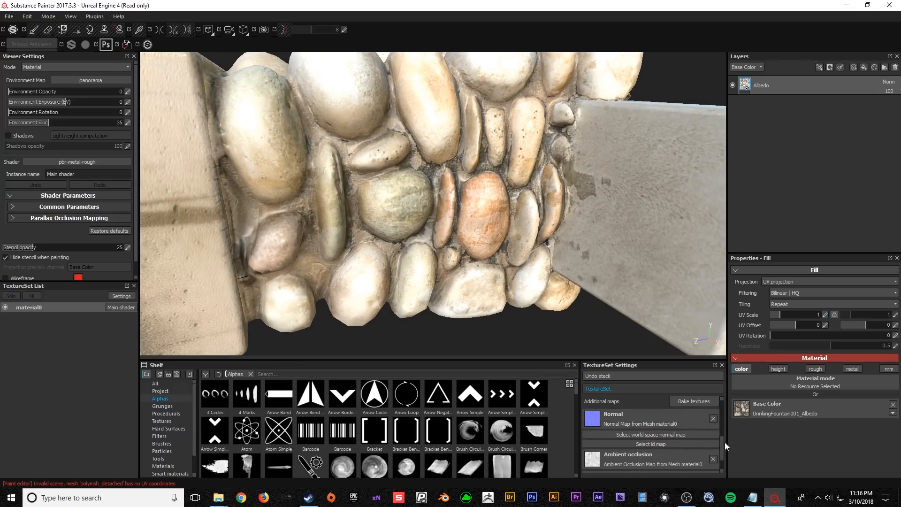
pyautogui.scroll(-1, 723, 444)
pyautogui.scroll(-4, 566, 293)
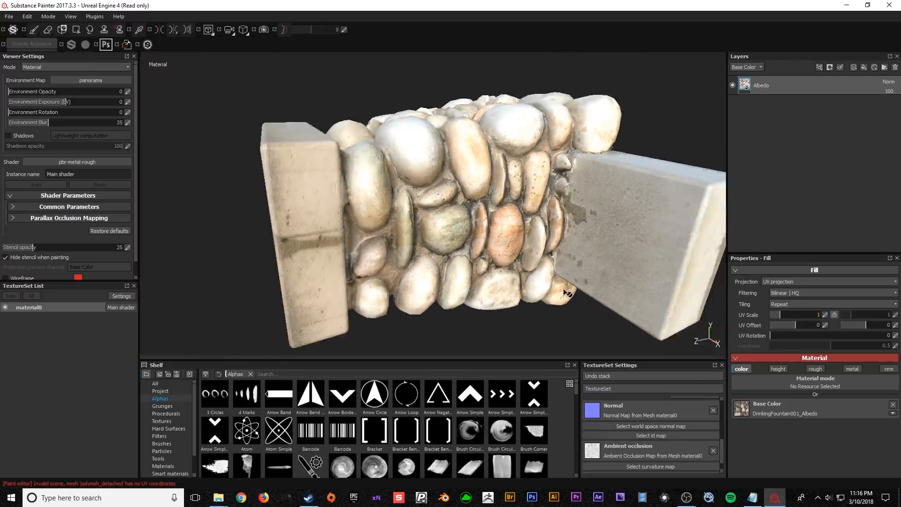
# - Compare the fountain with and without the baked ambient occlusion map by removing the map and undoing the removal
pyautogui.scroll(2, 568, 293)
pyautogui.click(715, 451)
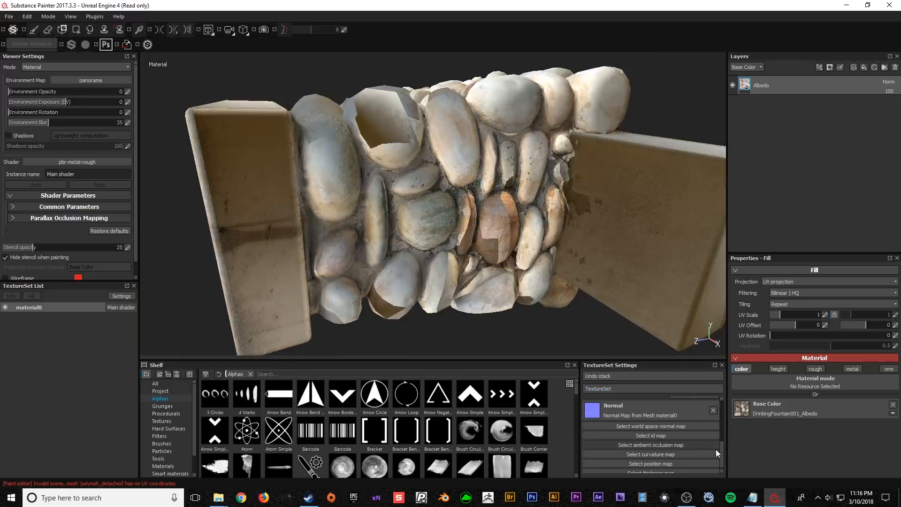
pyautogui.press('ctrl')
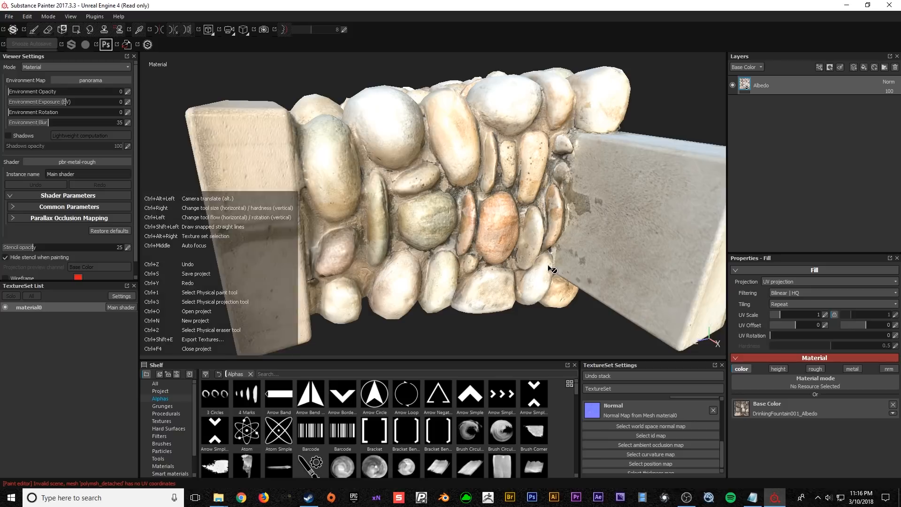
pyautogui.hotkey('ctrl', 'z')
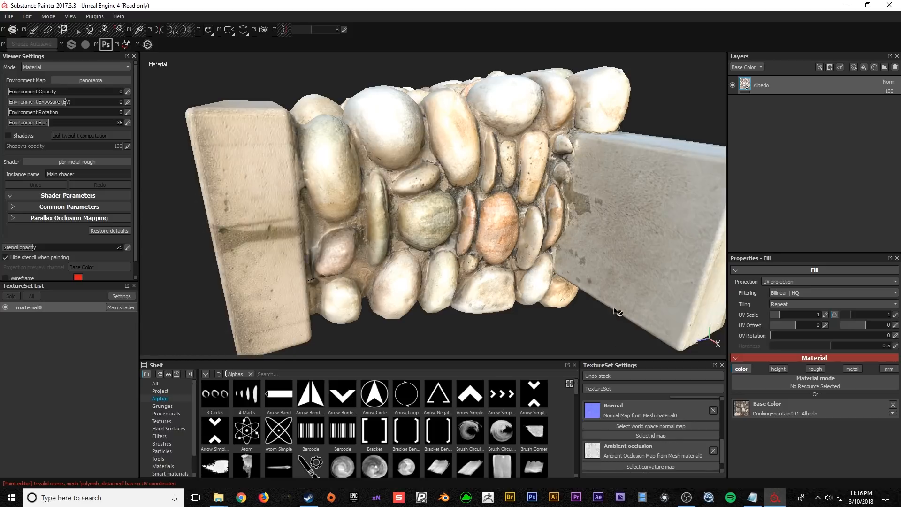
pyautogui.scroll(-4, 566, 264)
pyautogui.keyDown('alt'); pyautogui.moveTo(581, 210); pyautogui.dragTo(493, 181); pyautogui.keyUp('alt')
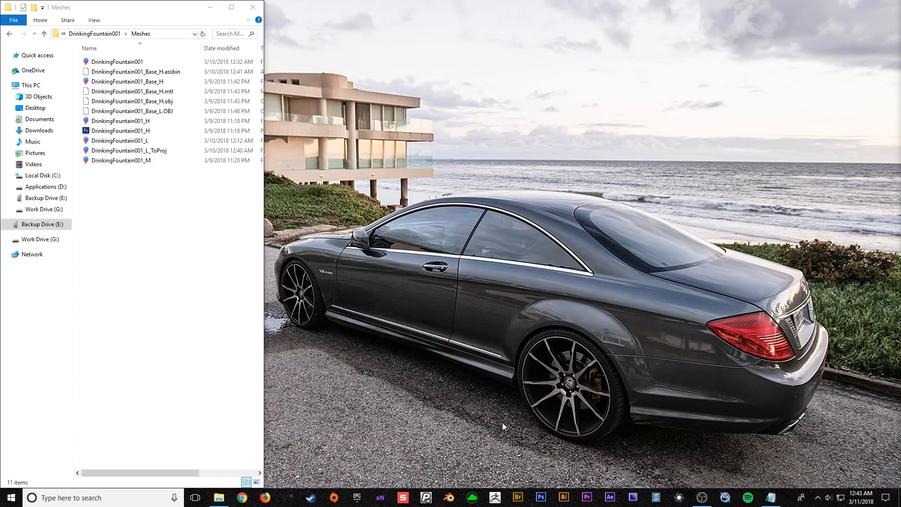
# - Switch to xNormal and remove the Stairs004_High_ReScale mesh from the high definition meshes list
pyautogui.click(376, 501)
pyautogui.moveTo(475, 97); pyautogui.dragTo(517, 102)
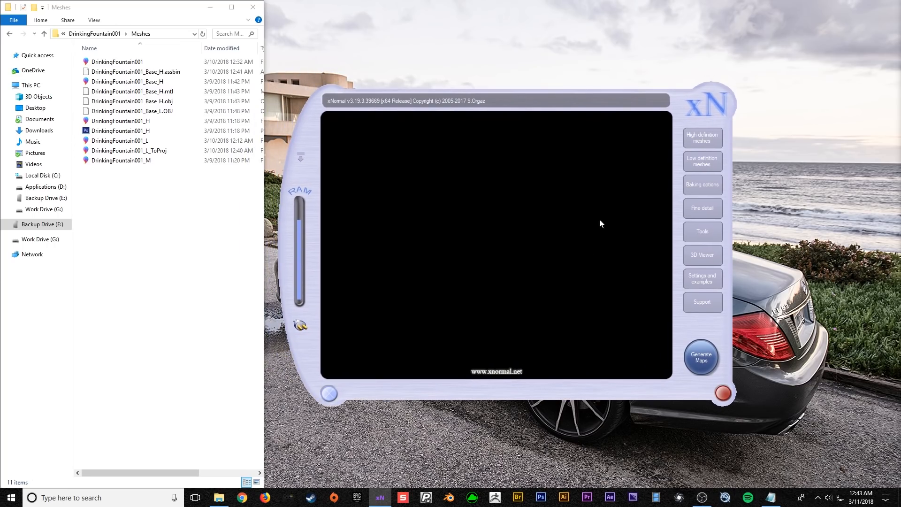
pyautogui.moveTo(678, 105)
pyautogui.mouseDown()
pyautogui.moveTo(672, 98)
pyautogui.moveTo(680, 100)
pyautogui.mouseUp()
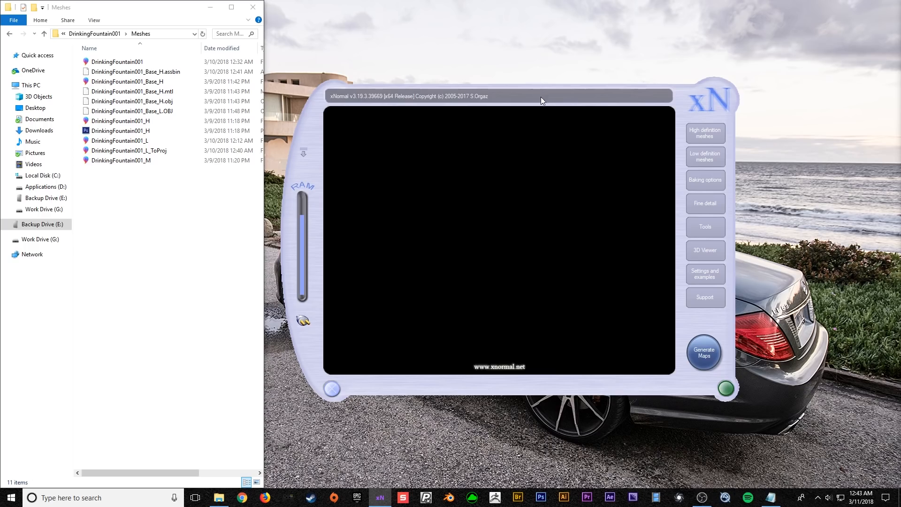
pyautogui.moveTo(541, 97); pyautogui.dragTo(542, 87)
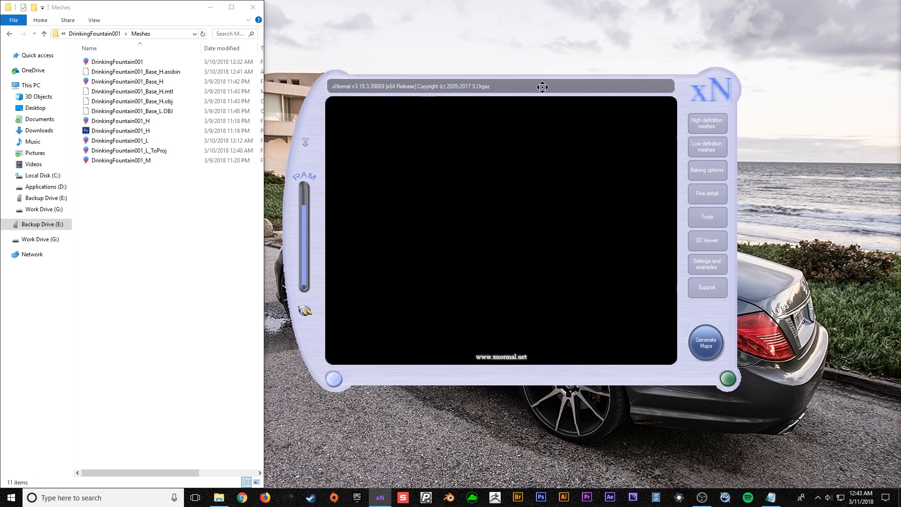
pyautogui.click(706, 124)
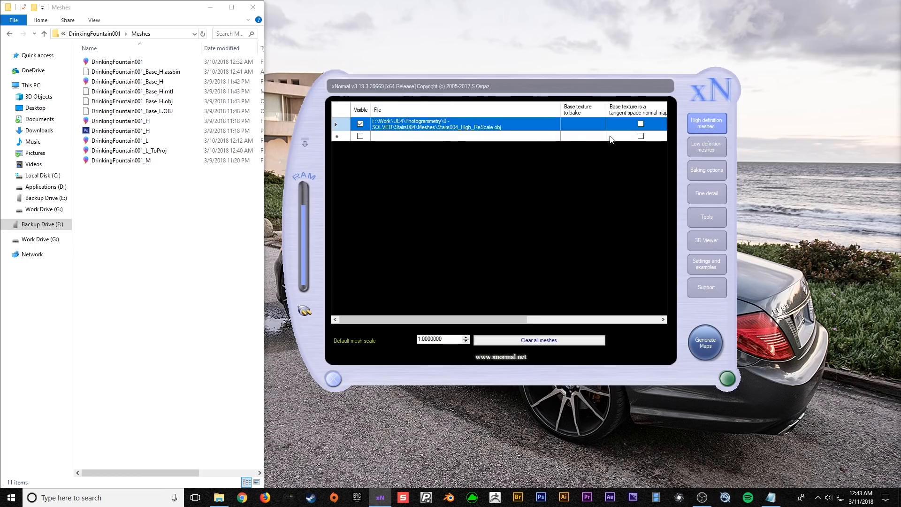
pyautogui.rightClick(443, 128)
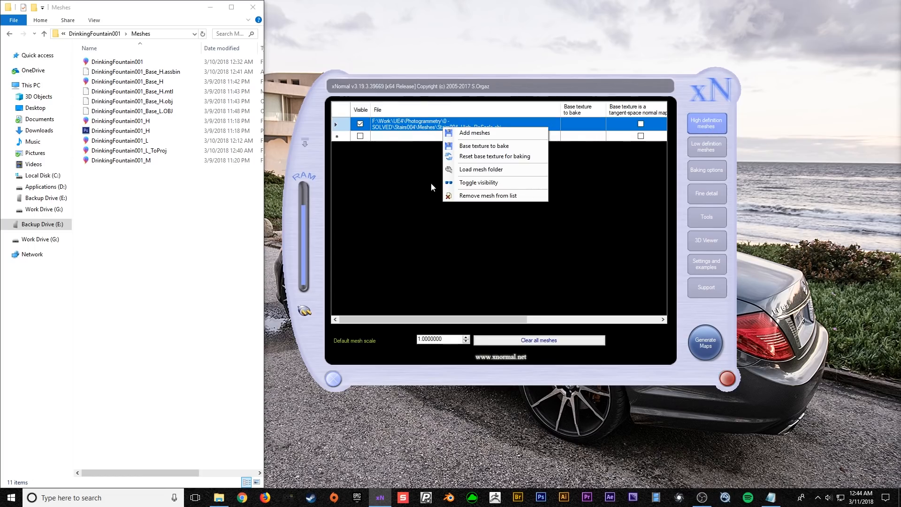
pyautogui.click(470, 195)
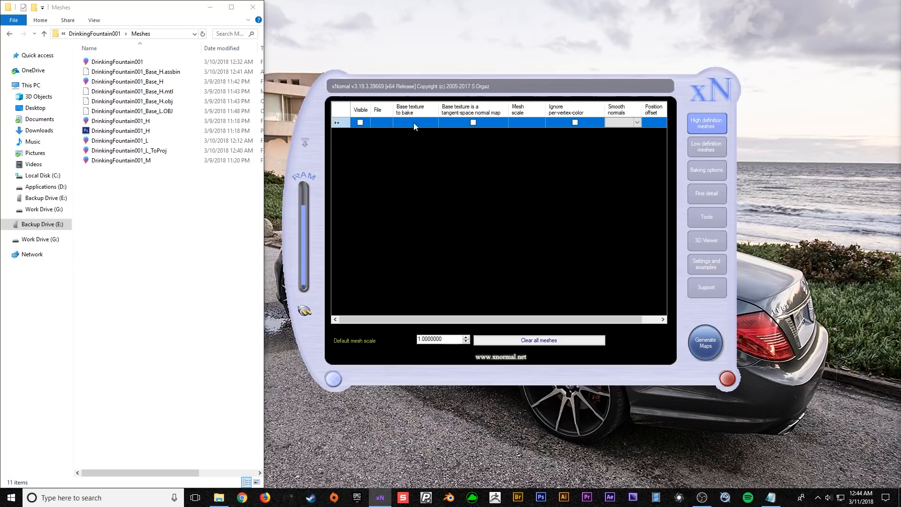
# - Add DrinkingFountain001_H from the project's DrinkingFountain001\Meshes folder as the high definition mesh
pyautogui.rightClick(413, 123)
pyautogui.click(427, 128)
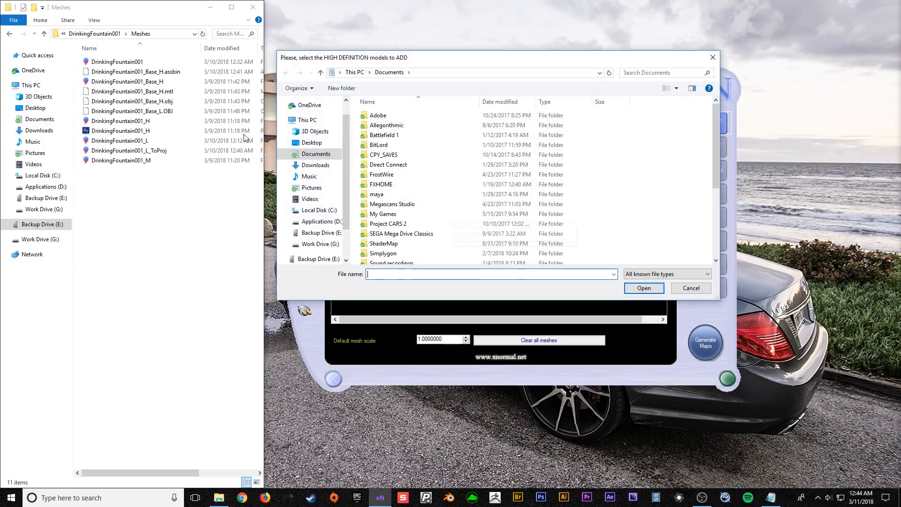
pyautogui.click(164, 34)
pyautogui.click(480, 72)
pyautogui.write('E:\\Backup\\Main\\Work\\UE4\\Photogrammetry\\ToDo\\DrinkingFountain001\\Meshes')
pyautogui.press('Return')
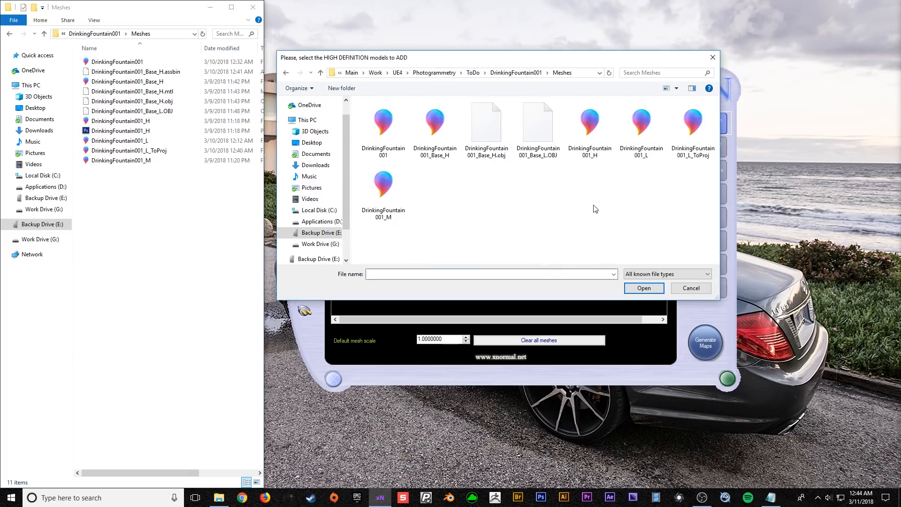
pyautogui.doubleClick(592, 128)
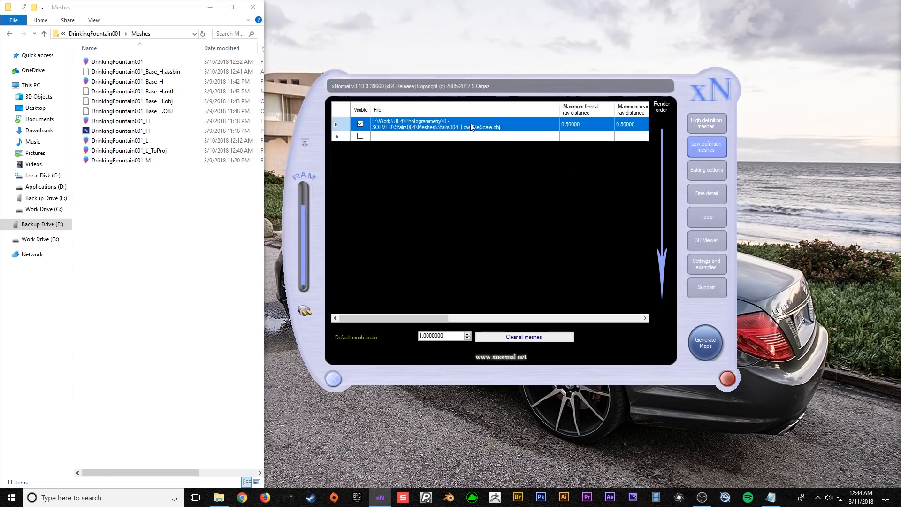
# - Replace the Stairs004 mesh in the low definition meshes list with DrinkingFountain001_L_ToProj
pyautogui.rightClick(454, 122)
pyautogui.click(497, 165)
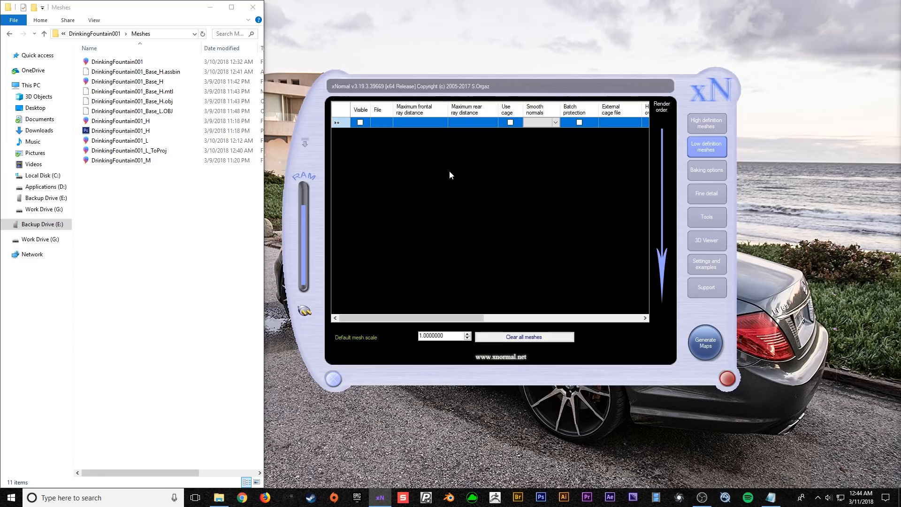
pyautogui.rightClick(422, 123)
pyautogui.click(440, 131)
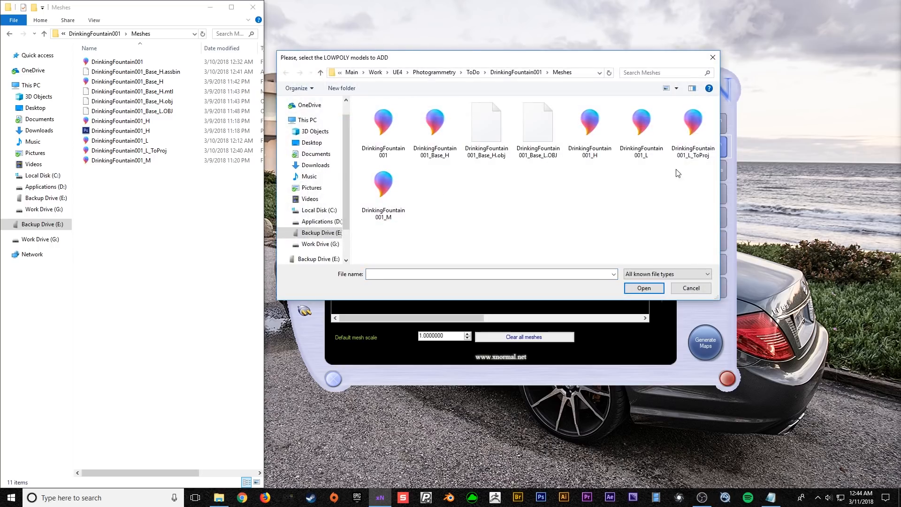
pyautogui.doubleClick(692, 131)
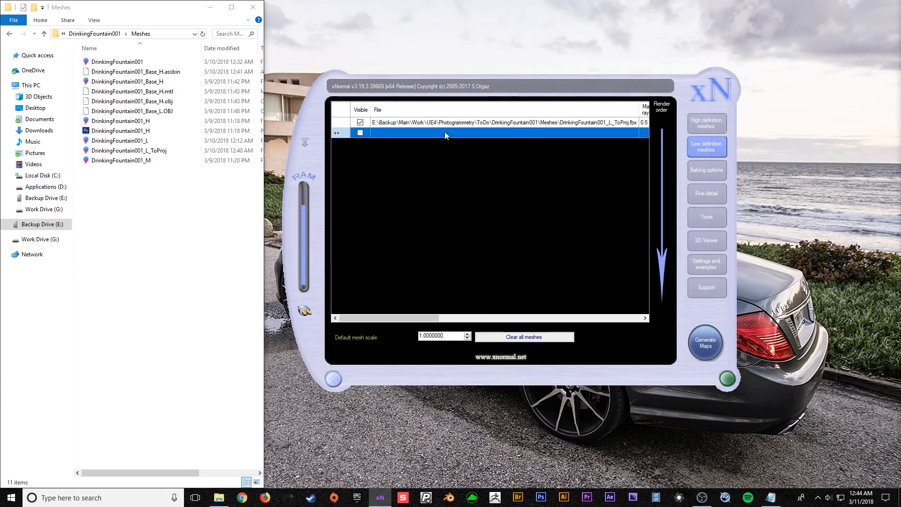
# - Exclude the Height map from the maps to render, leaving Normal and Ambient occlusion, and keep the Default bucket renderer
pyautogui.click(706, 169)
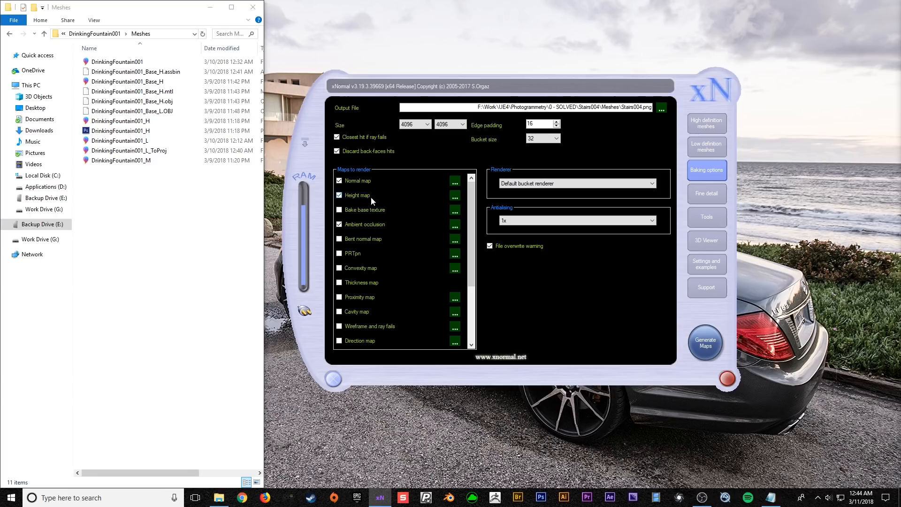
pyautogui.scroll(-2, 397, 264)
pyautogui.moveTo(469, 221); pyautogui.dragTo(474, 187)
pyautogui.click(339, 196)
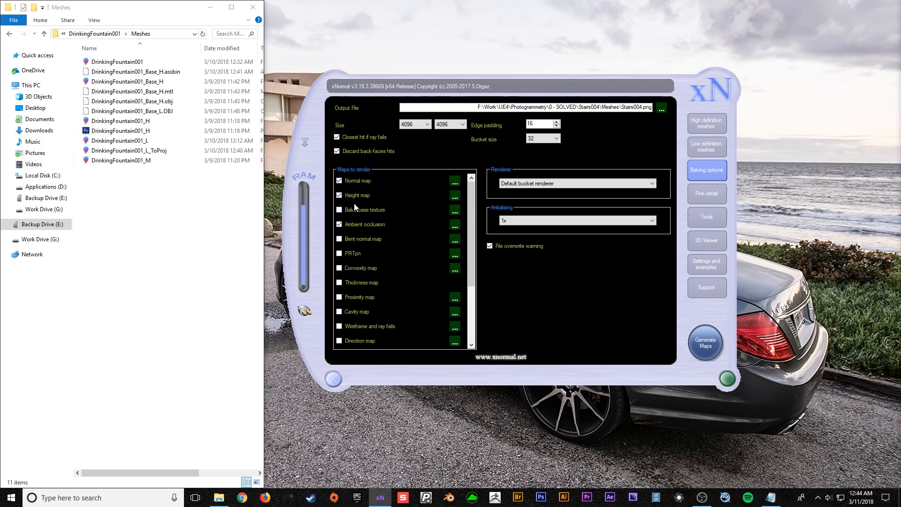
pyautogui.click(340, 195)
pyautogui.click(624, 183)
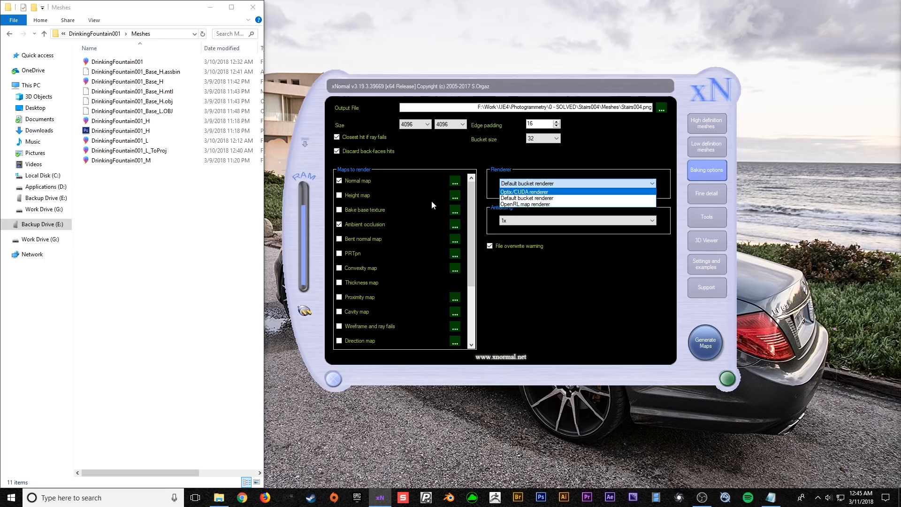
pyautogui.click(543, 305)
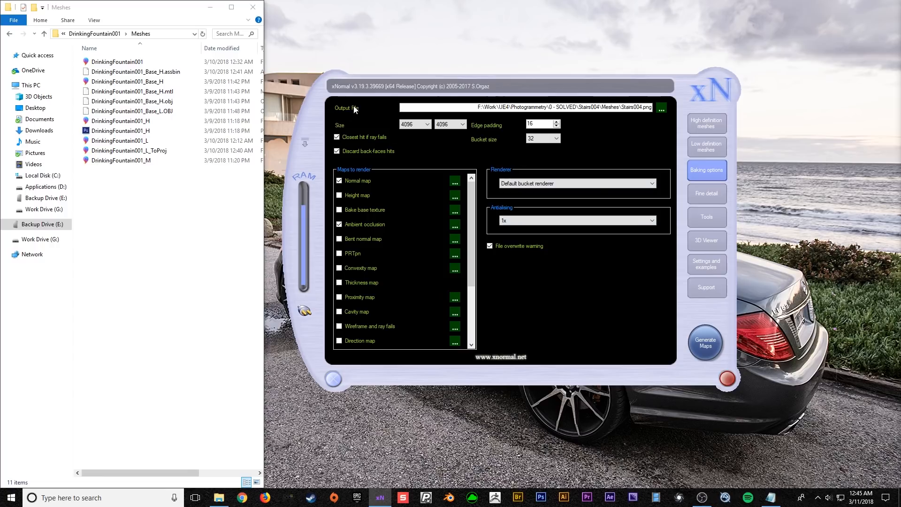
# - Set the output file for the baked maps to DF.png on the Desktop
pyautogui.click(662, 110)
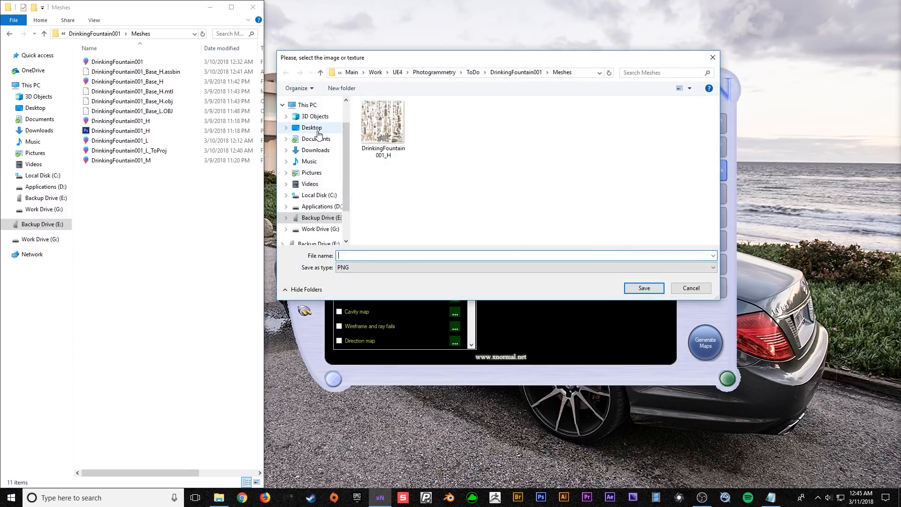
pyautogui.click(318, 131)
pyautogui.click(490, 255)
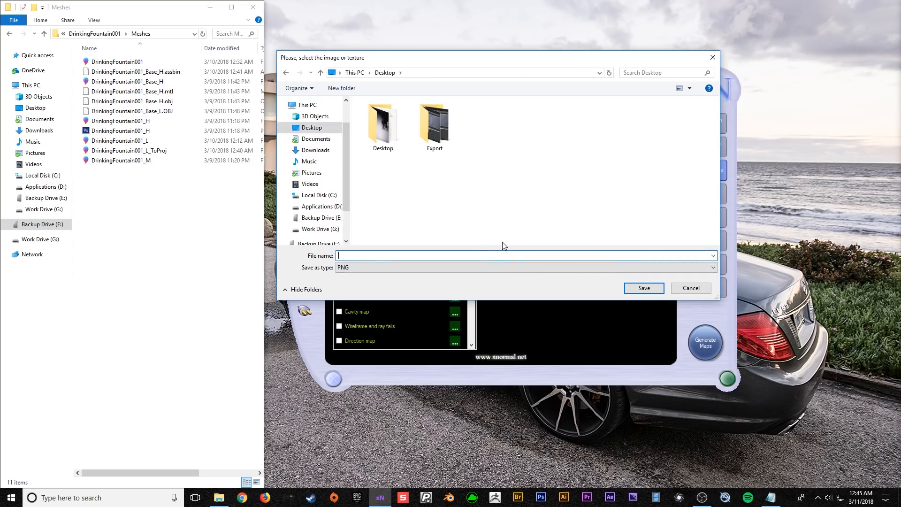
pyautogui.press('Return')
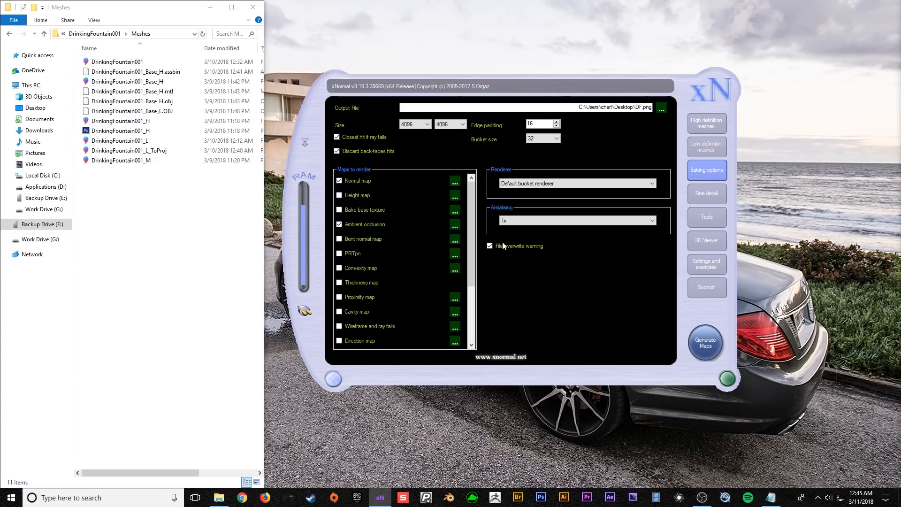
# - Check the image formats offered for the output file without changing it, and generate the normal and ambient occlusion maps
pyautogui.click(663, 112)
pyautogui.click(530, 268)
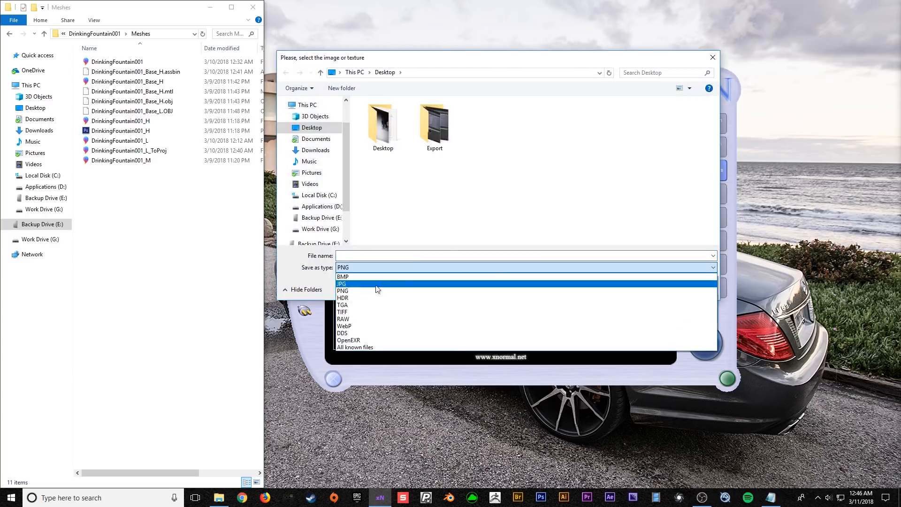
pyautogui.click(300, 272)
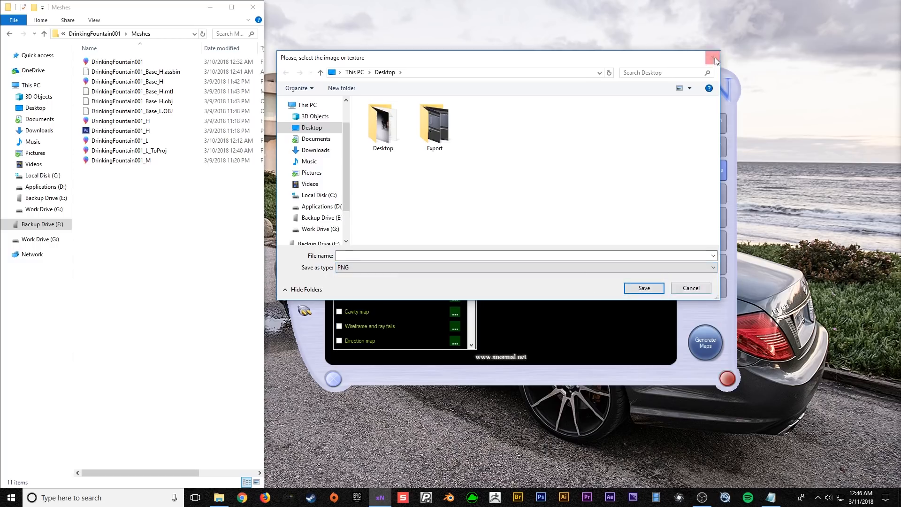
pyautogui.click(714, 59)
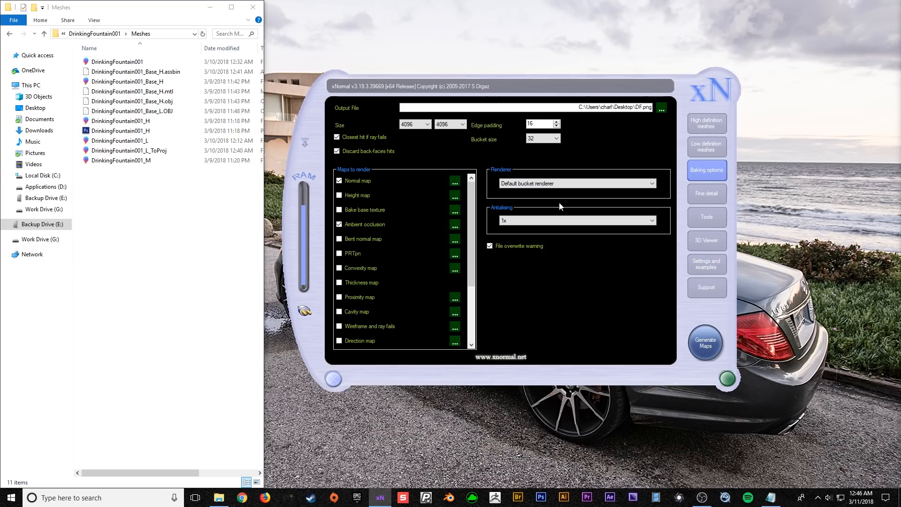
pyautogui.click(702, 345)
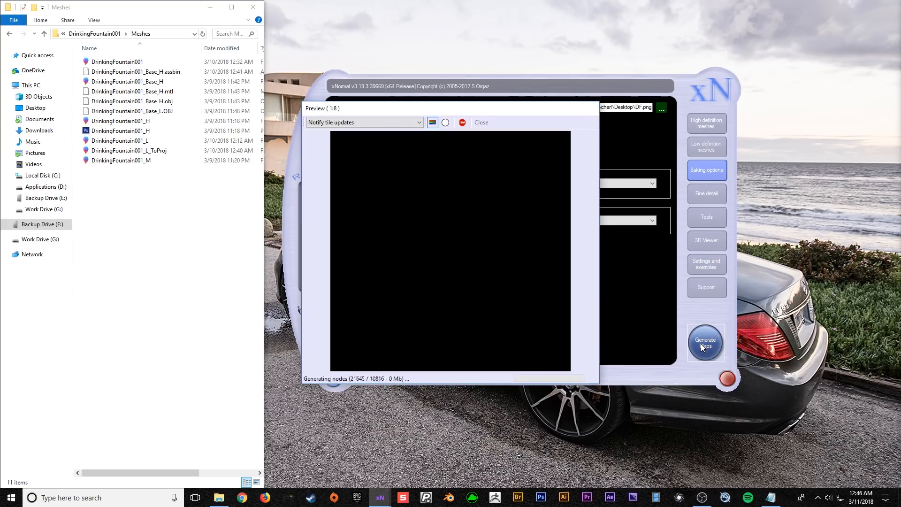
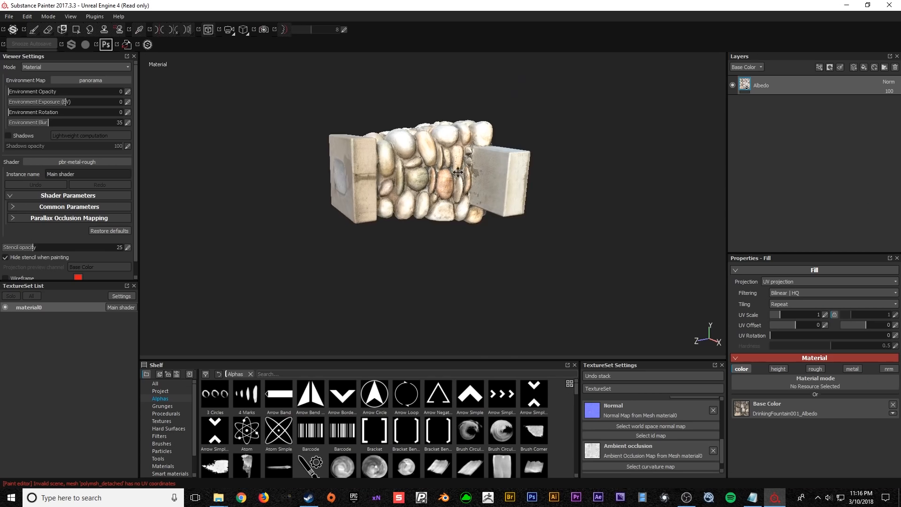
# - Switch back to Substance Painter and examine the textured fountain with its baked maps from several angles
pyautogui.keyDown('alt'); pyautogui.moveTo(458, 172); pyautogui.dragTo(452, 220); pyautogui.keyUp('alt')
pyautogui.keyDown('alt'); pyautogui.moveTo(534, 186); pyautogui.dragTo(485, 215, button='middle'); pyautogui.keyUp('alt')
pyautogui.moveTo(461, 219)
pyautogui.keyDown('alt'); pyautogui.mouseDown()
pyautogui.moveTo(453, 229)
pyautogui.moveTo(461, 219)
pyautogui.mouseUp(); pyautogui.keyUp('alt')
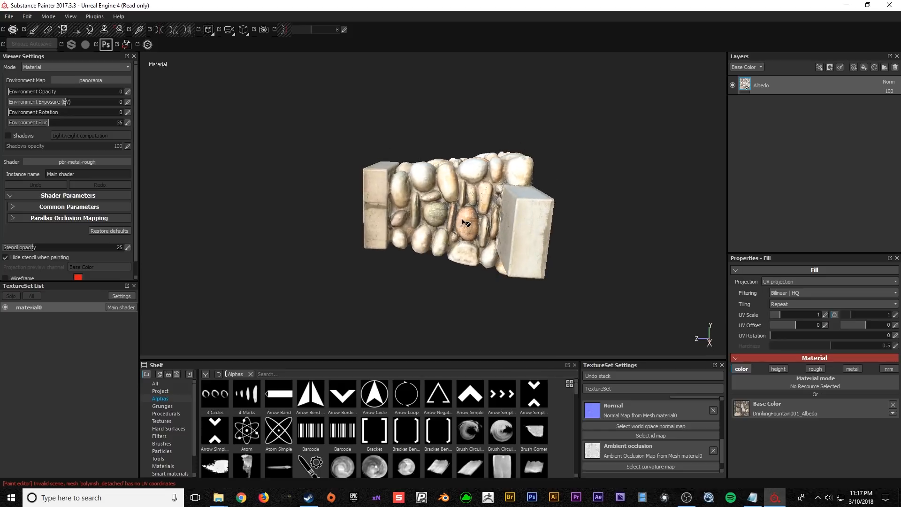
pyautogui.keyDown('alt'); pyautogui.moveTo(446, 216); pyautogui.dragTo(473, 207, button='middle'); pyautogui.keyUp('alt')
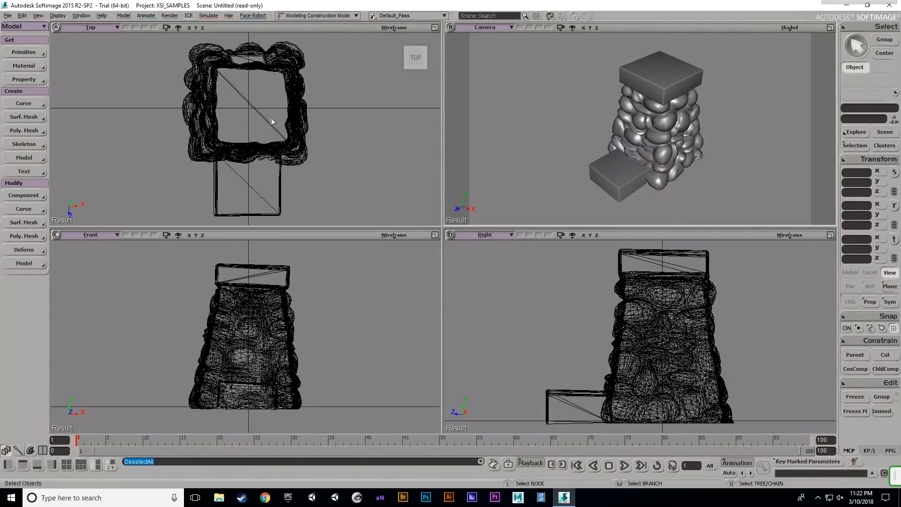
# - Switch to Softimage and examine the untextured fountain mesh from the front and the corner in the camera view
pyautogui.scroll(-5, 263, 136)
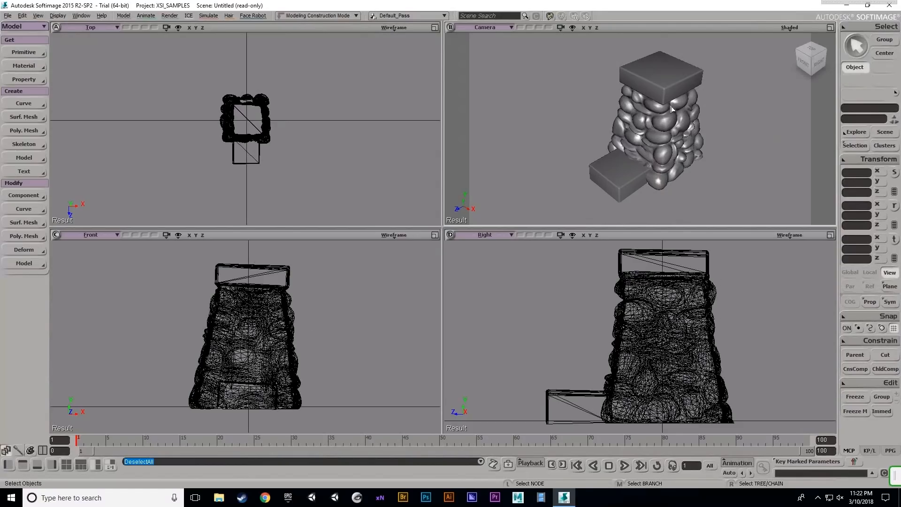
pyautogui.press('o')
pyautogui.moveTo(643, 120); pyautogui.dragTo(660, 133)
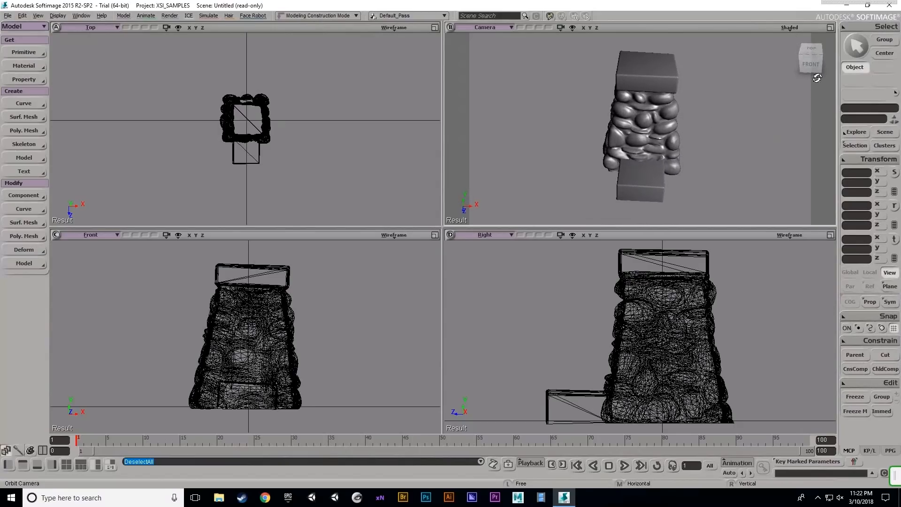
pyautogui.moveTo(644, 186)
pyautogui.mouseDown()
pyautogui.moveTo(639, 178)
pyautogui.moveTo(650, 179)
pyautogui.mouseUp()
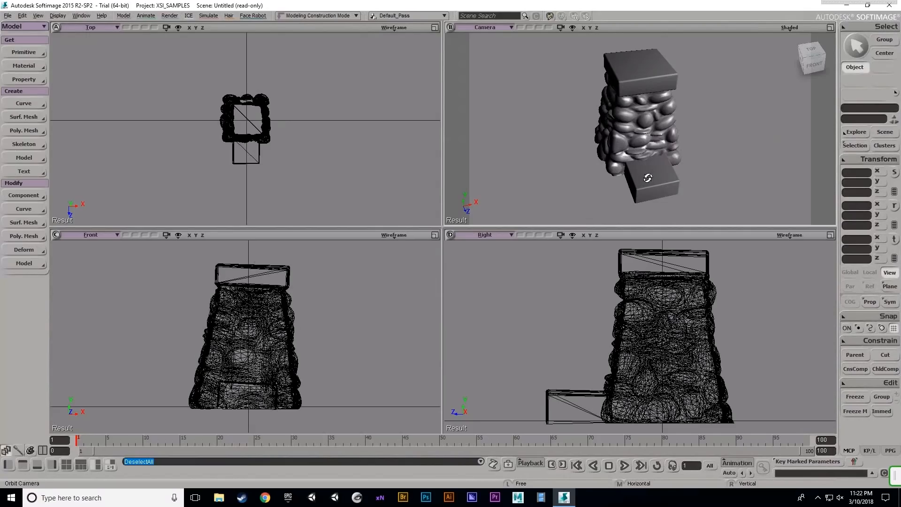
pyautogui.moveTo(663, 166); pyautogui.dragTo(617, 201)
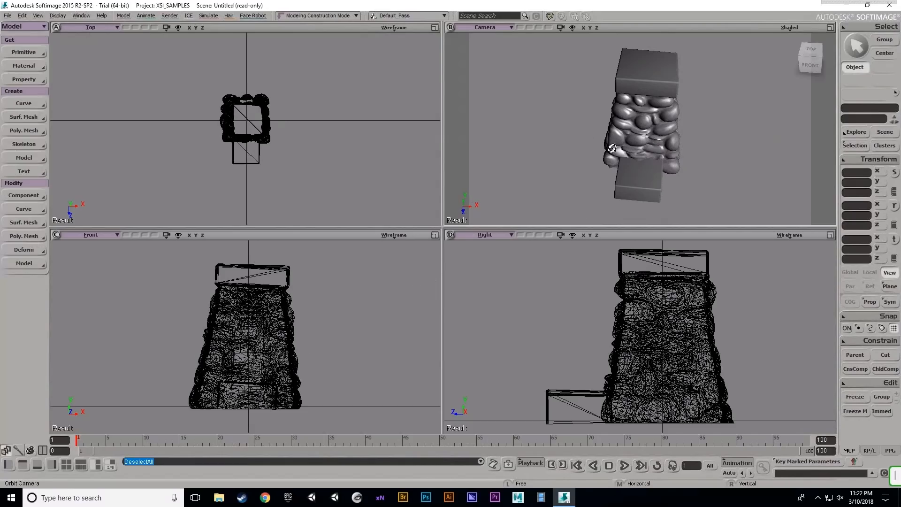
pyautogui.moveTo(692, 158); pyautogui.dragTo(637, 166)
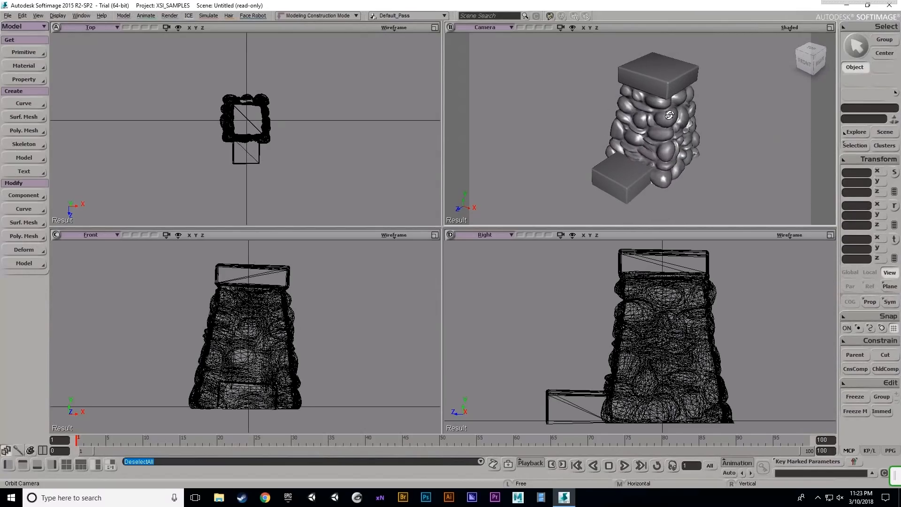
# - Select and deselect the whole fountain mesh to compare its wireframe with the shaded surface
pyautogui.press('space')
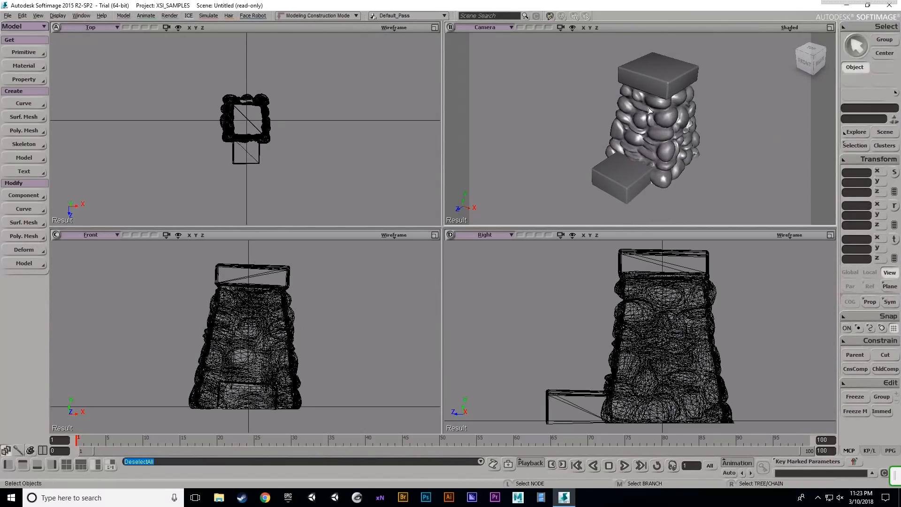
pyautogui.click(597, 167)
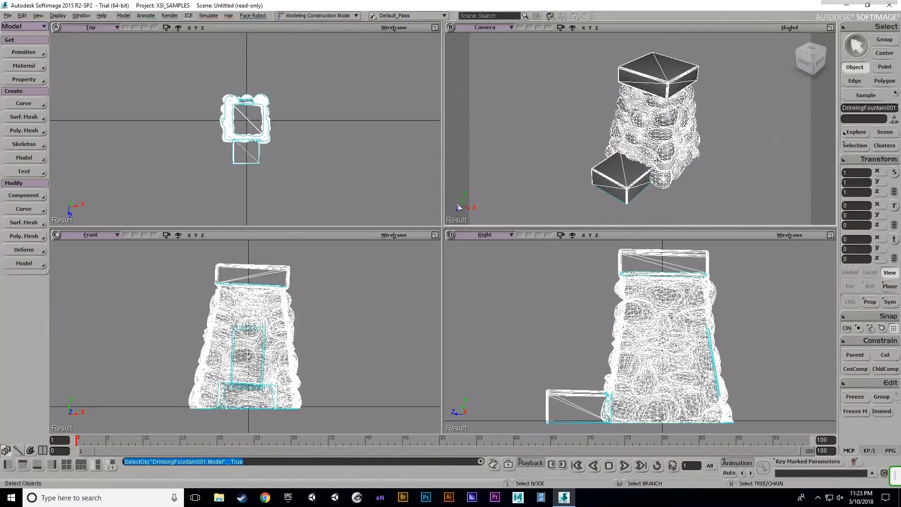
pyautogui.click(347, 364)
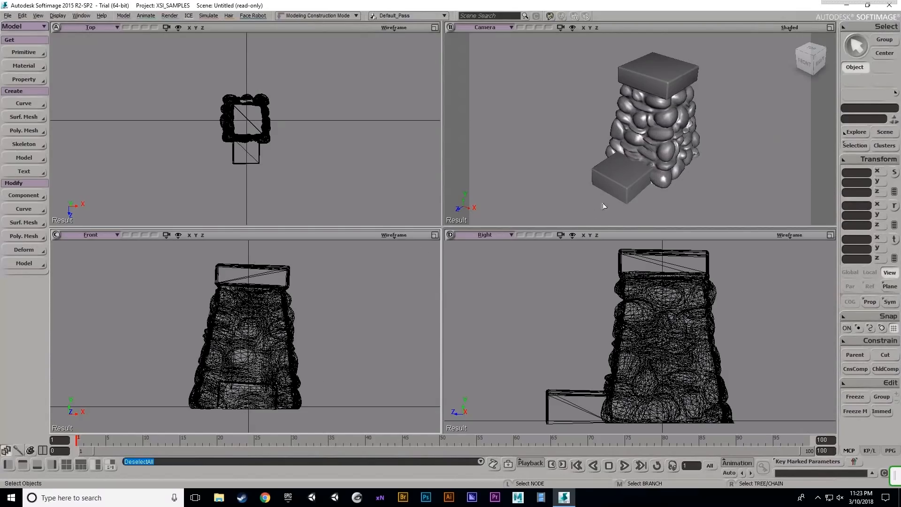
pyautogui.click(675, 147)
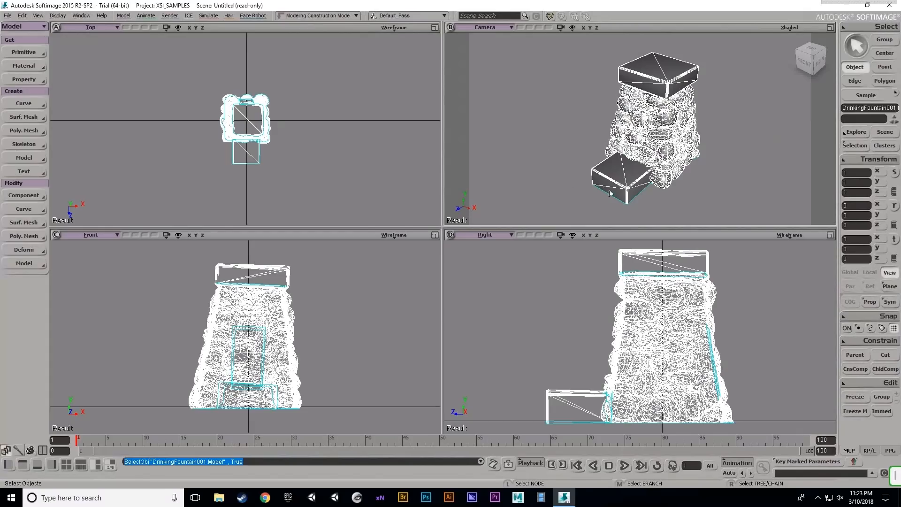
pyautogui.moveTo(548, 130); pyautogui.dragTo(576, 147)
pyautogui.click(645, 161)
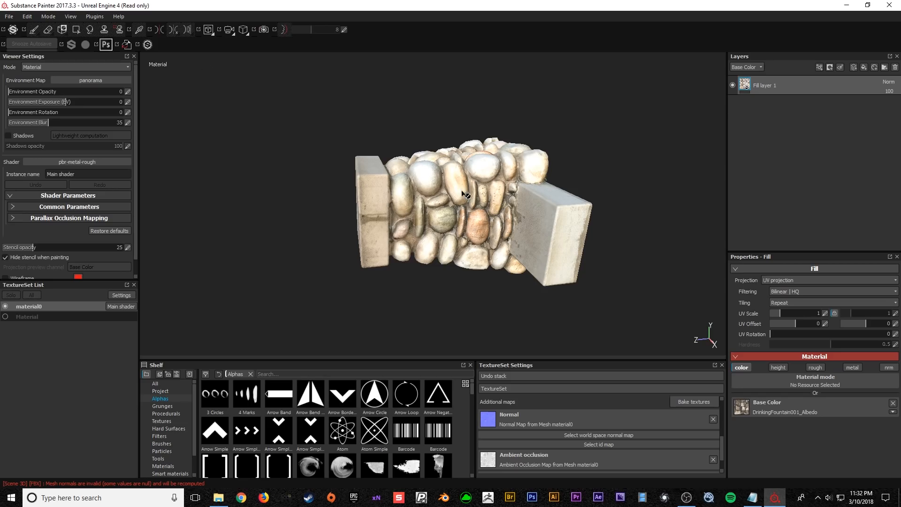
# - In Substance Painter, replace the project mesh with DrinkingFountain001.fbx, turning off the preservation of stroke positions on the mesh
pyautogui.click(26, 19)
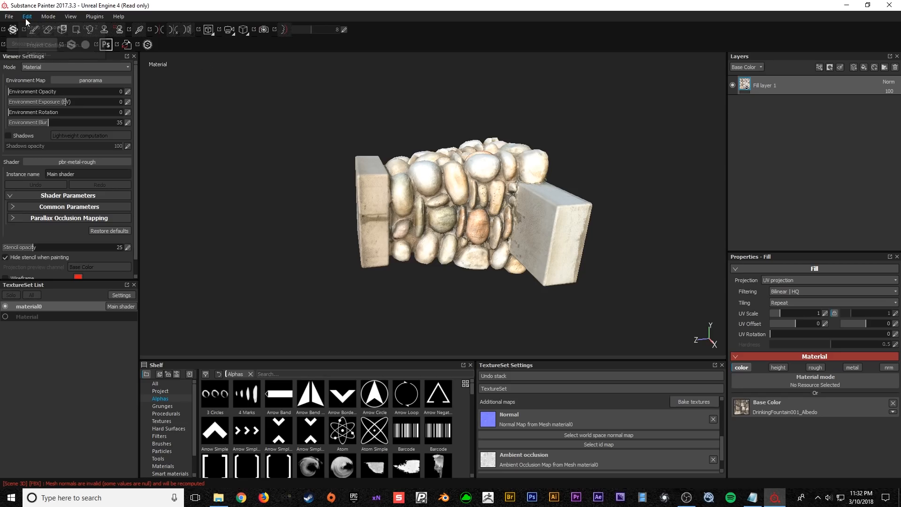
pyautogui.click(46, 45)
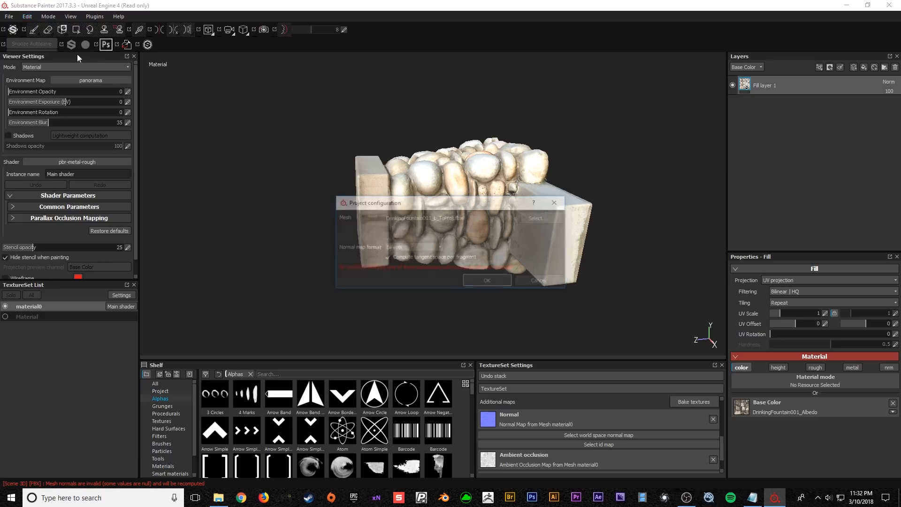
pyautogui.click(538, 223)
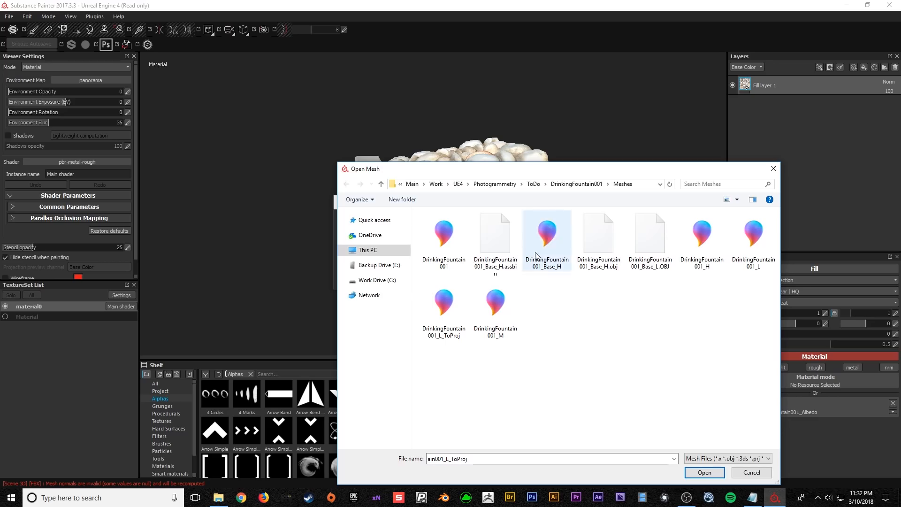
pyautogui.doubleClick(441, 230)
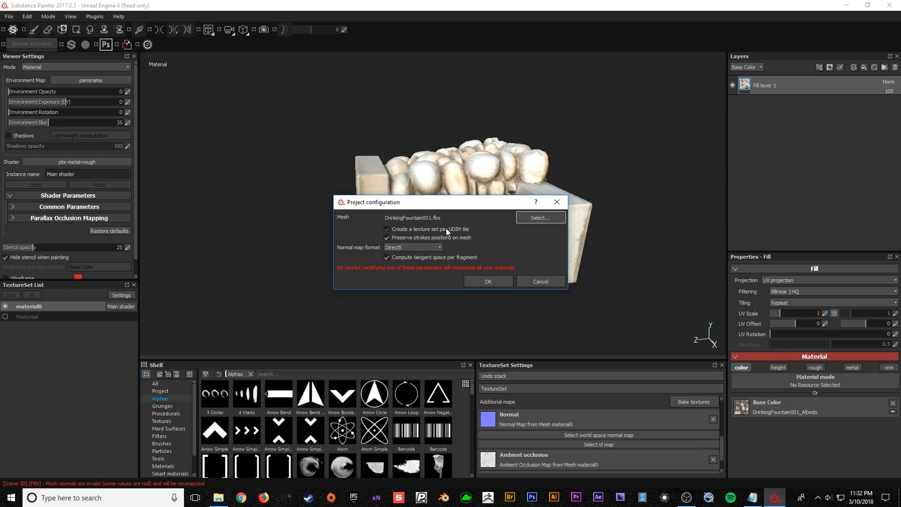
pyautogui.moveTo(411, 209); pyautogui.dragTo(353, 196)
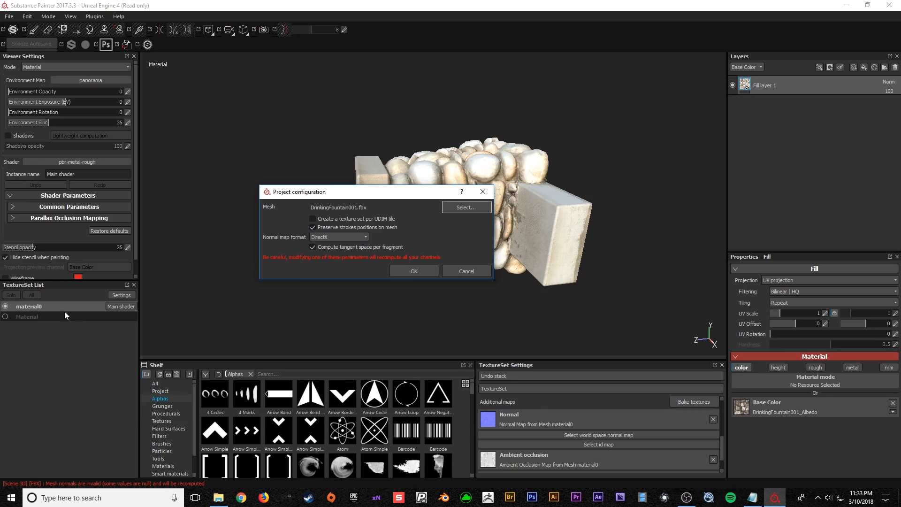
pyautogui.moveTo(412, 196); pyautogui.dragTo(343, 244)
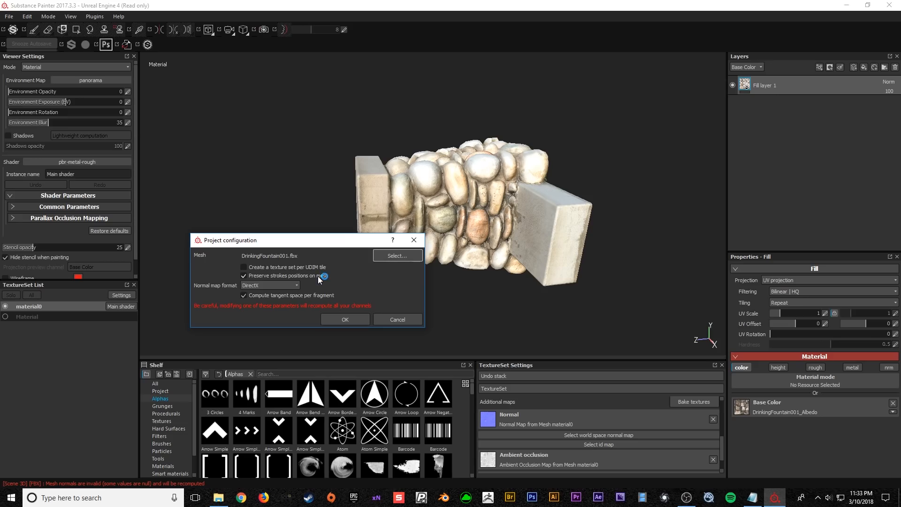
pyautogui.click(244, 275)
pyautogui.click(344, 321)
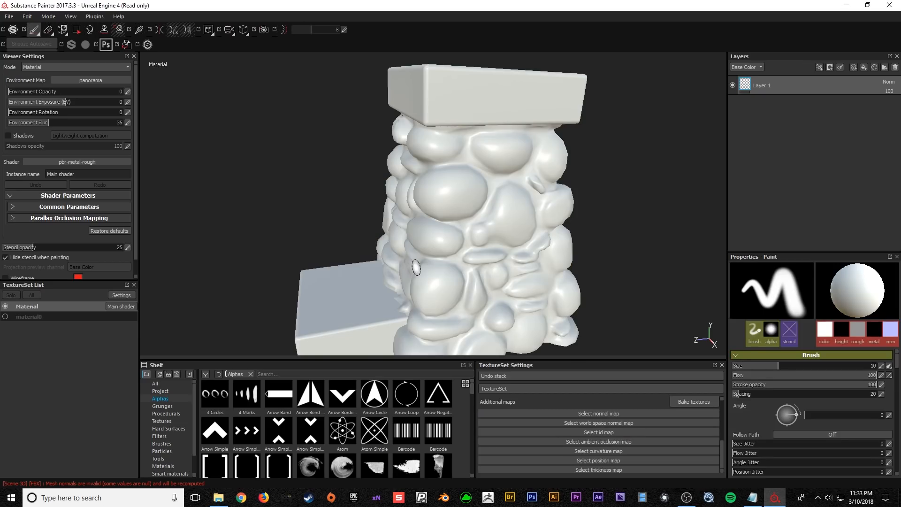
# - Assign the fountain's baked normal and ambient occlusion maps to the Material texture set
pyautogui.keyDown('alt'); pyautogui.moveTo(439, 253); pyautogui.dragTo(469, 229); pyautogui.keyUp('alt')
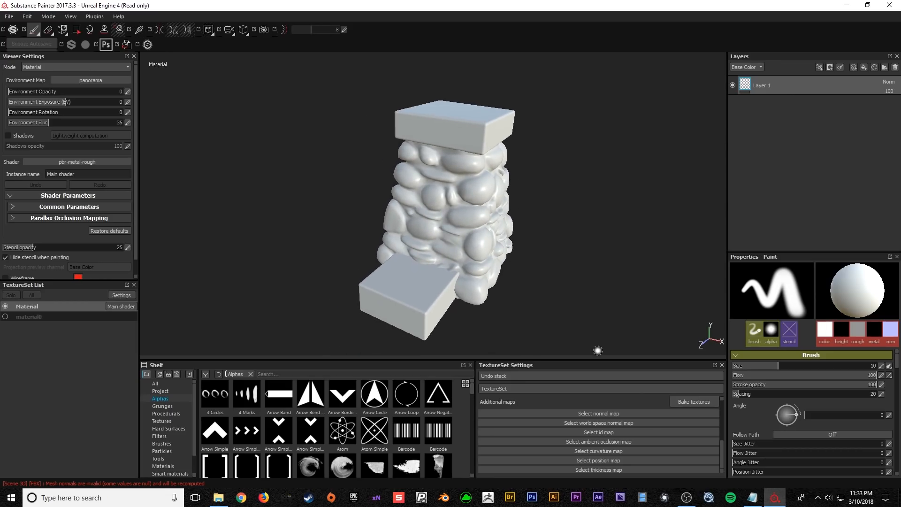
pyautogui.click(638, 414)
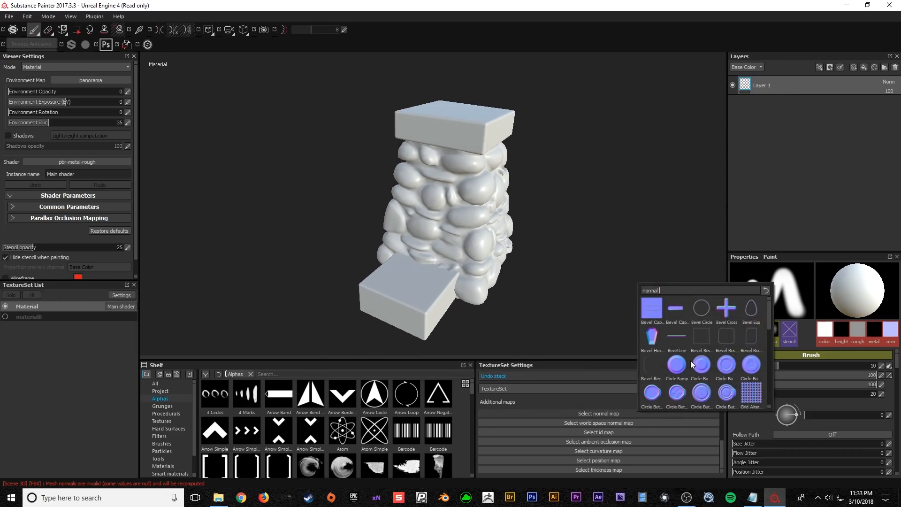
pyautogui.moveTo(770, 313); pyautogui.dragTo(669, 353)
pyautogui.click(651, 366)
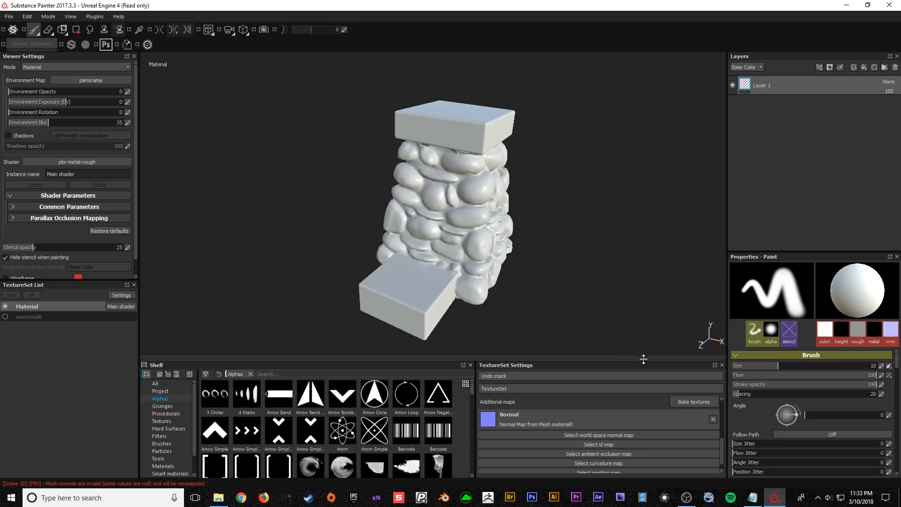
pyautogui.click(624, 454)
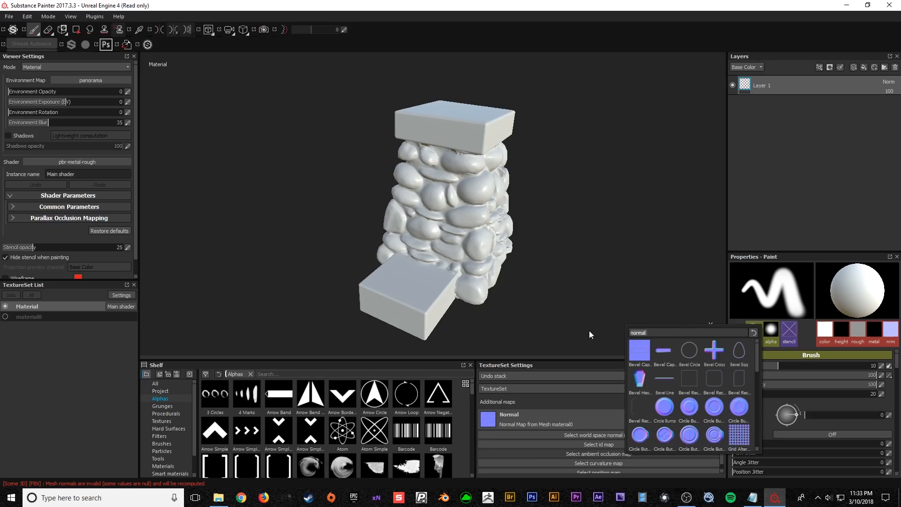
pyautogui.write('ao')
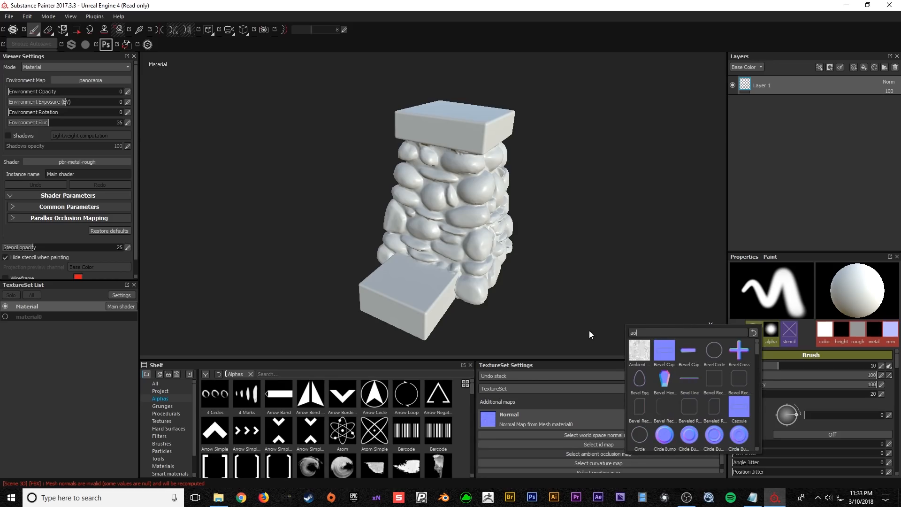
pyautogui.click(639, 350)
pyautogui.keyDown('alt'); pyautogui.moveTo(501, 286); pyautogui.dragTo(469, 259); pyautogui.keyUp('alt')
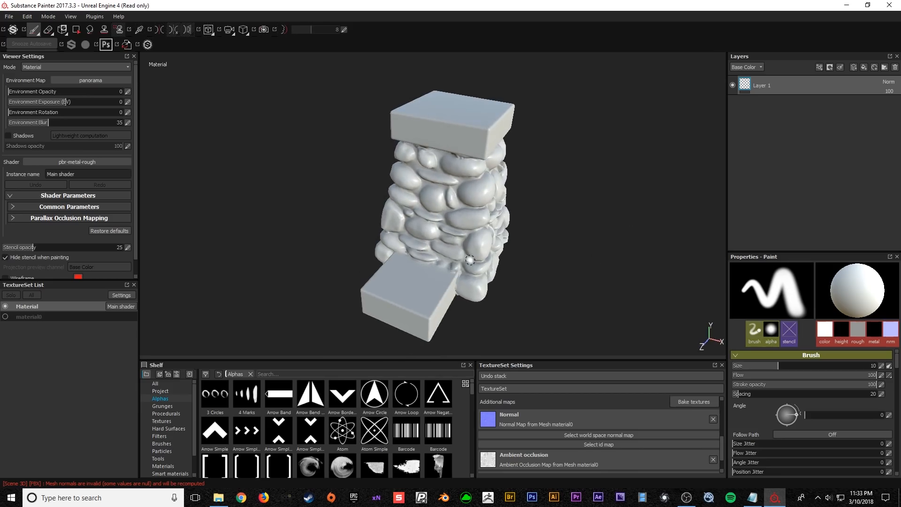
# - Replace Layer 1 with a fill layer limited to the color channel, using DrinkingFountain001_Albedo as its base color
pyautogui.click(895, 68)
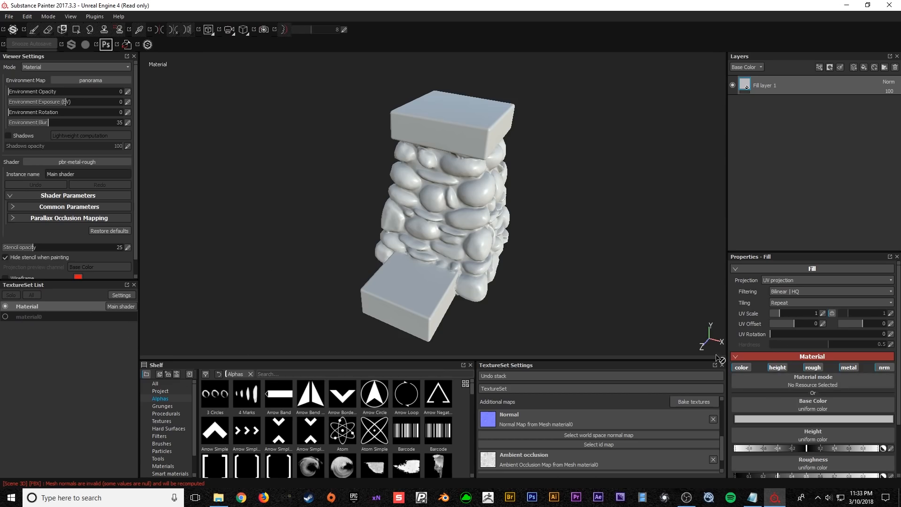
pyautogui.click(849, 367)
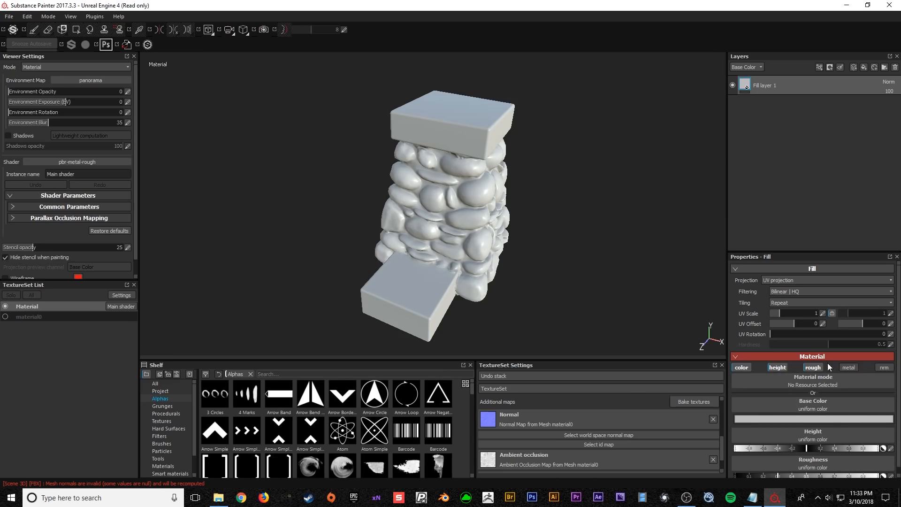
pyautogui.click(813, 367)
pyautogui.click(778, 367)
pyautogui.click(810, 407)
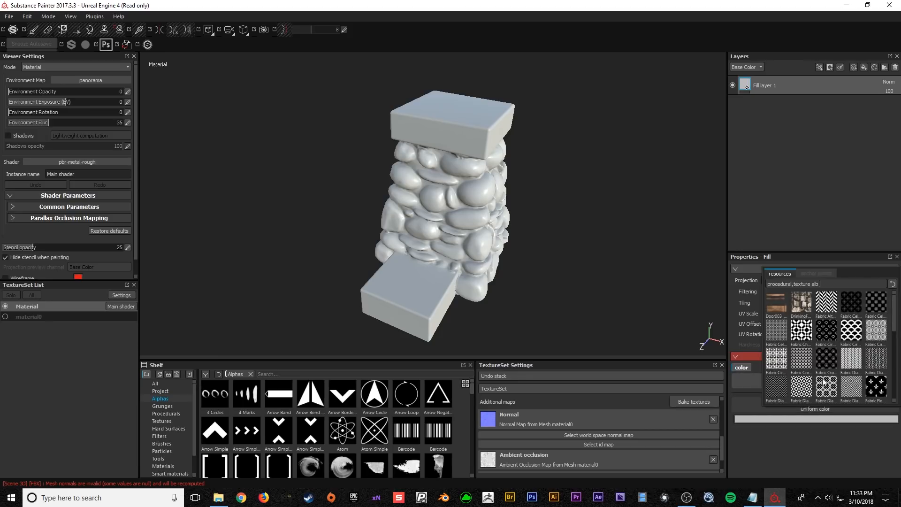
pyautogui.click(801, 303)
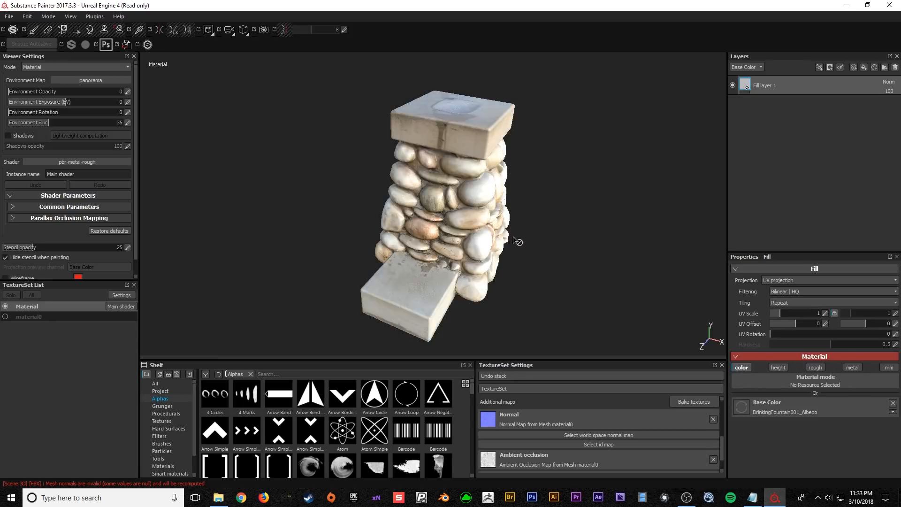
# - Examine the textured fountain from several angles, including close-ups of the basin and the stone sides
pyautogui.keyDown('alt'); pyautogui.moveTo(516, 240); pyautogui.dragTo(481, 231); pyautogui.keyUp('alt')
pyautogui.keyDown('alt'); pyautogui.moveTo(481, 232); pyautogui.dragTo(384, 212, button='middle'); pyautogui.keyUp('alt')
pyautogui.keyDown('alt'); pyautogui.moveTo(384, 213); pyautogui.dragTo(364, 218); pyautogui.keyUp('alt')
pyautogui.keyDown('alt'); pyautogui.moveTo(365, 217); pyautogui.dragTo(451, 216, button='middle'); pyautogui.keyUp('alt')
pyautogui.keyDown('alt'); pyautogui.moveTo(451, 216); pyautogui.dragTo(509, 237); pyautogui.keyUp('alt')
pyautogui.keyDown('alt'); pyautogui.moveTo(507, 152); pyautogui.dragTo(373, 162); pyautogui.keyUp('alt')
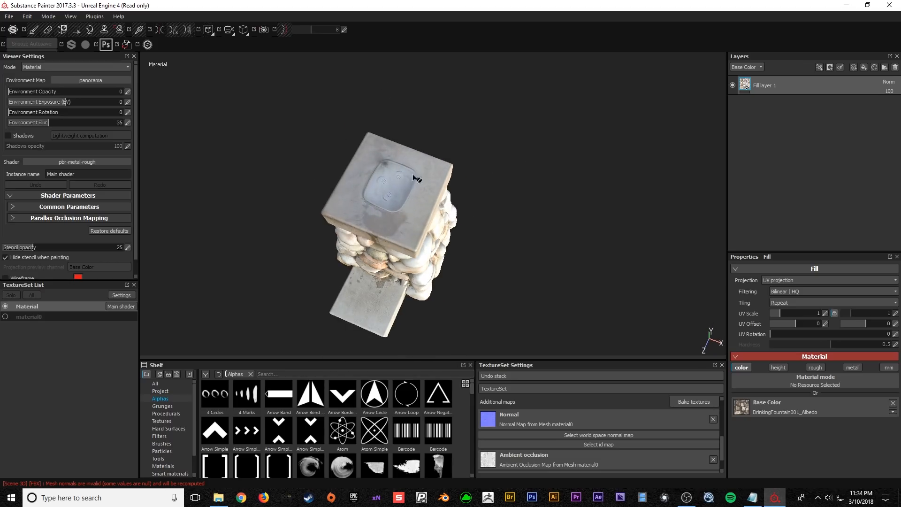
pyautogui.scroll(6, 396, 223)
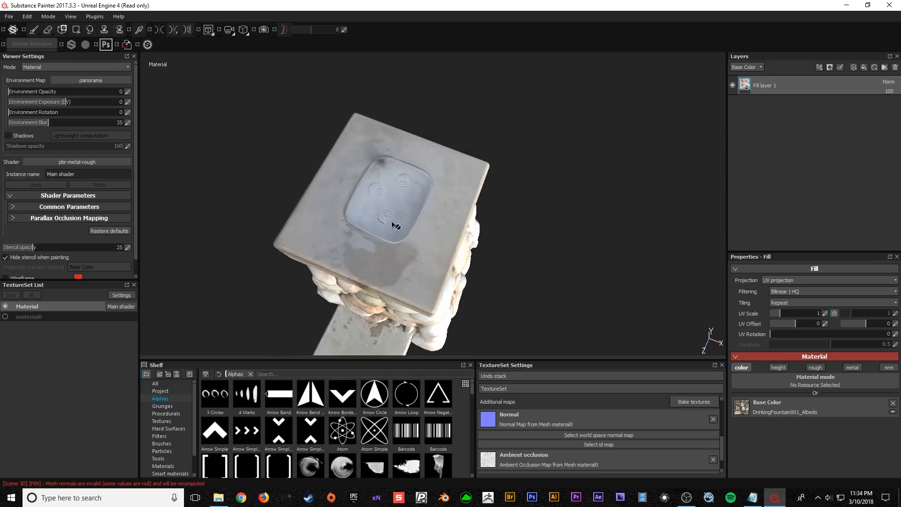
pyautogui.keyDown('alt'); pyautogui.moveTo(419, 285); pyautogui.dragTo(413, 199); pyautogui.keyUp('alt')
pyautogui.keyDown('alt'); pyautogui.moveTo(388, 283); pyautogui.dragTo(374, 196); pyautogui.keyUp('alt')
pyautogui.keyDown('alt'); pyautogui.moveTo(387, 244); pyautogui.dragTo(368, 247); pyautogui.keyUp('alt')
pyautogui.keyDown('alt'); pyautogui.moveTo(369, 281); pyautogui.dragTo(397, 231); pyautogui.keyUp('alt')
pyautogui.keyDown('alt'); pyautogui.moveTo(398, 231); pyautogui.dragTo(383, 205, button='middle'); pyautogui.keyUp('alt')
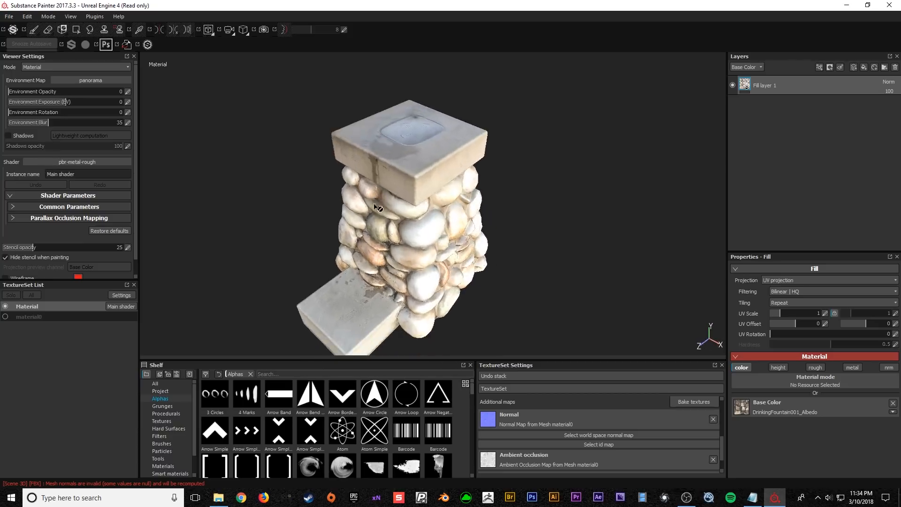
pyautogui.keyDown('alt'); pyautogui.moveTo(382, 206); pyautogui.dragTo(398, 198); pyautogui.keyUp('alt')
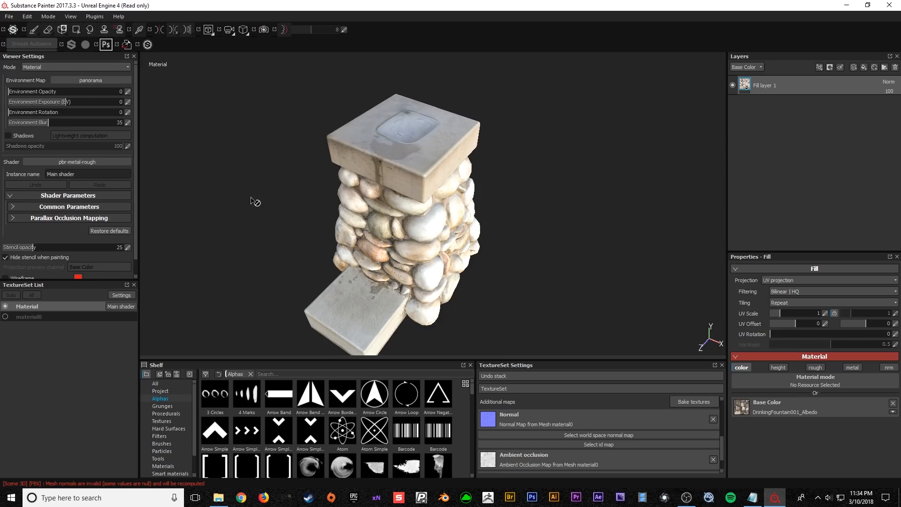
pyautogui.keyDown('alt'); pyautogui.moveTo(354, 225); pyautogui.dragTo(367, 205, button='middle'); pyautogui.keyUp('alt')
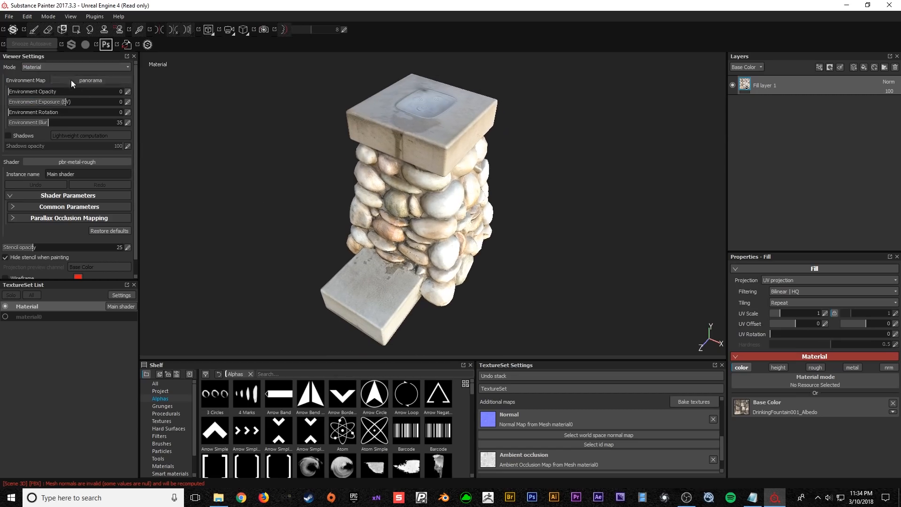
# - Set the environment map to studio_02 and rotate the environment to 329, checking the lighting on the fountain and its basin
pyautogui.click(104, 81)
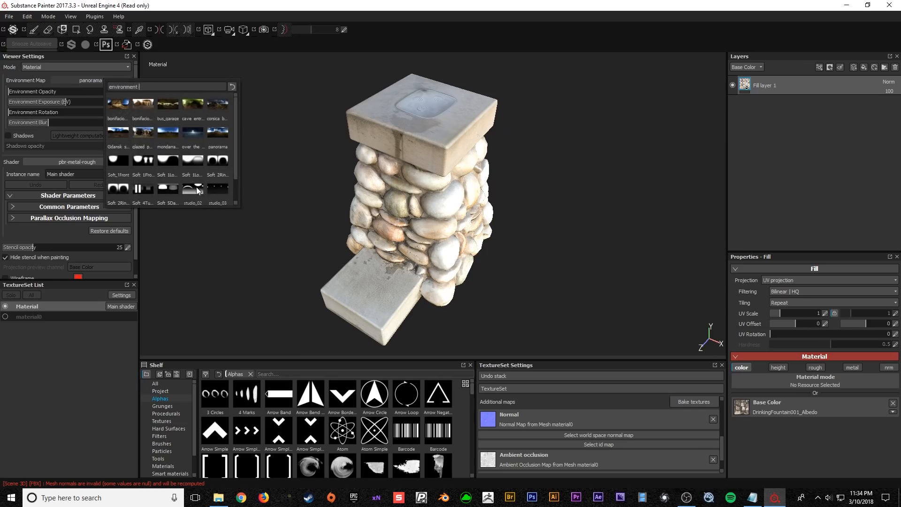
pyautogui.moveTo(197, 190)
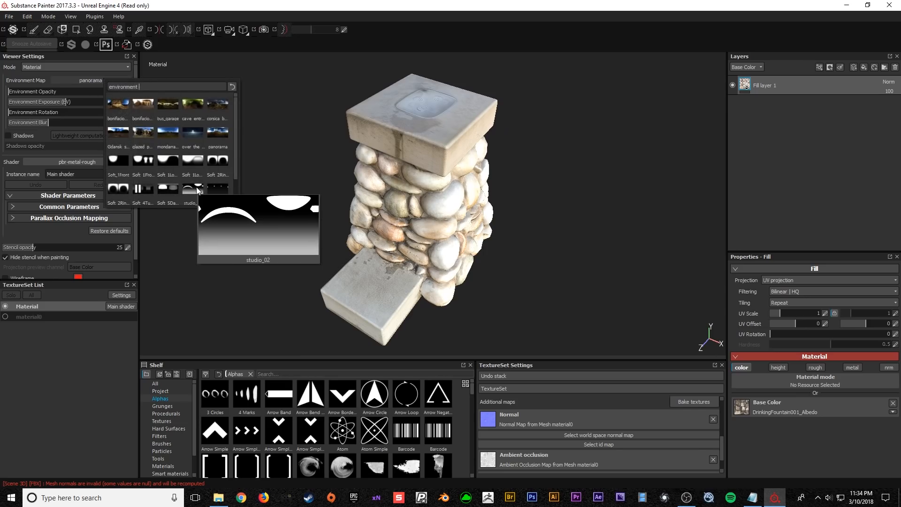
pyautogui.click(197, 190)
pyautogui.keyDown('alt'); pyautogui.moveTo(339, 226); pyautogui.dragTo(409, 286); pyautogui.keyUp('alt')
pyautogui.keyDown('alt'); pyautogui.moveTo(434, 251); pyautogui.dragTo(454, 260); pyautogui.keyUp('alt')
pyautogui.keyDown('shift'); pyautogui.moveTo(391, 248); pyautogui.dragTo(472, 266, button='right'); pyautogui.keyUp('shift')
pyautogui.moveTo(444, 258)
pyautogui.keyDown('alt'); pyautogui.mouseDown()
pyautogui.moveTo(499, 205)
pyautogui.moveTo(466, 237)
pyautogui.moveTo(446, 227)
pyautogui.moveTo(444, 241)
pyautogui.mouseUp(); pyautogui.keyUp('alt')
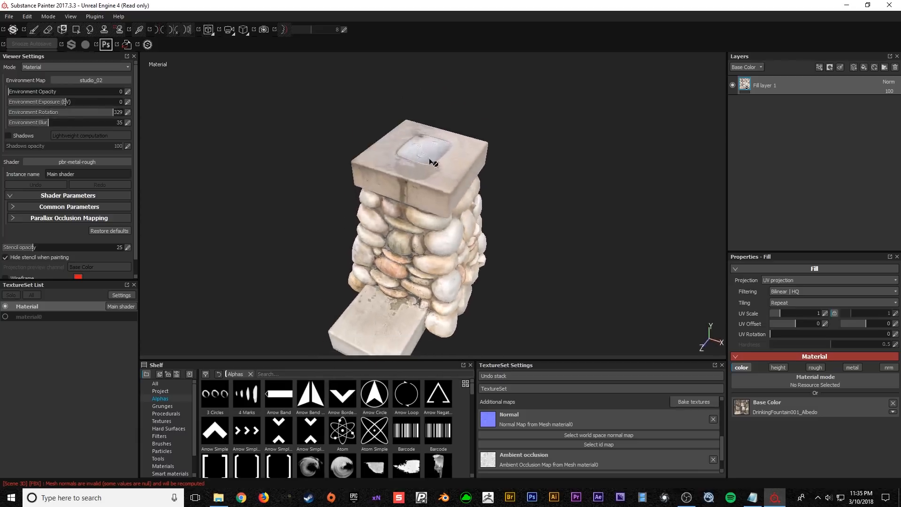
pyautogui.keyDown('alt'); pyautogui.moveTo(431, 161); pyautogui.dragTo(430, 205, button='right'); pyautogui.keyUp('alt')
pyautogui.keyDown('alt'); pyautogui.moveTo(430, 205); pyautogui.dragTo(433, 262); pyautogui.keyUp('alt')
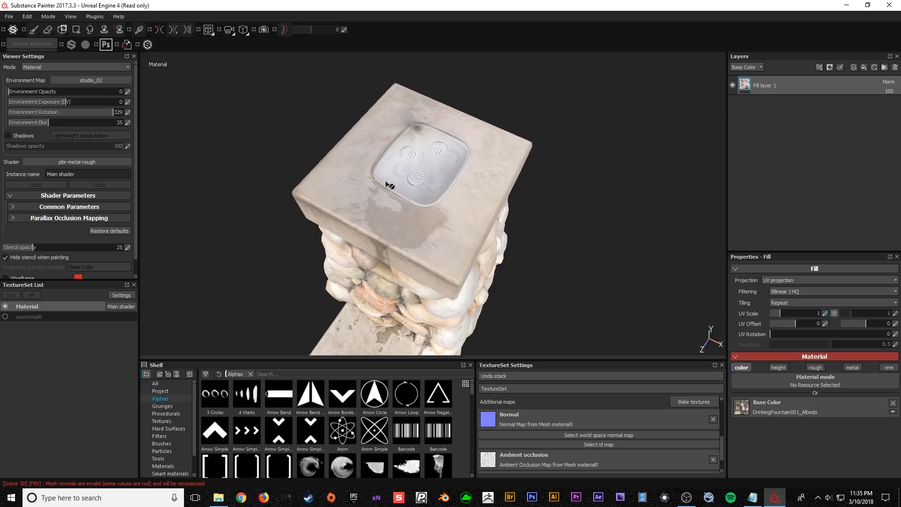
pyautogui.keyDown('alt'); pyautogui.moveTo(389, 184); pyautogui.dragTo(416, 202); pyautogui.keyUp('alt')
# - Rename the fill layer as Albedo
pyautogui.doubleClick(772, 86)
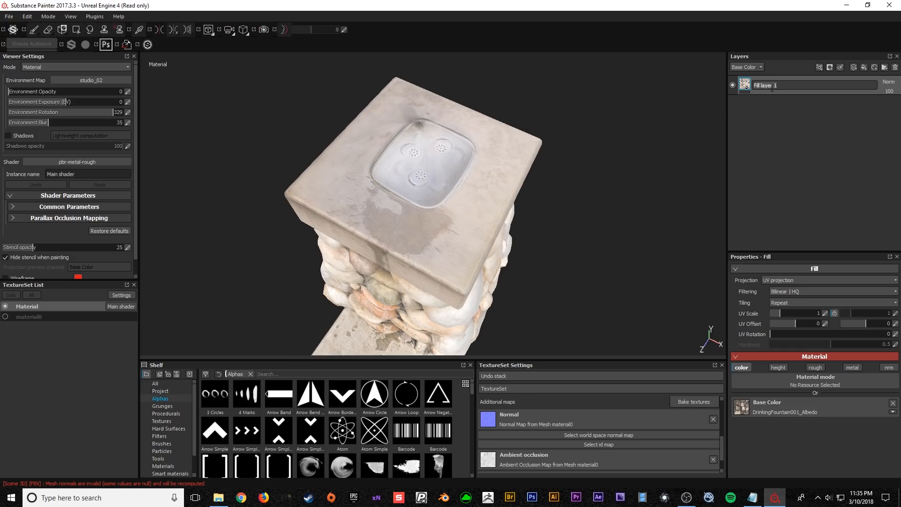
pyautogui.write('Albedoa')
pyautogui.press('Return')
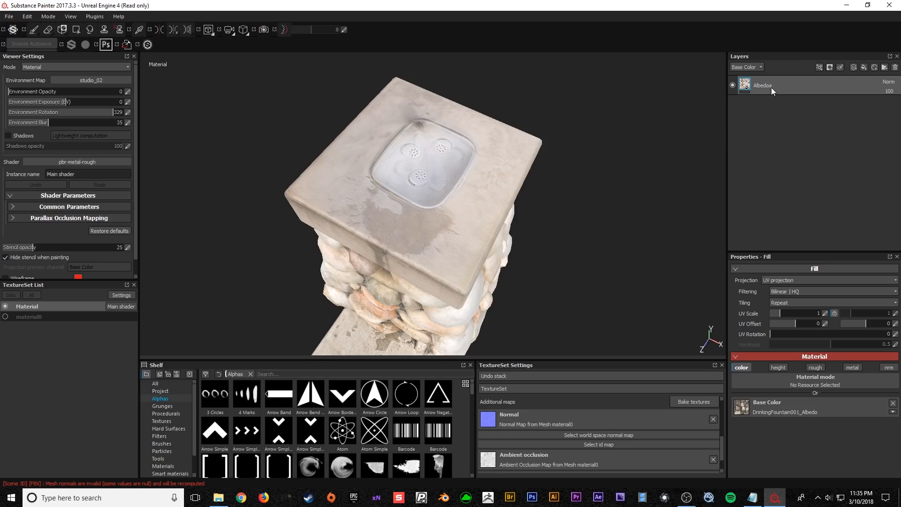
pyautogui.doubleClick(770, 88)
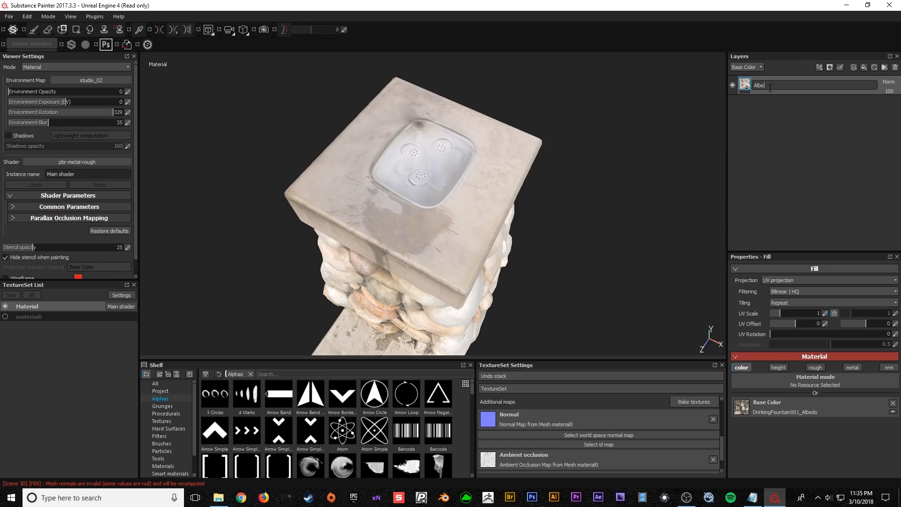
pyautogui.write('do')
pyautogui.press('Return')
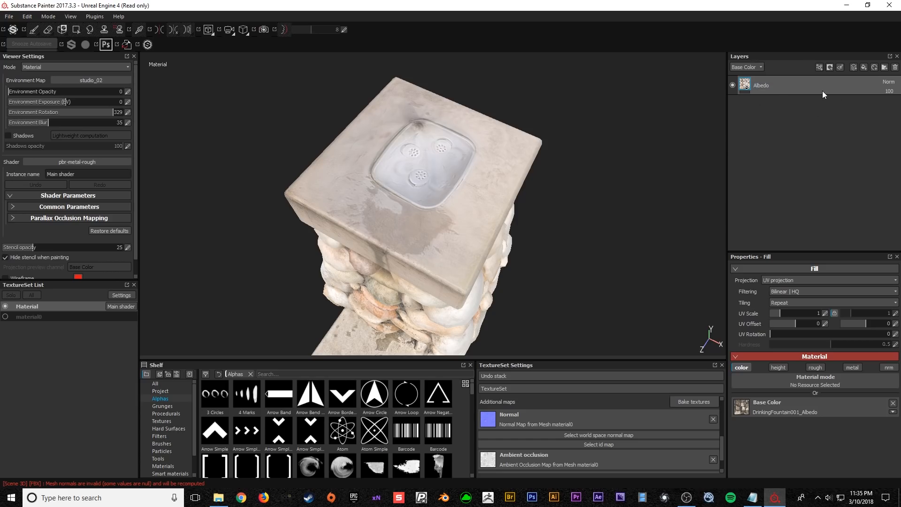
# - Add a paint layer named Patch above the Albedo layer and set its base color blending mode to Passthrough
pyautogui.click(853, 68)
pyautogui.doubleClick(761, 86)
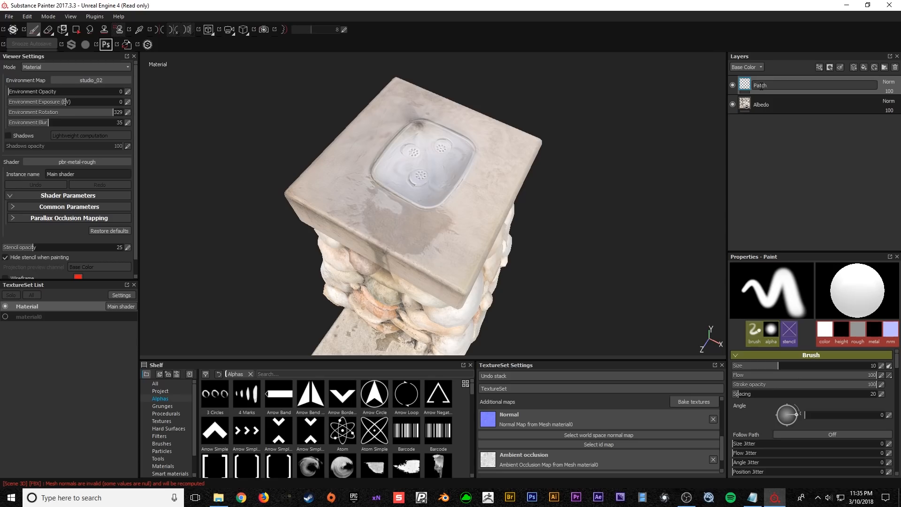
pyautogui.press('Return')
pyautogui.keyDown('alt'); pyautogui.moveTo(435, 156); pyautogui.dragTo(450, 224); pyautogui.keyUp('alt')
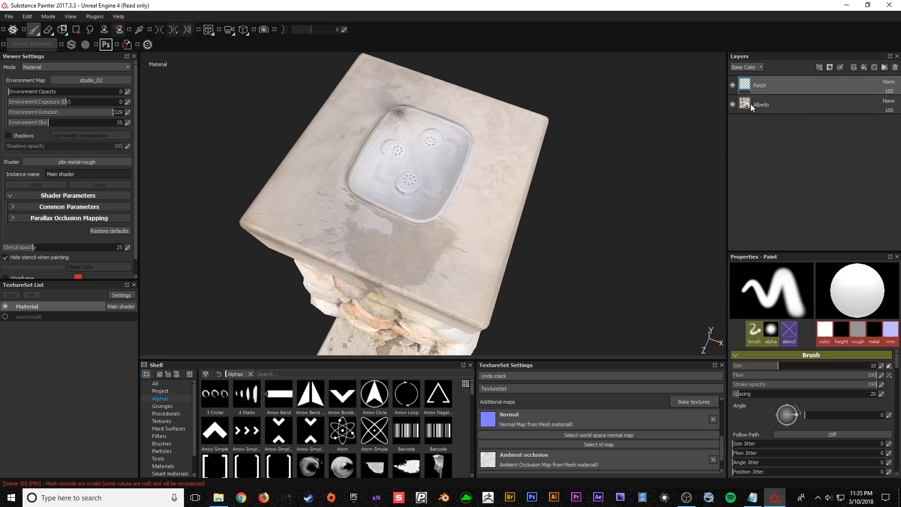
pyautogui.click(888, 84)
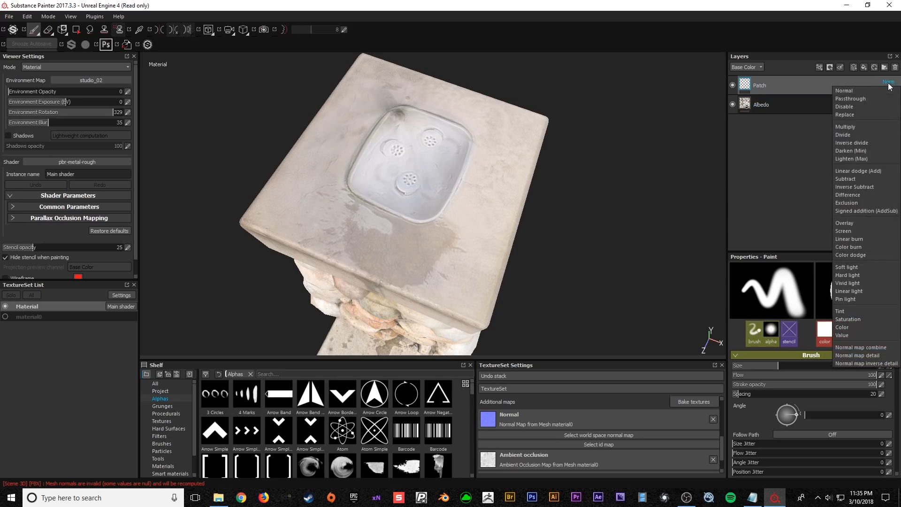
pyautogui.click(857, 100)
# - Switch to the Clone tool with a brush size of 15.68 and rotate the environment lighting to 272
pyautogui.keyDown('alt'); pyautogui.moveTo(413, 167); pyautogui.dragTo(371, 207); pyautogui.keyUp('alt')
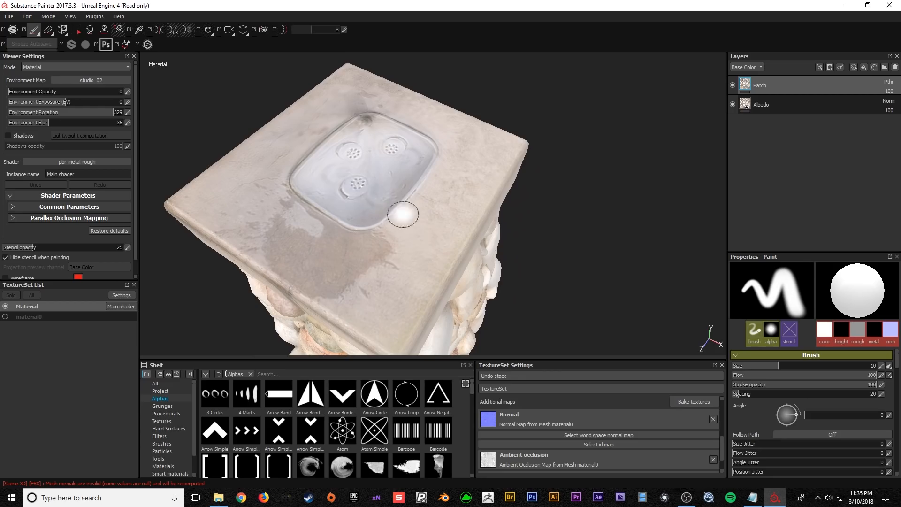
pyautogui.keyDown('alt'); pyautogui.moveTo(386, 185); pyautogui.dragTo(450, 200, button='middle'); pyautogui.keyUp('alt')
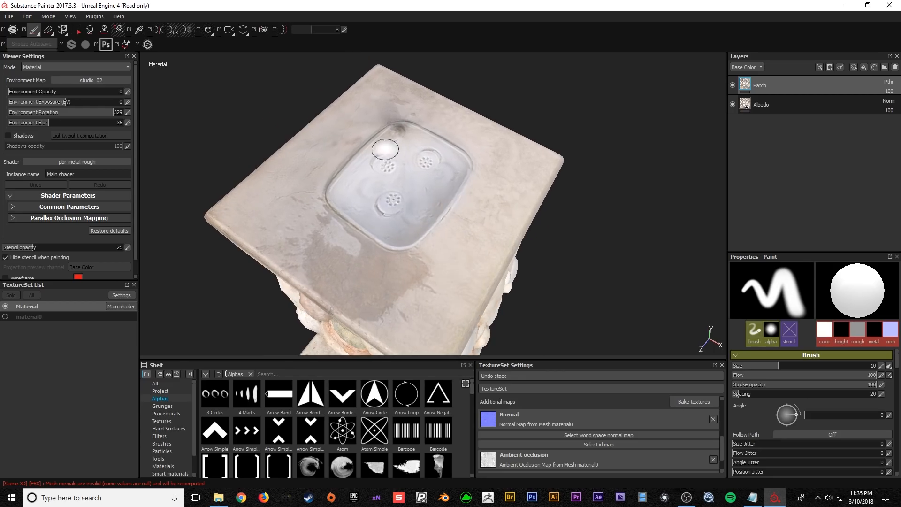
pyautogui.click(104, 30)
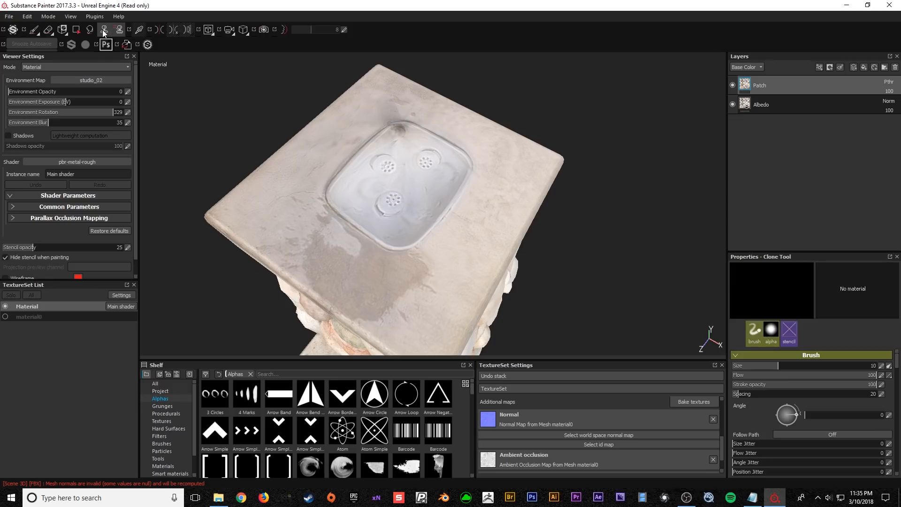
pyautogui.keyDown('alt'); pyautogui.moveTo(396, 174); pyautogui.dragTo(413, 211); pyautogui.keyUp('alt')
pyautogui.keyDown('alt'); pyautogui.moveTo(413, 211); pyautogui.dragTo(422, 215, button='right'); pyautogui.keyUp('alt')
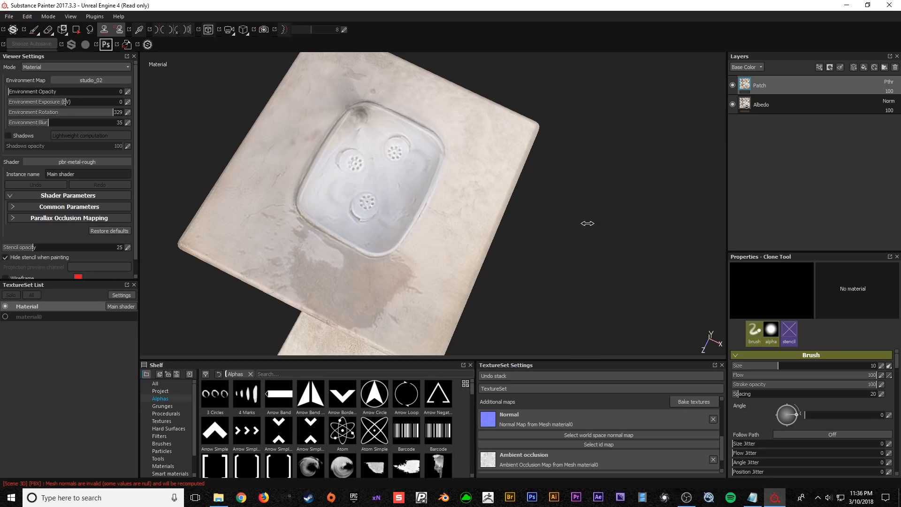
pyautogui.keyDown('shift'); pyautogui.moveTo(576, 211); pyautogui.dragTo(565, 212, button='right'); pyautogui.keyUp('shift')
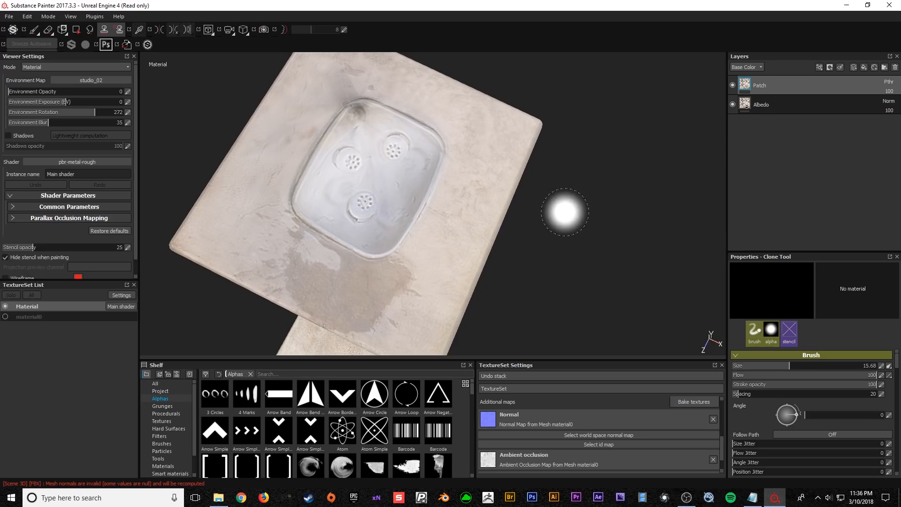
pyautogui.keyDown('alt'); pyautogui.moveTo(423, 151); pyautogui.dragTo(422, 202); pyautogui.keyUp('alt')
pyautogui.rightClick(422, 202)
pyautogui.keyDown('alt'); pyautogui.moveTo(549, 180); pyautogui.dragTo(548, 197, button='right'); pyautogui.keyUp('alt')
pyautogui.rightClick(556, 189)
pyautogui.keyDown('alt'); pyautogui.moveTo(555, 188); pyautogui.dragTo(554, 166); pyautogui.keyUp('alt')
pyautogui.keyDown('alt'); pyautogui.moveTo(557, 176); pyautogui.dragTo(527, 187); pyautogui.keyUp('alt')
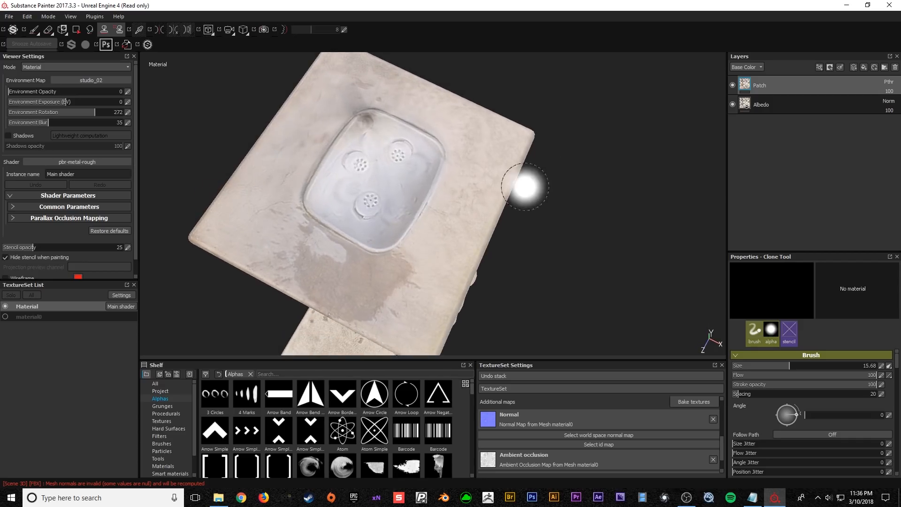
pyautogui.moveTo(435, 189)
pyautogui.keyDown('alt'); pyautogui.mouseDown()
pyautogui.moveTo(477, 188)
pyautogui.moveTo(465, 176)
pyautogui.moveTo(439, 211)
pyautogui.mouseUp(); pyautogui.keyUp('alt')
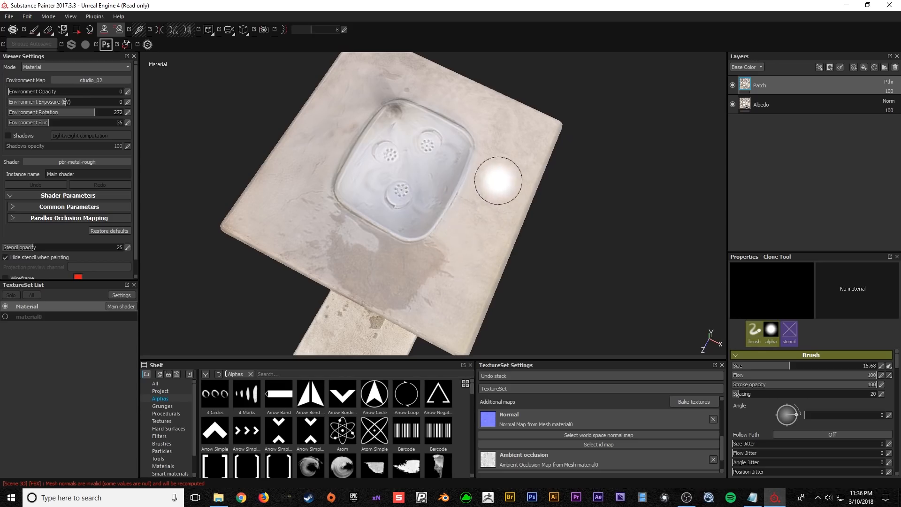
# - Clone the surrounding concrete over the right and left sides of the basin on the fountain's top slab
pyautogui.press('v')
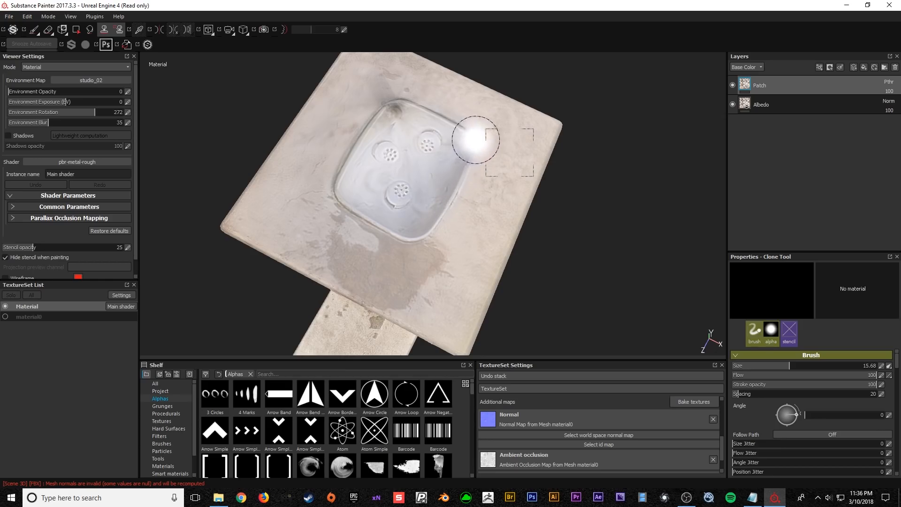
pyautogui.moveTo(457, 138)
pyautogui.mouseDown()
pyautogui.moveTo(466, 145)
pyautogui.moveTo(461, 153)
pyautogui.moveTo(467, 137)
pyautogui.moveTo(468, 151)
pyautogui.moveTo(460, 173)
pyautogui.moveTo(421, 225)
pyautogui.moveTo(433, 198)
pyautogui.mouseUp()
pyautogui.press('v')
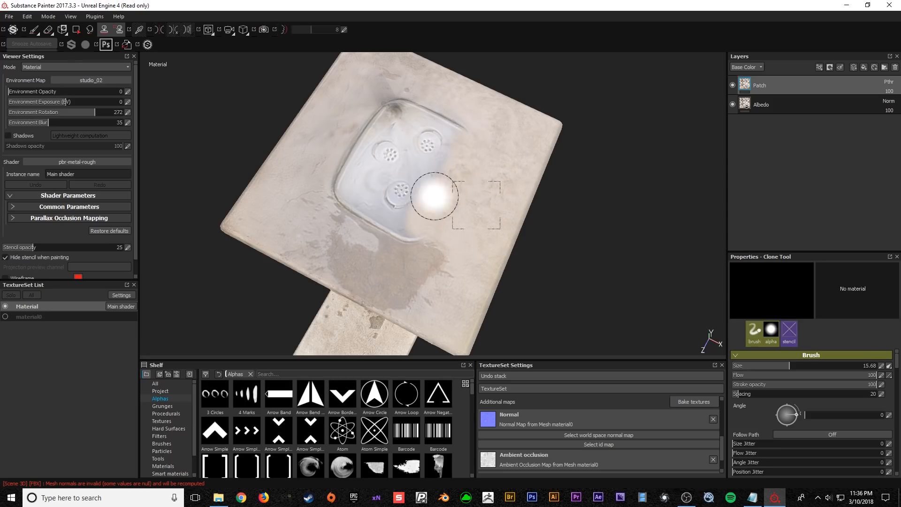
pyautogui.click(294, 188)
pyautogui.moveTo(332, 190)
pyautogui.mouseDown()
pyautogui.moveTo(368, 131)
pyautogui.moveTo(393, 113)
pyautogui.moveTo(358, 197)
pyautogui.mouseUp()
pyautogui.press('v')
pyautogui.click(329, 144)
pyautogui.click(353, 110)
# - Try cloning other concrete areas over the basin's left and upper edges, undoing each stroke
pyautogui.press('v')
pyautogui.click(510, 165)
pyautogui.moveTo(355, 143); pyautogui.dragTo(329, 161)
pyautogui.hotkey('ctrl', 'z')
pyautogui.moveTo(426, 232)
pyautogui.keyDown('alt'); pyautogui.mouseDown()
pyautogui.moveTo(453, 211)
pyautogui.moveTo(455, 223)
pyautogui.mouseUp(); pyautogui.keyUp('alt')
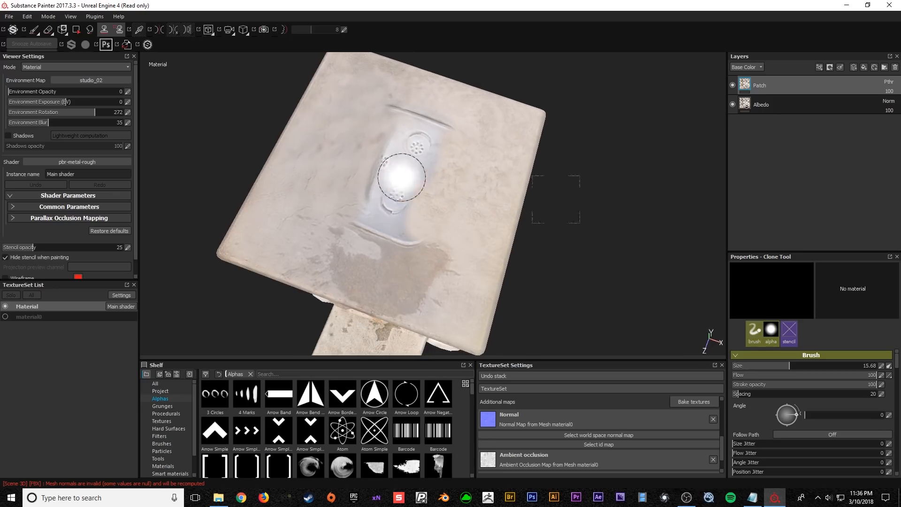
pyautogui.press('v')
pyautogui.click(357, 104)
pyautogui.moveTo(435, 131)
pyautogui.mouseDown()
pyautogui.moveTo(416, 125)
pyautogui.moveTo(434, 144)
pyautogui.mouseUp()
pyautogui.hotkey('ctrl', 'z')
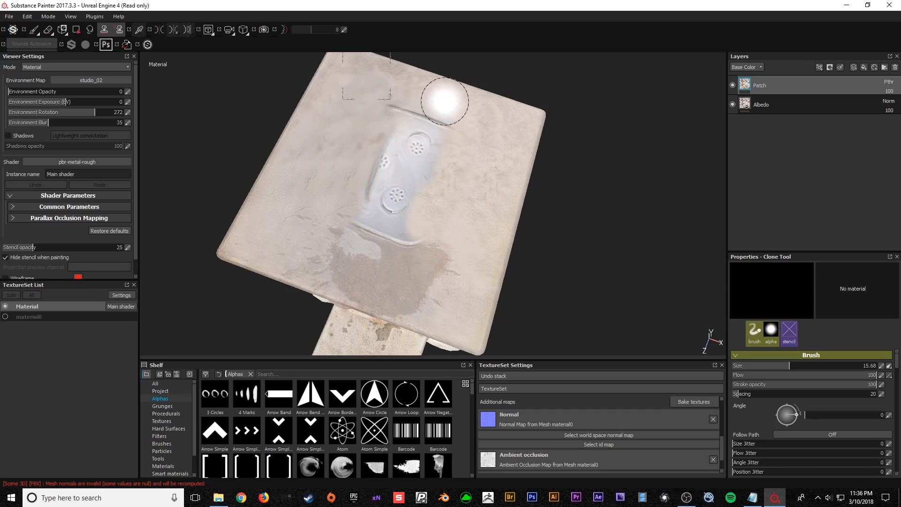
# - Reduce the clone brush to size 11.3 and clone concrete over the remaining middle of the basin
pyautogui.press('[')
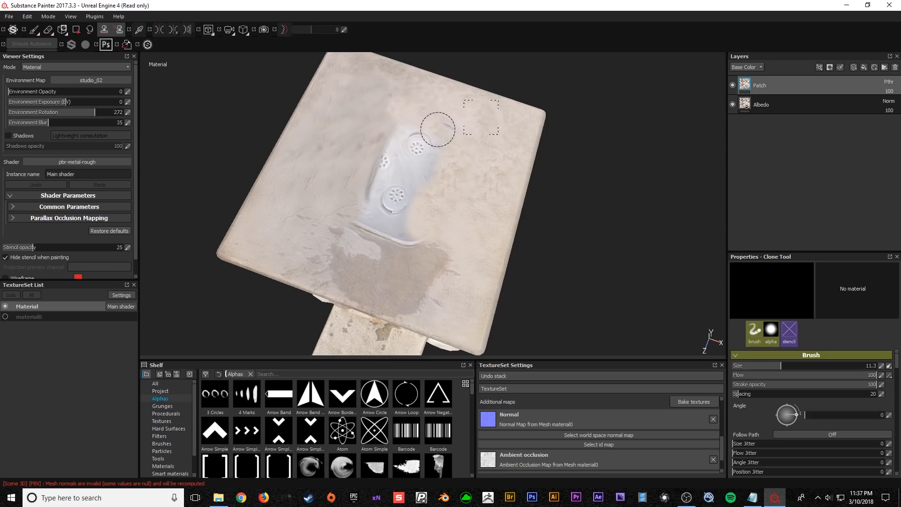
pyautogui.moveTo(432, 160)
pyautogui.mouseDown()
pyautogui.moveTo(443, 201)
pyautogui.moveTo(321, 171)
pyautogui.moveTo(372, 205)
pyautogui.moveTo(383, 173)
pyautogui.mouseUp()
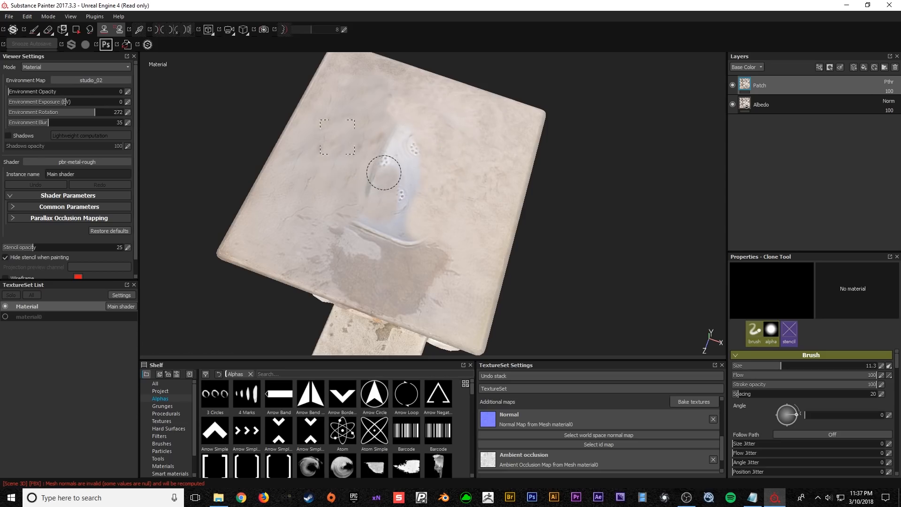
pyautogui.moveTo(410, 136); pyautogui.dragTo(414, 184)
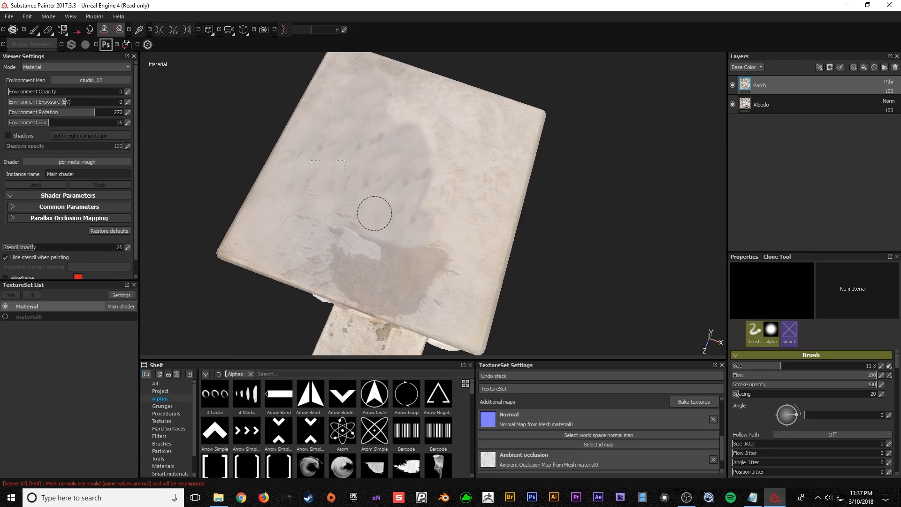
# - Examine the patched top slab and the stone sides from several angles, with the environment rotated to 313
pyautogui.keyDown('alt'); pyautogui.moveTo(394, 201); pyautogui.dragTo(371, 186); pyautogui.keyUp('alt')
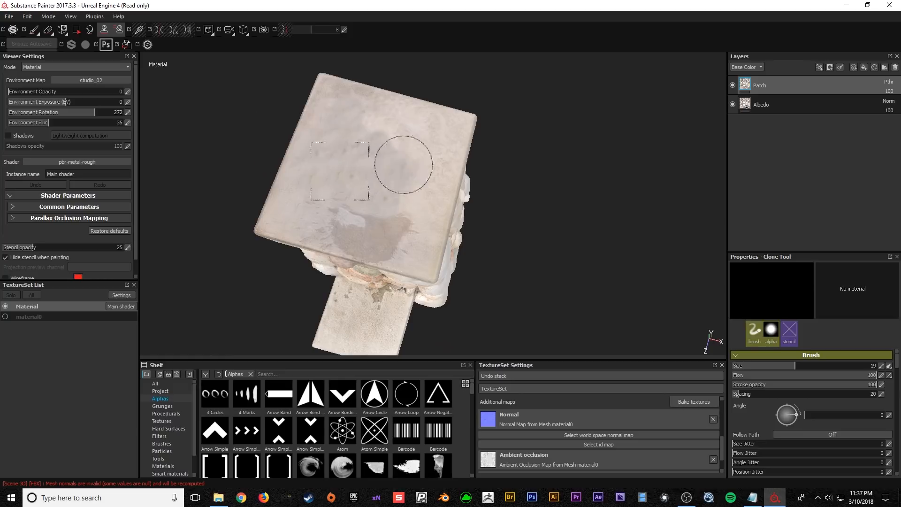
pyautogui.keyDown('alt'); pyautogui.moveTo(389, 191); pyautogui.dragTo(390, 218); pyautogui.keyUp('alt')
pyautogui.moveTo(358, 177)
pyautogui.keyDown('alt'); pyautogui.mouseDown()
pyautogui.moveTo(402, 237)
pyautogui.moveTo(344, 138)
pyautogui.moveTo(392, 123)
pyautogui.moveTo(358, 161)
pyautogui.moveTo(362, 205)
pyautogui.moveTo(330, 167)
pyautogui.moveTo(394, 172)
pyautogui.mouseUp(); pyautogui.keyUp('alt')
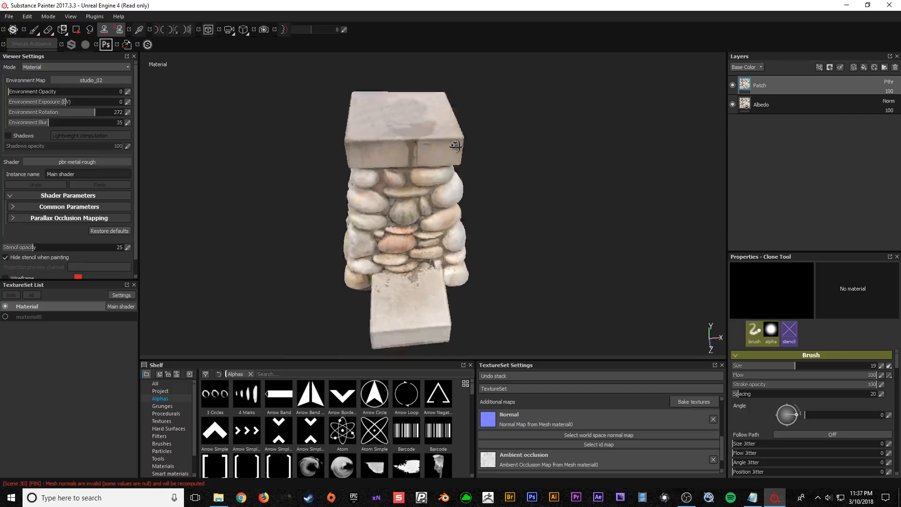
pyautogui.moveTo(452, 118)
pyautogui.keyDown('alt'); pyautogui.mouseDown()
pyautogui.moveTo(444, 179)
pyautogui.moveTo(455, 197)
pyautogui.mouseUp(); pyautogui.keyUp('alt')
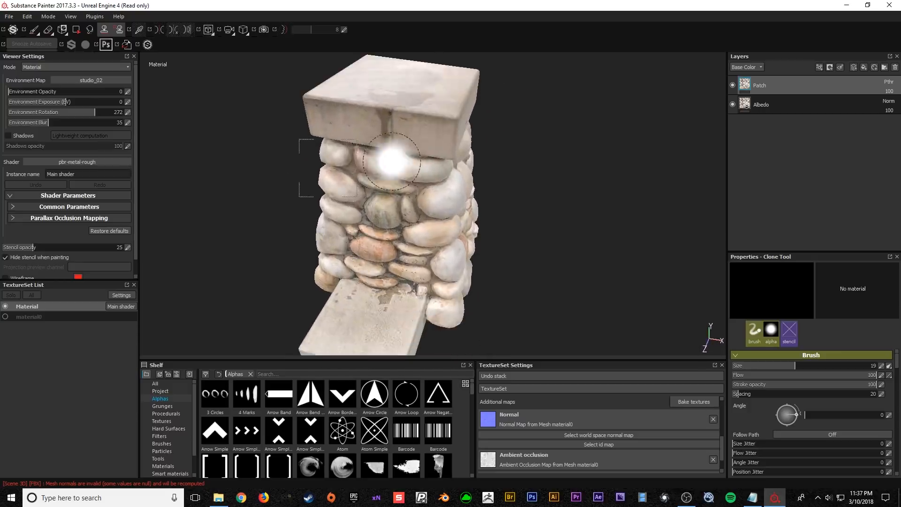
pyautogui.keyDown('alt'); pyautogui.moveTo(392, 161); pyautogui.dragTo(436, 242, button='right'); pyautogui.keyUp('alt')
pyautogui.keyDown('alt'); pyautogui.moveTo(436, 241); pyautogui.dragTo(401, 234); pyautogui.keyUp('alt')
pyautogui.keyDown('alt'); pyautogui.moveTo(400, 233); pyautogui.dragTo(348, 153, button='middle'); pyautogui.keyUp('alt')
pyautogui.keyDown('alt'); pyautogui.moveTo(348, 153); pyautogui.dragTo(375, 247, button='right'); pyautogui.keyUp('alt')
pyautogui.keyDown('alt'); pyautogui.moveTo(375, 247); pyautogui.dragTo(452, 207); pyautogui.keyUp('alt')
pyautogui.keyDown('alt'); pyautogui.moveTo(371, 164); pyautogui.dragTo(379, 216, button='middle'); pyautogui.keyUp('alt')
pyautogui.moveTo(378, 216)
pyautogui.keyDown('alt'); pyautogui.mouseDown()
pyautogui.moveTo(423, 205)
pyautogui.moveTo(346, 209)
pyautogui.moveTo(294, 229)
pyautogui.mouseUp(); pyautogui.keyUp('alt')
pyautogui.keyDown('alt'); pyautogui.moveTo(294, 230); pyautogui.dragTo(382, 190, button='right'); pyautogui.keyUp('alt')
pyautogui.moveTo(384, 190)
pyautogui.keyDown('alt'); pyautogui.mouseDown()
pyautogui.moveTo(413, 176)
pyautogui.moveTo(390, 176)
pyautogui.mouseUp(); pyautogui.keyUp('alt')
pyautogui.moveTo(390, 176)
pyautogui.keyDown('alt'); pyautogui.mouseDown(button='right')
pyautogui.moveTo(406, 220)
pyautogui.moveTo(459, 218)
pyautogui.moveTo(446, 219)
pyautogui.mouseUp(button='right'); pyautogui.keyUp('alt')
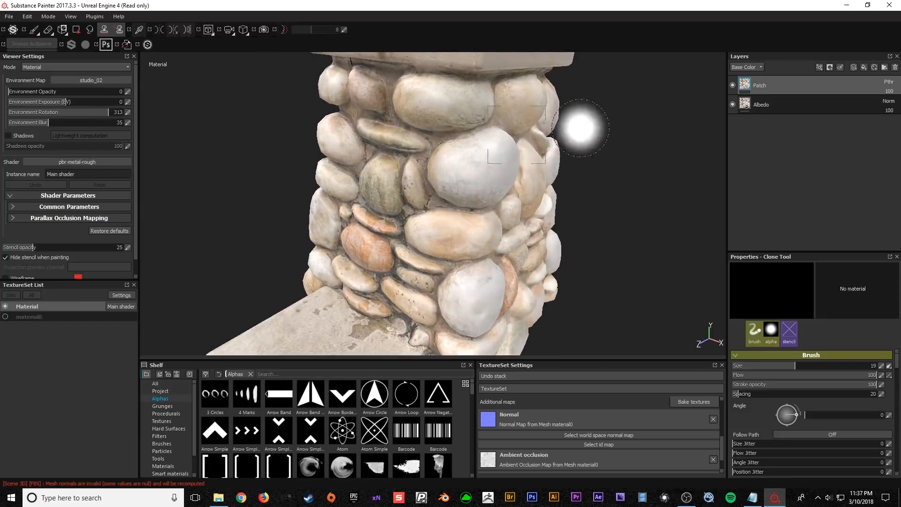
# - Add a filter to the Albedo layer and assign the Sharpen filter to it
pyautogui.click(34, 30)
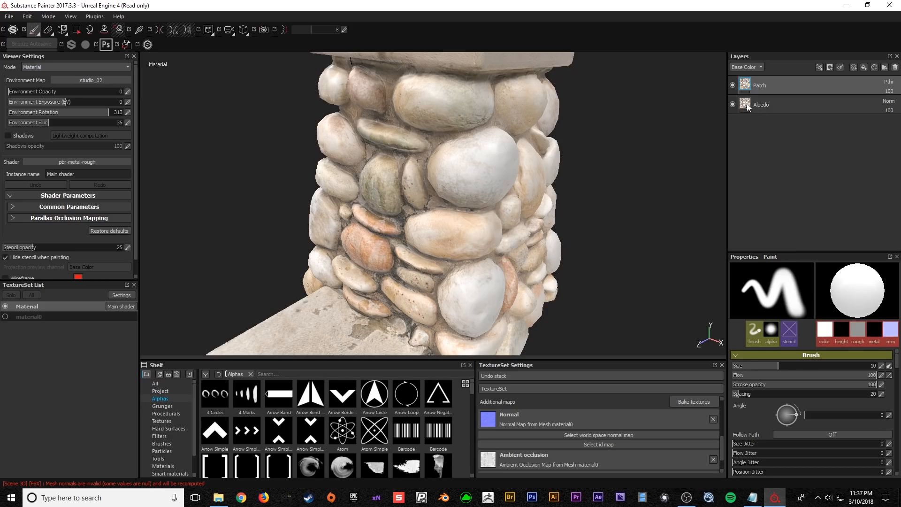
pyautogui.click(746, 106)
pyautogui.keyDown('alt'); pyautogui.moveTo(524, 152); pyautogui.dragTo(540, 141); pyautogui.keyUp('alt')
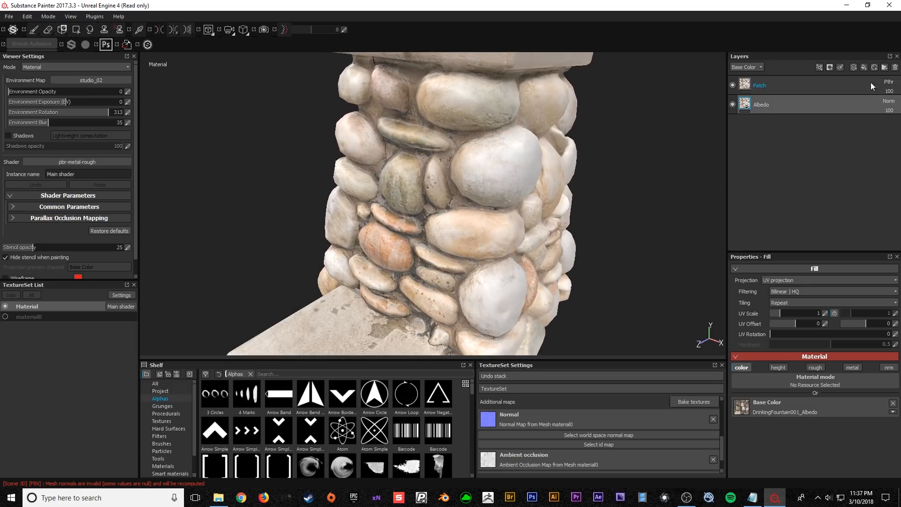
pyautogui.click(820, 68)
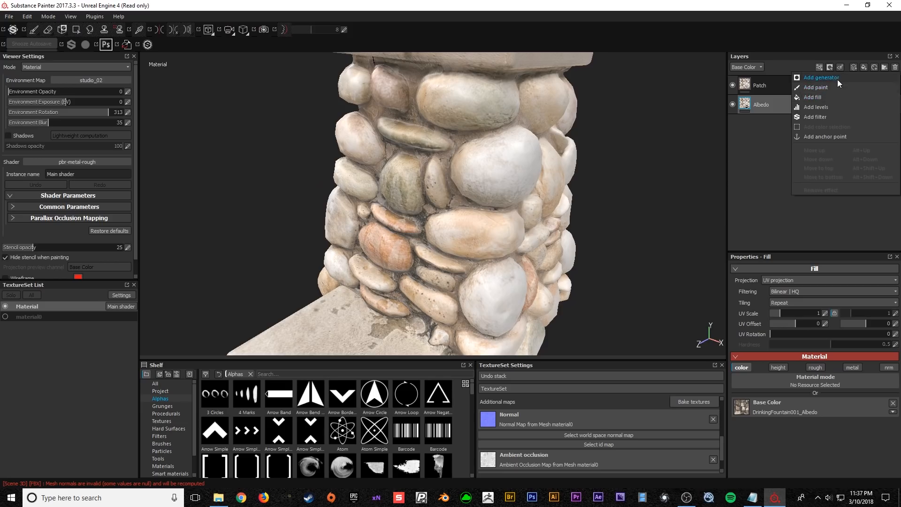
pyautogui.click(826, 116)
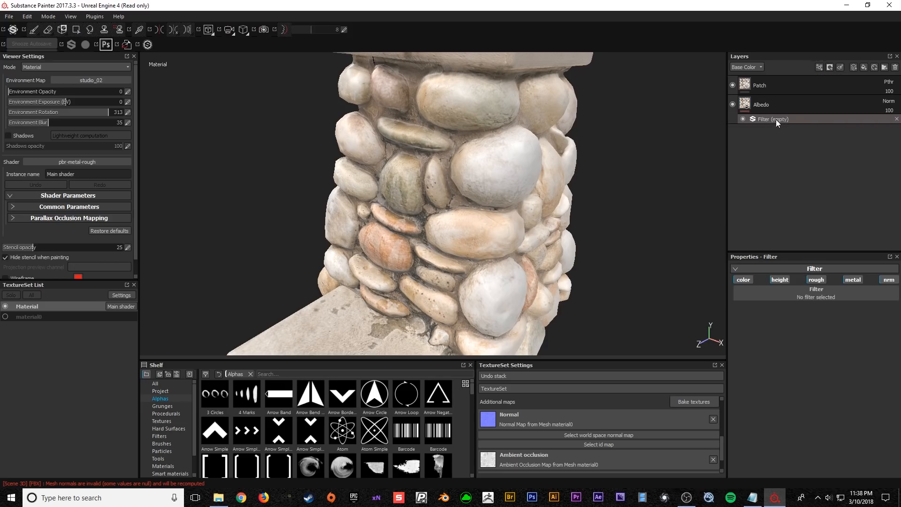
pyautogui.click(804, 297)
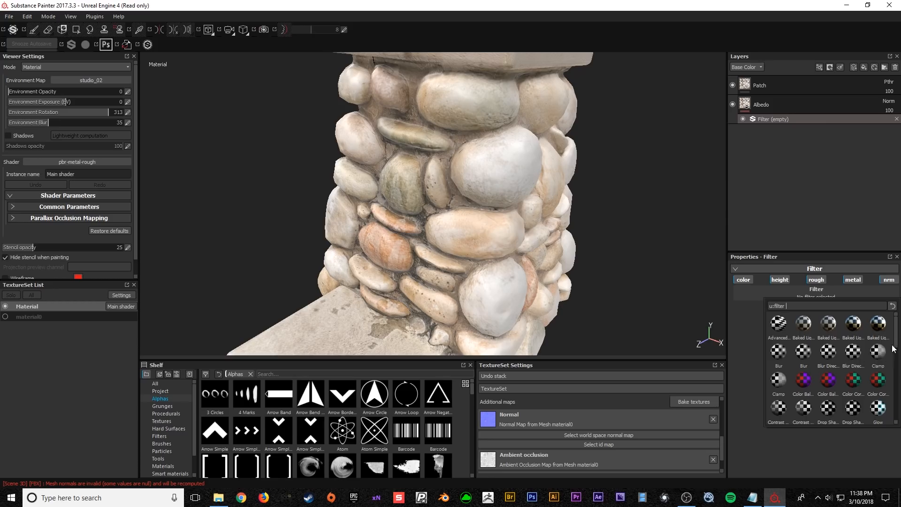
pyautogui.write('sharp')
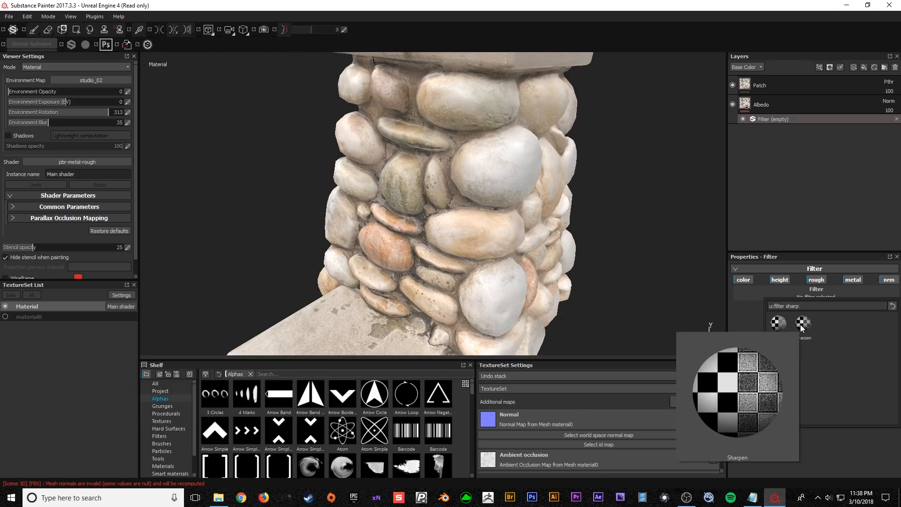
pyautogui.moveTo(774, 325)
pyautogui.moveTo(814, 325)
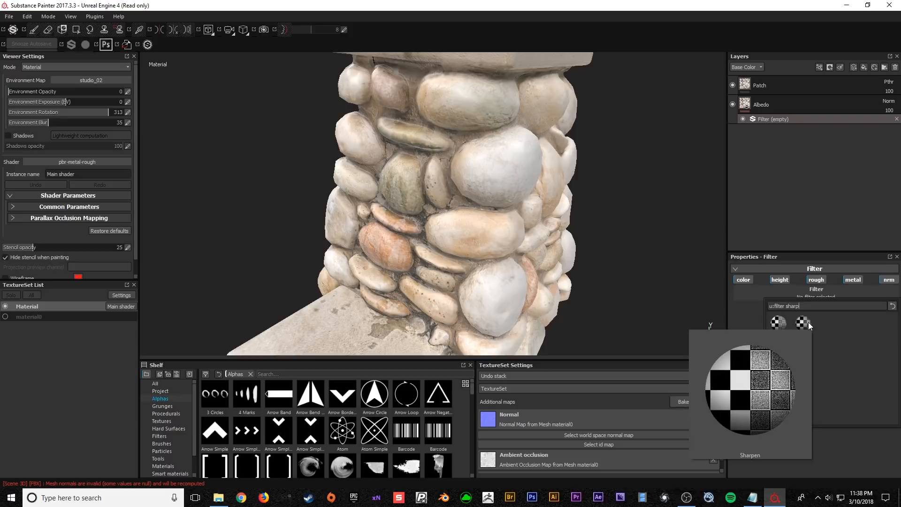
pyautogui.click(803, 323)
# - Set the Sharpen intensity to 0.25, switching the filter off and on to compare its effect on the stones
pyautogui.keyDown('alt'); pyautogui.moveTo(509, 208); pyautogui.dragTo(476, 183); pyautogui.keyUp('alt')
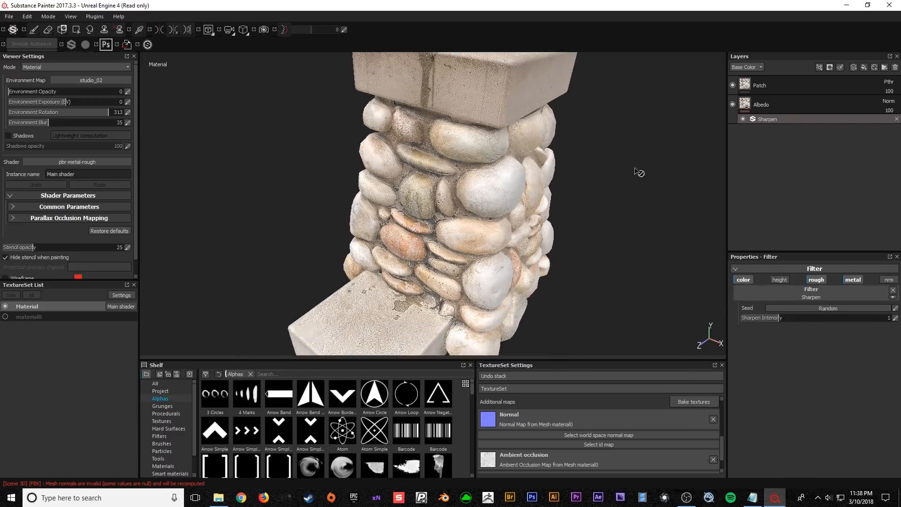
pyautogui.click(745, 120)
pyautogui.click(745, 120)
pyautogui.click(895, 319)
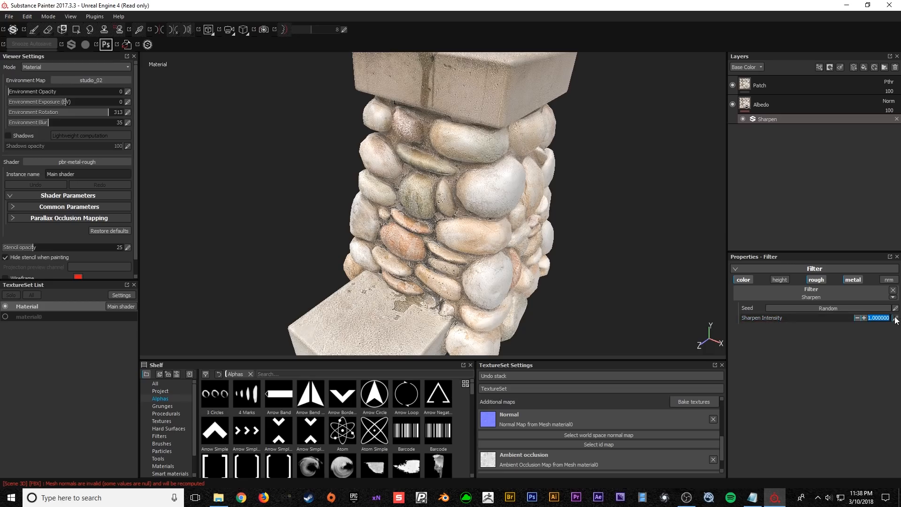
pyautogui.click(742, 119)
pyautogui.keyDown('alt'); pyautogui.moveTo(462, 238); pyautogui.dragTo(649, 233, button='right'); pyautogui.keyUp('alt')
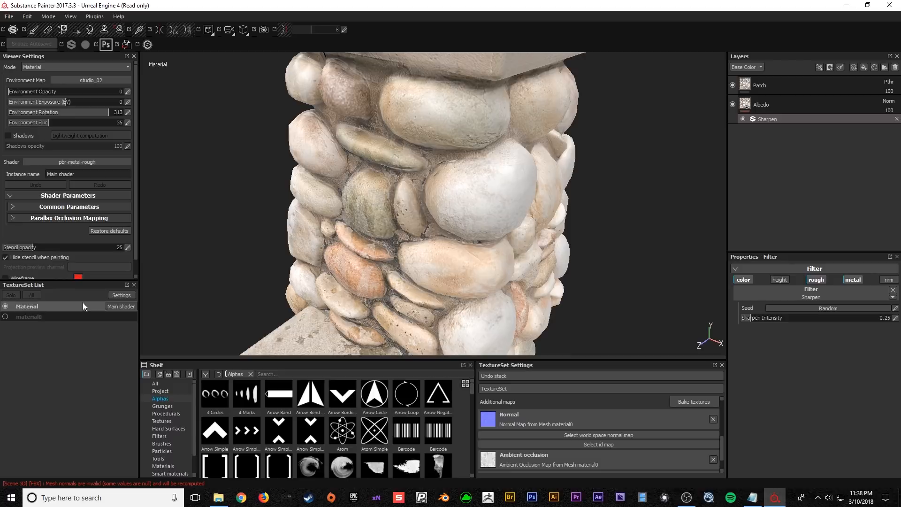
# - Examine the whole fountain with the sharpened albedo from several sides
pyautogui.scroll(-7, 471, 276)
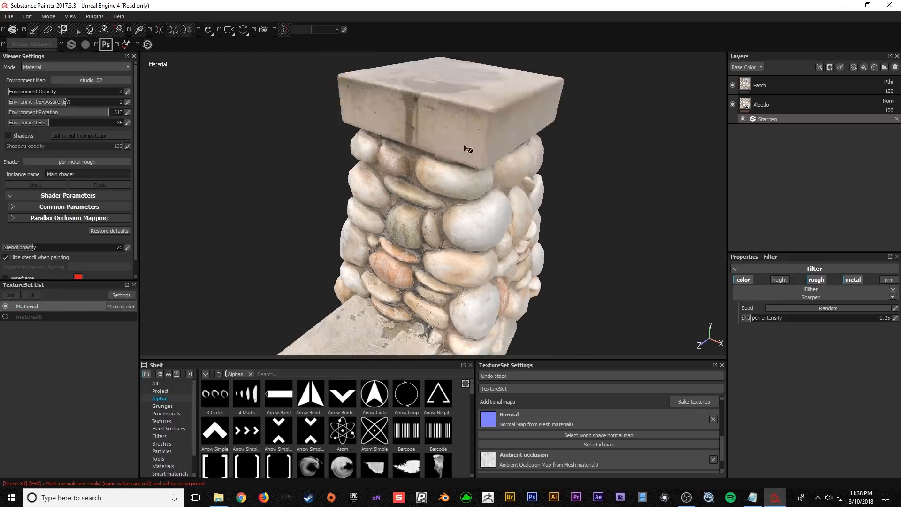
pyautogui.keyDown('alt'); pyautogui.moveTo(458, 218); pyautogui.dragTo(429, 230); pyautogui.keyUp('alt')
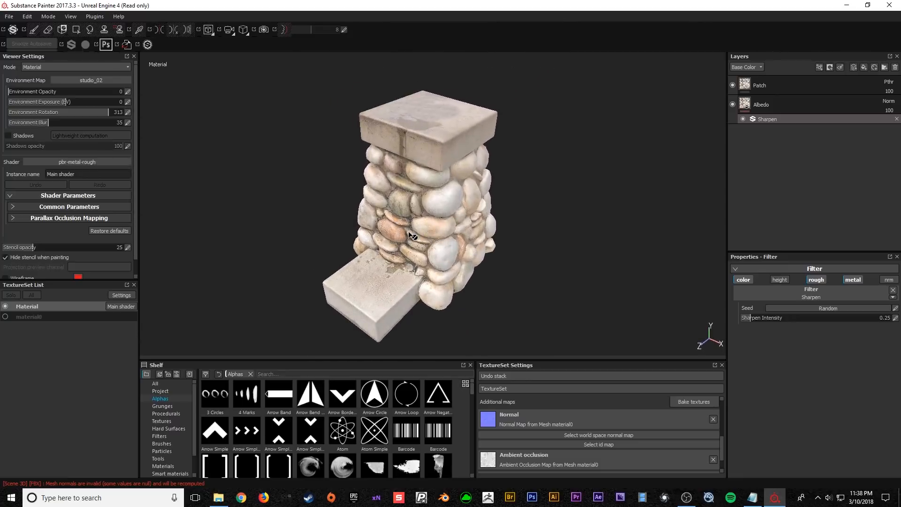
pyautogui.keyDown('alt'); pyautogui.moveTo(356, 186); pyautogui.dragTo(559, 202); pyautogui.keyUp('alt')
pyautogui.keyDown('alt'); pyautogui.moveTo(362, 252); pyautogui.dragTo(477, 225); pyautogui.keyUp('alt')
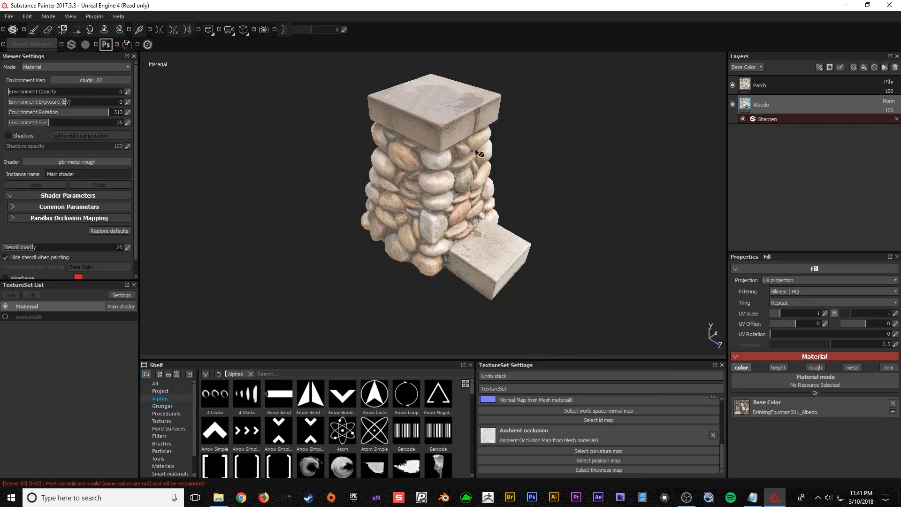
pyautogui.keyDown('alt'); pyautogui.moveTo(454, 193); pyautogui.dragTo(503, 228); pyautogui.keyUp('alt')
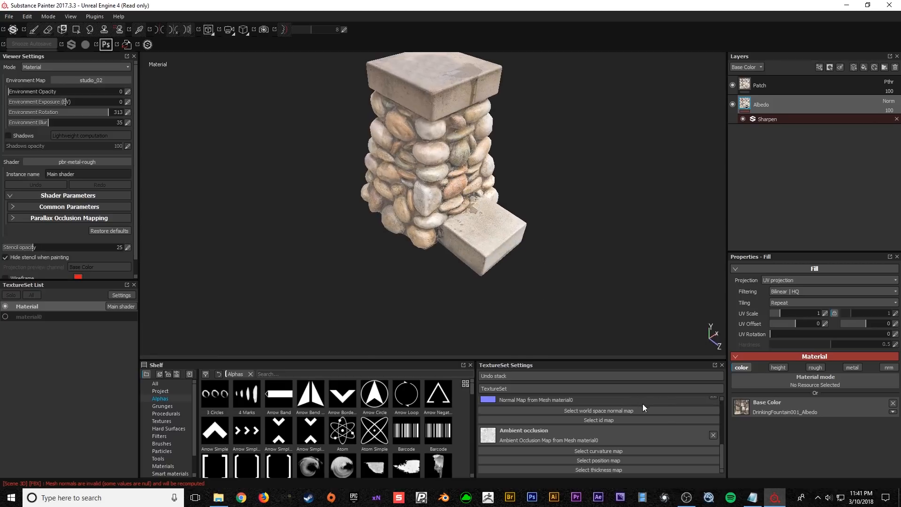
# - Bake only the World space normal and Curvature maps for the Material texture set, with the high-definition mesh removed from the list
pyautogui.moveTo(518, 293)
pyautogui.keyDown('alt'); pyautogui.mouseDown()
pyautogui.moveTo(522, 302)
pyautogui.moveTo(694, 263)
pyautogui.moveTo(551, 262)
pyautogui.moveTo(469, 292)
pyautogui.moveTo(773, 268)
pyautogui.moveTo(715, 333)
pyautogui.moveTo(503, 292)
pyautogui.mouseUp(); pyautogui.keyUp('alt')
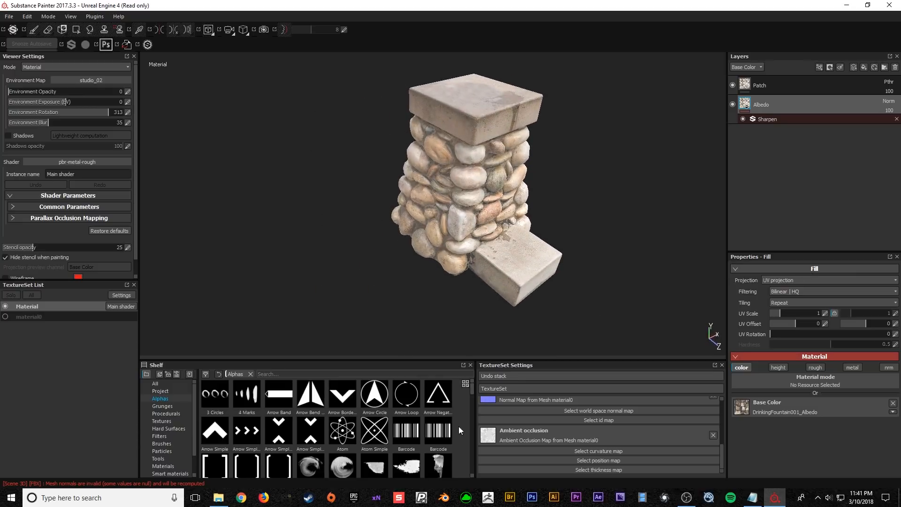
pyautogui.scroll(-5, 720, 451)
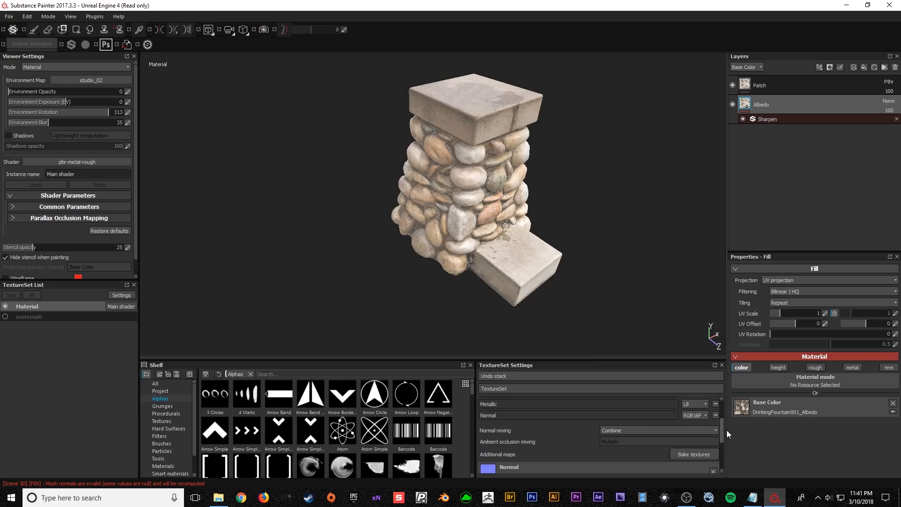
pyautogui.click(692, 453)
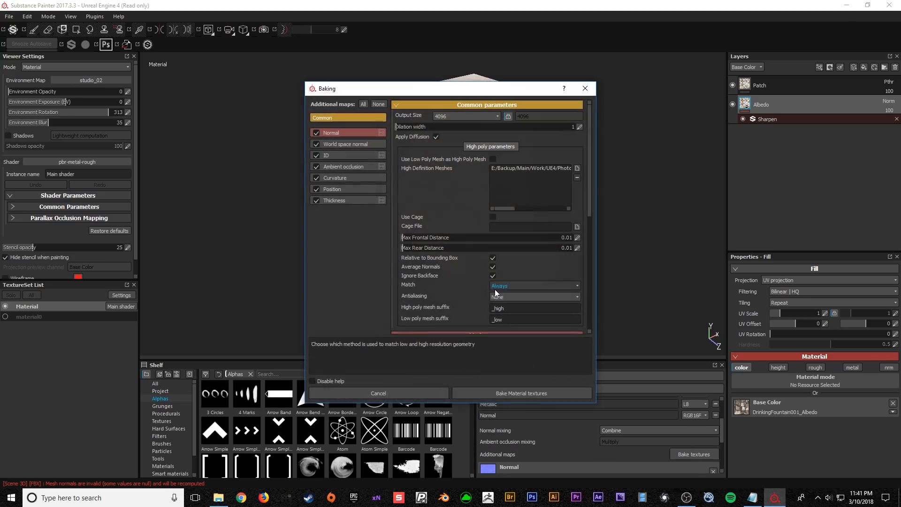
pyautogui.click(378, 104)
pyautogui.click(317, 144)
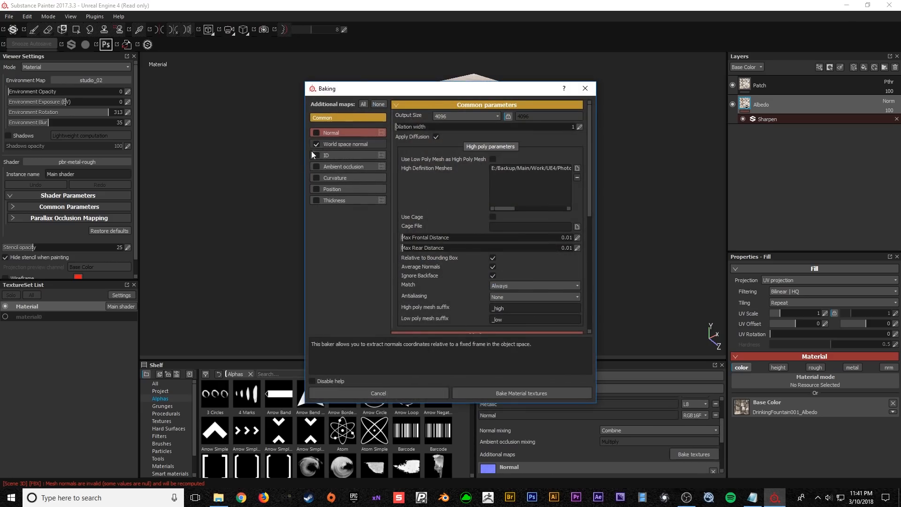
pyautogui.click(318, 178)
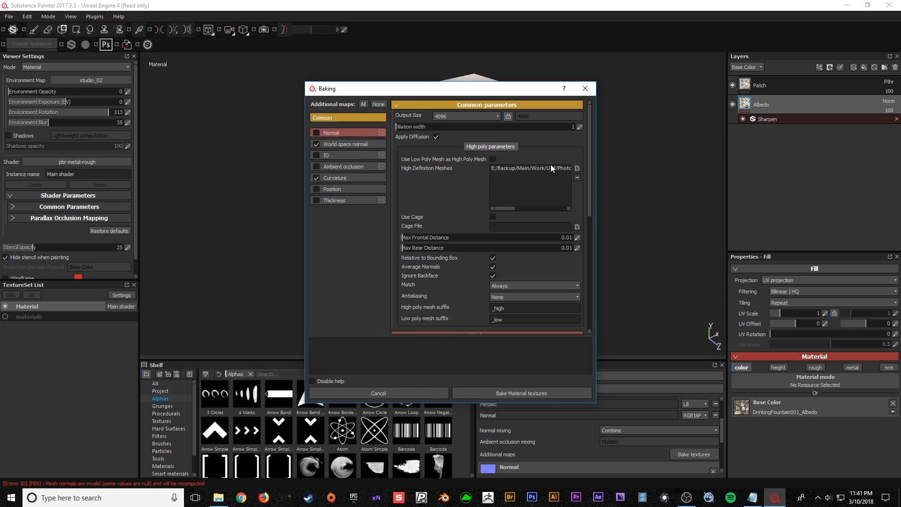
pyautogui.click(577, 178)
pyautogui.click(508, 395)
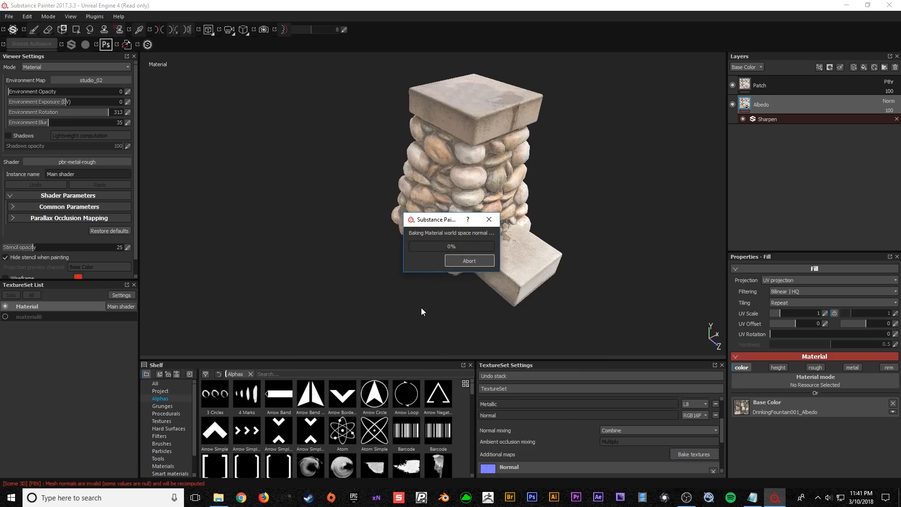
pyautogui.scroll(-3, 722, 417)
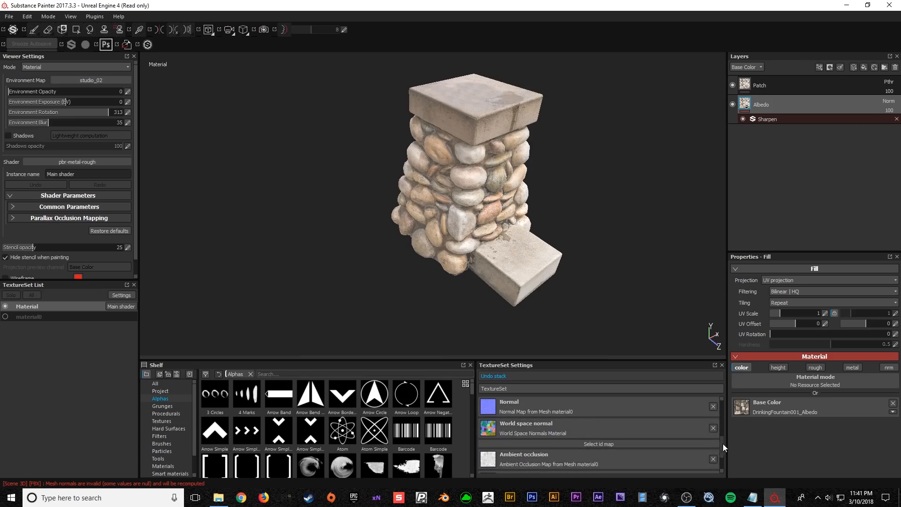
pyautogui.scroll(-2, 720, 445)
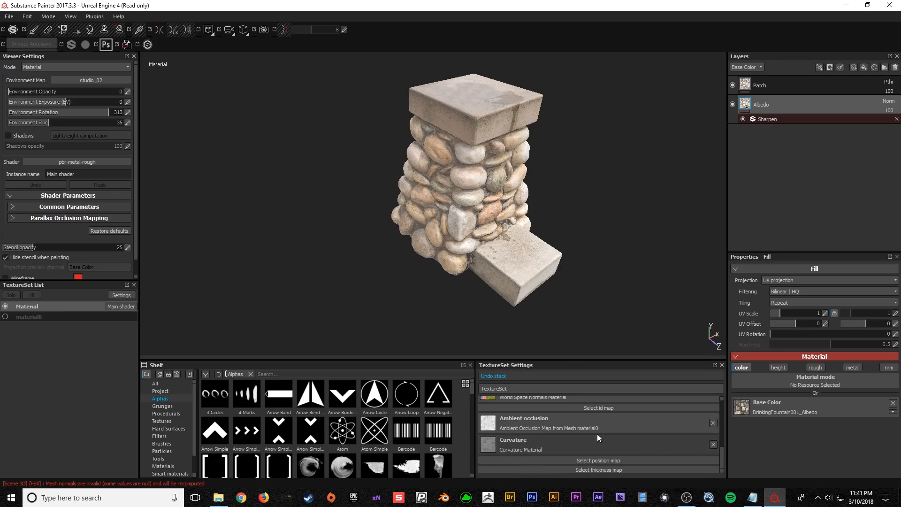
pyautogui.scroll(2, 711, 445)
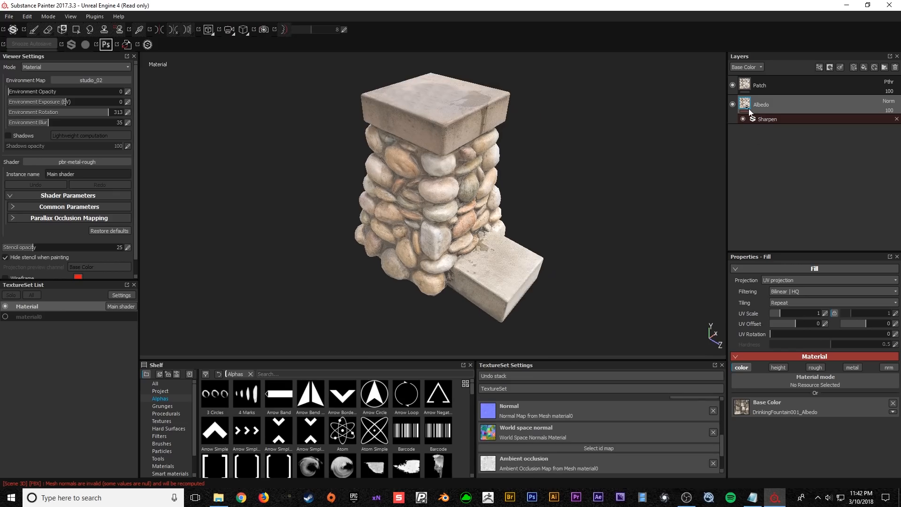
# - Add a filter to the Albedo layer and assign the Baked Lighting filter to it
pyautogui.click(819, 67)
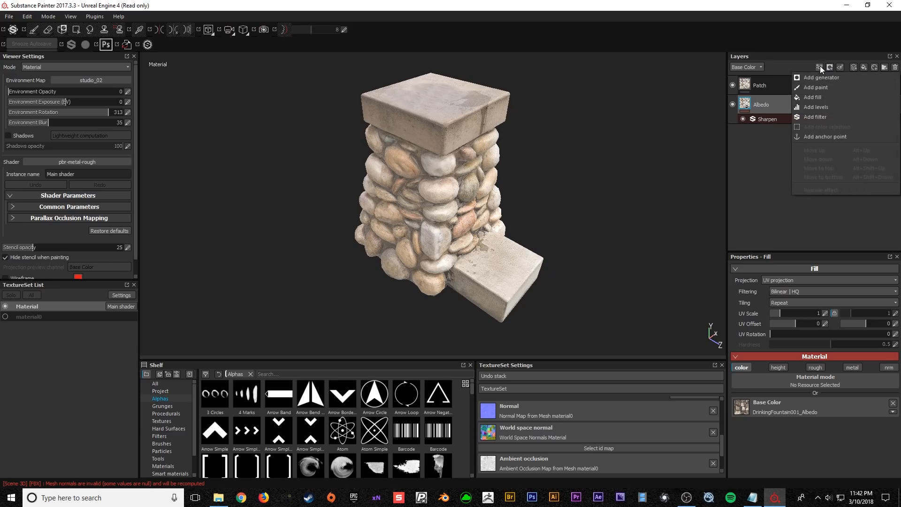
pyautogui.click(822, 117)
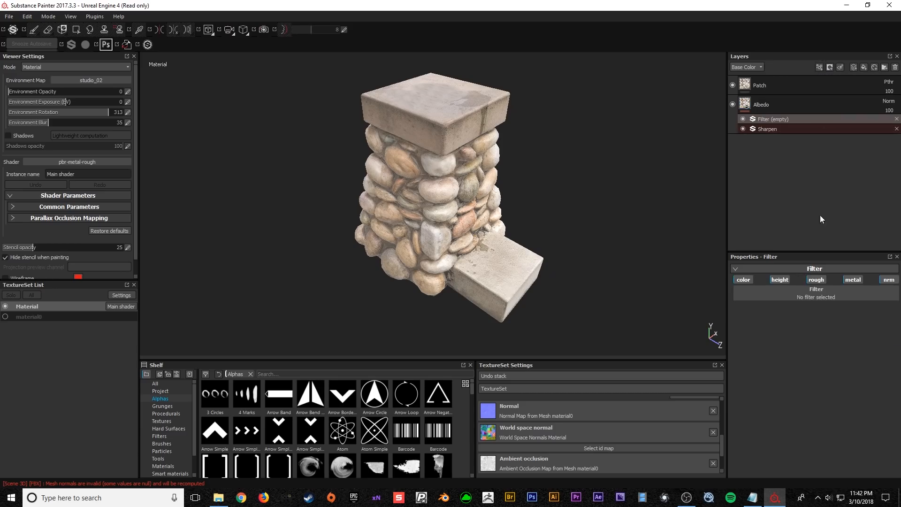
pyautogui.click(803, 289)
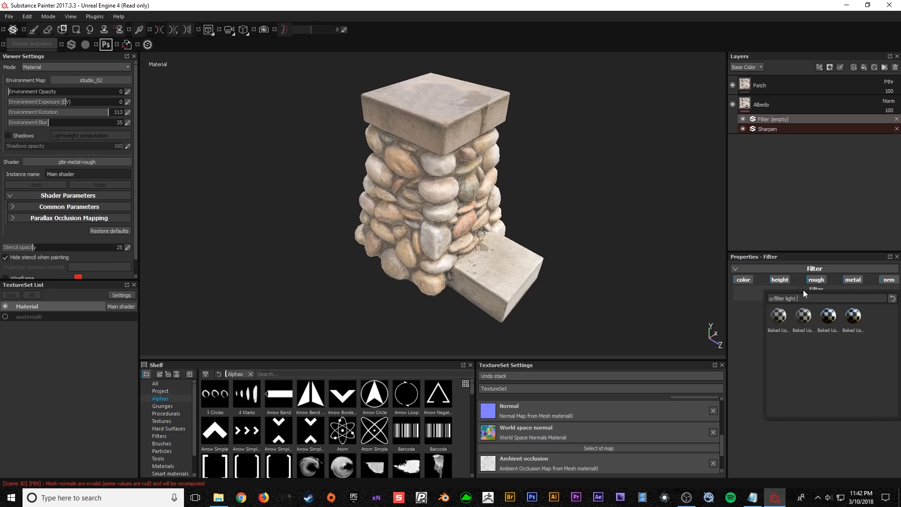
pyautogui.click(780, 319)
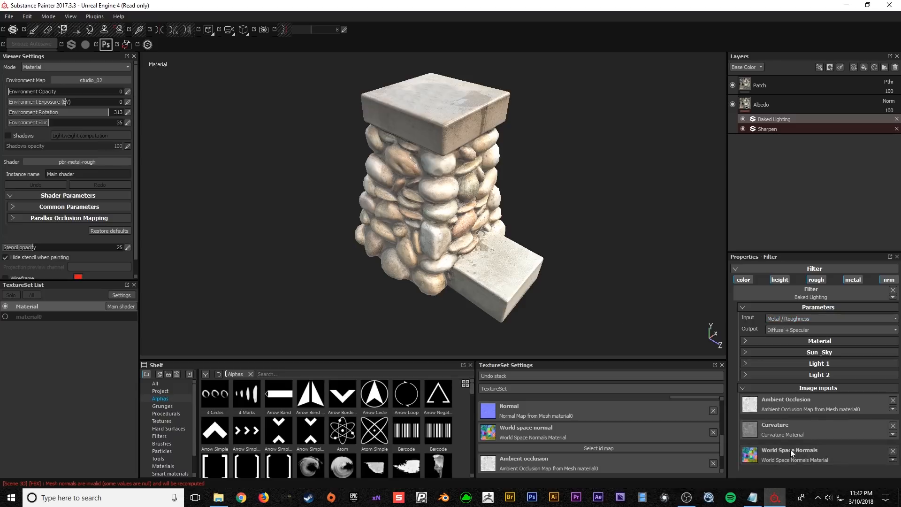
# - Compare the fountain with the Baked Lighting filter switched off and on, viewing the slab and stones from different angles
pyautogui.keyDown('alt'); pyautogui.moveTo(449, 275); pyautogui.dragTo(418, 174); pyautogui.keyUp('alt')
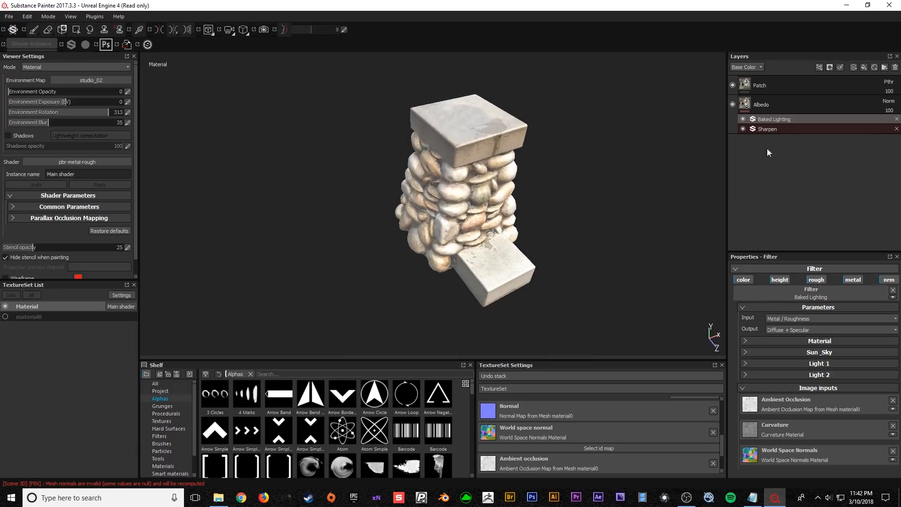
pyautogui.click(744, 119)
pyautogui.click(743, 119)
pyautogui.click(744, 119)
pyautogui.click(743, 119)
pyautogui.click(743, 119)
pyautogui.click(743, 118)
pyautogui.keyDown('alt'); pyautogui.moveTo(535, 160); pyautogui.dragTo(546, 215); pyautogui.keyUp('alt')
pyautogui.keyDown('alt'); pyautogui.moveTo(599, 251); pyautogui.dragTo(539, 253); pyautogui.keyUp('alt')
# - Set the Baked Lighting Sun Intensity to 1.78 and Sun Horizontal Angle to 45, and adjust the Sun Vertical Angle
pyautogui.click(751, 352)
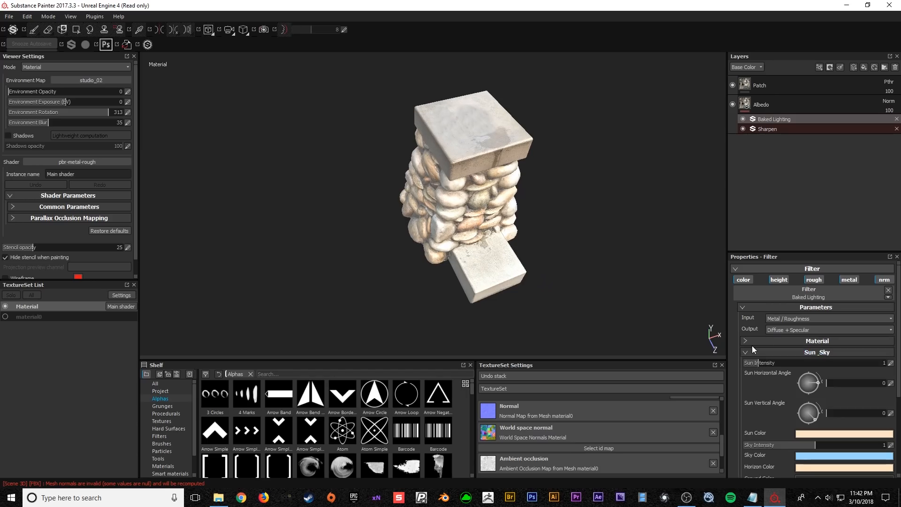
pyautogui.moveTo(761, 363)
pyautogui.mouseDown()
pyautogui.moveTo(792, 365)
pyautogui.moveTo(776, 365)
pyautogui.mouseUp()
pyautogui.moveTo(826, 386); pyautogui.dragTo(823, 367)
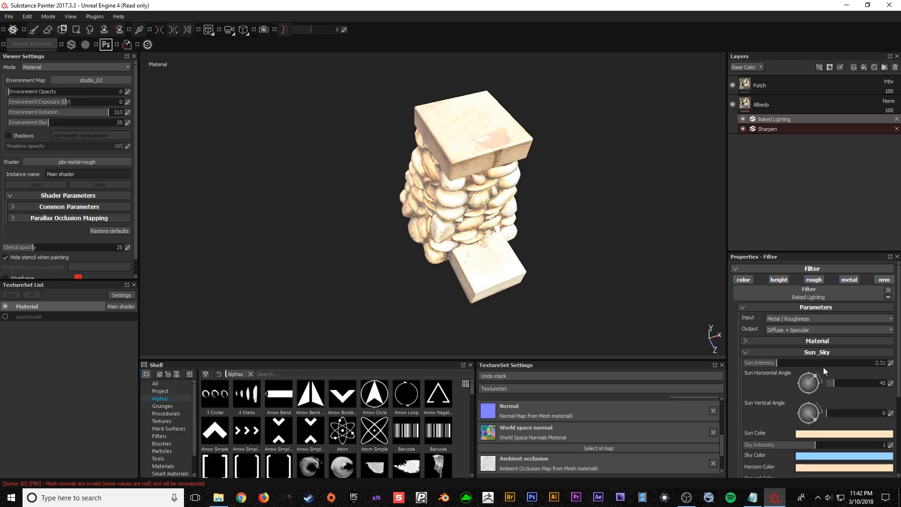
pyautogui.moveTo(820, 418)
pyautogui.mouseDown()
pyautogui.moveTo(804, 419)
pyautogui.moveTo(819, 415)
pyautogui.mouseUp()
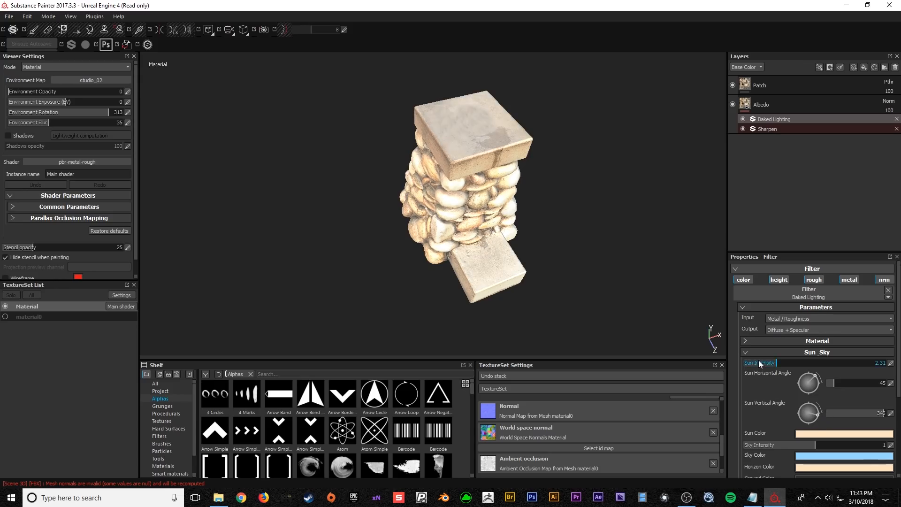
pyautogui.moveTo(763, 363); pyautogui.dragTo(769, 363)
# - Examine the relit stones, top slab and step of the fountain from several sides
pyautogui.keyDown('alt'); pyautogui.moveTo(496, 277); pyautogui.dragTo(563, 237); pyautogui.keyUp('alt')
pyautogui.keyDown('alt'); pyautogui.moveTo(448, 253); pyautogui.dragTo(521, 211, button='middle'); pyautogui.keyUp('alt')
pyautogui.keyDown('alt'); pyautogui.moveTo(558, 211); pyautogui.dragTo(511, 214); pyautogui.keyUp('alt')
pyautogui.keyDown('alt'); pyautogui.moveTo(511, 207); pyautogui.dragTo(429, 238, button='middle'); pyautogui.keyUp('alt')
pyautogui.keyDown('alt'); pyautogui.moveTo(429, 239); pyautogui.dragTo(434, 277, button='right'); pyautogui.keyUp('alt')
pyautogui.keyDown('alt'); pyautogui.moveTo(434, 277); pyautogui.dragTo(415, 233); pyautogui.keyUp('alt')
pyautogui.keyDown('alt'); pyautogui.moveTo(415, 233); pyautogui.dragTo(500, 248, button='middle'); pyautogui.keyUp('alt')
pyautogui.keyDown('alt'); pyautogui.moveTo(492, 251); pyautogui.dragTo(470, 288, button='right'); pyautogui.keyUp('alt')
pyautogui.keyDown('alt'); pyautogui.moveTo(471, 287); pyautogui.dragTo(574, 258); pyautogui.keyUp('alt')
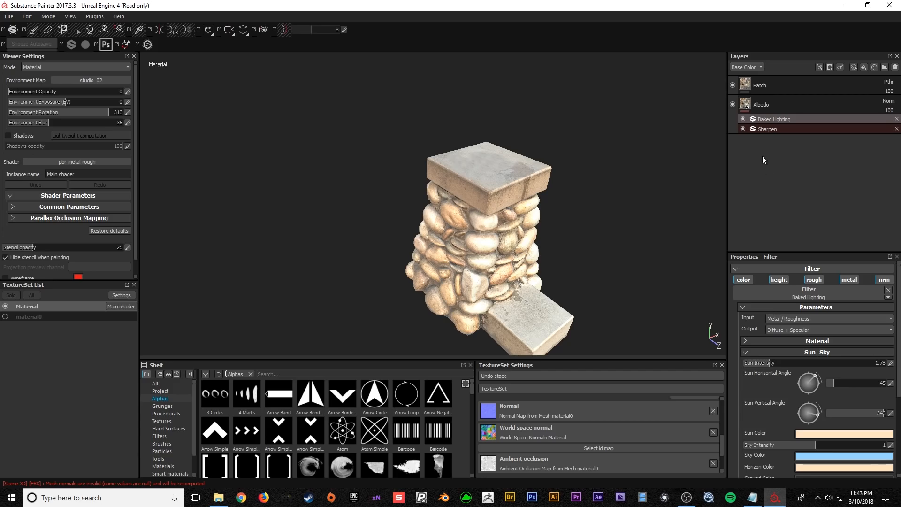
# - Duplicate the Albedo layer and remove the Baked Lighting filter from the original
pyautogui.click(749, 106)
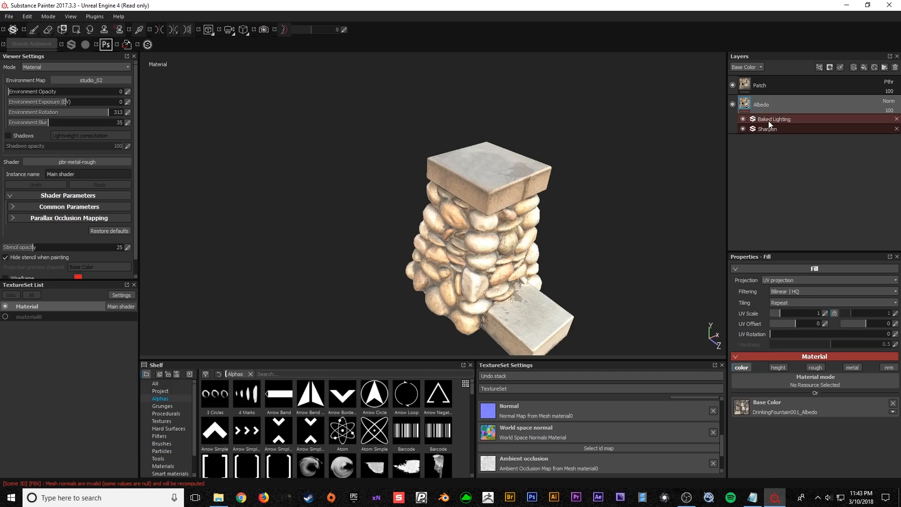
pyautogui.rightClick(762, 97)
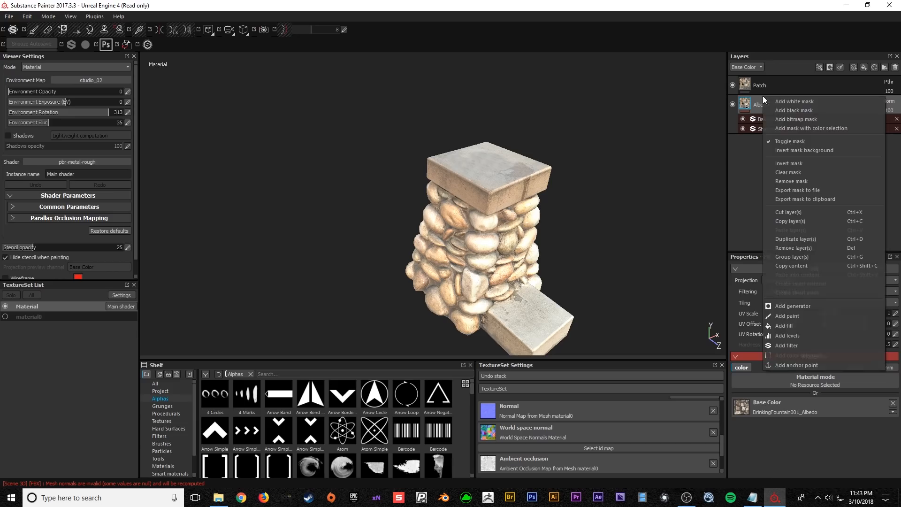
pyautogui.click(804, 239)
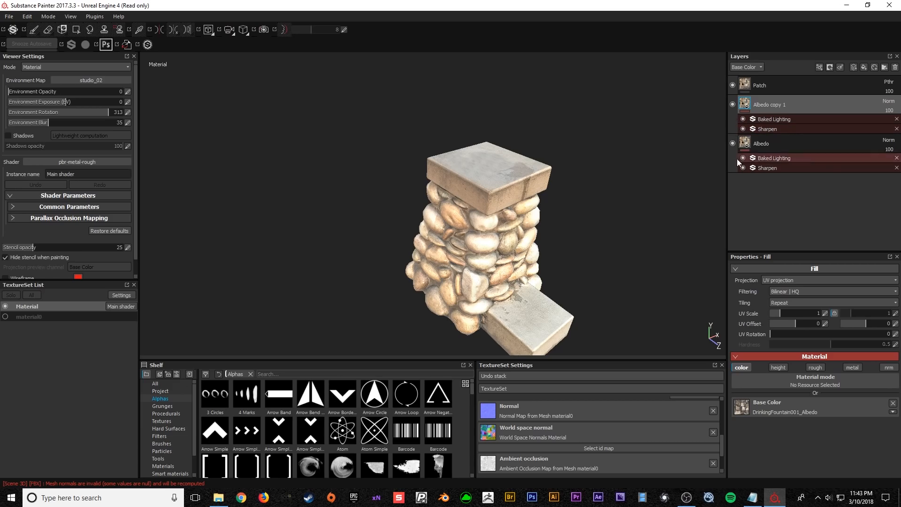
pyautogui.click(897, 158)
# - Rename the duplicated layer "Albedo _Relit" and add a black mask to it
pyautogui.doubleClick(764, 105)
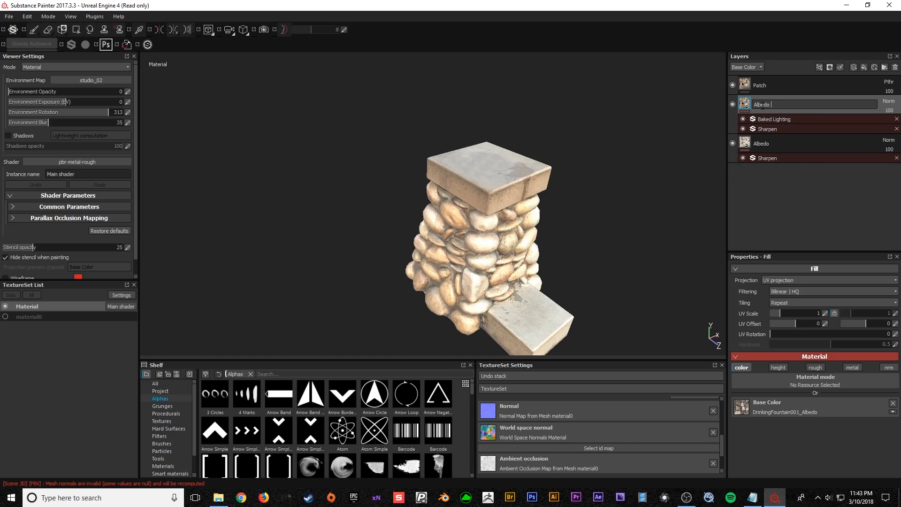
pyautogui.write('Albedo _Relit')
pyautogui.press('Return')
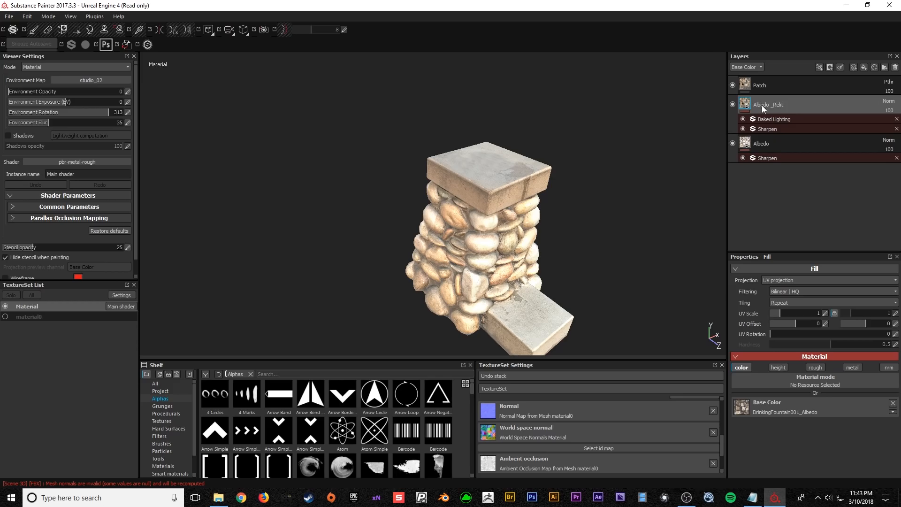
pyautogui.rightClick(770, 106)
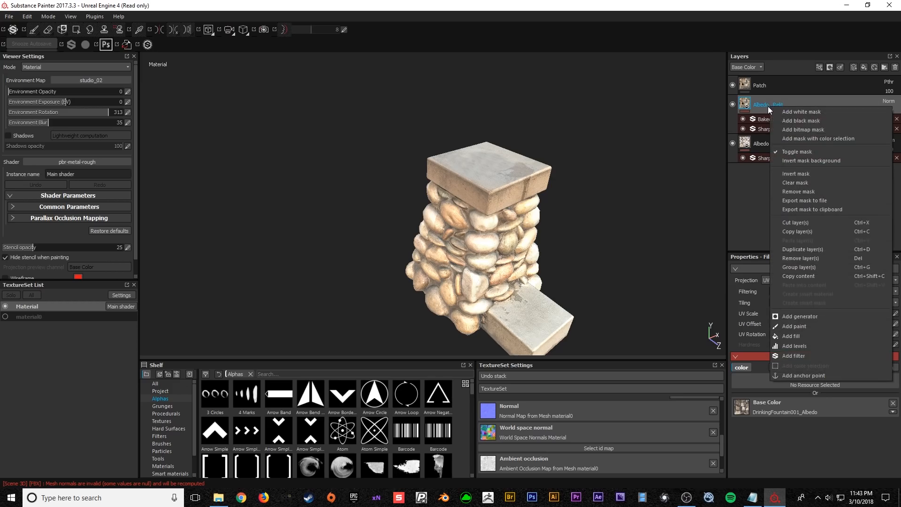
pyautogui.click(798, 122)
# - Activate the Paint tool for the Albedo _Relit mask and set its grayscale value to white
pyautogui.keyDown('alt'); pyautogui.moveTo(395, 186); pyautogui.dragTo(461, 173); pyautogui.keyUp('alt')
pyautogui.keyDown('alt'); pyautogui.moveTo(461, 173); pyautogui.dragTo(468, 186, button='right'); pyautogui.keyUp('alt')
pyautogui.keyDown('alt'); pyautogui.moveTo(467, 186); pyautogui.dragTo(430, 206); pyautogui.keyUp('alt')
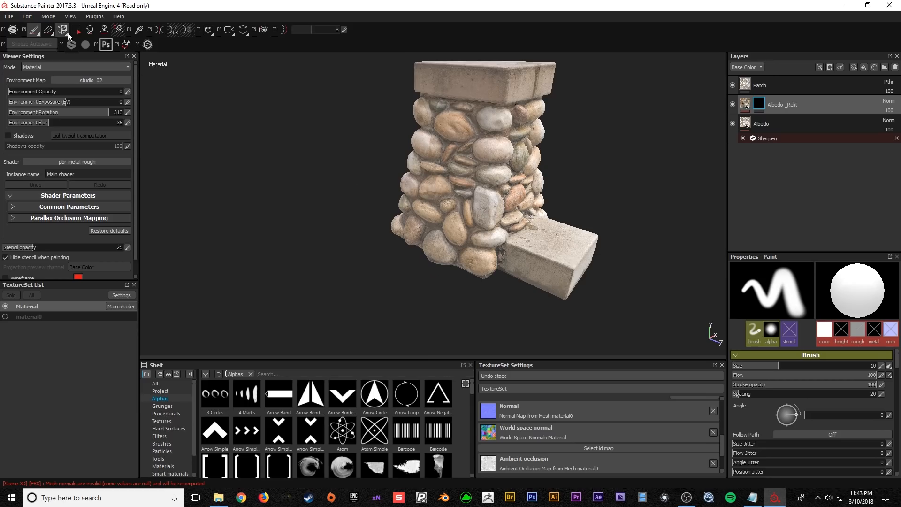
pyautogui.click(34, 30)
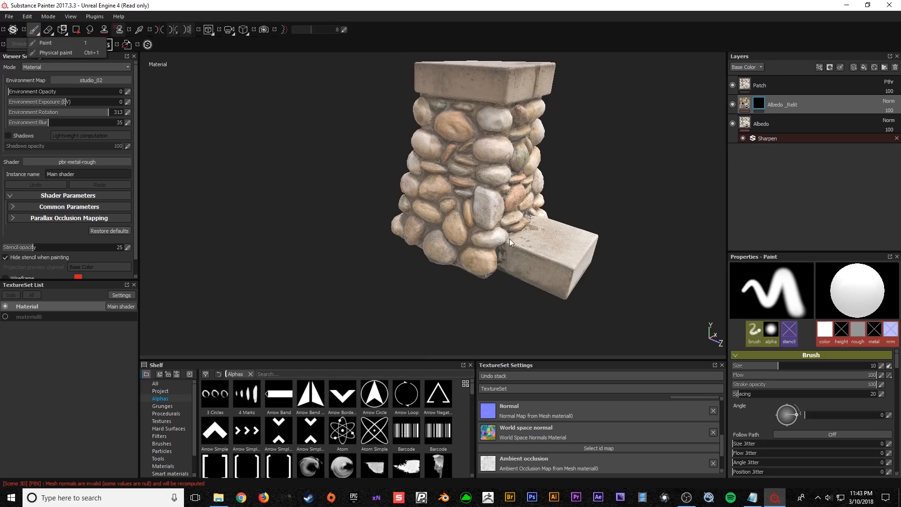
pyautogui.moveTo(897, 371); pyautogui.dragTo(894, 391)
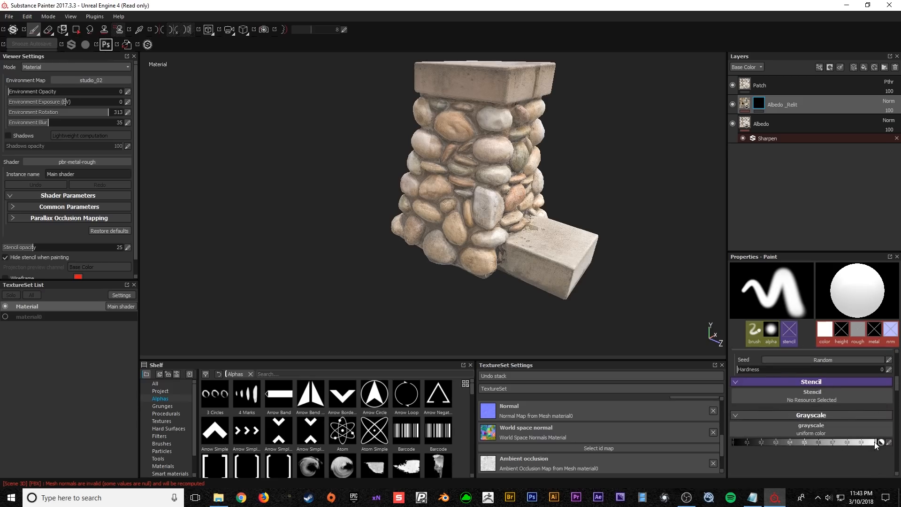
pyautogui.moveTo(781, 441); pyautogui.dragTo(882, 442)
pyautogui.moveTo(471, 217)
pyautogui.keyDown('alt'); pyautogui.mouseDown()
pyautogui.moveTo(486, 215)
pyautogui.moveTo(454, 217)
pyautogui.mouseUp(); pyautogui.keyUp('alt')
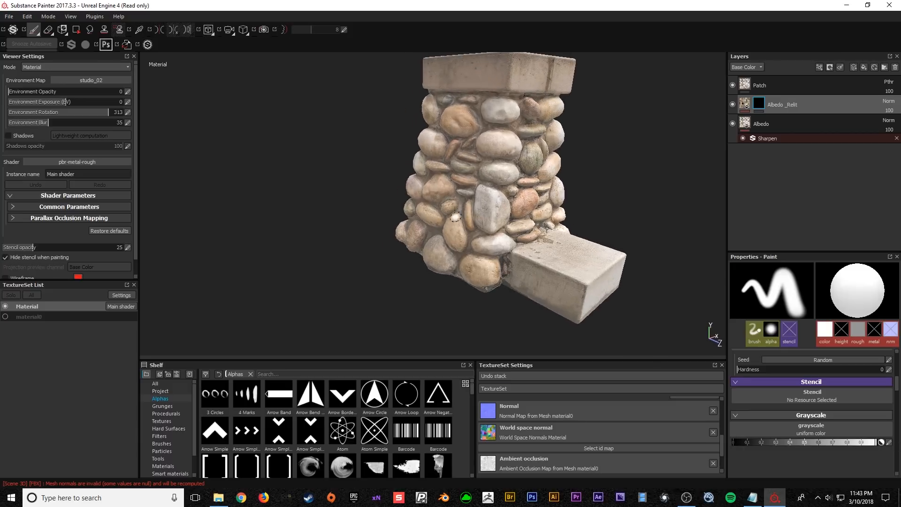
# - Enlarge the brush and paint the relit albedo into the mask over the front stones and slab edge
pyautogui.keyDown('alt'); pyautogui.moveTo(487, 160); pyautogui.dragTo(470, 195); pyautogui.keyUp('alt')
pyautogui.press(']')
pyautogui.press(']')
pyautogui.press(']')
pyautogui.press(']')
pyautogui.press(']')
pyautogui.press(']')
pyautogui.press(']')
pyautogui.press(']')
pyautogui.press(']')
pyautogui.press(']')
pyautogui.press(']')
pyautogui.press(']')
pyautogui.press(']')
pyautogui.press(']')
pyautogui.press(']')
pyautogui.press(']')
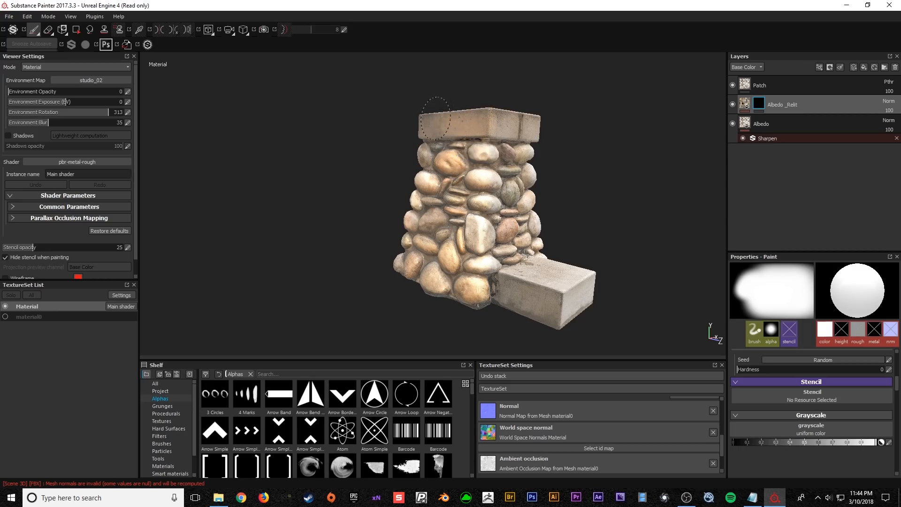
# - Paint the relit albedo into the Albedo _Relit mask over the stones around the flat side panel
pyautogui.keyDown('alt'); pyautogui.moveTo(446, 162); pyautogui.dragTo(567, 230); pyautogui.keyUp('alt')
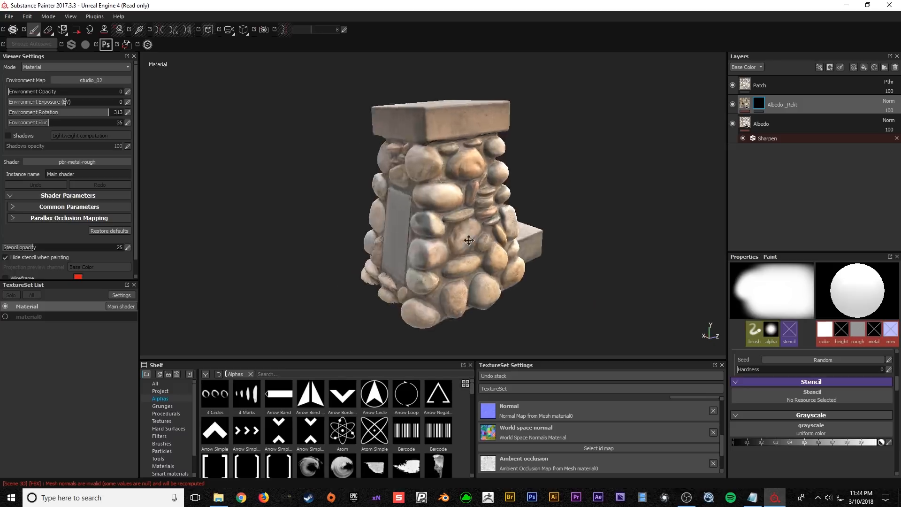
pyautogui.keyDown('alt'); pyautogui.moveTo(470, 240); pyautogui.dragTo(545, 197, button='middle'); pyautogui.keyUp('alt')
pyautogui.keyDown('alt'); pyautogui.moveTo(538, 196); pyautogui.dragTo(539, 118, button='right'); pyautogui.keyUp('alt')
pyautogui.keyDown('alt'); pyautogui.moveTo(539, 118); pyautogui.dragTo(544, 126); pyautogui.keyUp('alt')
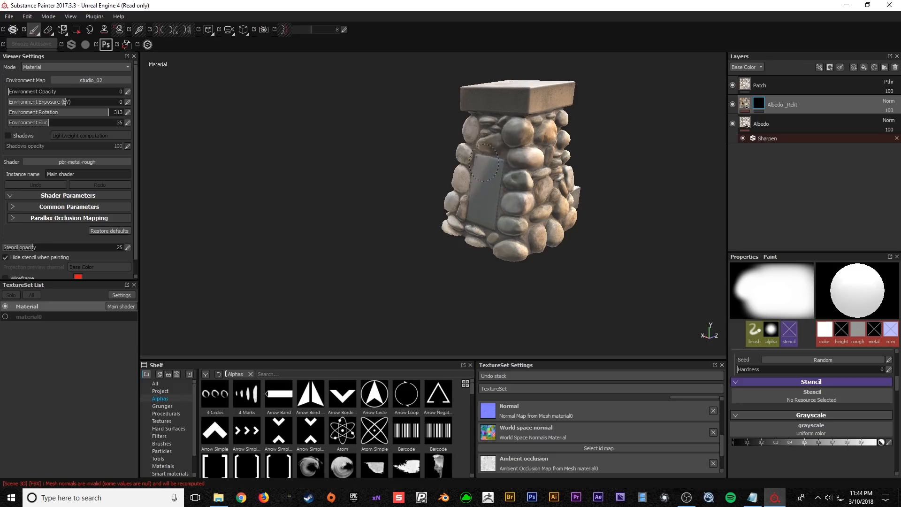
pyautogui.scroll(4, 469, 197)
pyautogui.moveTo(469, 197)
pyautogui.keyDown('alt'); pyautogui.mouseDown()
pyautogui.moveTo(524, 242)
pyautogui.moveTo(609, 233)
pyautogui.moveTo(488, 177)
pyautogui.moveTo(499, 137)
pyautogui.moveTo(459, 150)
pyautogui.moveTo(464, 176)
pyautogui.mouseUp(); pyautogui.keyUp('alt')
pyautogui.moveTo(472, 211)
pyautogui.mouseDown()
pyautogui.moveTo(473, 240)
pyautogui.moveTo(531, 252)
pyautogui.mouseUp()
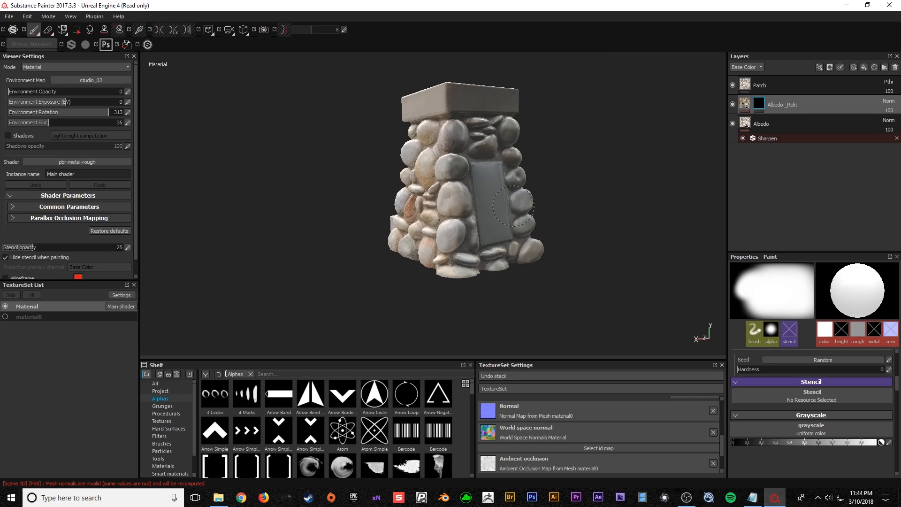
# - Examine the masked relighting around the fountain, toggling the Albedo _Relit layer's visibility for comparison
pyautogui.keyDown('alt'); pyautogui.moveTo(519, 192); pyautogui.dragTo(319, 226); pyautogui.keyUp('alt')
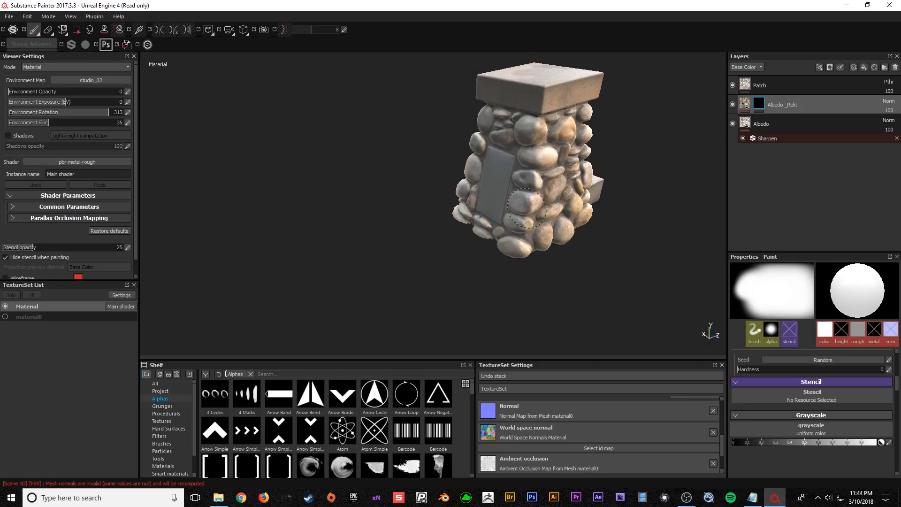
pyautogui.keyDown('alt'); pyautogui.moveTo(530, 175); pyautogui.dragTo(554, 178, button='right'); pyautogui.keyUp('alt')
pyautogui.keyDown('alt'); pyautogui.moveTo(554, 179); pyautogui.dragTo(467, 190, button='middle'); pyautogui.keyUp('alt')
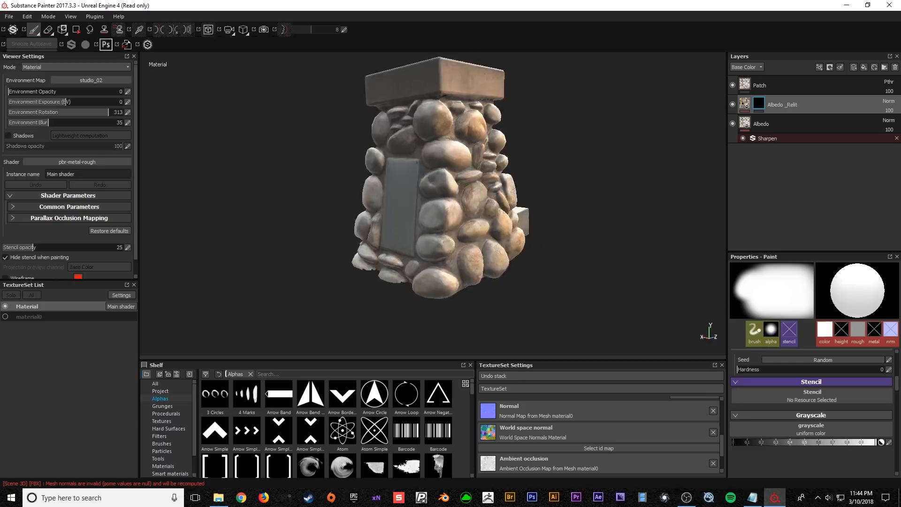
pyautogui.keyDown('alt'); pyautogui.moveTo(467, 207); pyautogui.dragTo(437, 219); pyautogui.keyUp('alt')
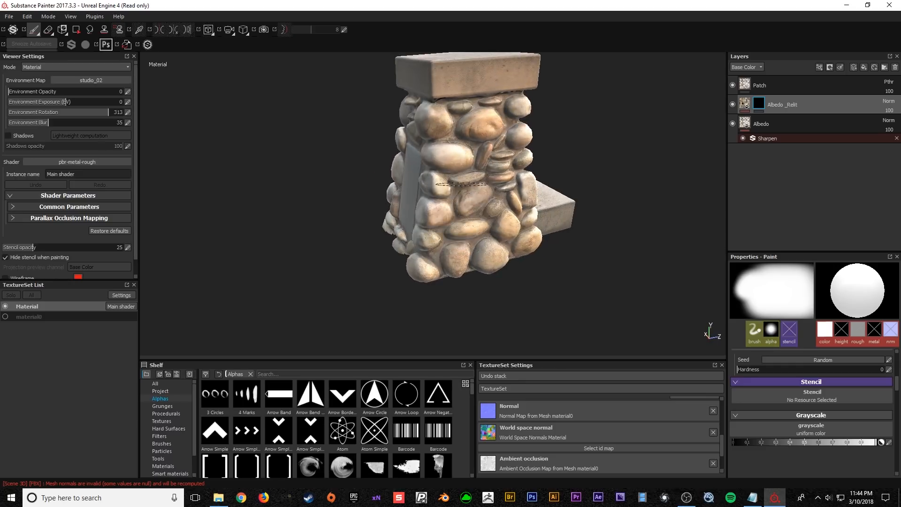
pyautogui.moveTo(502, 218)
pyautogui.keyDown('alt'); pyautogui.mouseDown()
pyautogui.moveTo(402, 207)
pyautogui.moveTo(430, 209)
pyautogui.mouseUp(); pyautogui.keyUp('alt')
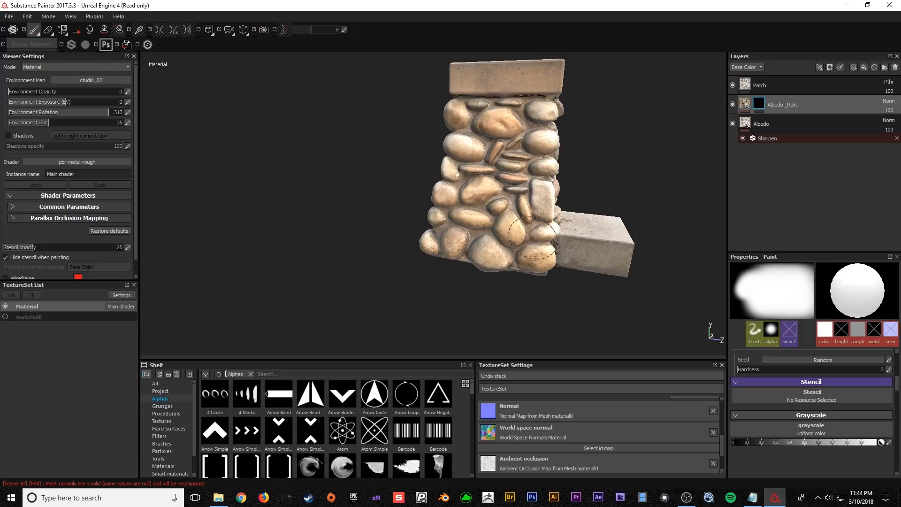
pyautogui.moveTo(499, 131)
pyautogui.keyDown('alt'); pyautogui.mouseDown()
pyautogui.moveTo(464, 161)
pyautogui.moveTo(663, 151)
pyautogui.mouseUp(); pyautogui.keyUp('alt')
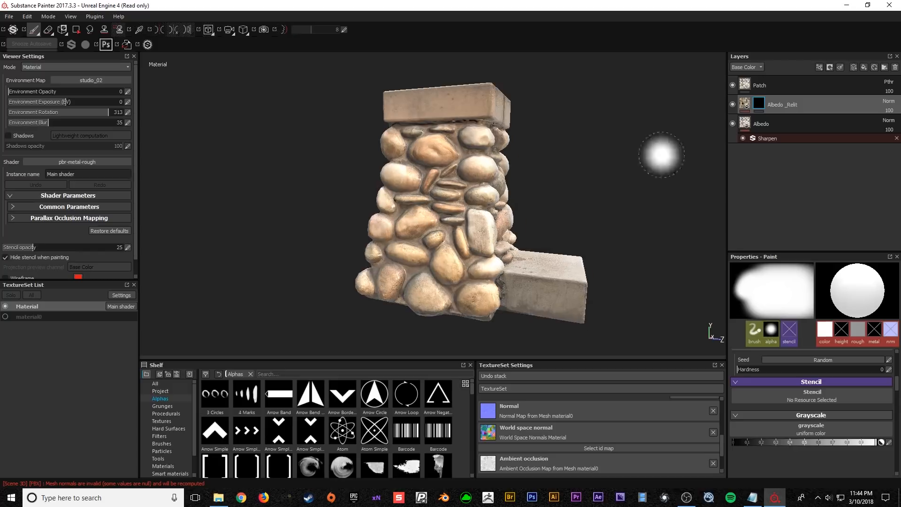
pyautogui.click(733, 104)
pyautogui.keyDown('alt'); pyautogui.moveTo(539, 188); pyautogui.dragTo(502, 179); pyautogui.keyUp('alt')
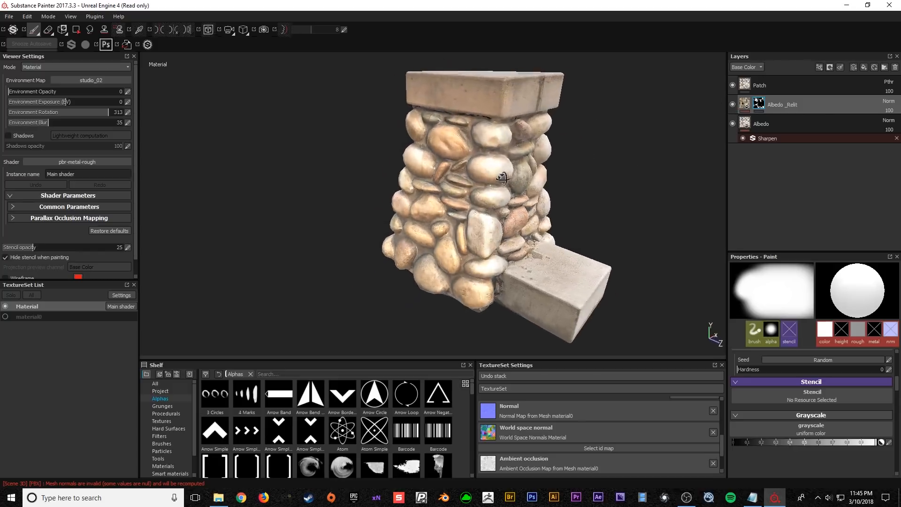
pyautogui.keyDown('alt'); pyautogui.moveTo(431, 192); pyautogui.dragTo(502, 179); pyautogui.keyUp('alt')
pyautogui.keyDown('alt'); pyautogui.moveTo(347, 178); pyautogui.dragTo(339, 201); pyautogui.keyUp('alt')
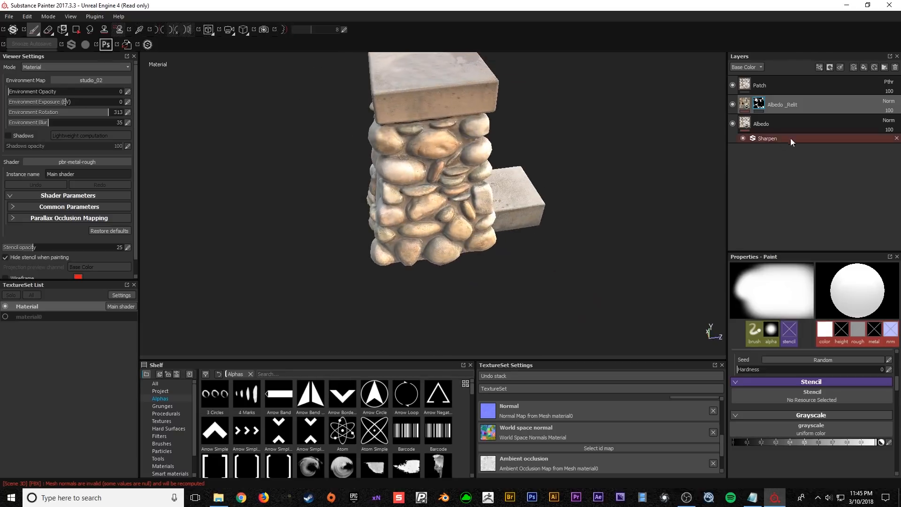
# - Select the Albedo _Relit layer's Baked Lighting filter and review its Light 1 and Light 2 parameters
pyautogui.click(746, 104)
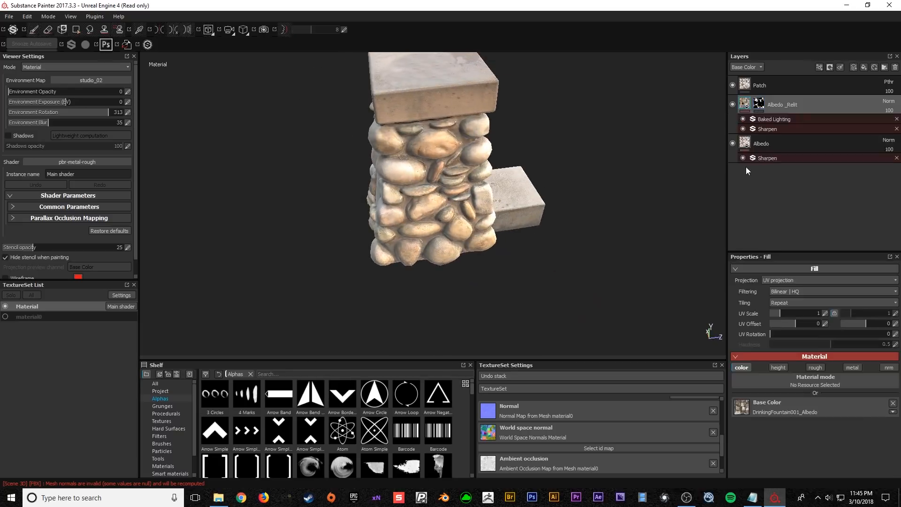
pyautogui.click(766, 120)
pyautogui.keyDown('alt'); pyautogui.moveTo(467, 177); pyautogui.dragTo(362, 175); pyautogui.keyUp('alt')
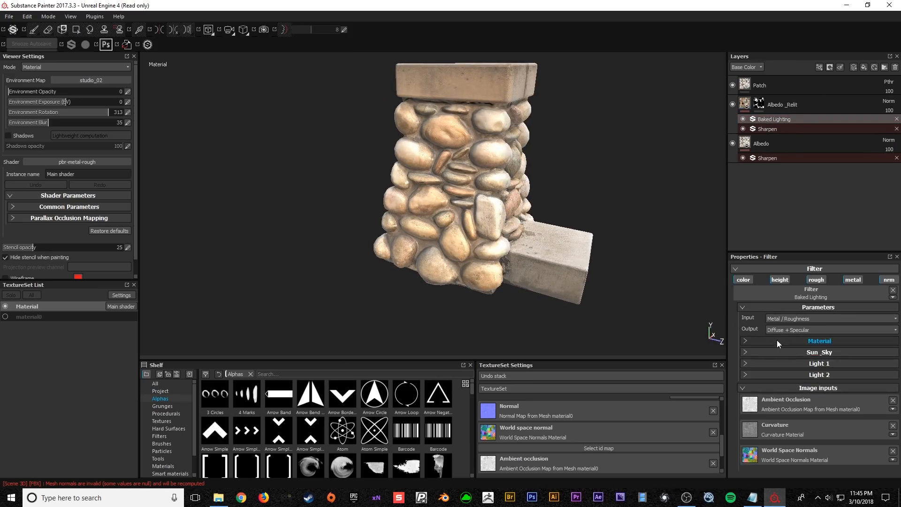
pyautogui.click(762, 362)
pyautogui.scroll(-1, 784, 364)
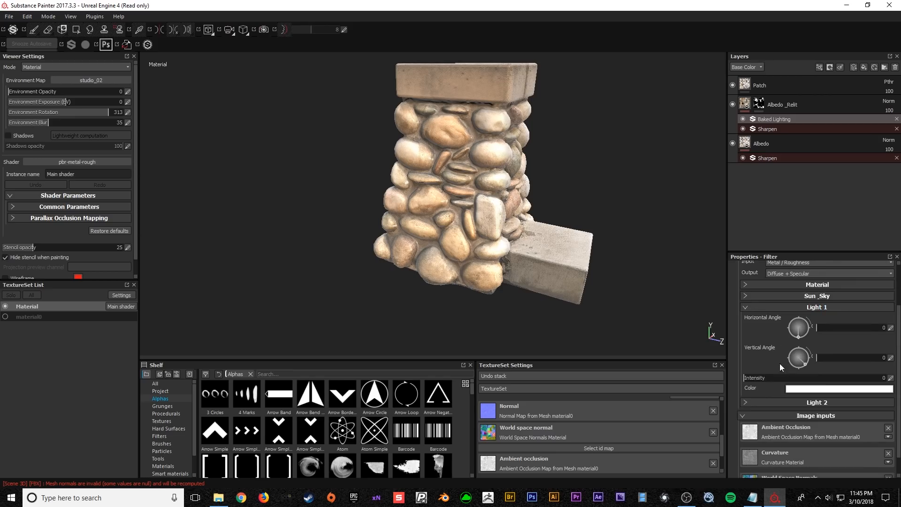
pyautogui.click(763, 306)
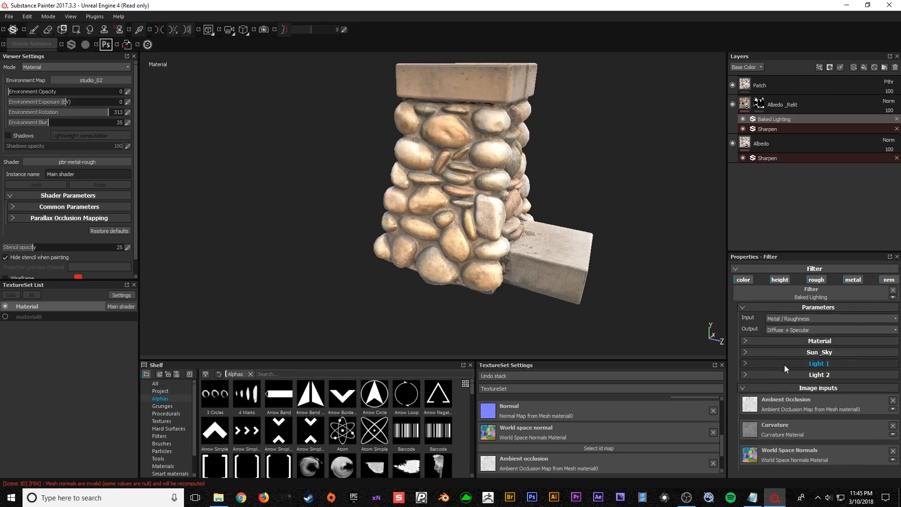
pyautogui.click(792, 373)
pyautogui.scroll(-1, 767, 381)
pyautogui.click(768, 296)
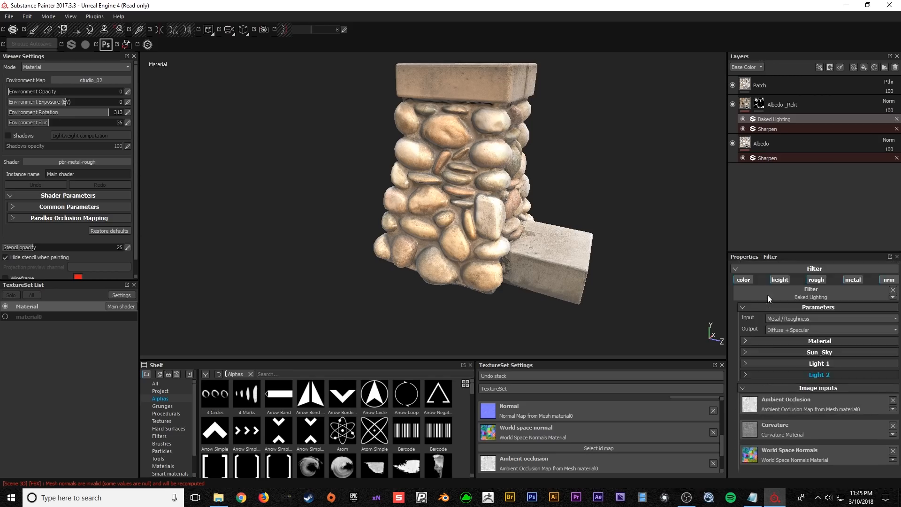
# - Set the filter's Sun Color to a pale cream of R 0.994, G 0.951, B 0.899 in the Sun_Sky parameters
pyautogui.click(784, 352)
pyautogui.scroll(-2, 781, 351)
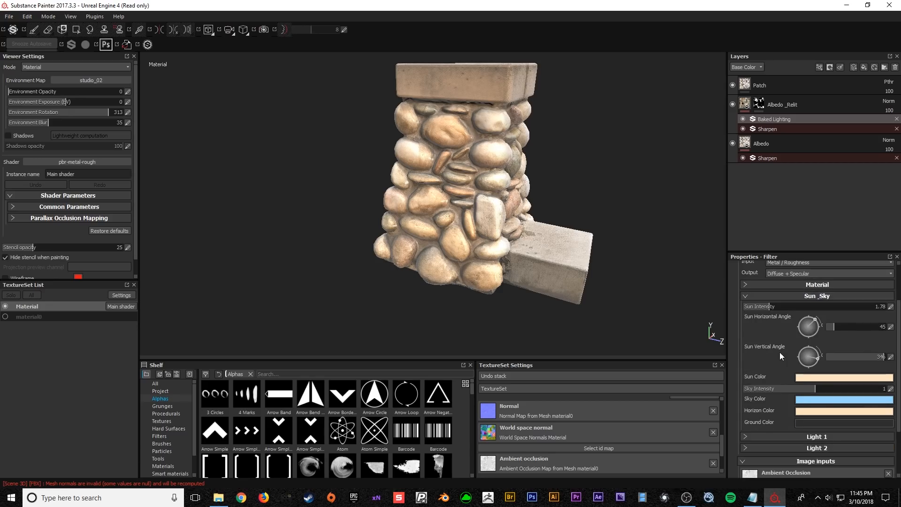
pyautogui.click(813, 378)
pyautogui.moveTo(764, 357); pyautogui.dragTo(754, 351)
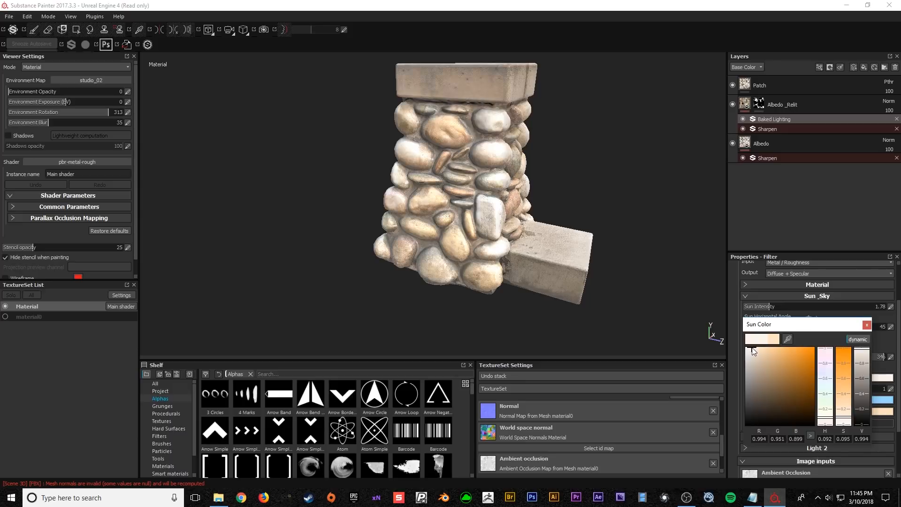
pyautogui.keyDown('alt'); pyautogui.moveTo(600, 239); pyautogui.dragTo(535, 240); pyautogui.keyUp('alt')
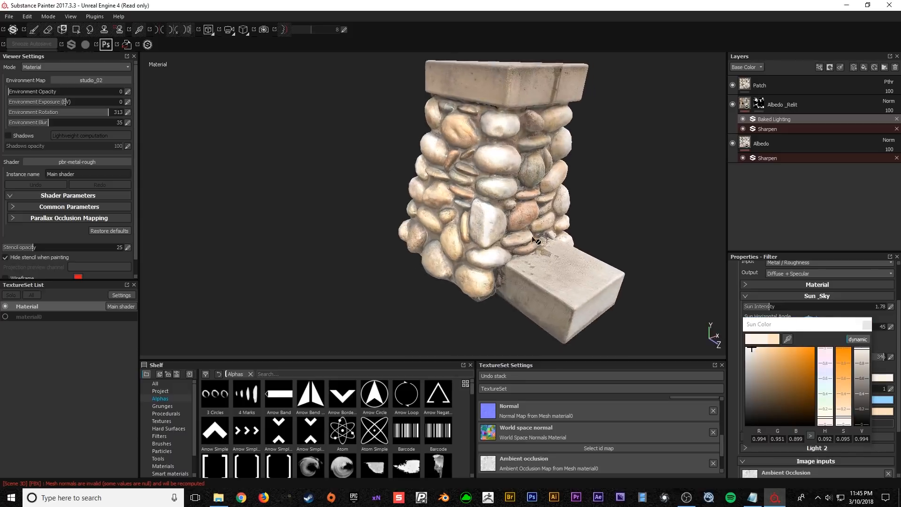
pyautogui.click(864, 325)
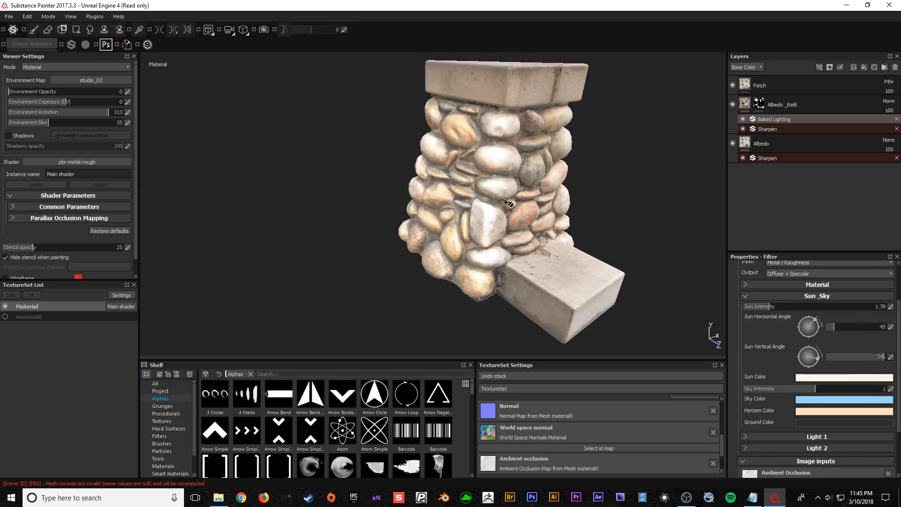
# - Set the Sky Intensity to 1.05 and the Sky Color to a near-white of R 0.944, G 0.960, B 0.970
pyautogui.moveTo(784, 384); pyautogui.dragTo(851, 381)
pyautogui.click(816, 399)
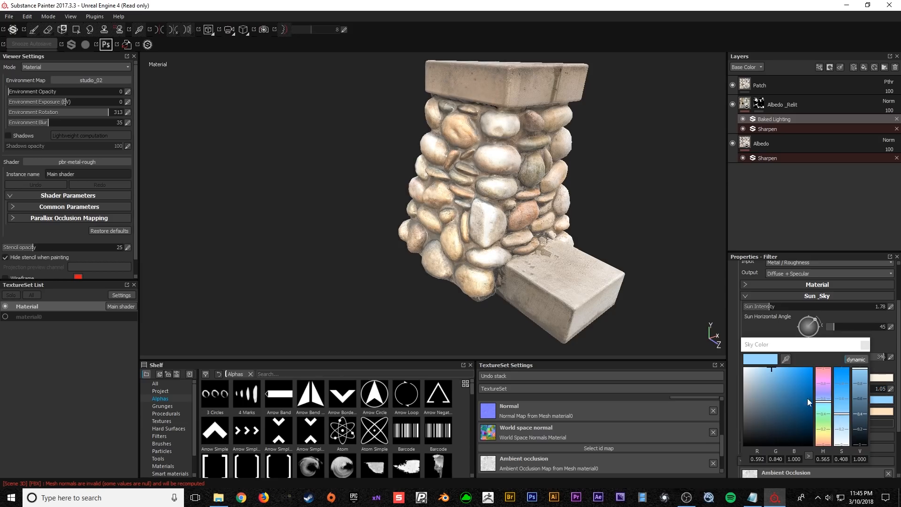
pyautogui.moveTo(769, 372); pyautogui.dragTo(747, 371)
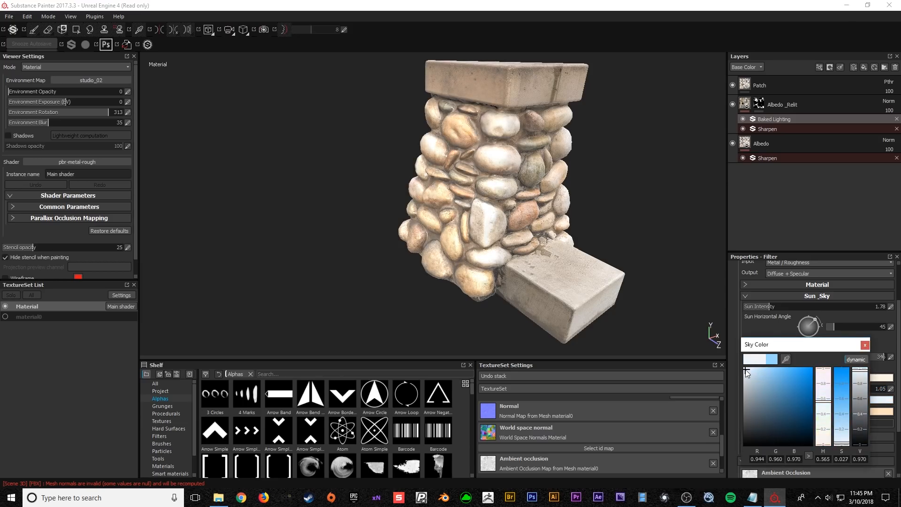
pyautogui.click(864, 345)
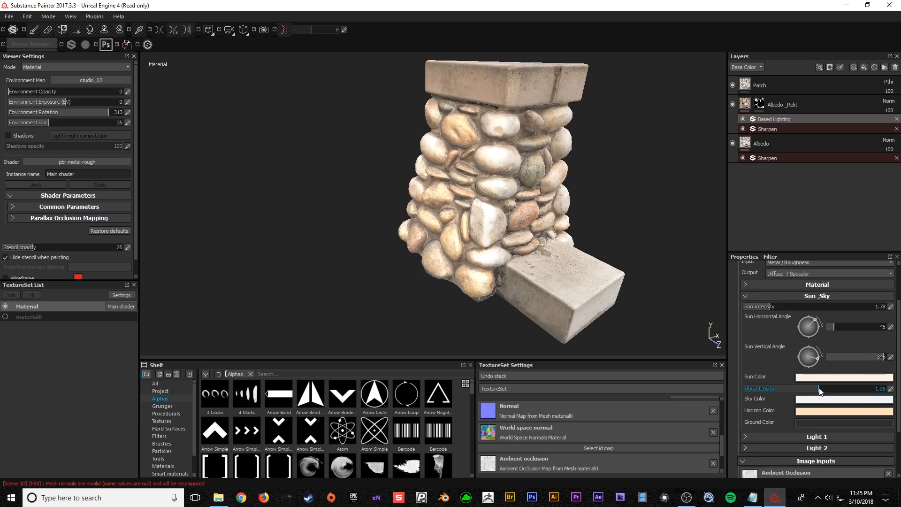
# - Set the Sun Intensity to 2.11 and the Sun Horizontal Angle to 161, and adjust the Sun Vertical Angle
pyautogui.moveTo(817, 358); pyautogui.dragTo(820, 353)
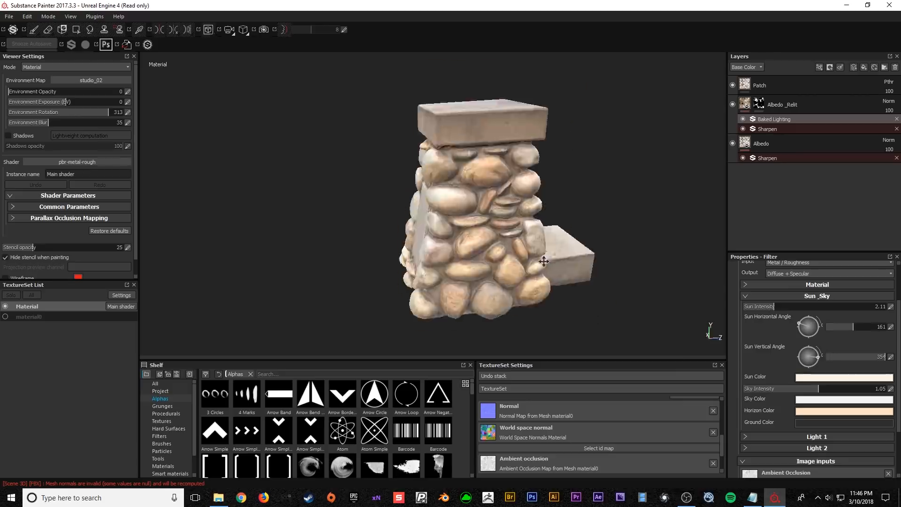
pyautogui.keyDown('alt'); pyautogui.moveTo(530, 235); pyautogui.dragTo(218, 219); pyautogui.keyUp('alt')
pyautogui.keyDown('alt'); pyautogui.moveTo(323, 235); pyautogui.dragTo(488, 226); pyautogui.keyUp('alt')
# - Compare the fountain with and without the Albedo _Relit layer, examining the stones, slab and side panel from all sides
pyautogui.click(734, 104)
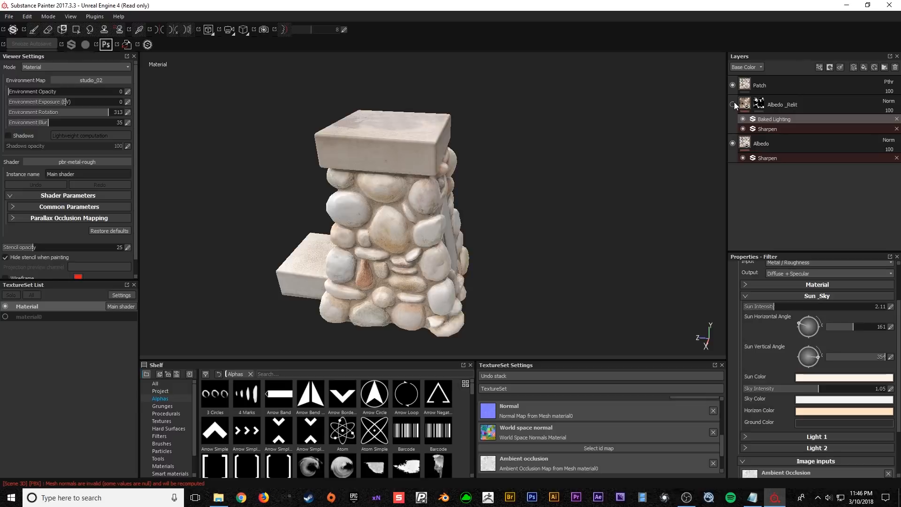
pyautogui.click(734, 103)
pyautogui.keyDown('alt'); pyautogui.moveTo(579, 159); pyautogui.dragTo(321, 218); pyautogui.keyUp('alt')
pyautogui.scroll(-3, 321, 218)
pyautogui.keyDown('alt'); pyautogui.moveTo(321, 218); pyautogui.dragTo(496, 156, button='middle'); pyautogui.keyUp('alt')
pyautogui.keyDown('alt'); pyautogui.moveTo(496, 156); pyautogui.dragTo(510, 153); pyautogui.keyUp('alt')
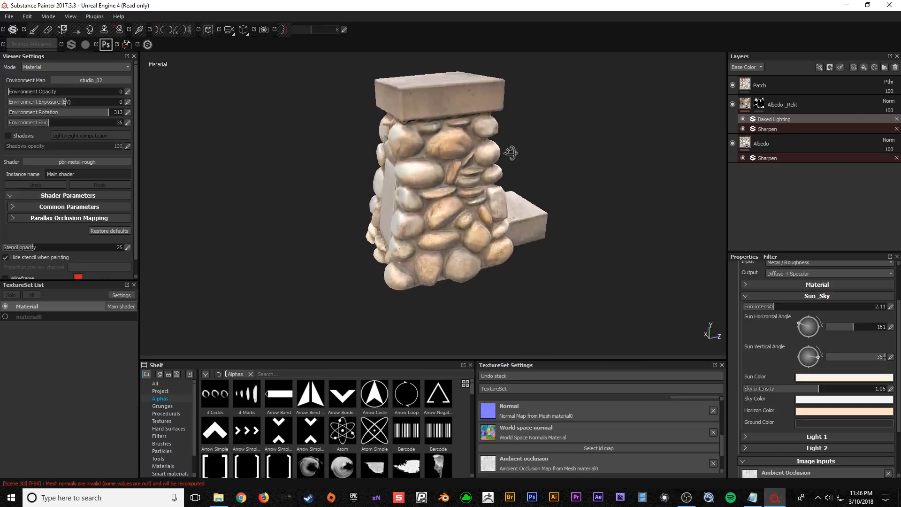
pyautogui.click(733, 104)
pyautogui.keyDown('alt'); pyautogui.moveTo(583, 131); pyautogui.dragTo(769, 123); pyautogui.keyUp('alt')
pyautogui.click(732, 105)
pyautogui.keyDown('alt'); pyautogui.moveTo(411, 238); pyautogui.dragTo(342, 195); pyautogui.keyUp('alt')
pyautogui.keyDown('alt'); pyautogui.moveTo(488, 191); pyautogui.dragTo(581, 197); pyautogui.keyUp('alt')
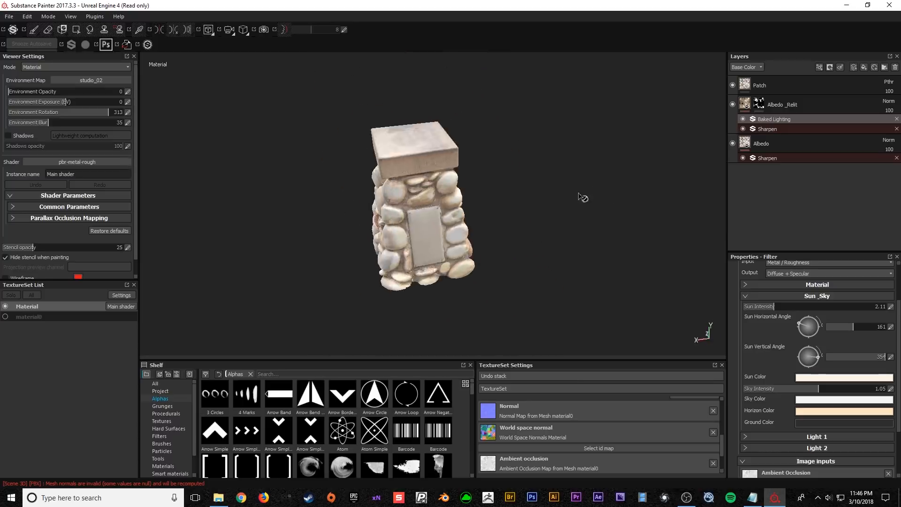
pyautogui.keyDown('alt'); pyautogui.moveTo(408, 224); pyautogui.dragTo(648, 188); pyautogui.keyUp('alt')
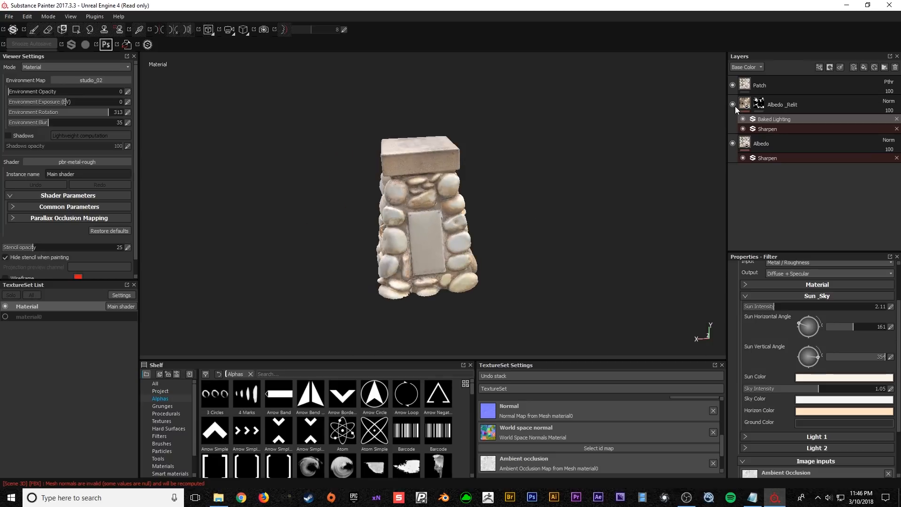
pyautogui.keyDown('alt'); pyautogui.moveTo(522, 205); pyautogui.dragTo(312, 237); pyautogui.keyUp('alt')
pyautogui.keyDown('alt'); pyautogui.moveTo(469, 206); pyautogui.dragTo(509, 227); pyautogui.keyUp('alt')
pyautogui.keyDown('alt'); pyautogui.moveTo(509, 228); pyautogui.dragTo(447, 213, button='middle'); pyautogui.keyUp('alt')
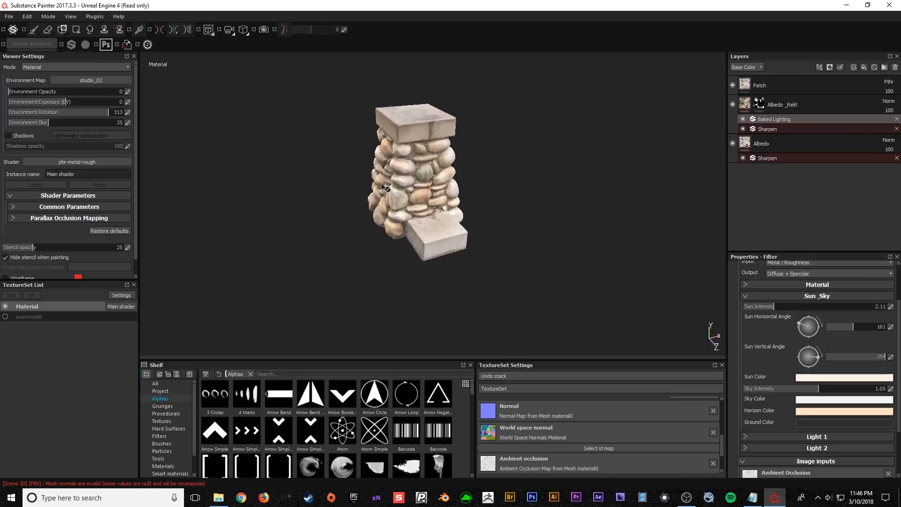
pyautogui.keyDown('alt'); pyautogui.moveTo(407, 208); pyautogui.dragTo(415, 263, button='right'); pyautogui.keyUp('alt')
pyautogui.keyDown('alt'); pyautogui.moveTo(415, 263); pyautogui.dragTo(453, 225); pyautogui.keyUp('alt')
pyautogui.keyDown('alt'); pyautogui.moveTo(423, 208); pyautogui.dragTo(431, 244, button='middle'); pyautogui.keyUp('alt')
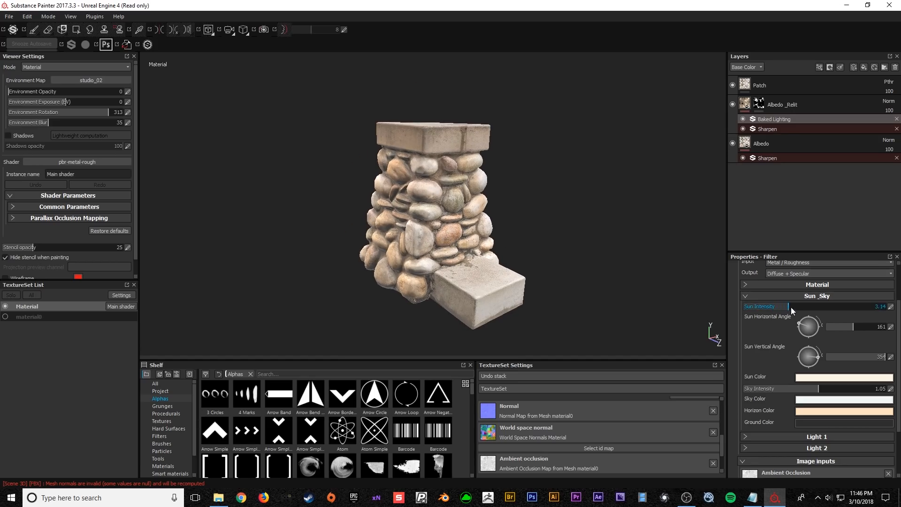
# - Set the Sun Intensity to 2.48 and compare the result with the Albedo _Relit layer hidden and shown
pyautogui.moveTo(791, 306); pyautogui.dragTo(779, 308)
pyautogui.keyDown('alt'); pyautogui.moveTo(512, 256); pyautogui.dragTo(735, 237); pyautogui.keyUp('alt')
pyautogui.click(733, 104)
pyautogui.click(732, 104)
# - Inspect the blended albedo on the whole fountain, including the top slab and a close look at the side stones
pyautogui.keyDown('alt'); pyautogui.moveTo(563, 184); pyautogui.dragTo(405, 196); pyautogui.keyUp('alt')
pyautogui.keyDown('alt'); pyautogui.moveTo(439, 270); pyautogui.dragTo(443, 230, button='middle'); pyautogui.keyUp('alt')
pyautogui.keyDown('alt'); pyautogui.moveTo(443, 230); pyautogui.dragTo(443, 215); pyautogui.keyUp('alt')
pyautogui.keyDown('alt'); pyautogui.moveTo(443, 215); pyautogui.dragTo(463, 223, button='right'); pyautogui.keyUp('alt')
pyautogui.keyDown('alt'); pyautogui.moveTo(463, 222); pyautogui.dragTo(454, 252, button='middle'); pyautogui.keyUp('alt')
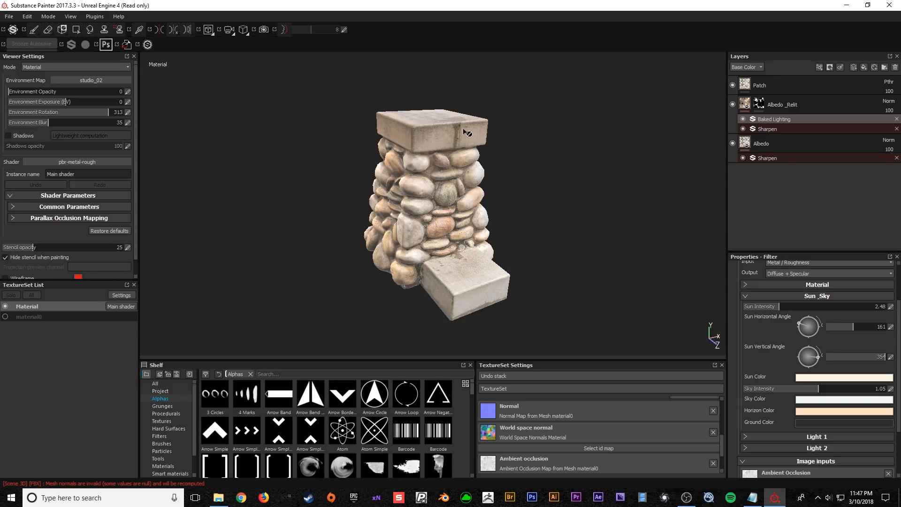
pyautogui.keyDown('alt'); pyautogui.moveTo(444, 228); pyautogui.dragTo(341, 286); pyautogui.keyUp('alt')
pyautogui.keyDown('alt'); pyautogui.moveTo(500, 192); pyautogui.dragTo(380, 241); pyautogui.keyUp('alt')
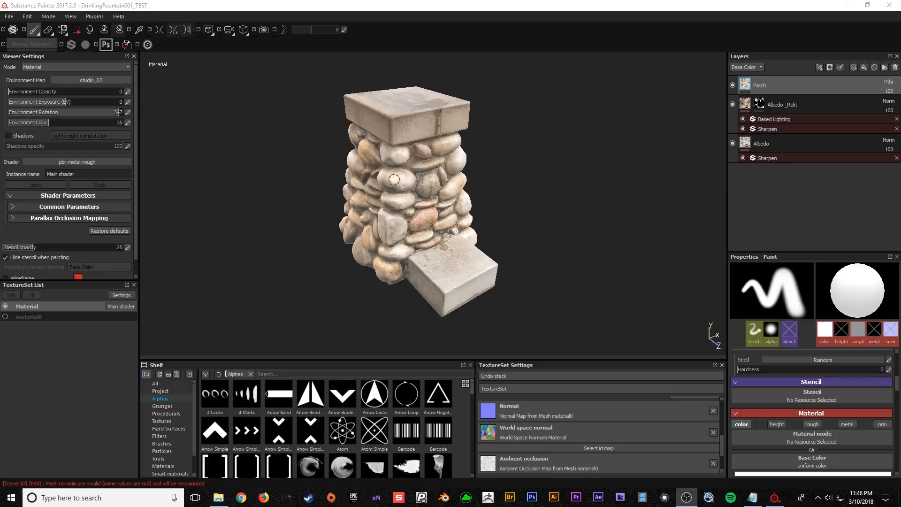
pyautogui.moveTo(395, 180)
pyautogui.keyDown('alt'); pyautogui.mouseDown()
pyautogui.moveTo(501, 206)
pyautogui.moveTo(387, 244)
pyautogui.moveTo(403, 237)
pyautogui.moveTo(336, 237)
pyautogui.moveTo(356, 227)
pyautogui.mouseUp(); pyautogui.keyUp('alt')
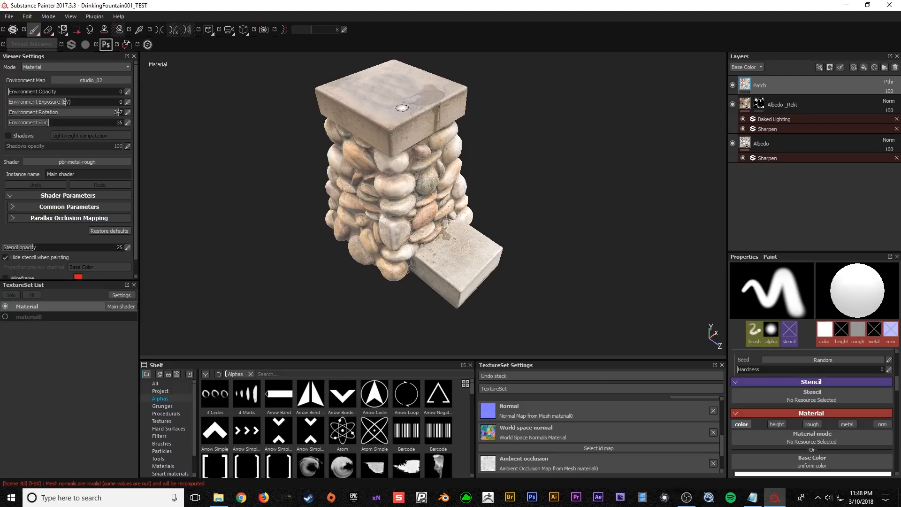
pyautogui.keyDown('alt'); pyautogui.moveTo(410, 144); pyautogui.dragTo(413, 233); pyautogui.keyUp('alt')
pyautogui.keyDown('alt'); pyautogui.moveTo(412, 234); pyautogui.dragTo(498, 189, button='middle'); pyautogui.keyUp('alt')
pyautogui.keyDown('alt'); pyautogui.moveTo(497, 188); pyautogui.dragTo(449, 255, button='right'); pyautogui.keyUp('alt')
pyautogui.moveTo(449, 256)
pyautogui.keyDown('alt'); pyautogui.mouseDown()
pyautogui.moveTo(459, 199)
pyautogui.moveTo(433, 192)
pyautogui.moveTo(569, 135)
pyautogui.moveTo(375, 207)
pyautogui.mouseUp(); pyautogui.keyUp('alt')
pyautogui.scroll(5, 425, 222)
pyautogui.scroll(-5, 425, 222)
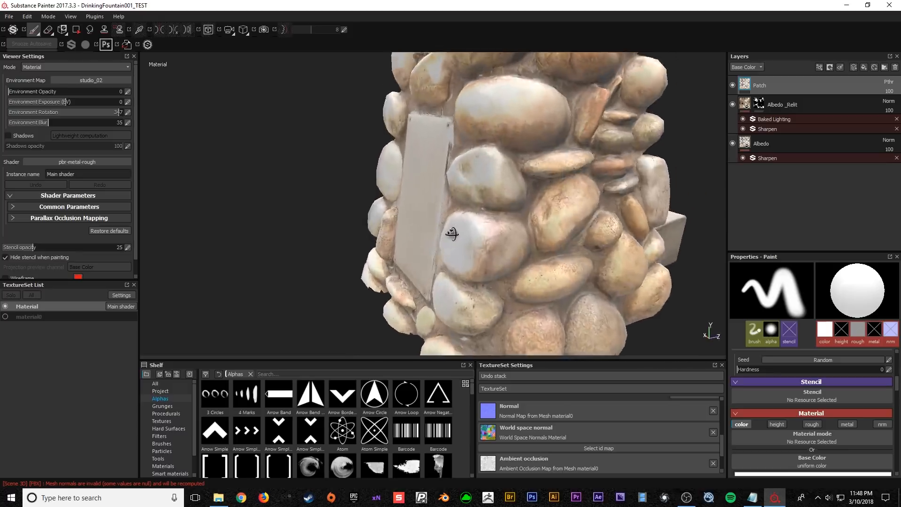
pyautogui.keyDown('alt'); pyautogui.moveTo(485, 129); pyautogui.dragTo(402, 226); pyautogui.keyUp('alt')
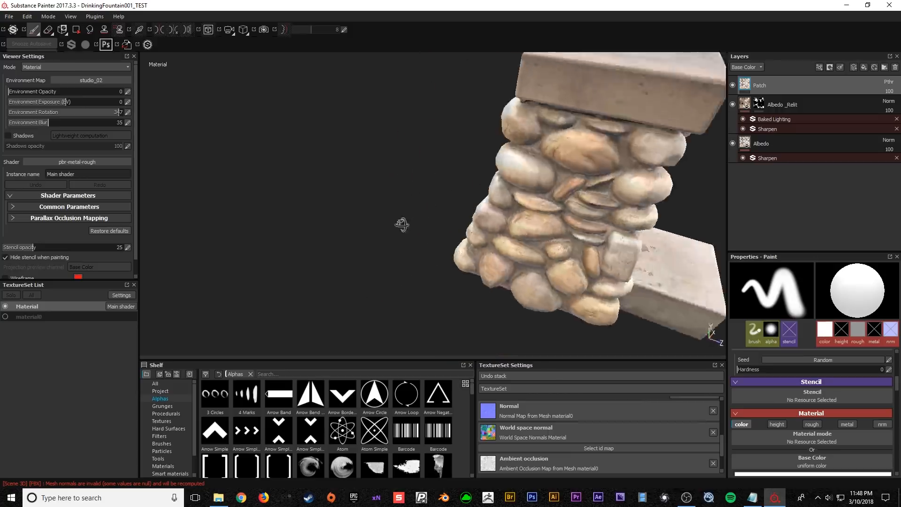
pyautogui.keyDown('alt'); pyautogui.moveTo(516, 192); pyautogui.dragTo(458, 209, button='middle'); pyautogui.keyUp('alt')
pyautogui.keyDown('alt'); pyautogui.moveTo(459, 209); pyautogui.dragTo(486, 171); pyautogui.keyUp('alt')
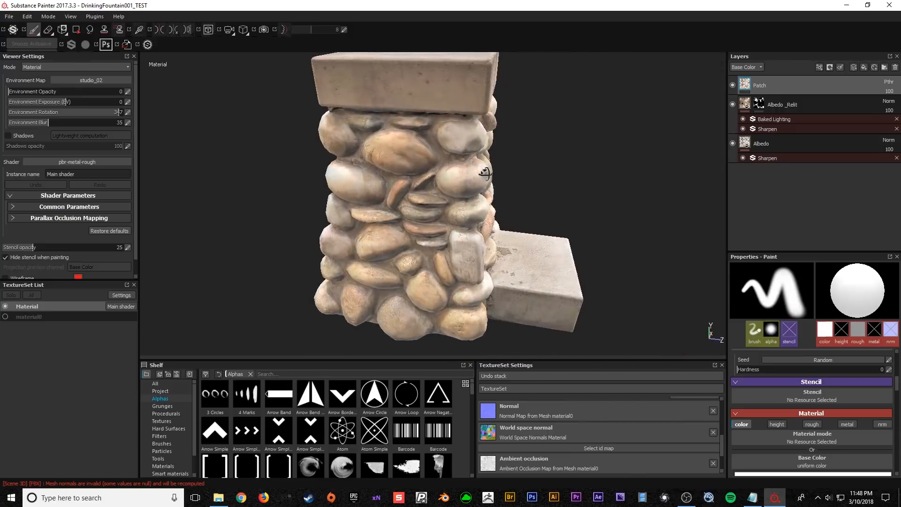
# - Hide the Albedo _Relit layer and inspect the original albedo on the stones and lower block under rotated lighting
pyautogui.click(733, 104)
pyautogui.keyDown('alt'); pyautogui.moveTo(306, 182); pyautogui.dragTo(409, 123); pyautogui.keyUp('alt')
pyautogui.keyDown('alt'); pyautogui.moveTo(408, 123); pyautogui.dragTo(307, 162, button='middle'); pyautogui.keyUp('alt')
pyautogui.keyDown('alt'); pyautogui.moveTo(308, 162); pyautogui.dragTo(309, 143); pyautogui.keyUp('alt')
pyautogui.moveTo(310, 143)
pyautogui.keyDown('shift'); pyautogui.mouseDown(button='right')
pyautogui.moveTo(345, 145)
pyautogui.moveTo(331, 144)
pyautogui.mouseUp(button='right'); pyautogui.keyUp('shift')
pyautogui.keyDown('alt'); pyautogui.moveTo(331, 144); pyautogui.dragTo(323, 141); pyautogui.keyUp('alt')
pyautogui.keyDown('alt'); pyautogui.moveTo(324, 141); pyautogui.dragTo(386, 111, button='middle'); pyautogui.keyUp('alt')
pyautogui.keyDown('alt'); pyautogui.moveTo(386, 111); pyautogui.dragTo(410, 189, button='right'); pyautogui.keyUp('alt')
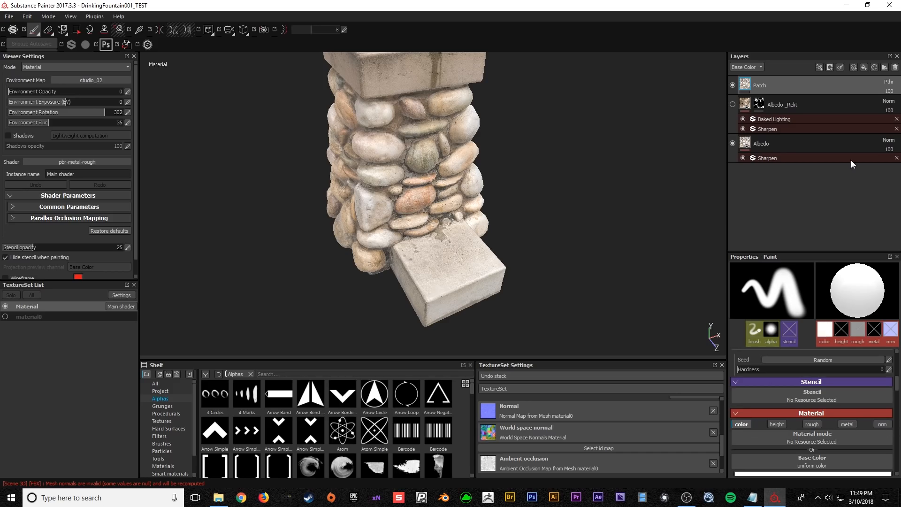
# - Add a fill layer on top of the stack and restrict it to the roughness channel only
pyautogui.click(864, 68)
pyautogui.moveTo(748, 85)
pyautogui.mouseDown()
pyautogui.moveTo(766, 192)
pyautogui.moveTo(751, 81)
pyautogui.mouseUp()
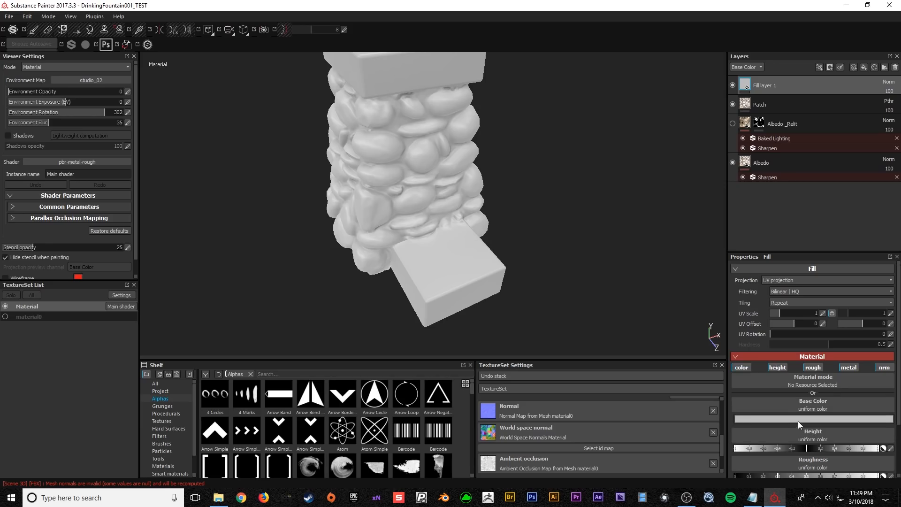
pyautogui.click(745, 367)
pyautogui.click(776, 367)
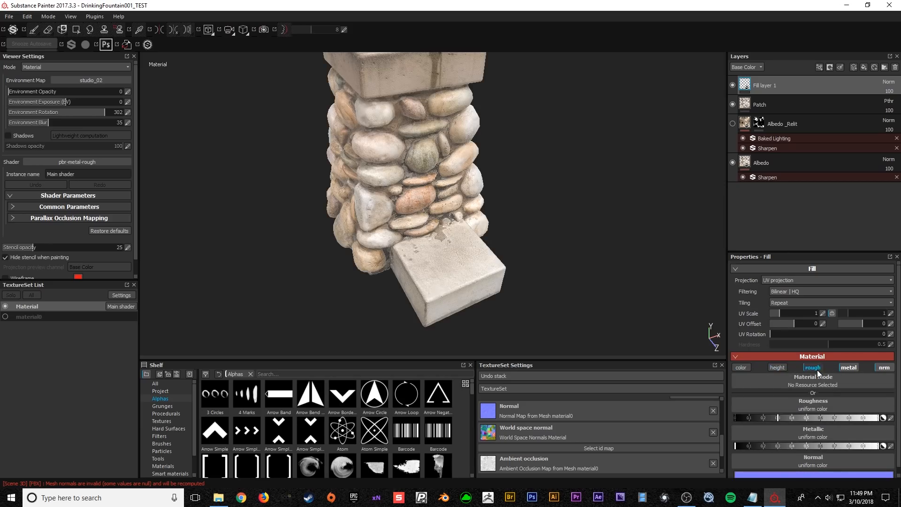
pyautogui.click(850, 367)
pyautogui.click(889, 368)
# - Set the fill layer's roughness to 0.8, checking how the stones respond under different environment rotation
pyautogui.keyDown('alt'); pyautogui.moveTo(416, 229); pyautogui.dragTo(389, 253, button='right'); pyautogui.keyUp('alt')
pyautogui.keyDown('alt'); pyautogui.moveTo(389, 252); pyautogui.dragTo(417, 244); pyautogui.keyUp('alt')
pyautogui.rightClick(418, 245)
pyautogui.click(426, 197)
pyautogui.keyDown('shift'); pyautogui.moveTo(425, 198); pyautogui.dragTo(516, 185, button='right'); pyautogui.keyUp('shift')
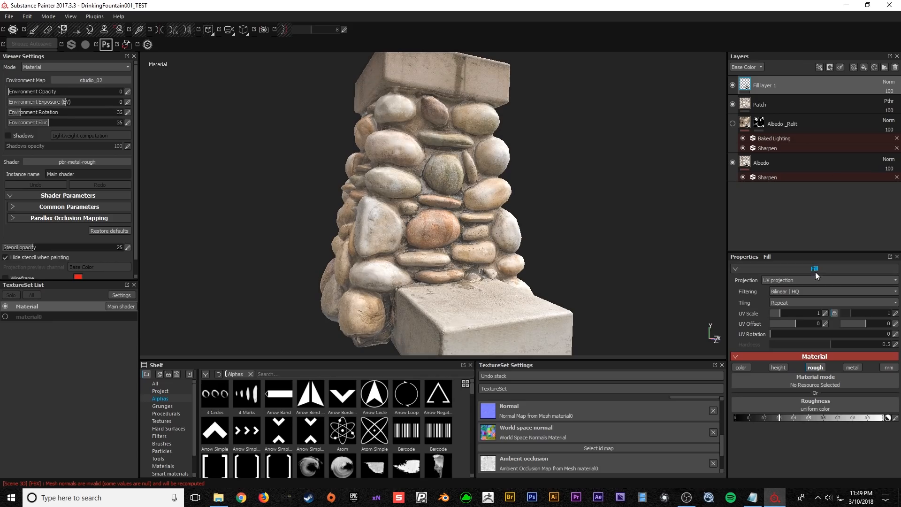
pyautogui.moveTo(775, 419); pyautogui.dragTo(827, 405)
pyautogui.keyDown('alt'); pyautogui.moveTo(471, 241); pyautogui.dragTo(445, 249); pyautogui.keyUp('alt')
pyautogui.click(895, 418)
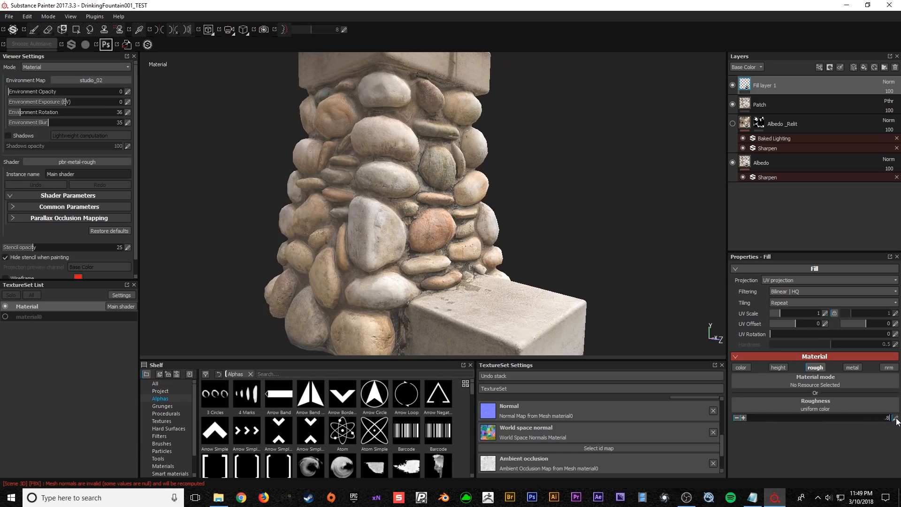
pyautogui.press('Return')
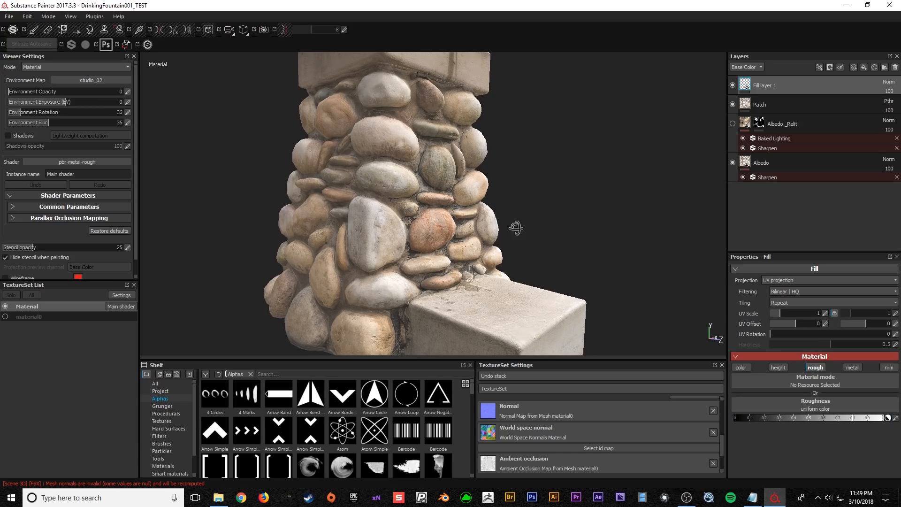
# - Examine the roughness response on the stones, top slab and lower block from several angles and distances
pyautogui.keyDown('alt'); pyautogui.moveTo(515, 227); pyautogui.dragTo(462, 239); pyautogui.keyUp('alt')
pyautogui.moveTo(462, 239)
pyautogui.keyDown('shift'); pyautogui.mouseDown(button='right')
pyautogui.moveTo(432, 239)
pyautogui.moveTo(471, 238)
pyautogui.mouseUp(button='right'); pyautogui.keyUp('shift')
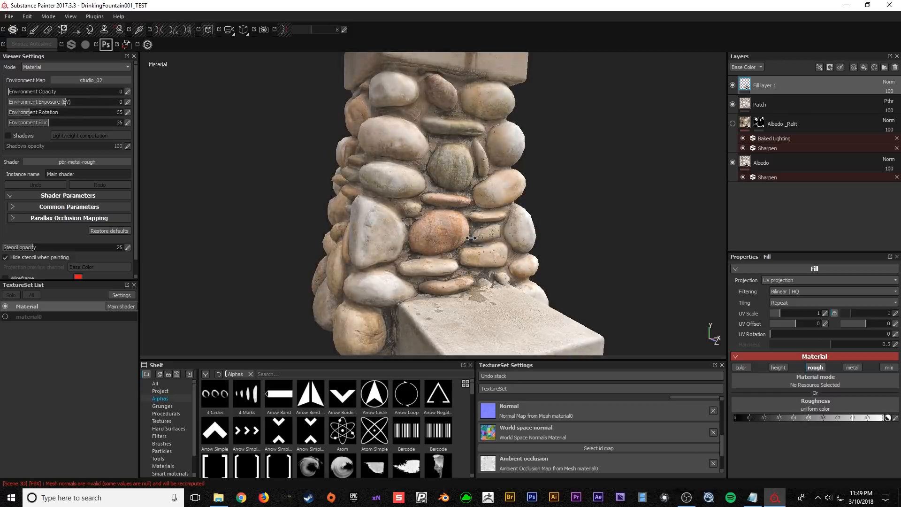
pyautogui.keyDown('alt'); pyautogui.moveTo(454, 236); pyautogui.dragTo(423, 228); pyautogui.keyUp('alt')
pyautogui.keyDown('alt'); pyautogui.moveTo(436, 201); pyautogui.dragTo(454, 274, button='right'); pyautogui.keyUp('alt')
pyautogui.keyDown('alt'); pyautogui.moveTo(454, 274); pyautogui.dragTo(485, 242); pyautogui.keyUp('alt')
pyautogui.keyDown('alt'); pyautogui.moveTo(472, 262); pyautogui.dragTo(474, 235, button='right'); pyautogui.keyUp('alt')
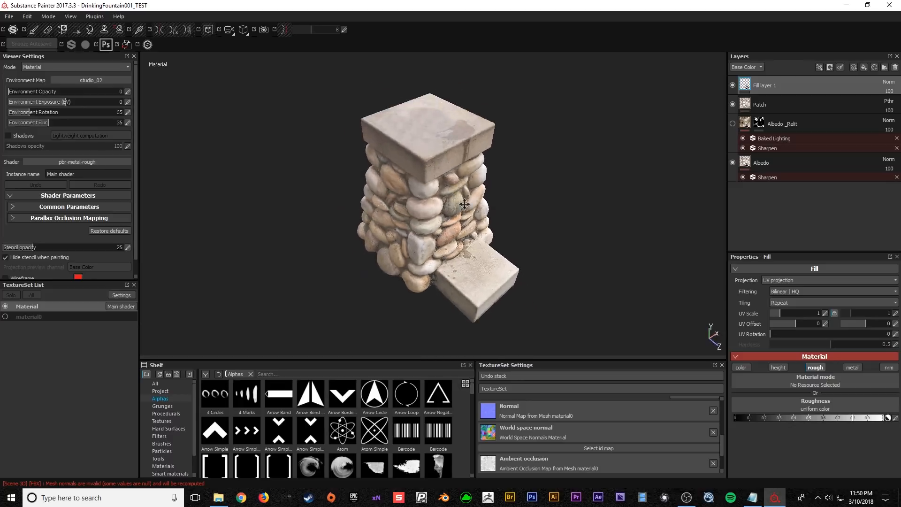
pyautogui.keyDown('alt'); pyautogui.moveTo(474, 235); pyautogui.dragTo(634, 169); pyautogui.keyUp('alt')
pyautogui.keyDown('alt'); pyautogui.moveTo(439, 173); pyautogui.dragTo(443, 244, button='right'); pyautogui.keyUp('alt')
pyautogui.keyDown('alt'); pyautogui.moveTo(443, 244); pyautogui.dragTo(411, 228); pyautogui.keyUp('alt')
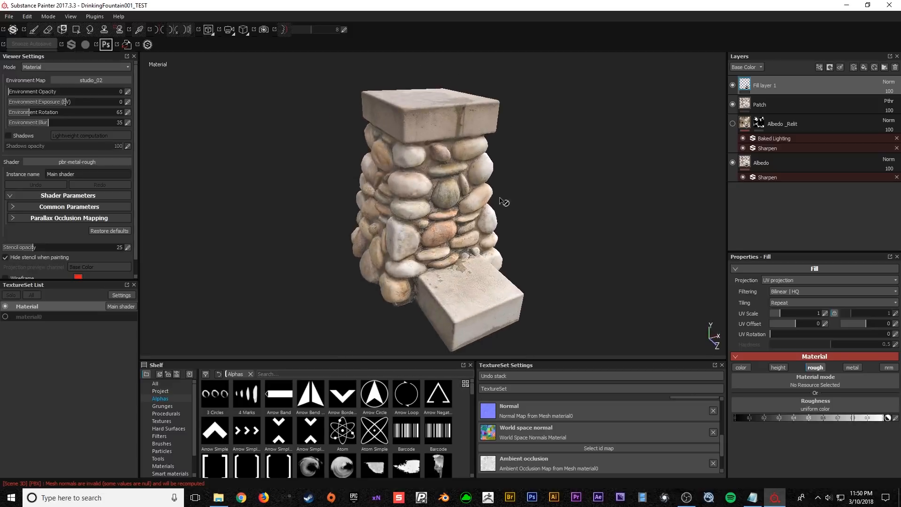
# - Rename the fill layer Roughness-Main and move it to the bottom of the layer stack, below Albedo
pyautogui.doubleClick(769, 85)
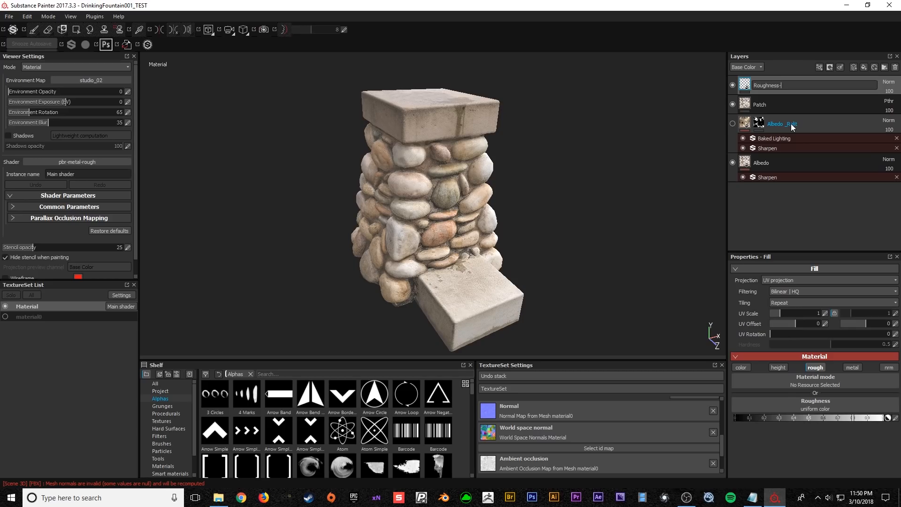
pyautogui.press('Return')
pyautogui.moveTo(750, 89); pyautogui.dragTo(775, 189)
pyautogui.keyDown('alt'); pyautogui.moveTo(427, 163); pyautogui.dragTo(431, 217, button='right'); pyautogui.keyUp('alt')
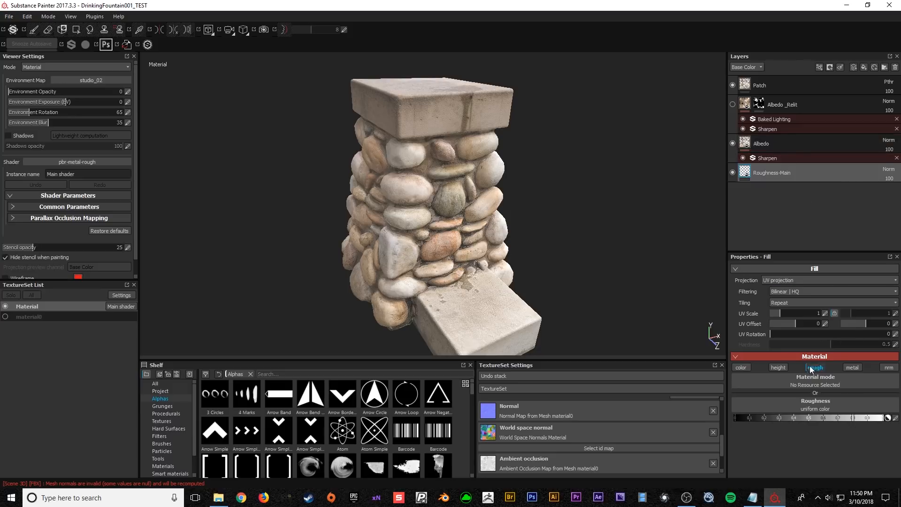
pyautogui.keyDown('alt'); pyautogui.moveTo(396, 209); pyautogui.dragTo(448, 253); pyautogui.keyUp('alt')
pyautogui.keyDown('alt'); pyautogui.moveTo(521, 153); pyautogui.dragTo(528, 164); pyautogui.keyUp('alt')
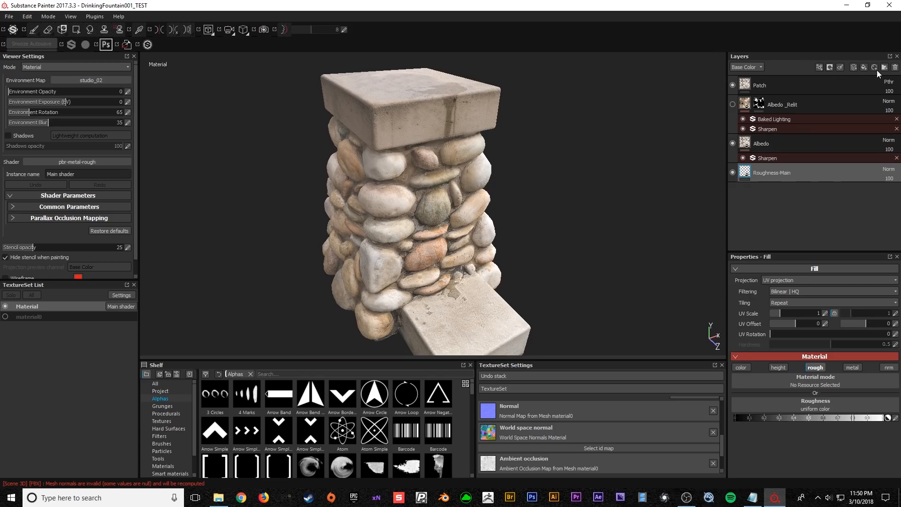
# - Add a second fill layer named Roughness-Water and place it at the top of the layer stack
pyautogui.click(864, 67)
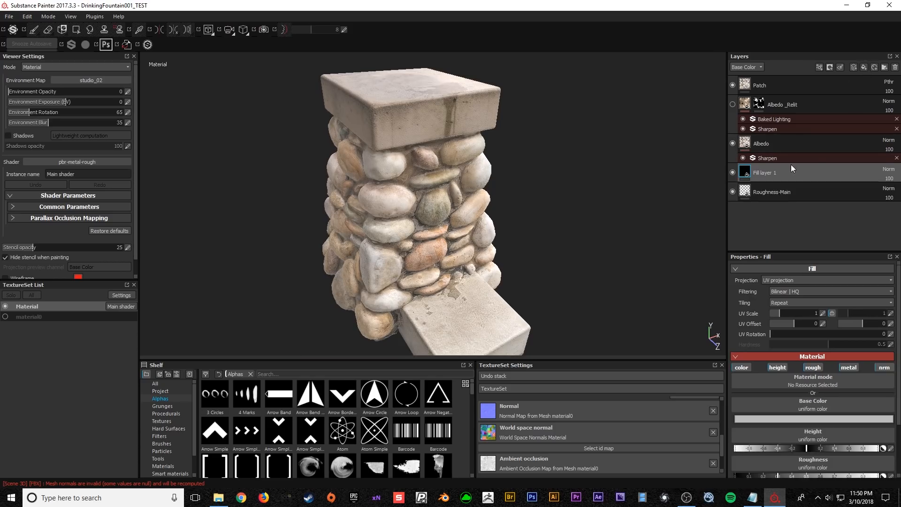
pyautogui.doubleClick(766, 174)
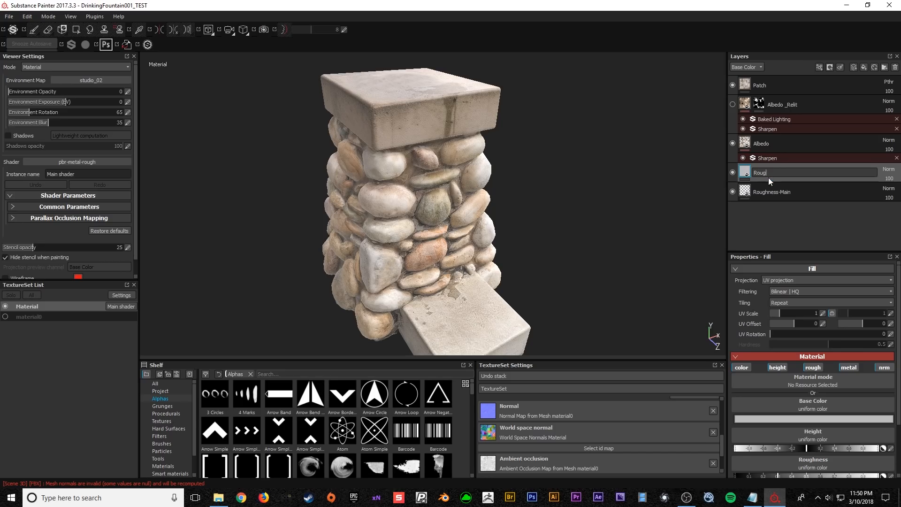
pyautogui.write('Roughness-Water')
pyautogui.press('Return')
pyautogui.moveTo(768, 181); pyautogui.dragTo(756, 83)
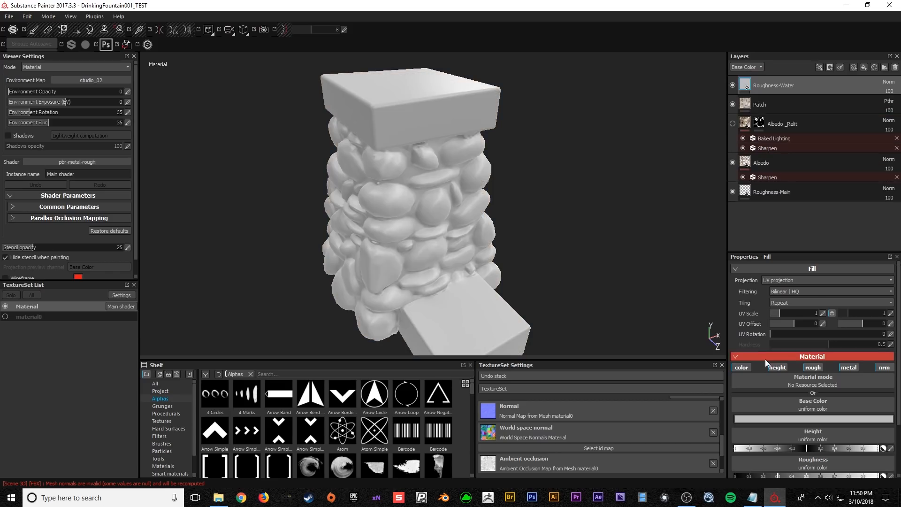
# - Turn off the normal, metallic and height channels of the Roughness-Water layer
pyautogui.click(881, 368)
pyautogui.click(848, 367)
pyautogui.click(781, 367)
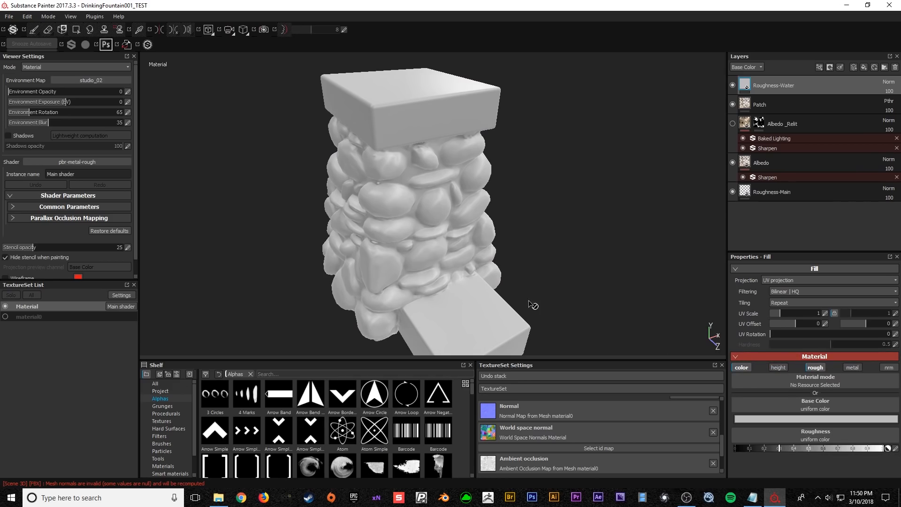
# - Set the Roughness-Water base color to pure red and give the layer a black mask
pyautogui.click(764, 419)
pyautogui.moveTo(739, 410); pyautogui.dragTo(766, 389)
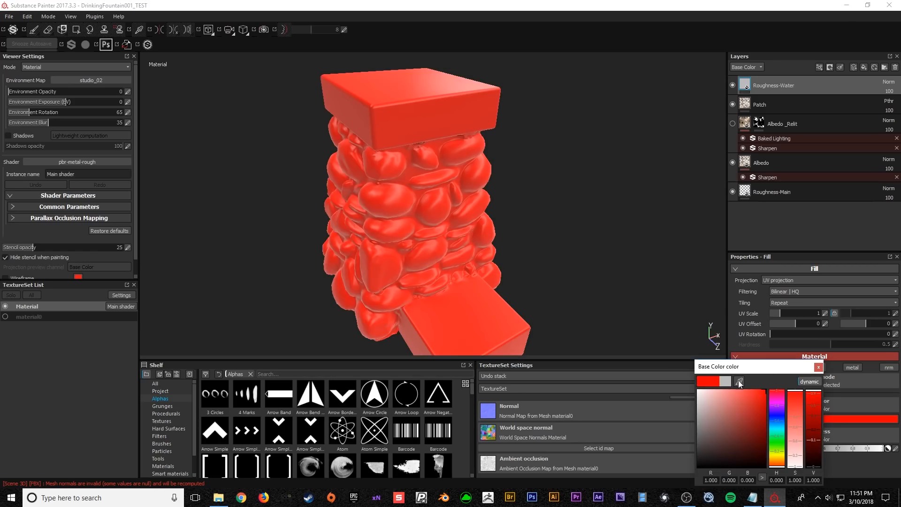
pyautogui.click(818, 367)
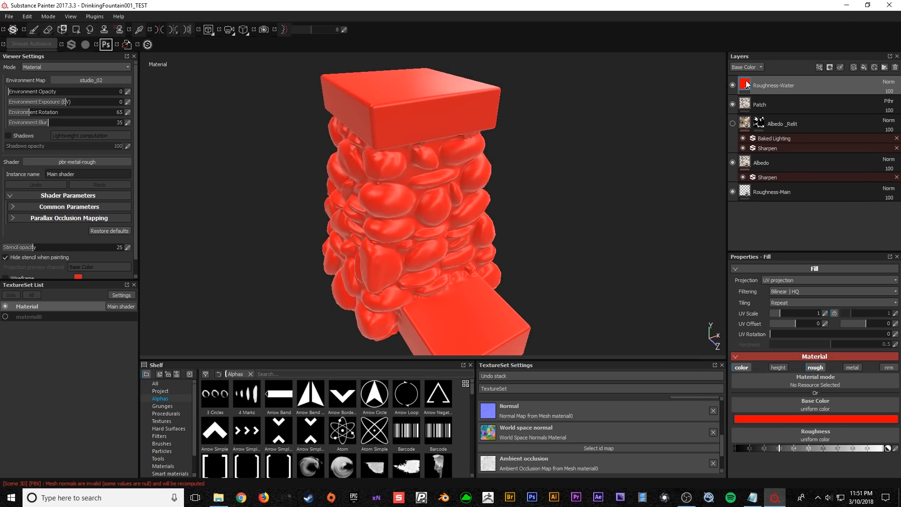
pyautogui.rightClick(746, 83)
pyautogui.click(763, 95)
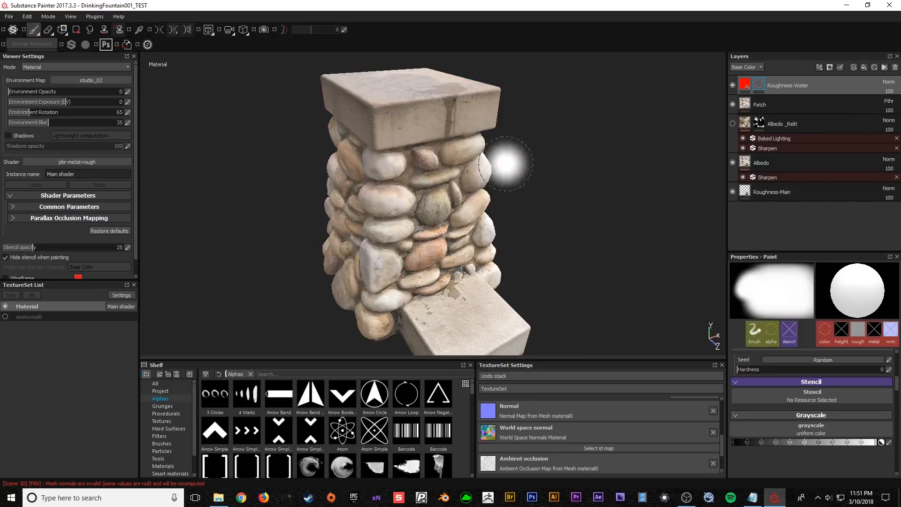
# - Examine the wet stain on the top slab and its drip up close, and check the Roughness-Water fill settings
pyautogui.keyDown('alt'); pyautogui.moveTo(454, 113); pyautogui.dragTo(436, 123); pyautogui.keyUp('alt')
pyautogui.keyDown('alt'); pyautogui.moveTo(436, 123); pyautogui.dragTo(463, 311, button='right'); pyautogui.keyUp('alt')
pyautogui.keyDown('alt'); pyautogui.moveTo(435, 103); pyautogui.dragTo(432, 215); pyautogui.keyUp('alt')
pyautogui.keyDown('alt'); pyautogui.moveTo(432, 215); pyautogui.dragTo(436, 272, button='right'); pyautogui.keyUp('alt')
pyautogui.moveTo(436, 272)
pyautogui.keyDown('alt'); pyautogui.mouseDown()
pyautogui.moveTo(438, 284)
pyautogui.moveTo(463, 235)
pyautogui.moveTo(446, 221)
pyautogui.mouseUp(); pyautogui.keyUp('alt')
pyautogui.moveTo(450, 188)
pyautogui.keyDown('alt'); pyautogui.mouseDown()
pyautogui.moveTo(457, 195)
pyautogui.moveTo(471, 161)
pyautogui.mouseUp(); pyautogui.keyUp('alt')
pyautogui.keyDown('alt'); pyautogui.moveTo(472, 161); pyautogui.dragTo(492, 182, button='right'); pyautogui.keyUp('alt')
pyautogui.keyDown('alt'); pyautogui.moveTo(492, 181); pyautogui.dragTo(506, 241); pyautogui.keyUp('alt')
pyautogui.keyDown('alt'); pyautogui.moveTo(507, 241); pyautogui.dragTo(472, 123, button='middle'); pyautogui.keyUp('alt')
pyautogui.moveTo(472, 122)
pyautogui.keyDown('alt'); pyautogui.mouseDown()
pyautogui.moveTo(485, 206)
pyautogui.moveTo(519, 137)
pyautogui.moveTo(503, 167)
pyautogui.moveTo(553, 146)
pyautogui.moveTo(531, 122)
pyautogui.moveTo(488, 211)
pyautogui.moveTo(475, 197)
pyautogui.moveTo(479, 215)
pyautogui.moveTo(502, 221)
pyautogui.mouseUp(); pyautogui.keyUp('alt')
pyautogui.scroll(6, 477, 239)
pyautogui.keyDown('alt'); pyautogui.moveTo(502, 221); pyautogui.dragTo(520, 170, button='middle'); pyautogui.keyUp('alt')
pyautogui.moveTo(519, 170)
pyautogui.keyDown('alt'); pyautogui.mouseDown()
pyautogui.moveTo(499, 212)
pyautogui.moveTo(491, 182)
pyautogui.moveTo(522, 190)
pyautogui.mouseUp(); pyautogui.keyUp('alt')
pyautogui.scroll(-2, 495, 162)
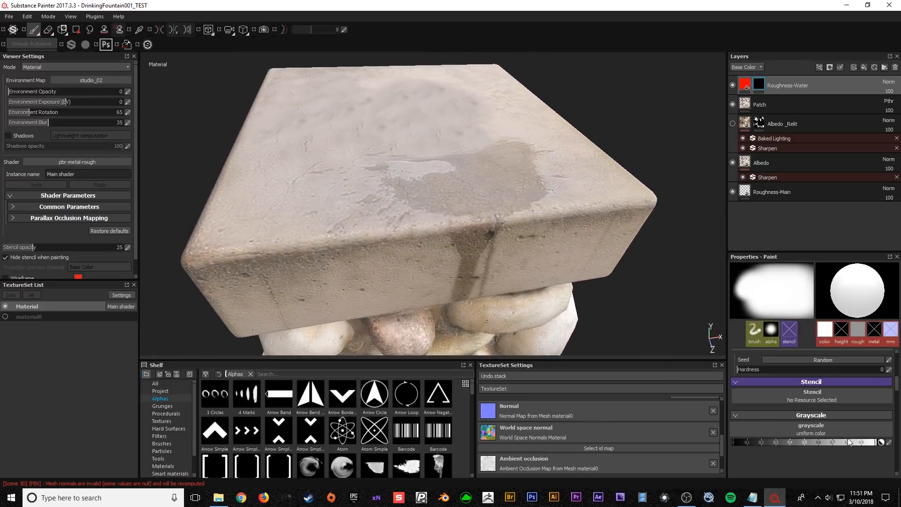
pyautogui.click(745, 85)
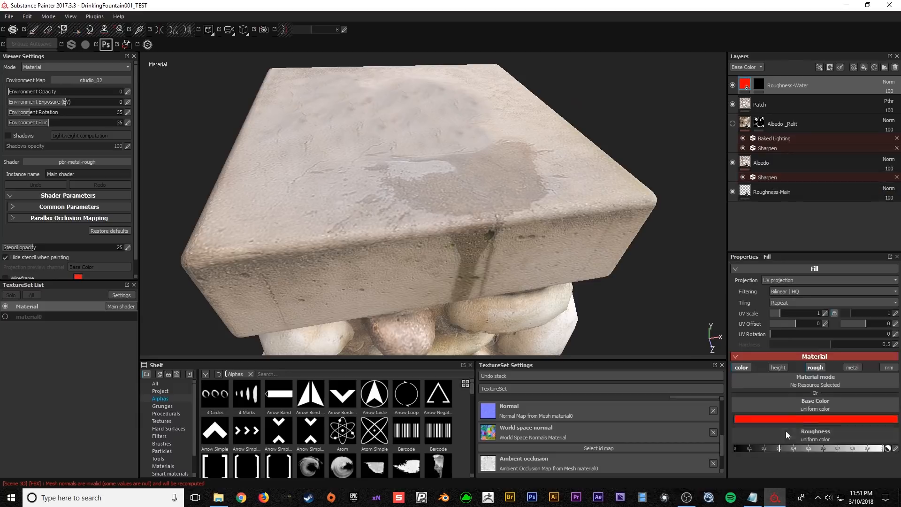
pyautogui.keyDown('alt'); pyautogui.moveTo(491, 213); pyautogui.dragTo(507, 199); pyautogui.keyUp('alt')
# - Paint the Roughness-Water mask over the main part of the slab's wet stain with a smaller brush
pyautogui.click(760, 85)
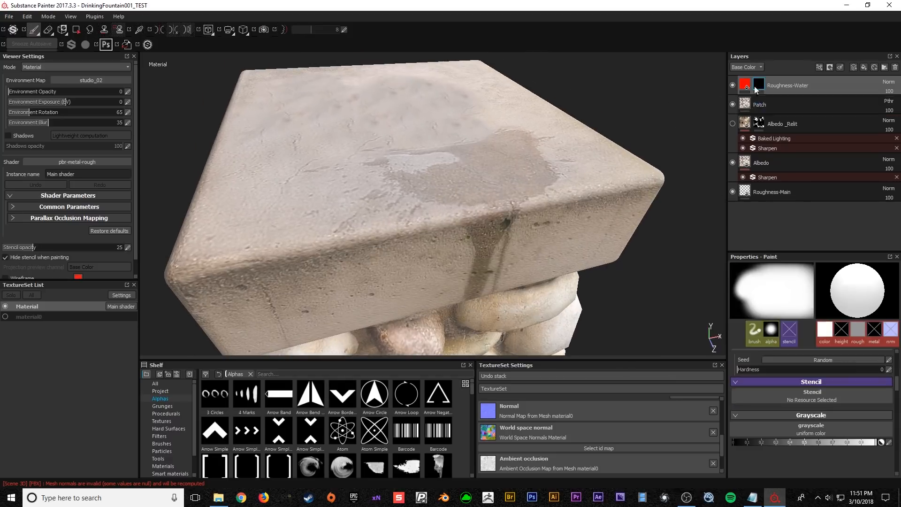
pyautogui.press('[')
pyautogui.press('[')
pyautogui.press('[')
pyautogui.press('[')
pyautogui.press('[')
pyautogui.press('[')
pyautogui.press('[')
pyautogui.press('[')
pyautogui.press('[')
pyautogui.press('[')
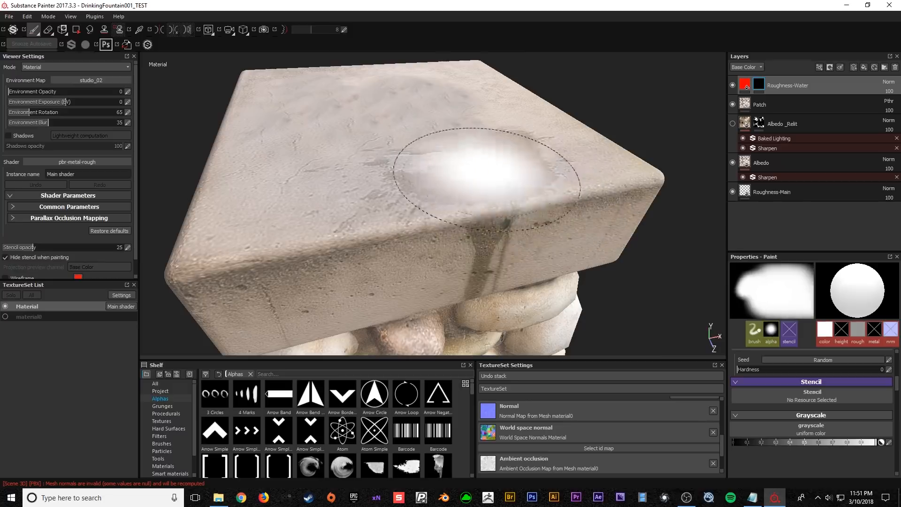
pyautogui.moveTo(500, 175)
pyautogui.keyDown('alt'); pyautogui.mouseDown()
pyautogui.moveTo(492, 205)
pyautogui.moveTo(510, 192)
pyautogui.mouseUp(); pyautogui.keyUp('alt')
pyautogui.moveTo(501, 159)
pyautogui.mouseDown()
pyautogui.moveTo(451, 217)
pyautogui.moveTo(443, 153)
pyautogui.moveTo(483, 201)
pyautogui.moveTo(479, 217)
pyautogui.moveTo(466, 216)
pyautogui.mouseUp()
# - Extend the mask along the upper edge and thin streak of the wet stain with an even smaller brush
pyautogui.press('[')
pyautogui.press('[')
pyautogui.press('[')
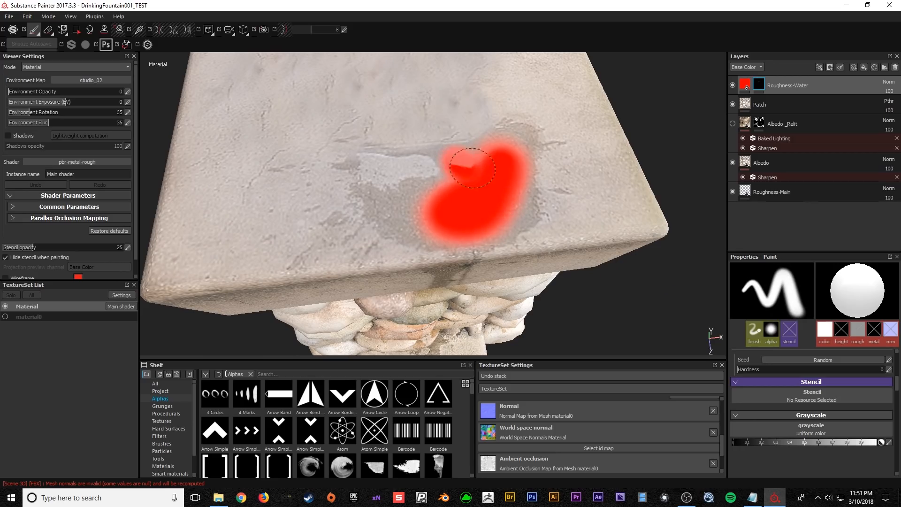
pyautogui.moveTo(500, 145)
pyautogui.mouseDown()
pyautogui.moveTo(521, 141)
pyautogui.moveTo(535, 162)
pyautogui.moveTo(511, 226)
pyautogui.moveTo(449, 237)
pyautogui.moveTo(374, 209)
pyautogui.moveTo(375, 197)
pyautogui.moveTo(451, 180)
pyautogui.moveTo(455, 156)
pyautogui.moveTo(442, 151)
pyautogui.moveTo(452, 152)
pyautogui.mouseUp()
pyautogui.click(449, 159)
pyautogui.keyDown('ctrl'); pyautogui.moveTo(442, 149); pyautogui.dragTo(428, 149, button='right'); pyautogui.keyUp('ctrl')
pyautogui.moveTo(428, 149)
pyautogui.mouseDown()
pyautogui.moveTo(395, 150)
pyautogui.moveTo(425, 150)
pyautogui.mouseUp()
# - Paint the mask over the rest of the stain and along the drip running down the slab's front face
pyautogui.moveTo(362, 150)
pyautogui.keyDown('alt'); pyautogui.mouseDown()
pyautogui.moveTo(474, 196)
pyautogui.moveTo(445, 241)
pyautogui.mouseUp(); pyautogui.keyUp('alt')
pyautogui.moveTo(477, 294)
pyautogui.keyDown('alt'); pyautogui.mouseDown()
pyautogui.moveTo(464, 203)
pyautogui.moveTo(450, 203)
pyautogui.mouseUp(); pyautogui.keyUp('alt')
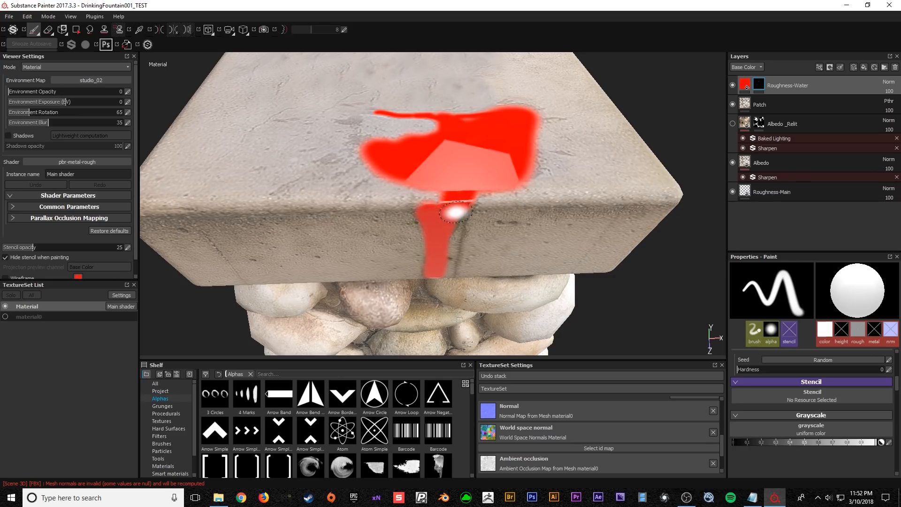
pyautogui.moveTo(434, 279)
pyautogui.keyDown('alt'); pyautogui.mouseDown()
pyautogui.moveTo(463, 207)
pyautogui.moveTo(446, 264)
pyautogui.mouseUp(); pyautogui.keyUp('alt')
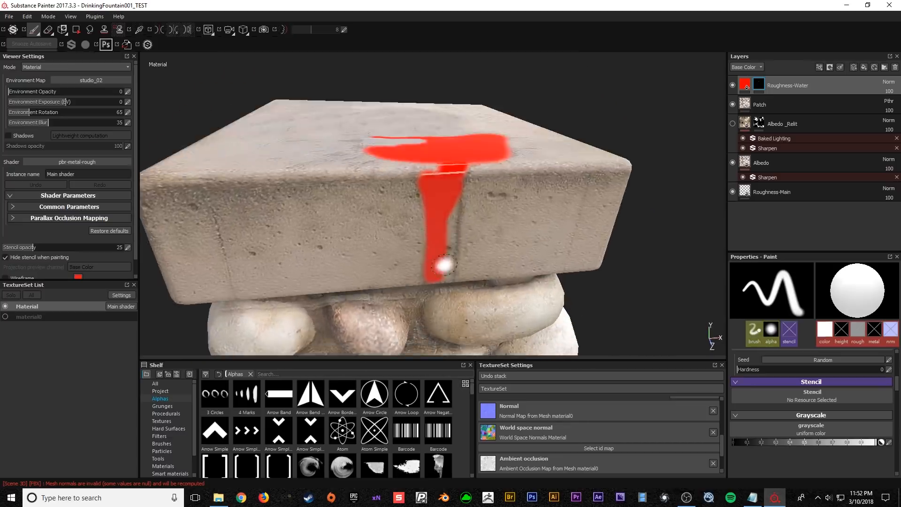
# - Inspect the stones and lower block beneath the drip, and review the painted water area on the slab
pyautogui.keyDown('alt'); pyautogui.moveTo(448, 296); pyautogui.dragTo(423, 210, button='right'); pyautogui.keyUp('alt')
pyautogui.keyDown('alt'); pyautogui.moveTo(423, 209); pyautogui.dragTo(415, 157); pyautogui.keyUp('alt')
pyautogui.keyDown('alt'); pyautogui.moveTo(444, 307); pyautogui.dragTo(448, 161, button='middle'); pyautogui.keyUp('alt')
pyautogui.keyDown('alt'); pyautogui.moveTo(450, 267); pyautogui.dragTo(442, 151, button='middle'); pyautogui.keyUp('alt')
pyautogui.keyDown('alt'); pyautogui.moveTo(409, 296); pyautogui.dragTo(403, 174, button='right'); pyautogui.keyUp('alt')
pyautogui.keyDown('alt'); pyautogui.moveTo(412, 196); pyautogui.dragTo(443, 259); pyautogui.keyUp('alt')
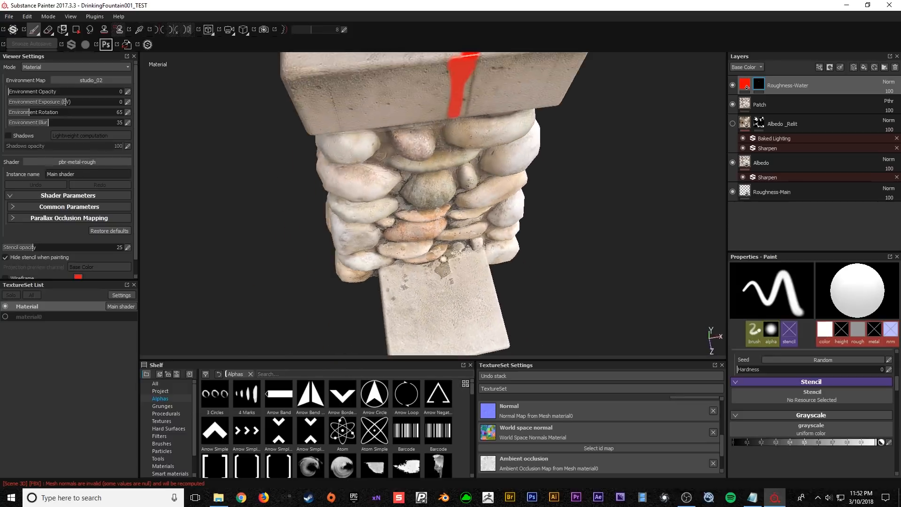
pyautogui.moveTo(450, 183)
pyautogui.keyDown('alt'); pyautogui.mouseDown()
pyautogui.moveTo(413, 191)
pyautogui.moveTo(432, 235)
pyautogui.moveTo(439, 231)
pyautogui.moveTo(413, 262)
pyautogui.moveTo(438, 211)
pyautogui.mouseUp(); pyautogui.keyUp('alt')
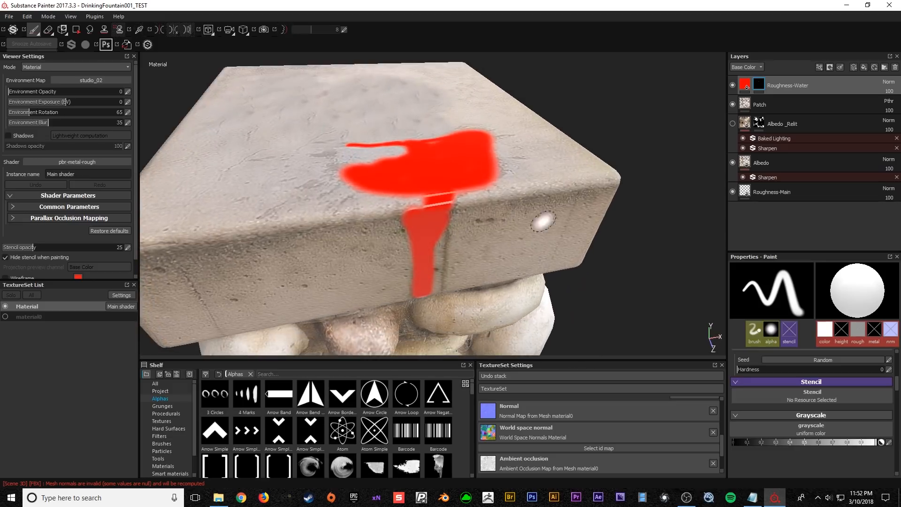
# - Turn off the color channel of the Roughness-Water fill and check the wet stain's reflection on the slab
pyautogui.click(746, 86)
pyautogui.keyDown('alt'); pyautogui.moveTo(459, 245); pyautogui.dragTo(413, 197); pyautogui.keyUp('alt')
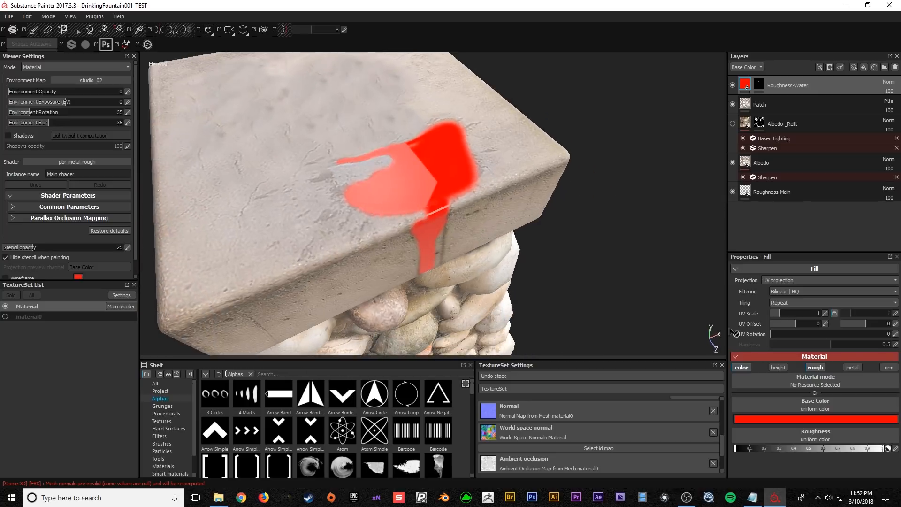
pyautogui.click(824, 419)
pyautogui.click(741, 369)
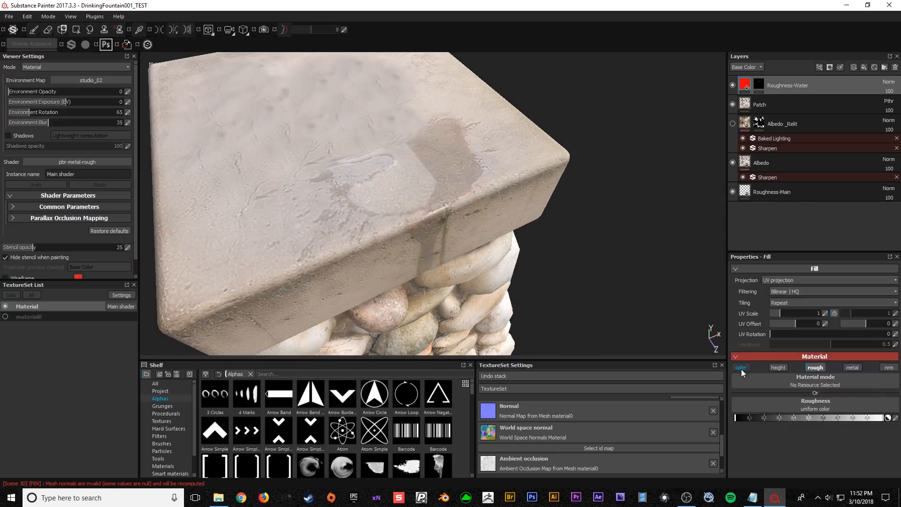
pyautogui.keyDown('alt'); pyautogui.moveTo(492, 273); pyautogui.dragTo(522, 231); pyautogui.keyUp('alt')
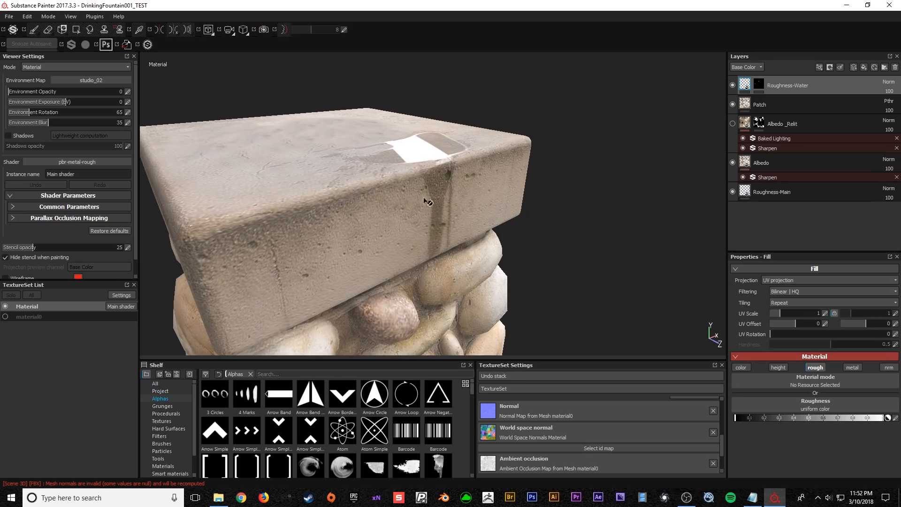
pyautogui.scroll(2, 433, 152)
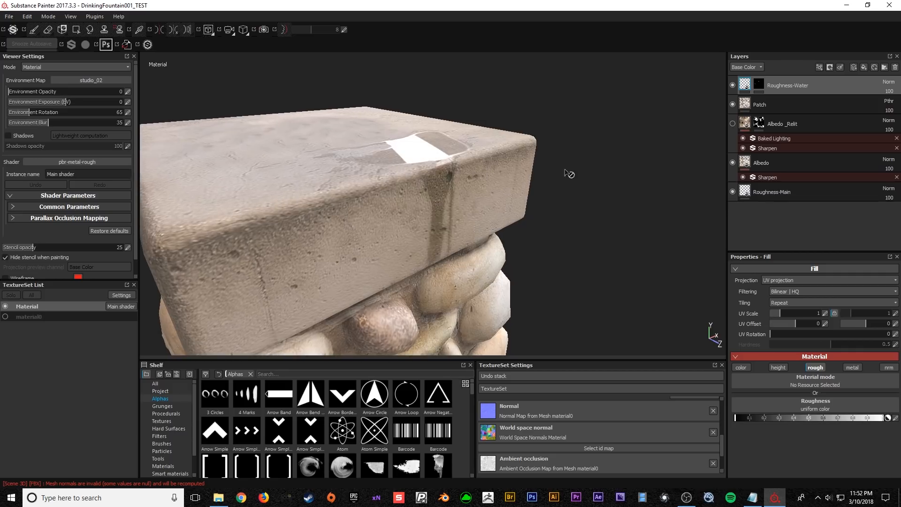
# - Create a layer folder, move the Roughness-Water fill into it, and rename the folder Roughness-Water
pyautogui.click(884, 67)
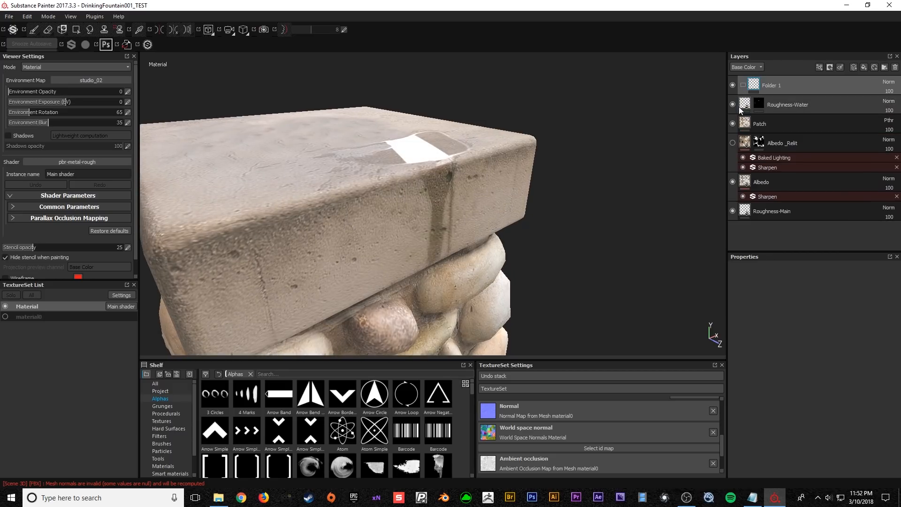
pyautogui.moveTo(757, 105); pyautogui.dragTo(759, 85)
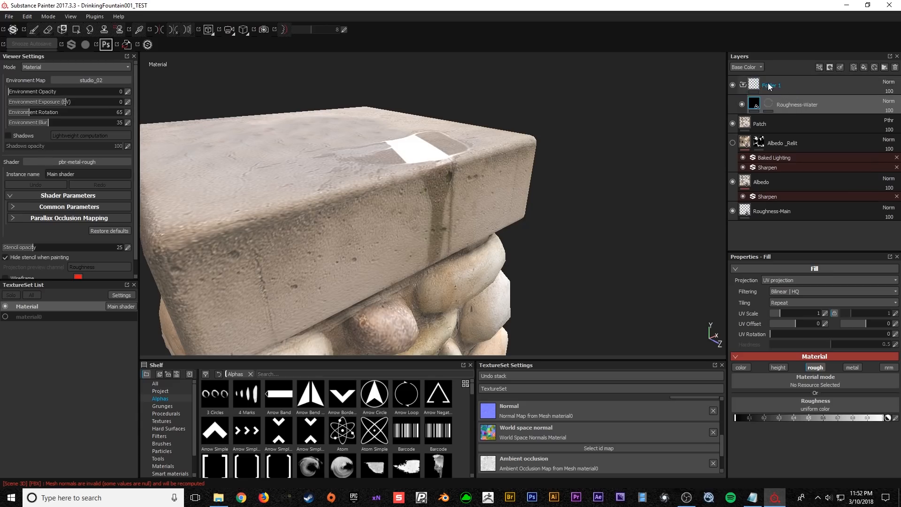
pyautogui.doubleClick(776, 85)
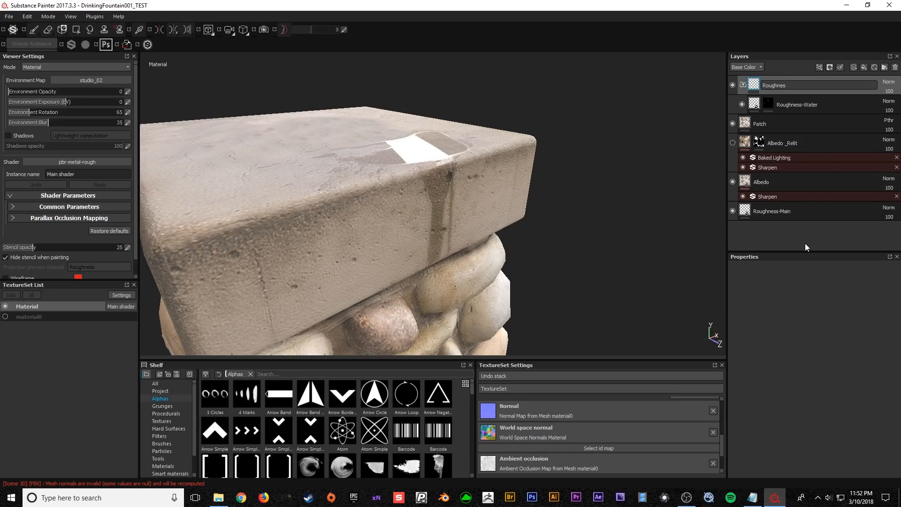
pyautogui.write('r')
pyautogui.press('Return')
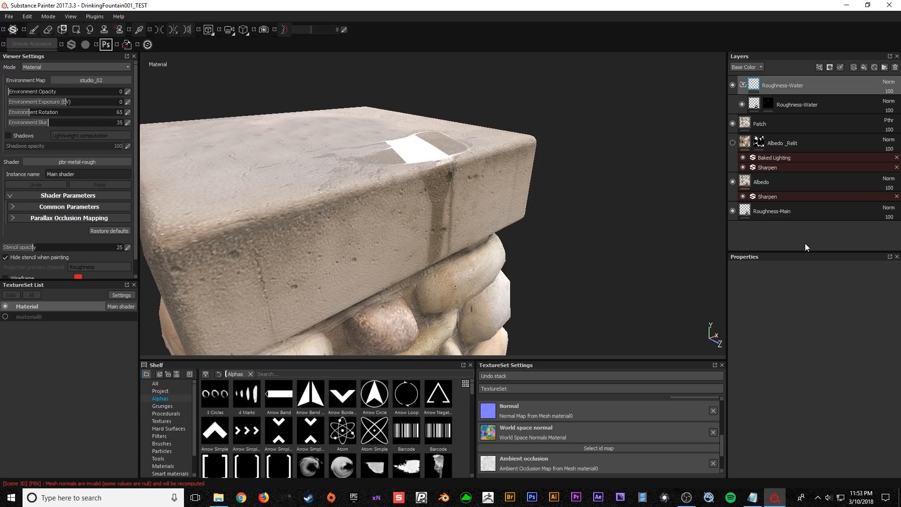
# - Copy the Roughness-Water fill's mask and paste it into a new black mask on the enclosing folder
pyautogui.click(770, 103)
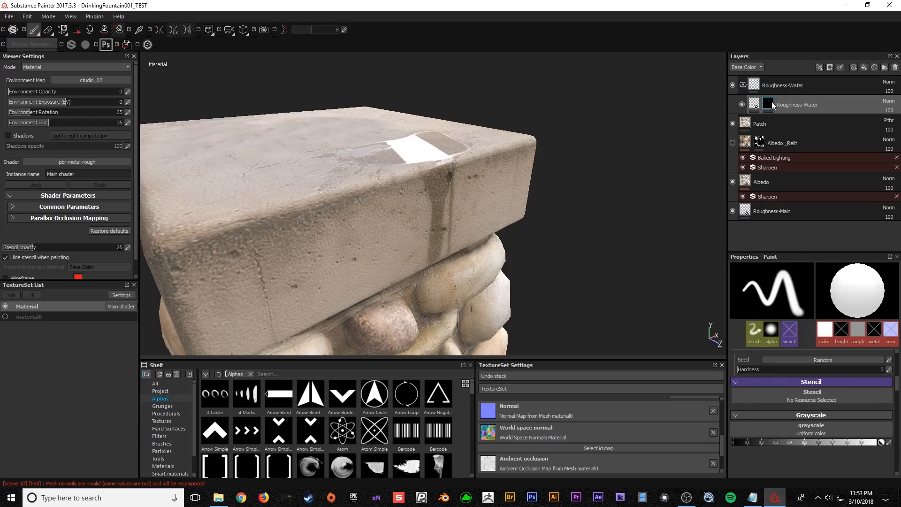
pyautogui.rightClick(771, 101)
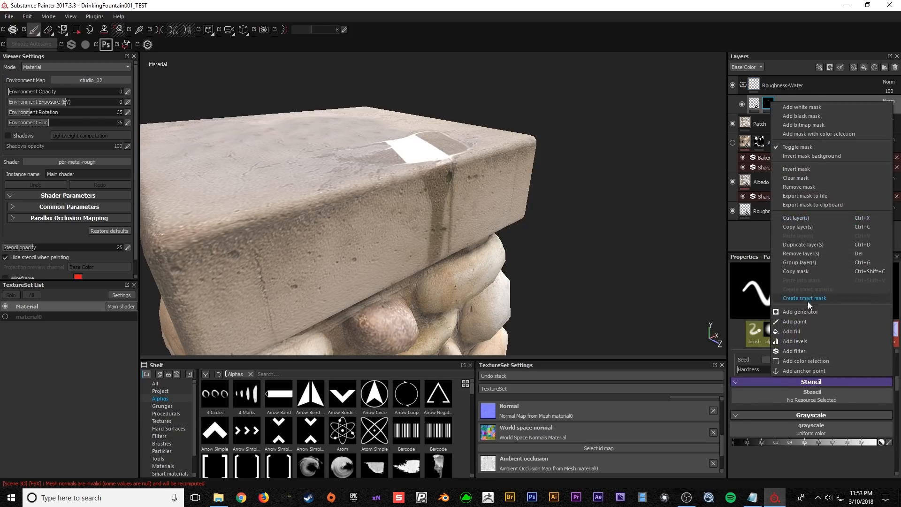
pyautogui.click(809, 272)
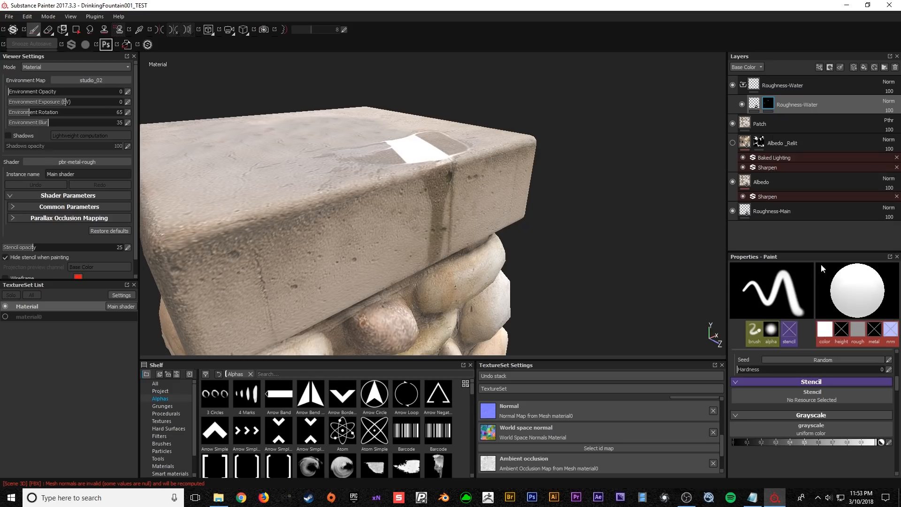
pyautogui.rightClick(754, 85)
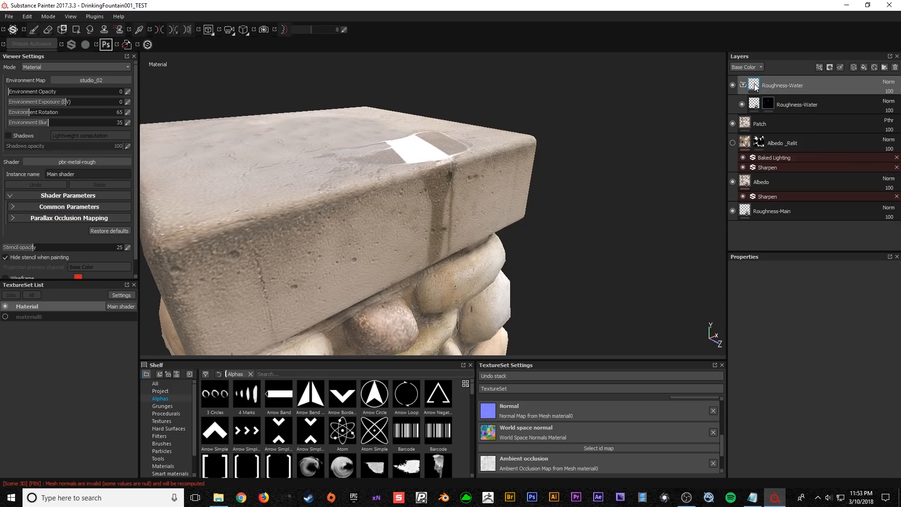
pyautogui.click(768, 99)
pyautogui.rightClick(770, 86)
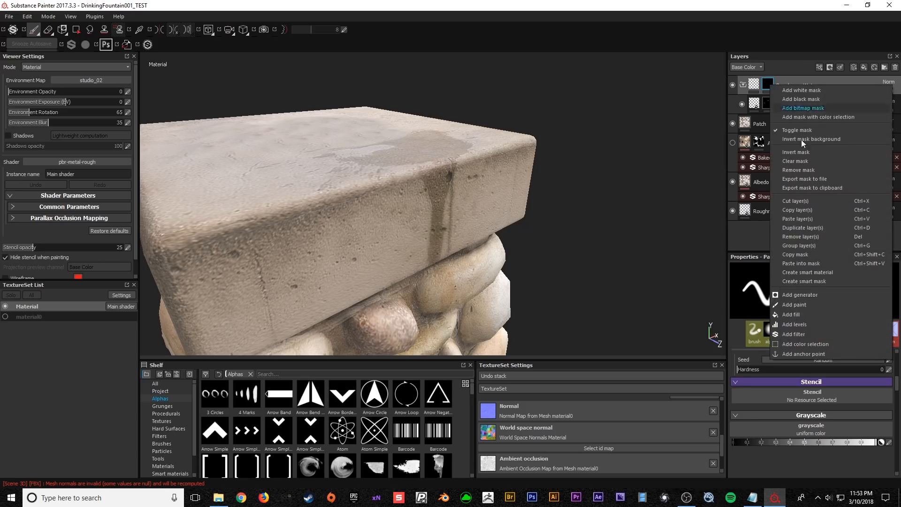
pyautogui.click(812, 264)
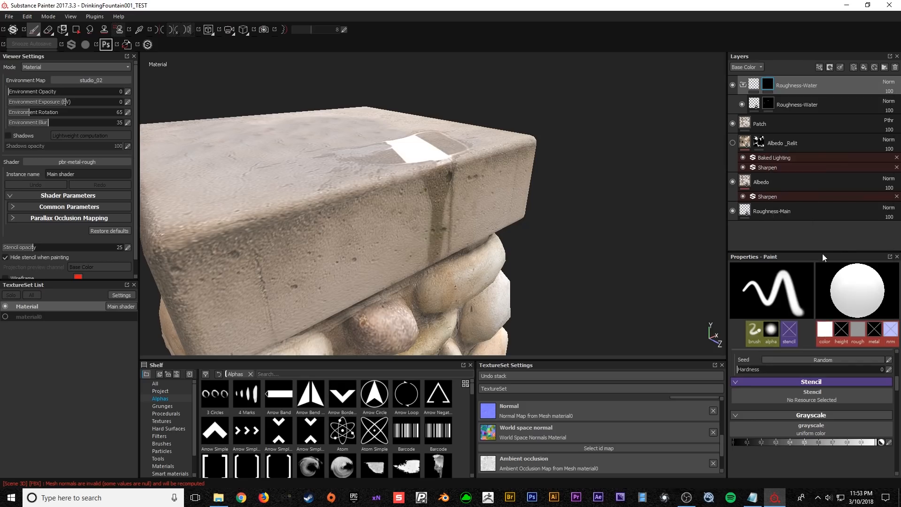
# - Reset the inner Roughness-Water fill's mask to plain black and compare it with the folder's mask
pyautogui.click(770, 103)
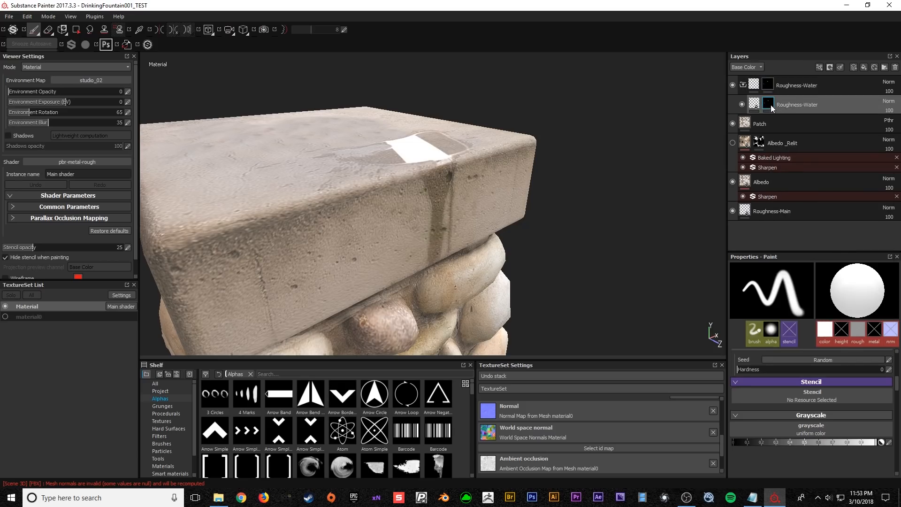
pyautogui.rightClick(770, 103)
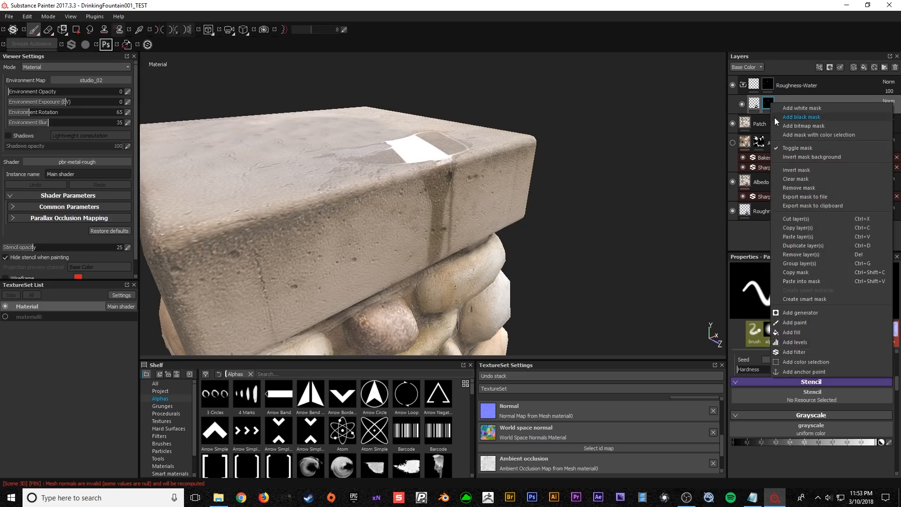
pyautogui.click(774, 117)
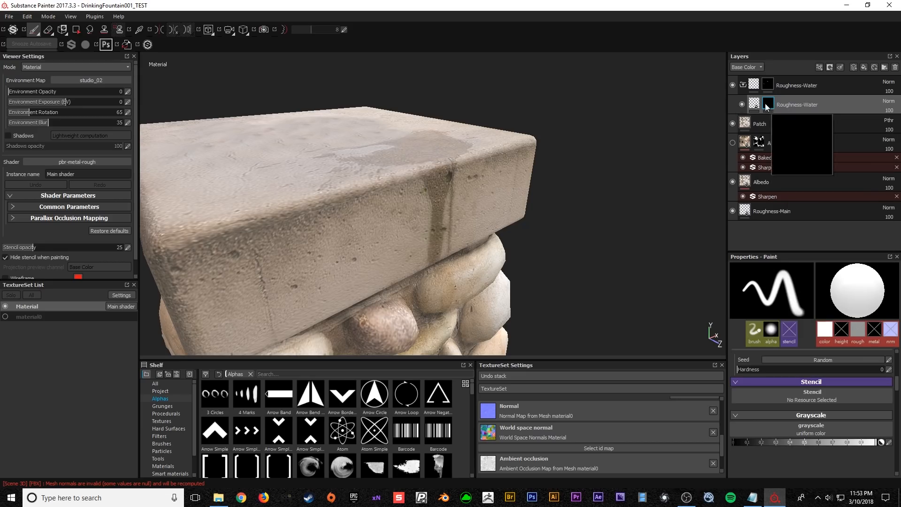
pyautogui.moveTo(766, 84)
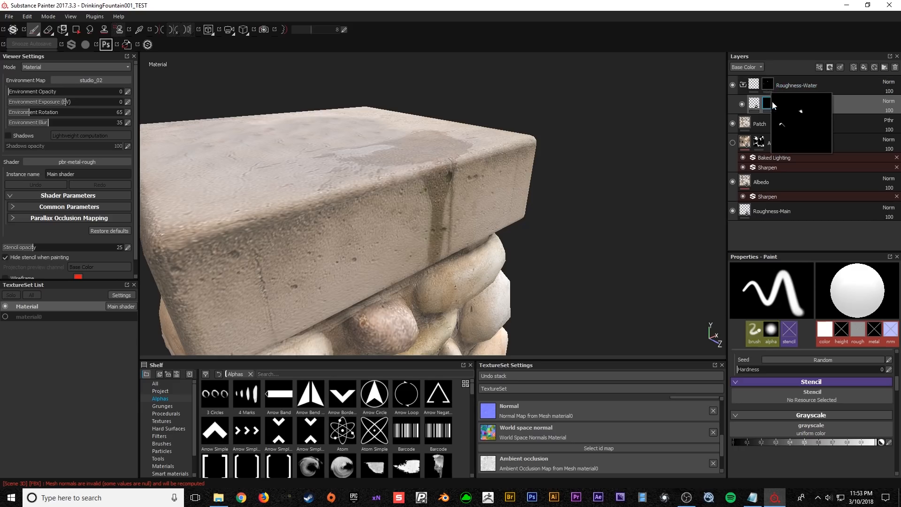
pyautogui.moveTo(769, 104)
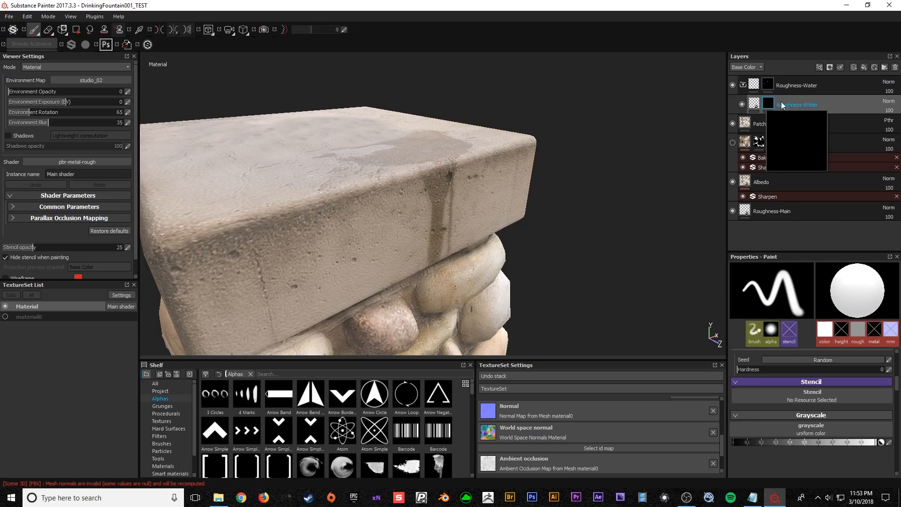
# - Add an MG Dirt generator to the mask of the inner Roughness-Water fill
pyautogui.click(819, 68)
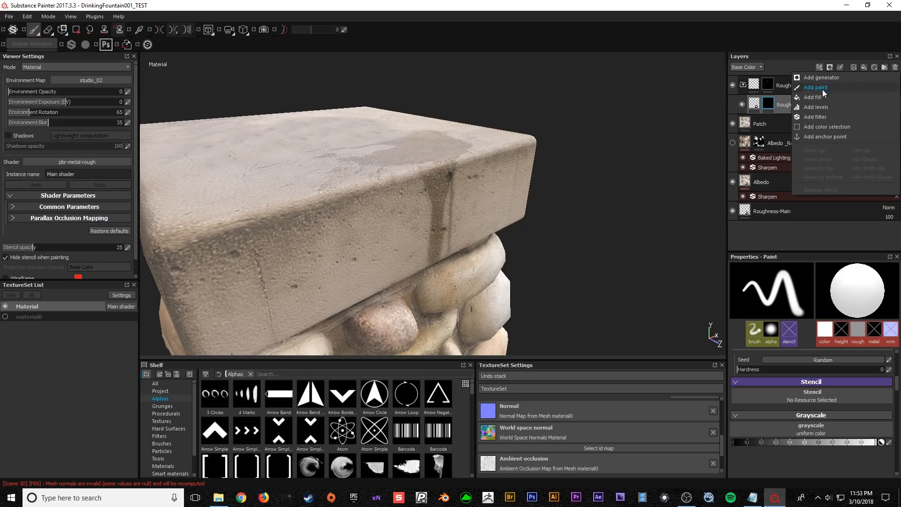
pyautogui.click(813, 77)
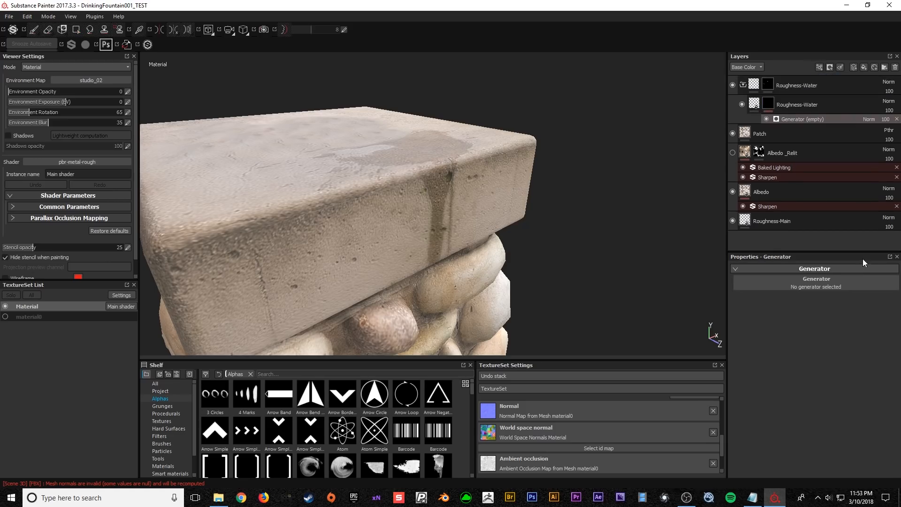
pyautogui.click(831, 284)
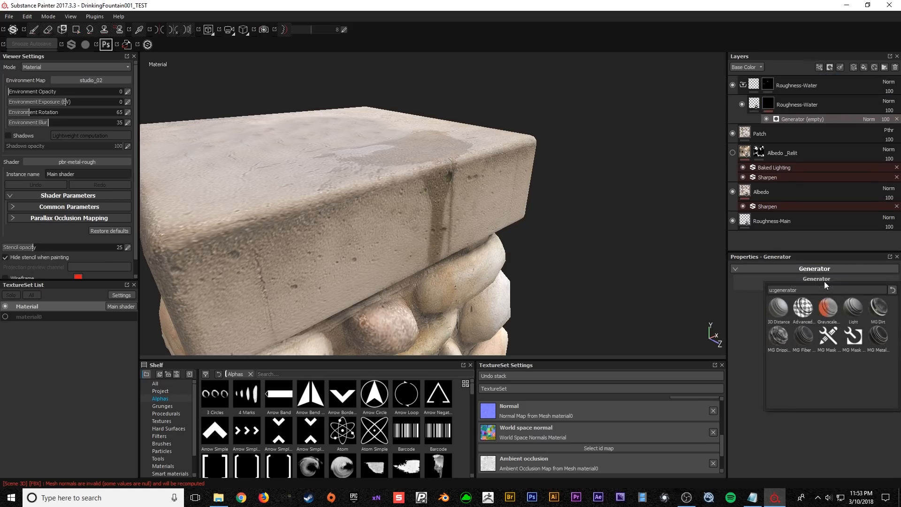
pyautogui.click(879, 308)
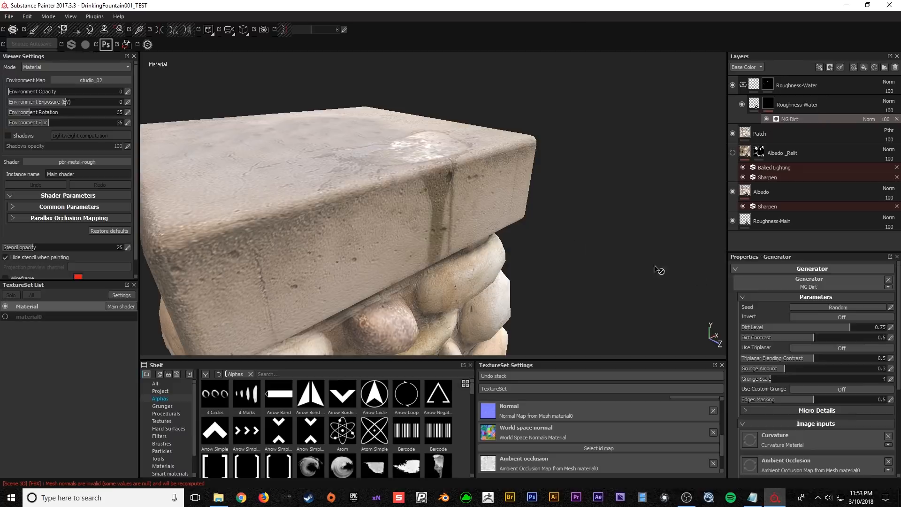
# - Set the MG Dirt generator's Grunge Amount to 0.42 and Grunge Scale to 2, checking the wet stain's reflection
pyautogui.keyDown('alt'); pyautogui.moveTo(504, 200); pyautogui.dragTo(504, 235); pyautogui.keyUp('alt')
pyautogui.keyDown('alt'); pyautogui.moveTo(461, 175); pyautogui.dragTo(469, 176); pyautogui.keyUp('alt')
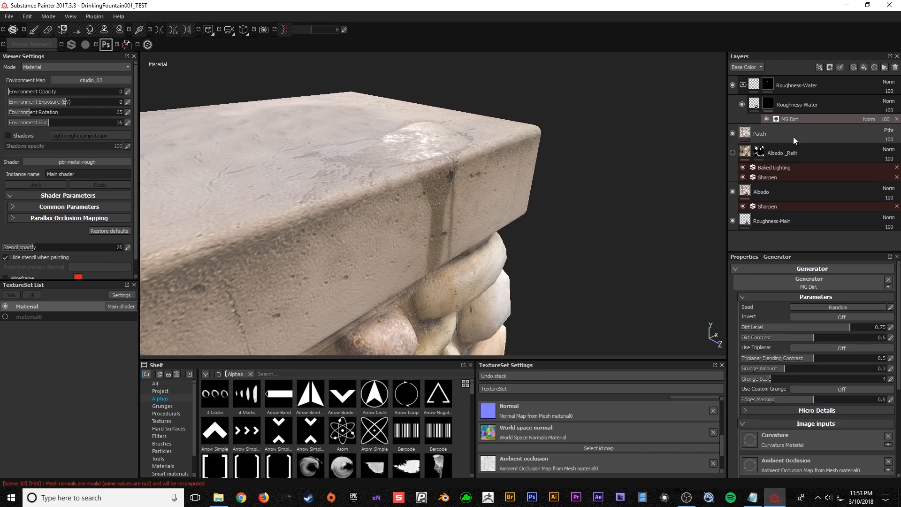
pyautogui.moveTo(787, 370)
pyautogui.mouseDown()
pyautogui.moveTo(812, 368)
pyautogui.moveTo(779, 366)
pyautogui.moveTo(796, 367)
pyautogui.mouseUp()
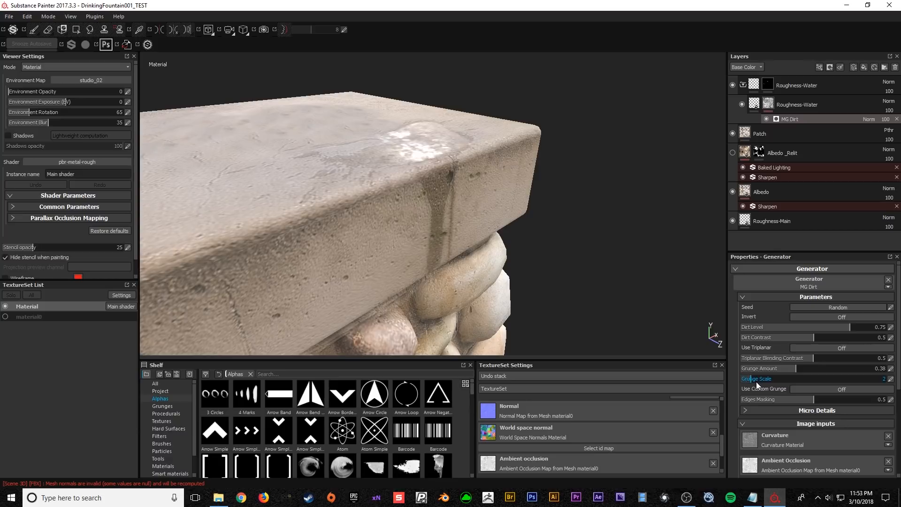
pyautogui.keyDown('alt'); pyautogui.moveTo(526, 255); pyautogui.dragTo(544, 277); pyautogui.keyUp('alt')
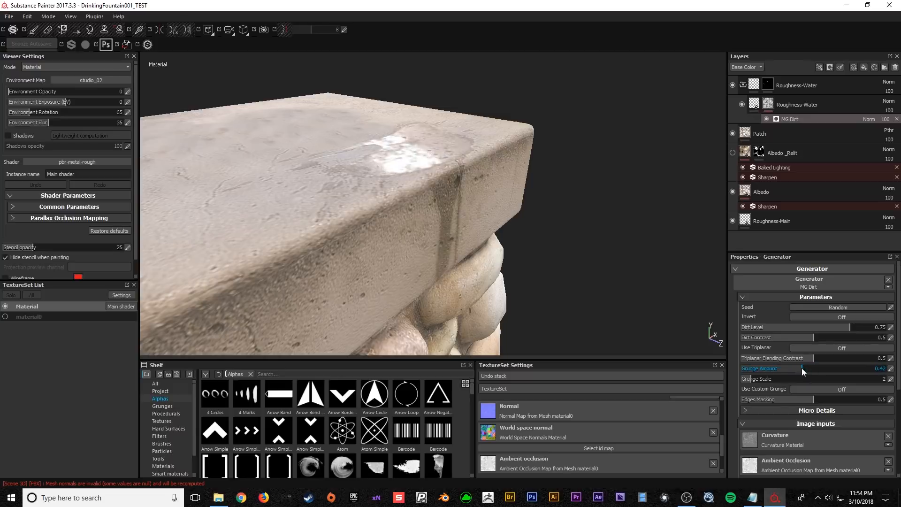
pyautogui.keyDown('alt'); pyautogui.moveTo(571, 278); pyautogui.dragTo(500, 186); pyautogui.keyUp('alt')
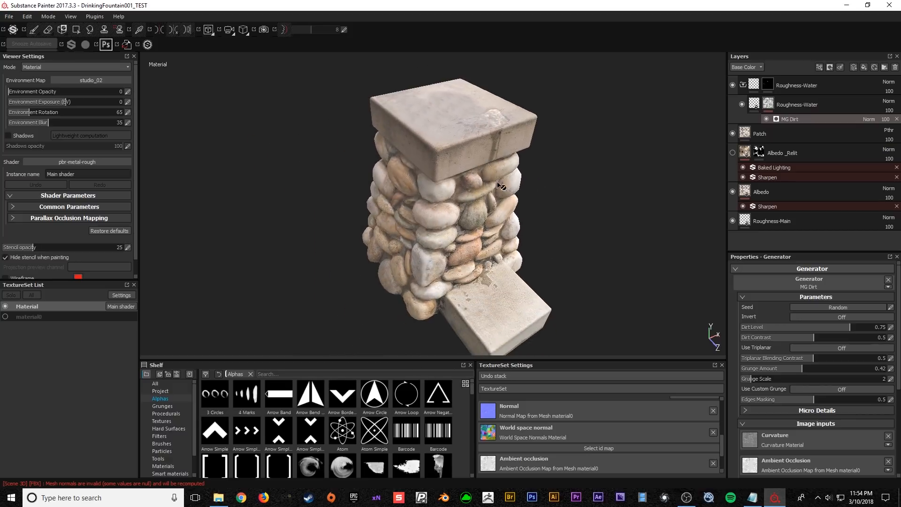
# - Try removing the Roughness-Water folder's mask to view the dirt roughness across the whole model, and undo the removal
pyautogui.click(767, 84)
pyautogui.rightClick(768, 84)
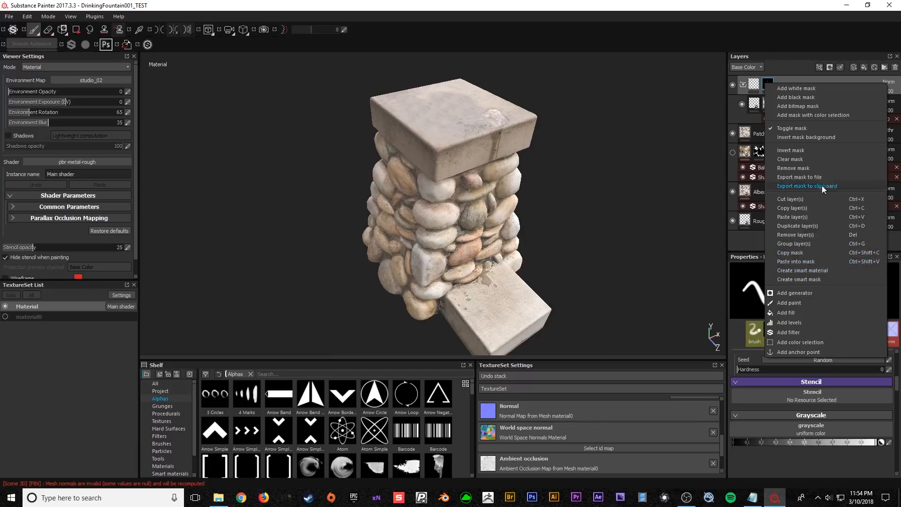
pyautogui.click(819, 170)
pyautogui.keyDown('alt'); pyautogui.moveTo(555, 216); pyautogui.dragTo(522, 219); pyautogui.keyUp('alt')
pyautogui.hotkey('ctrl', 'z')
# - Inspect the wet slab, the lower block and the stones, going around the pillar to the metal panel
pyautogui.keyDown('alt'); pyautogui.moveTo(507, 123); pyautogui.dragTo(510, 256, button='right'); pyautogui.keyUp('alt')
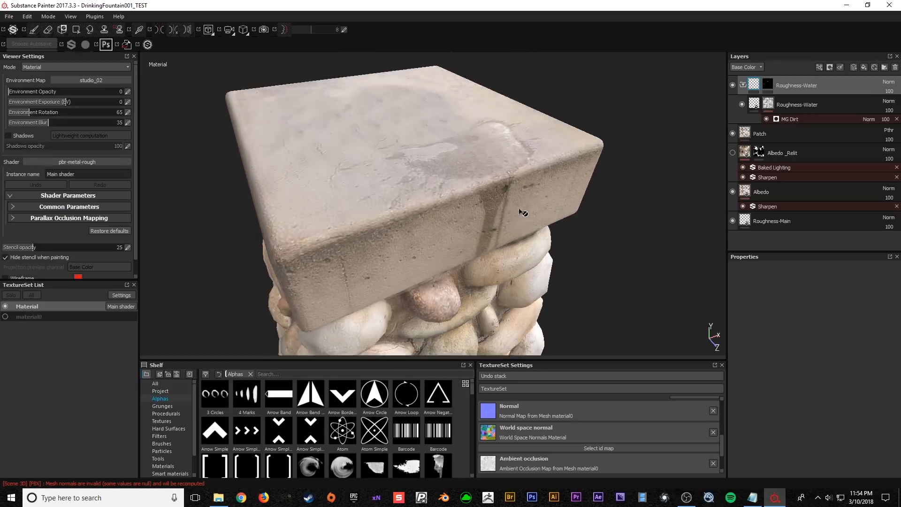
pyautogui.keyDown('alt'); pyautogui.moveTo(510, 256); pyautogui.dragTo(541, 248); pyautogui.keyUp('alt')
pyautogui.keyDown('alt'); pyautogui.moveTo(539, 245); pyautogui.dragTo(491, 107, button='middle'); pyautogui.keyUp('alt')
pyautogui.keyDown('alt'); pyautogui.moveTo(451, 252); pyautogui.dragTo(446, 198, button='right'); pyautogui.keyUp('alt')
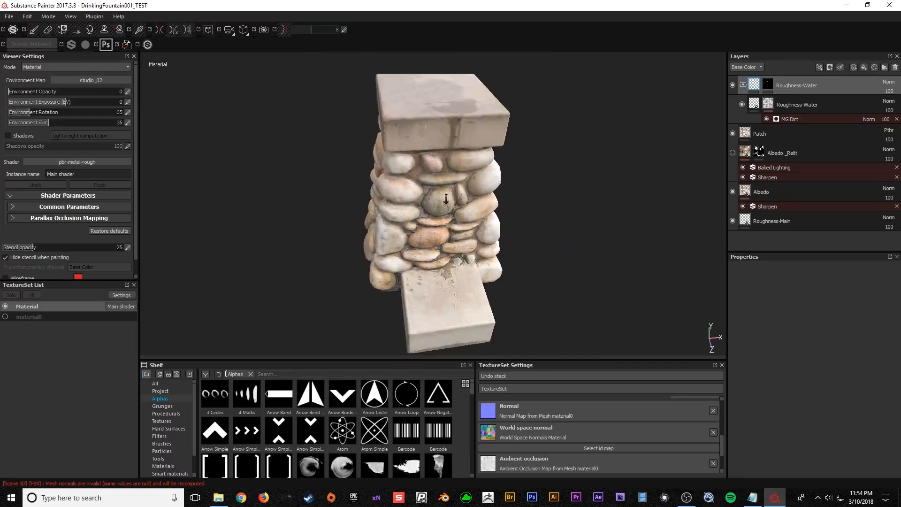
pyautogui.keyDown('alt'); pyautogui.moveTo(447, 198); pyautogui.dragTo(495, 162); pyautogui.keyUp('alt')
pyautogui.keyDown('alt'); pyautogui.moveTo(498, 166); pyautogui.dragTo(550, 213, button='right'); pyautogui.keyUp('alt')
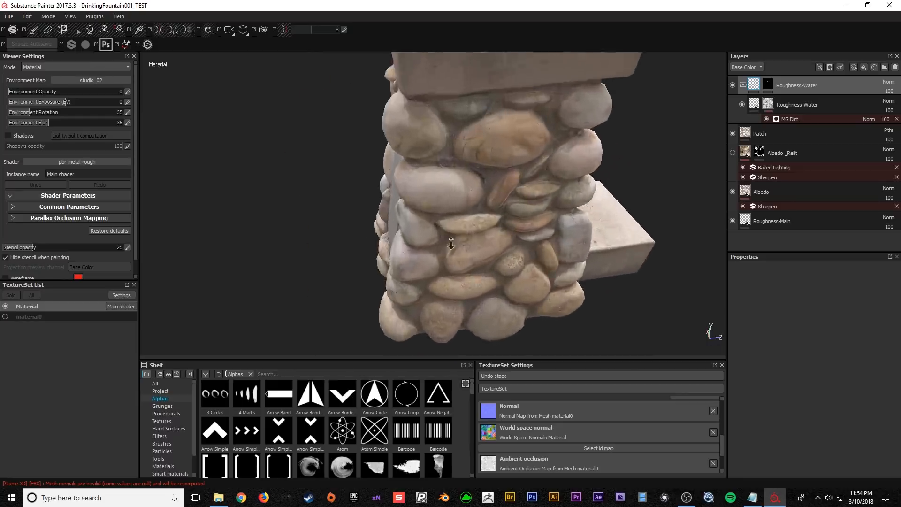
pyautogui.keyDown('alt'); pyautogui.moveTo(550, 212); pyautogui.dragTo(444, 236); pyautogui.keyUp('alt')
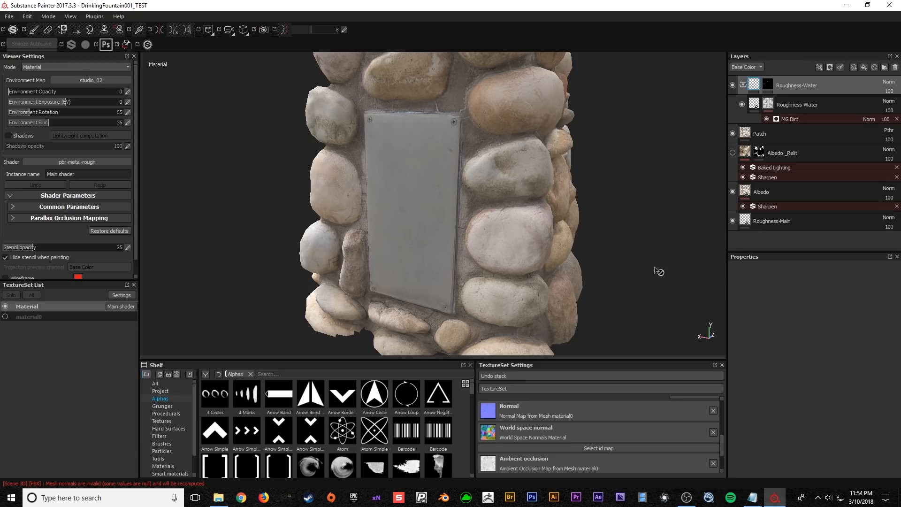
# - Rotate the environment lighting to 162 and examine the reflections on the metal panel
pyautogui.keyDown('alt'); pyautogui.moveTo(455, 122); pyautogui.dragTo(399, 177); pyautogui.keyUp('alt')
pyautogui.keyDown('shift'); pyautogui.moveTo(399, 178); pyautogui.dragTo(376, 179, button='right'); pyautogui.keyUp('shift')
pyautogui.keyDown('alt'); pyautogui.moveTo(380, 179); pyautogui.dragTo(406, 190); pyautogui.keyUp('alt')
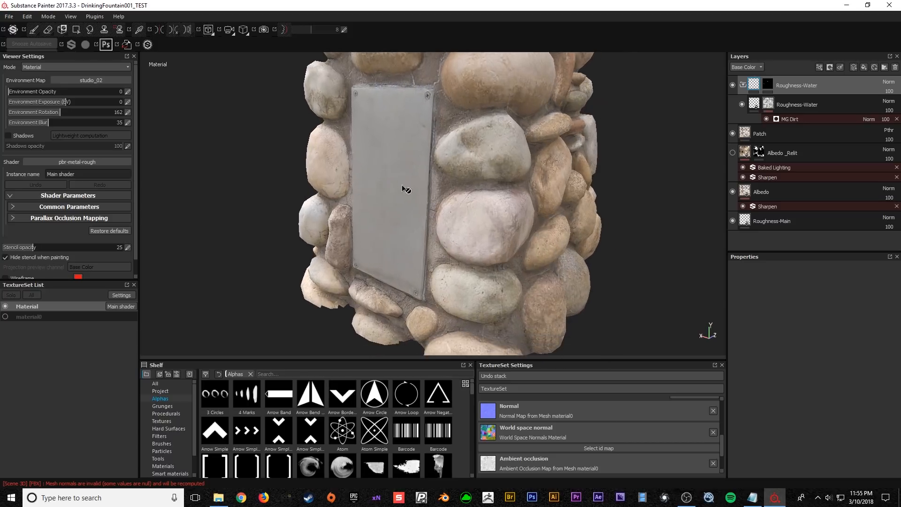
# - Add a fill layer with only color, roughness and metallic channels enabled, and set its base color to bright red
pyautogui.click(864, 64)
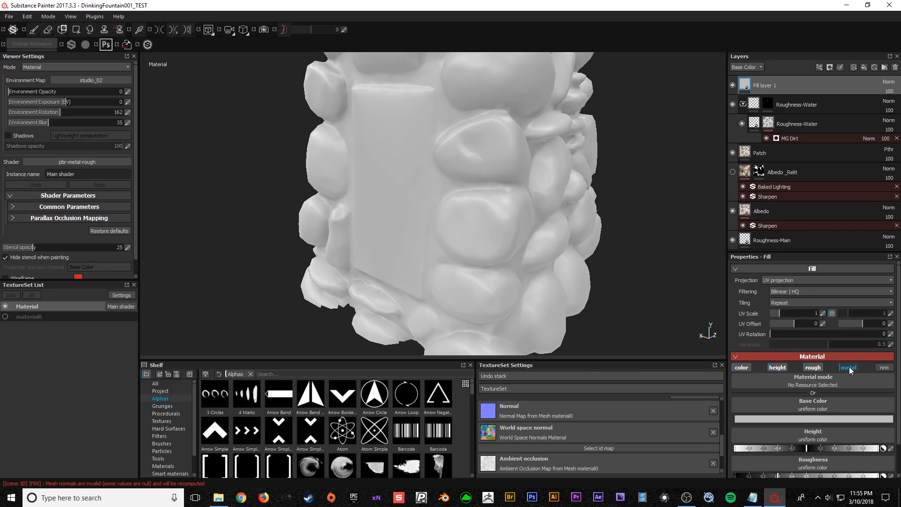
pyautogui.click(776, 368)
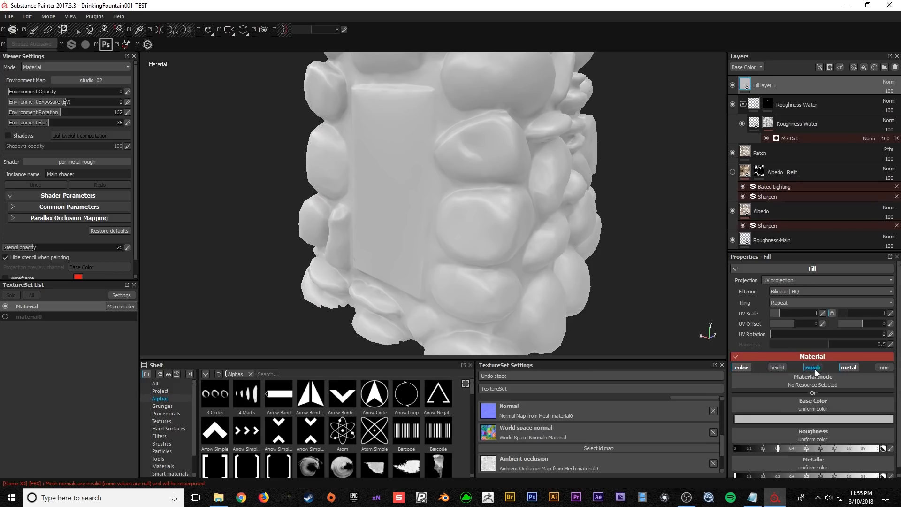
pyautogui.click(815, 418)
pyautogui.moveTo(844, 397); pyautogui.dragTo(863, 379)
pyautogui.click(868, 364)
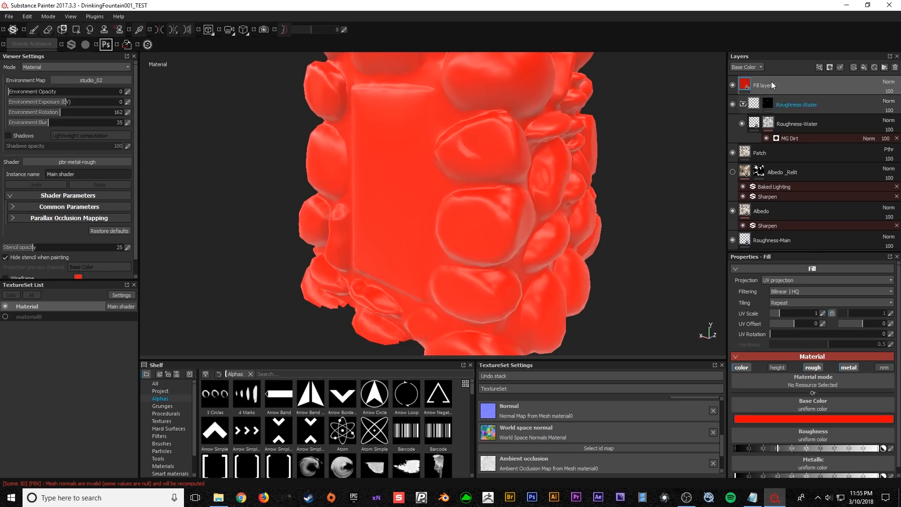
# - Rename the red fill layer as RoughnessMetallic-Panel
pyautogui.doubleClick(763, 86)
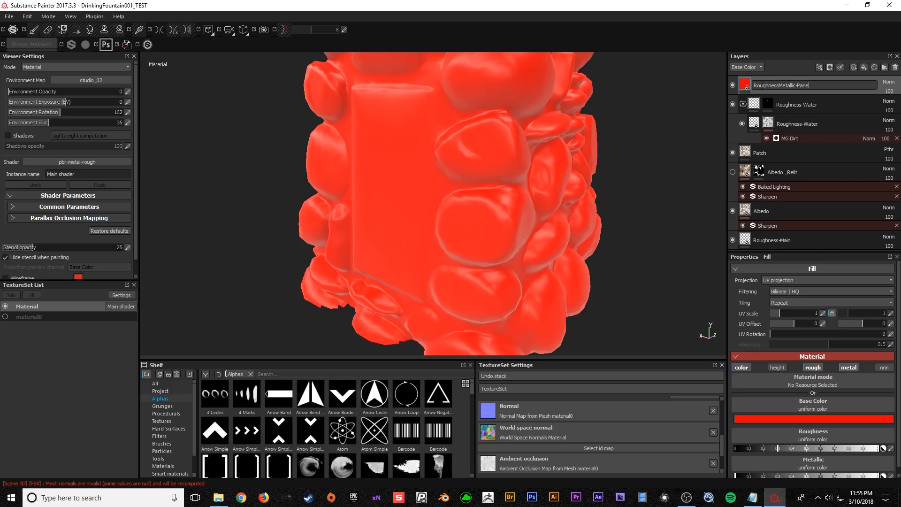
pyautogui.write('RoughnessMetallic-Panel')
pyautogui.press('Return')
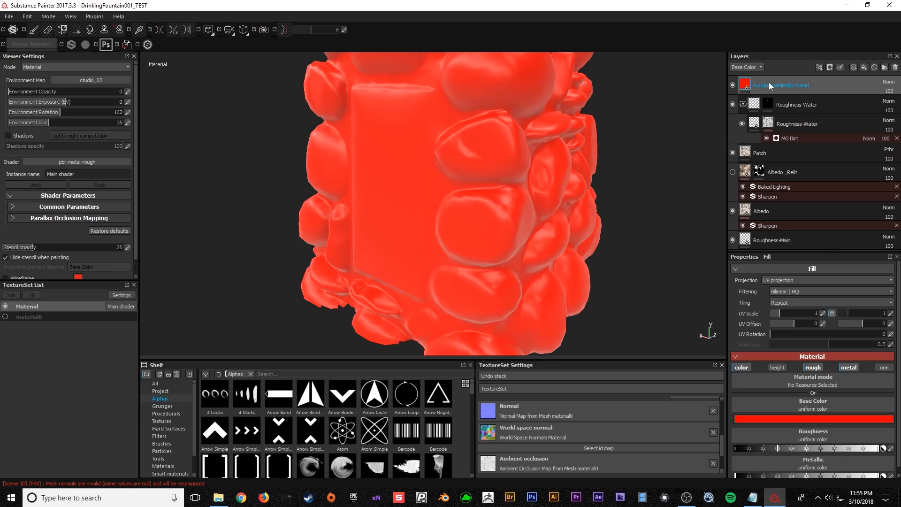
# - Add a black mask to the RoughnessMetallic-Panel layer and ready a larger, hard-edged brush at the metal panel
pyautogui.rightClick(745, 84)
pyautogui.click(766, 98)
pyautogui.keyDown('alt'); pyautogui.moveTo(428, 235); pyautogui.dragTo(453, 188); pyautogui.keyUp('alt')
pyautogui.keyDown('alt'); pyautogui.moveTo(446, 167); pyautogui.dragTo(462, 186, button='middle'); pyautogui.keyUp('alt')
pyautogui.moveTo(424, 151)
pyautogui.keyDown('ctrl'); pyautogui.mouseDown(button='right')
pyautogui.moveTo(440, 139)
pyautogui.moveTo(444, 148)
pyautogui.mouseUp(button='right'); pyautogui.keyUp('ctrl')
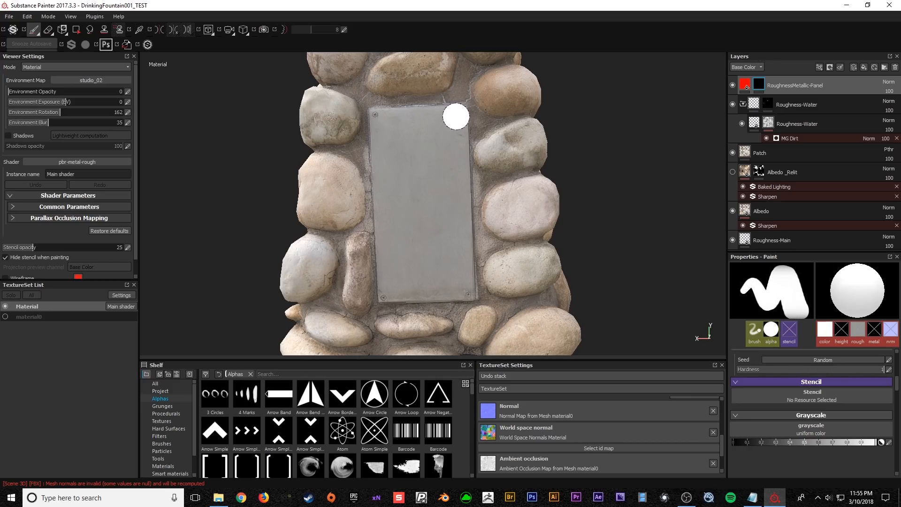
# - Paint white straight strokes into the RoughnessMetallic-Panel mask along all four sides of the metal panel
pyautogui.press('shift')
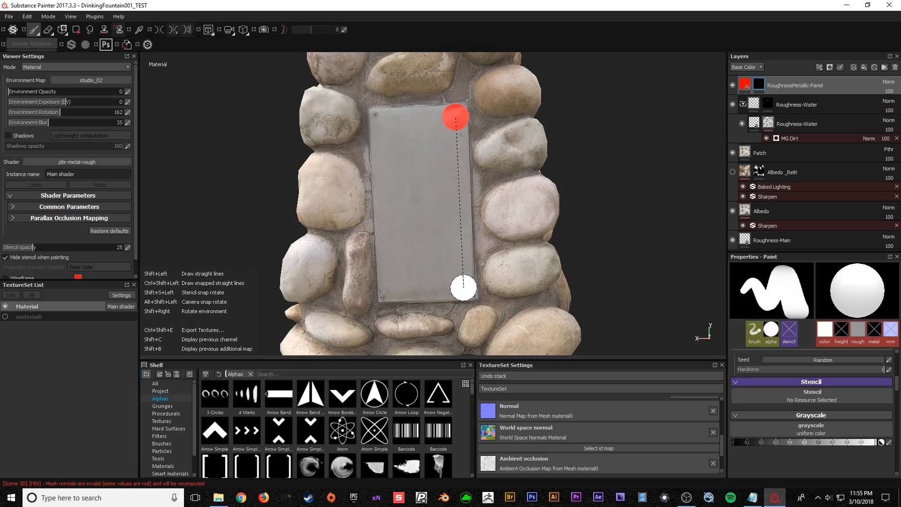
pyautogui.keyDown('shift'); pyautogui.click(463, 287); pyautogui.keyUp('shift')
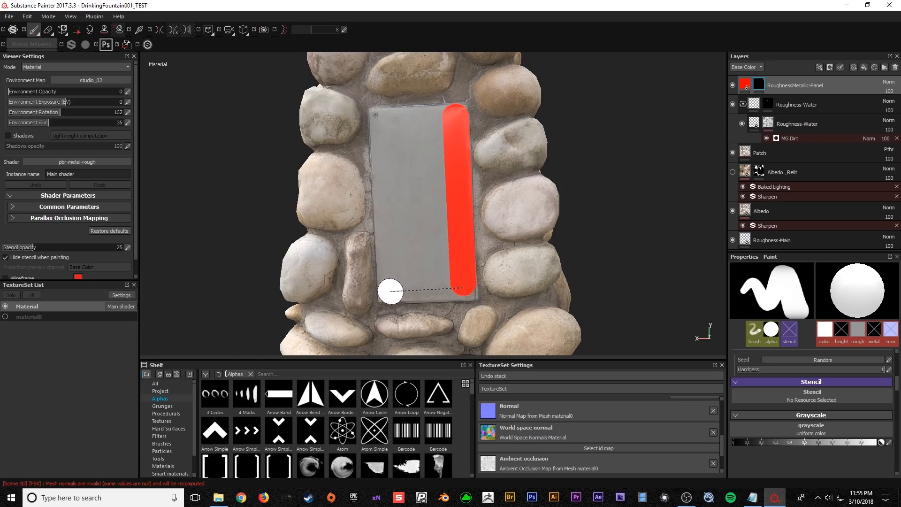
pyautogui.keyDown('shift'); pyautogui.click(390, 289); pyautogui.keyUp('shift')
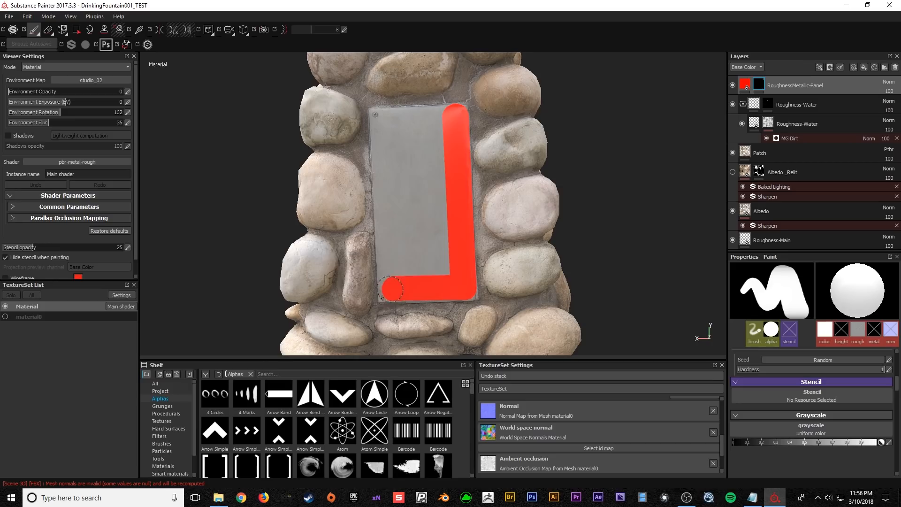
pyautogui.keyDown('alt'); pyautogui.moveTo(387, 145); pyautogui.dragTo(388, 181); pyautogui.keyUp('alt')
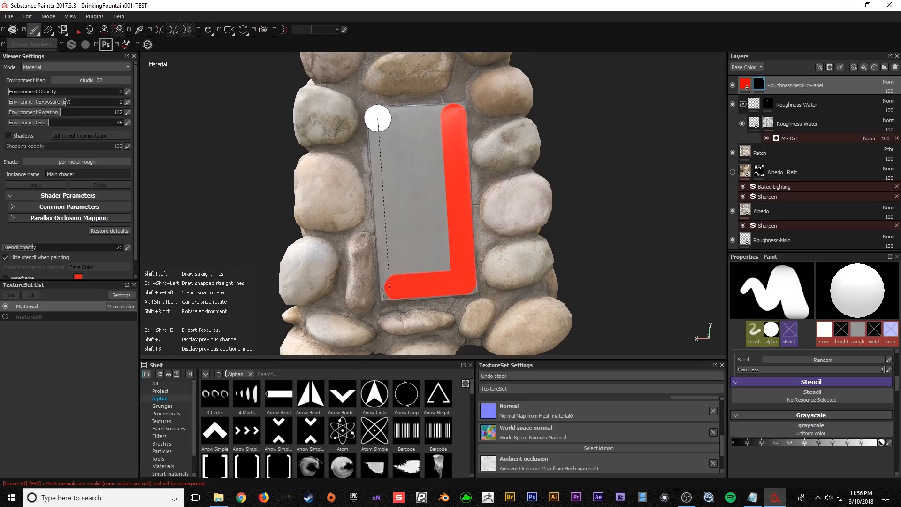
pyautogui.keyDown('shift'); pyautogui.click(380, 119); pyautogui.keyUp('shift')
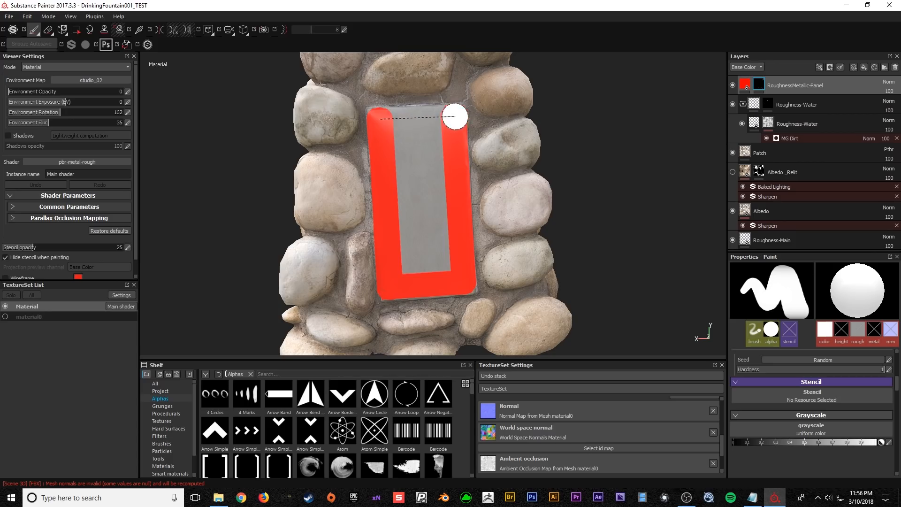
pyautogui.keyDown('shift'); pyautogui.click(454, 117); pyautogui.keyUp('shift')
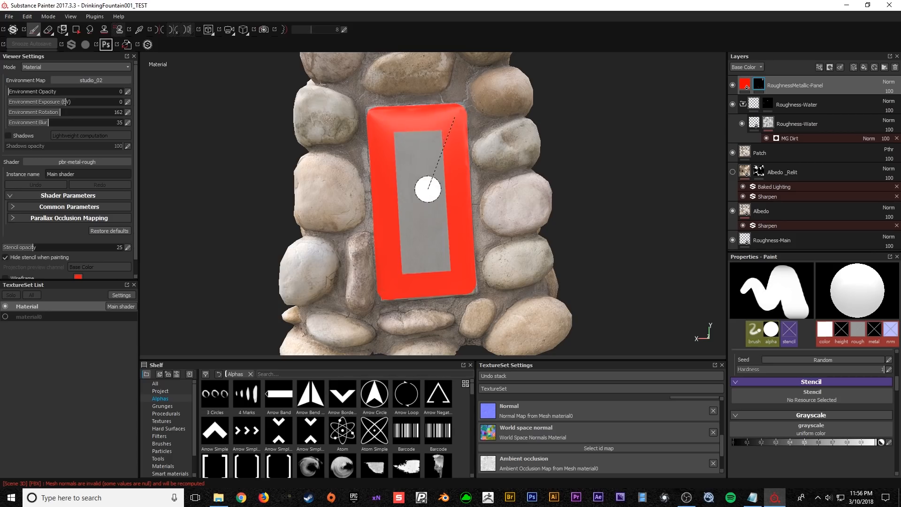
# - Fill the remaining center of the metal panel with white in the RoughnessMetallic-Panel mask
pyautogui.moveTo(443, 133)
pyautogui.mouseDown()
pyautogui.moveTo(401, 152)
pyautogui.moveTo(408, 253)
pyautogui.mouseUp()
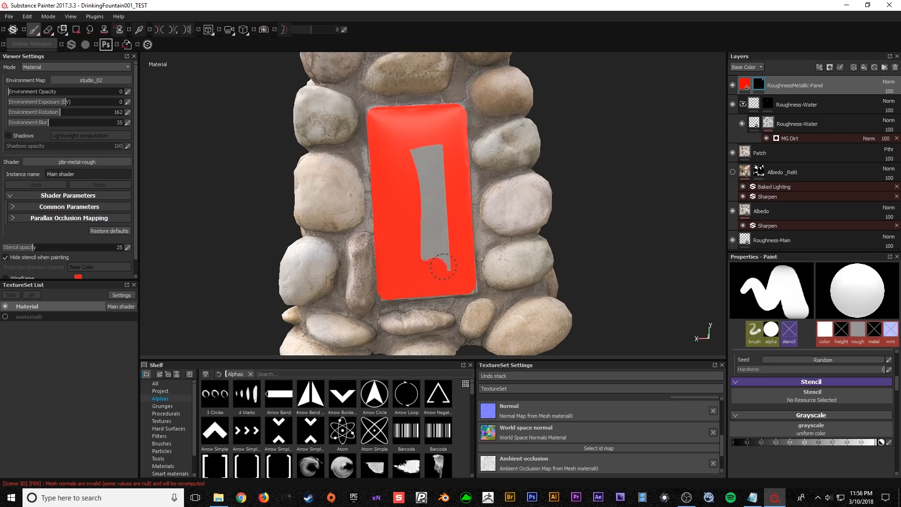
pyautogui.moveTo(448, 202)
pyautogui.mouseDown()
pyautogui.moveTo(429, 148)
pyautogui.moveTo(429, 237)
pyautogui.mouseUp()
pyautogui.moveTo(428, 176); pyautogui.dragTo(427, 160)
# - Shrink the brush and extend the mask into the uncovered lower corner and bottom edge of the metal panel
pyautogui.moveTo(442, 274)
pyautogui.keyDown('alt'); pyautogui.mouseDown(button='right')
pyautogui.moveTo(443, 254)
pyautogui.moveTo(465, 321)
pyautogui.mouseUp(button='right'); pyautogui.keyUp('alt')
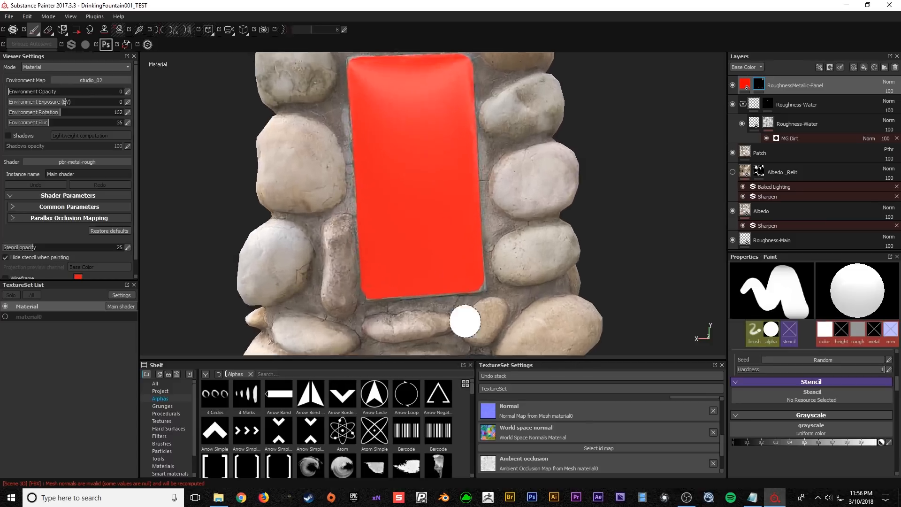
pyautogui.keyDown('alt'); pyautogui.moveTo(465, 321); pyautogui.dragTo(455, 282); pyautogui.keyUp('alt')
pyautogui.keyDown('alt'); pyautogui.moveTo(455, 281); pyautogui.dragTo(402, 220, button='middle'); pyautogui.keyUp('alt')
pyautogui.keyDown('alt'); pyautogui.moveTo(402, 221); pyautogui.dragTo(416, 235, button='right'); pyautogui.keyUp('alt')
pyautogui.press('[')
pyautogui.press('[')
pyautogui.press('[')
pyautogui.press('[')
pyautogui.press('[')
pyautogui.press('[')
pyautogui.press('[')
pyautogui.press('[')
pyautogui.moveTo(461, 197); pyautogui.dragTo(448, 200)
pyautogui.press('d')
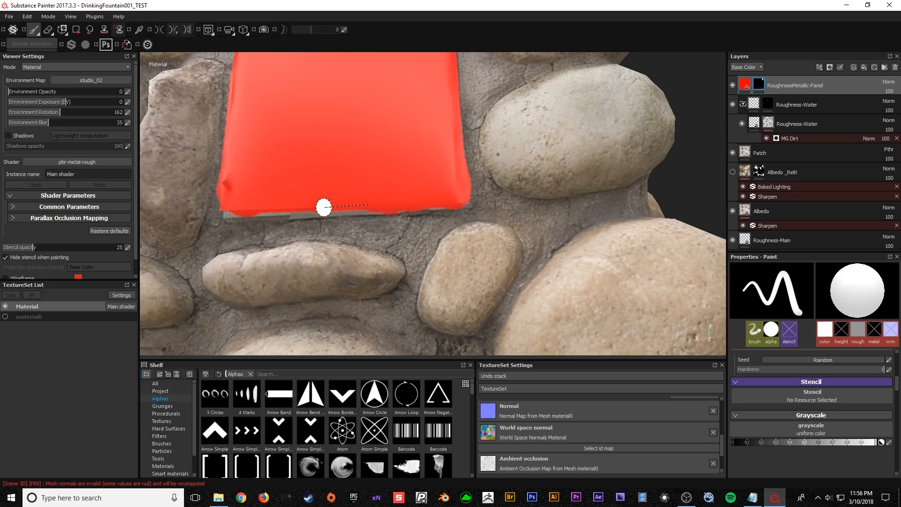
# - Paint the panel layer's mask along the plaque's bottom edge and corners to cover the remaining gaps
pyautogui.keyDown('shift'); pyautogui.click(294, 209); pyautogui.keyUp('shift')
pyautogui.moveTo(280, 208)
pyautogui.mouseDown()
pyautogui.moveTo(234, 208)
pyautogui.moveTo(288, 207)
pyautogui.moveTo(349, 177)
pyautogui.mouseUp()
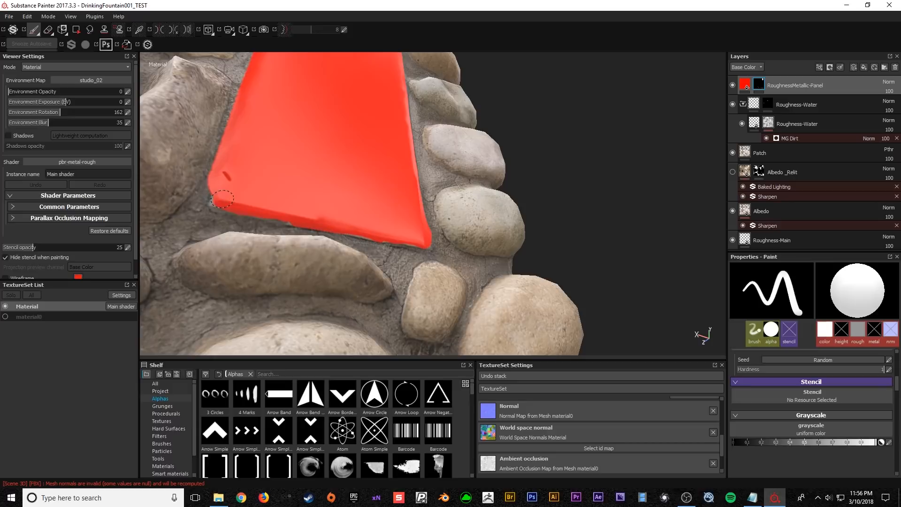
pyautogui.moveTo(294, 218)
pyautogui.keyDown('alt'); pyautogui.mouseDown()
pyautogui.moveTo(387, 225)
pyautogui.moveTo(277, 169)
pyautogui.moveTo(281, 262)
pyautogui.moveTo(322, 207)
pyautogui.moveTo(274, 238)
pyautogui.moveTo(277, 199)
pyautogui.moveTo(456, 198)
pyautogui.mouseUp(); pyautogui.keyUp('alt')
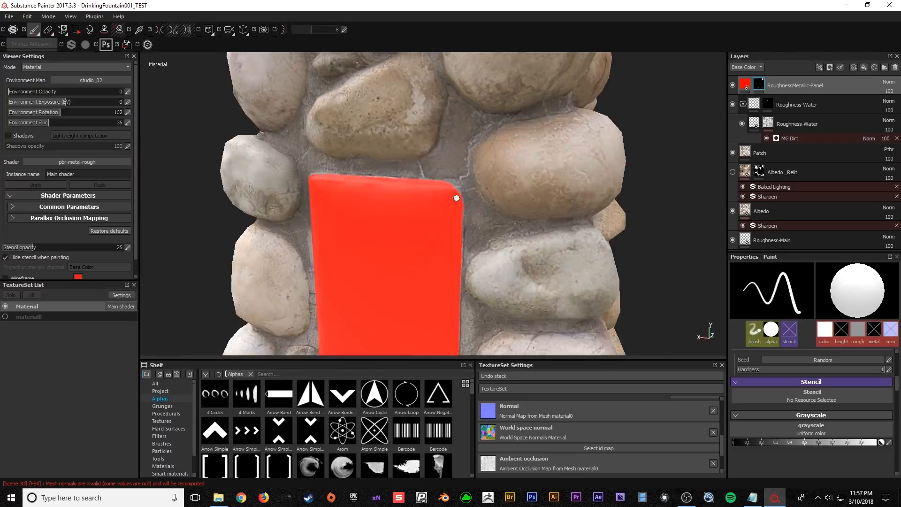
pyautogui.scroll(-3, 386, 253)
pyautogui.keyDown('alt'); pyautogui.moveTo(386, 253); pyautogui.dragTo(359, 155, button='middle'); pyautogui.keyUp('alt')
pyautogui.keyDown('alt'); pyautogui.moveTo(359, 155); pyautogui.dragTo(354, 229); pyautogui.keyUp('alt')
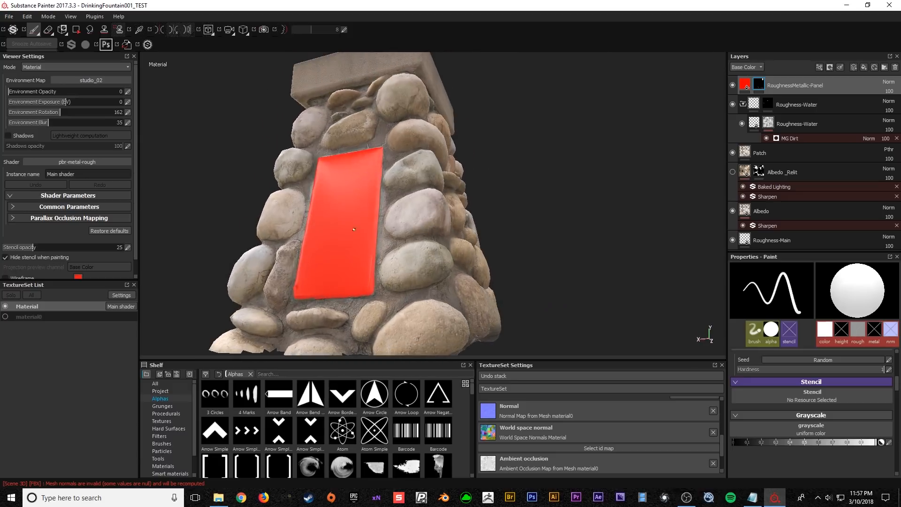
# - Set the panel fill layer's roughness to about 0.1 and its metallic value to 0.8
pyautogui.click(745, 85)
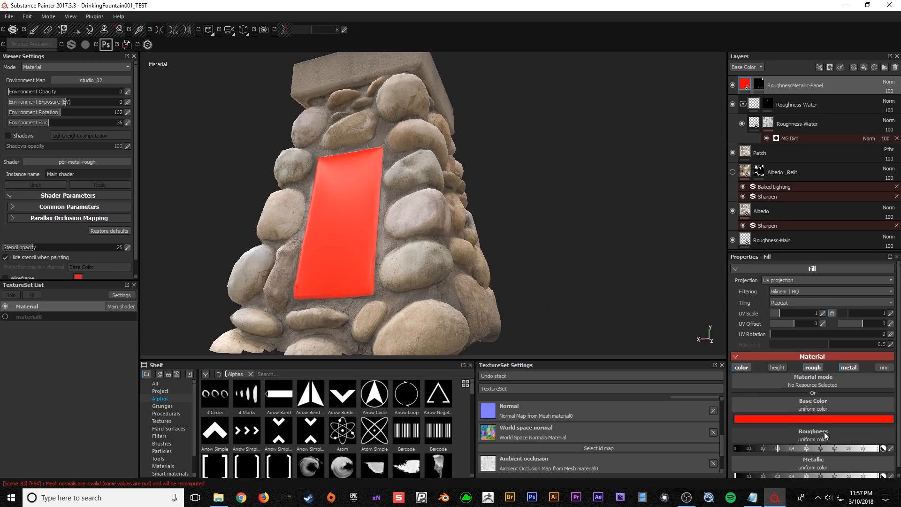
pyautogui.scroll(-1, 798, 430)
pyautogui.moveTo(769, 441); pyautogui.dragTo(879, 470)
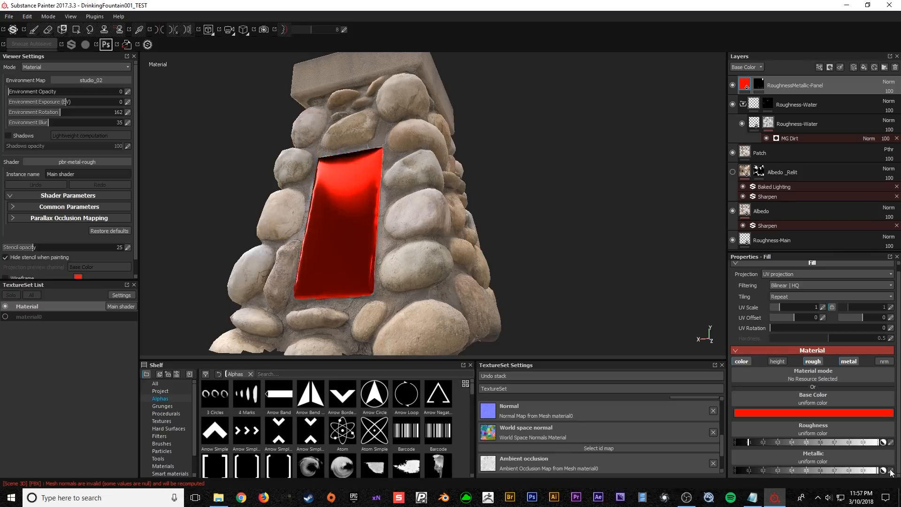
pyautogui.click(890, 470)
pyautogui.write('0.8')
pyautogui.press('Return')
pyautogui.keyDown('alt'); pyautogui.moveTo(501, 203); pyautogui.dragTo(547, 174); pyautogui.keyUp('alt')
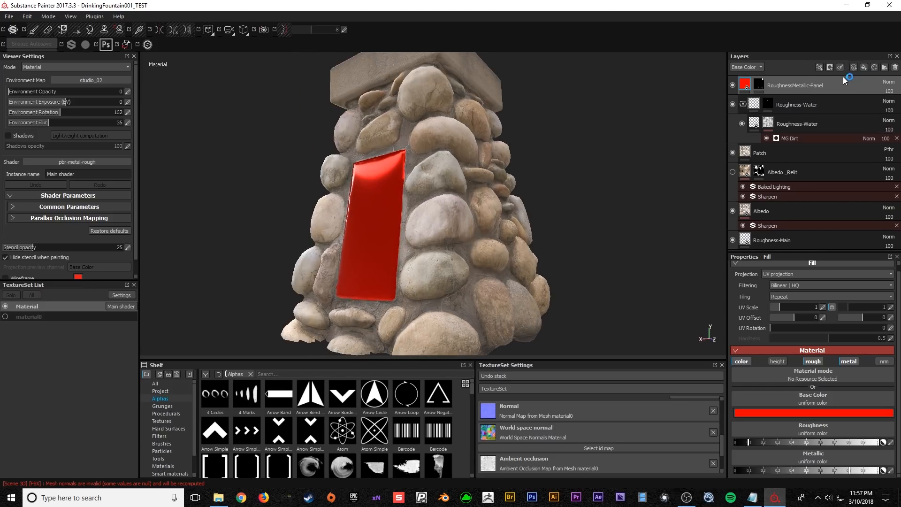
# - Create a layer folder named RoughnessMetallic-Panel and move the panel fill layer into it
pyautogui.click(884, 67)
pyautogui.doubleClick(775, 85)
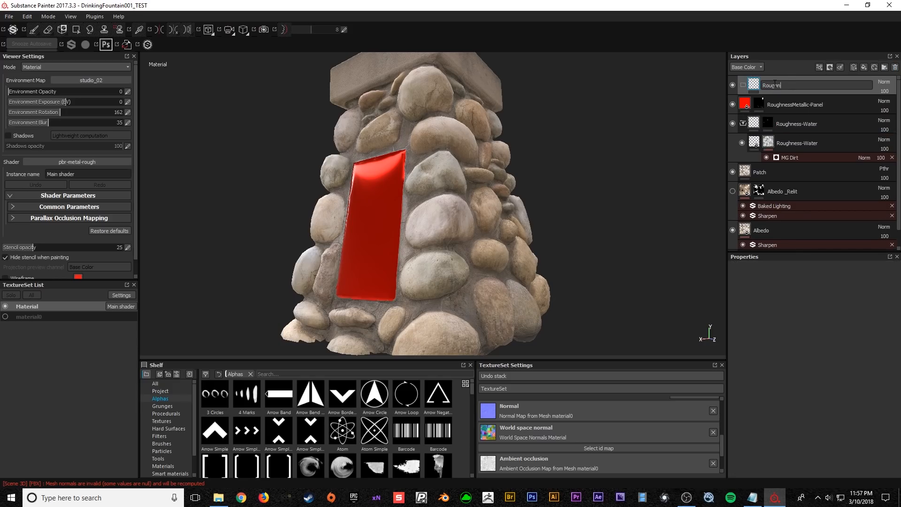
pyautogui.write('RoughnessMetallic-Panel')
pyautogui.press('Return')
pyautogui.moveTo(776, 96); pyautogui.dragTo(774, 84)
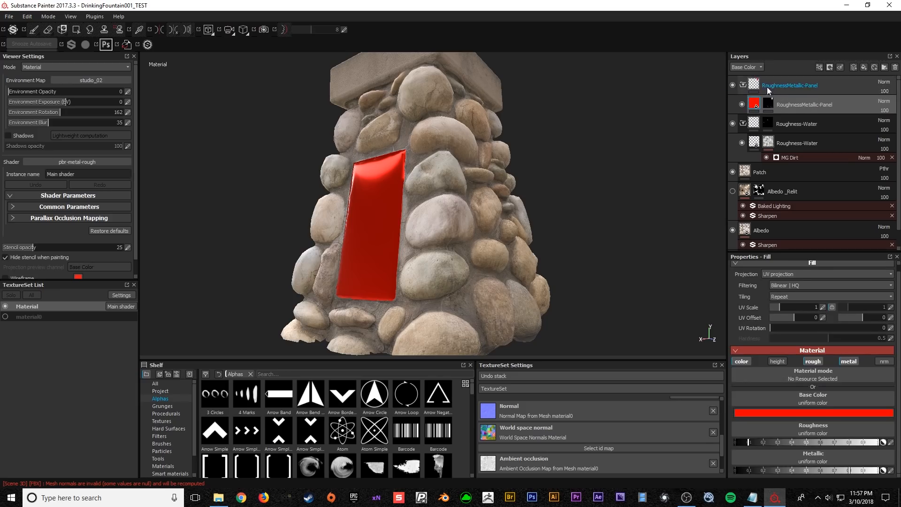
# - Copy the panel fill layer's mask onto its folder, and replace the layer's own mask with a new black one
pyautogui.rightClick(768, 103)
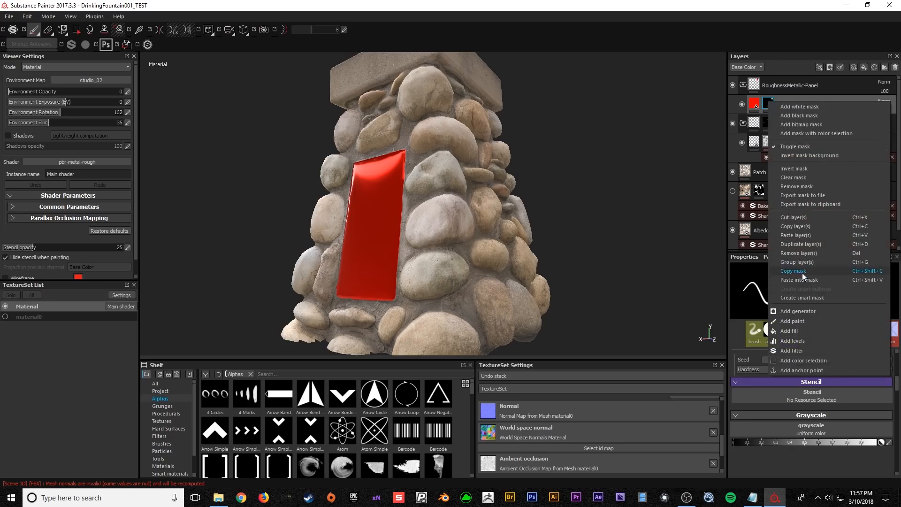
pyautogui.click(793, 271)
pyautogui.click(757, 82)
pyautogui.click(765, 102)
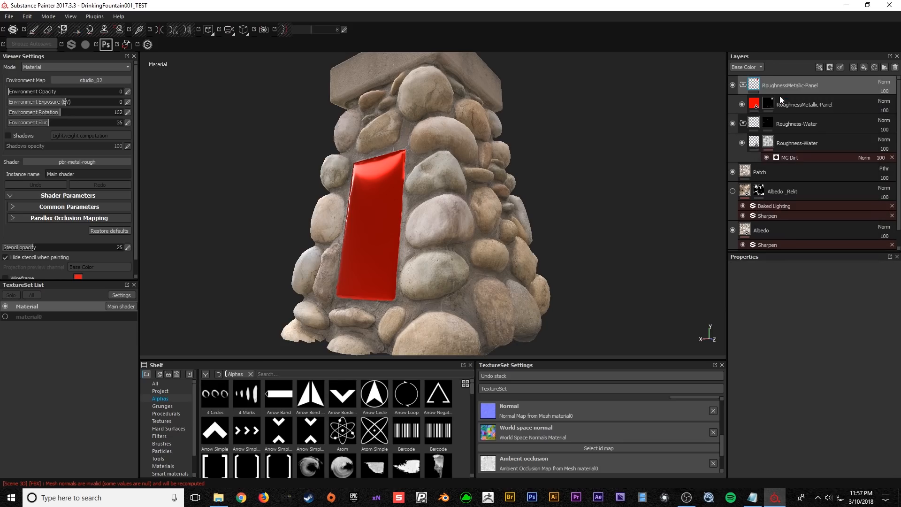
pyautogui.rightClick(767, 84)
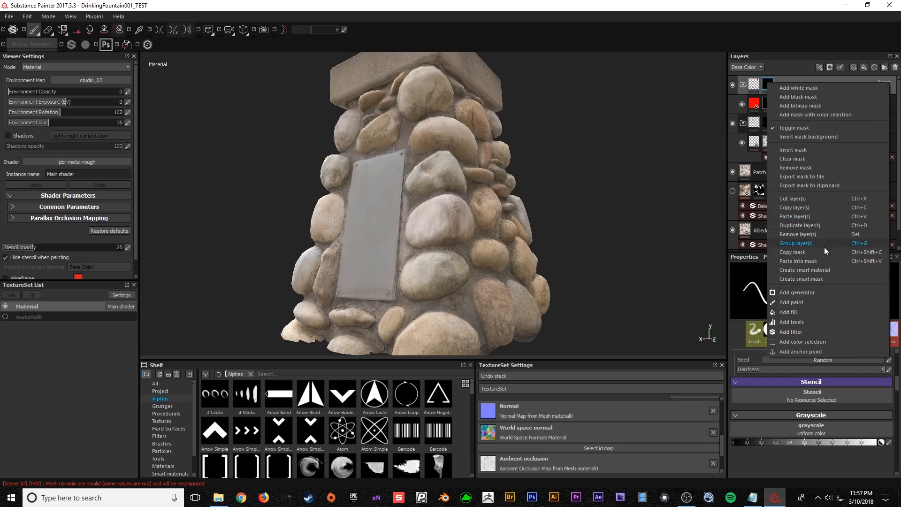
pyautogui.click(824, 261)
pyautogui.rightClick(772, 107)
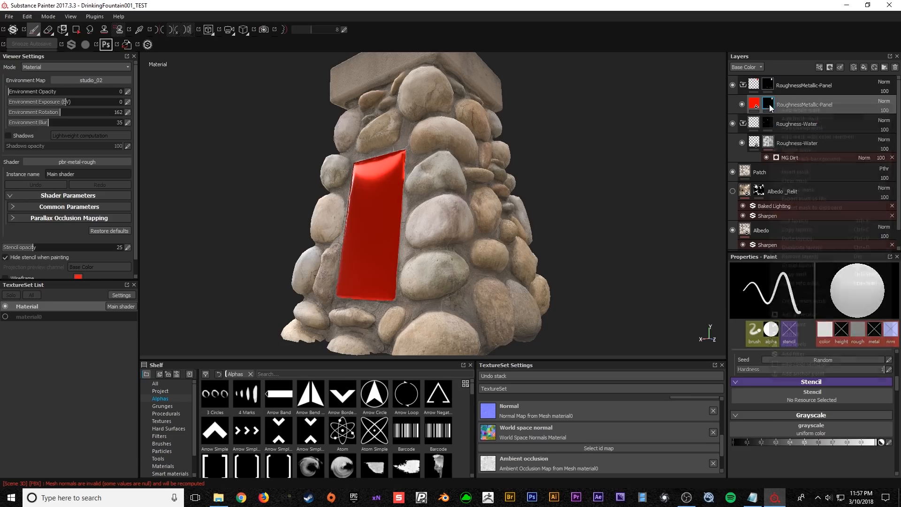
pyautogui.click(800, 120)
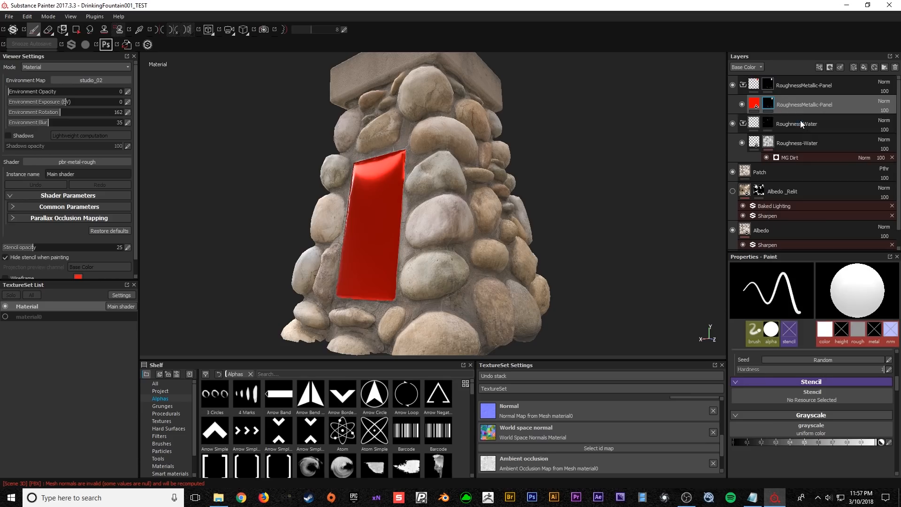
pyautogui.click(819, 67)
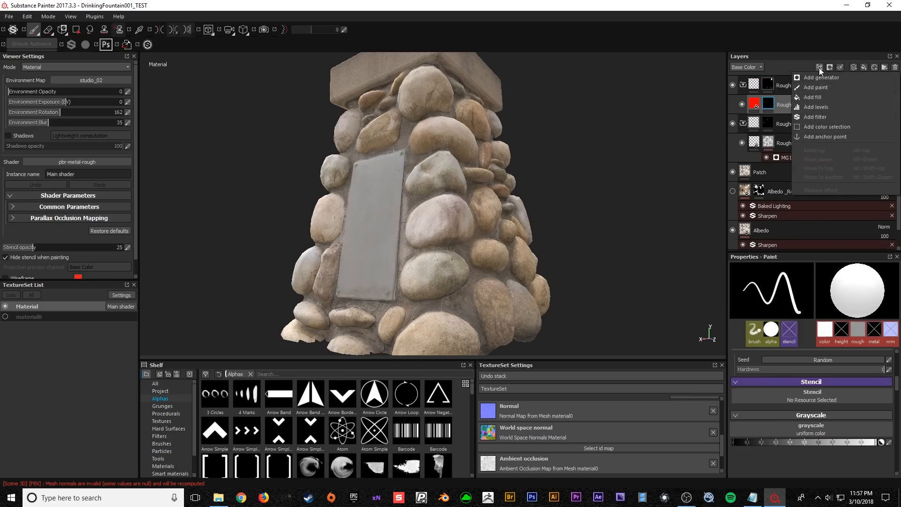
pyautogui.click(829, 116)
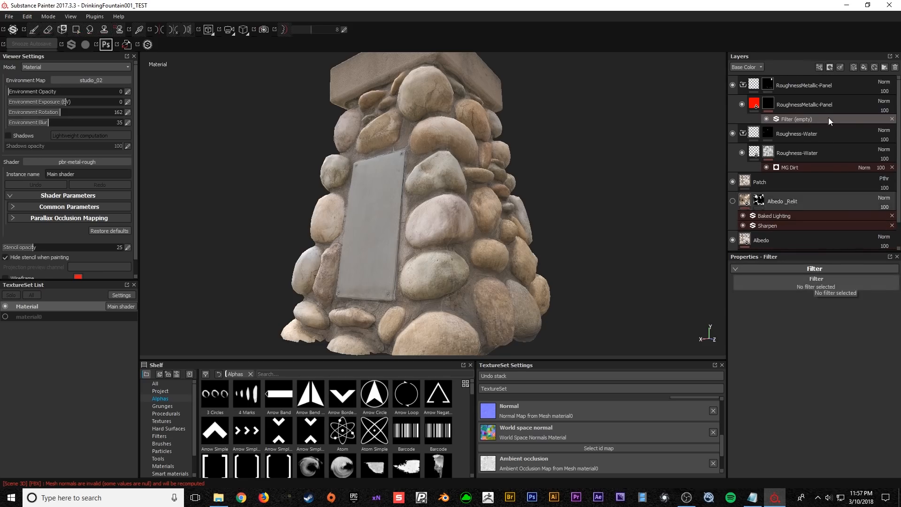
pyautogui.hotkey('ctrl', 'z')
# - Add an MG Dirt generator to the panel fill layer's mask
pyautogui.click(818, 65)
pyautogui.click(821, 81)
pyautogui.click(828, 282)
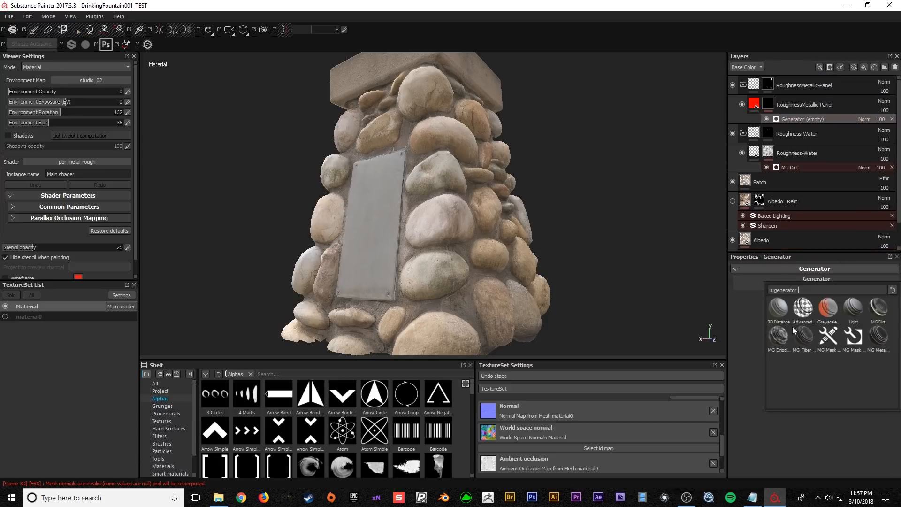
pyautogui.click(880, 312)
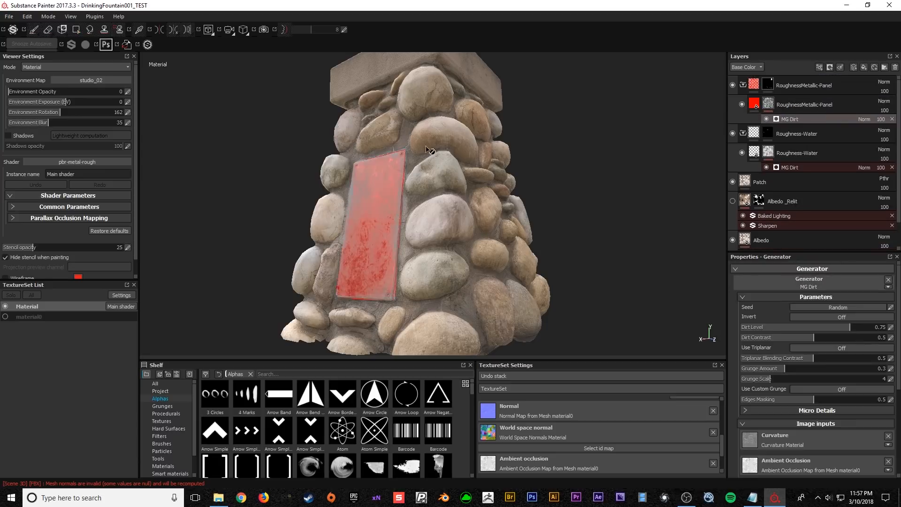
# - Set the panel's MG Dirt triplanar blending contrast to 0.4 and grunge scale to 3, and try the inverted dirt pattern
pyautogui.keyDown('alt'); pyautogui.moveTo(429, 149); pyautogui.dragTo(439, 264, button='right'); pyautogui.keyUp('alt')
pyautogui.keyDown('alt'); pyautogui.moveTo(442, 232); pyautogui.dragTo(480, 142, button='middle'); pyautogui.keyUp('alt')
pyautogui.keyDown('alt'); pyautogui.moveTo(478, 164); pyautogui.dragTo(452, 155); pyautogui.keyUp('alt')
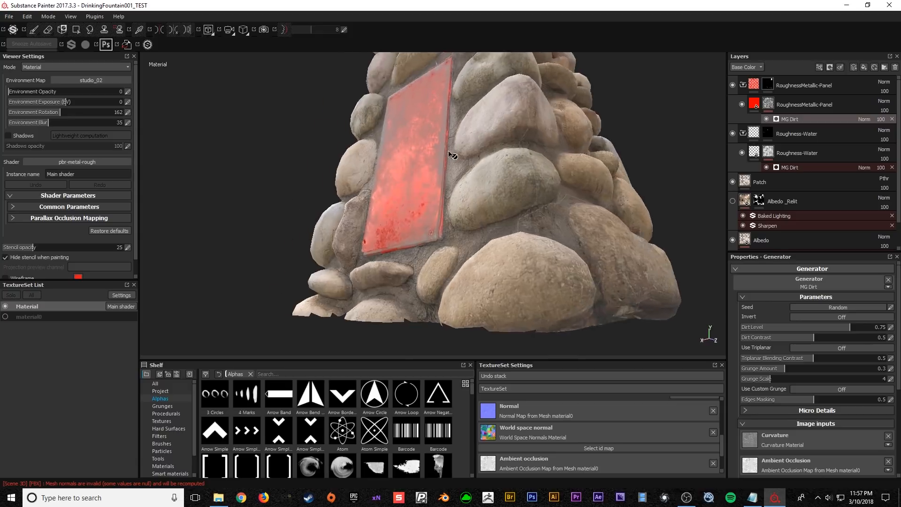
pyautogui.keyDown('alt'); pyautogui.moveTo(452, 155); pyautogui.dragTo(456, 176, button='middle'); pyautogui.keyUp('alt')
pyautogui.moveTo(784, 369)
pyautogui.mouseDown()
pyautogui.moveTo(813, 366)
pyautogui.moveTo(773, 365)
pyautogui.moveTo(784, 365)
pyautogui.moveTo(783, 378)
pyautogui.moveTo(799, 376)
pyautogui.moveTo(756, 378)
pyautogui.moveTo(797, 362)
pyautogui.mouseUp()
pyautogui.keyDown('alt'); pyautogui.moveTo(484, 216); pyautogui.dragTo(526, 214); pyautogui.keyUp('alt')
pyautogui.keyDown('alt'); pyautogui.moveTo(511, 247); pyautogui.dragTo(490, 169, button='right'); pyautogui.keyUp('alt')
pyautogui.keyDown('alt'); pyautogui.moveTo(489, 169); pyautogui.dragTo(494, 190, button='middle'); pyautogui.keyUp('alt')
pyautogui.keyDown('alt'); pyautogui.moveTo(526, 262); pyautogui.dragTo(499, 240); pyautogui.keyUp('alt')
pyautogui.click(818, 318)
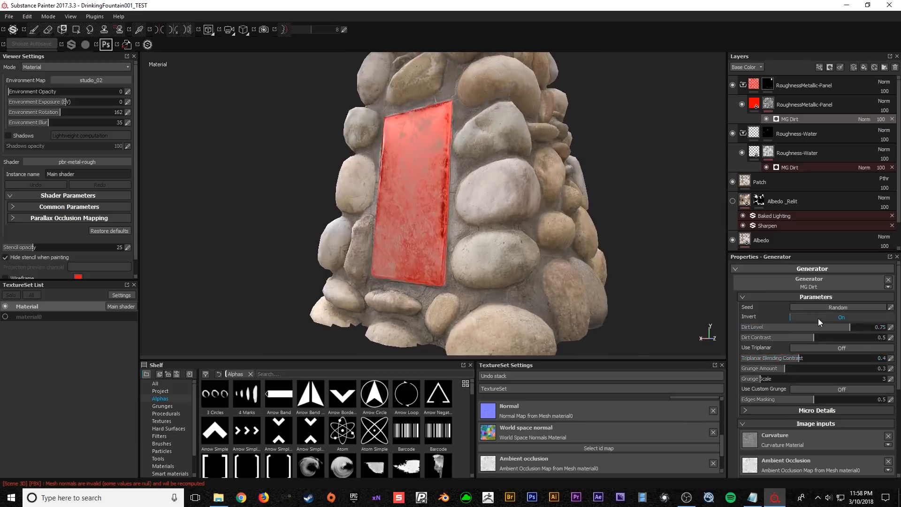
pyautogui.click(818, 318)
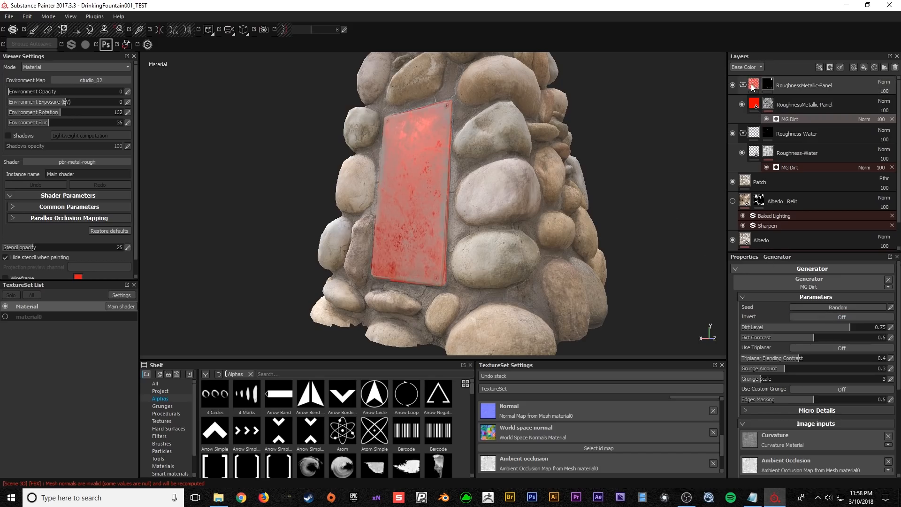
# - Disable the base color channel on the panel fill layer, leaving only roughness and metallic active
pyautogui.click(754, 101)
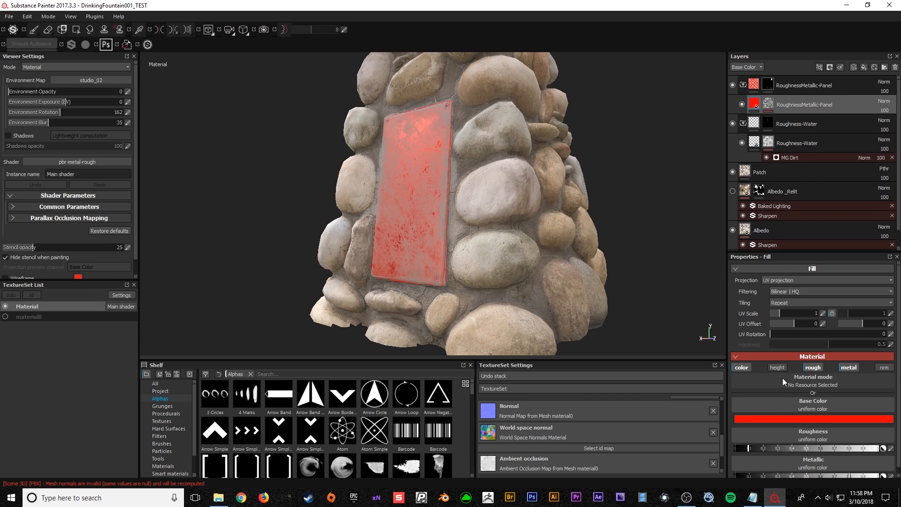
pyautogui.click(742, 367)
pyautogui.keyDown('alt'); pyautogui.moveTo(483, 245); pyautogui.dragTo(704, 122); pyautogui.keyUp('alt')
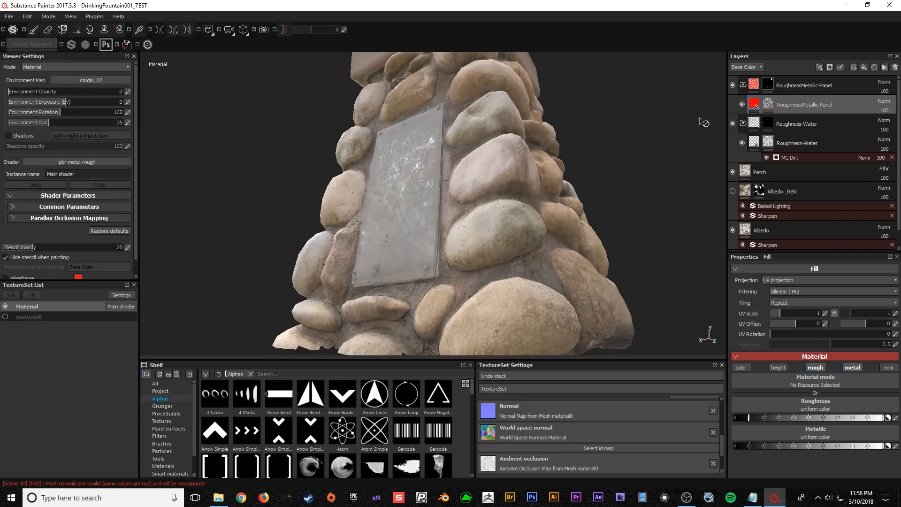
# - Set the panel's MG Dirt grunge amount to 0.37, grunge scale to 2 and triplanar blending contrast to 0.36
pyautogui.click(768, 104)
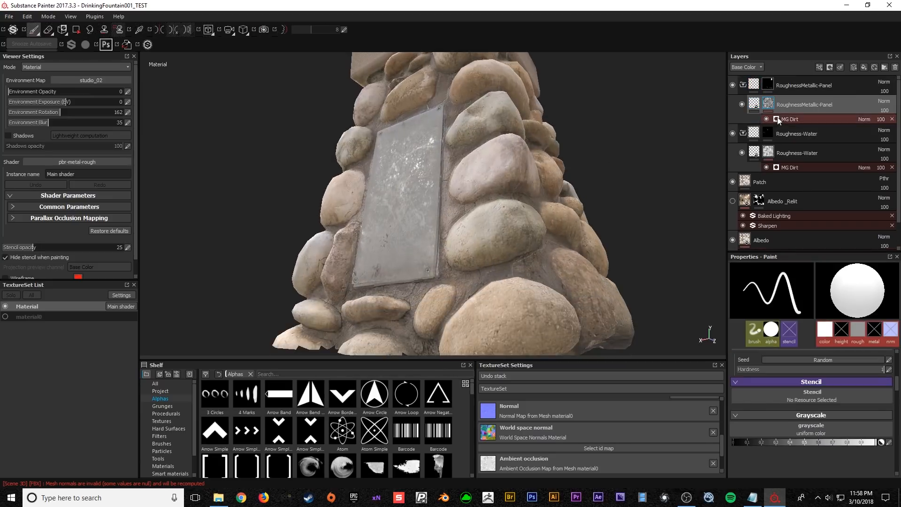
pyautogui.click(779, 120)
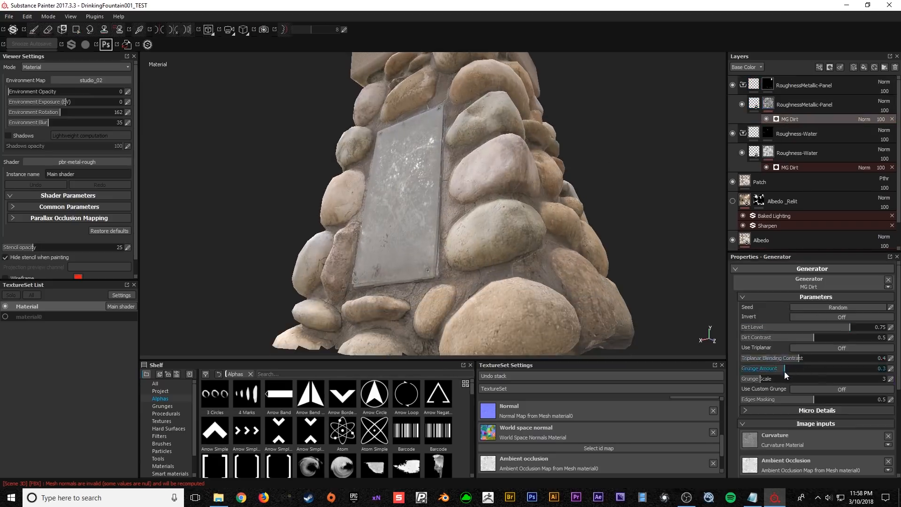
pyautogui.moveTo(772, 370); pyautogui.dragTo(748, 378)
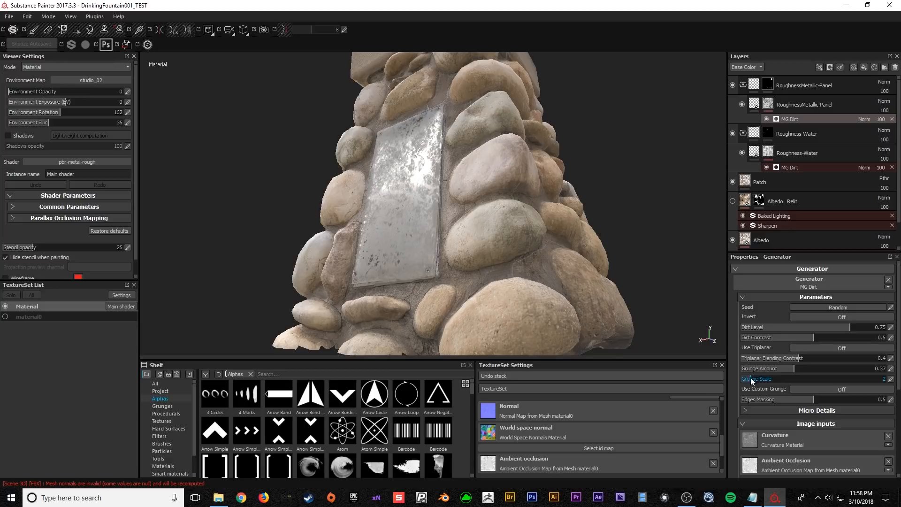
pyautogui.keyDown('alt'); pyautogui.moveTo(524, 244); pyautogui.dragTo(520, 198); pyautogui.keyUp('alt')
pyautogui.scroll(-5, 540, 178)
pyautogui.keyDown('alt'); pyautogui.moveTo(578, 188); pyautogui.dragTo(450, 224); pyautogui.keyUp('alt')
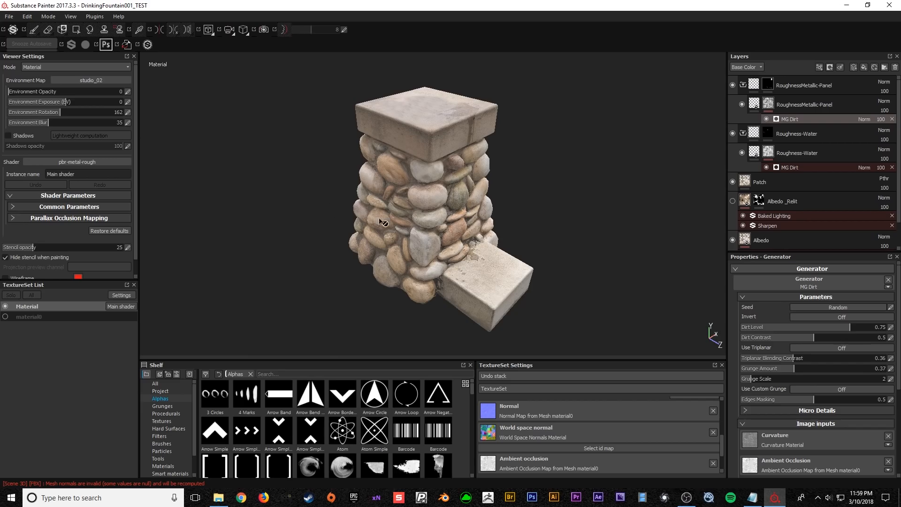
# - Review the resolution choices available for the Material texture set
pyautogui.moveTo(100, 281); pyautogui.dragTo(101, 304)
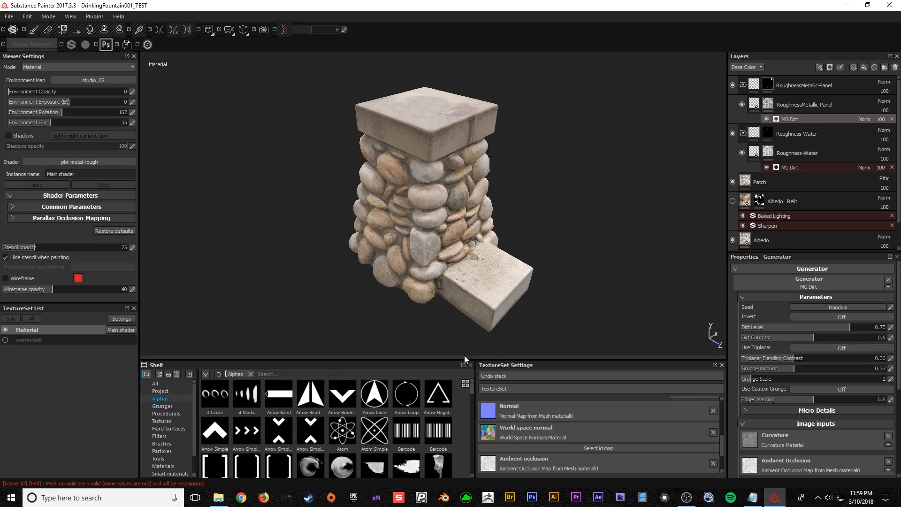
pyautogui.moveTo(723, 444); pyautogui.dragTo(735, 399)
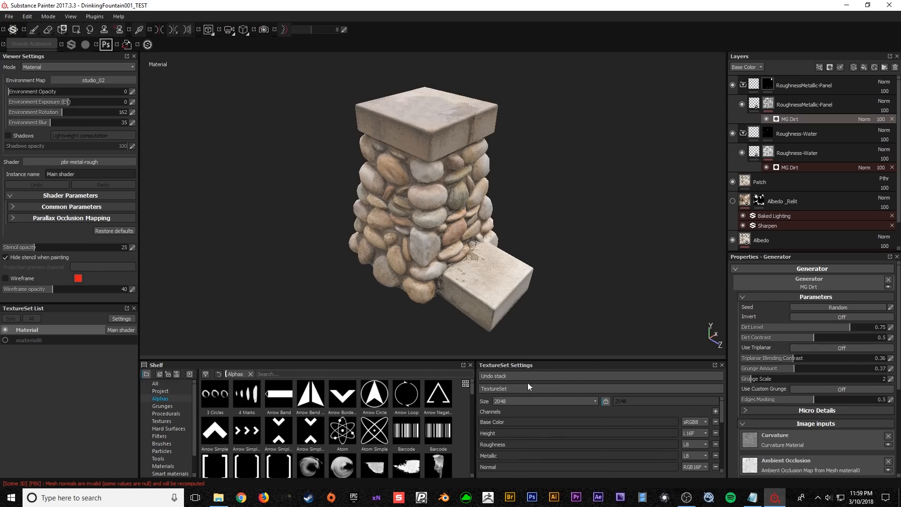
pyautogui.click(561, 402)
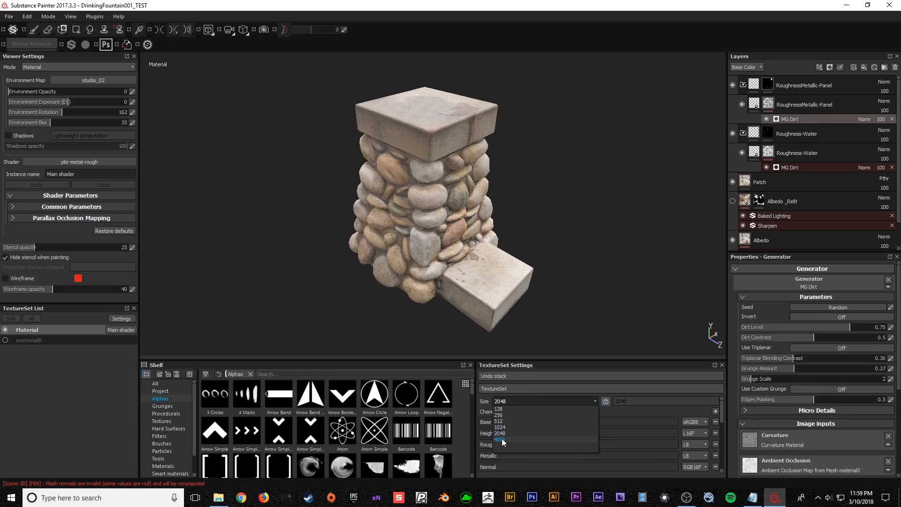
pyautogui.click(66, 415)
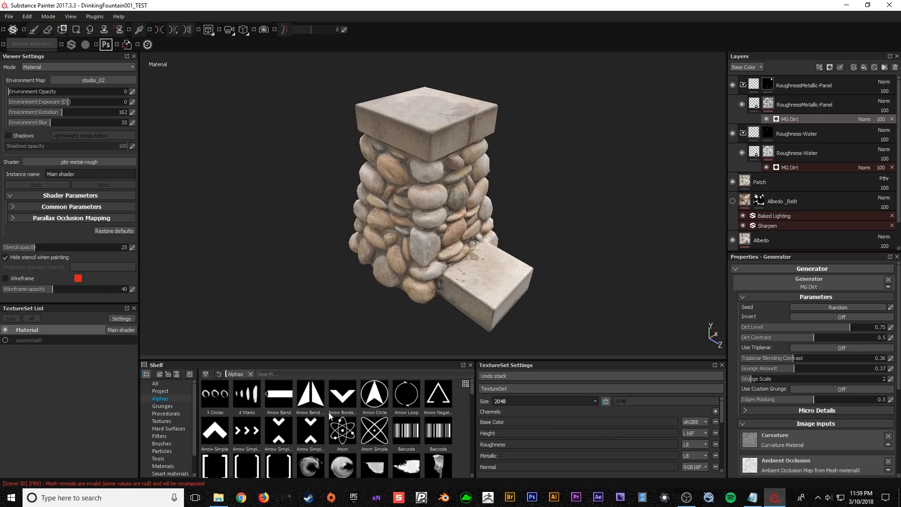
# - Open the texture export settings and browse the config presets, keeping Unreal Engine 4 (Packed)
pyautogui.click(9, 17)
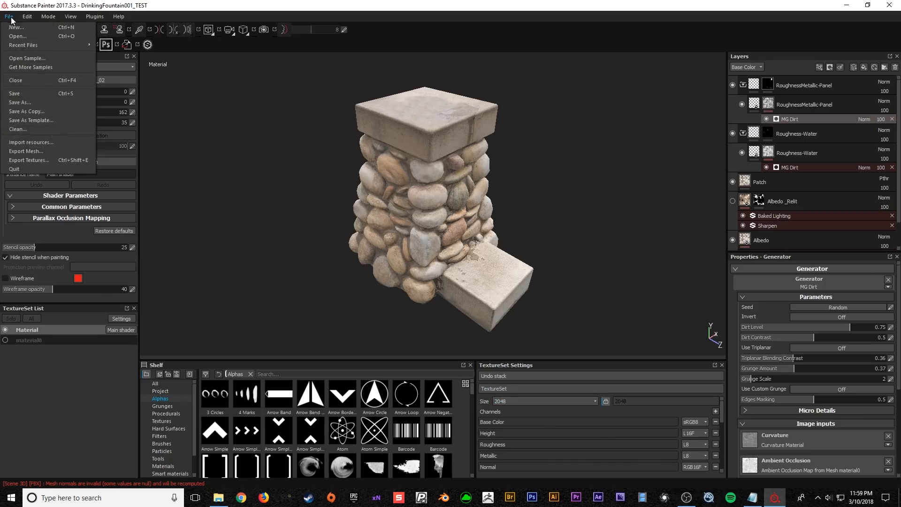
pyautogui.click(51, 160)
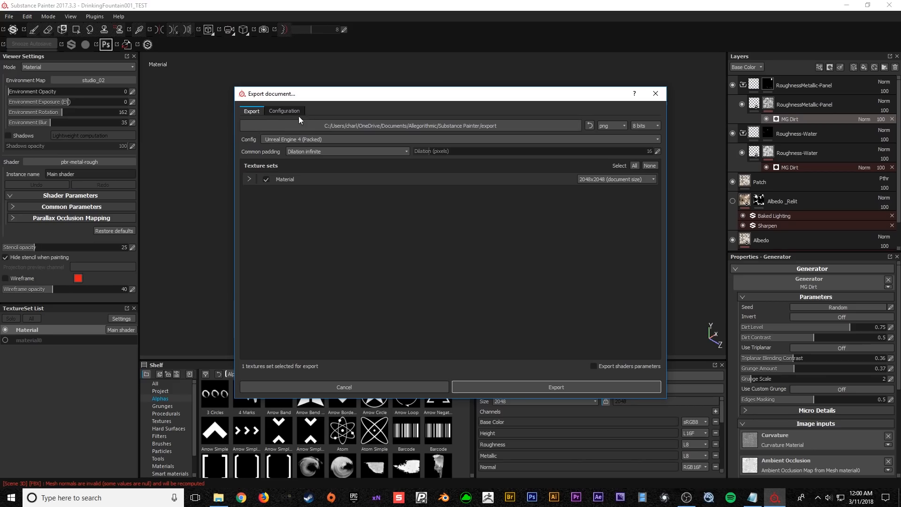
pyautogui.click(299, 141)
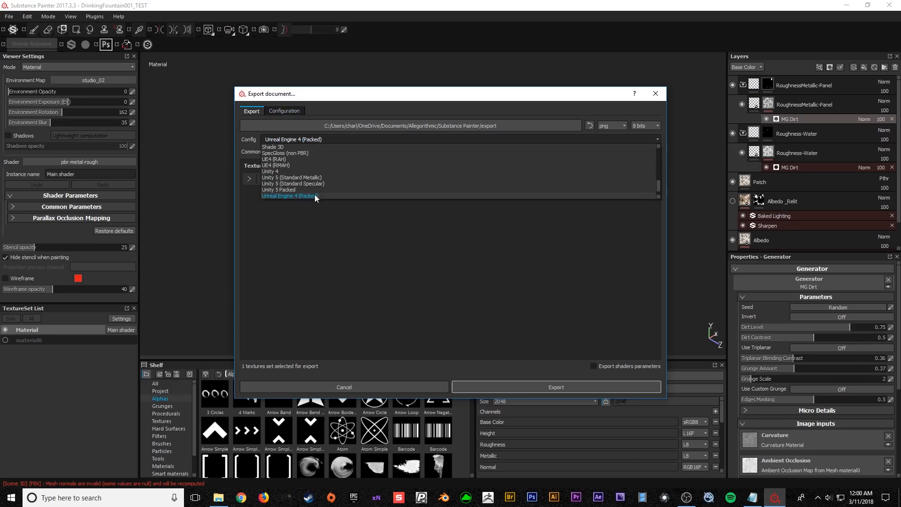
pyautogui.scroll(2, 308, 183)
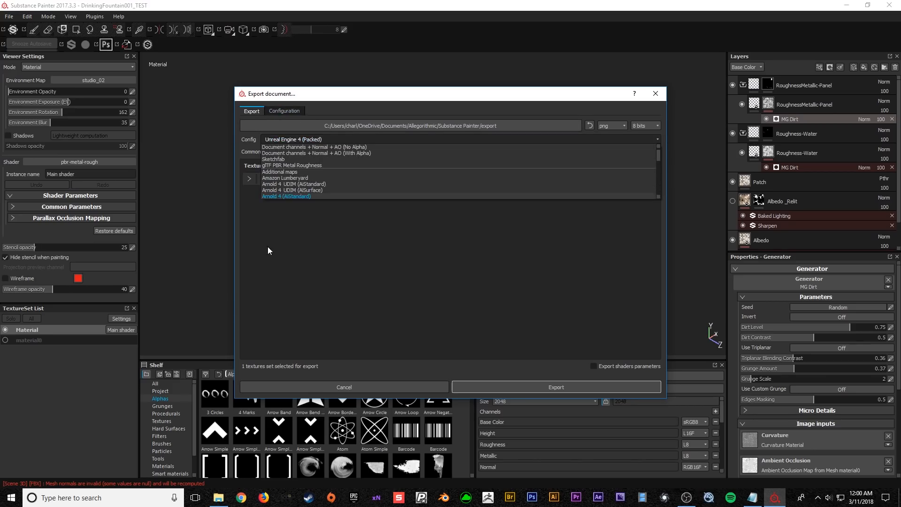
pyautogui.click(305, 244)
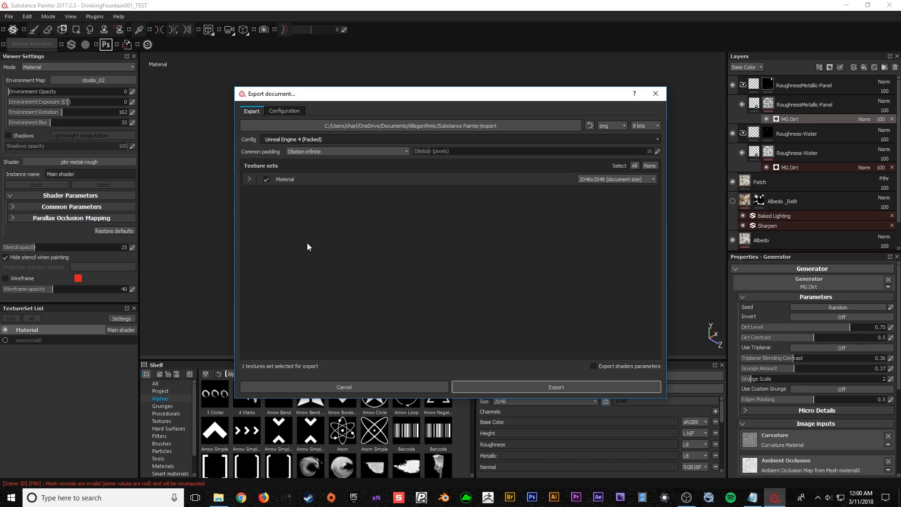
# - Inspect the output maps and channel packing of the UE4 (RMAH) preset in the export configuration
pyautogui.click(283, 112)
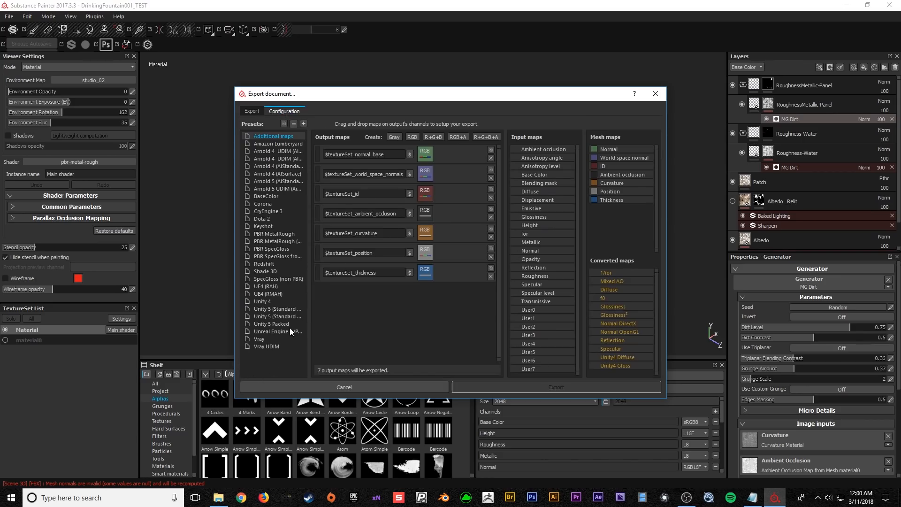
pyautogui.click(268, 294)
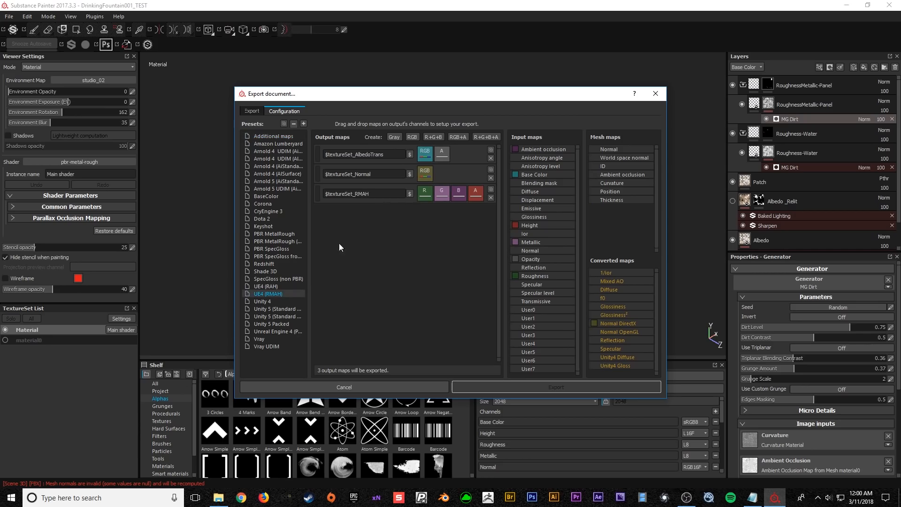
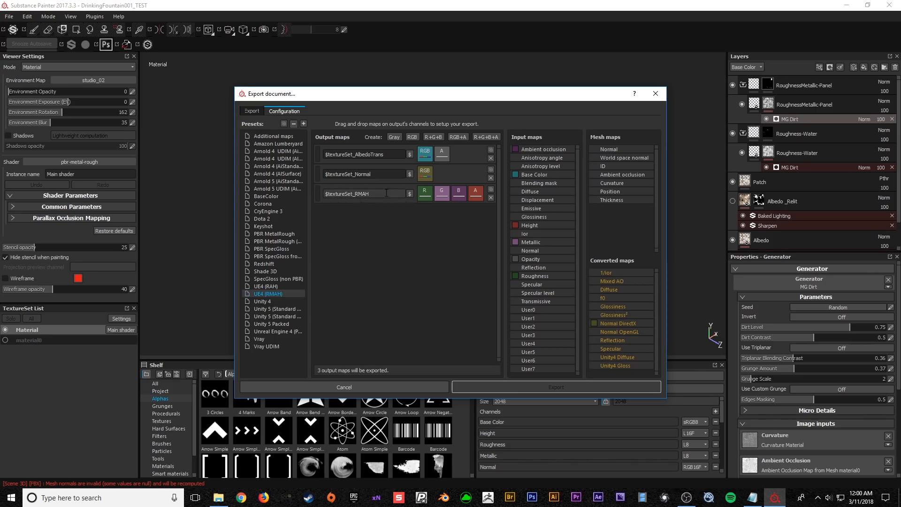
pyautogui.moveTo(354, 194); pyautogui.dragTo(378, 196)
pyautogui.click(378, 196)
pyautogui.click(376, 174)
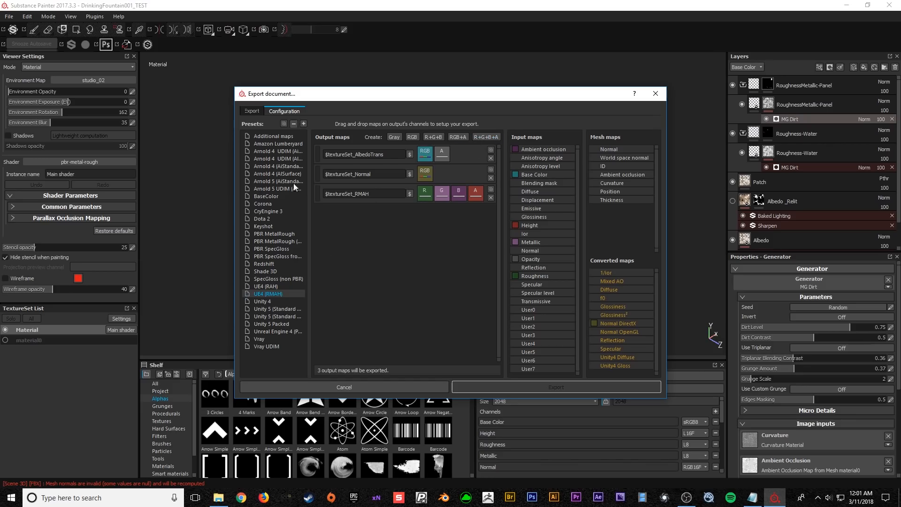
# - Create a new export preset with one RGB+A, one RGB and one R+G+B+A output map
pyautogui.click(304, 123)
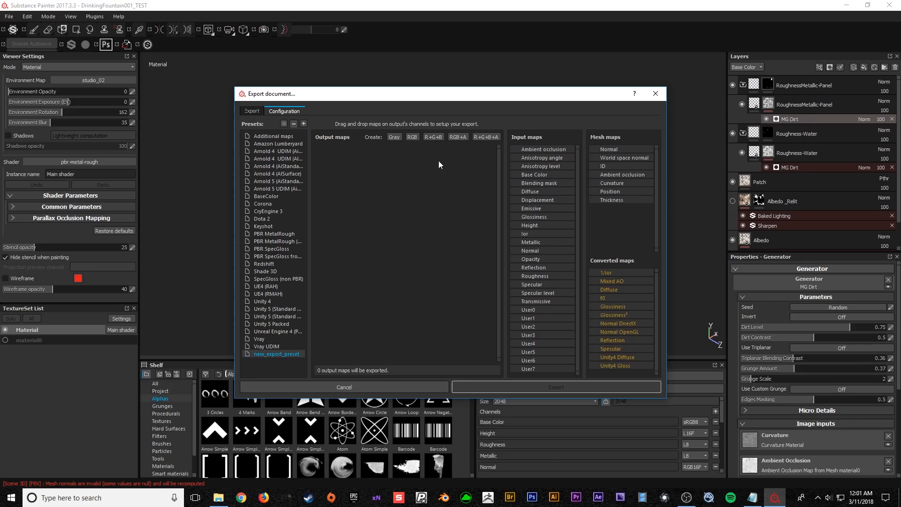
pyautogui.click(458, 137)
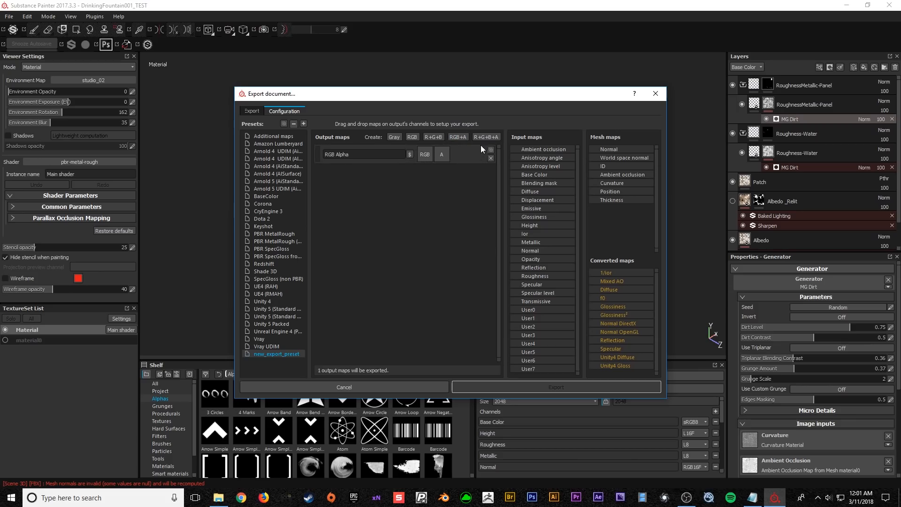
pyautogui.click(413, 137)
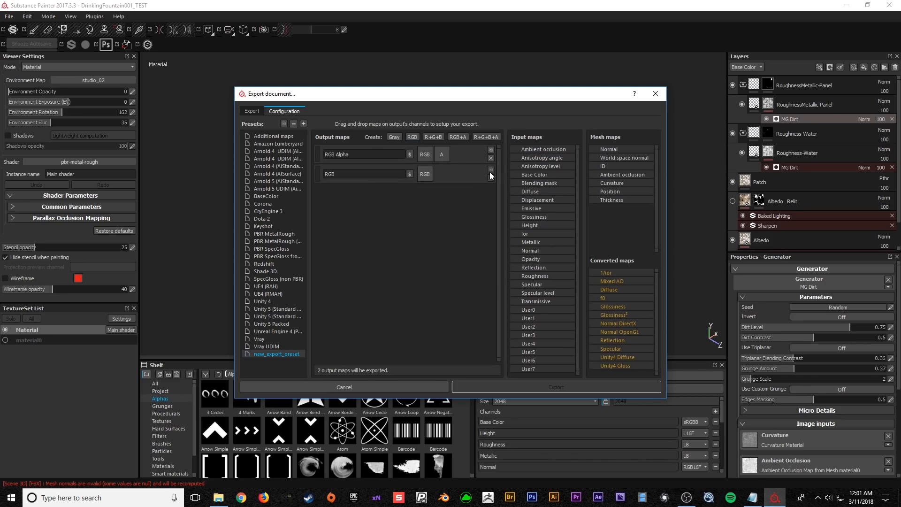
pyautogui.click(486, 137)
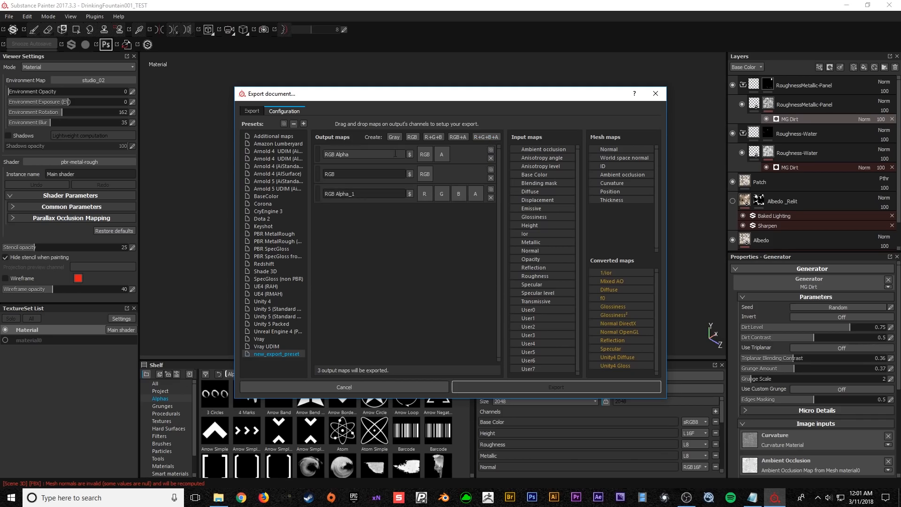
# - Replace the first output map's default name in the new preset with the $textureSet variable
pyautogui.click(410, 154)
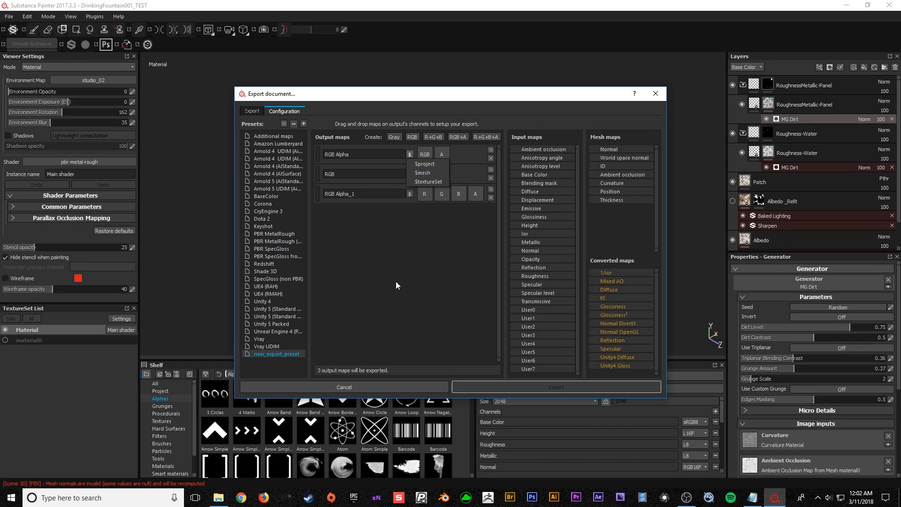
pyautogui.click(274, 293)
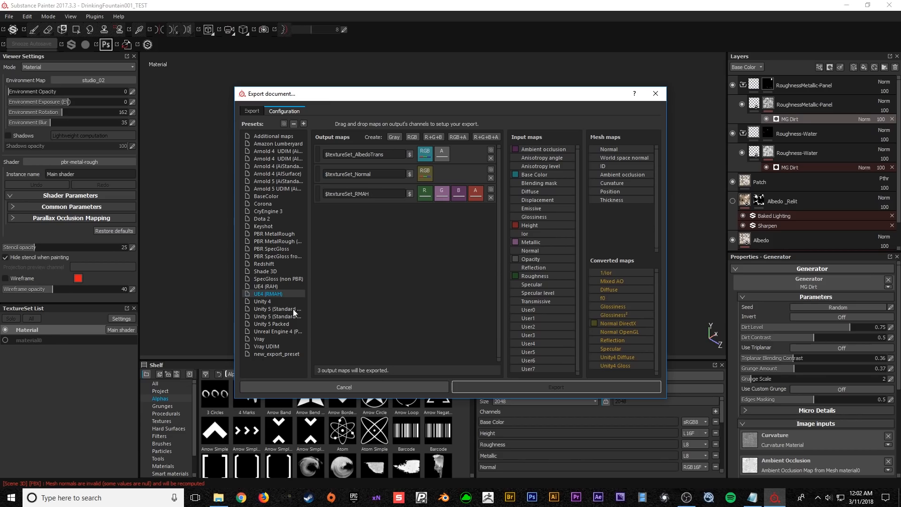
pyautogui.click(277, 353)
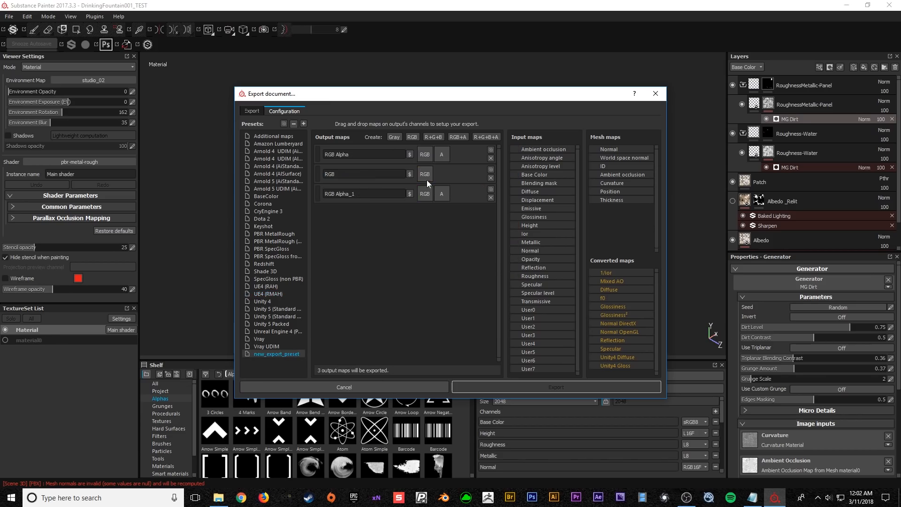
pyautogui.click(409, 154)
pyautogui.click(428, 181)
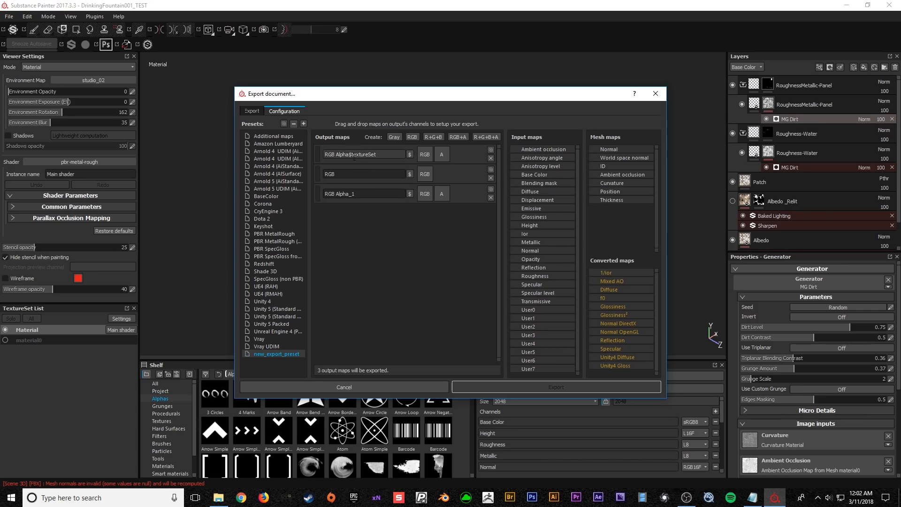
pyautogui.press('BackSpace')
pyautogui.press('BackSpace')
pyautogui.press('BackSpace')
pyautogui.press('BackSpace')
pyautogui.press('BackSpace')
pyautogui.press('BackSpace')
pyautogui.press('BackSpace')
pyautogui.press('BackSpace')
pyautogui.press('BackSpace')
# - Rename the second and third output maps of the new preset to $textureSet
pyautogui.click(353, 175)
pyautogui.write('$textureSet')
pyautogui.doubleClick(370, 193)
pyautogui.write('$textureSet')
pyautogui.hotkey('ctrl', 'a')
pyautogui.write('$textureSet')
# - Append the suffixes _AlbedoTrans, _Normal and _RMAH to the three output map names in order
pyautogui.click(368, 152)
pyautogui.click(370, 175)
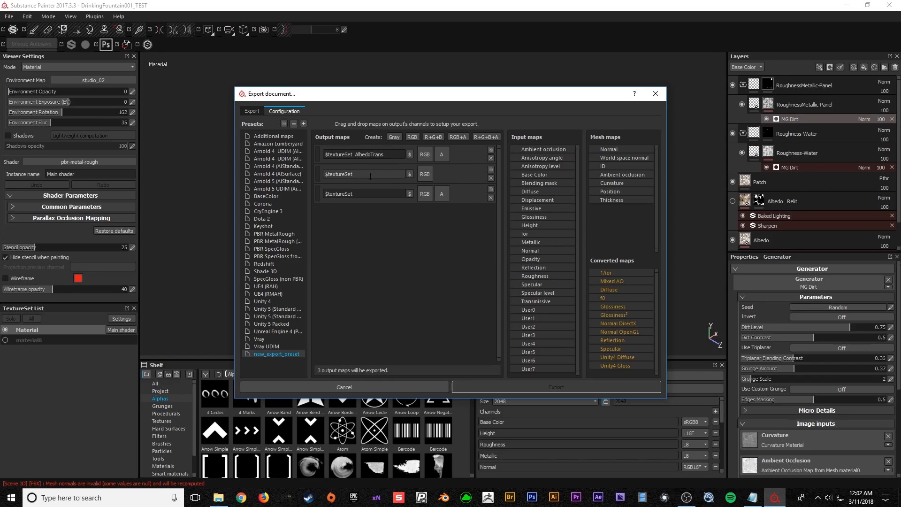
pyautogui.write('_Normal')
pyautogui.click(367, 193)
pyautogui.write('_RMAH')
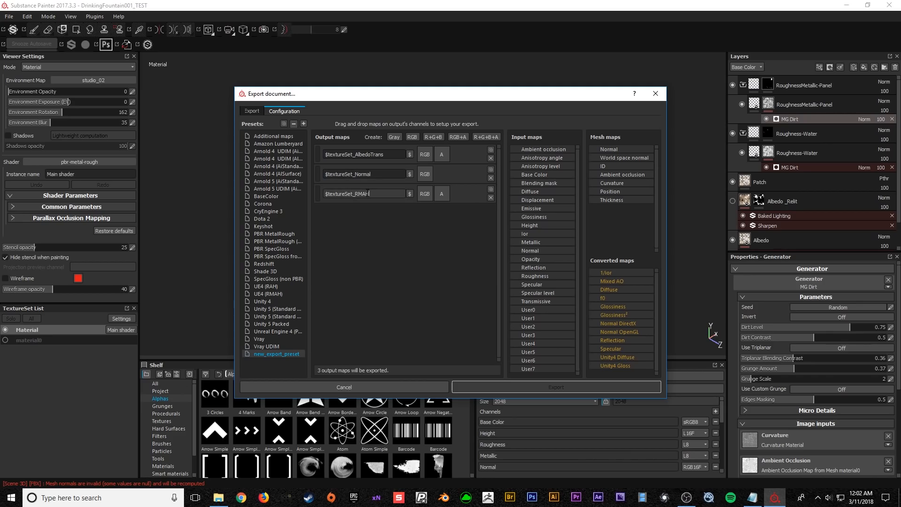
pyautogui.click(432, 211)
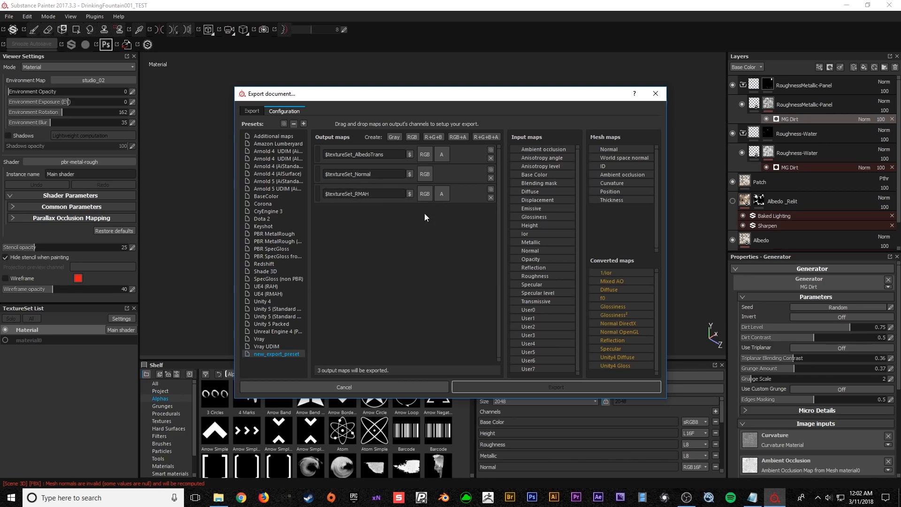
# - Replace the third output map with an R+G+B+A map named $textureSet_RMAH
pyautogui.click(491, 197)
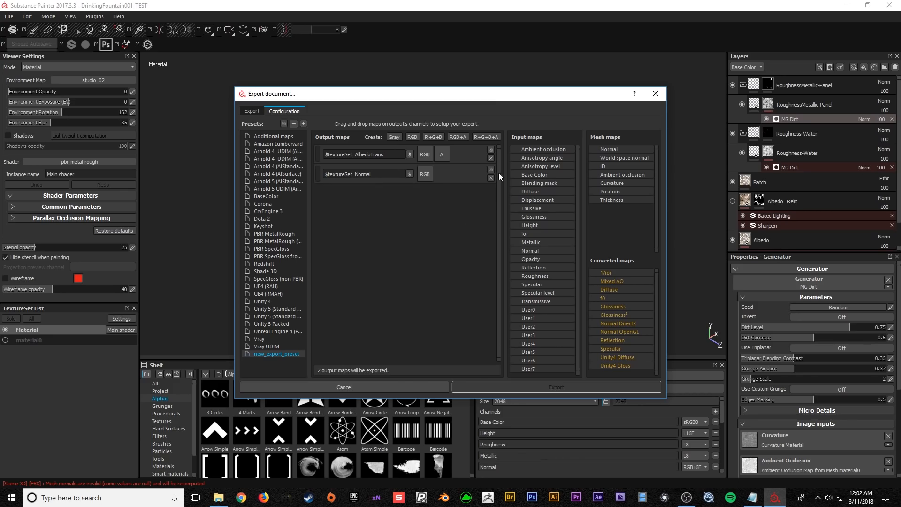
pyautogui.click(485, 136)
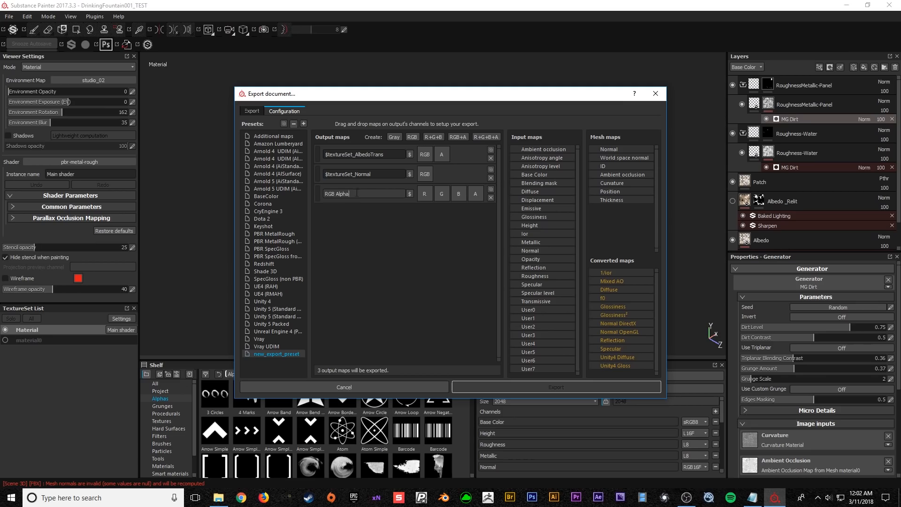
pyautogui.write('RMAH')
pyautogui.press('Return')
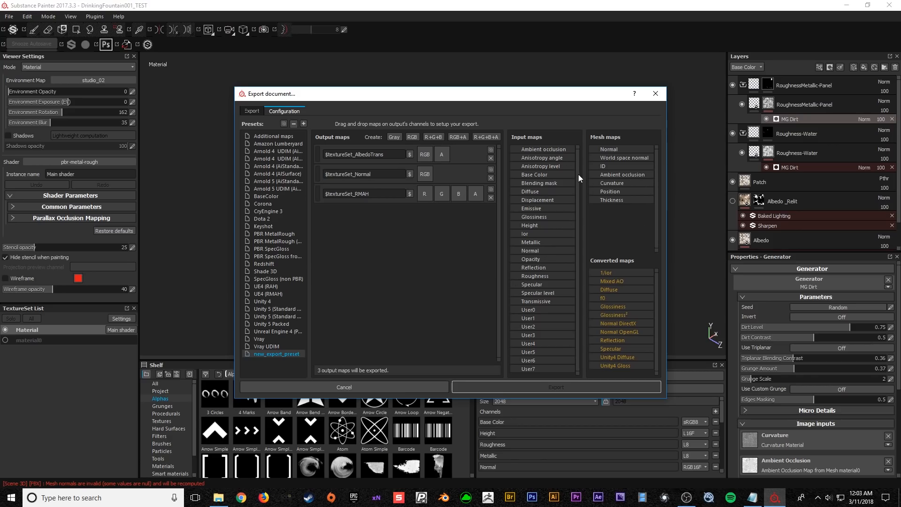
# - Assign Base Color RGB and Opacity gray to the AlbedoTrans map's RGB and alpha, and Normal RGB to the Normal map
pyautogui.moveTo(536, 175); pyautogui.dragTo(426, 154)
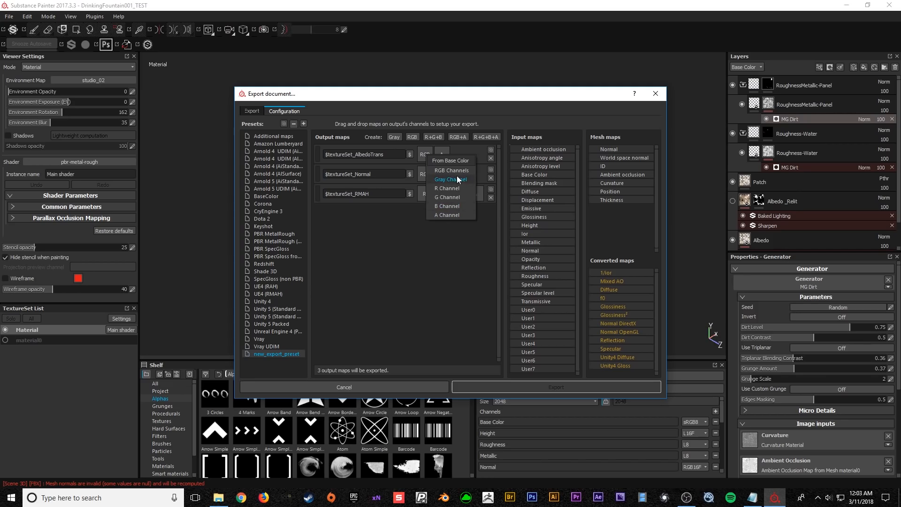
pyautogui.click(445, 172)
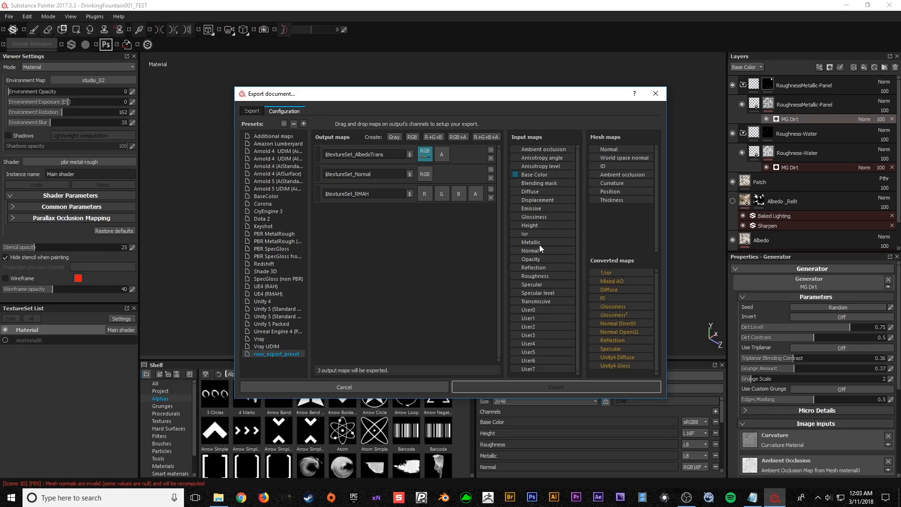
pyautogui.moveTo(535, 258); pyautogui.dragTo(443, 154)
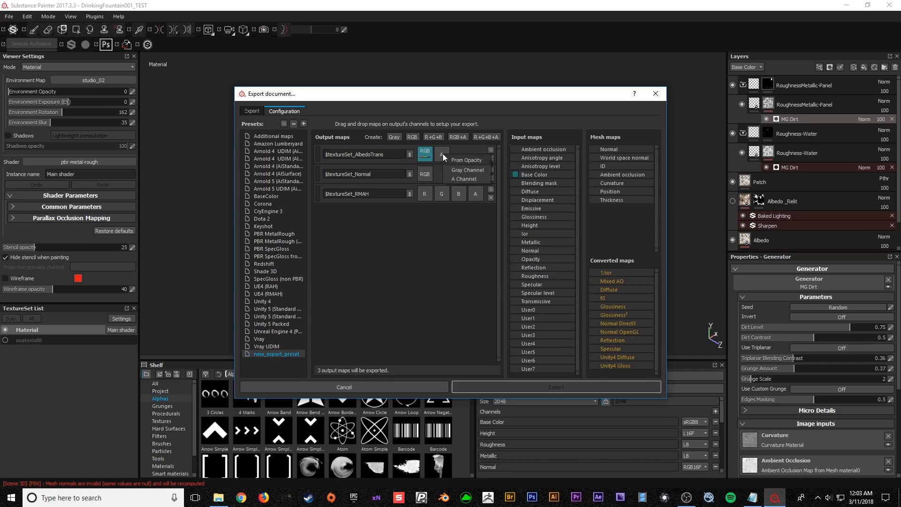
pyautogui.click(455, 173)
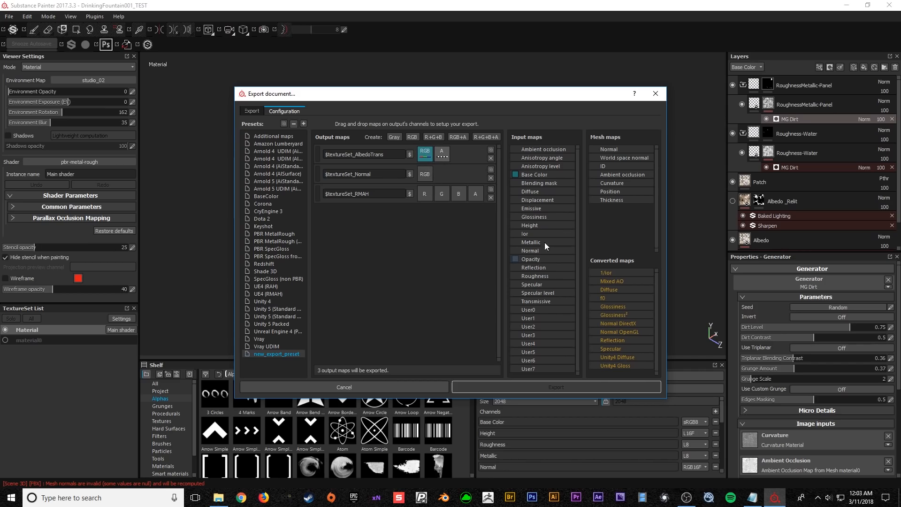
pyautogui.moveTo(526, 250); pyautogui.dragTo(421, 173)
pyautogui.click(448, 188)
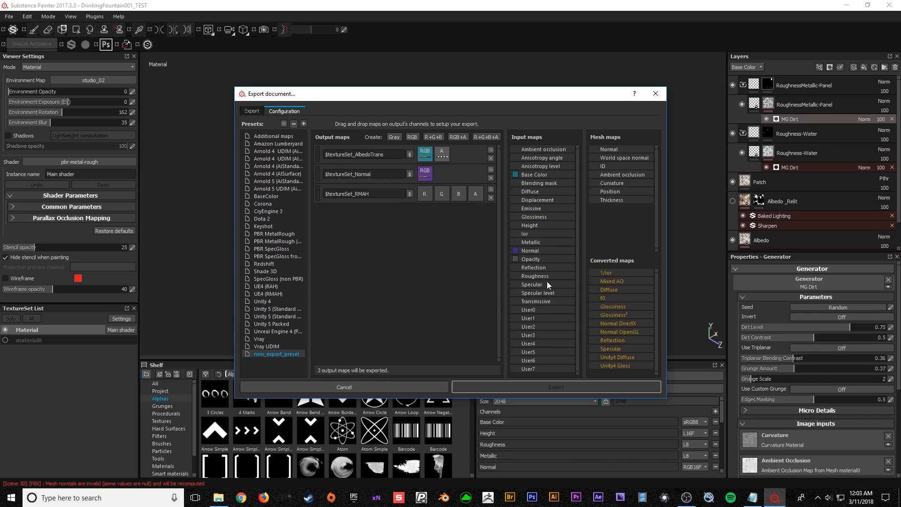
# - Pack the gray channels of Roughness, Metallic, Ambient occlusion and Height into the RMAH map's R, G, B and A
pyautogui.moveTo(535, 275); pyautogui.dragTo(424, 193)
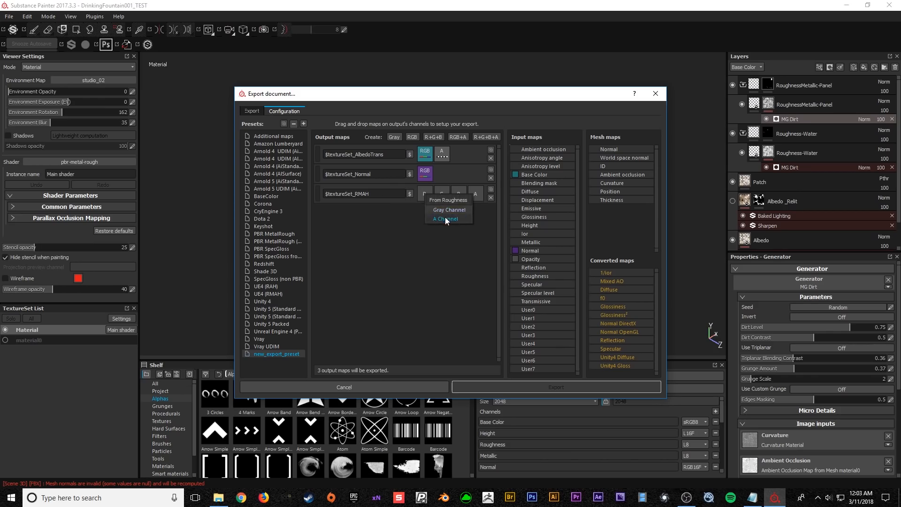
pyautogui.click(461, 211)
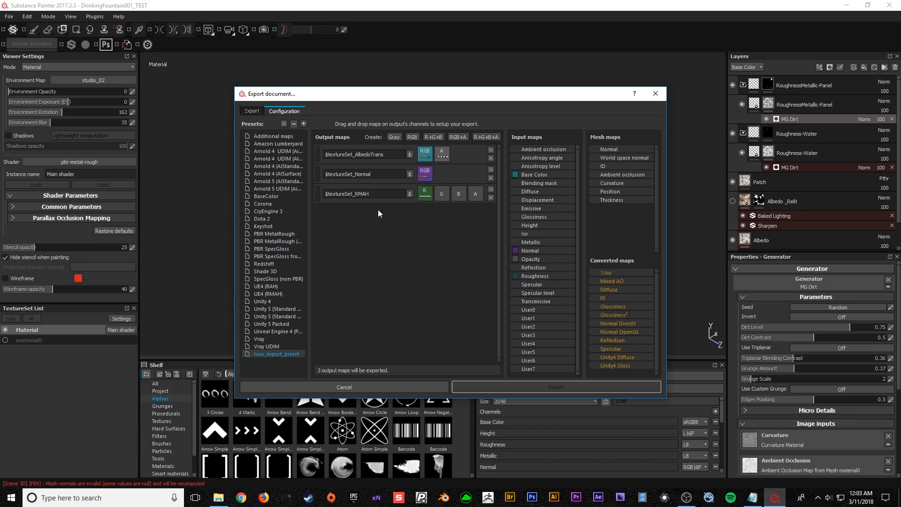
pyautogui.moveTo(531, 242); pyautogui.dragTo(446, 192)
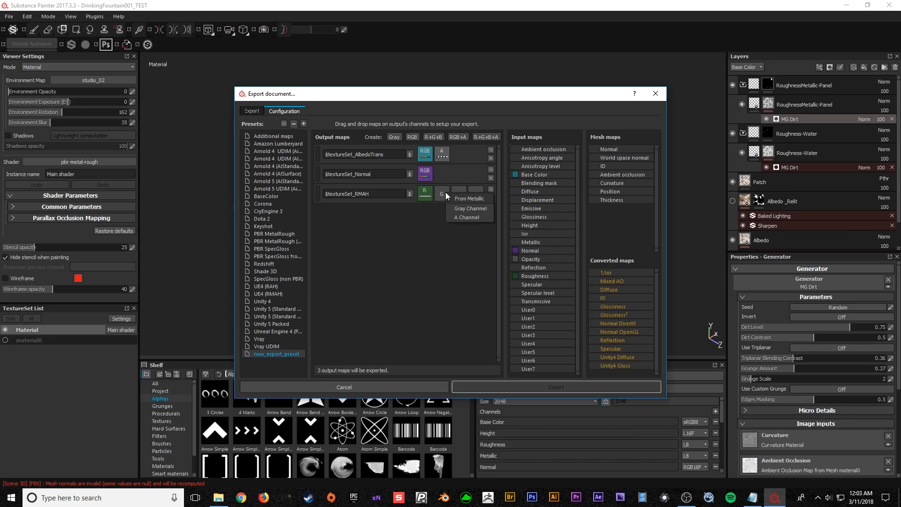
pyautogui.click(468, 207)
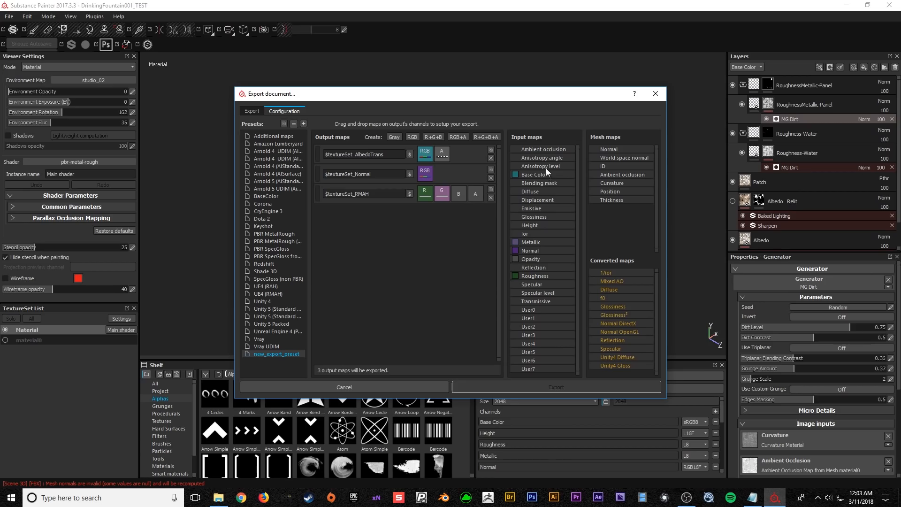
pyautogui.moveTo(545, 149); pyautogui.dragTo(458, 193)
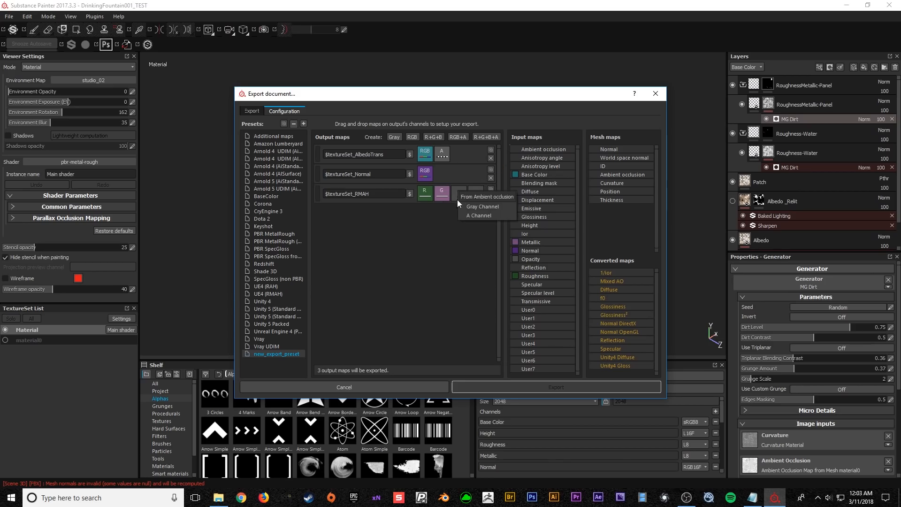
pyautogui.click(467, 210)
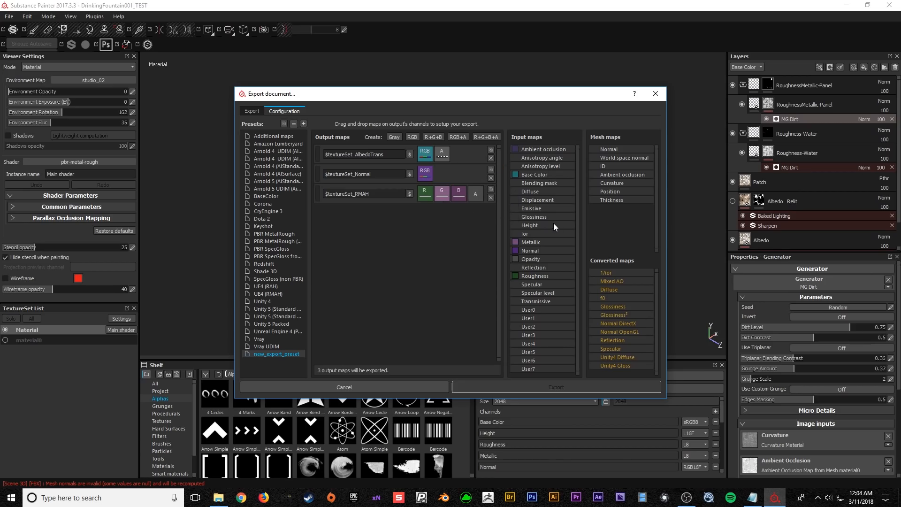
pyautogui.moveTo(541, 225); pyautogui.dragTo(474, 190)
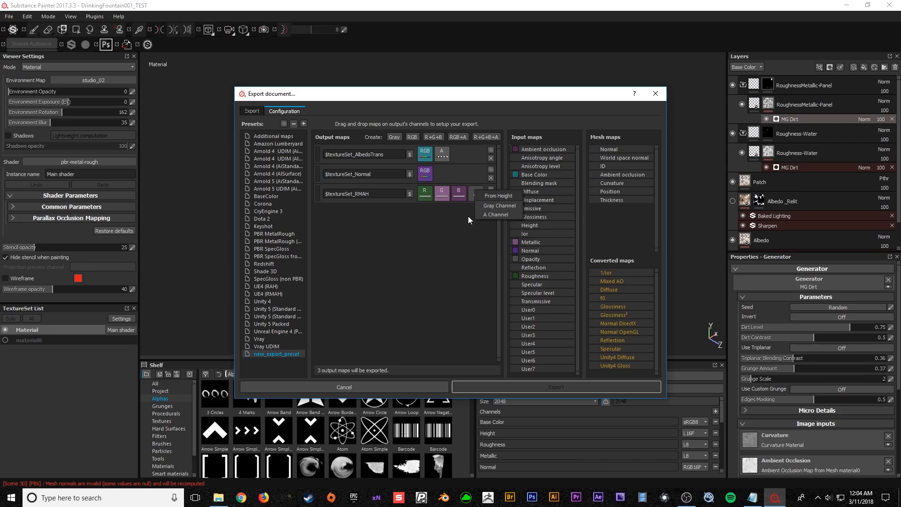
pyautogui.click(499, 207)
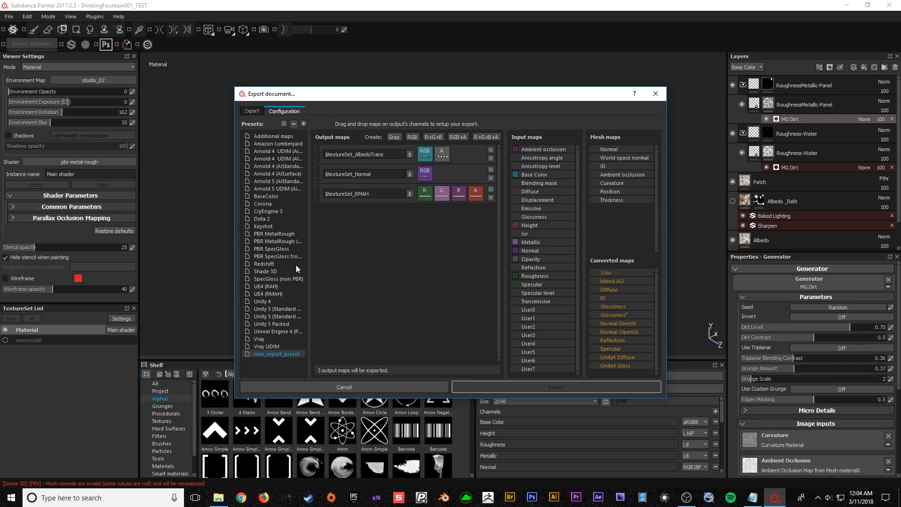
# - Set the export config to UE4 (RMAH) and expand the Material texture set to show its output maps
pyautogui.click(273, 293)
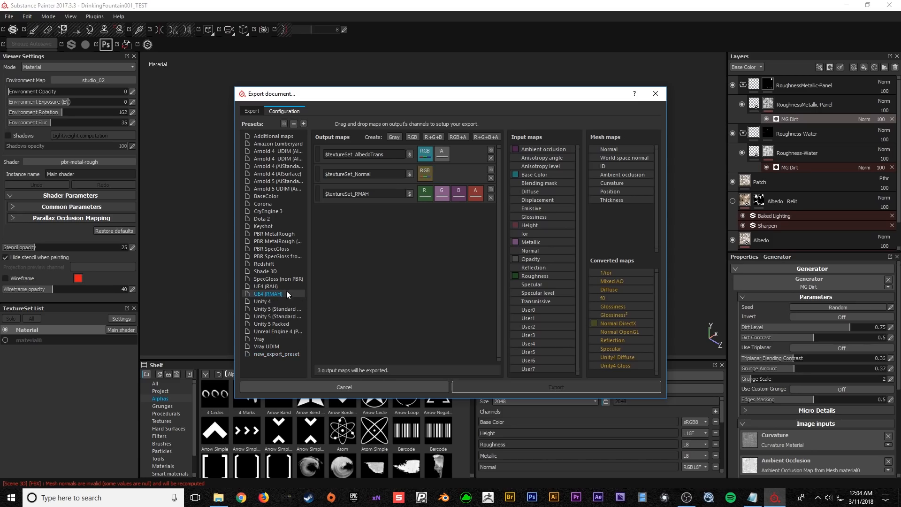
pyautogui.click(258, 111)
pyautogui.click(322, 140)
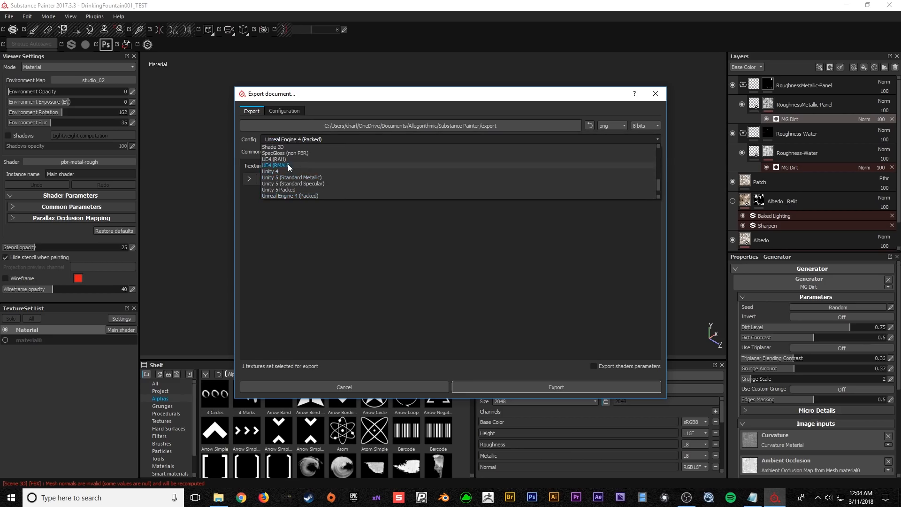
pyautogui.click(288, 165)
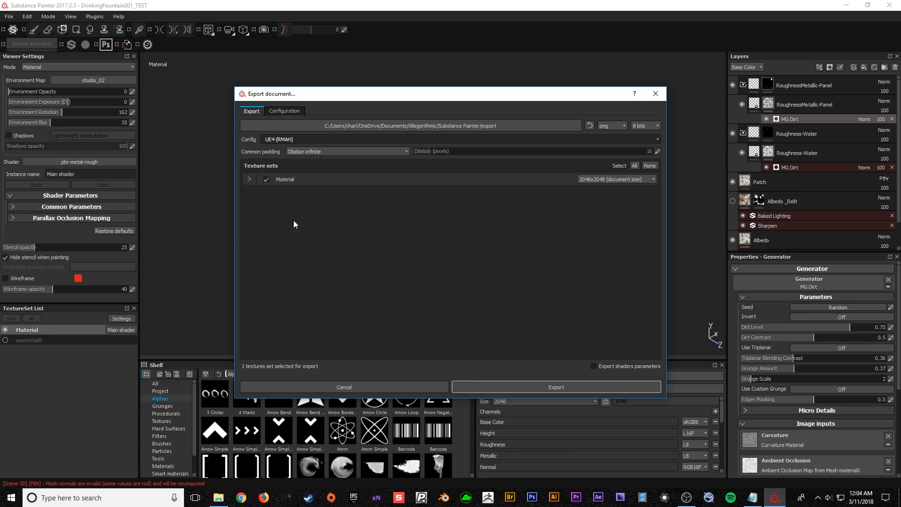
pyautogui.click(248, 179)
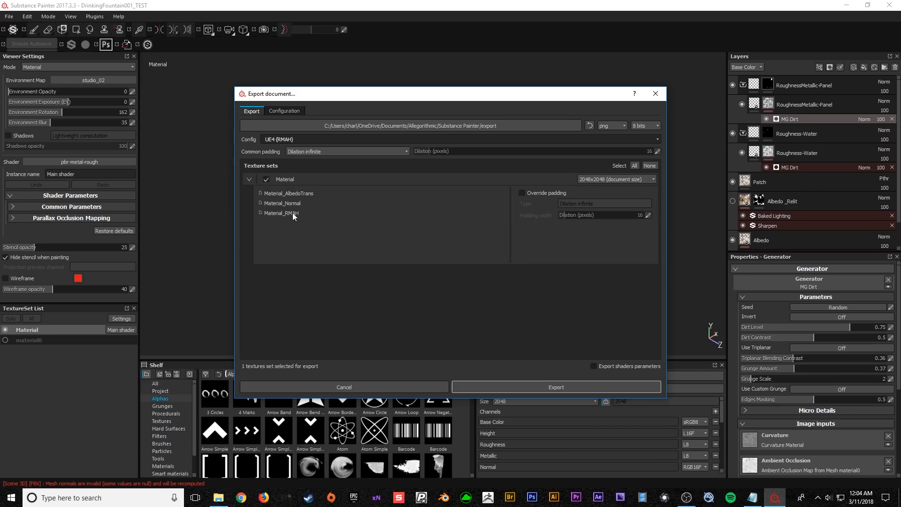
# - Compare the output maps of the UE4 (RAH) and Unity 5 (Standard Metallic) configs, and return to UE4 (RMAH)
pyautogui.click(300, 139)
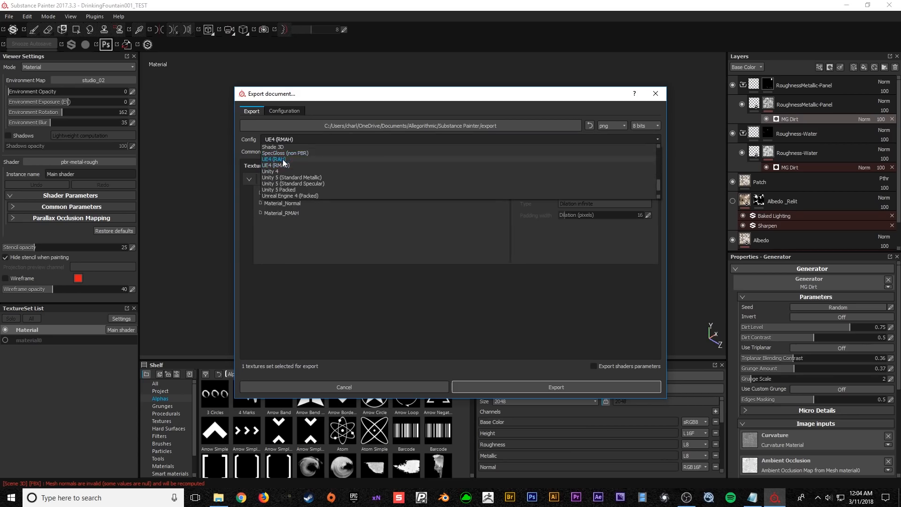
pyautogui.click(283, 159)
pyautogui.click(292, 140)
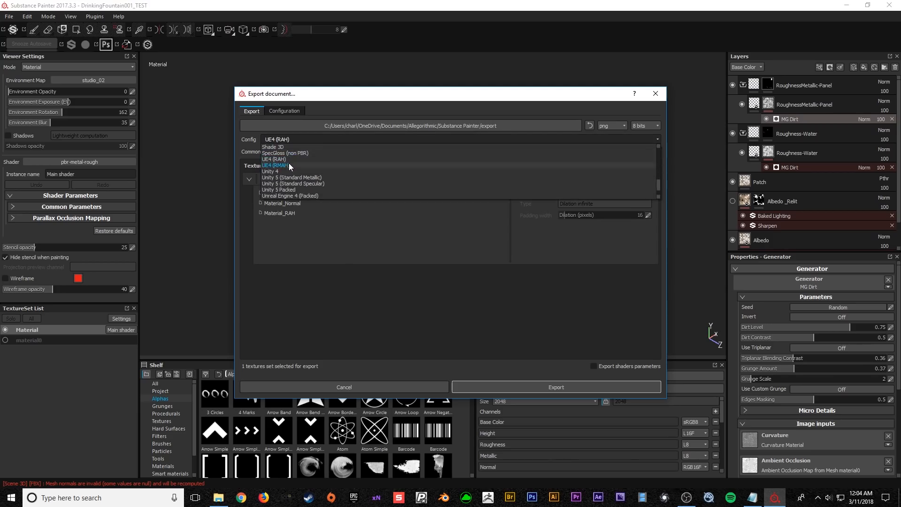
pyautogui.click(289, 178)
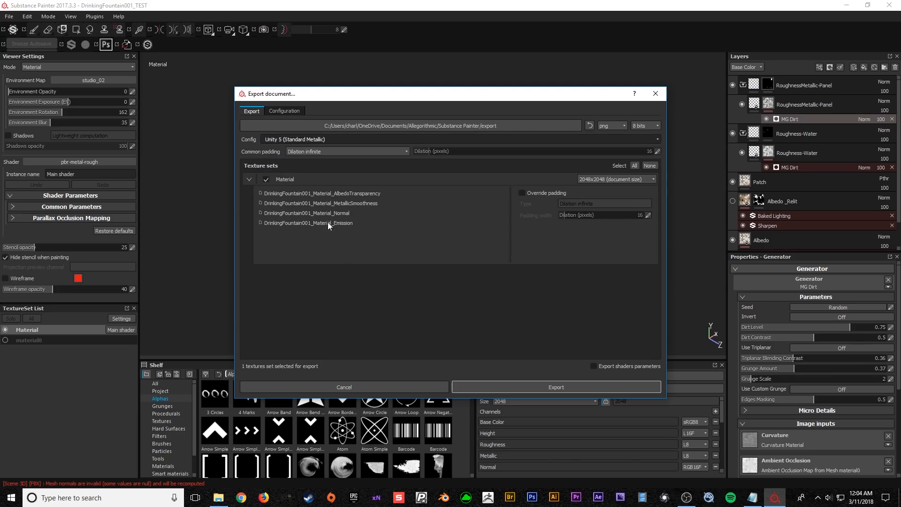
pyautogui.click(298, 140)
pyautogui.click(293, 163)
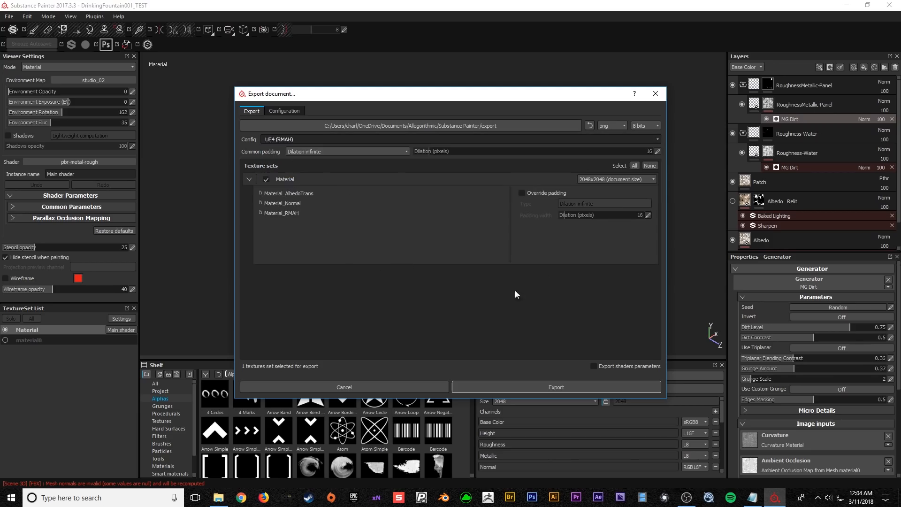
# - Examine the export's texture size, file format and bit depth options, and open and cancel the output folder selection
pyautogui.click(598, 182)
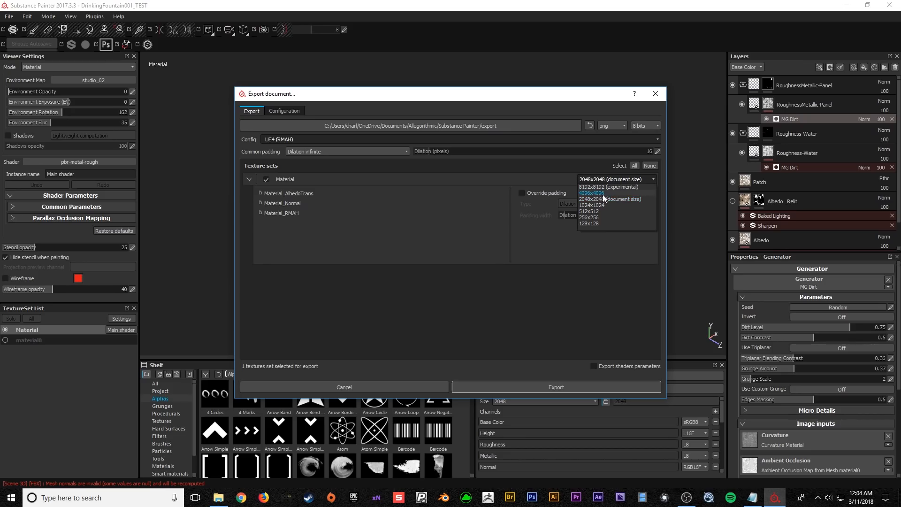
pyautogui.click(416, 274)
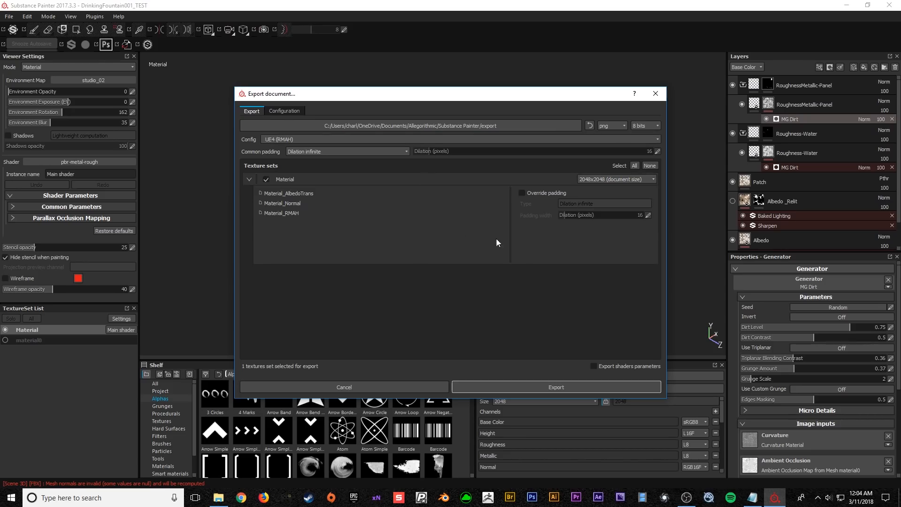
pyautogui.click(624, 125)
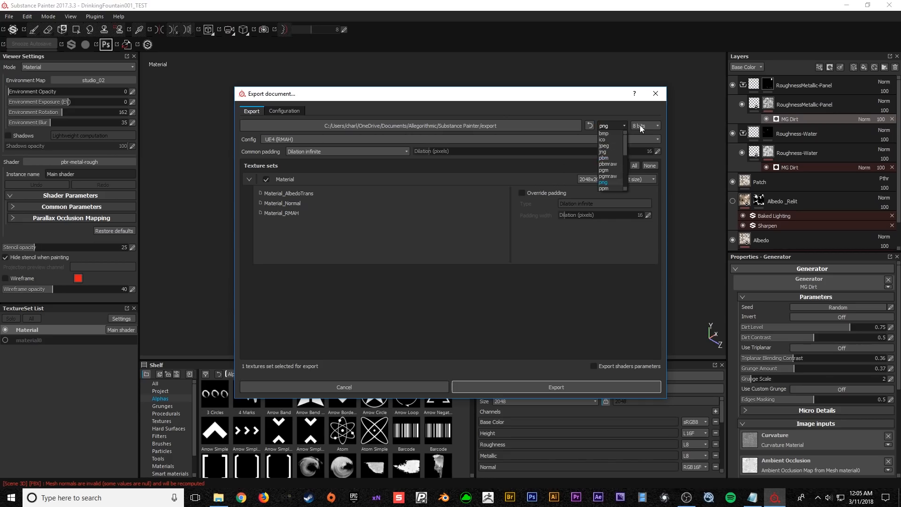
pyautogui.click(645, 125)
pyautogui.click(599, 112)
pyautogui.click(577, 126)
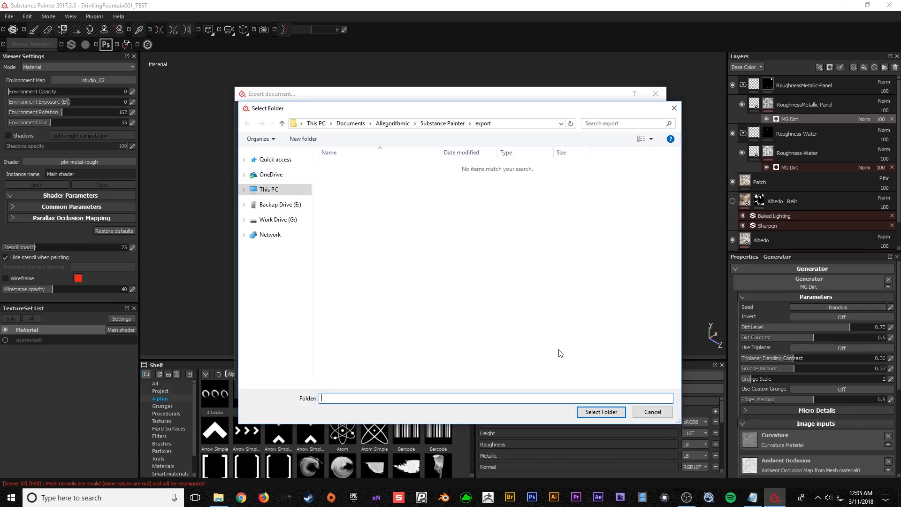
pyautogui.click(653, 413)
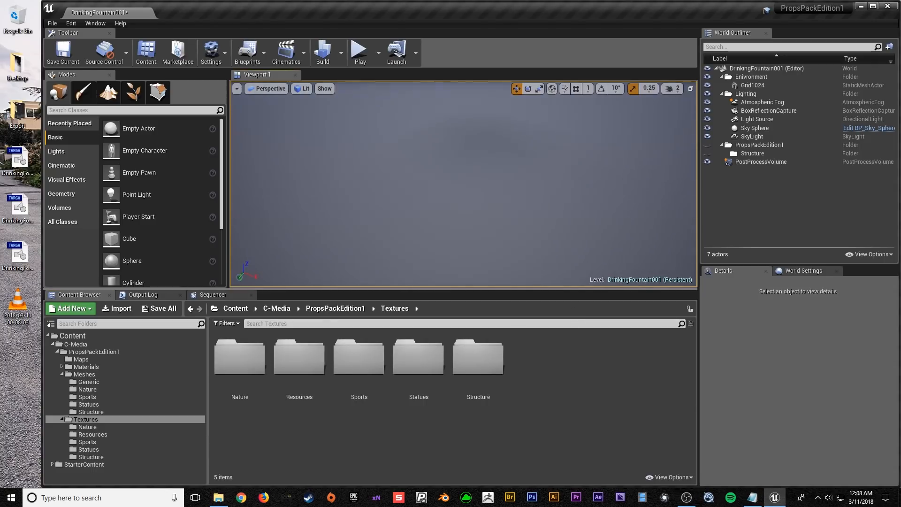
pyautogui.click(237, 89)
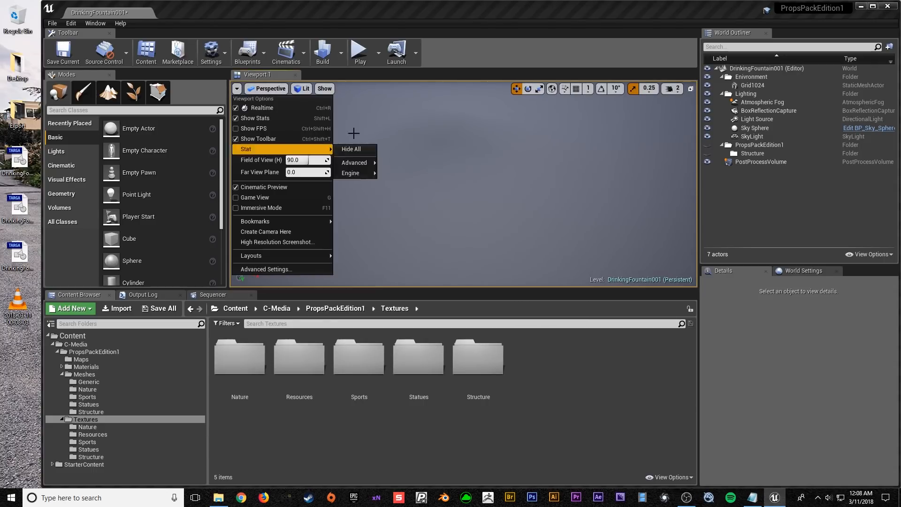
pyautogui.click(507, 205)
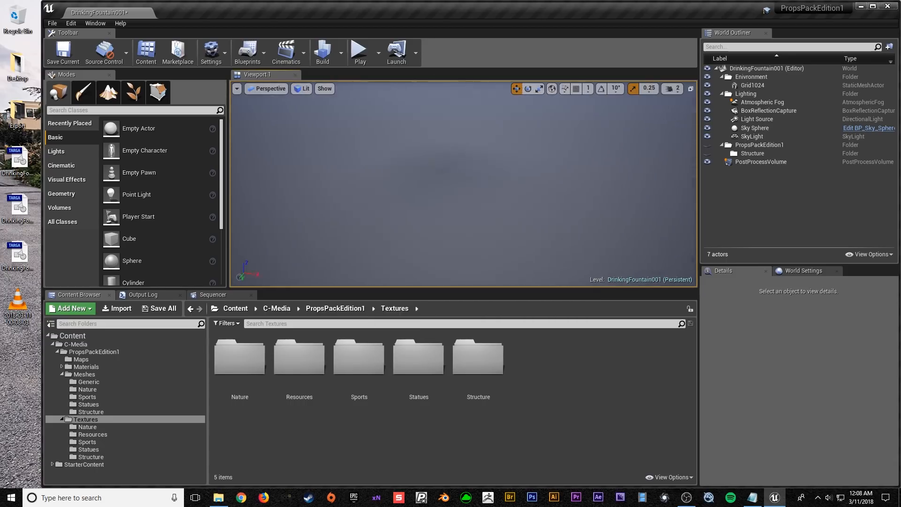
# - Import the DrinkingFountain001 Albedo, Normal and RMAH Targa files from the desktop into the Textures folder
pyautogui.click(19, 383)
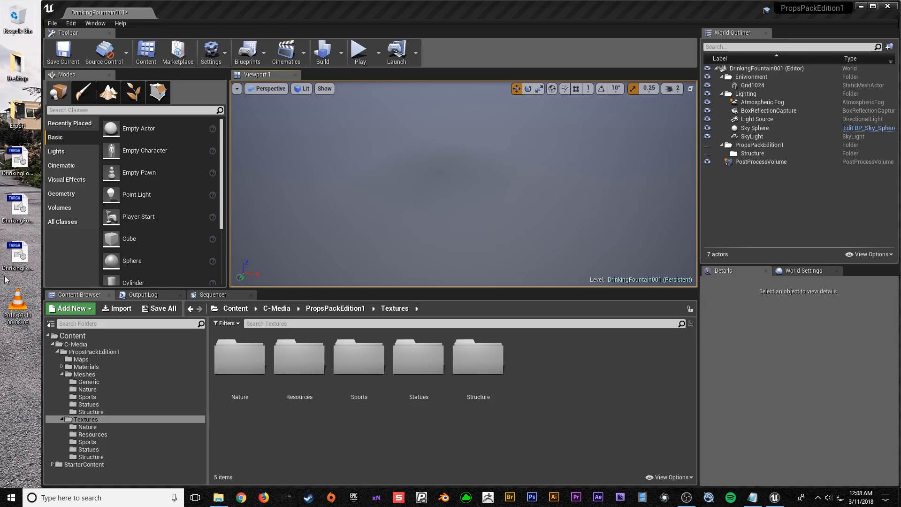
pyautogui.moveTo(6, 280); pyautogui.dragTo(612, 360)
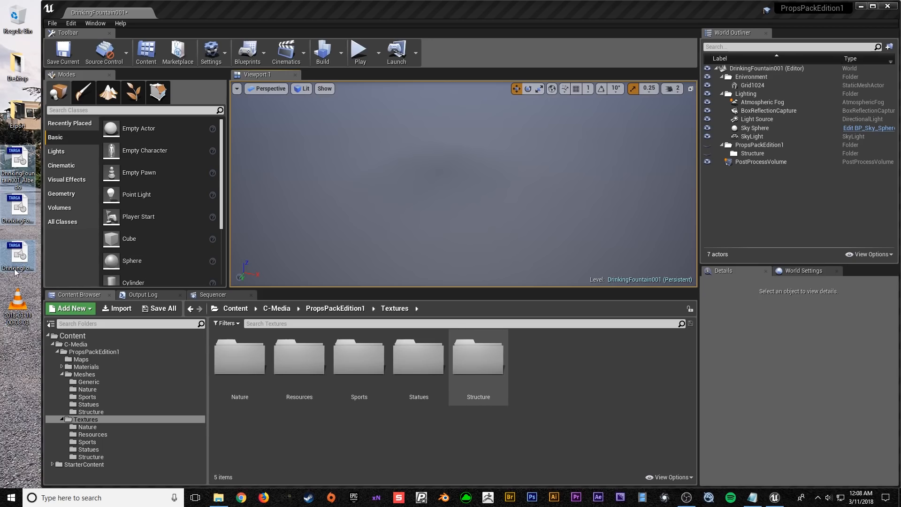
pyautogui.moveTo(36, 274); pyautogui.dragTo(19, 159)
pyautogui.moveTo(595, 377); pyautogui.dragTo(595, 372)
pyautogui.moveTo(618, 369); pyautogui.dragTo(576, 369)
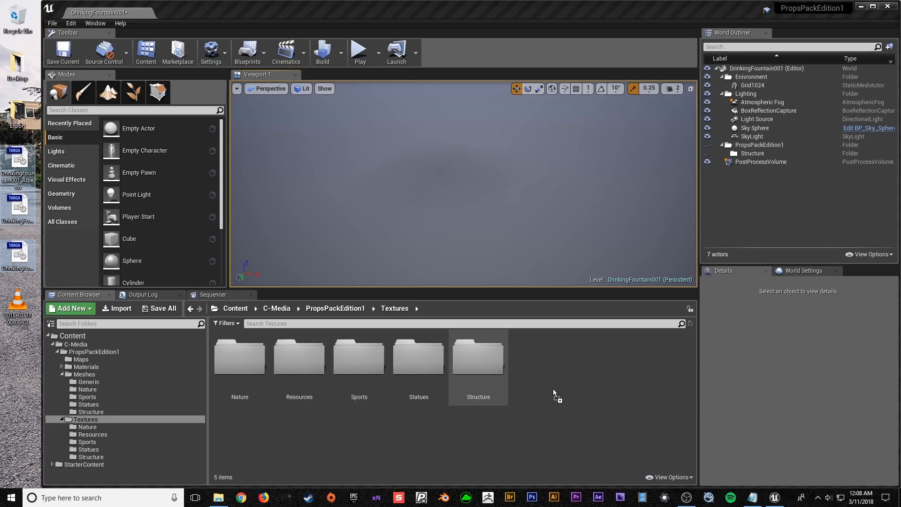
pyautogui.moveTo(551, 360); pyautogui.dragTo(573, 379)
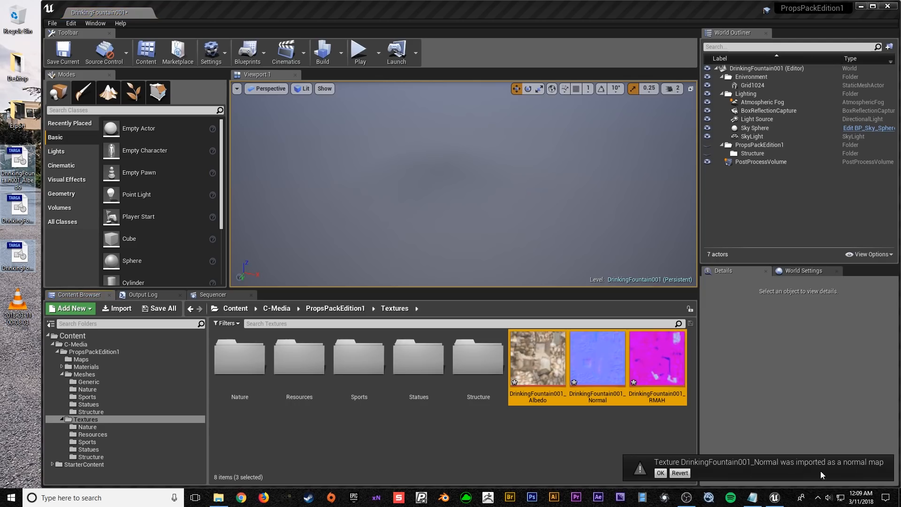
pyautogui.click(573, 426)
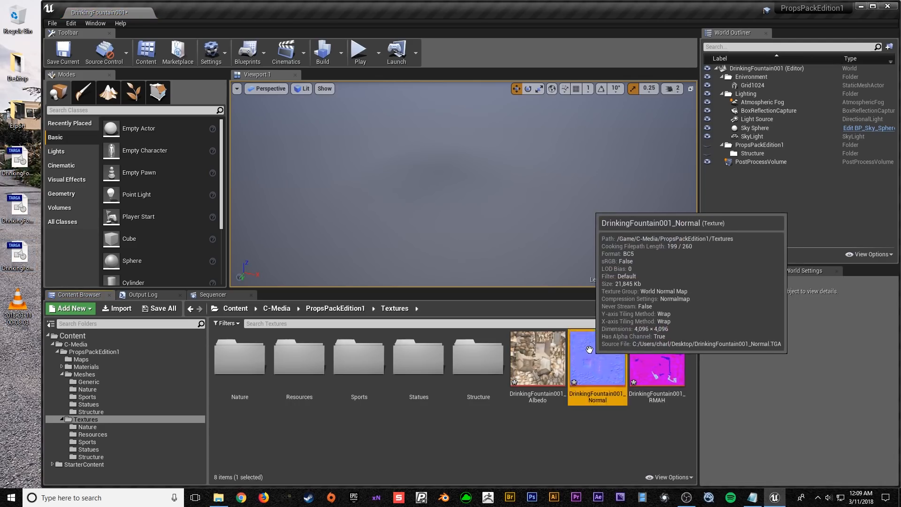
# - Open the DrinkingFountain001_Normal texture, examine its compression options, and close the texture editor
pyautogui.click(602, 357)
pyautogui.doubleClick(598, 360)
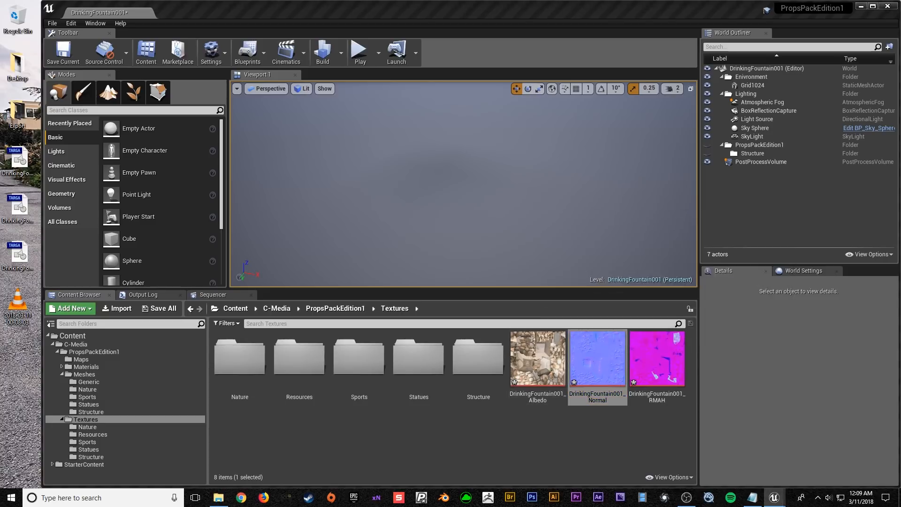
pyautogui.moveTo(724, 111); pyautogui.dragTo(405, 1)
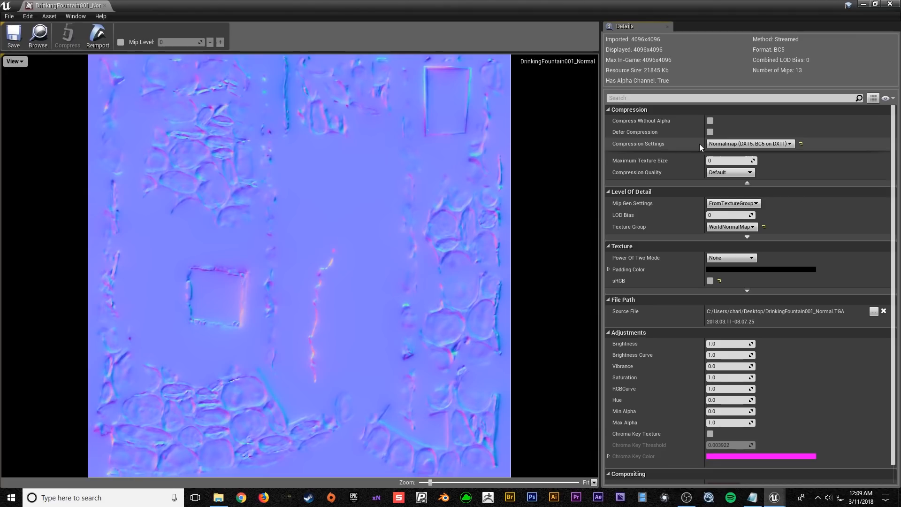
pyautogui.click(786, 145)
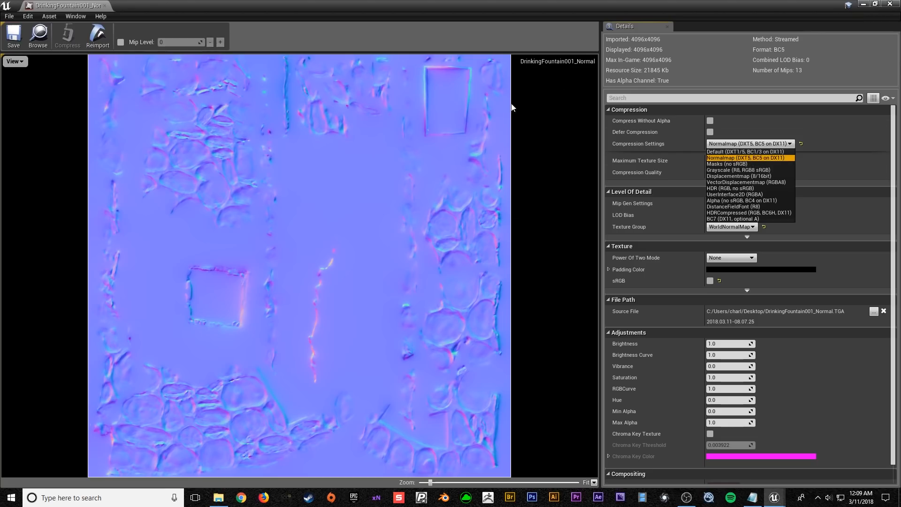
pyautogui.click(889, 4)
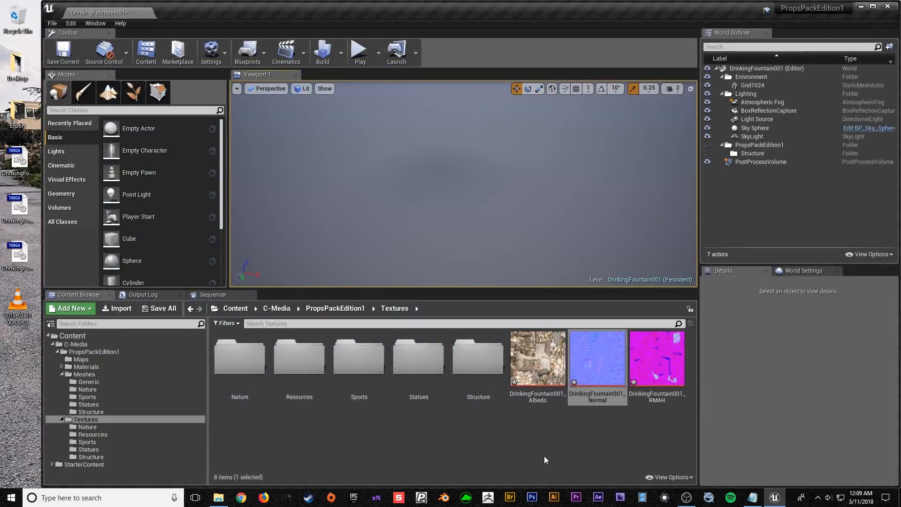
# - Delete the DrinkingFountain001 Albedo, Normal and RMAH textures from the Textures folder
pyautogui.click(544, 455)
pyautogui.click(544, 363)
pyautogui.keyDown('shift'); pyautogui.click(646, 364); pyautogui.keyUp('shift')
pyautogui.press('Delete')
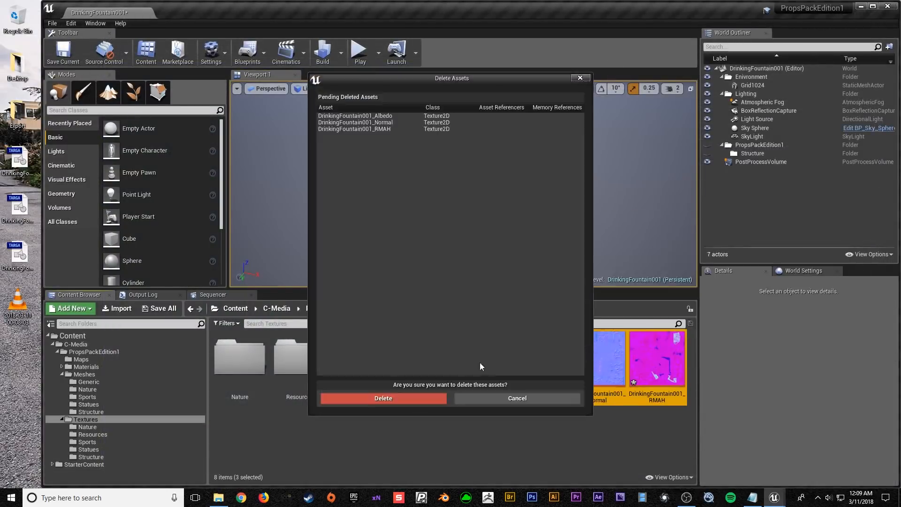
pyautogui.click(411, 401)
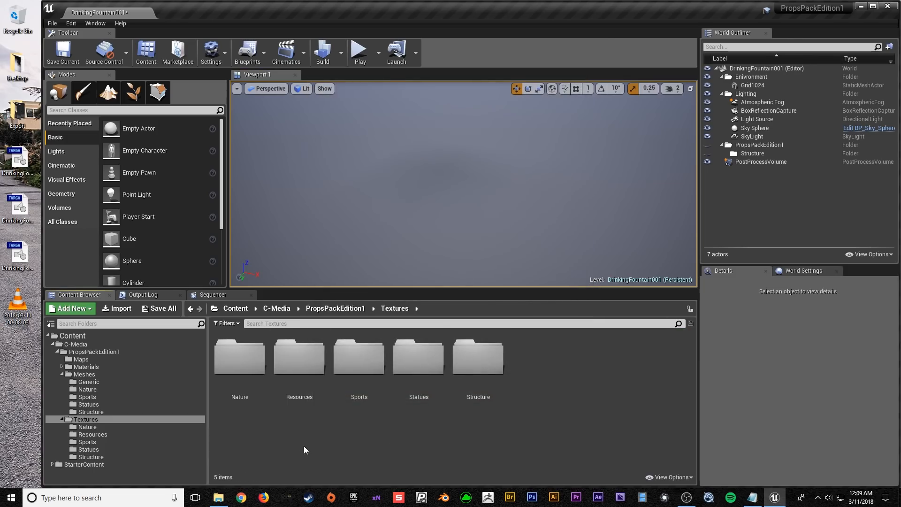
# - Examine the subfolders of Materials, Instances and Meshes in the project's folder tree, and collapse Materials and Meshes
pyautogui.click(62, 366)
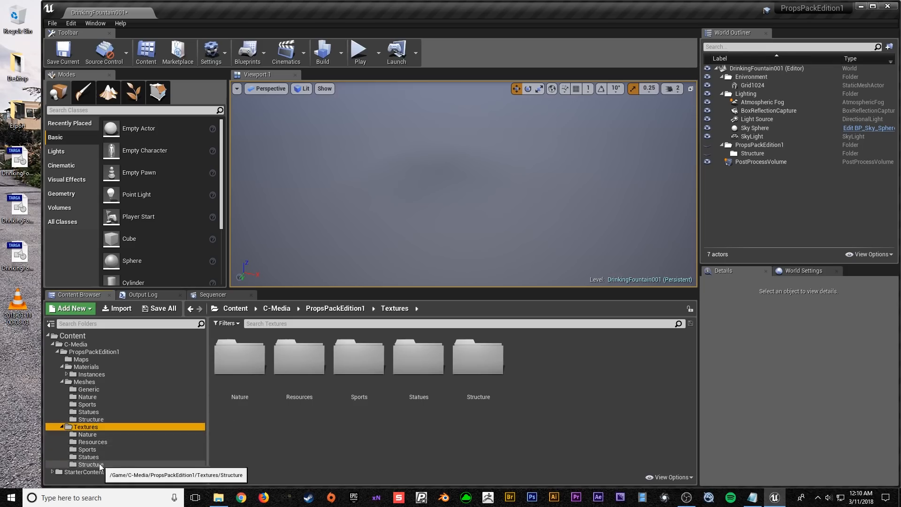
pyautogui.click(66, 374)
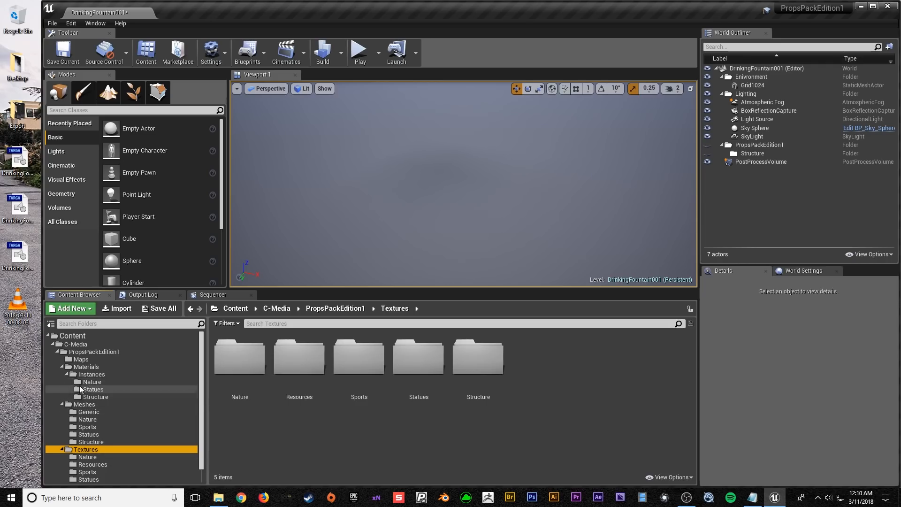
pyautogui.click(61, 405)
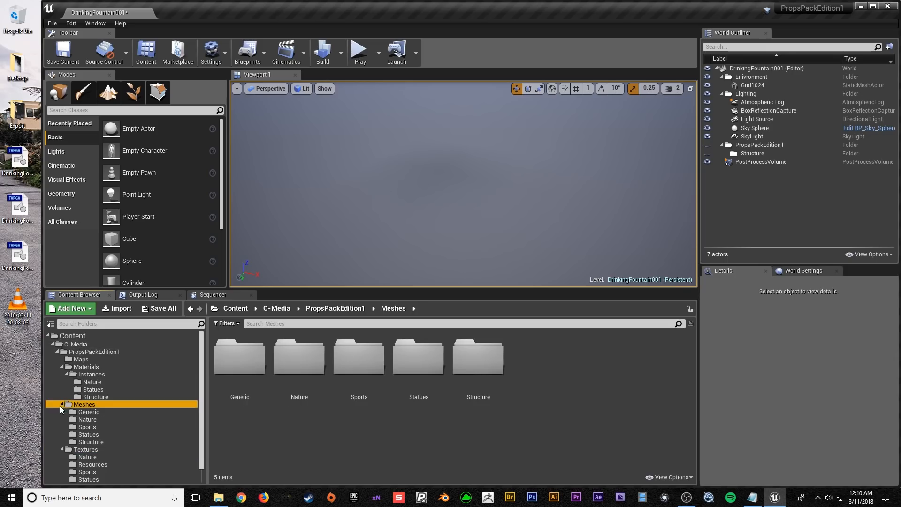
pyautogui.click(61, 366)
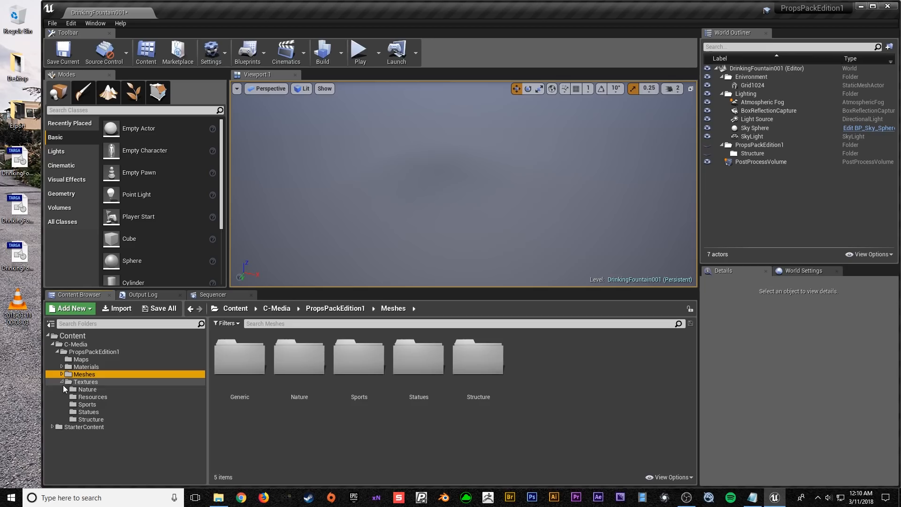
pyautogui.click(61, 374)
# - Examine the fountain textures in the Textures/Structure folder and the fountain mesh in the Meshes/Structure folder
pyautogui.click(109, 420)
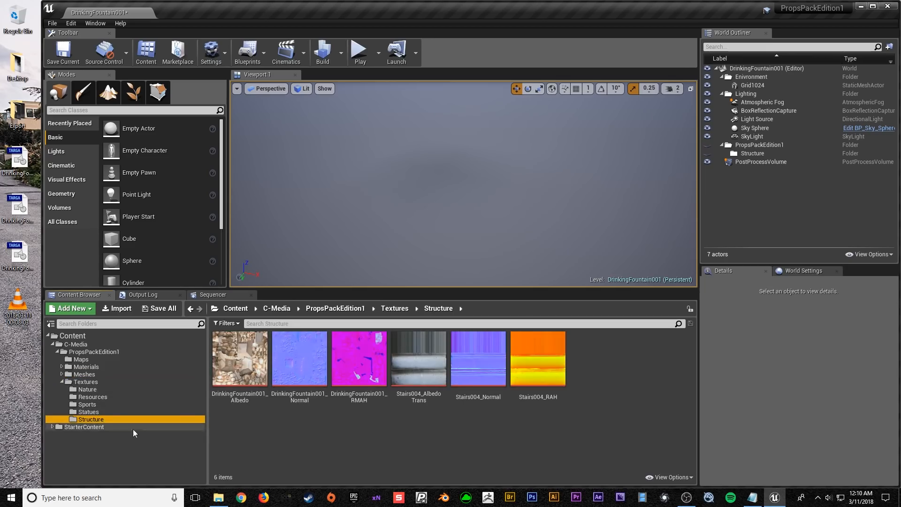
pyautogui.click(341, 457)
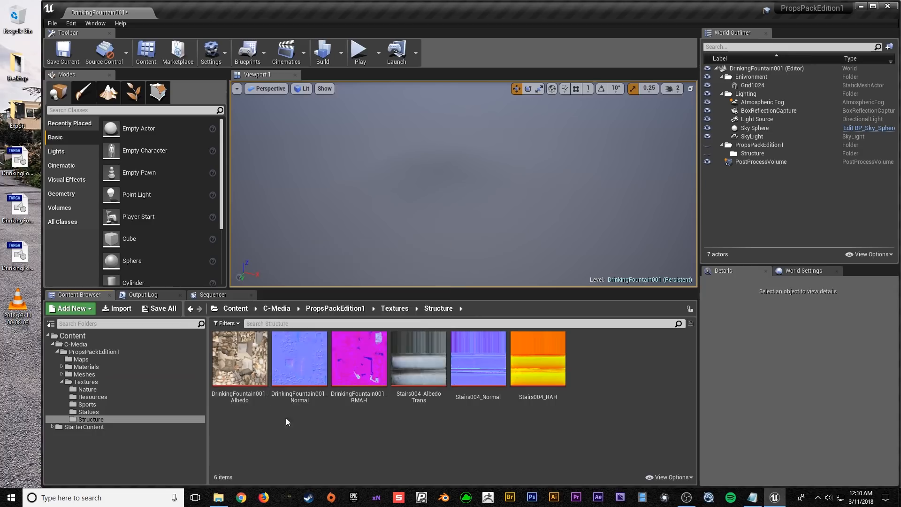
pyautogui.moveTo(362, 353)
pyautogui.click(62, 373)
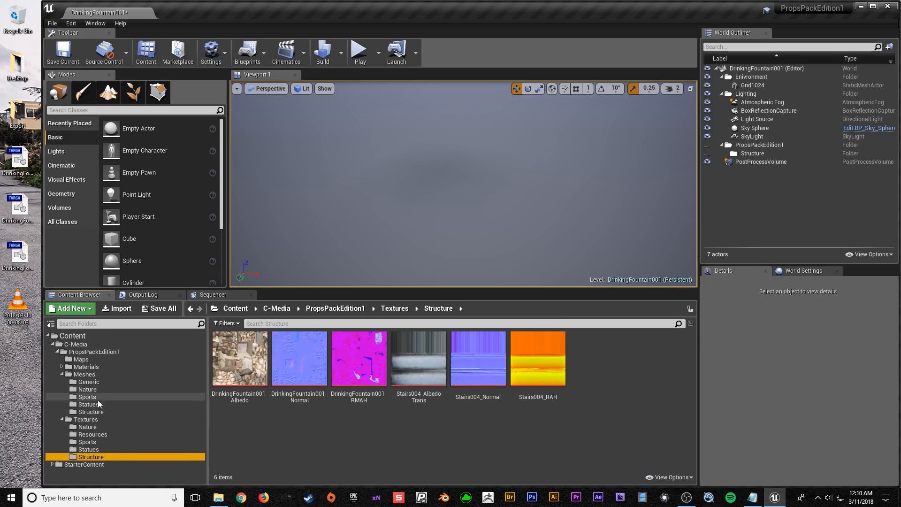
pyautogui.click(93, 412)
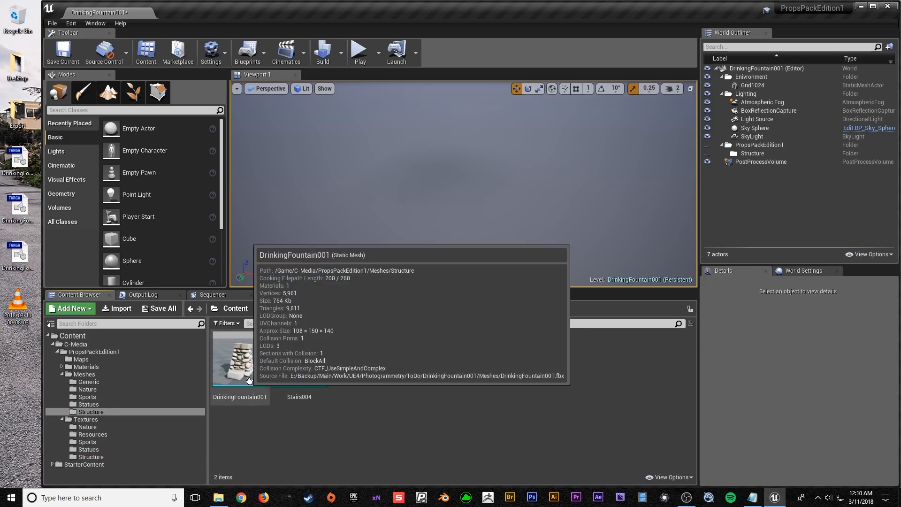
# - Start importing the DrinkingFountain001 mesh from the ToDo\DrinkingFountain001\Meshes disk folder into the project's Meshes folder
pyautogui.click(110, 373)
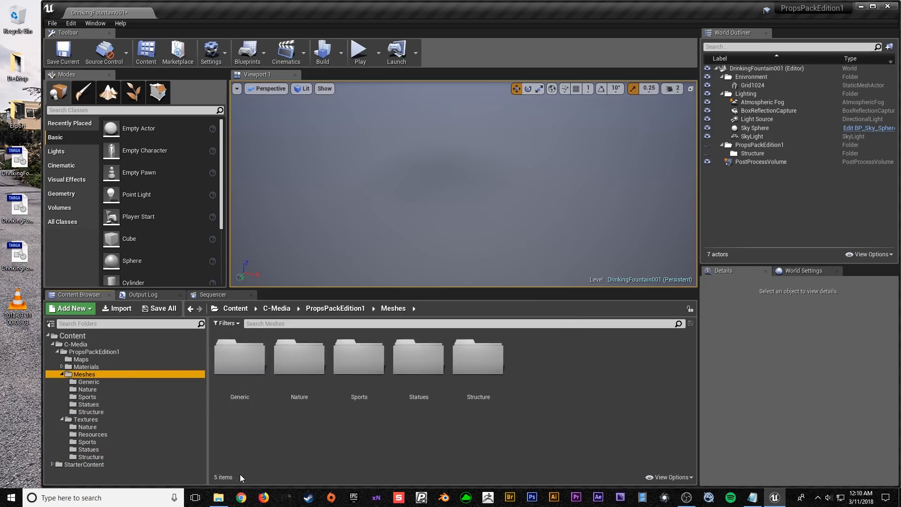
pyautogui.click(221, 498)
pyautogui.click(418, 422)
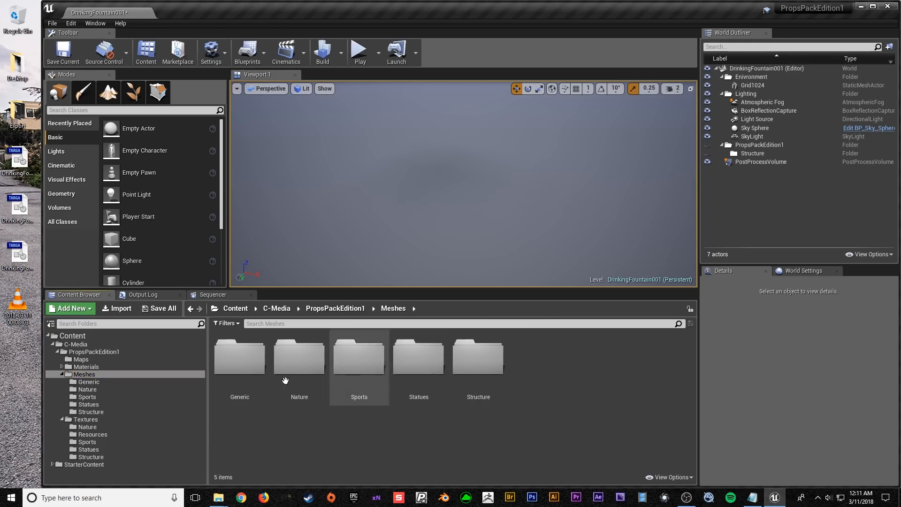
pyautogui.click(116, 308)
pyautogui.click(308, 25)
pyautogui.write('E:\\Main\\Work\\UE4\\Photogrammetry\\ToDo\\DrinkingFountain001\\Meshes')
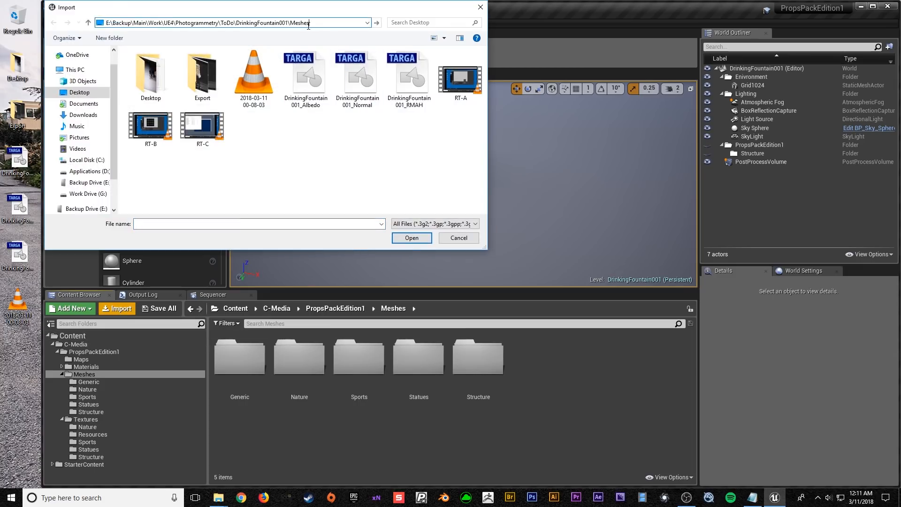
pyautogui.press('Return')
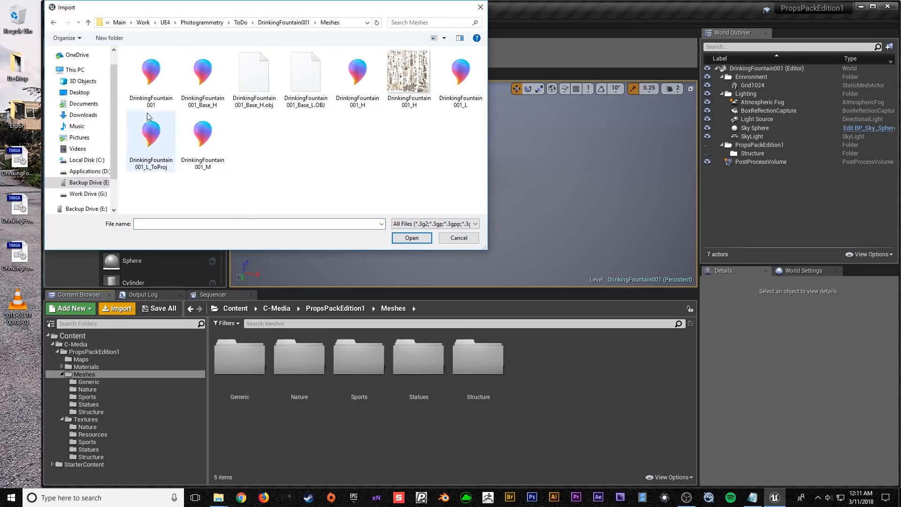
pyautogui.doubleClick(151, 75)
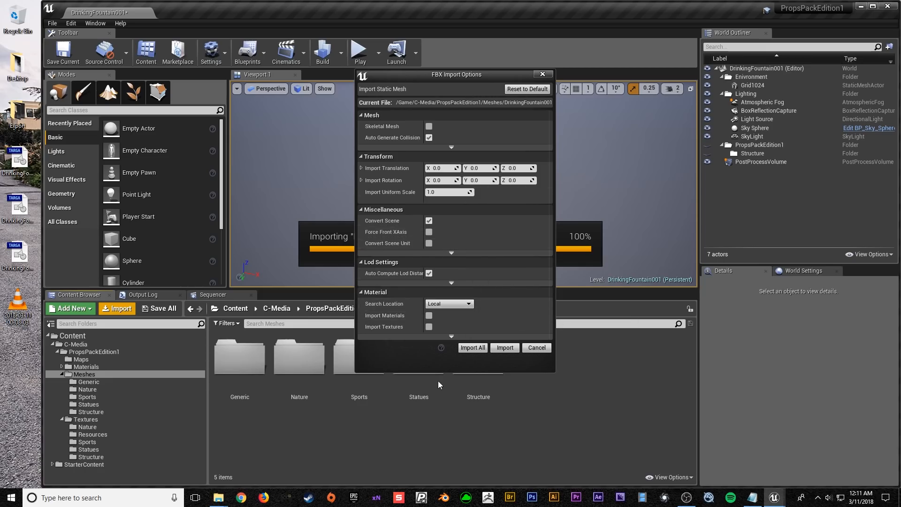
# - Examine the advanced mesh options in the FBX import settings, and close them without importing
pyautogui.moveTo(468, 77)
pyautogui.mouseDown()
pyautogui.moveTo(442, 74)
pyautogui.moveTo(461, 76)
pyautogui.mouseUp()
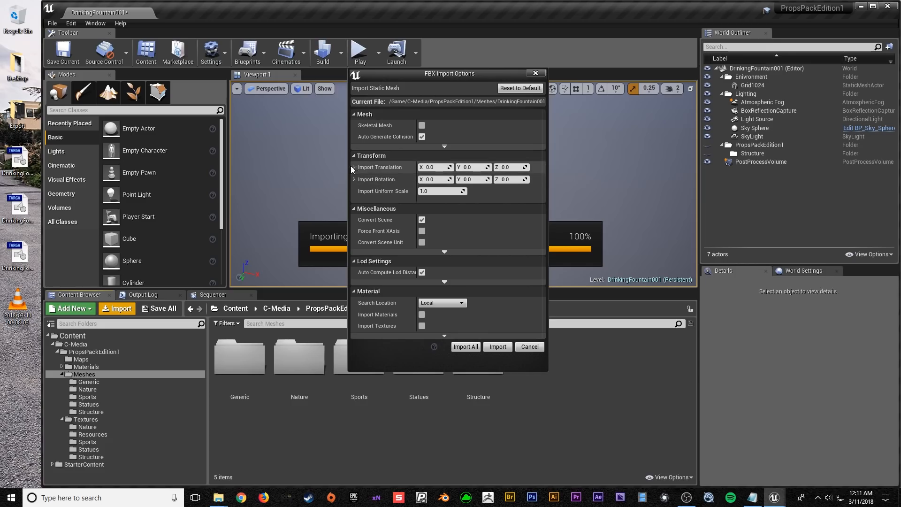
pyautogui.click(444, 146)
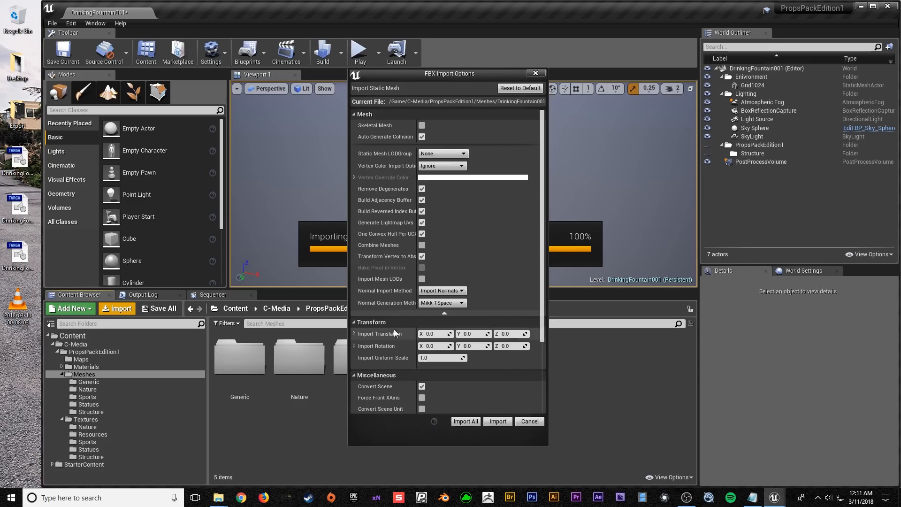
pyautogui.click(421, 245)
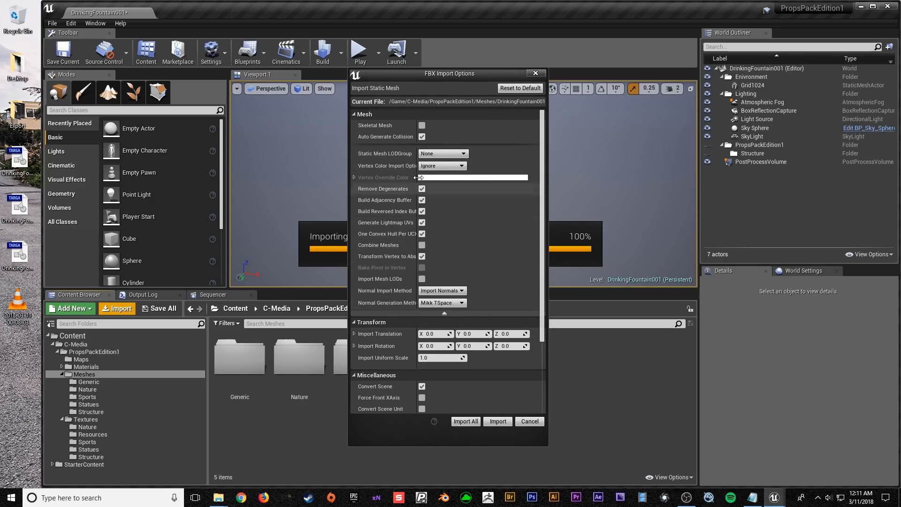
pyautogui.moveTo(417, 136); pyautogui.dragTo(451, 135)
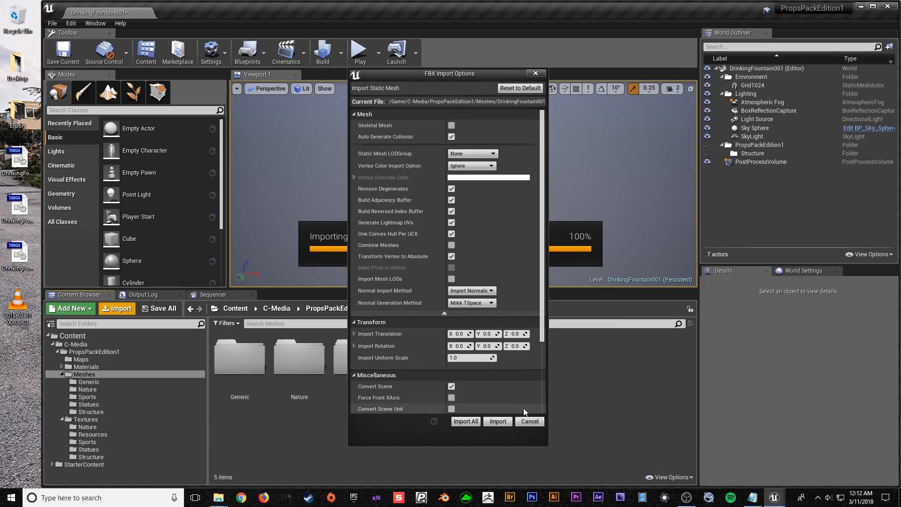
pyautogui.click(537, 74)
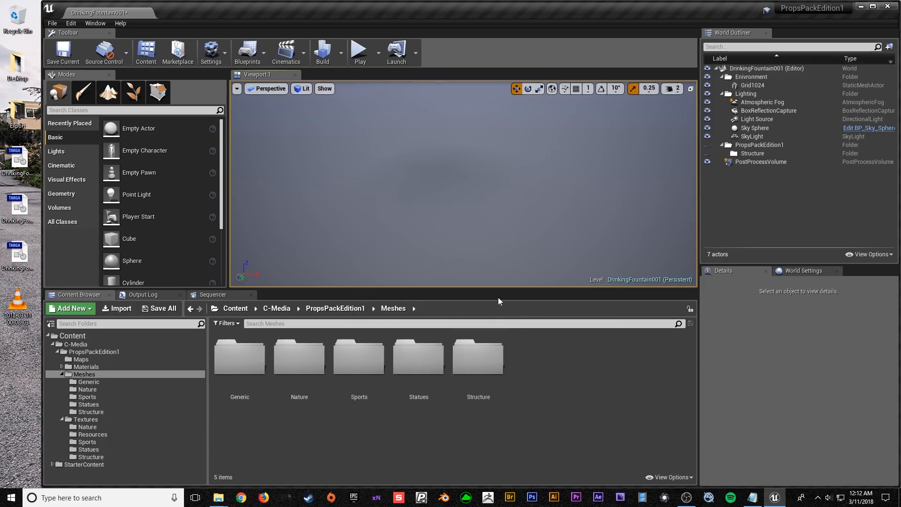
# - Open the DrinkingFountain001 mesh from the Meshes/Structure folder and examine the textured fountain up close
pyautogui.doubleClick(467, 371)
pyautogui.click(252, 363)
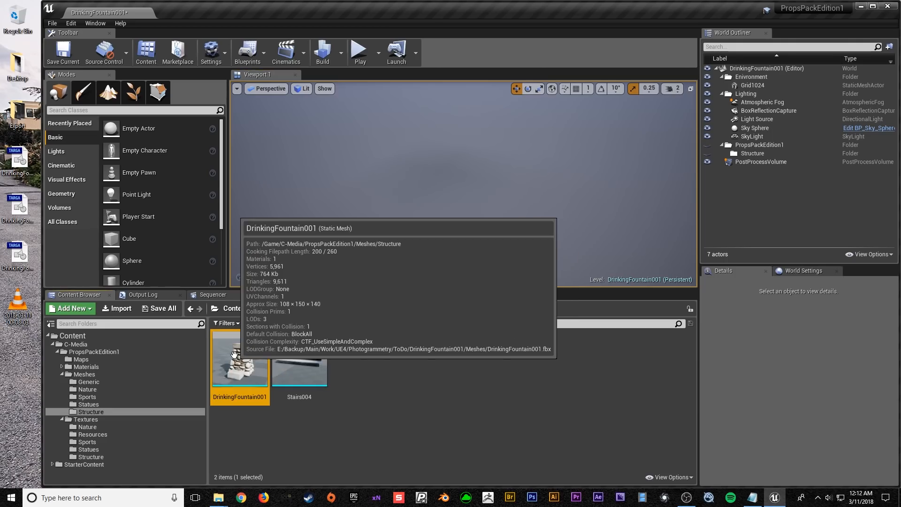
pyautogui.doubleClick(234, 354)
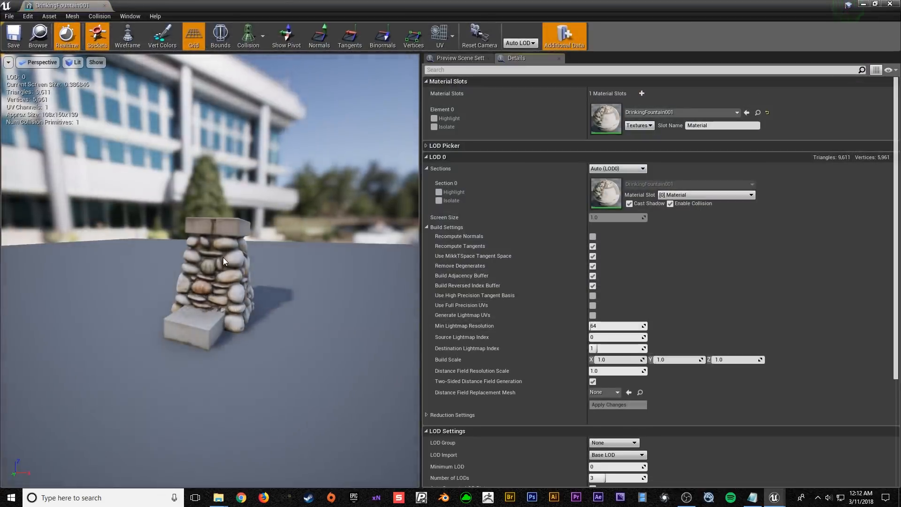
pyautogui.moveTo(276, 252); pyautogui.dragTo(262, 265, button='right')
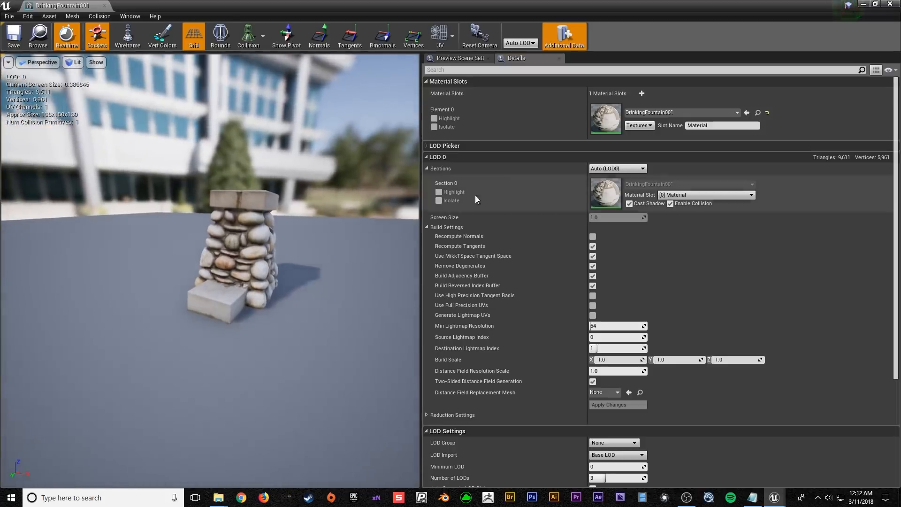
pyautogui.press('w')
pyautogui.moveTo(329, 226); pyautogui.dragTo(310, 247, button='right')
pyautogui.press('s')
pyautogui.press('w')
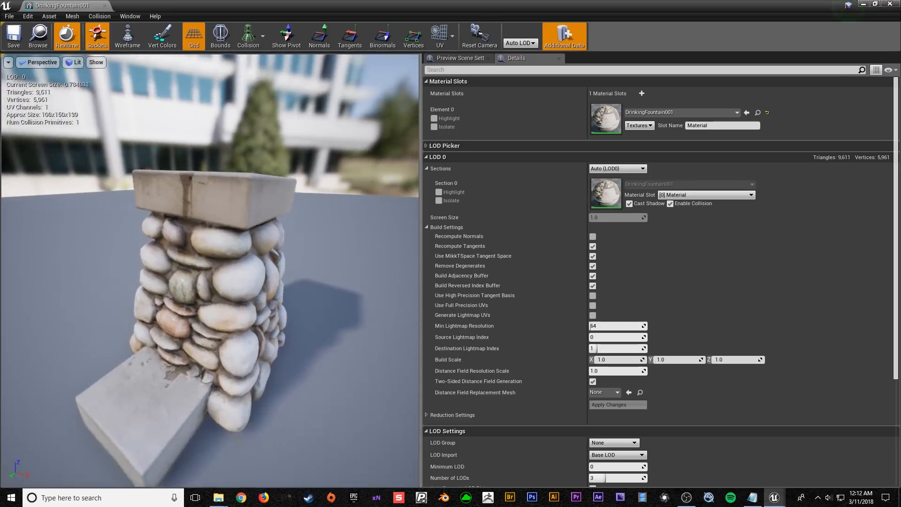
pyautogui.moveTo(299, 195); pyautogui.dragTo(348, 192, button='right')
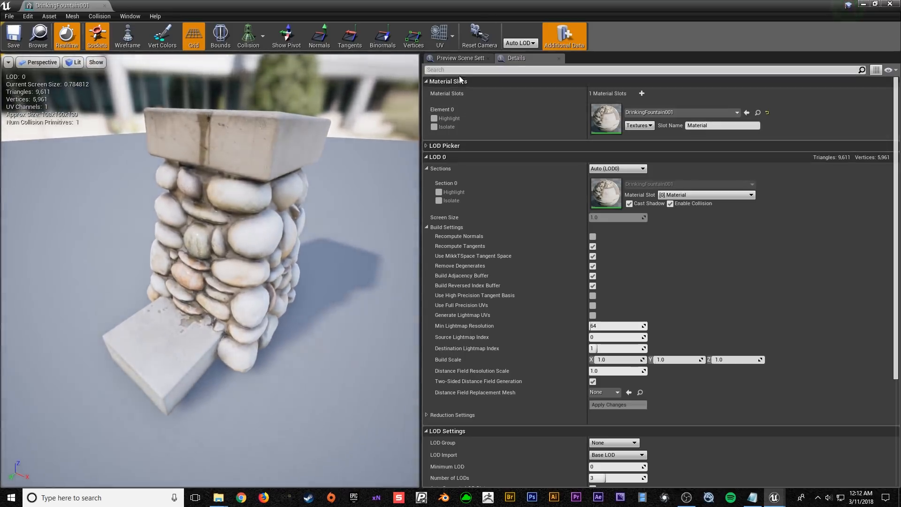
# - Collapse the material slots, show the fountain's Base LOD as wireframe, and examine its geometry and triangle statistics
pyautogui.click(461, 82)
pyautogui.click(521, 43)
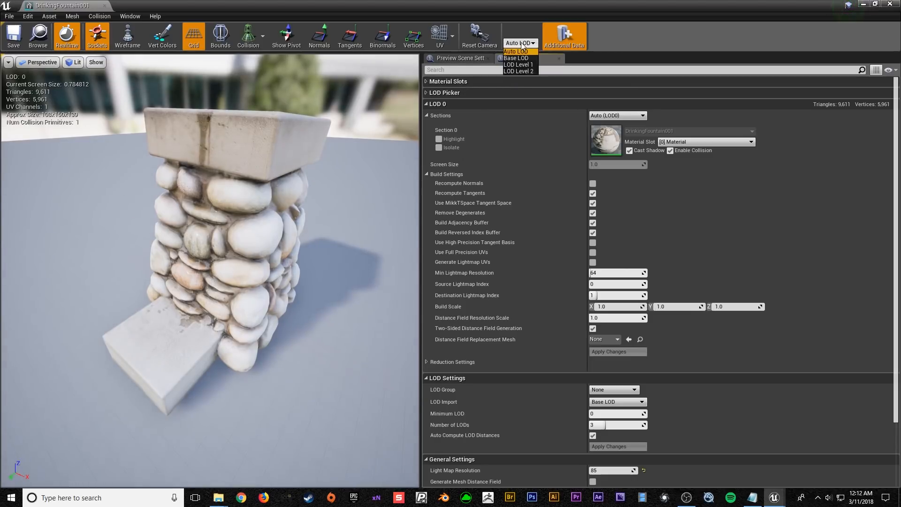
pyautogui.click(528, 59)
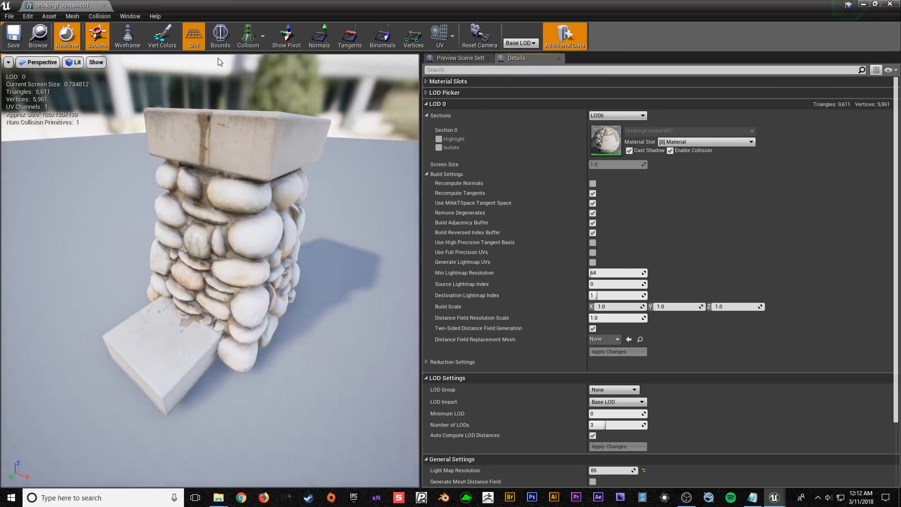
pyautogui.click(128, 38)
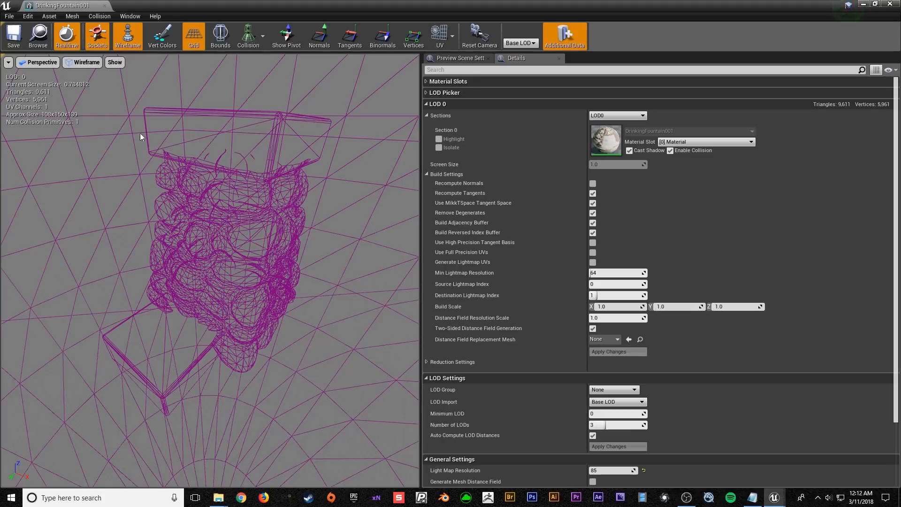
pyautogui.moveTo(47, 101); pyautogui.dragTo(50, 85, button='right')
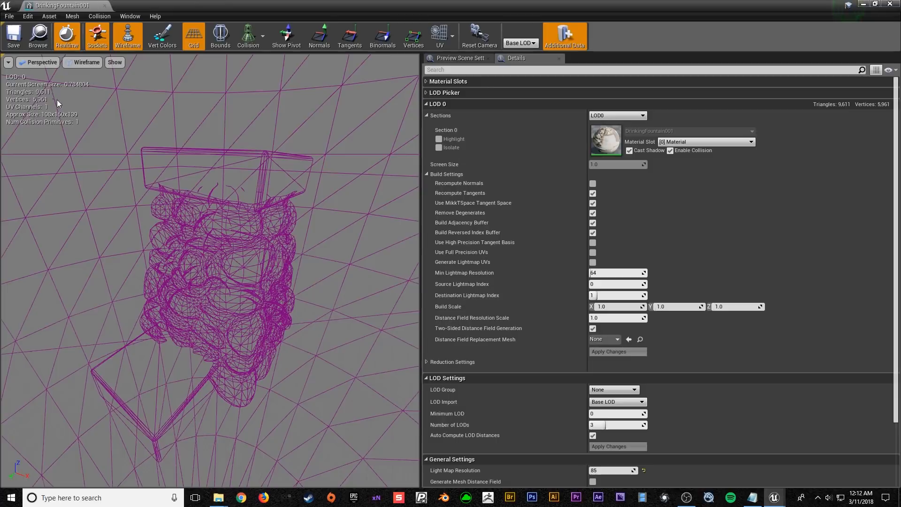
pyautogui.moveTo(86, 143); pyautogui.dragTo(49, 91, button='right')
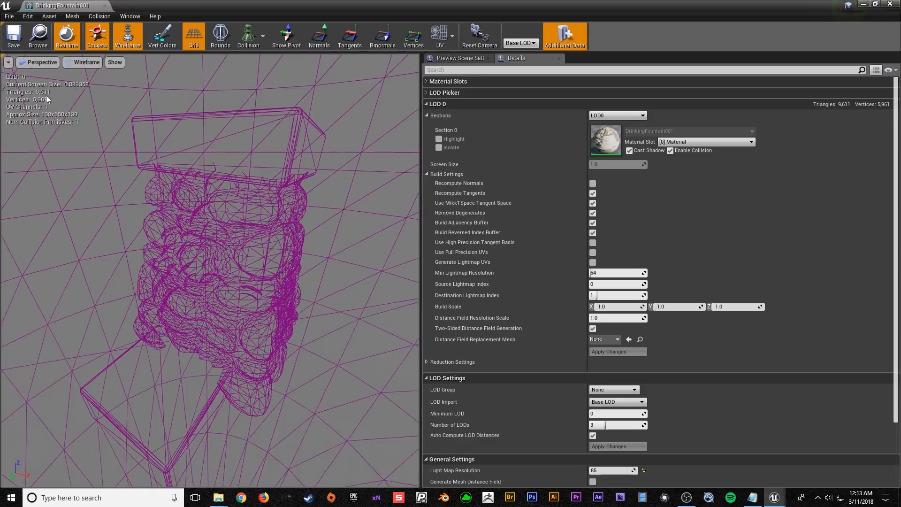
pyautogui.moveTo(113, 177); pyautogui.dragTo(59, 177, button='right')
pyautogui.moveTo(109, 140)
pyautogui.mouseDown(button='right')
pyautogui.moveTo(89, 139)
pyautogui.moveTo(109, 140)
pyautogui.mouseUp(button='right')
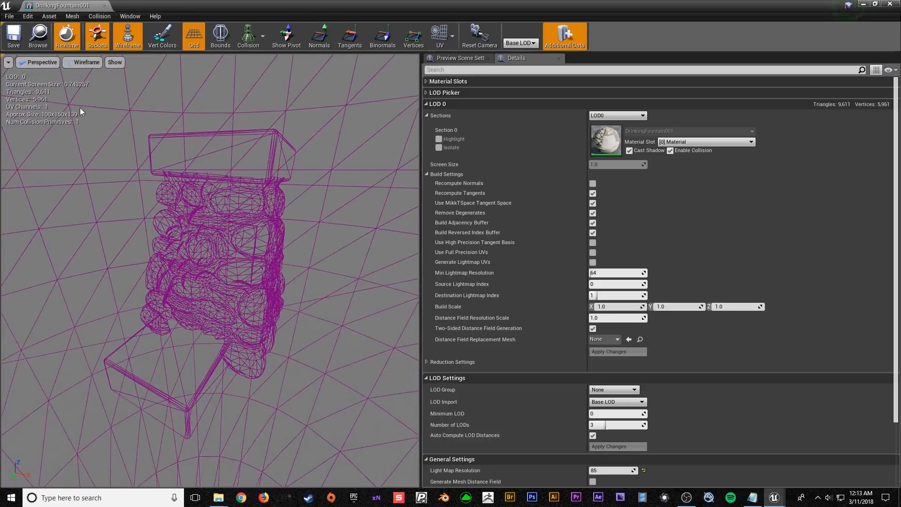
# - Compare the fountain's wireframe at LOD Level 1 and LOD Level 2, and return to the Base LOD
pyautogui.click(522, 43)
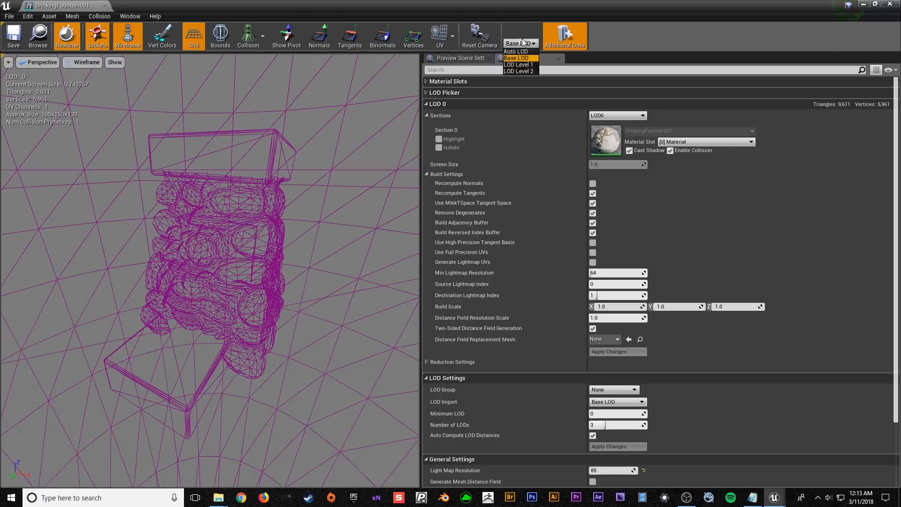
pyautogui.click(518, 65)
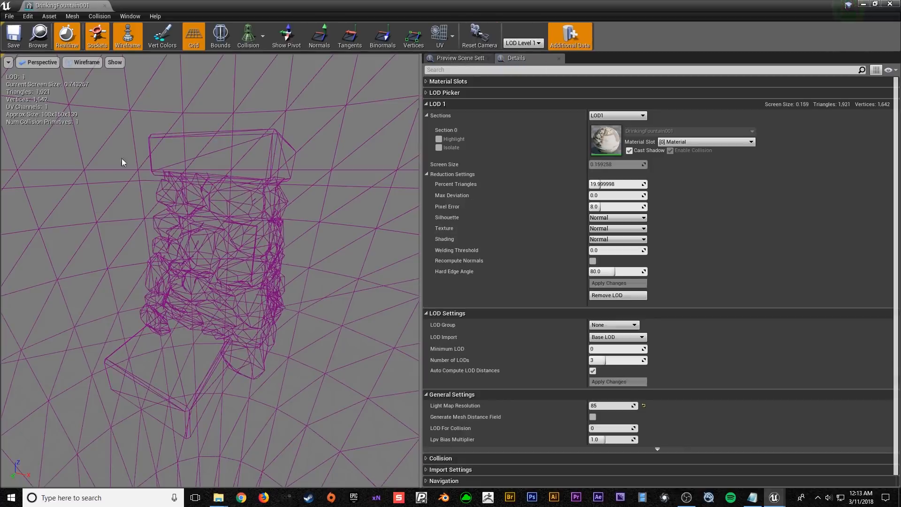
pyautogui.moveTo(60, 107); pyautogui.dragTo(71, 108, button='right')
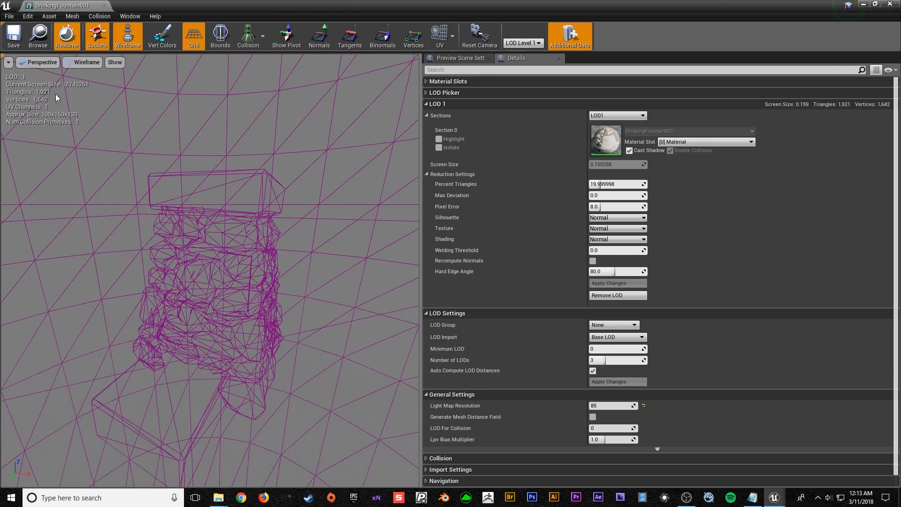
pyautogui.click(533, 44)
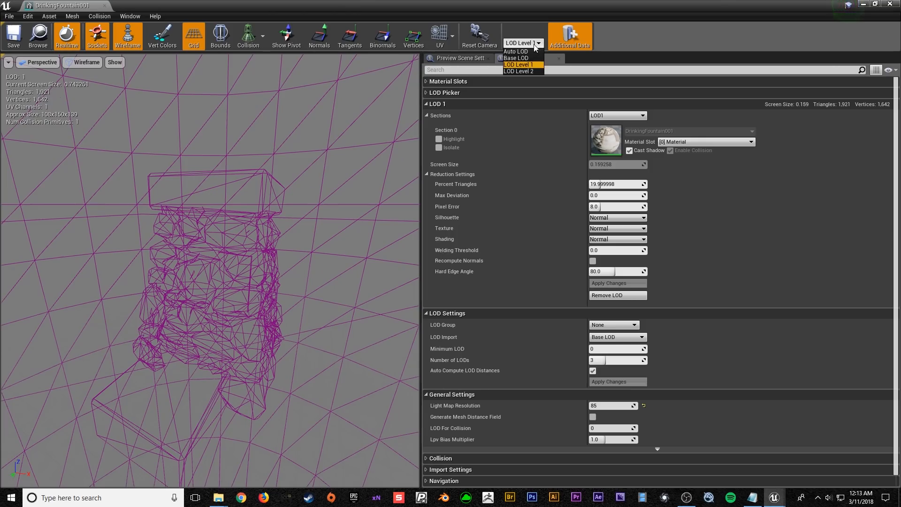
pyautogui.click(529, 70)
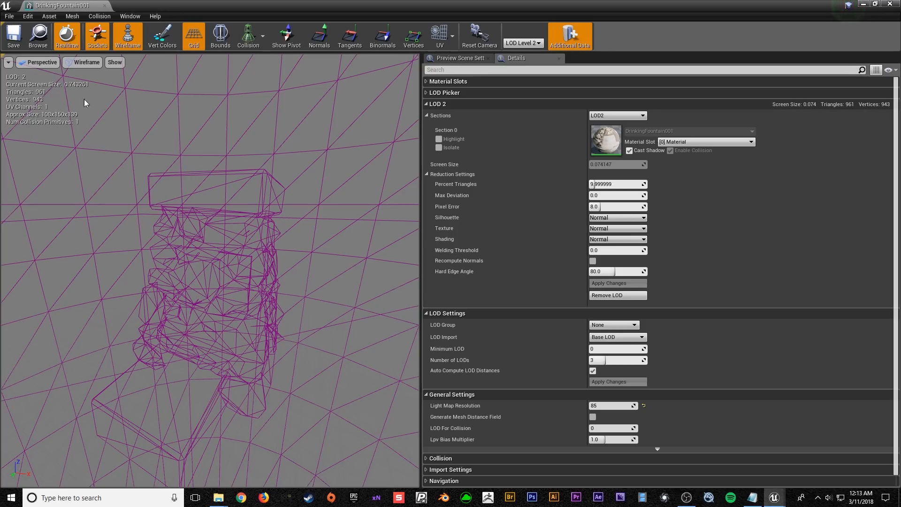
pyautogui.click(537, 44)
pyautogui.click(516, 58)
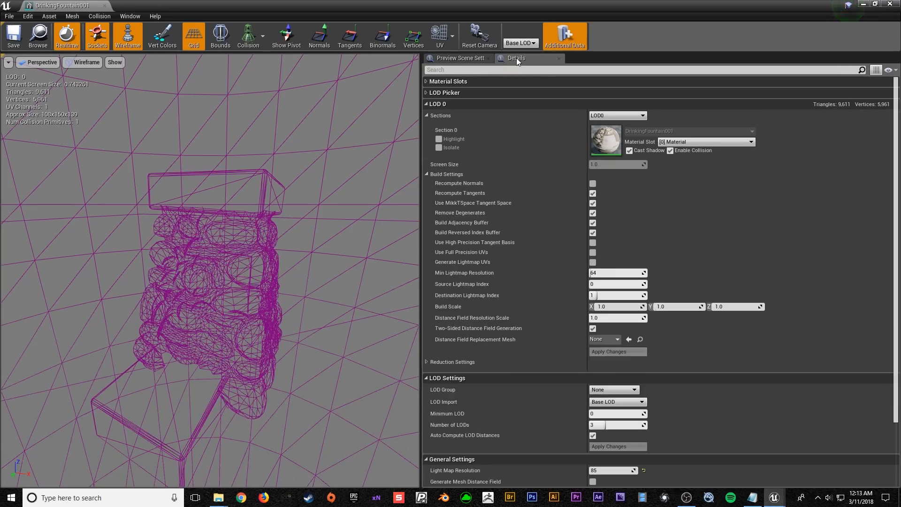
# - Collapse the LOD 0 details, try 4 as the Number of LODs in the LOD settings, and set it back to 3
pyautogui.click(444, 104)
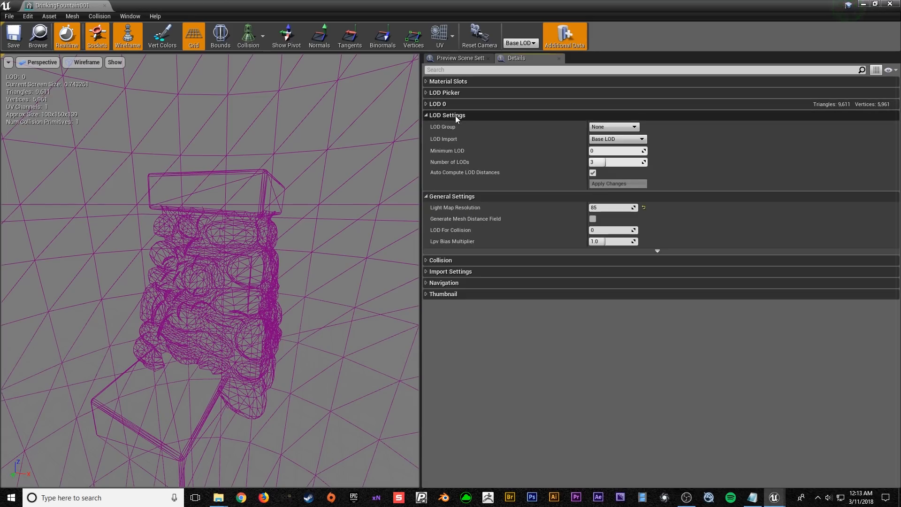
pyautogui.click(452, 115)
pyautogui.click(444, 105)
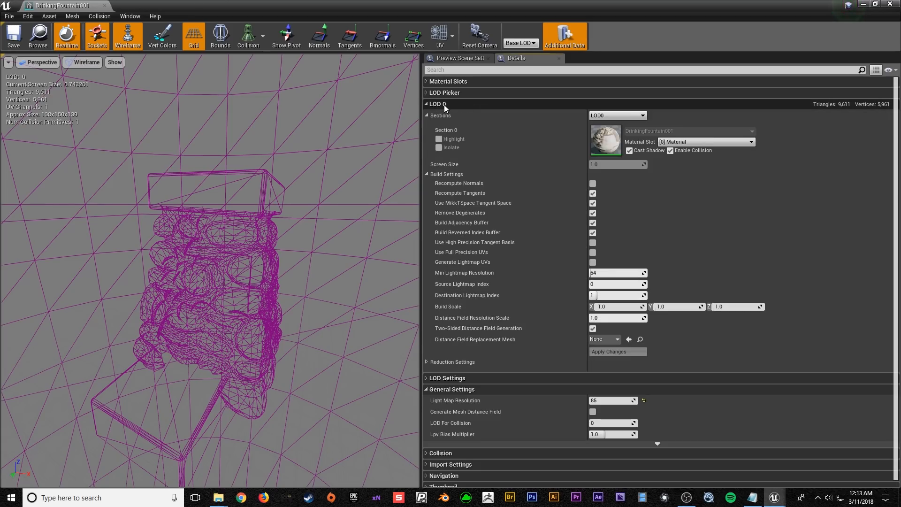
pyautogui.click(444, 104)
pyautogui.click(443, 116)
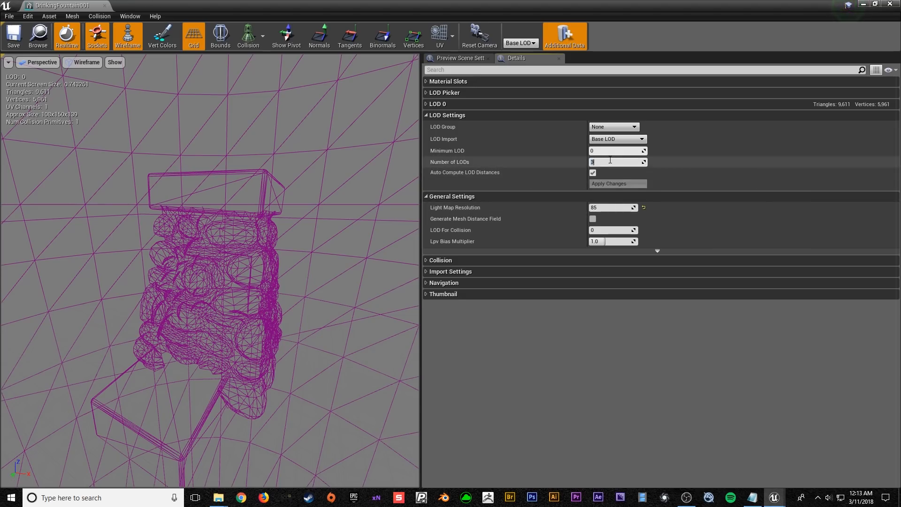
pyautogui.write('4')
pyautogui.press('Return')
pyautogui.write('3')
pyautogui.press('Return')
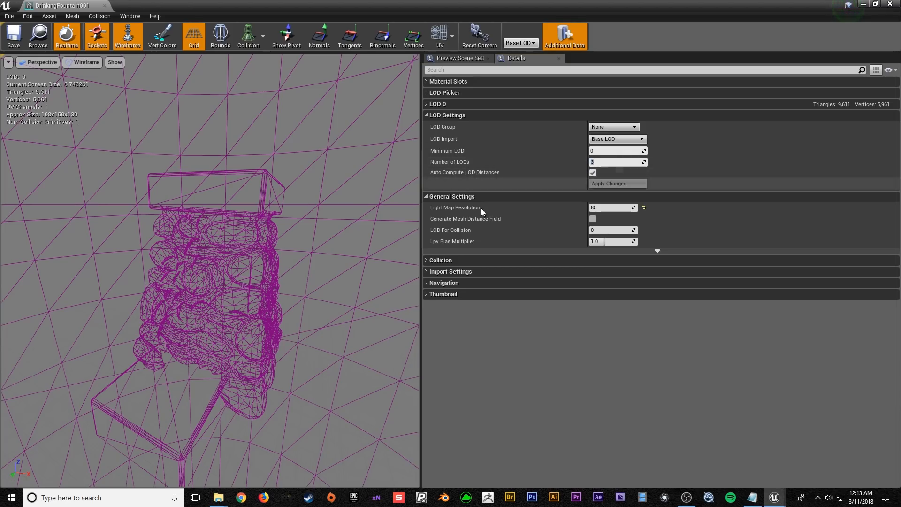
# - Collapse the LOD settings and switch the mesh preview to LOD Level 1 to examine its reduction settings
pyautogui.click(458, 116)
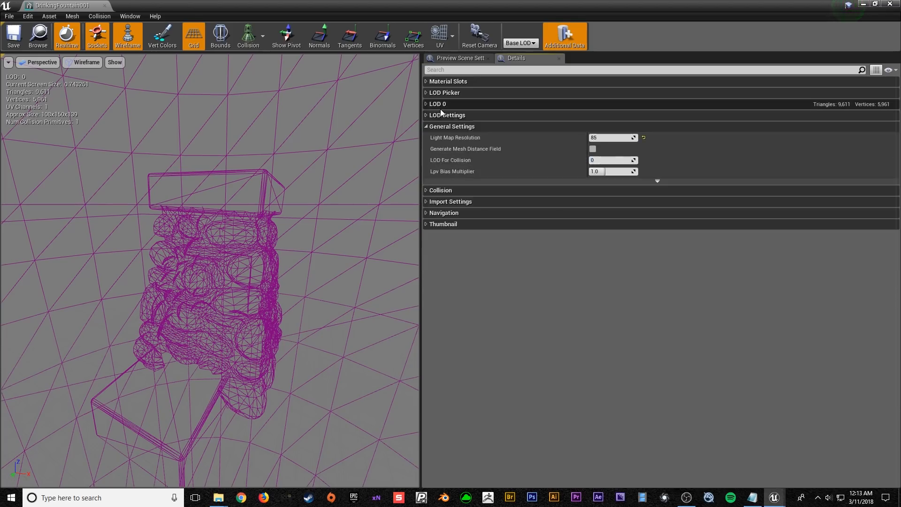
pyautogui.click(438, 106)
pyautogui.click(438, 106)
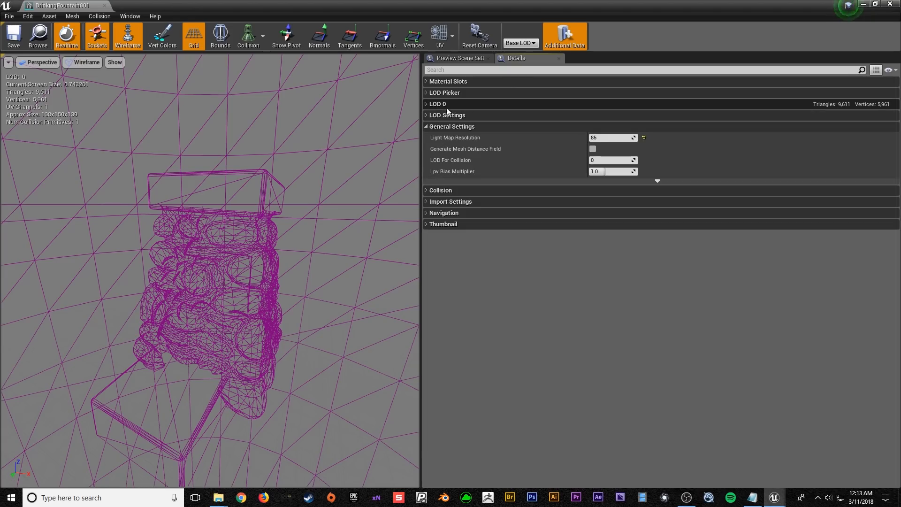
pyautogui.click(533, 44)
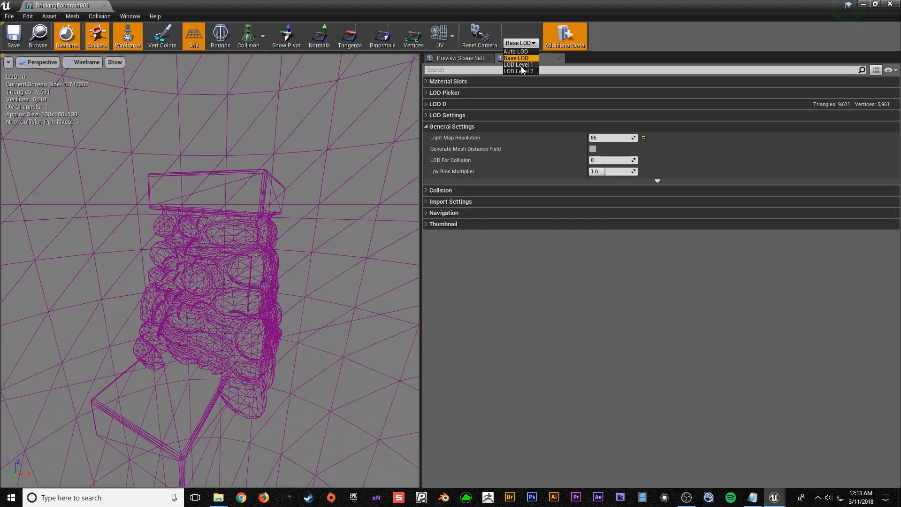
pyautogui.click(521, 65)
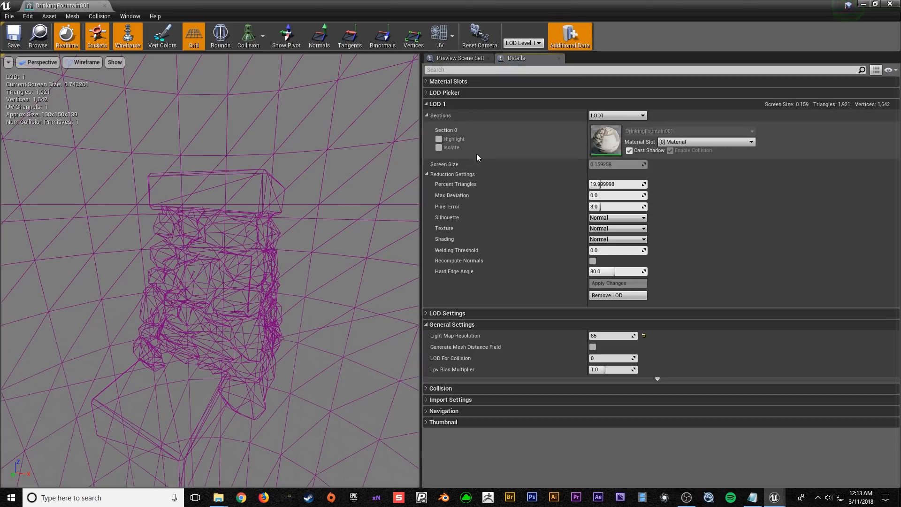
# - Switch the fountain's preview between LOD 2, LOD 0 and LOD 1 and compare their section, build and reduction settings
pyautogui.click(535, 43)
pyautogui.click(524, 72)
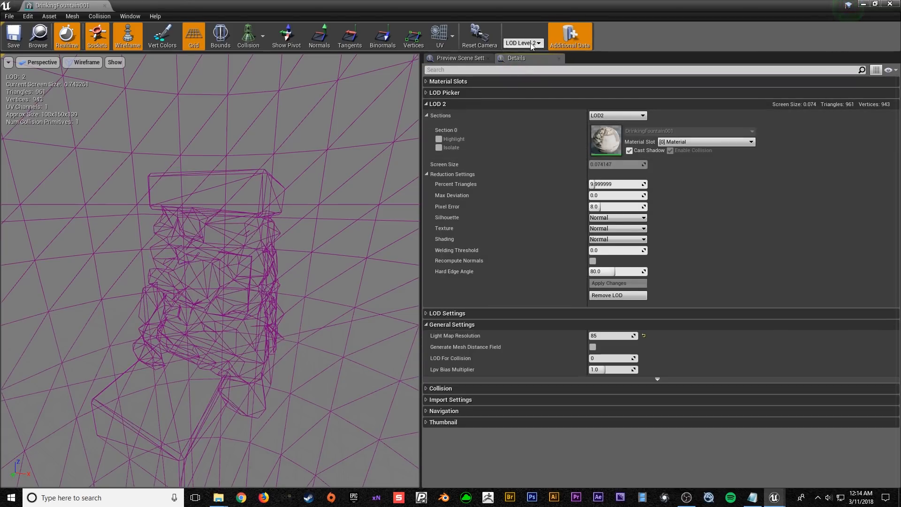
pyautogui.click(618, 115)
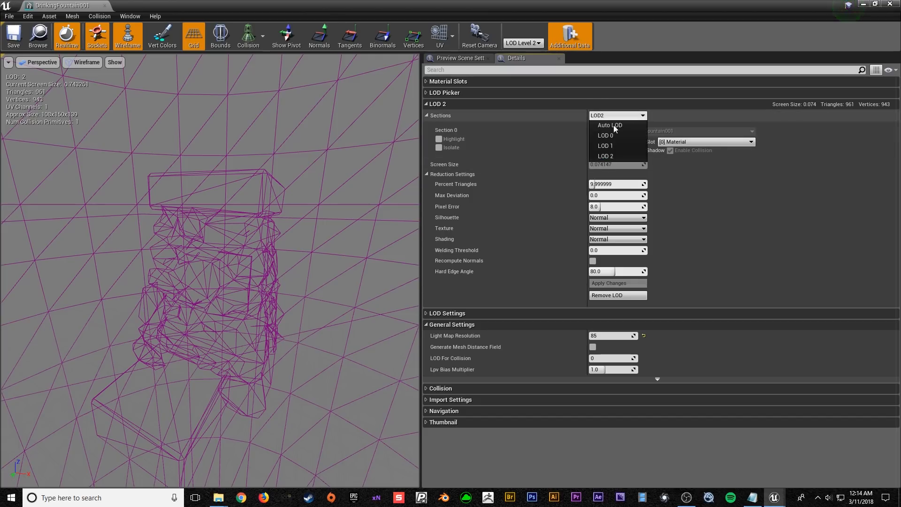
pyautogui.click(622, 136)
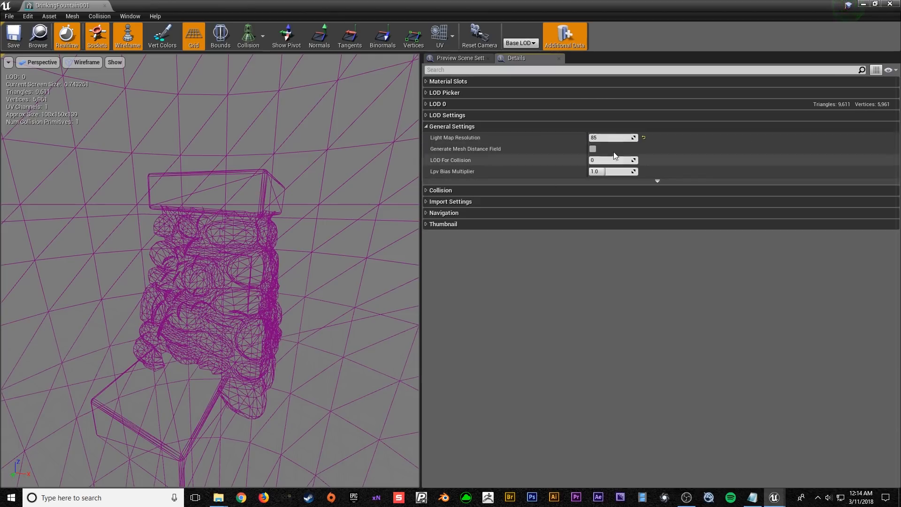
pyautogui.click(519, 104)
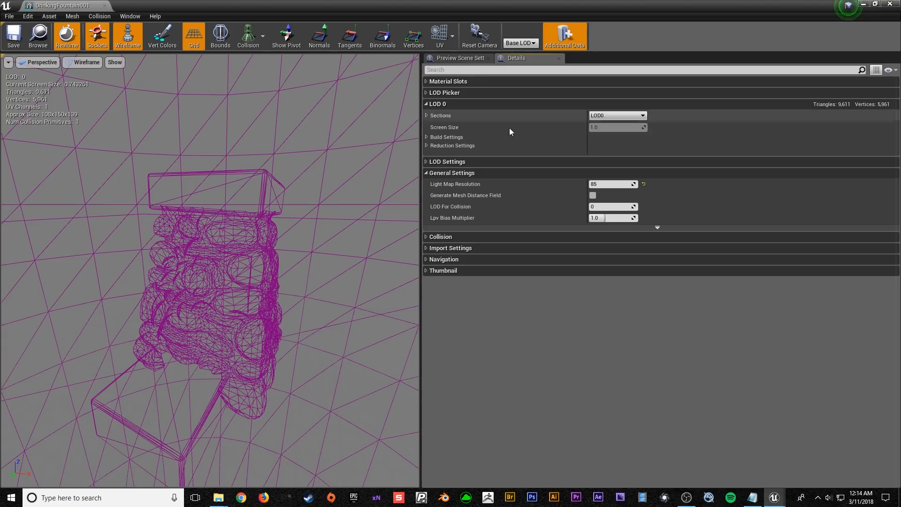
pyautogui.click(618, 115)
pyautogui.click(615, 146)
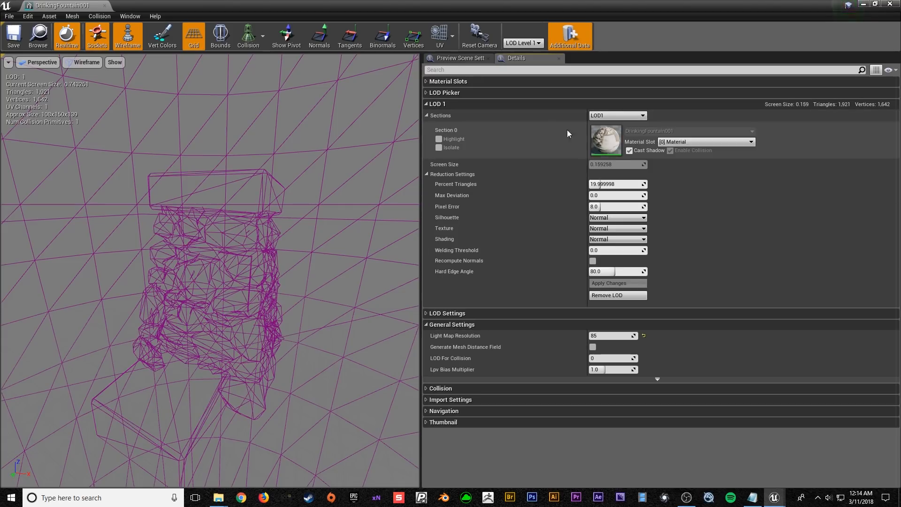
pyautogui.click(529, 44)
pyautogui.click(677, 43)
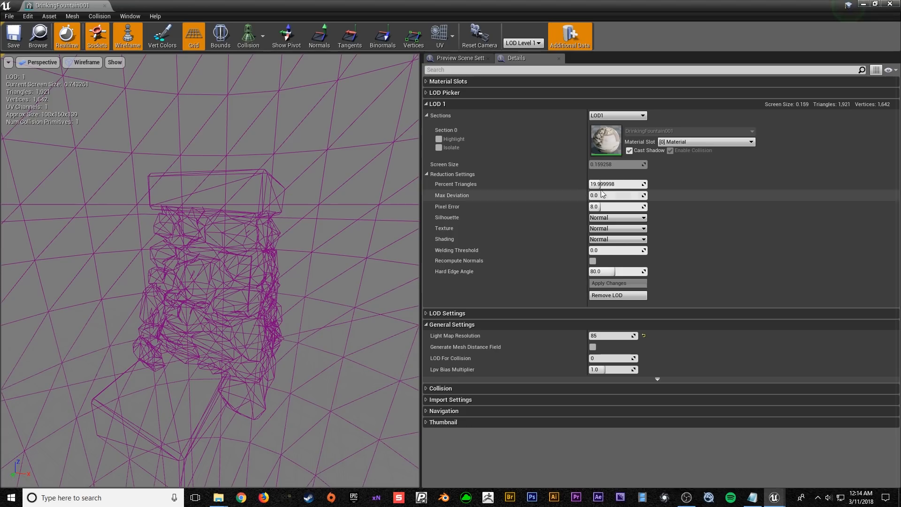
# - Switch to LOD Level 2, try 30 for its Percent Triangles, and set the value back to about 10
pyautogui.click(538, 44)
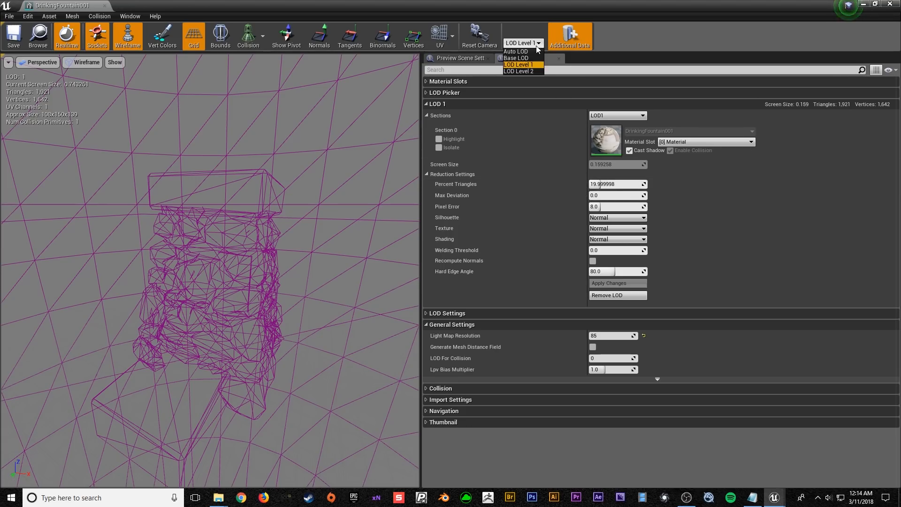
pyautogui.click(528, 72)
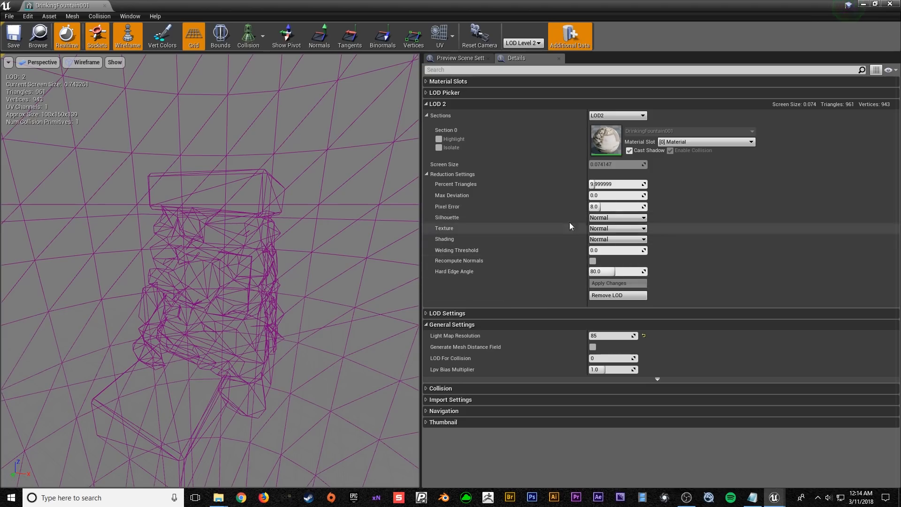
pyautogui.click(608, 185)
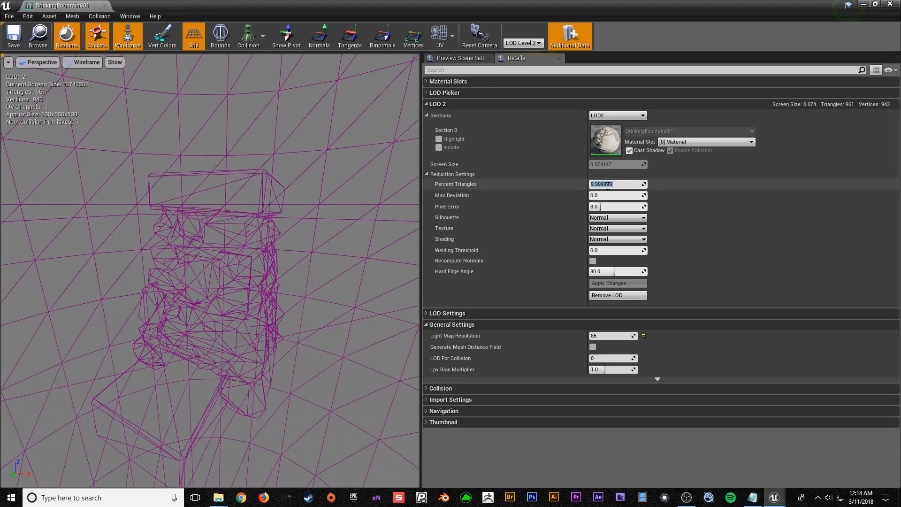
pyautogui.write('30')
pyautogui.press('Return')
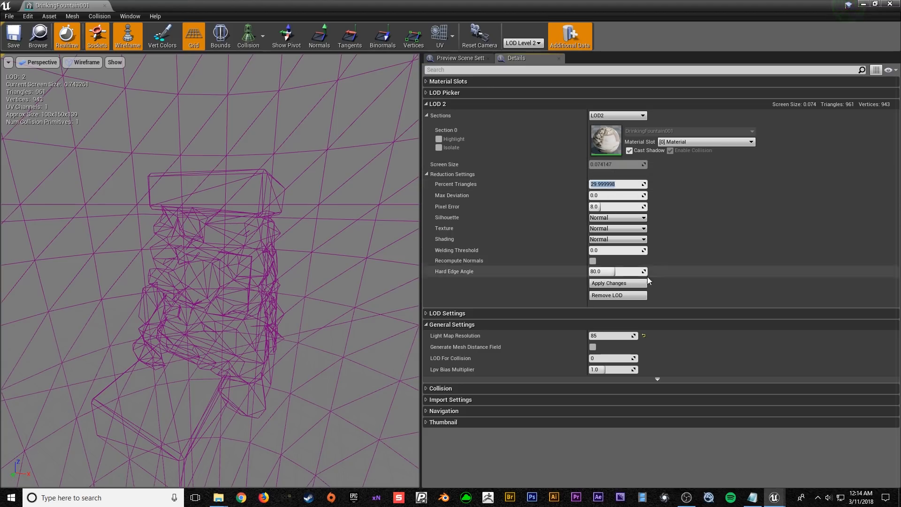
pyautogui.click(620, 185)
pyautogui.write('1')
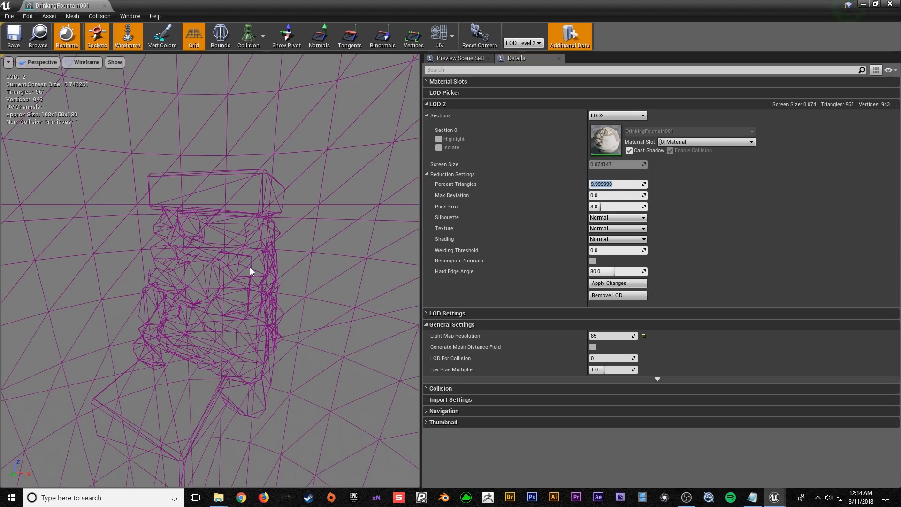
# - Set the preview to Auto LOD, view the fountain from farther away with the wireframe off, and close the mesh editor
pyautogui.moveTo(296, 237); pyautogui.dragTo(276, 205, button='right')
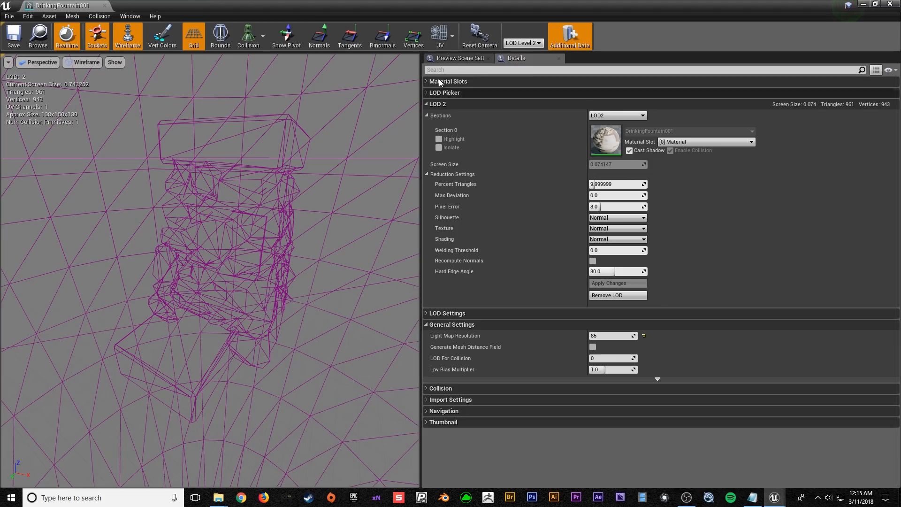
pyautogui.click(522, 43)
pyautogui.click(530, 48)
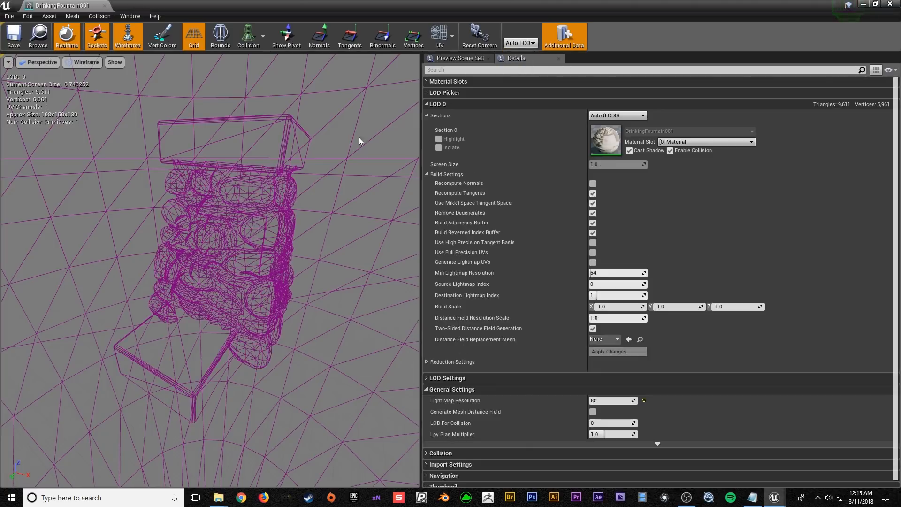
pyautogui.moveTo(118, 170); pyautogui.dragTo(117, 82, button='right')
pyautogui.moveTo(149, 149); pyautogui.dragTo(197, 139, button='right')
pyautogui.click(128, 37)
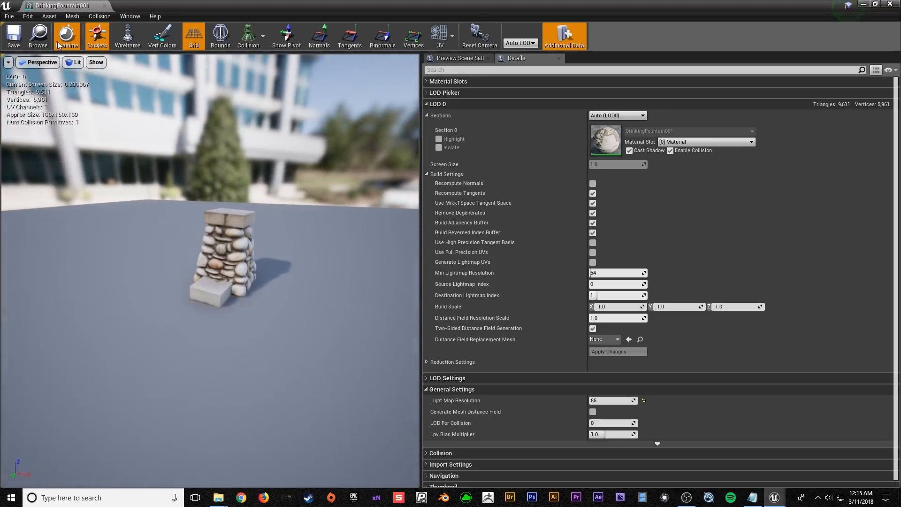
pyautogui.click(889, 4)
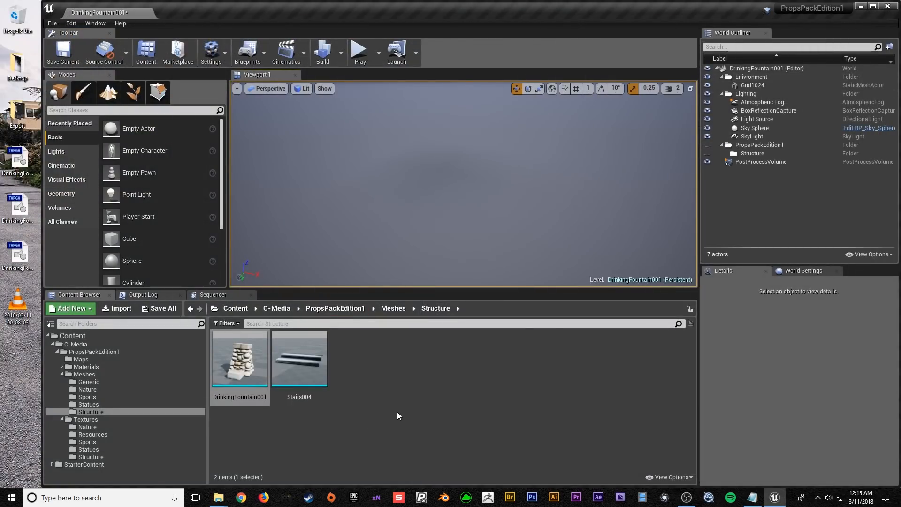
# - Place the DrinkingFountain001 mesh in the level and set its location to 0 on X, Y and Z
pyautogui.moveTo(398, 217); pyautogui.dragTo(407, 192, button='right')
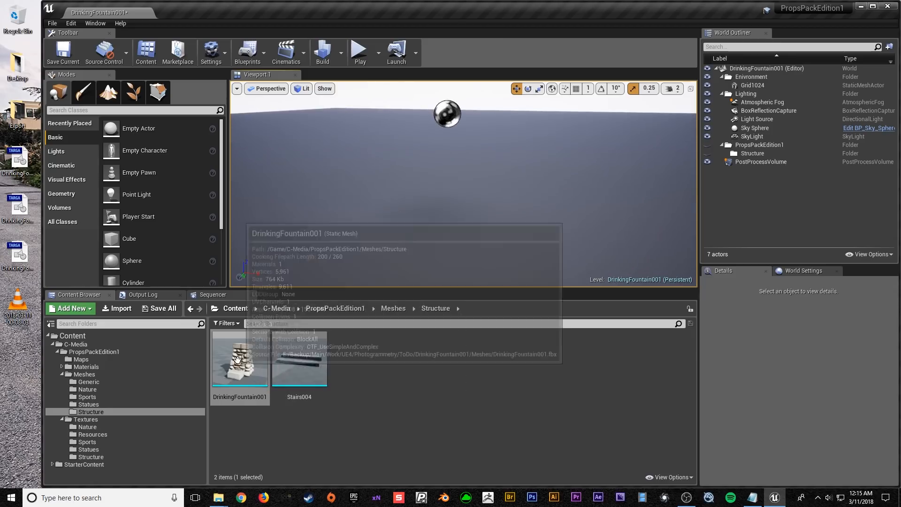
pyautogui.moveTo(238, 382); pyautogui.dragTo(443, 203)
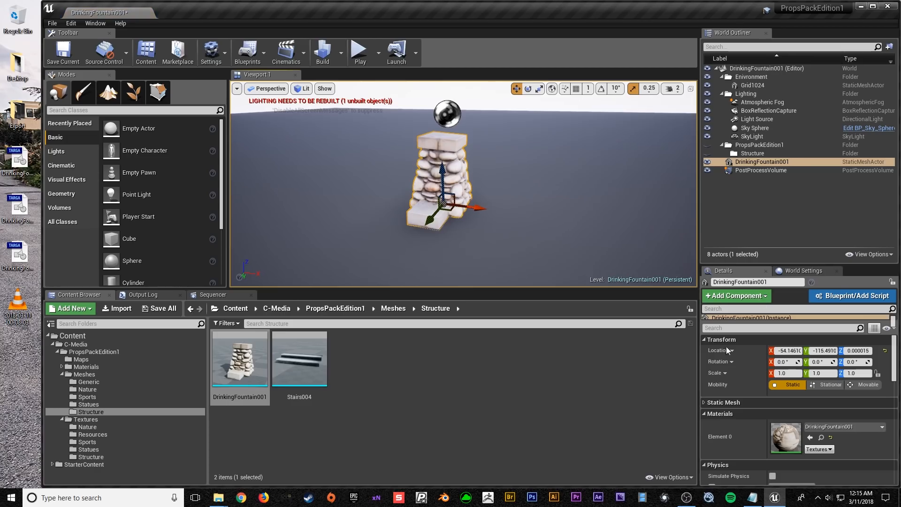
pyautogui.click(790, 351)
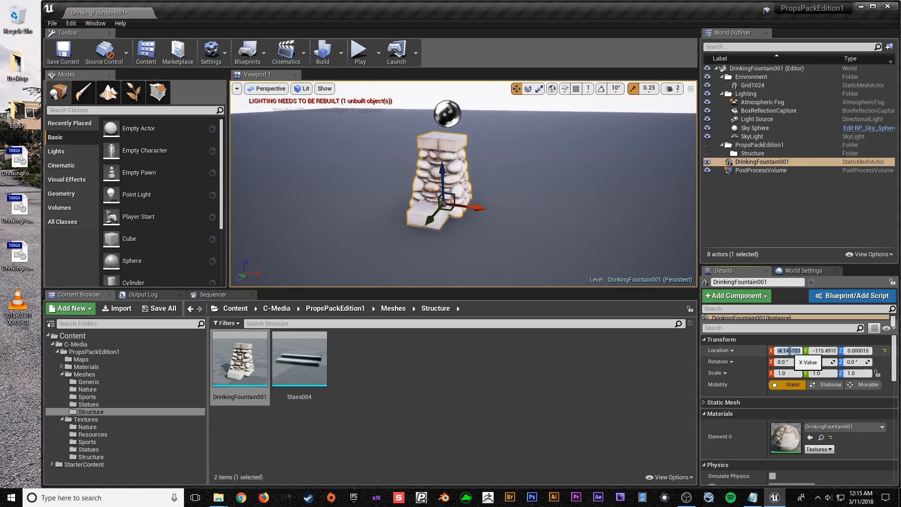
pyautogui.write('0')
pyautogui.press('Tab')
pyautogui.write('0')
pyautogui.press('Tab')
pyautogui.write('0')
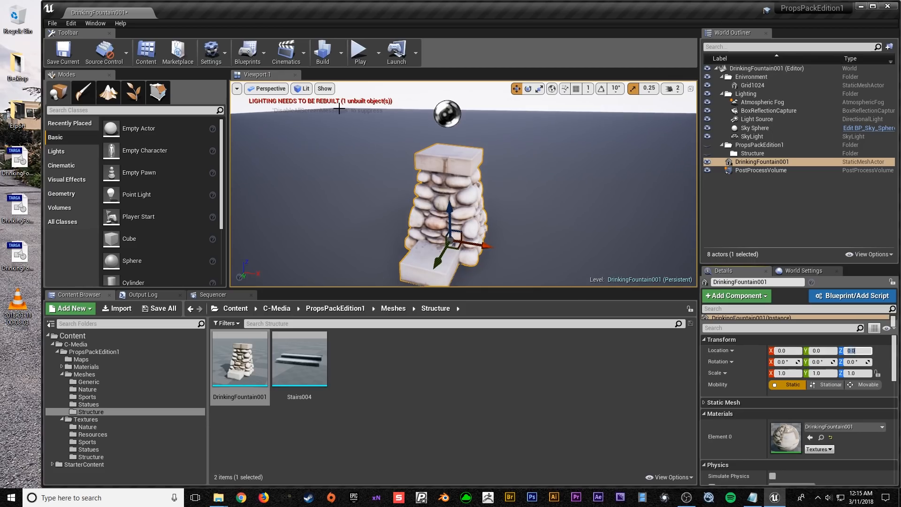
pyautogui.moveTo(366, 207); pyautogui.dragTo(427, 230, button='right')
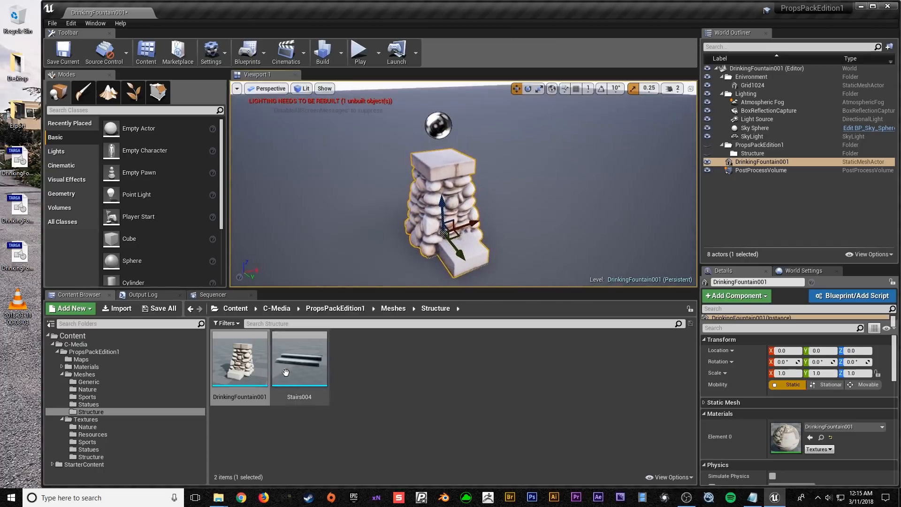
# - Open the placed fountain's static mesh for editing and reset its Element 0 material slot to the default WorldGridMaterial
pyautogui.click(739, 413)
pyautogui.click(739, 403)
pyautogui.doubleClick(785, 430)
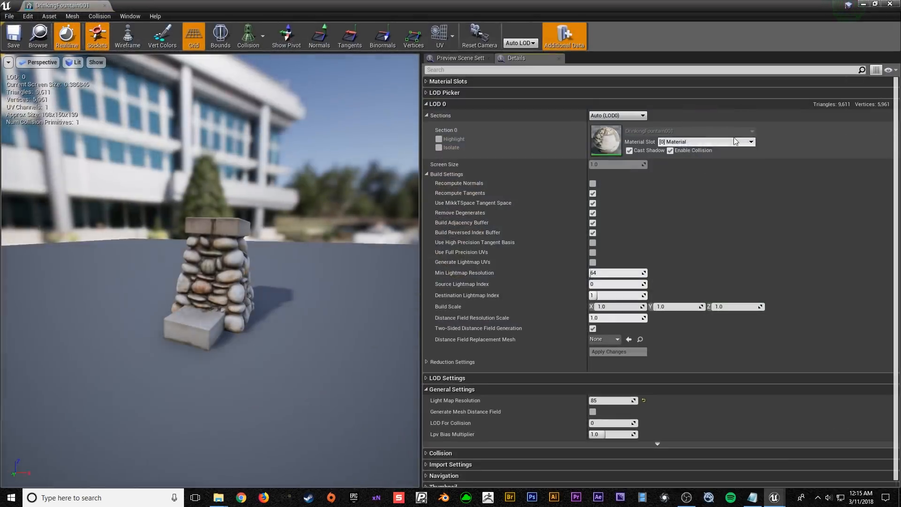
pyautogui.click(516, 103)
pyautogui.click(515, 83)
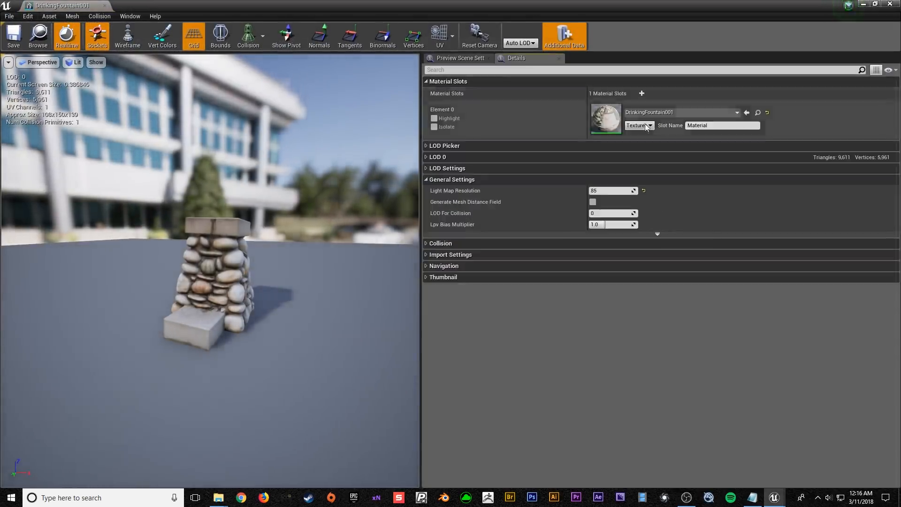
pyautogui.click(767, 113)
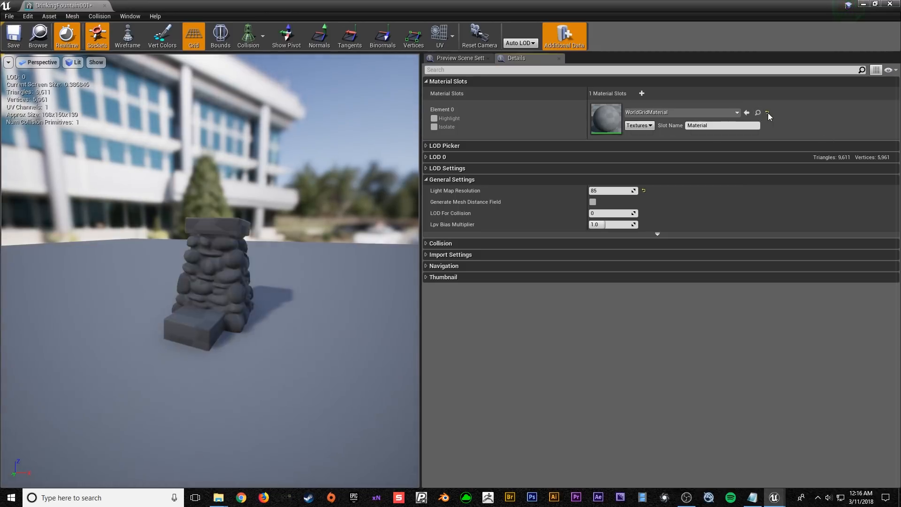
# - Inspect the untextured fountain in the mesh preview and the level, undo the last actor selection change, and close the mesh editor
pyautogui.keyDown('alt'); pyautogui.moveTo(263, 202); pyautogui.dragTo(242, 29, button='right'); pyautogui.keyUp('alt')
pyautogui.moveTo(444, 6); pyautogui.dragTo(763, 308)
pyautogui.keyDown('alt'); pyautogui.moveTo(469, 188); pyautogui.dragTo(380, 190); pyautogui.keyUp('alt')
pyautogui.keyDown('alt'); pyautogui.moveTo(460, 143); pyautogui.dragTo(474, 155); pyautogui.keyUp('alt')
pyautogui.press('Escape')
pyautogui.moveTo(669, 306); pyautogui.dragTo(418, 150)
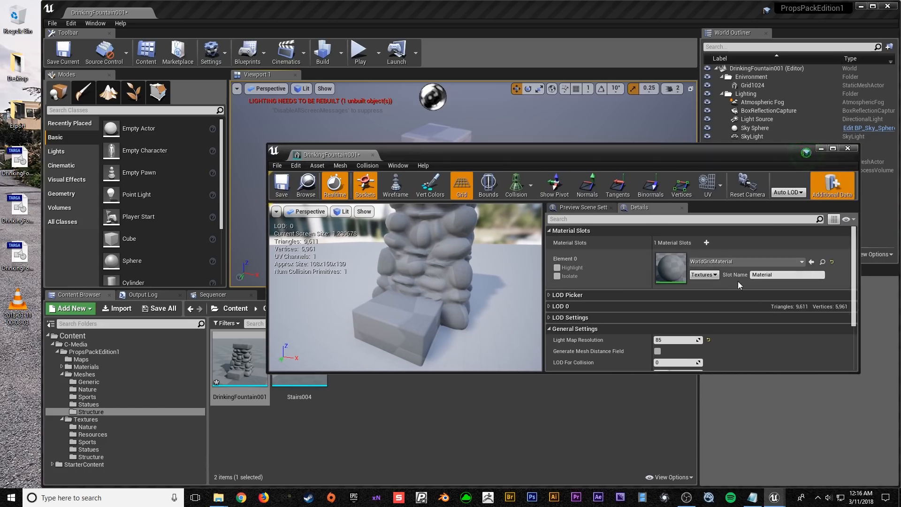
pyautogui.hotkey('ctrl', 'z')
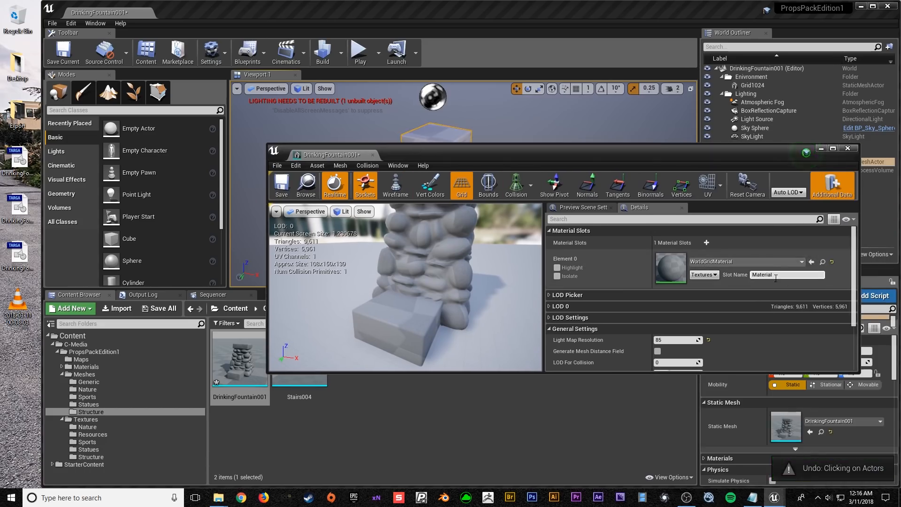
pyautogui.click(855, 148)
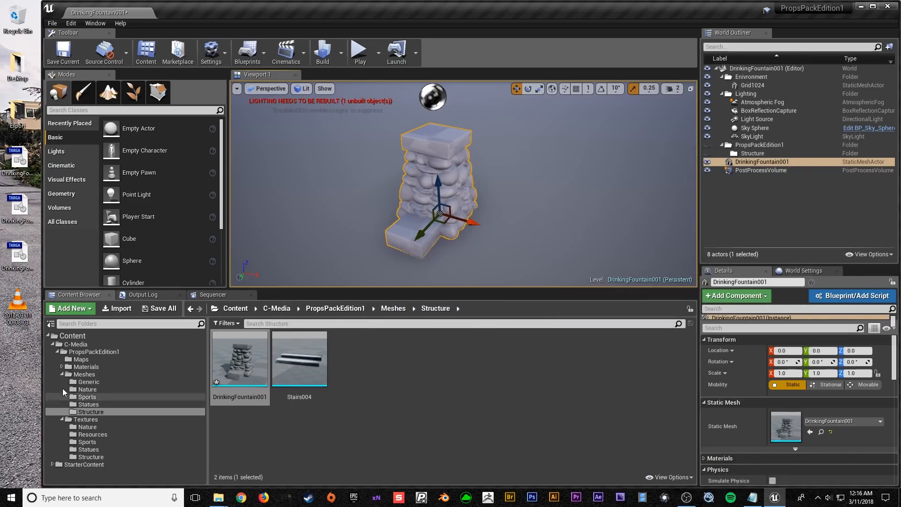
# - Examine the master materials and the Instances subfolder in the Materials folder, cancelling the pending autosave
pyautogui.click(62, 365)
pyautogui.click(82, 366)
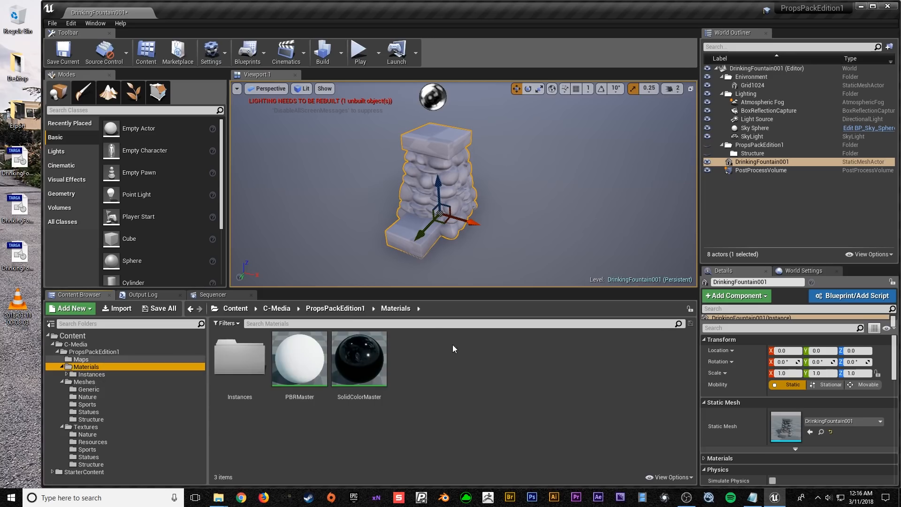
pyautogui.click(477, 381)
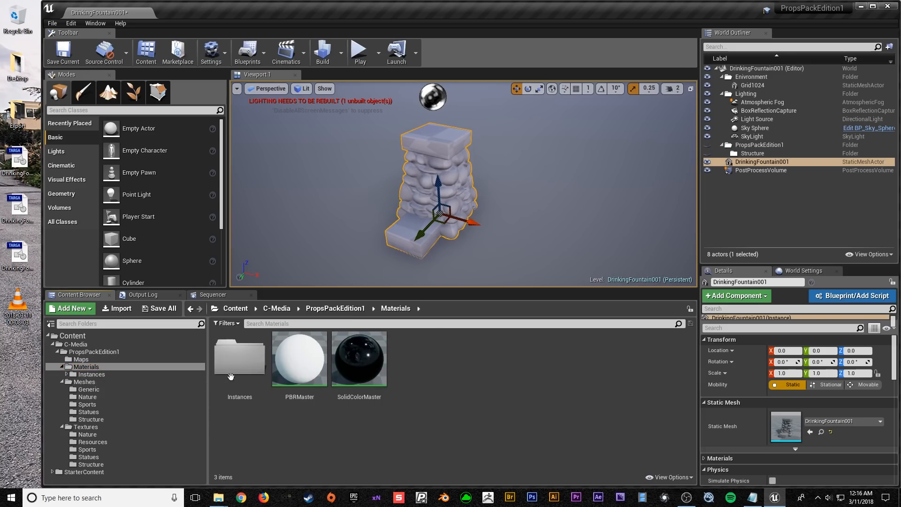
pyautogui.click(66, 374)
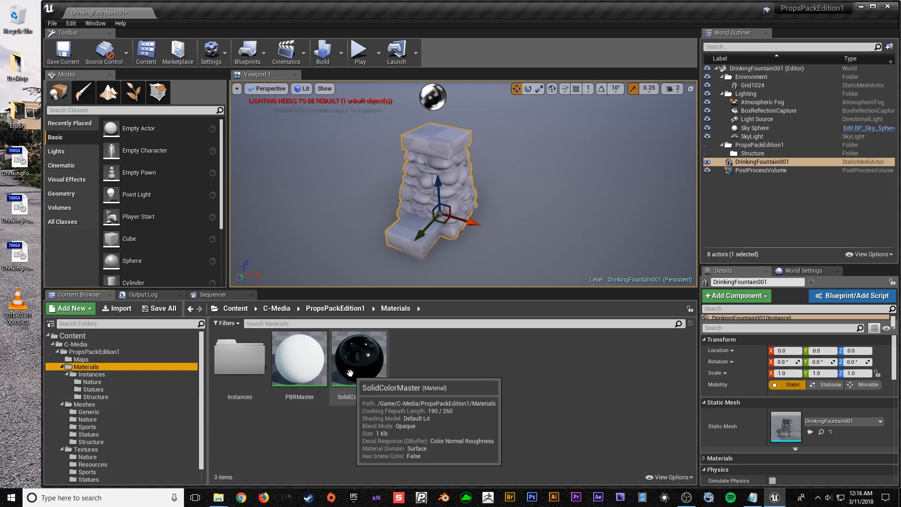
pyautogui.click(94, 376)
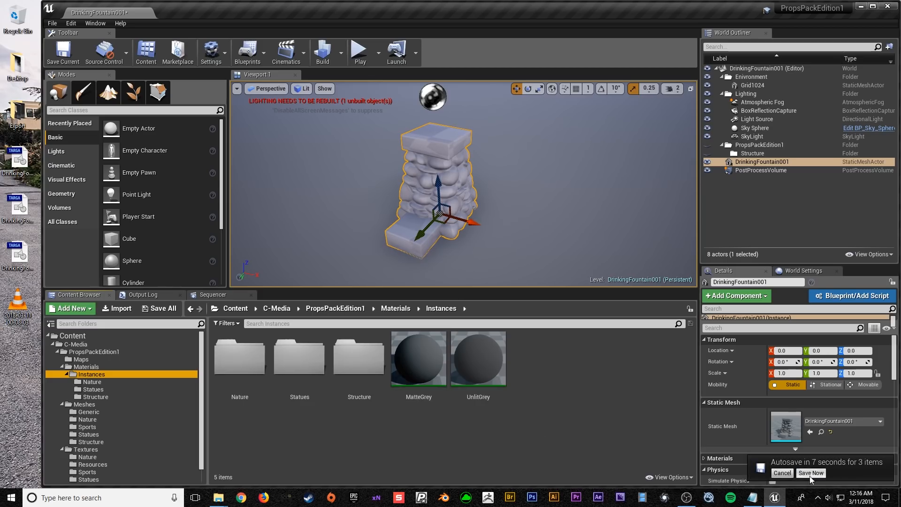
pyautogui.click(782, 473)
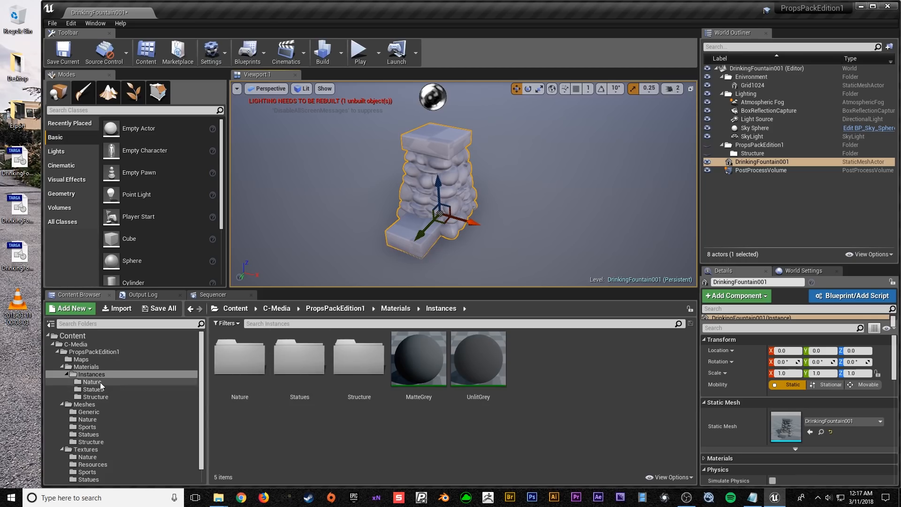
# - Create a new material named TestMaster in the Materials folder
pyautogui.click(86, 367)
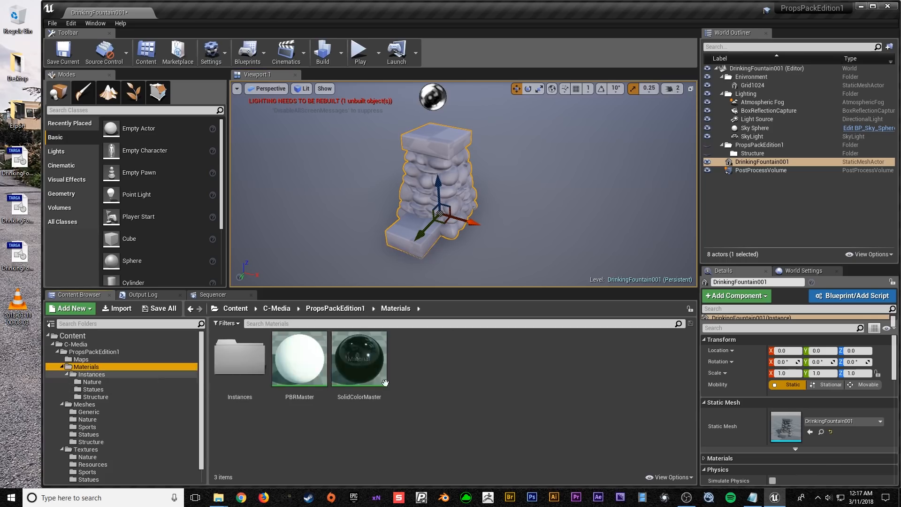
pyautogui.rightClick(422, 380)
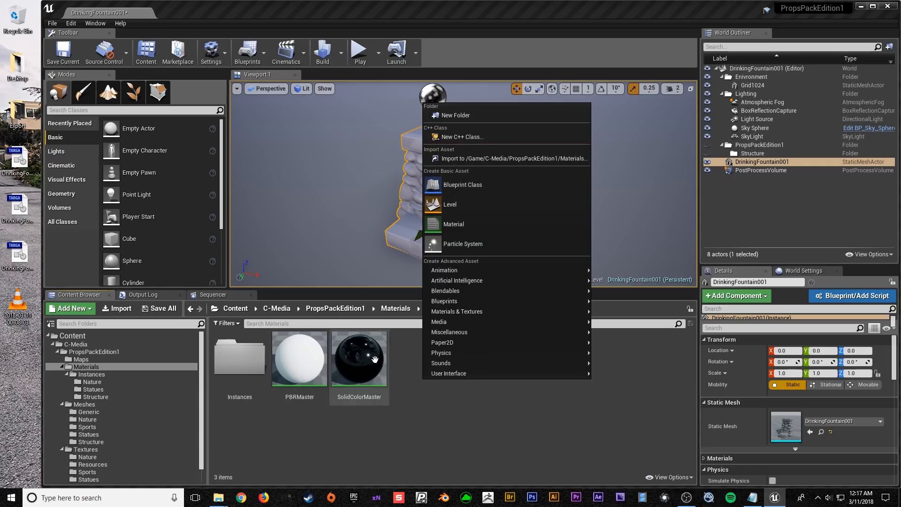
pyautogui.click(455, 225)
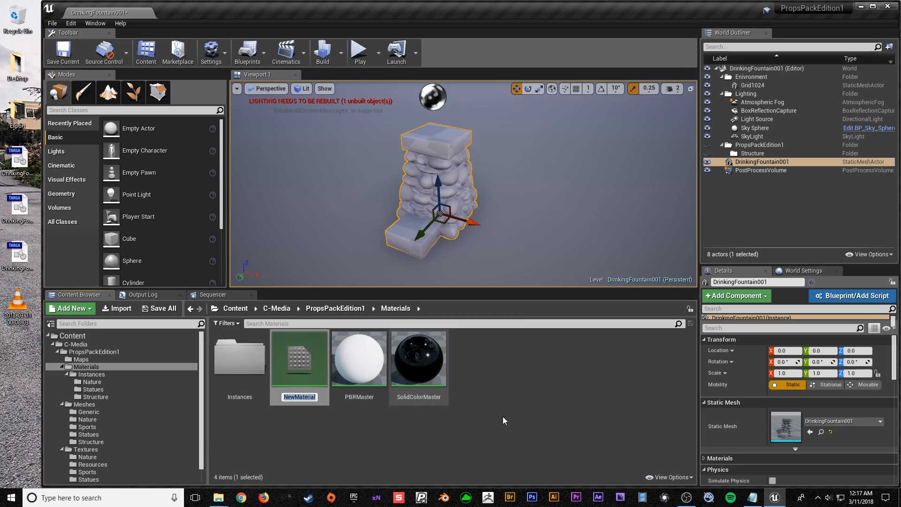
pyautogui.write('TestMas')
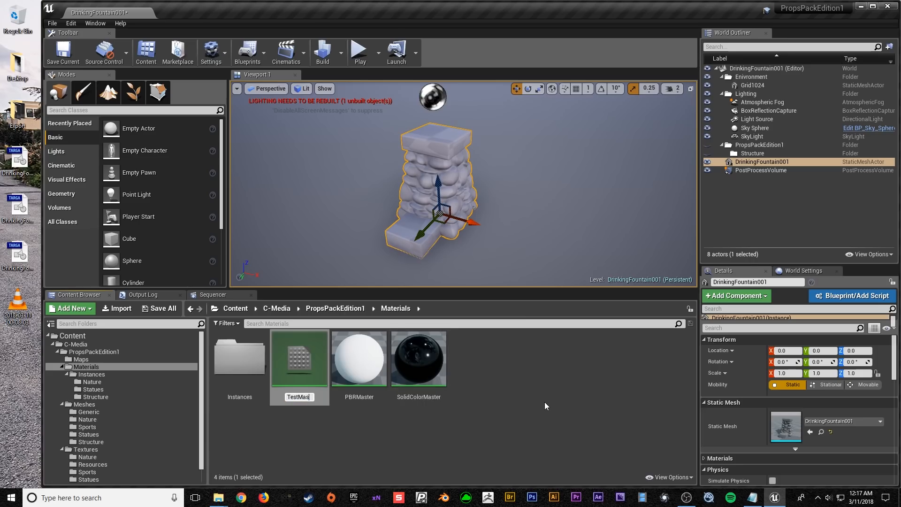
pyautogui.write('ter')
pyautogui.press('Return')
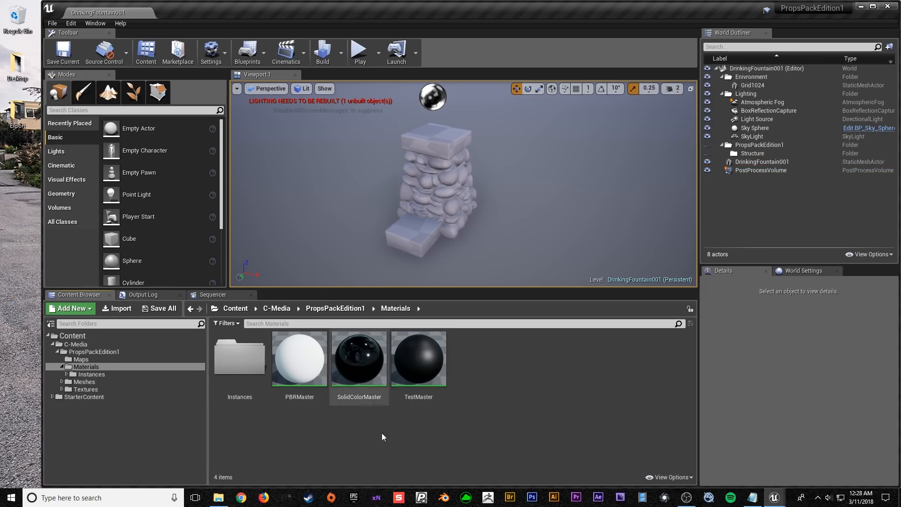
# - Open the TestMaster material for editing in a maximized editor window, leaving empty graph space beside its output node
pyautogui.doubleClick(420, 351)
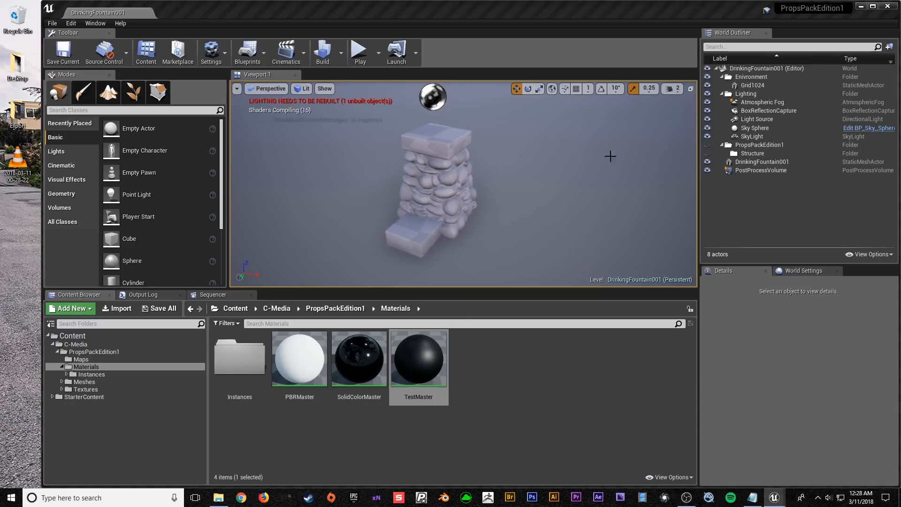
pyautogui.moveTo(520, 114); pyautogui.dragTo(369, 2)
pyautogui.moveTo(342, 172); pyautogui.dragTo(501, 173, button='right')
pyautogui.scroll(-1, 477, 220)
pyautogui.moveTo(476, 220); pyautogui.dragTo(516, 246, button='right')
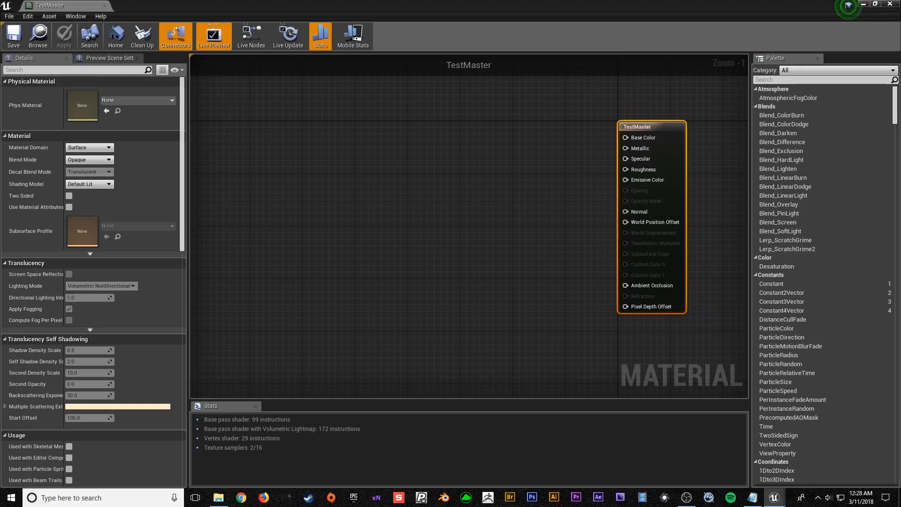
pyautogui.moveTo(549, 220); pyautogui.dragTo(488, 211, button='right')
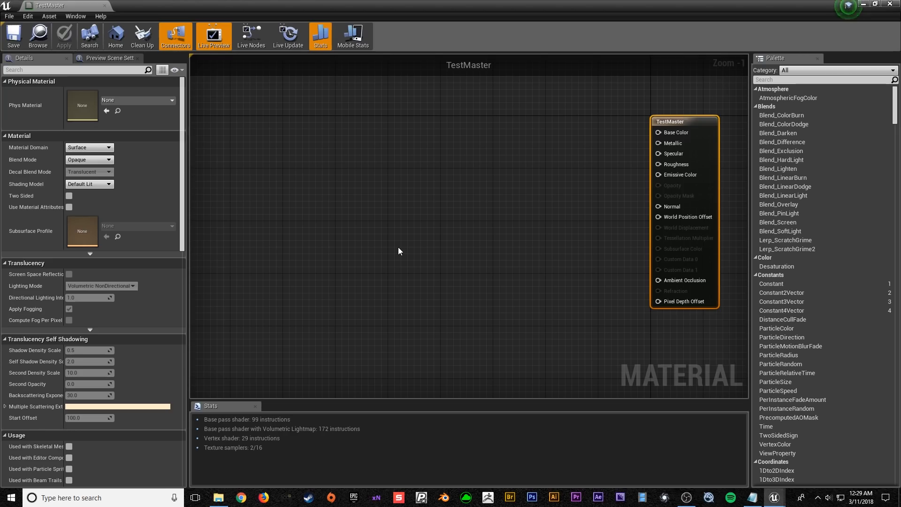
pyautogui.moveTo(417, 168); pyautogui.dragTo(428, 195, button='right')
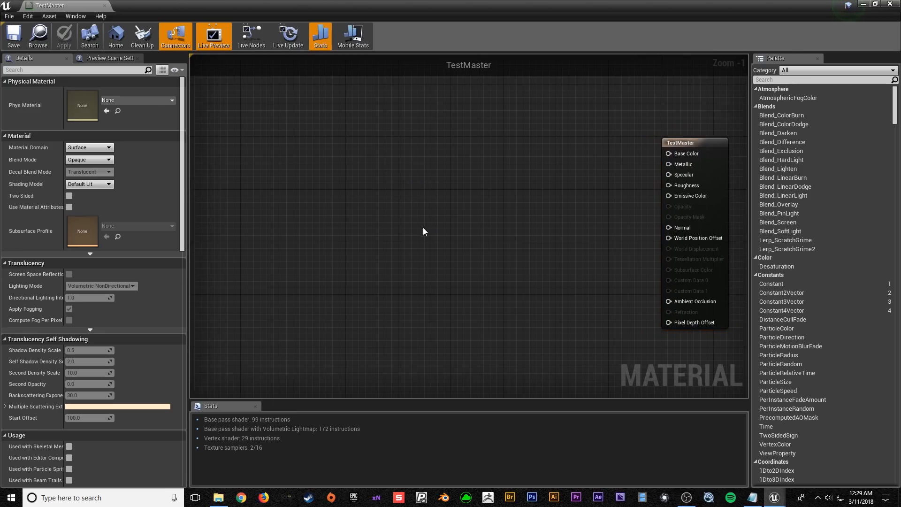
# - Add a Texture Sample node to the TestMaster graph, duplicate it twice, and align the three nodes in a column
pyautogui.moveTo(374, 153); pyautogui.dragTo(358, 140, button='right')
pyautogui.click(356, 138)
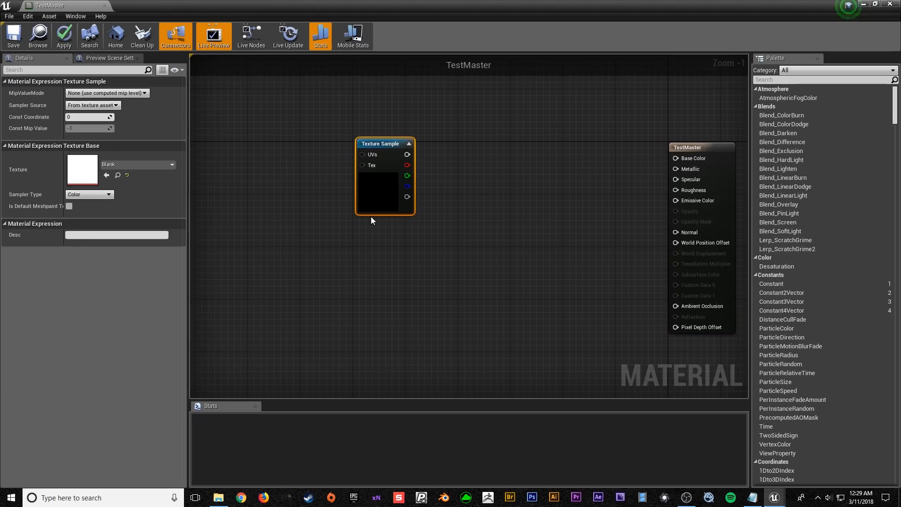
pyautogui.scroll(-2, 371, 216)
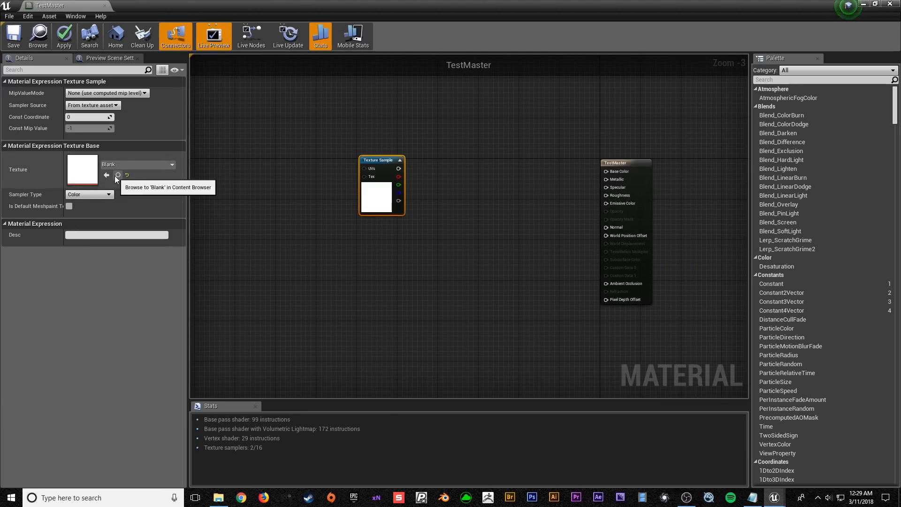
pyautogui.moveTo(305, 264); pyautogui.dragTo(301, 232, button='right')
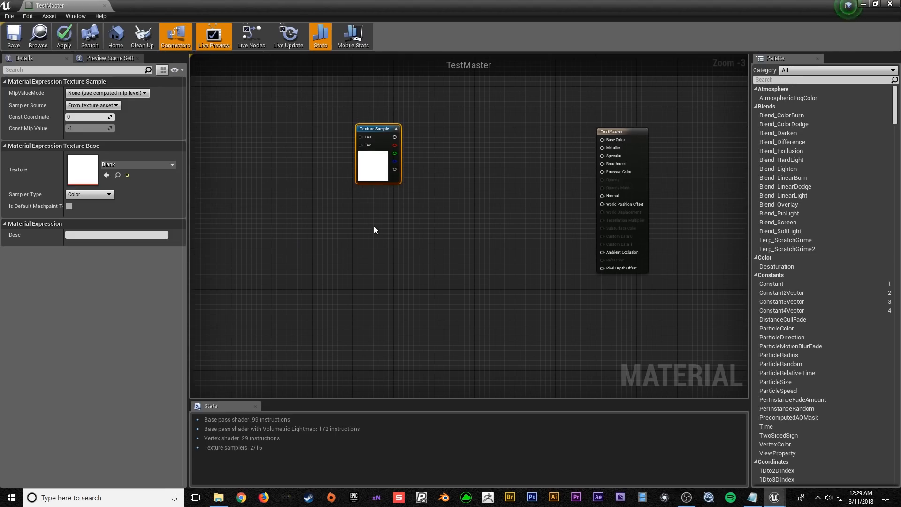
pyautogui.hotkey('ctrl', 'w')
pyautogui.hotkey('ctrl', 'w')
pyautogui.moveTo(396, 271); pyautogui.dragTo(383, 242)
pyautogui.moveTo(403, 348); pyautogui.dragTo(375, 296)
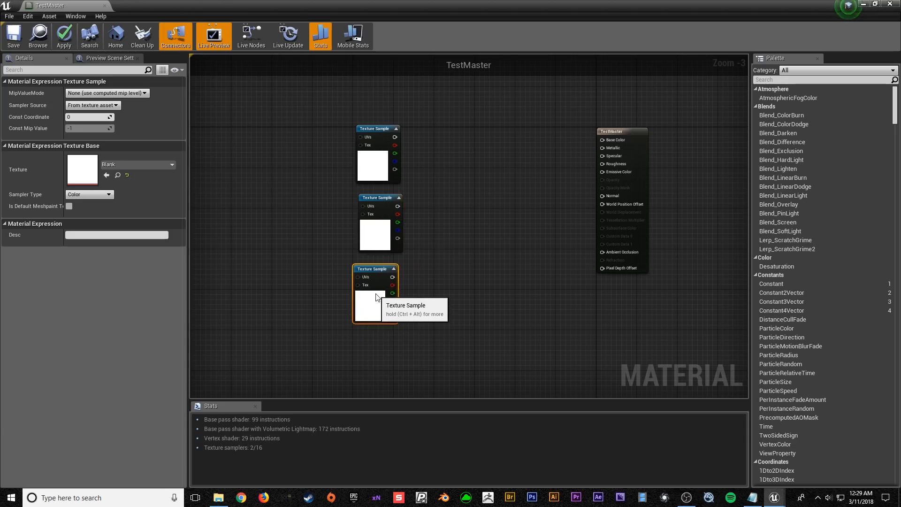
pyautogui.moveTo(376, 175); pyautogui.dragTo(379, 173)
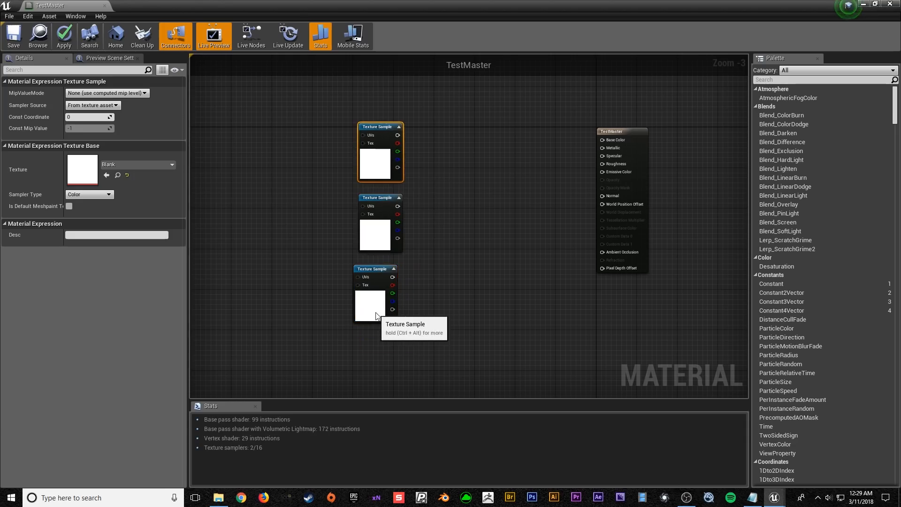
pyautogui.moveTo(376, 315); pyautogui.dragTo(381, 315)
# - Search the graph's node list for "sample" and "textures" to locate the TextureSample entry
pyautogui.rightClick(285, 184)
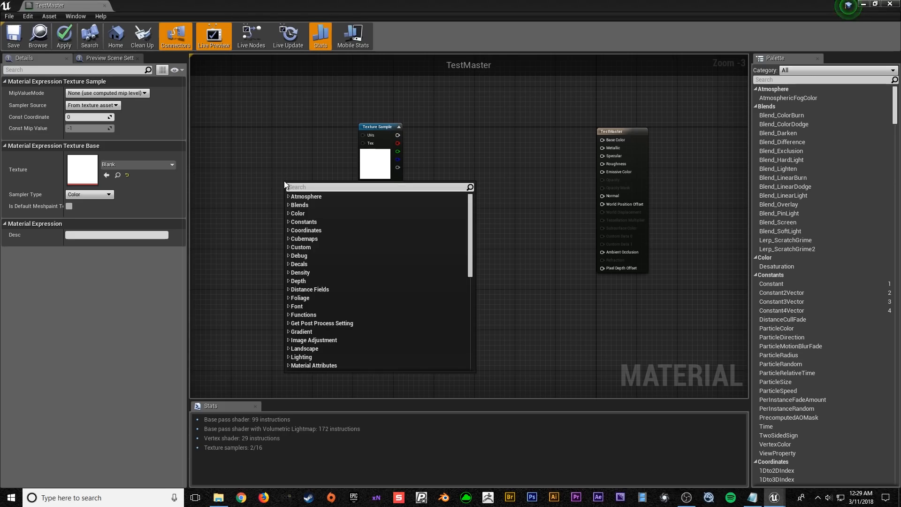
pyautogui.write('sample')
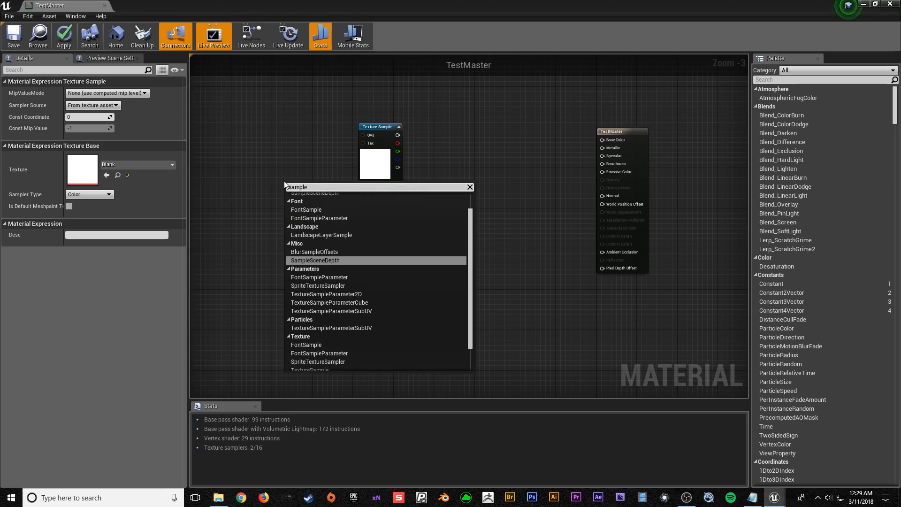
pyautogui.hotkey('ctrl', 'a')
pyautogui.write('texturs')
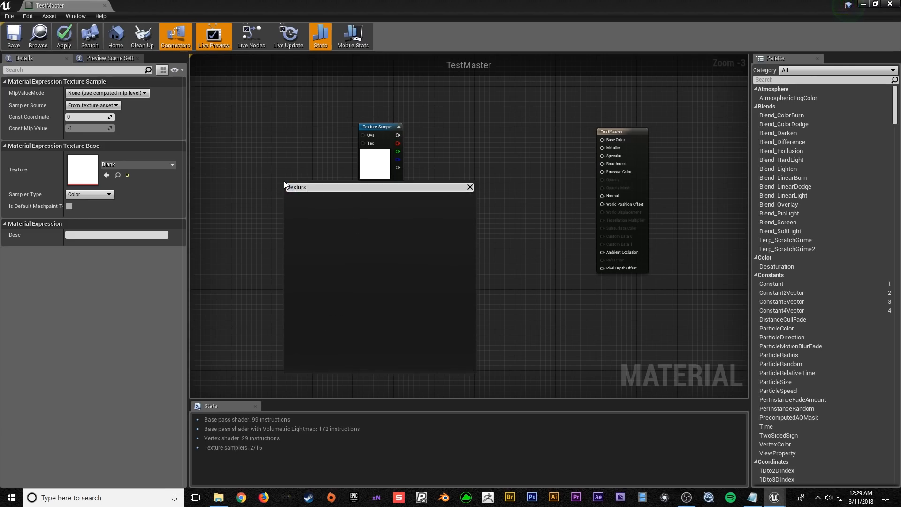
pyautogui.press('BackSpace')
pyautogui.write('es')
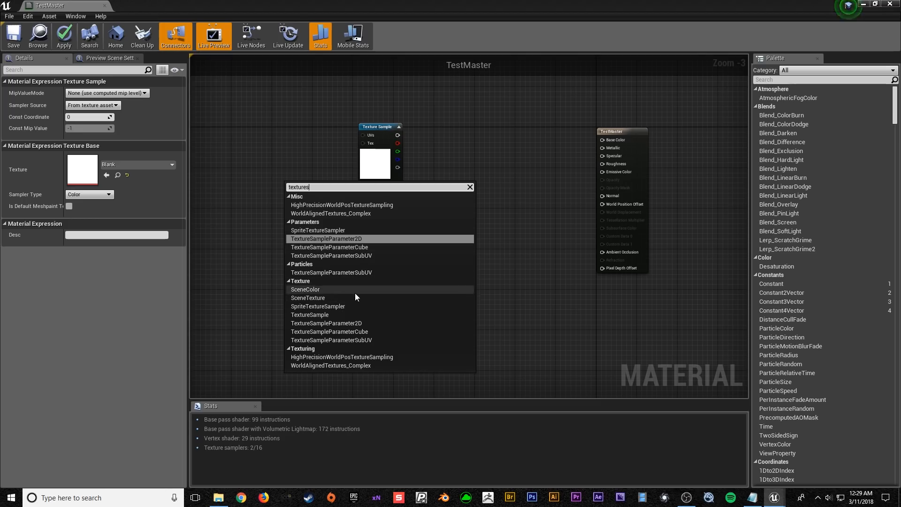
pyautogui.click(324, 314)
pyautogui.click(436, 308)
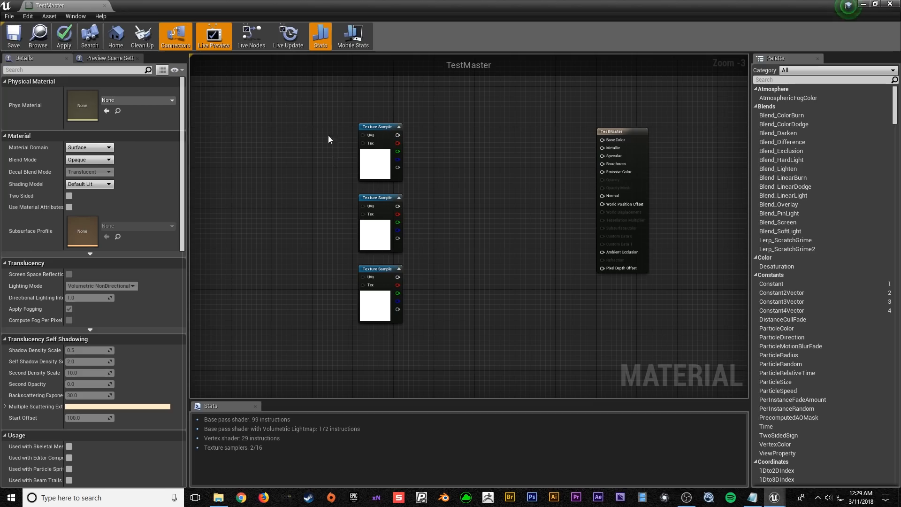
# - Convert all three Texture Sample nodes to parameters
pyautogui.moveTo(310, 88); pyautogui.dragTo(473, 347)
pyautogui.rightClick(380, 226)
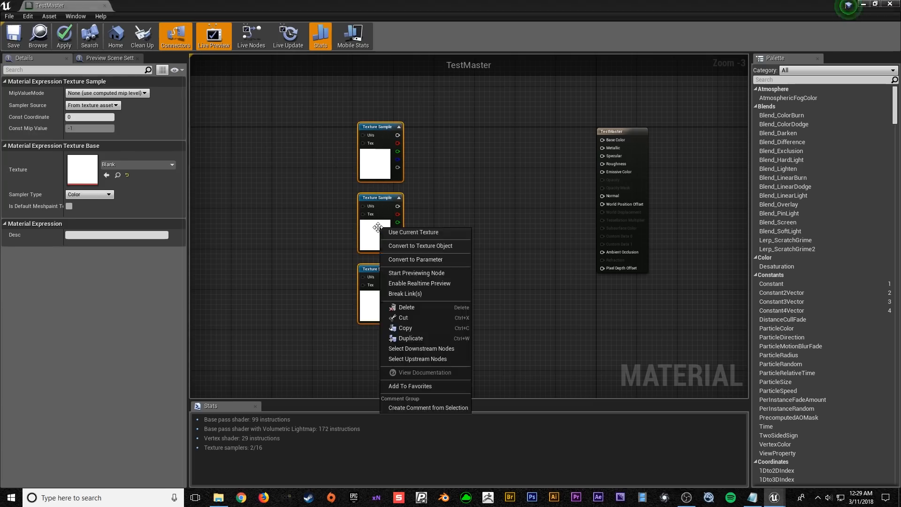
pyautogui.click(441, 259)
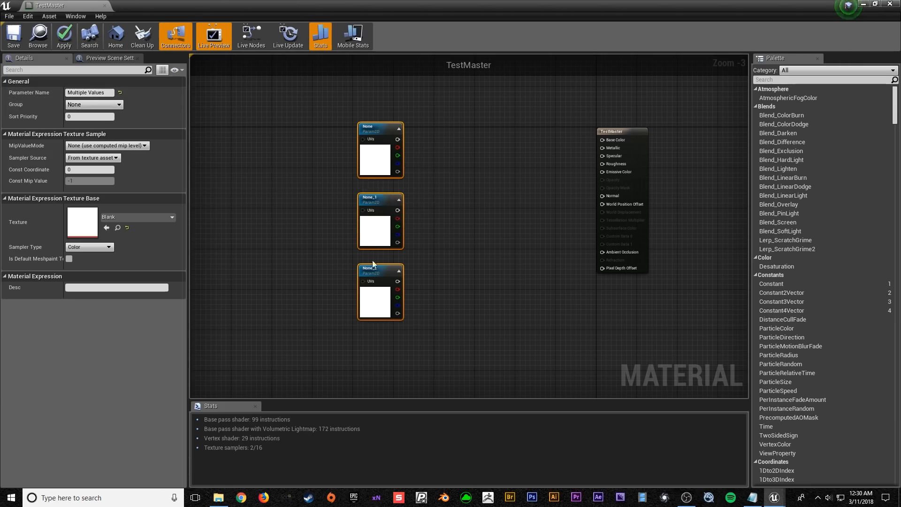
# - Give the three texture parameters the shared name "Texture -" and assign them to a new group named Textures
pyautogui.click(100, 93)
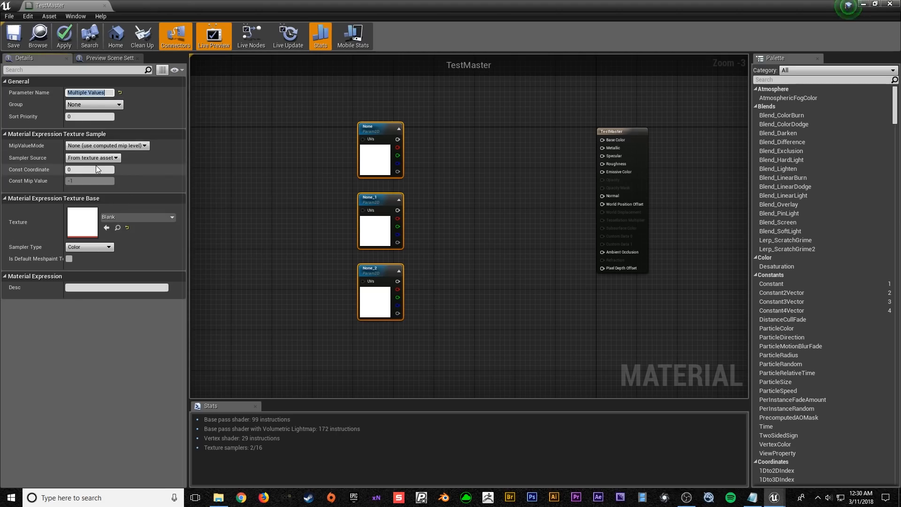
pyautogui.write('Texture -')
pyautogui.click(80, 105)
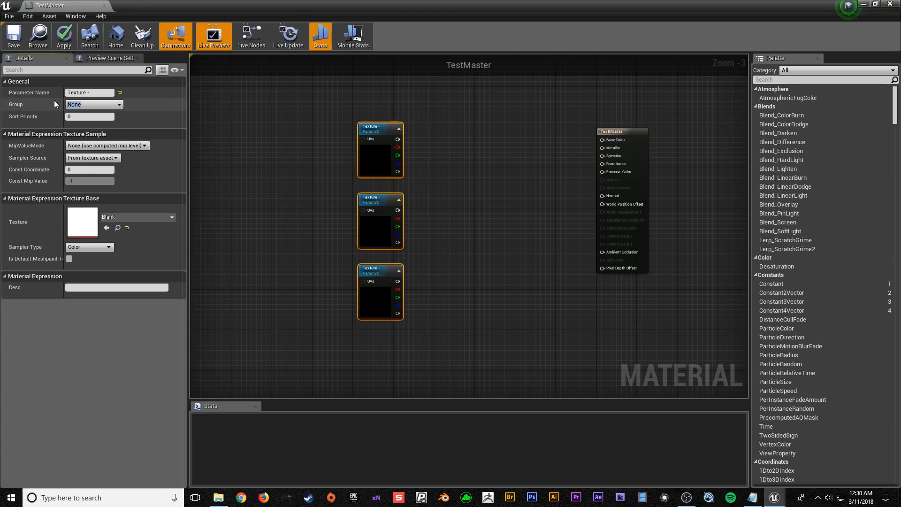
pyautogui.write('Textures')
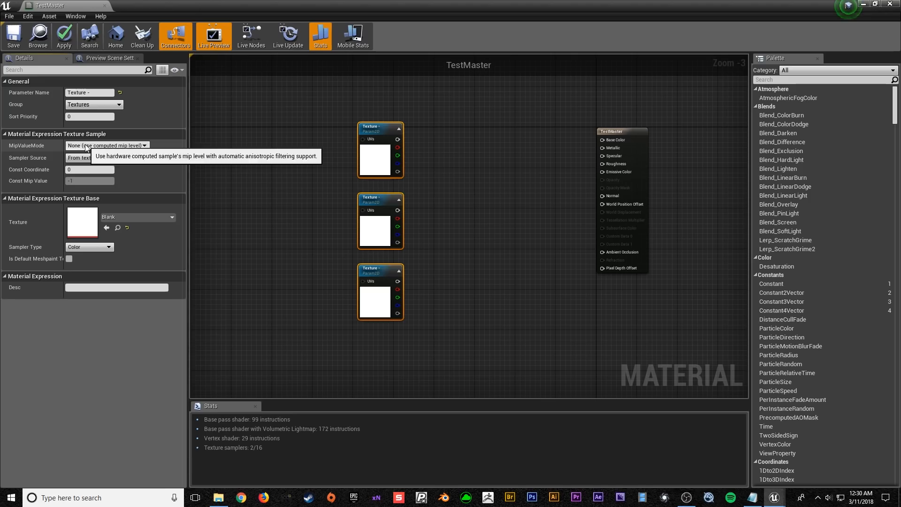
pyautogui.click(118, 104)
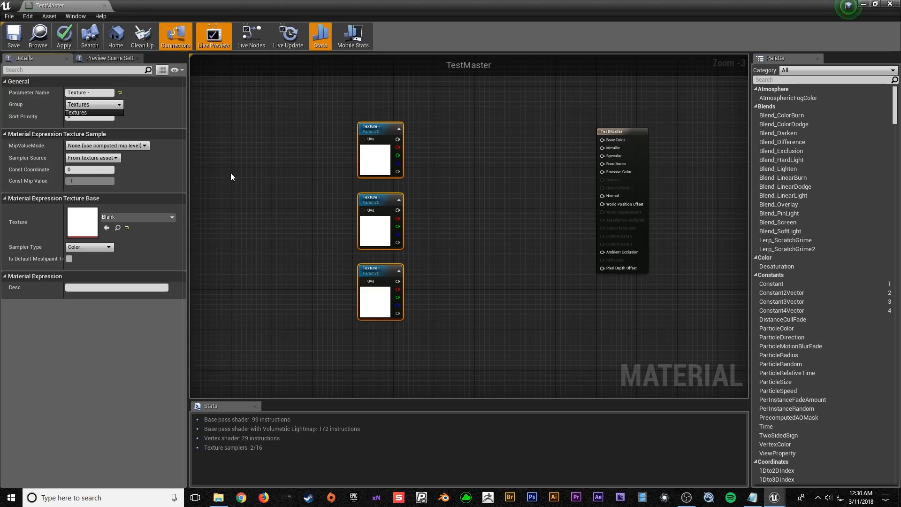
pyautogui.click(297, 201)
# - Rename the three texture parameters from top to bottom as Texture - Albedo, Texture - RMAH and Texture - Normal
pyautogui.click(375, 160)
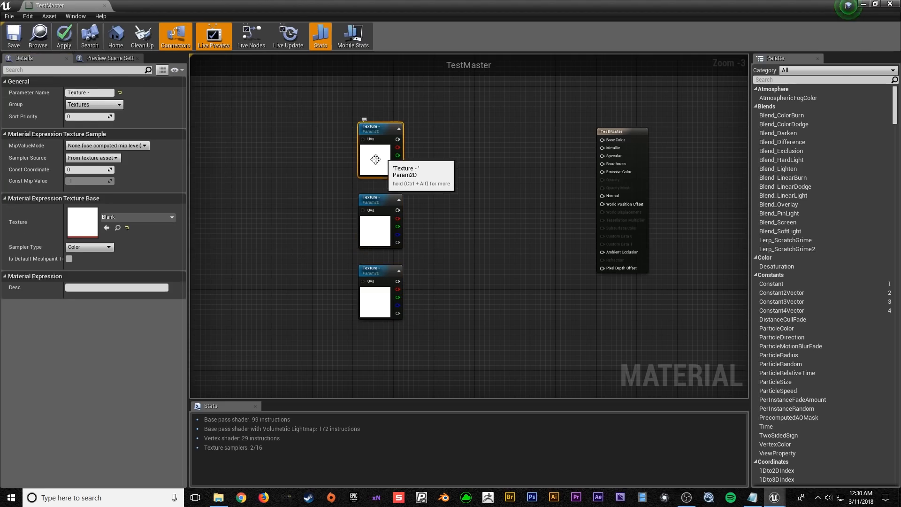
pyautogui.click(94, 92)
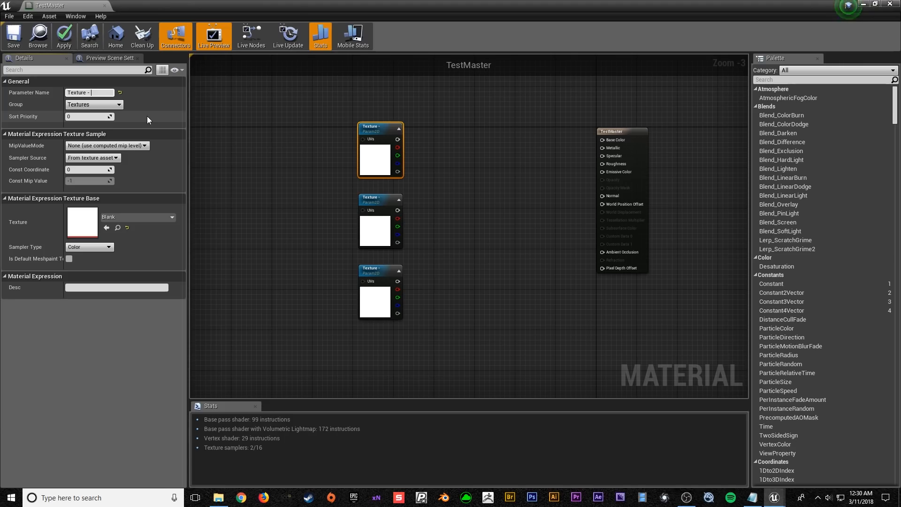
pyautogui.write('Albedo')
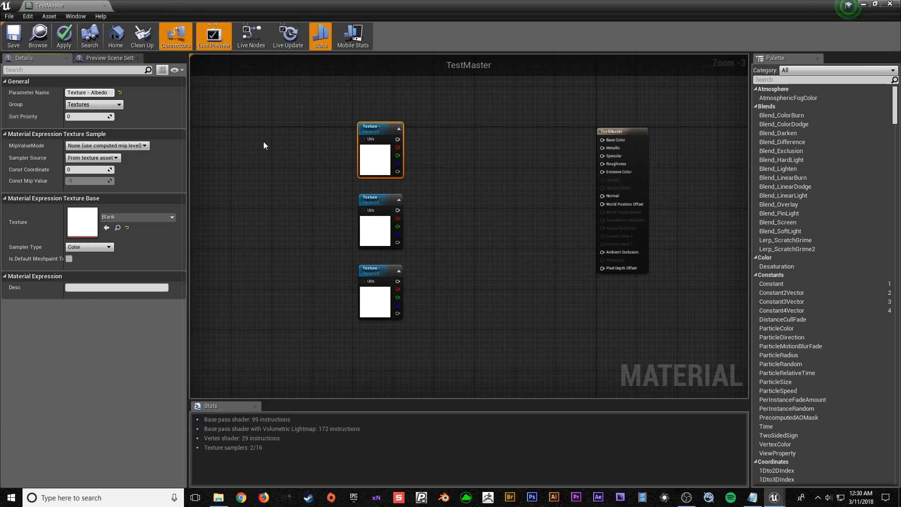
pyautogui.click(378, 218)
pyautogui.write('RMAH')
pyautogui.click(373, 290)
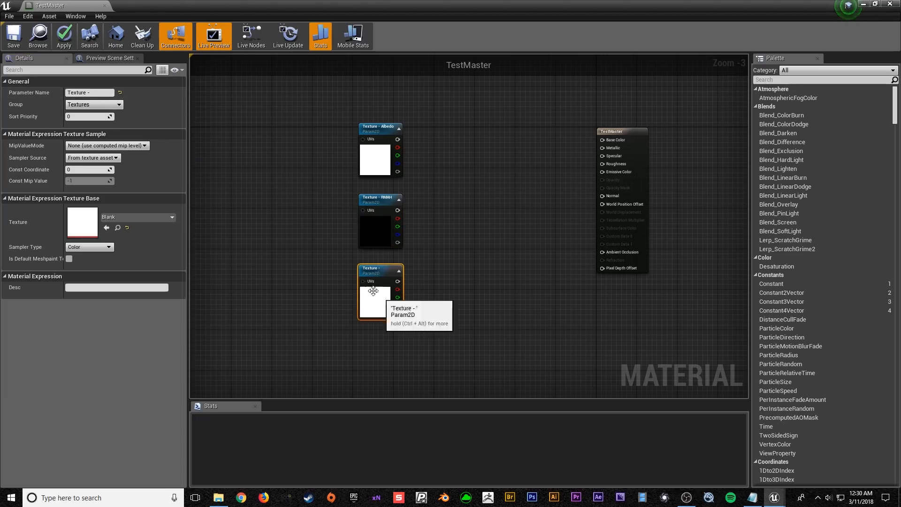
pyautogui.write('Normal')
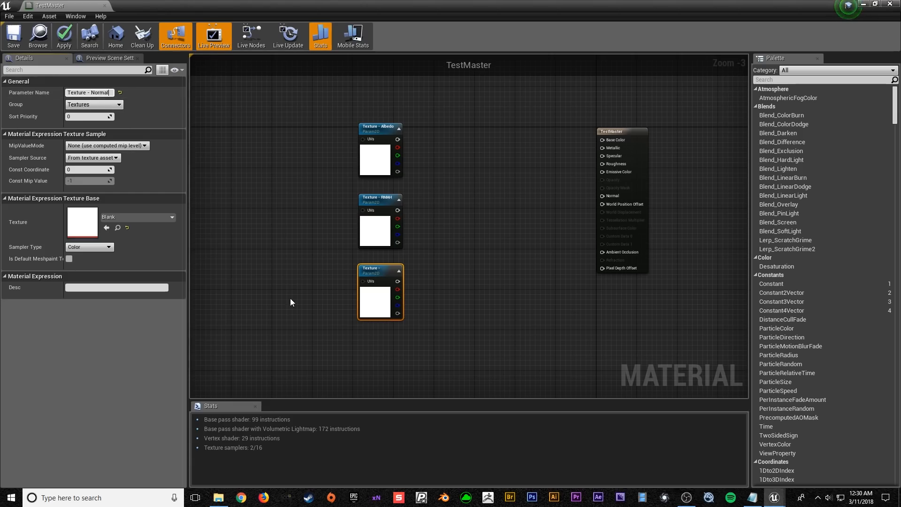
pyautogui.click(445, 269)
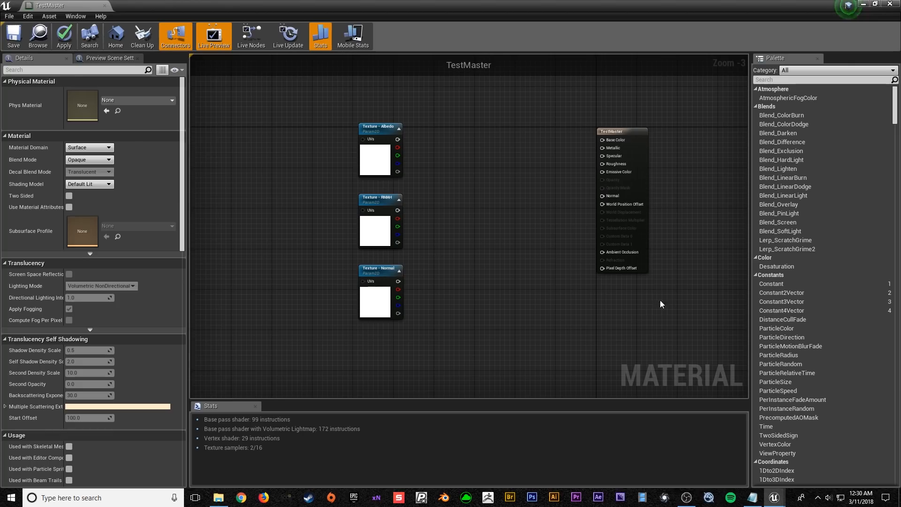
# - Move the three texture parameter nodes together slightly upward and closer to the TestMaster output node
pyautogui.moveTo(494, 283); pyautogui.dragTo(508, 266)
pyautogui.moveTo(509, 216); pyautogui.dragTo(480, 240, button='right')
pyautogui.moveTo(440, 383); pyautogui.dragTo(350, 170)
pyautogui.moveTo(351, 170); pyautogui.dragTo(371, 129)
pyautogui.click(444, 230)
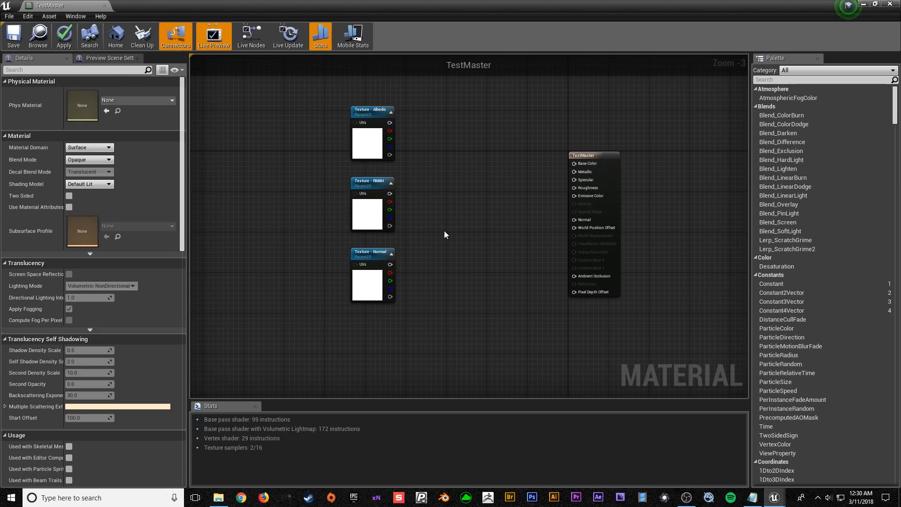
# - Move the RMAH and Normal texture nodes down together to leave a gap below the Albedo node
pyautogui.scroll(1, 426, 255)
pyautogui.moveTo(481, 223); pyautogui.dragTo(481, 263, button='right')
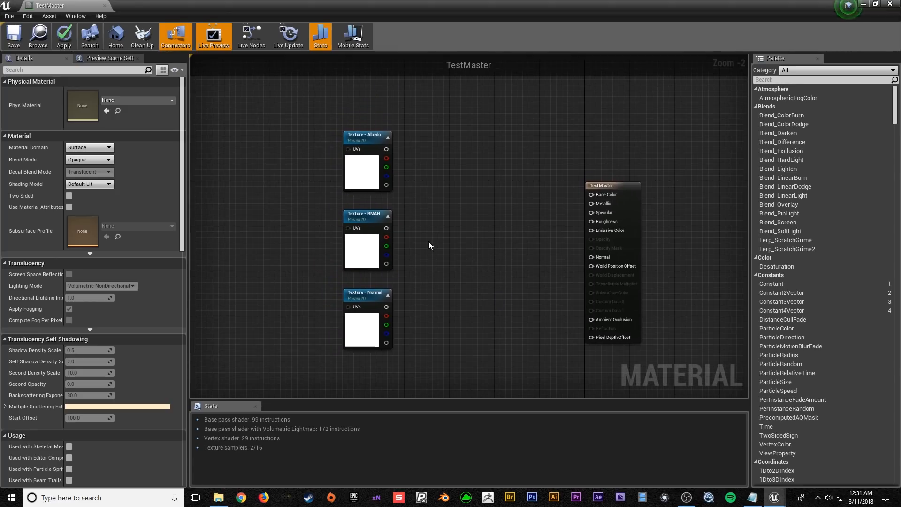
pyautogui.moveTo(429, 219); pyautogui.dragTo(444, 194, button='right')
pyautogui.moveTo(419, 331); pyautogui.dragTo(364, 257)
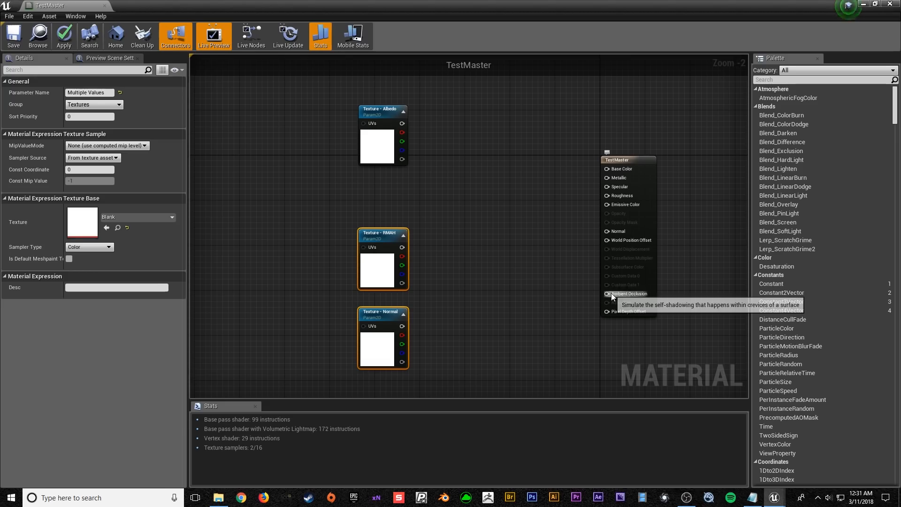
pyautogui.moveTo(525, 262)
pyautogui.mouseDown(button='right')
pyautogui.moveTo(527, 248)
pyautogui.moveTo(527, 262)
pyautogui.moveTo(515, 252)
pyautogui.mouseUp(button='right')
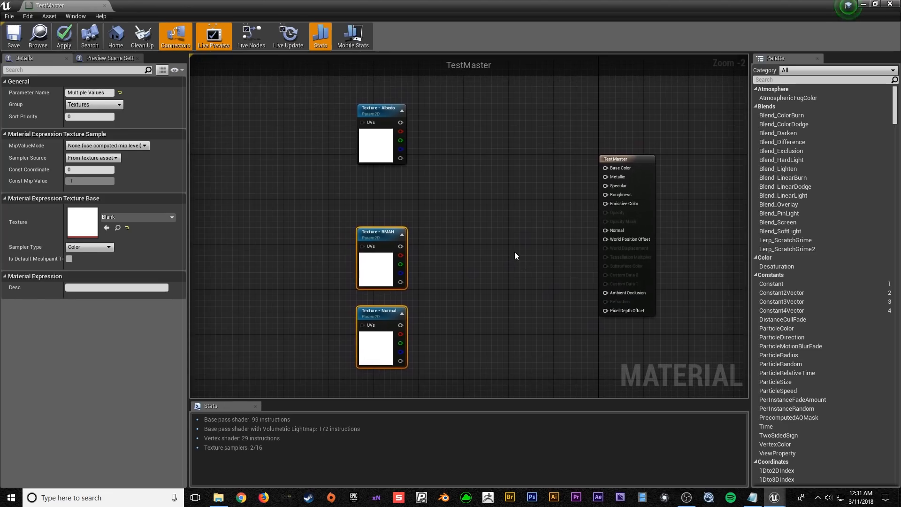
# - Connect the RMAH texture's red channel to Roughness and green to Metallic, and the Normal texture's combined output to the Normal input
pyautogui.click(540, 221)
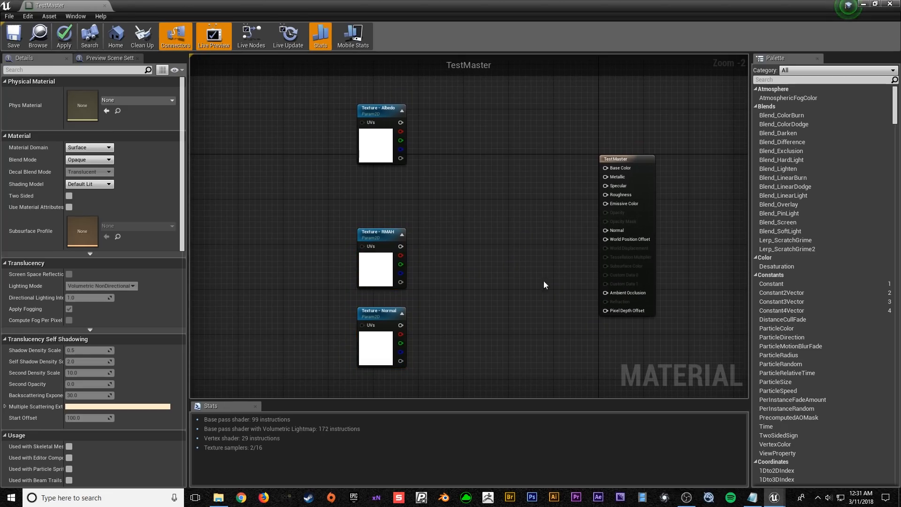
pyautogui.moveTo(606, 195); pyautogui.dragTo(398, 257)
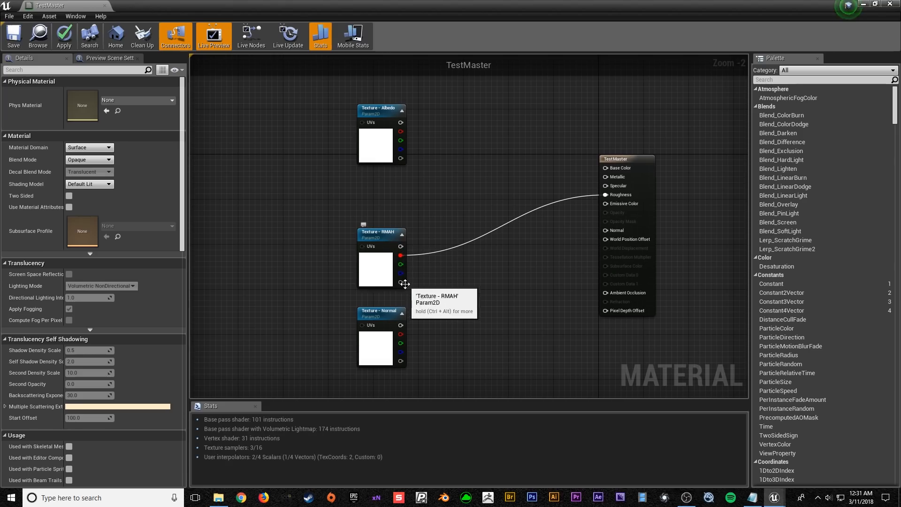
pyautogui.moveTo(610, 177); pyautogui.dragTo(400, 264)
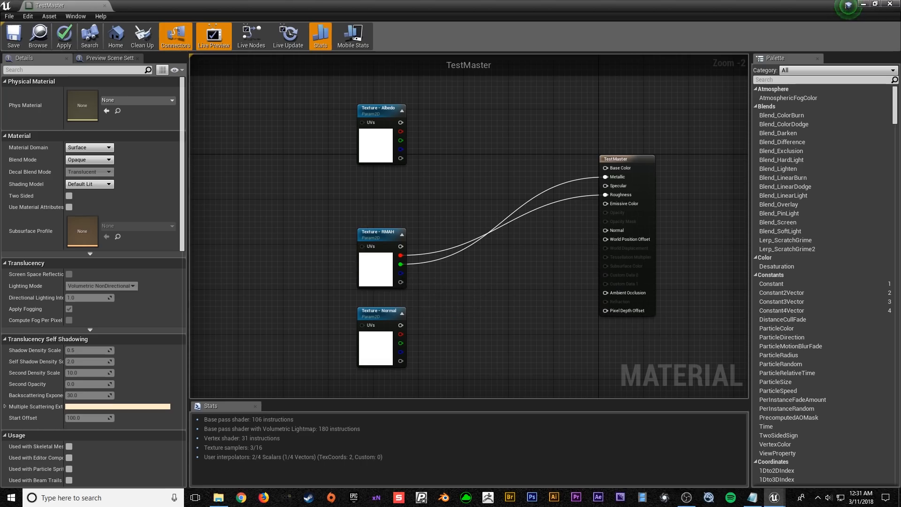
pyautogui.moveTo(481, 293); pyautogui.dragTo(515, 271, button='right')
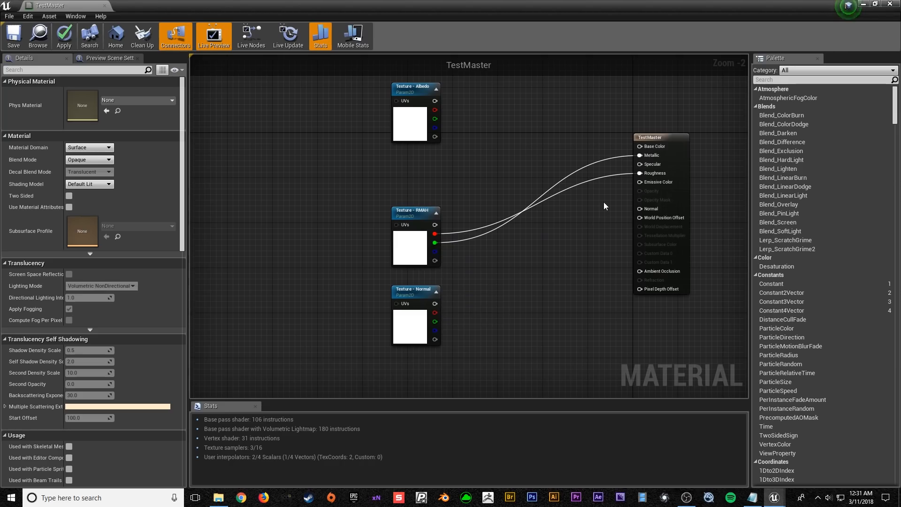
pyautogui.moveTo(635, 208); pyautogui.dragTo(435, 304)
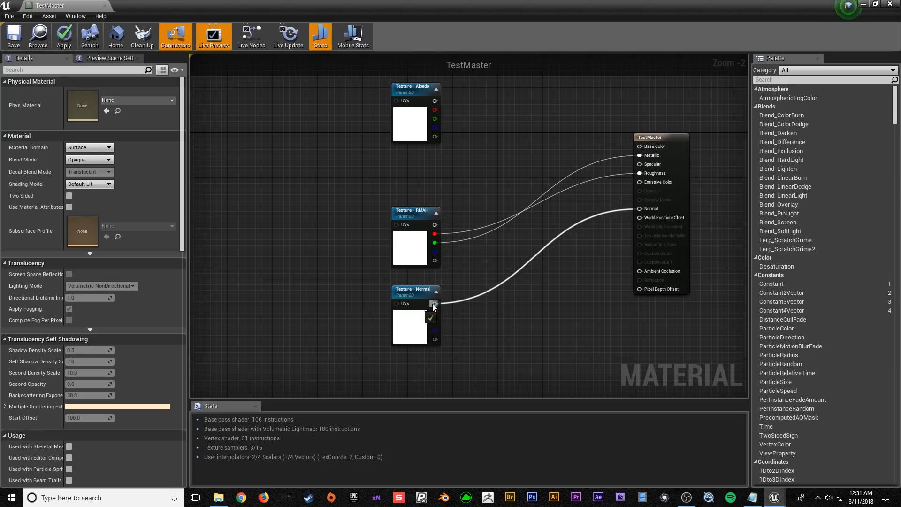
# - Add a Multiply node and a Power node between the Albedo texture and the TestMaster output node
pyautogui.moveTo(358, 286); pyautogui.dragTo(321, 318, button='right')
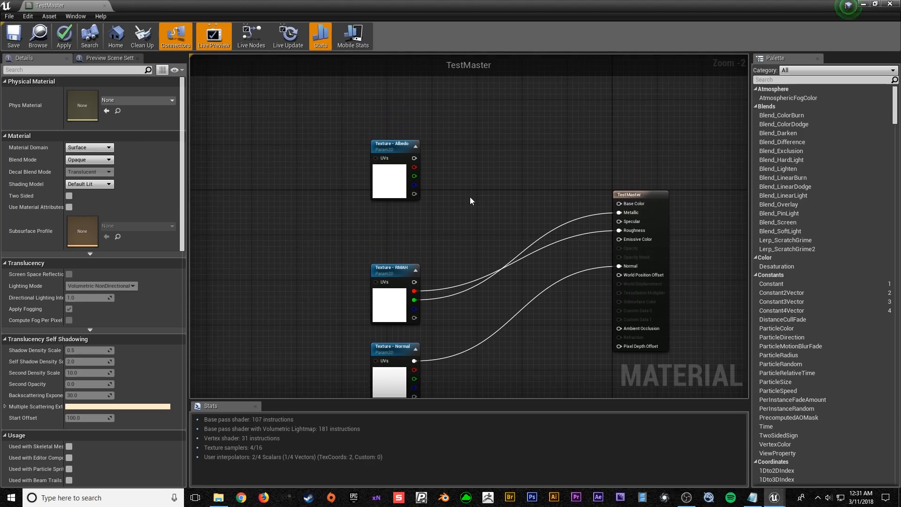
pyautogui.moveTo(538, 137); pyautogui.dragTo(508, 152, button='right')
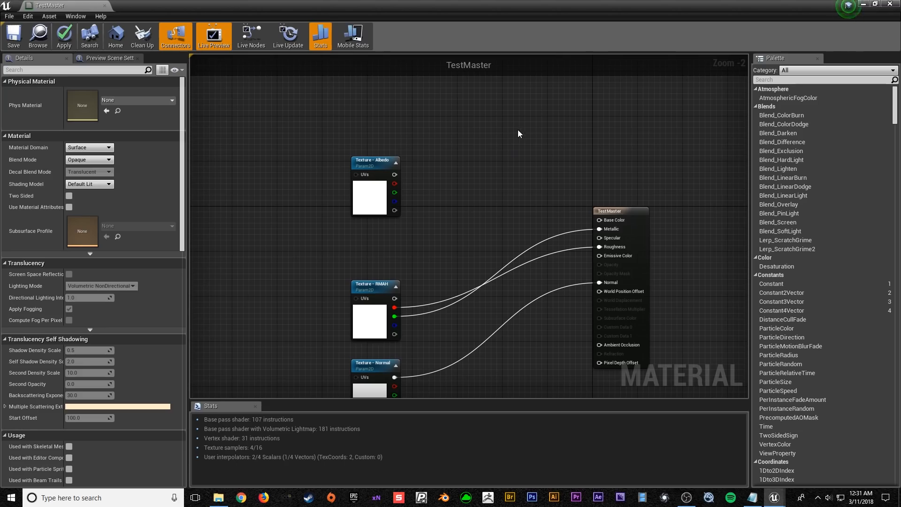
pyautogui.click(517, 129)
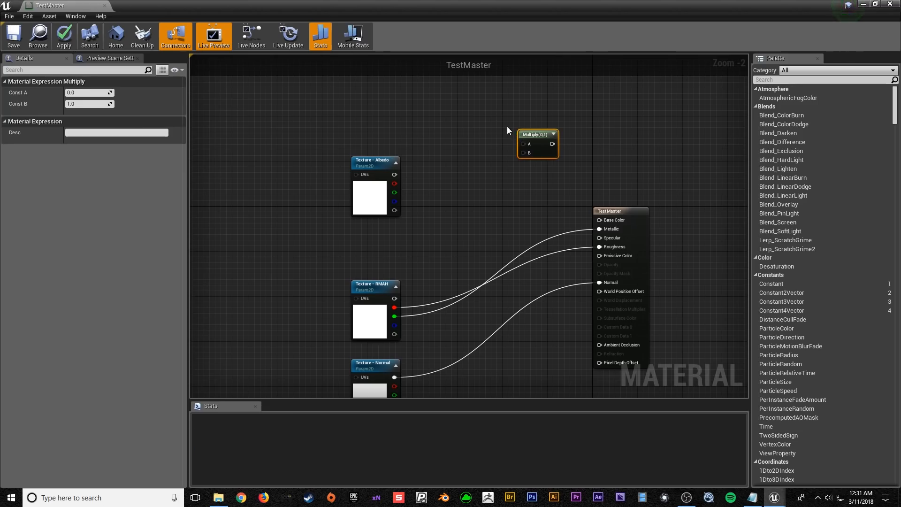
pyautogui.rightClick(489, 215)
pyautogui.write('pow')
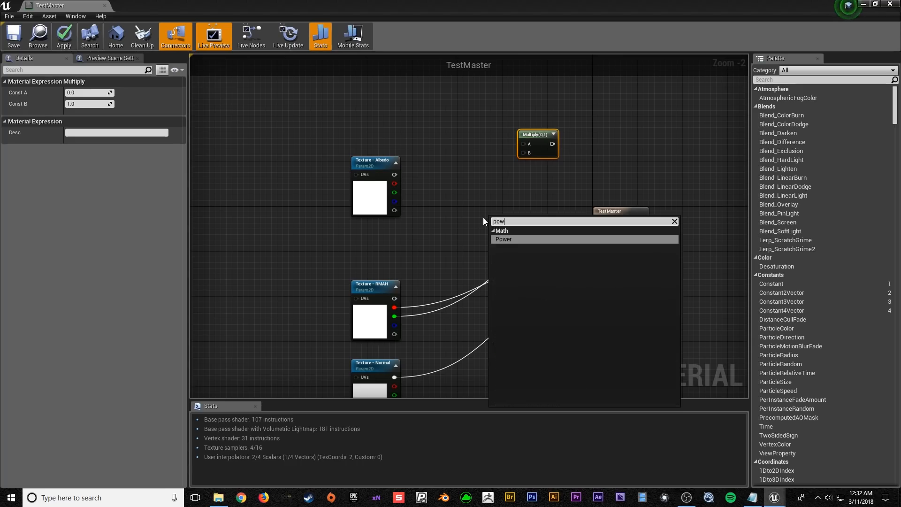
pyautogui.press('Return')
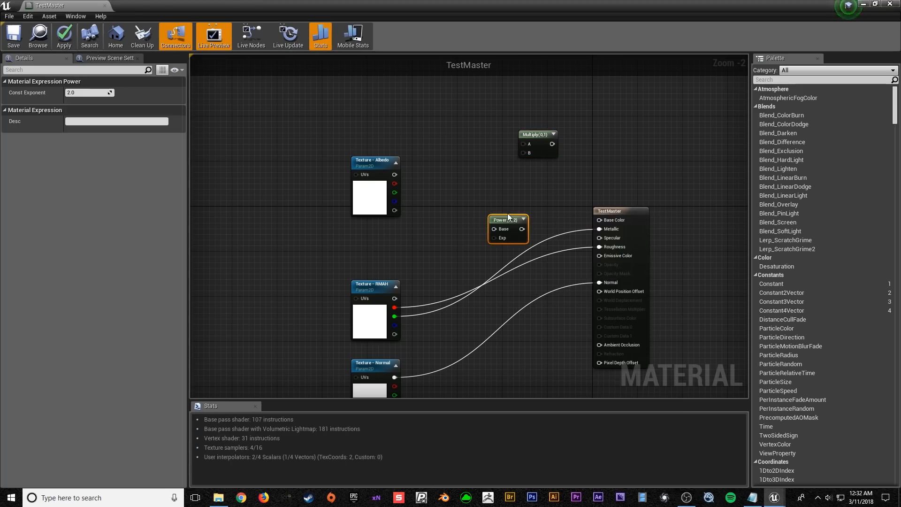
pyautogui.moveTo(513, 221); pyautogui.dragTo(499, 189)
# - Feed the Albedo texture and Power node into Multiply's A and B inputs, and connect Multiply to Base Color
pyautogui.moveTo(524, 152); pyautogui.dragTo(395, 175)
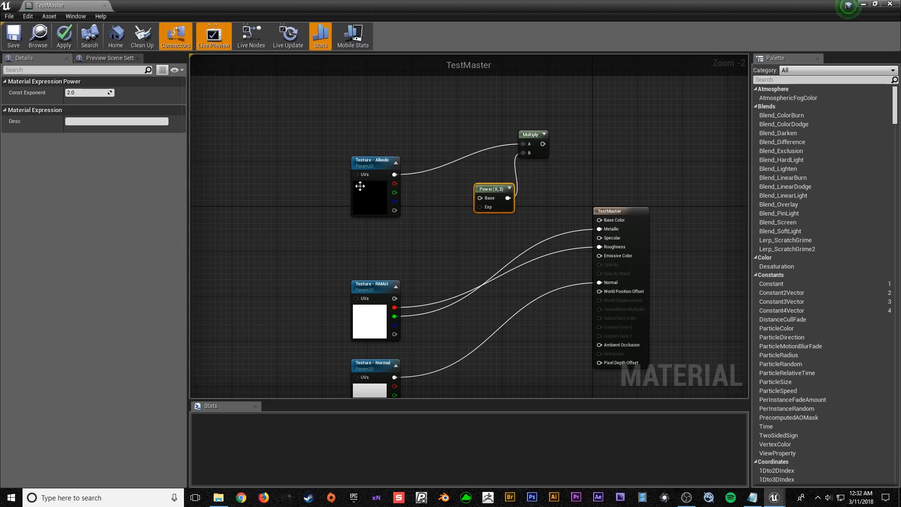
pyautogui.moveTo(607, 221); pyautogui.dragTo(543, 143)
pyautogui.moveTo(615, 211); pyautogui.dragTo(626, 205)
pyautogui.moveTo(536, 135); pyautogui.dragTo(548, 144)
# - Connect the RMAH texture's blue channel to the Power node's Base input and move the Power node slightly down
pyautogui.moveTo(521, 247); pyautogui.dragTo(582, 194, button='right')
pyautogui.moveTo(561, 162); pyautogui.dragTo(467, 288)
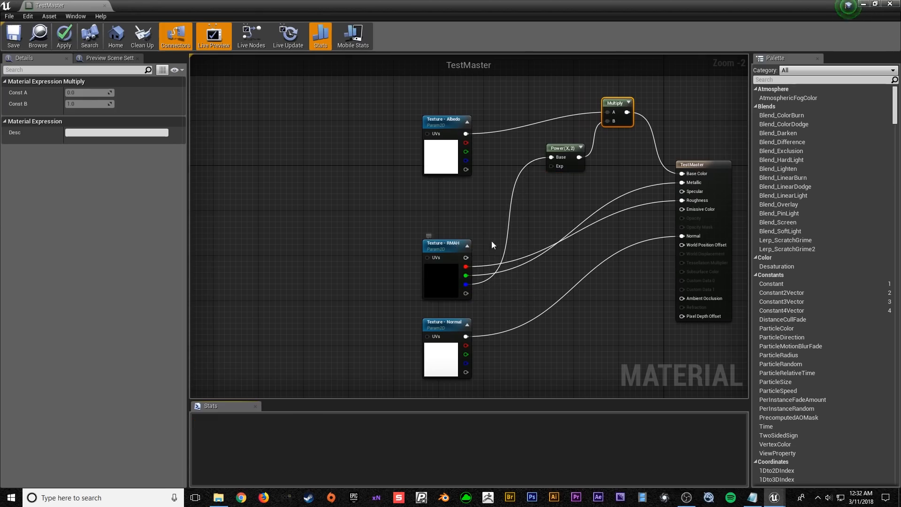
pyautogui.moveTo(575, 169); pyautogui.dragTo(581, 192)
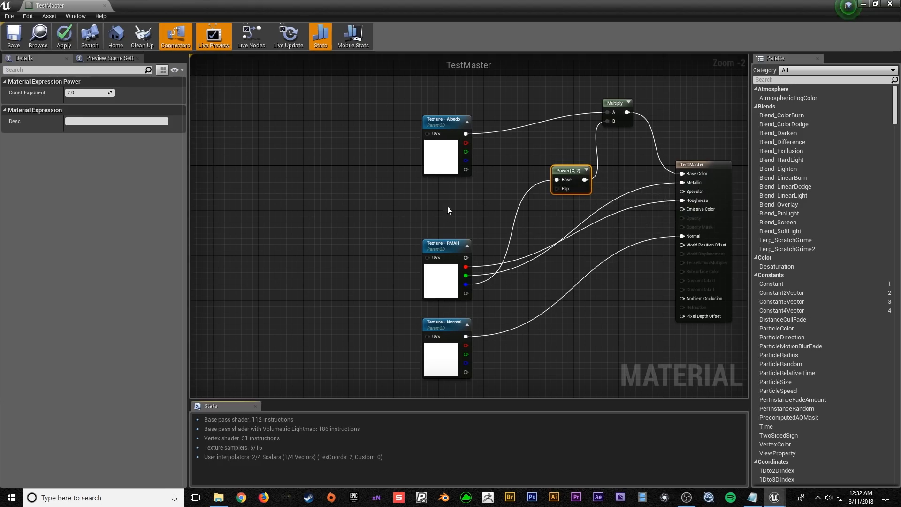
# - Add a constant near the Albedo texture, convert it to a scalar parameter and name it AO - Intensity
pyautogui.click(374, 204)
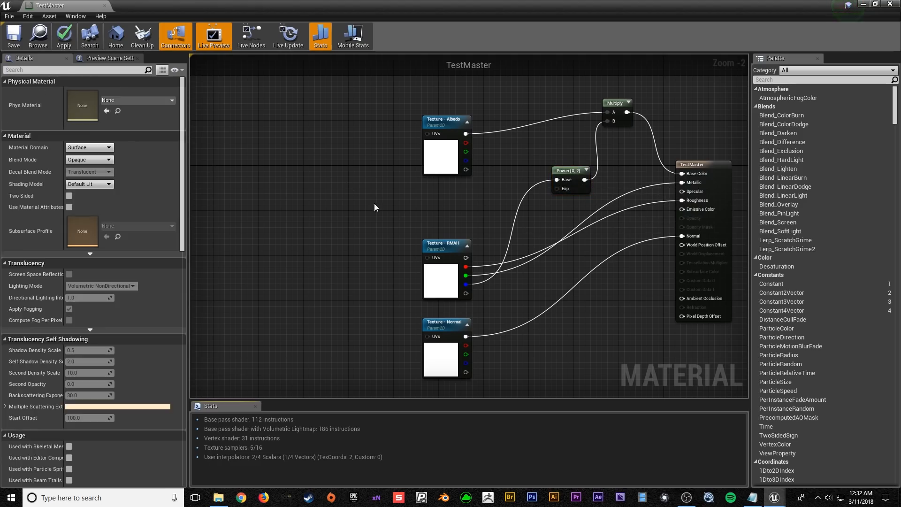
pyautogui.press('1')
pyautogui.click(339, 176)
pyautogui.rightClick(345, 179)
pyautogui.click(354, 183)
pyautogui.click(85, 96)
pyautogui.write('AO - Intensity')
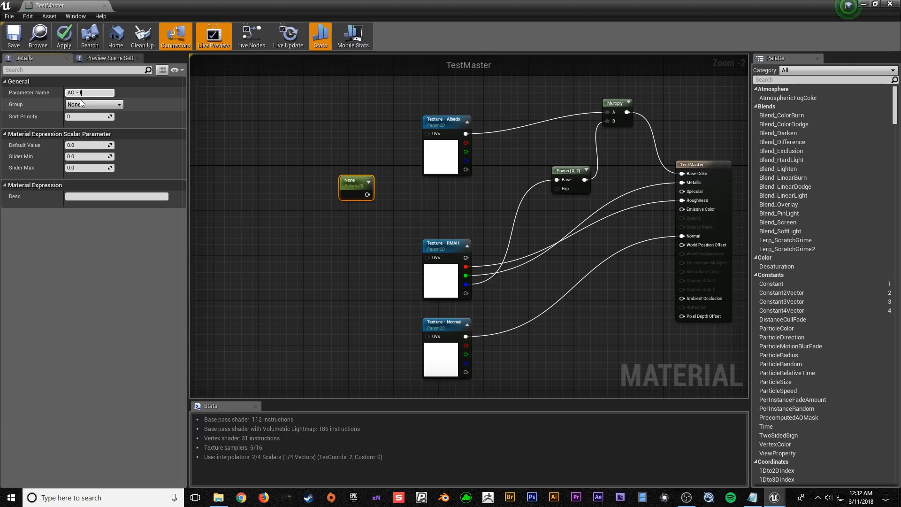
# - Assign the AO - Intensity parameter to a new group named Main and set its default value to 1.0
pyautogui.click(112, 105)
pyautogui.write('Main')
pyautogui.click(329, 216)
pyautogui.click(373, 188)
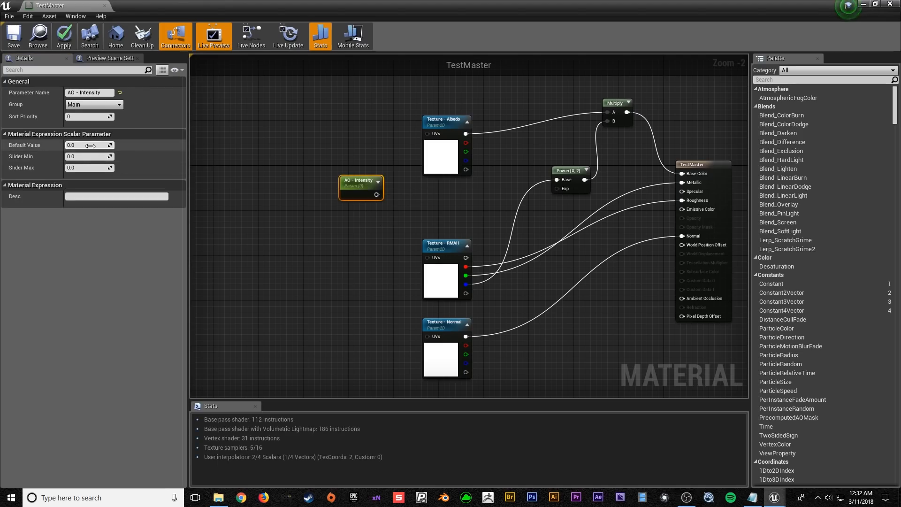
pyautogui.press('Return')
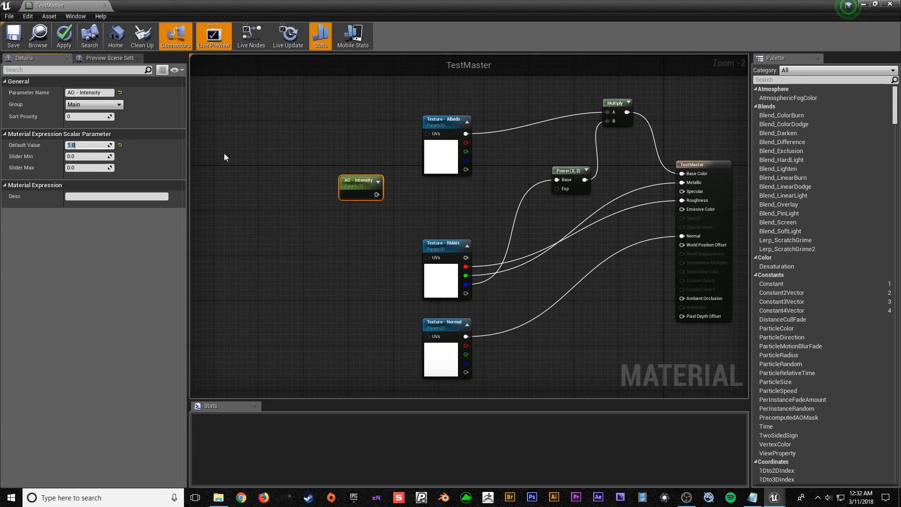
# - Place the AO - Intensity node just below the Albedo texture and connect it to the Power node's Exp input
pyautogui.moveTo(361, 187); pyautogui.dragTo(450, 190)
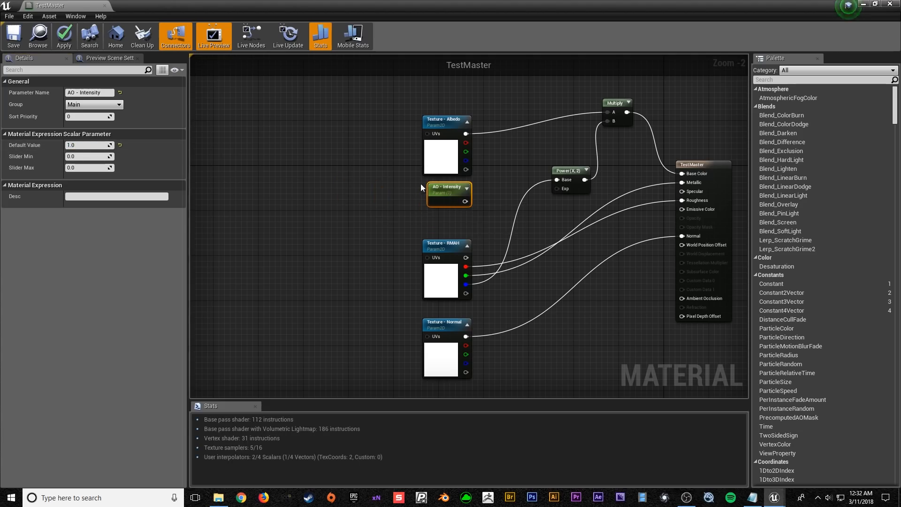
pyautogui.moveTo(566, 188); pyautogui.dragTo(464, 202)
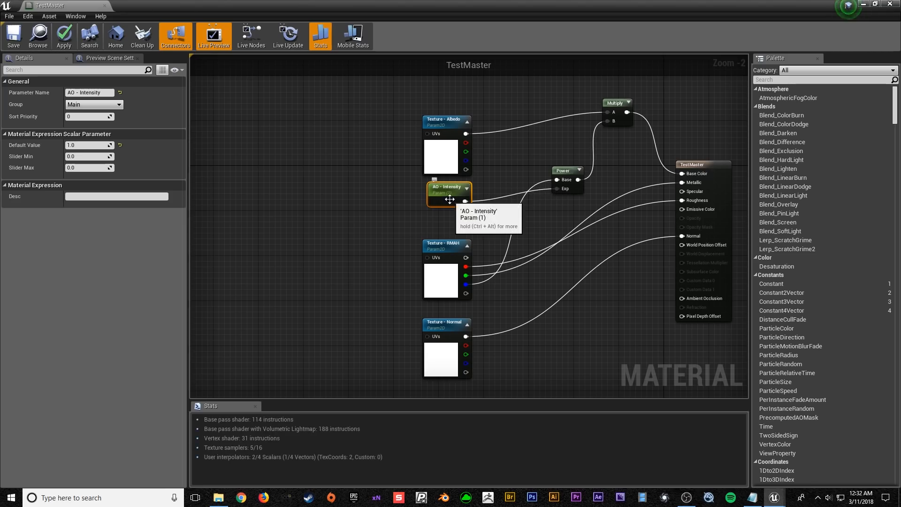
# - Tidy the graph by lowering the Multiply node and moving the Power node closer to the texture nodes
pyautogui.moveTo(589, 247); pyautogui.dragTo(491, 243, button='right')
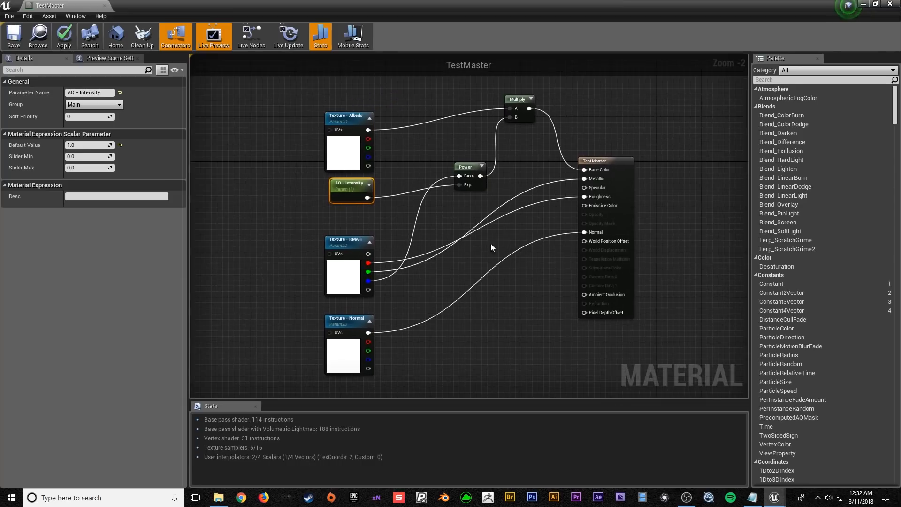
pyautogui.moveTo(499, 287); pyautogui.dragTo(561, 248, button='right')
pyautogui.click(568, 120)
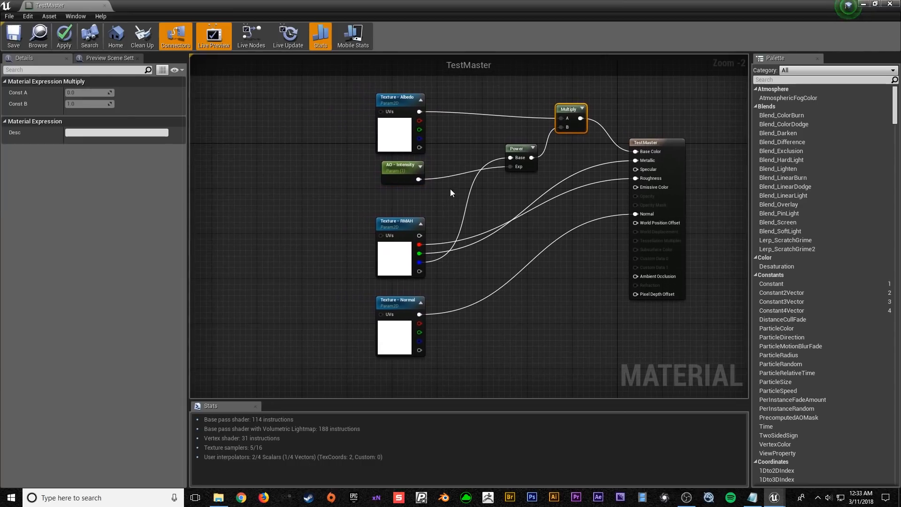
pyautogui.moveTo(522, 168); pyautogui.dragTo(495, 169)
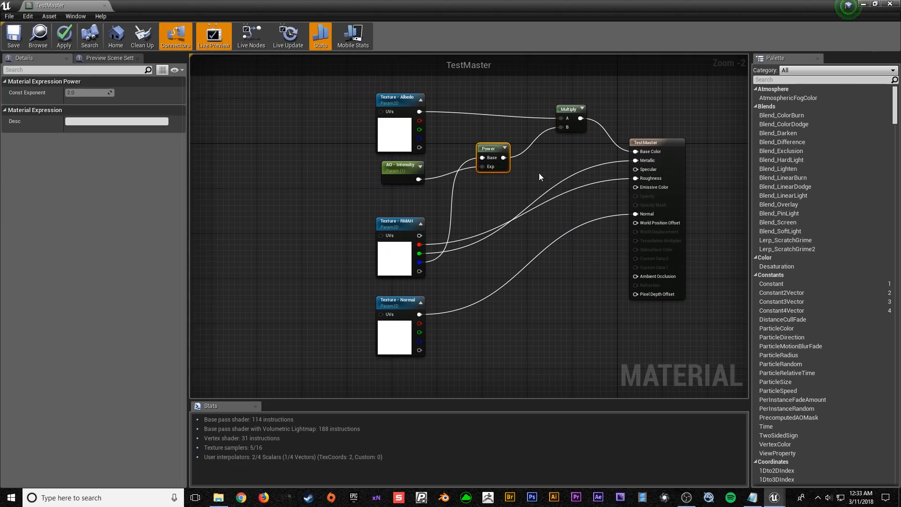
pyautogui.moveTo(520, 260); pyautogui.dragTo(516, 276, button='right')
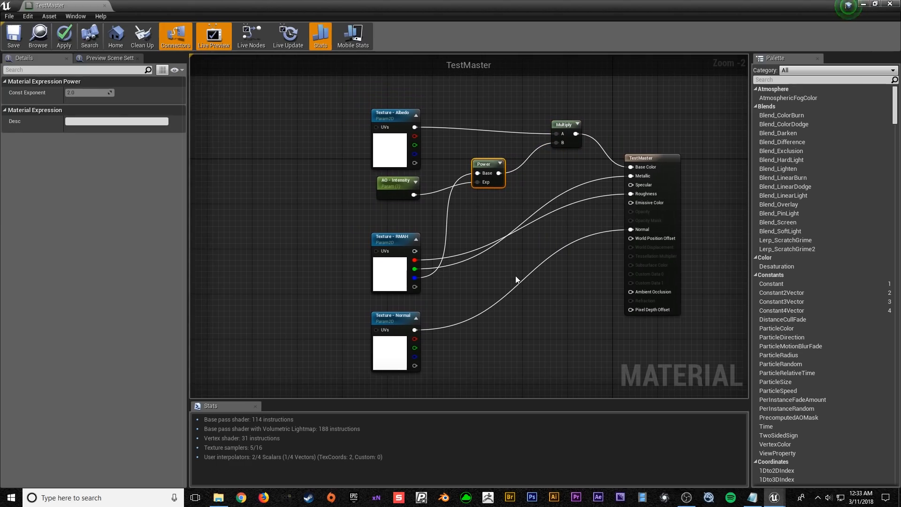
# - Save the TestMaster material and close its editor to return to the Materials folder
pyautogui.click(261, 173)
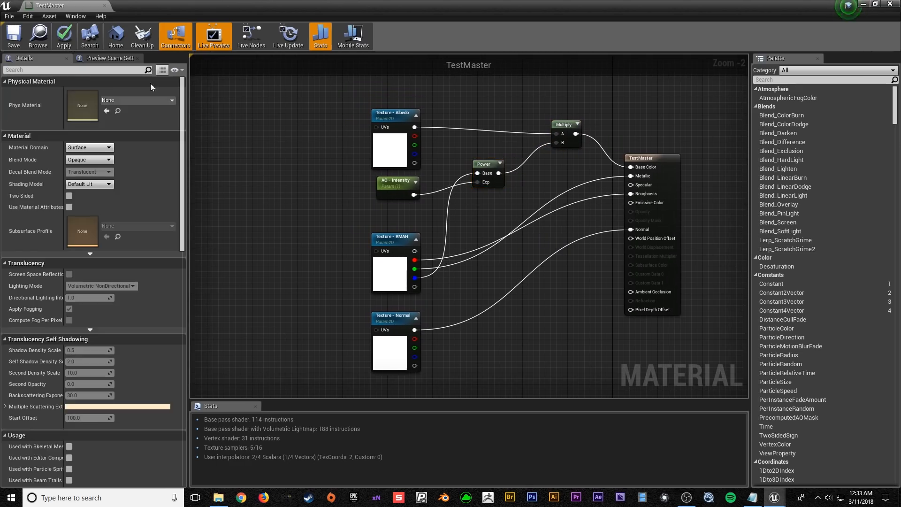
pyautogui.click(14, 38)
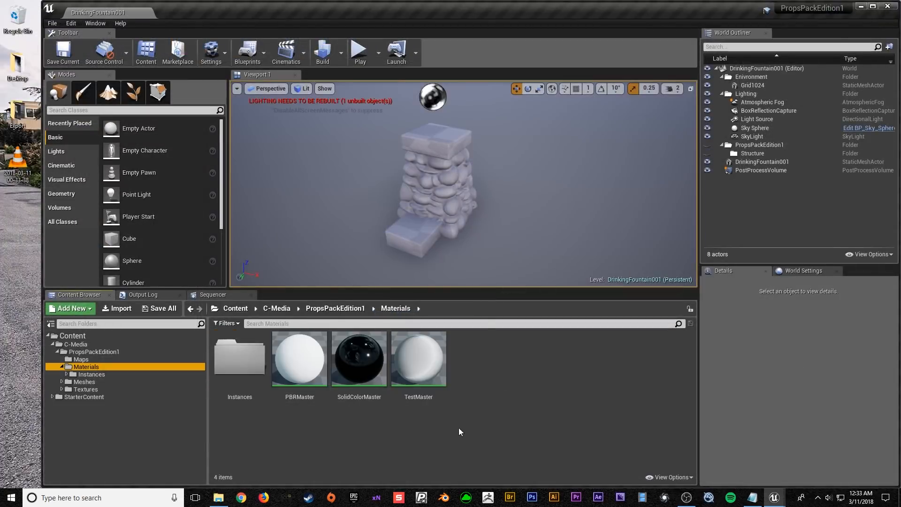
# - Create a material instance from TestMaster under its default name and delete that instance again
pyautogui.rightClick(427, 352)
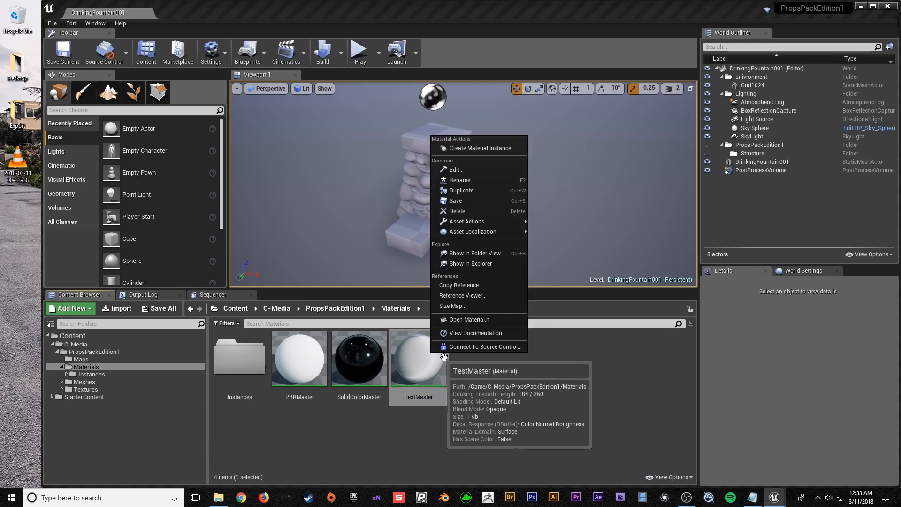
pyautogui.click(470, 150)
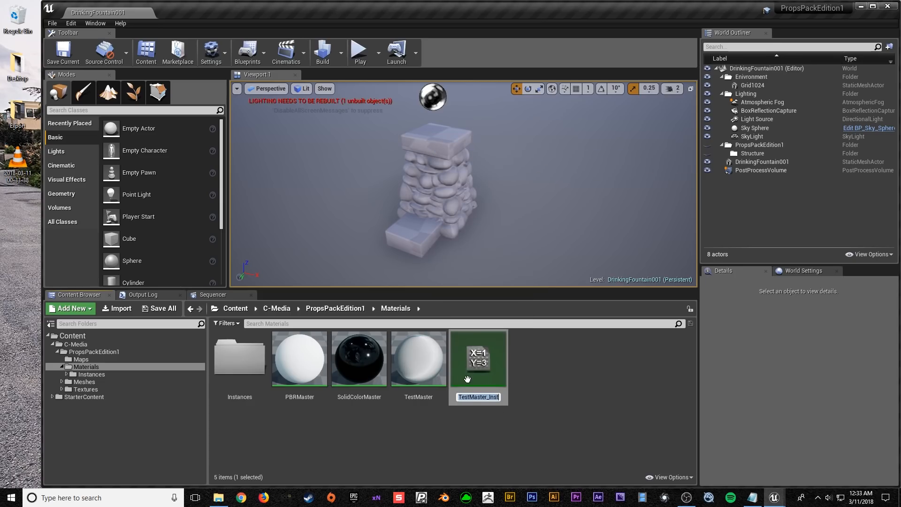
pyautogui.press('Return')
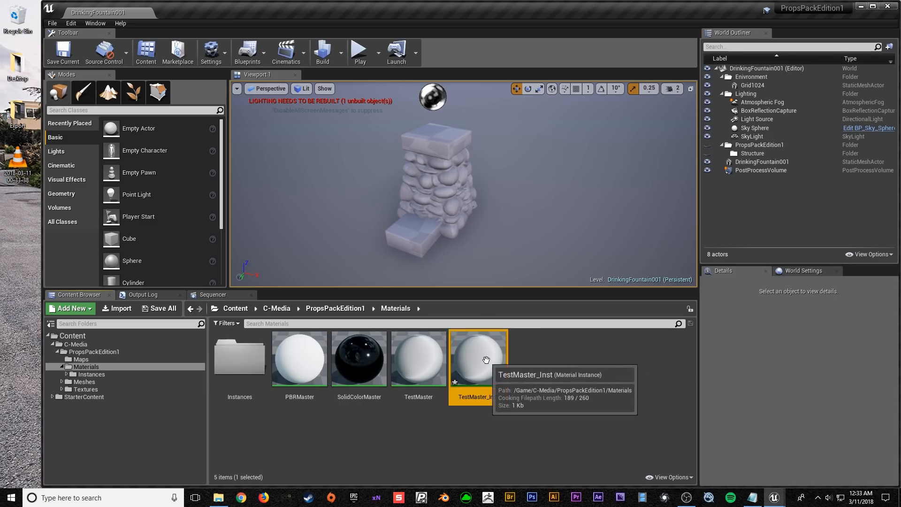
pyautogui.press('Delete')
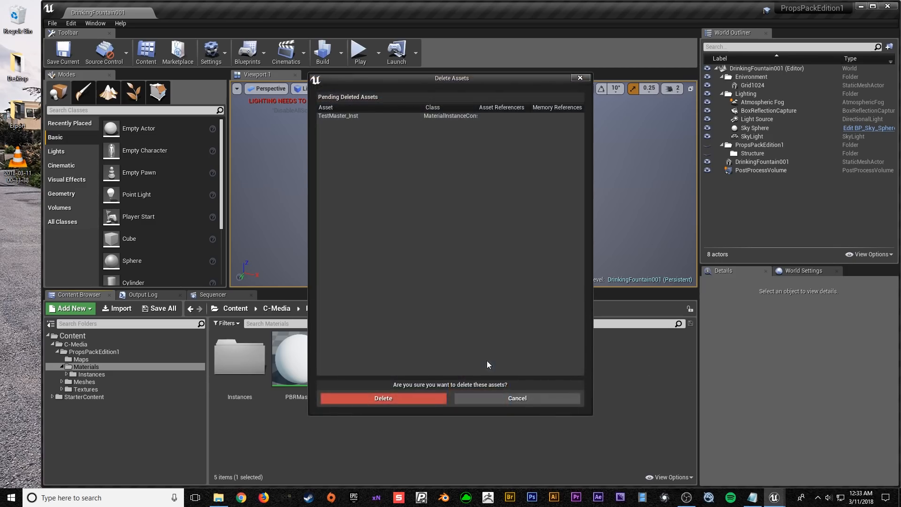
pyautogui.click(394, 396)
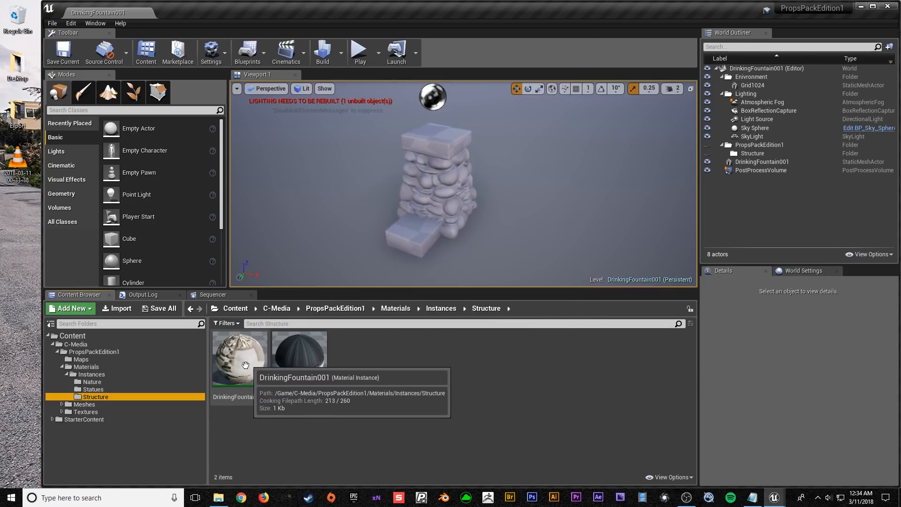
# - Open the Structure subfolder of the Textures folder to view the drinking fountain's textures
pyautogui.click(61, 412)
pyautogui.click(87, 449)
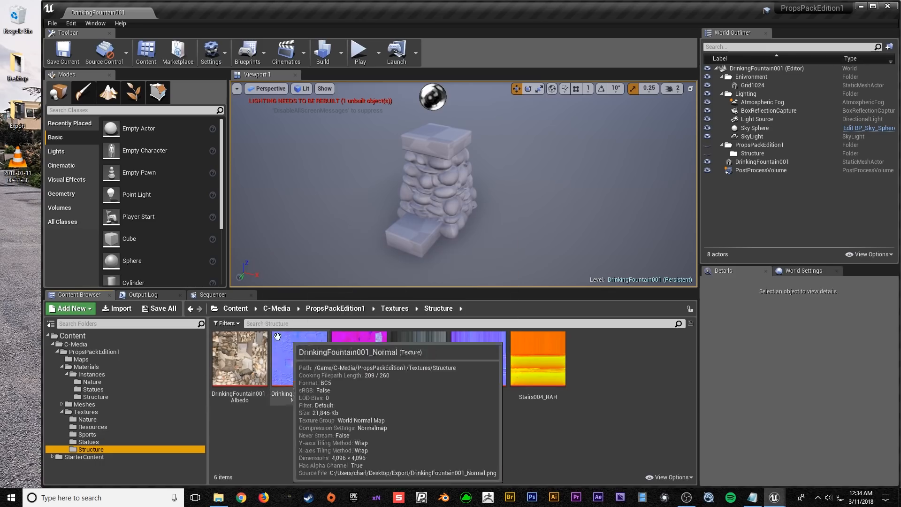
# - Search all project content for drinkingfountain, clear the search and collapse the Textures folder
pyautogui.click(66, 338)
pyautogui.click(283, 323)
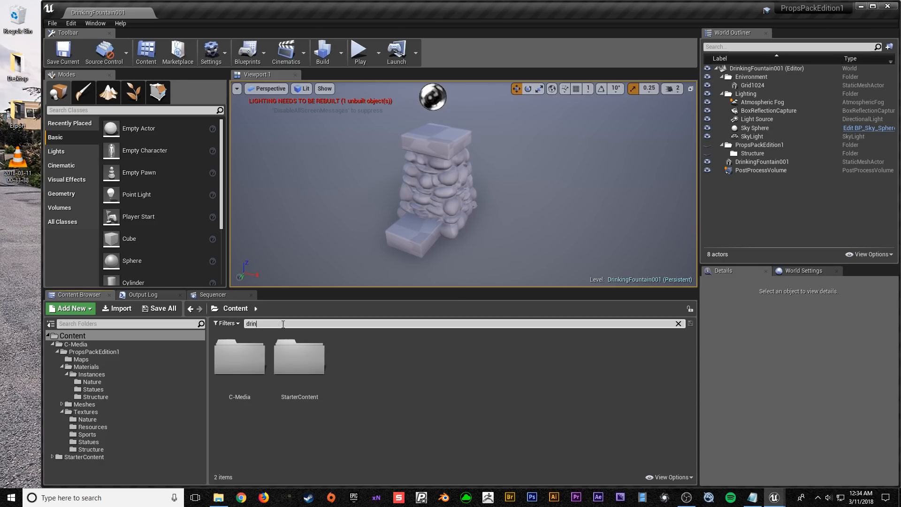
pyautogui.write('drinkingfountain')
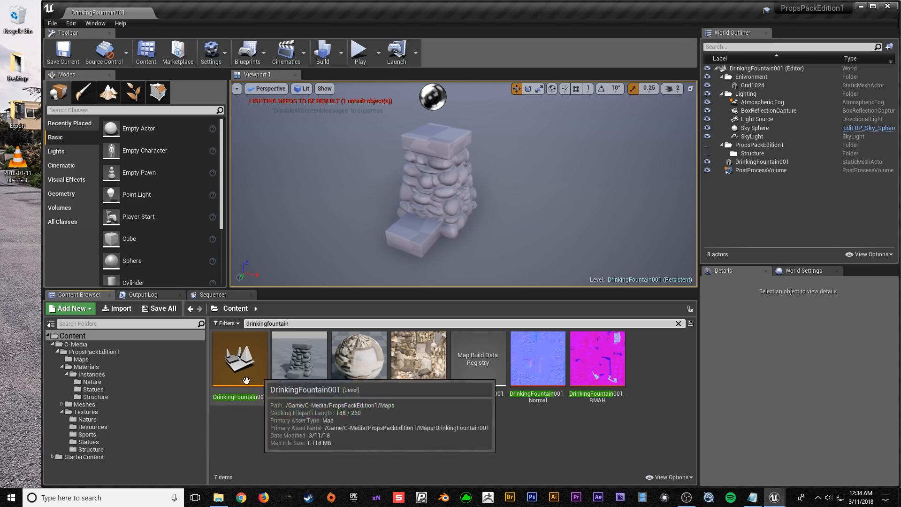
pyautogui.click(679, 324)
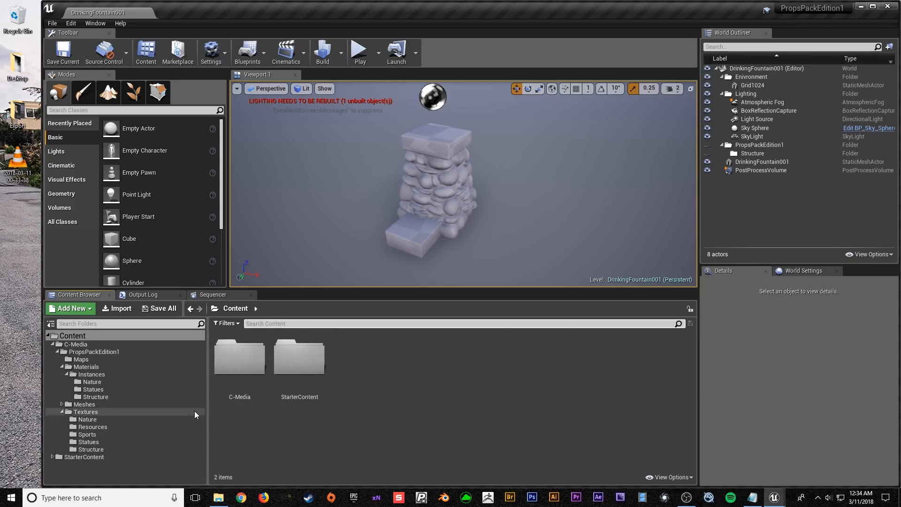
pyautogui.click(61, 412)
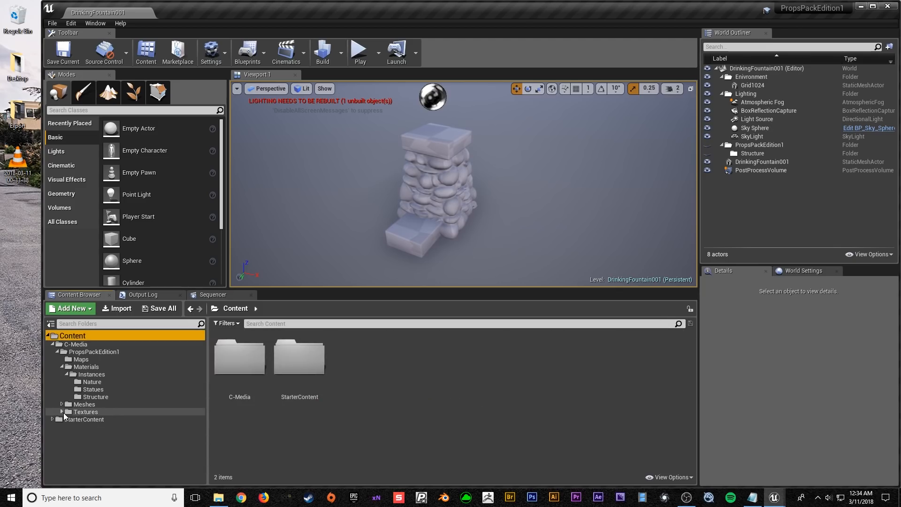
# - Open the DrinkingFountain001 material instance from Materials/Instances/Structure and widen its editor and parameter name column
pyautogui.click(96, 397)
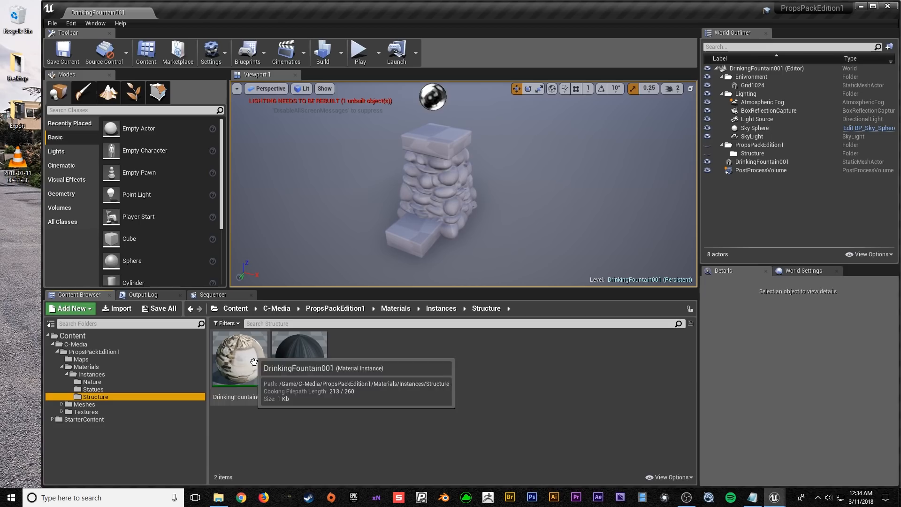
pyautogui.click(255, 417)
pyautogui.doubleClick(239, 351)
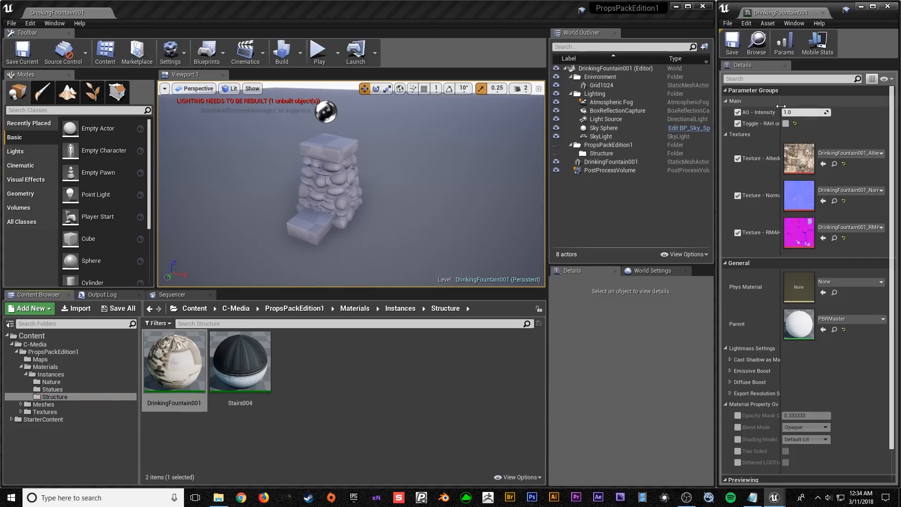
pyautogui.moveTo(781, 106); pyautogui.dragTo(812, 107)
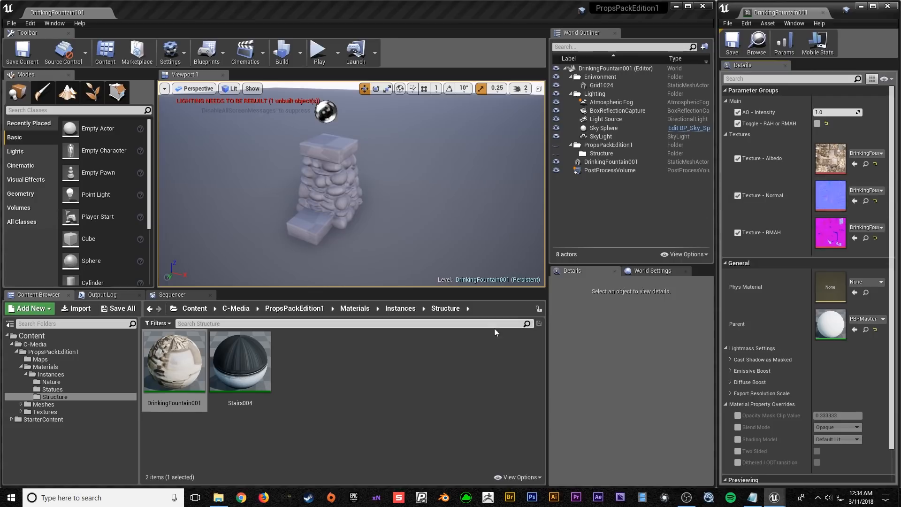
pyautogui.click(311, 409)
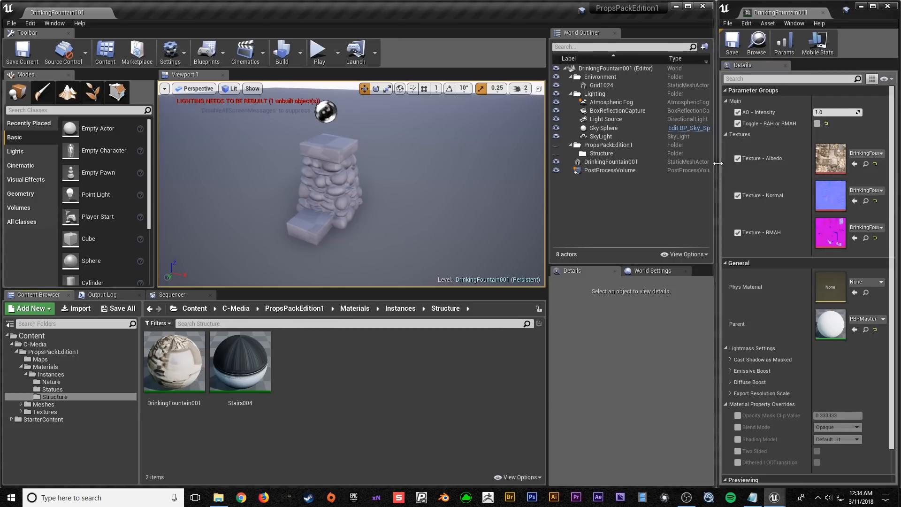
pyautogui.moveTo(718, 164); pyautogui.dragTo(642, 177)
# - Disable the Albedo, Normal, RMAH, Toggle - RAH or RMAH and AO - Intensity overrides, and enable Texture - RAH
pyautogui.click(662, 159)
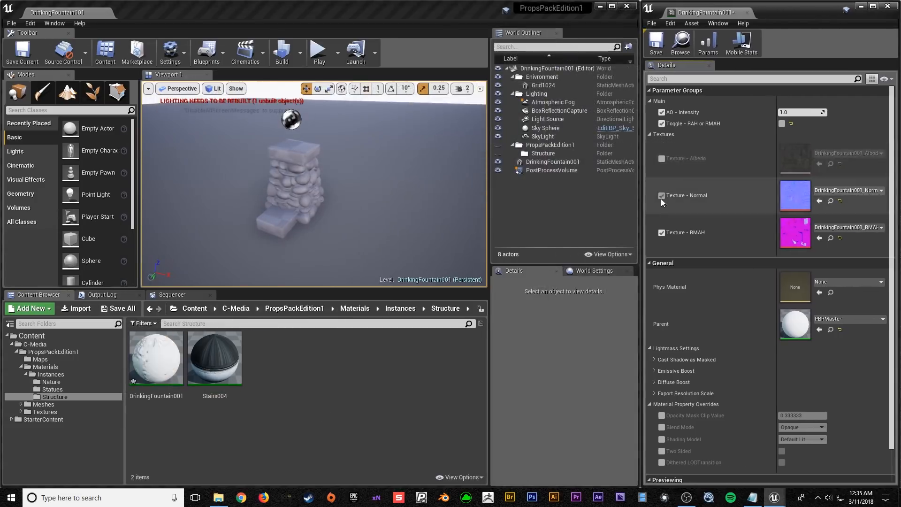
pyautogui.click(661, 196)
pyautogui.click(662, 232)
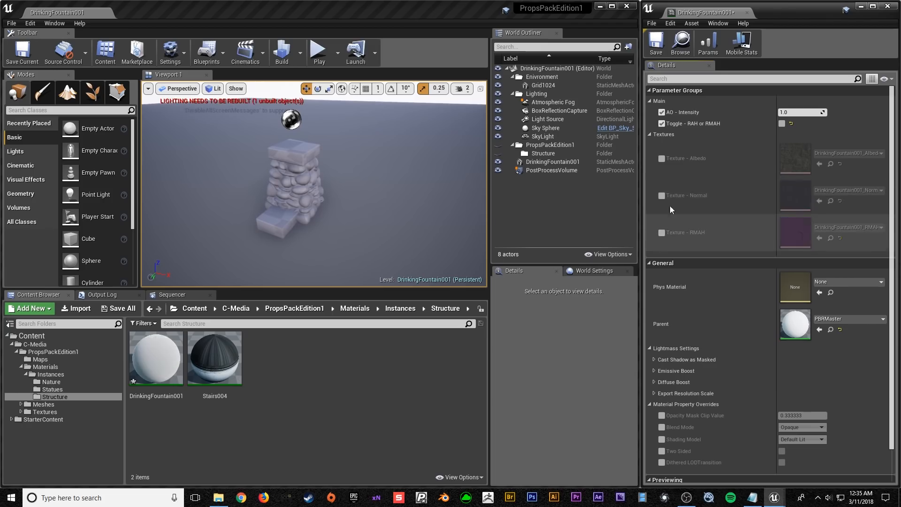
pyautogui.click(662, 123)
pyautogui.click(662, 112)
pyautogui.click(662, 233)
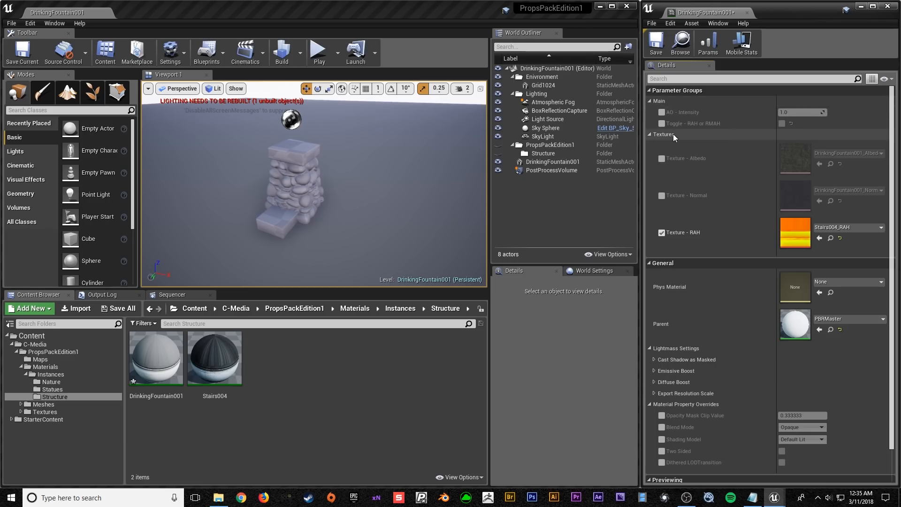
pyautogui.click(649, 135)
pyautogui.click(649, 134)
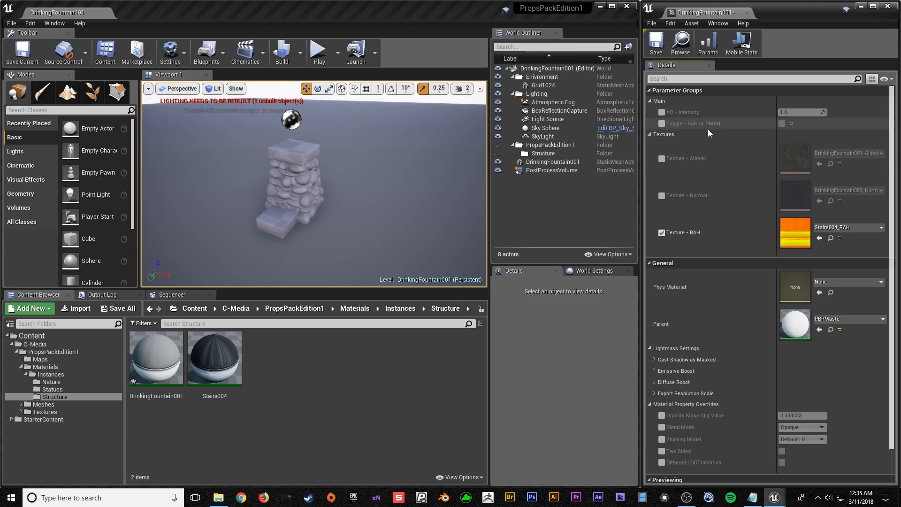
# - Enable the AO - Intensity, Albedo and Normal overrides, disable RAH, and assign DrinkingFountain001_Albedo to Texture - Albedo
pyautogui.click(661, 112)
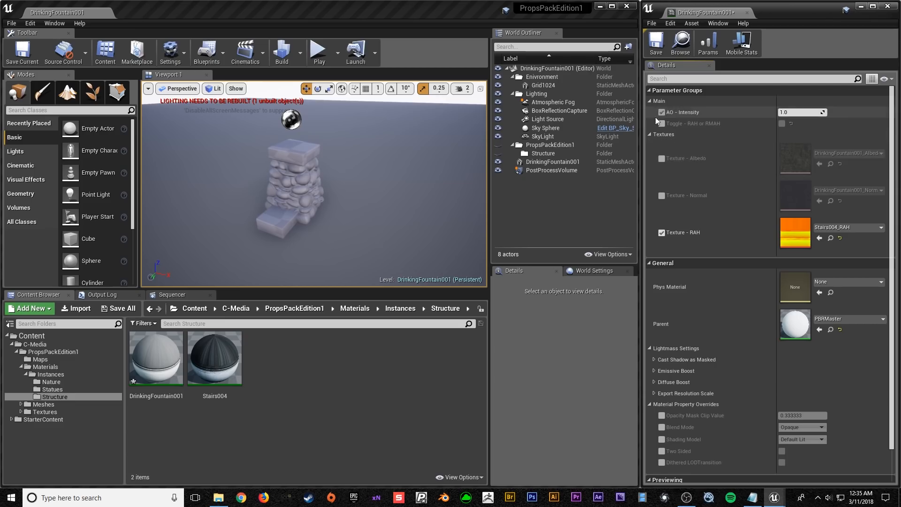
pyautogui.click(661, 158)
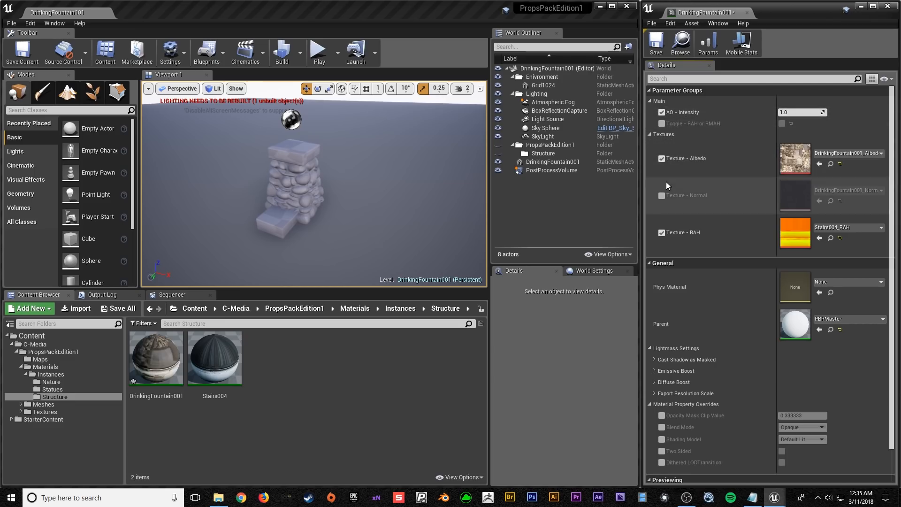
pyautogui.click(662, 196)
pyautogui.click(661, 233)
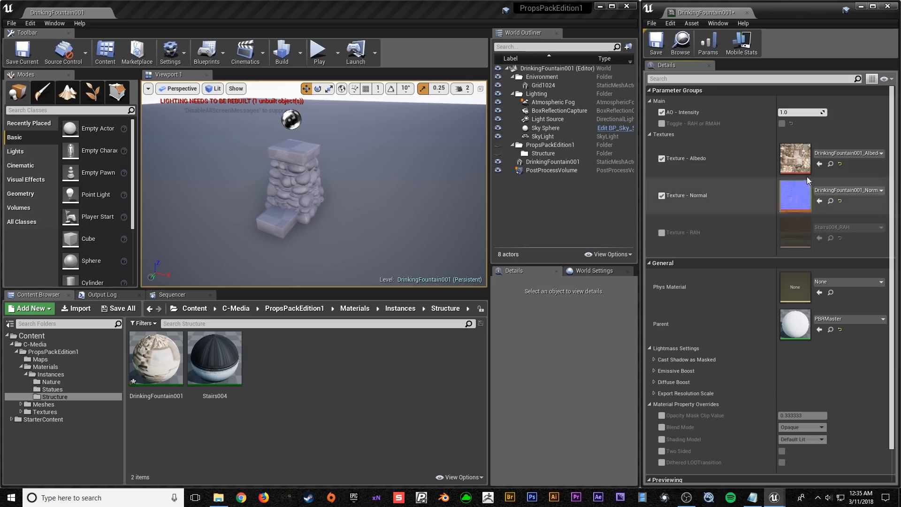
pyautogui.click(830, 164)
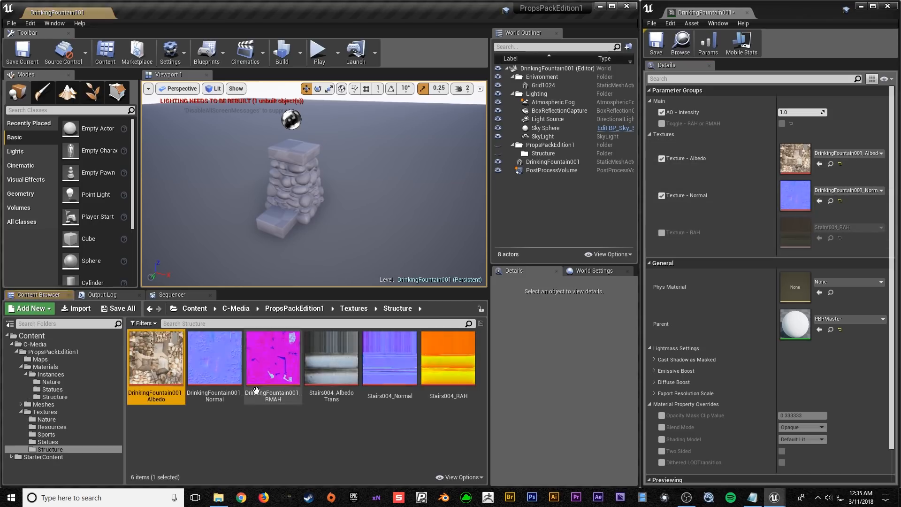
pyautogui.moveTo(156, 359); pyautogui.dragTo(797, 162)
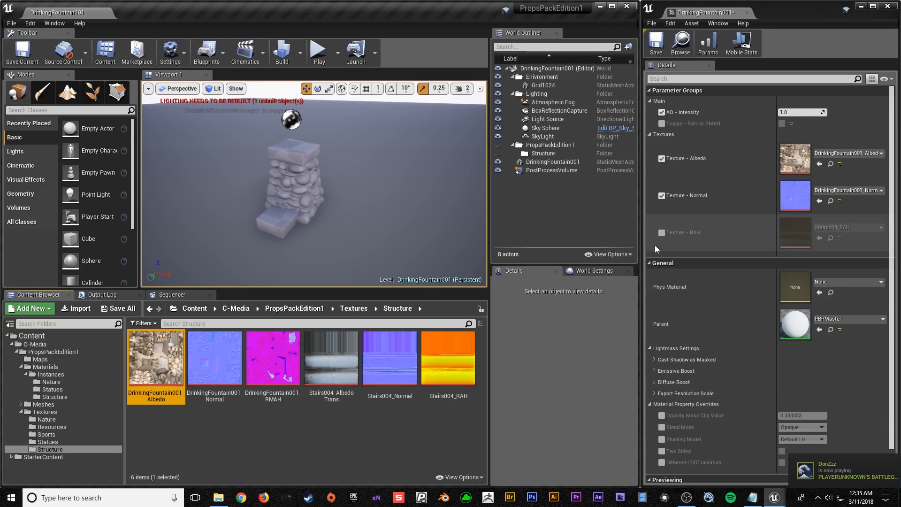
# - Override Toggle - RAH or RMAH with its value off, enable Texture - RMAH and locate its texture in the project content
pyautogui.click(662, 233)
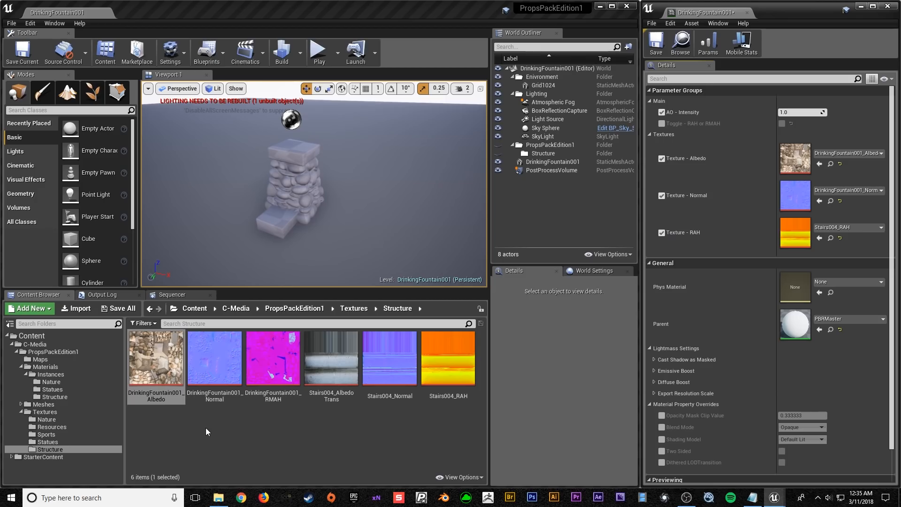
pyautogui.click(662, 123)
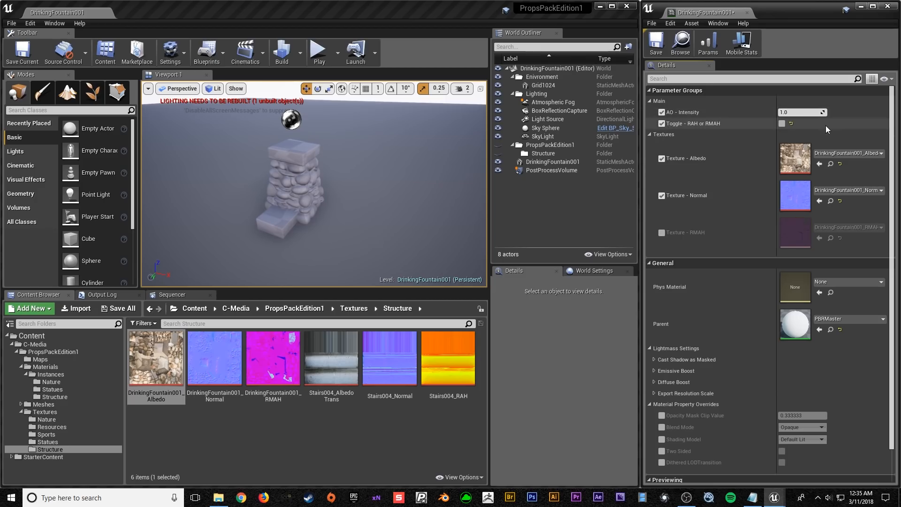
pyautogui.click(782, 123)
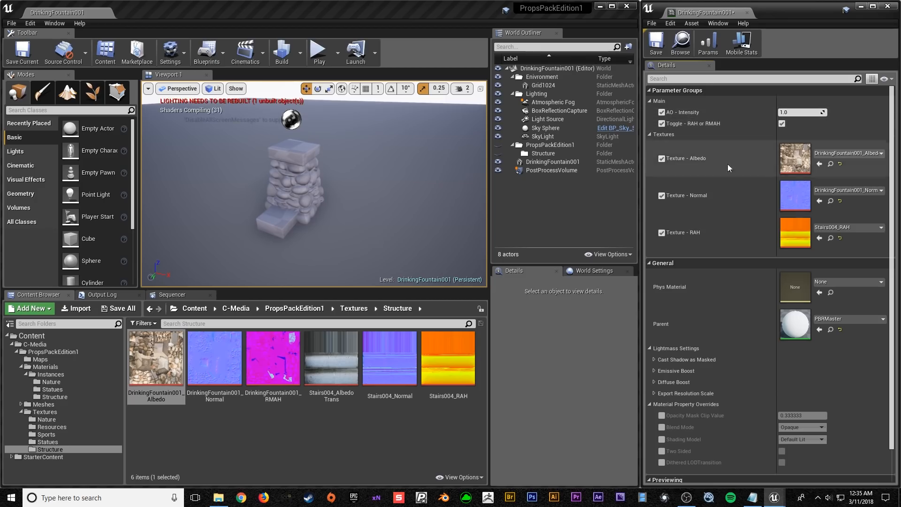
pyautogui.click(781, 124)
pyautogui.click(662, 233)
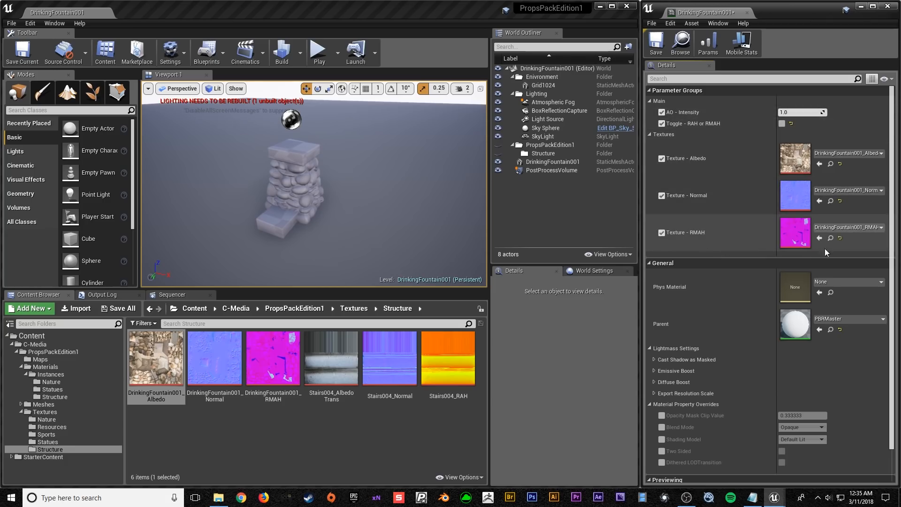
pyautogui.click(830, 238)
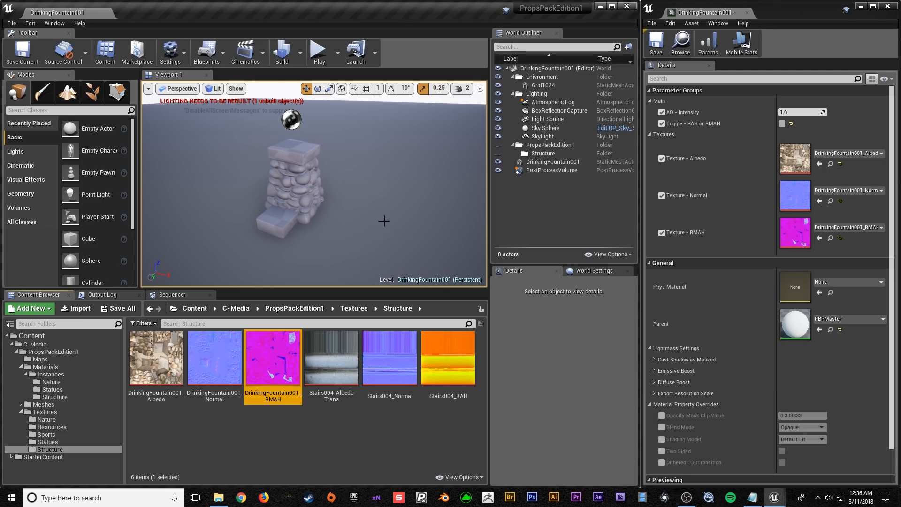
# - Open the level's drinking fountain static mesh for editing in a separate floating window
pyautogui.click(302, 163)
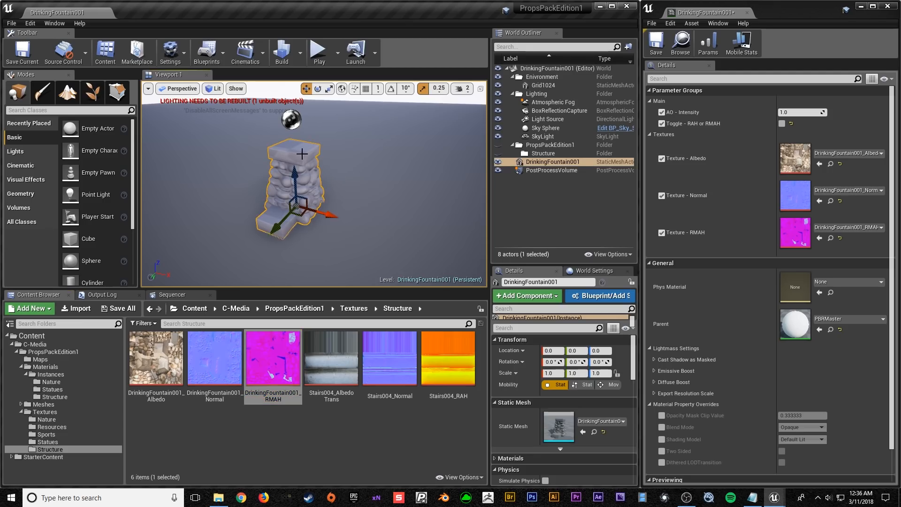
pyautogui.doubleClick(558, 425)
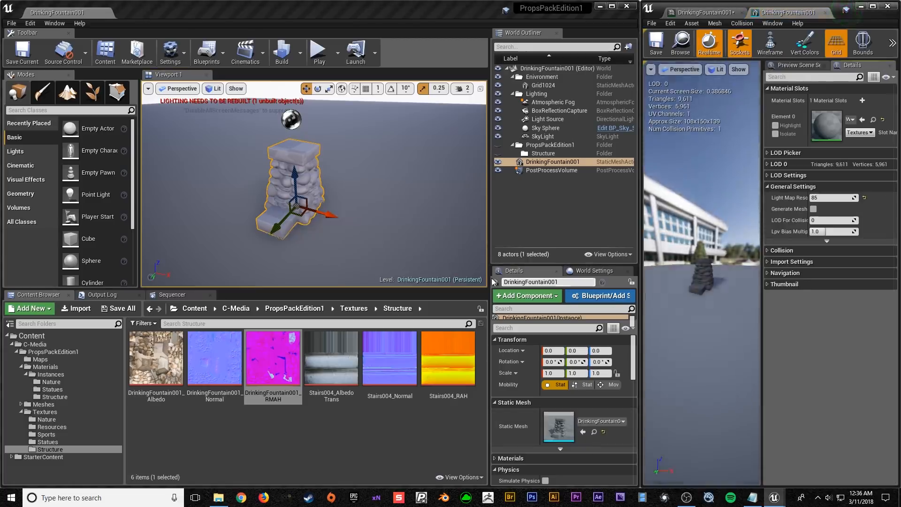
pyautogui.moveTo(788, 12); pyautogui.dragTo(366, 2)
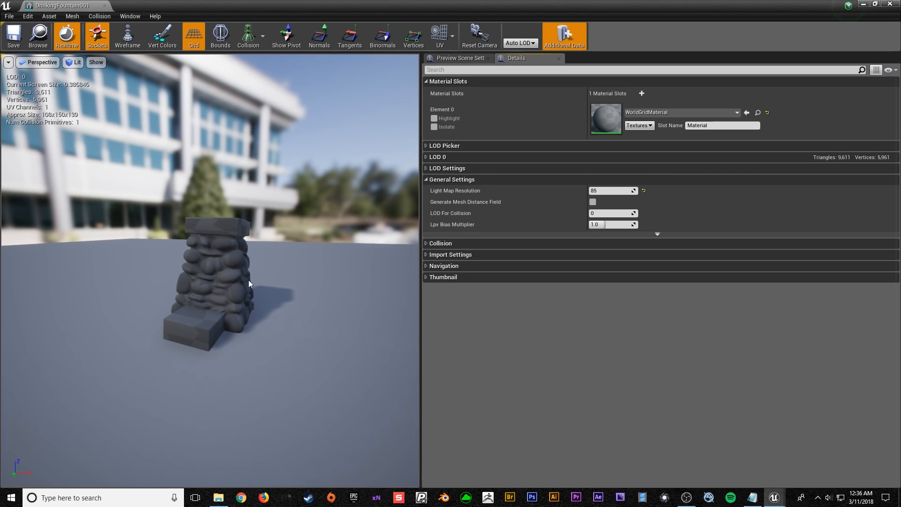
pyautogui.doubleClick(550, 7)
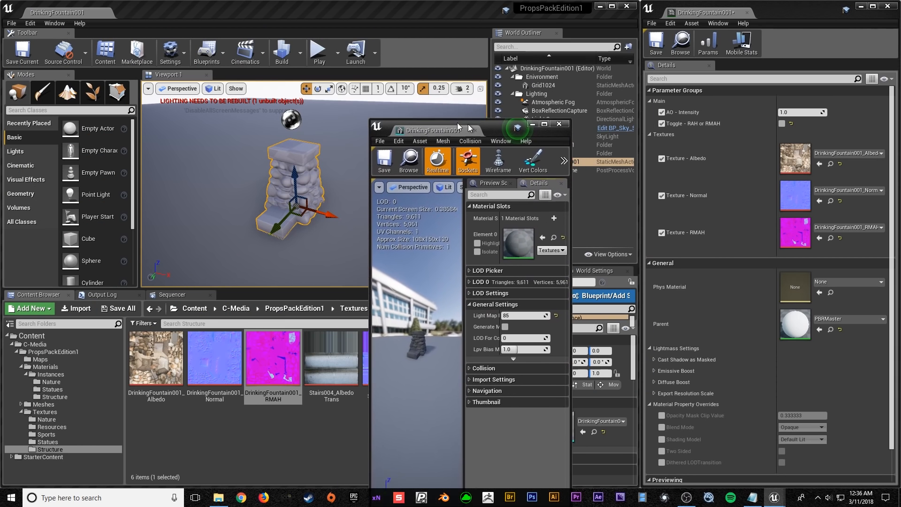
# - Locate the DrinkingFountain001 material instance in the project content and assign it to the mesh's Element 0 material slot
pyautogui.click(680, 42)
pyautogui.moveTo(399, 90); pyautogui.dragTo(536, 105)
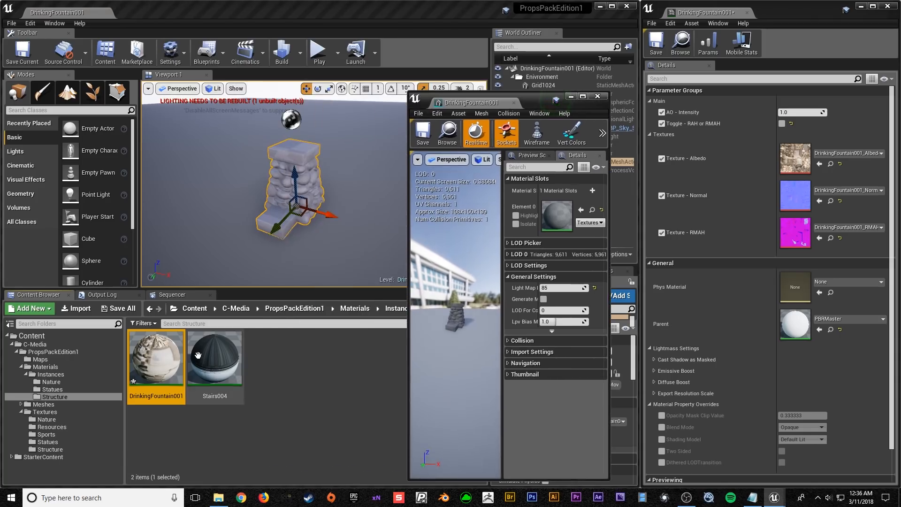
pyautogui.doubleClick(533, 97)
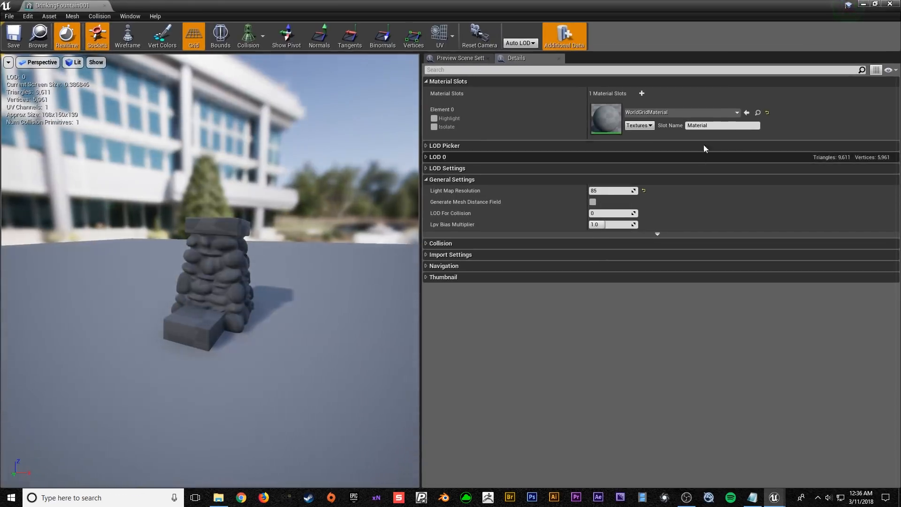
pyautogui.click(748, 112)
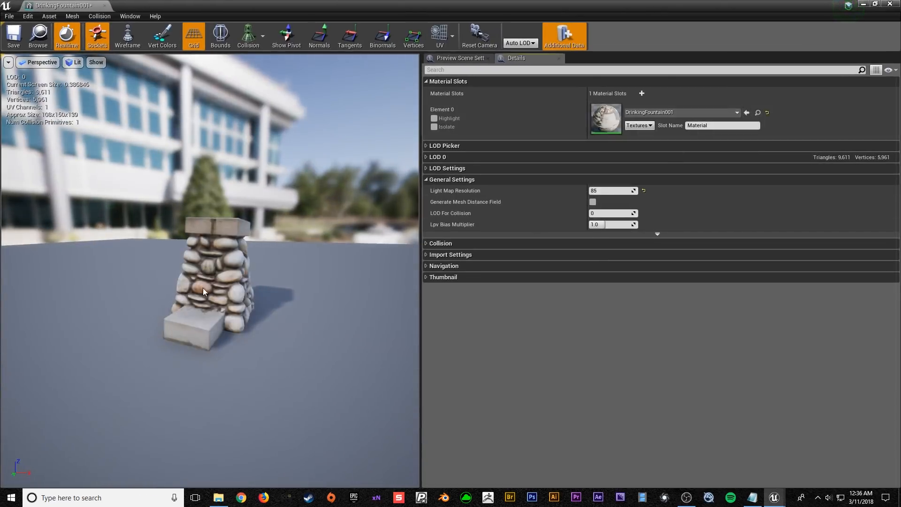
# - Examine the textured fountain up close, save the static mesh and close its editor
pyautogui.keyDown('alt'); pyautogui.moveTo(211, 270); pyautogui.dragTo(282, 271, button='right'); pyautogui.keyUp('alt')
pyautogui.keyDown('alt'); pyautogui.moveTo(210, 270); pyautogui.dragTo(253, 263); pyautogui.keyUp('alt')
pyautogui.keyDown('alt'); pyautogui.moveTo(211, 270); pyautogui.dragTo(173, 270, button='right'); pyautogui.keyUp('alt')
pyautogui.keyDown('alt'); pyautogui.moveTo(210, 271); pyautogui.dragTo(230, 300); pyautogui.keyUp('alt')
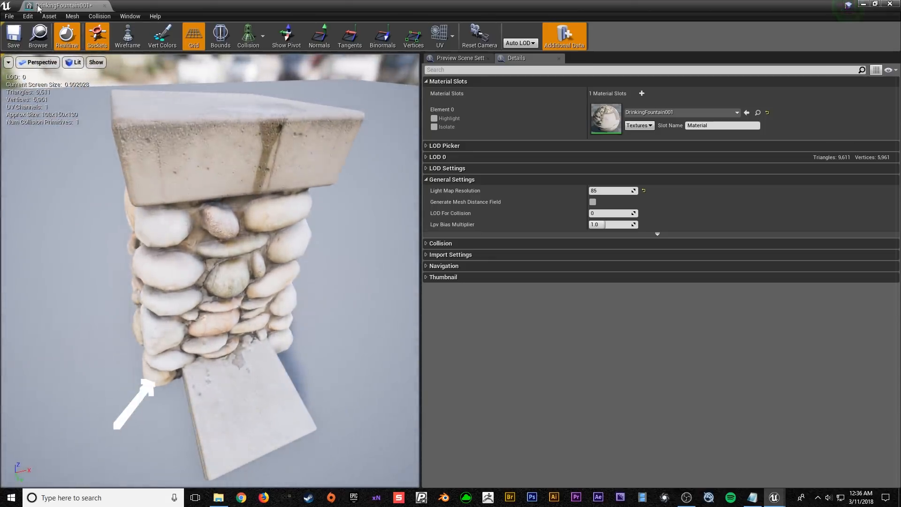
pyautogui.click(19, 36)
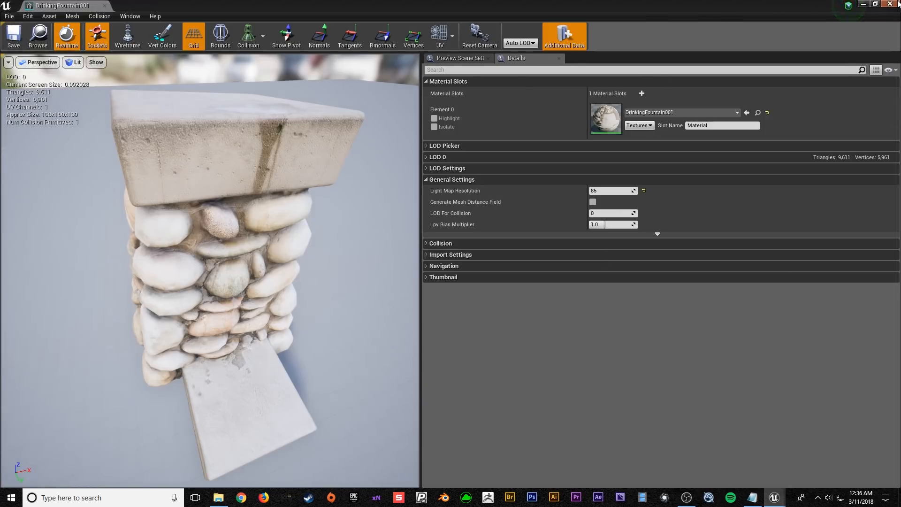
pyautogui.click(898, 3)
# - Frame the drinking fountain in the level and examine its surface and assigned Element 0 material
pyautogui.click(307, 164)
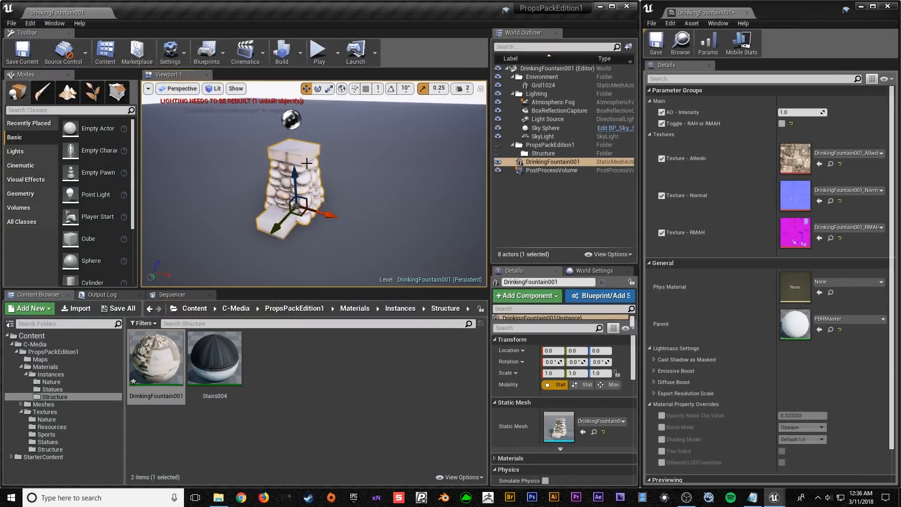
pyautogui.press('f')
pyautogui.keyDown('alt'); pyautogui.moveTo(302, 177); pyautogui.dragTo(246, 194); pyautogui.keyUp('alt')
pyautogui.keyDown('alt'); pyautogui.moveTo(246, 195); pyautogui.dragTo(230, 194, button='right'); pyautogui.keyUp('alt')
pyautogui.keyDown('alt'); pyautogui.moveTo(260, 242); pyautogui.dragTo(274, 242); pyautogui.keyUp('alt')
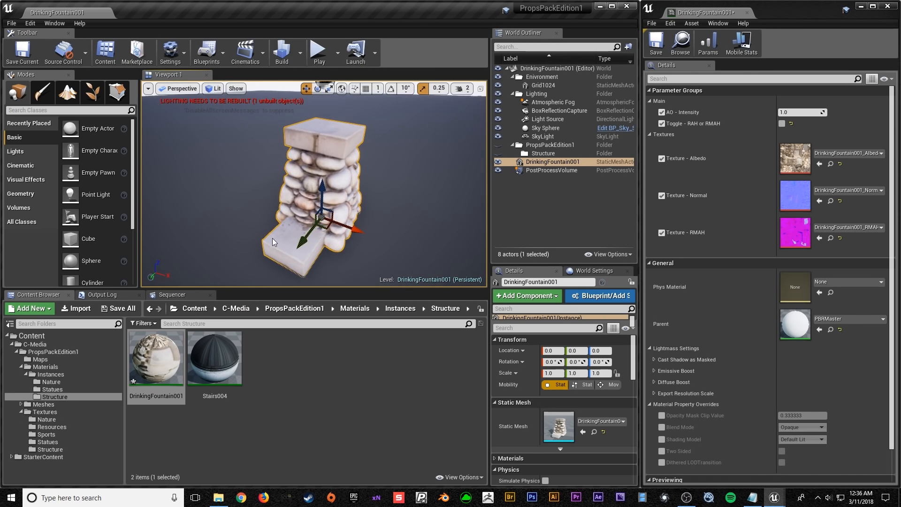
pyautogui.click(516, 402)
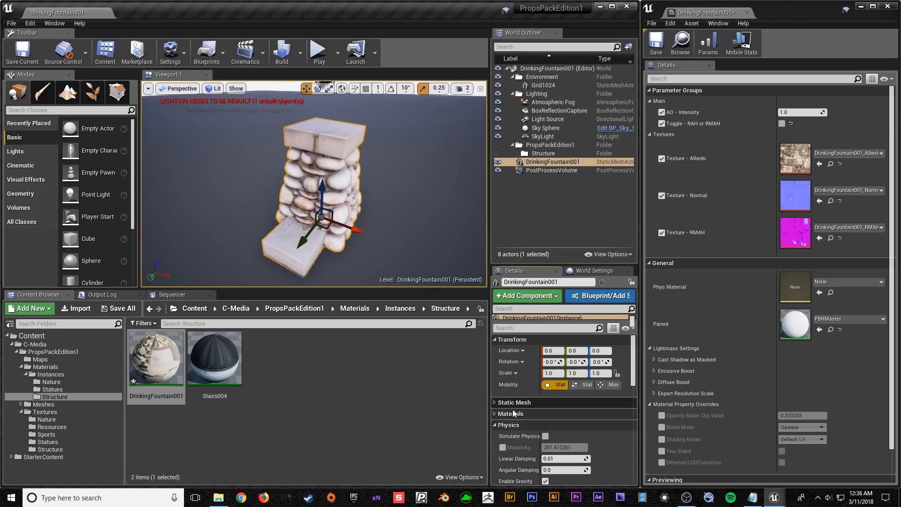
pyautogui.click(511, 413)
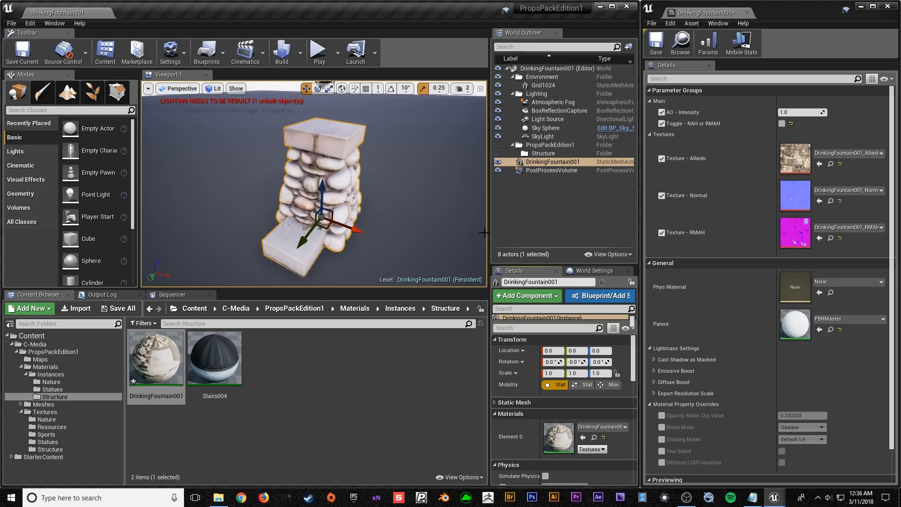
# - Enlarge the level viewport in width and height and deselect the drinking fountain
pyautogui.moveTo(489, 232); pyautogui.dragTo(567, 232)
pyautogui.moveTo(471, 289); pyautogui.dragTo(471, 419)
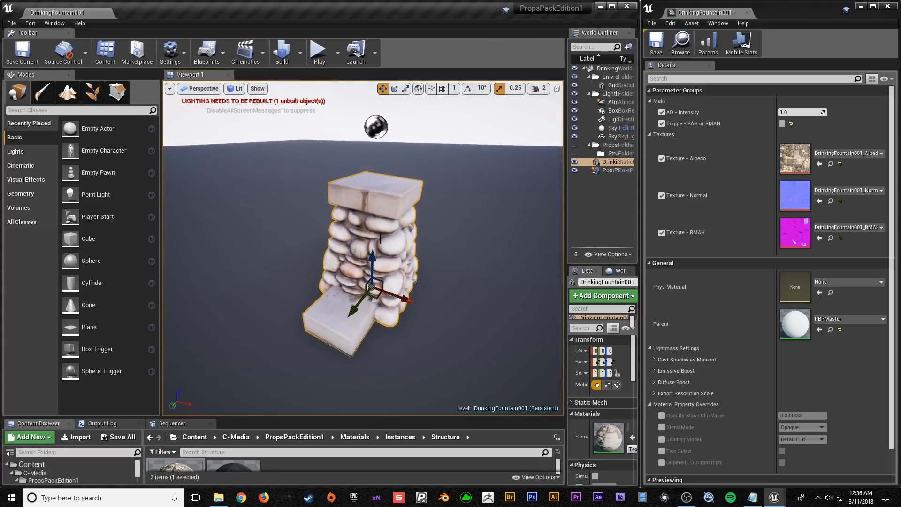
pyautogui.press('Escape')
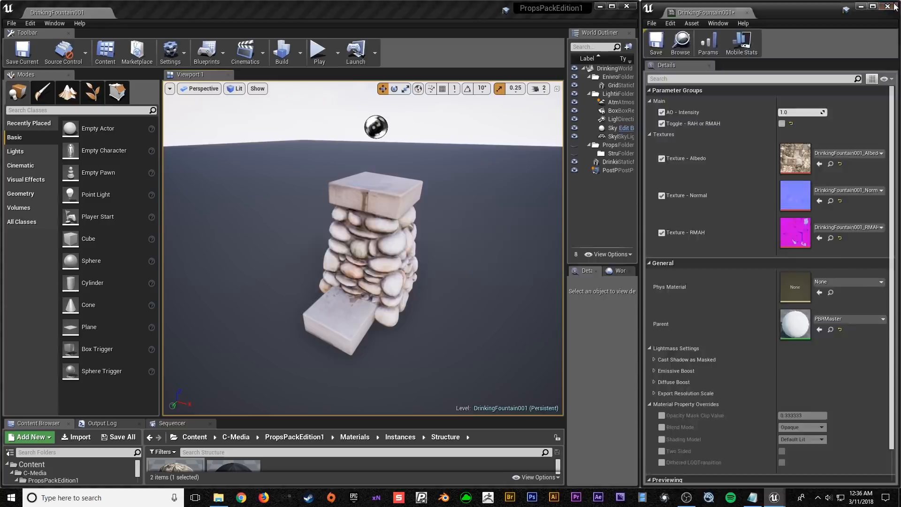
# - Close the DrinkingFountain001 instance editor, and maximize the level editor with a taller Content Browser
pyautogui.click(888, 6)
pyautogui.click(612, 6)
pyautogui.keyDown('alt'); pyautogui.moveTo(464, 270); pyautogui.dragTo(398, 362); pyautogui.keyUp('alt')
pyautogui.moveTo(310, 414); pyautogui.dragTo(289, 317)
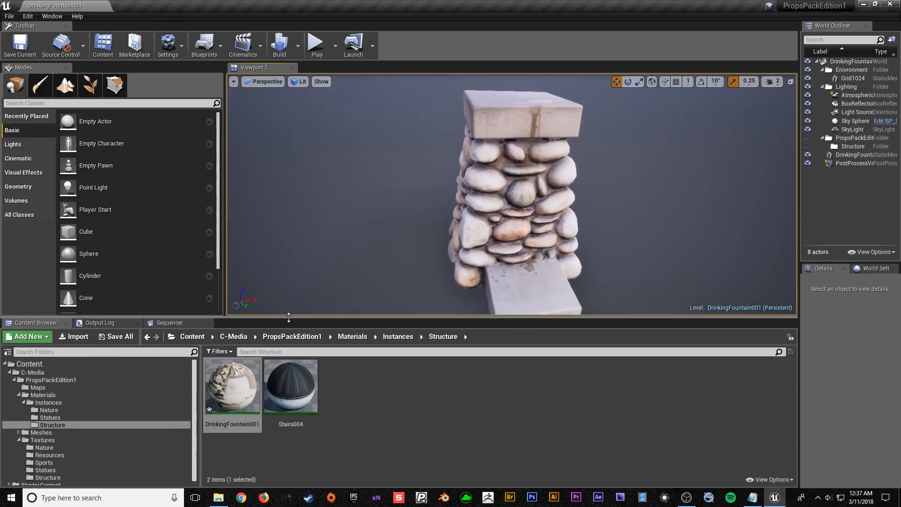
pyautogui.scroll(-5, 516, 291)
pyautogui.keyDown('alt'); pyautogui.moveTo(496, 170); pyautogui.dragTo(537, 172); pyautogui.keyUp('alt')
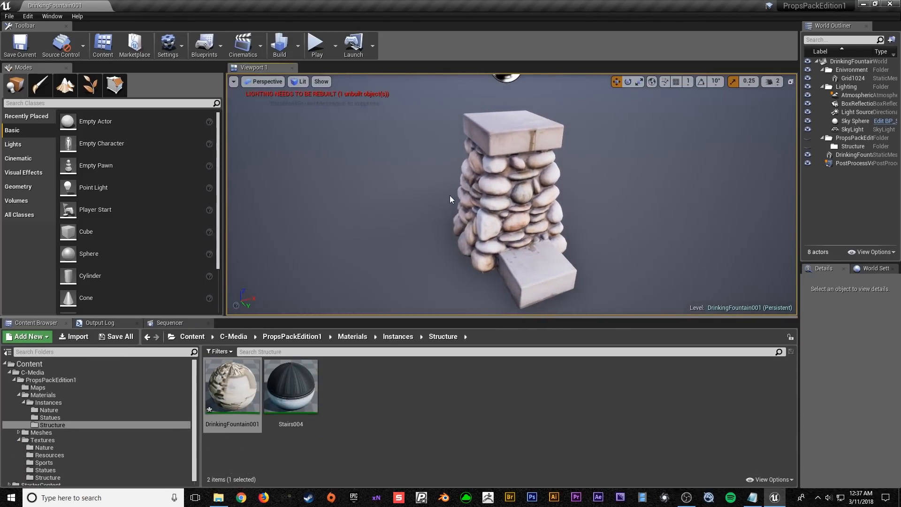
# - Open the drinking fountain's static mesh from the level and collapse Material Slots to review the Light Map Resolution under General Settings
pyautogui.moveTo(472, 210); pyautogui.dragTo(489, 220, button='right')
pyautogui.press('s')
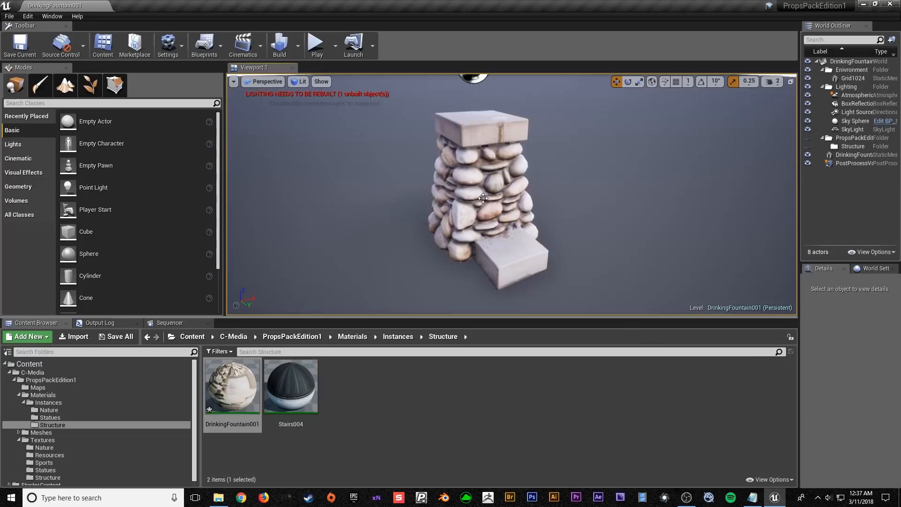
pyautogui.click(483, 198)
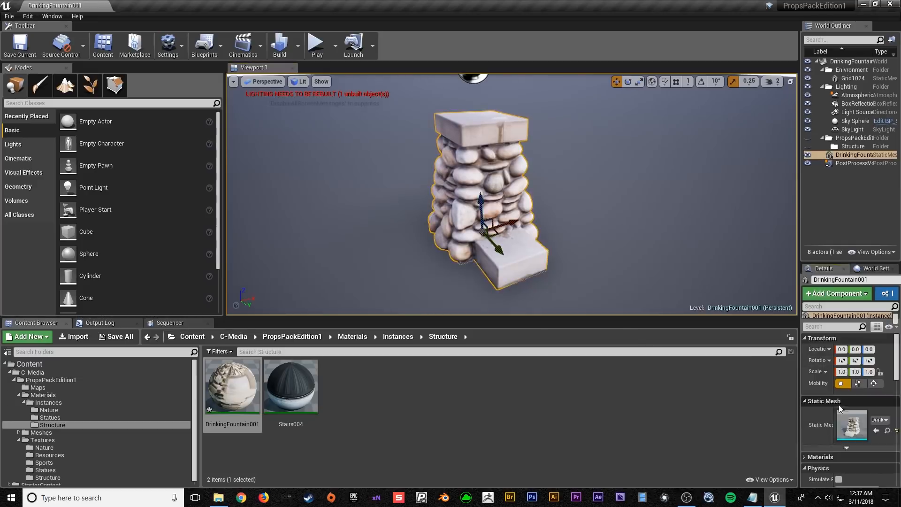
pyautogui.doubleClick(851, 425)
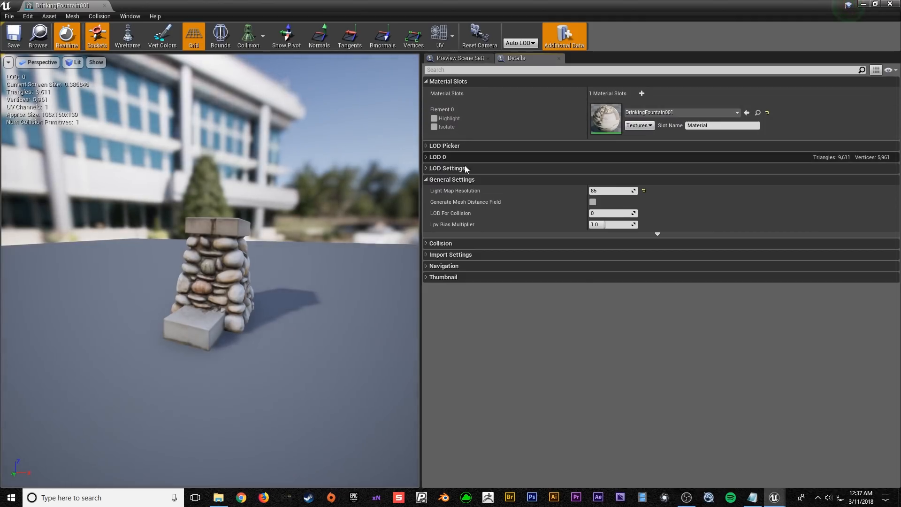
pyautogui.click(451, 169)
pyautogui.click(460, 170)
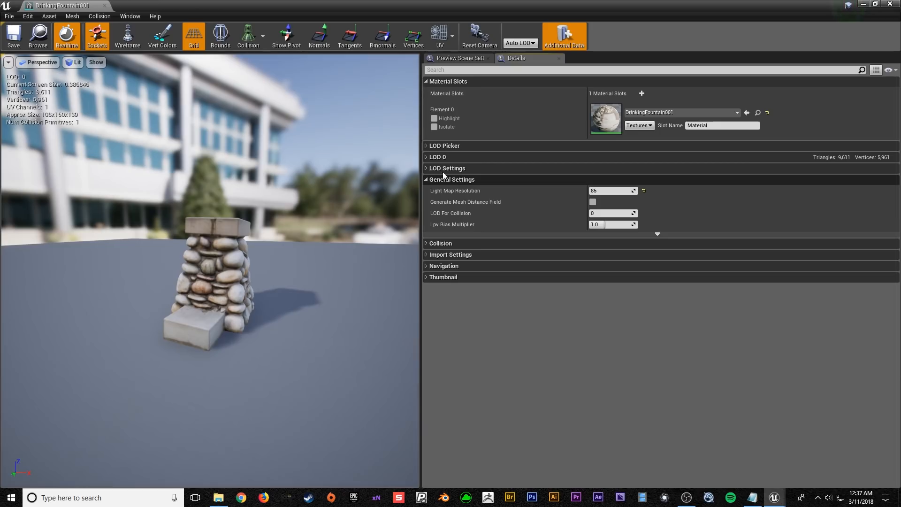
pyautogui.click(462, 82)
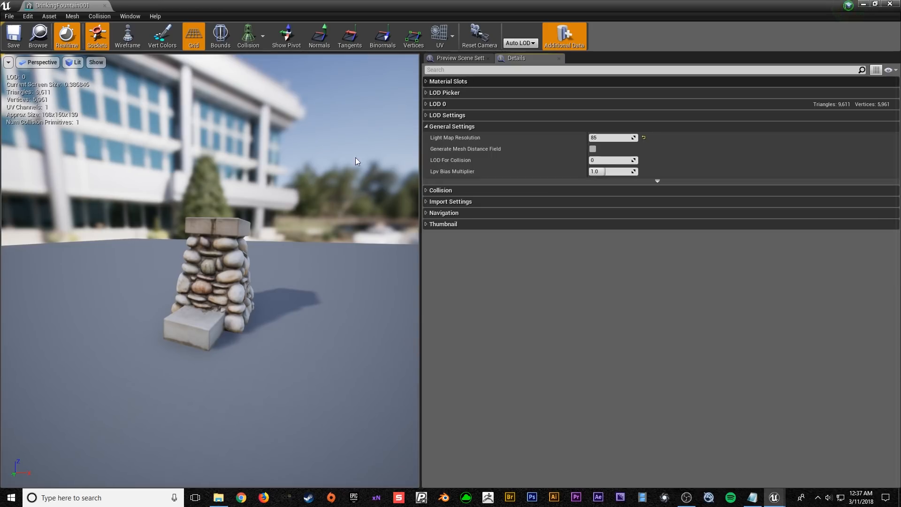
pyautogui.write('85')
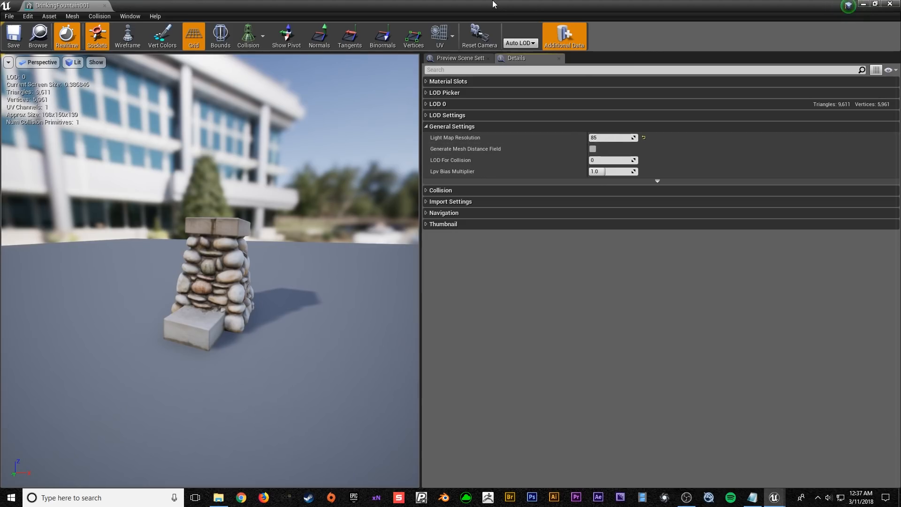
# - Turn the mesh editor into a floating window that leaves the fountain visible in the level, and widen the World Outliner and Details area
pyautogui.moveTo(486, 11); pyautogui.dragTo(371, 270)
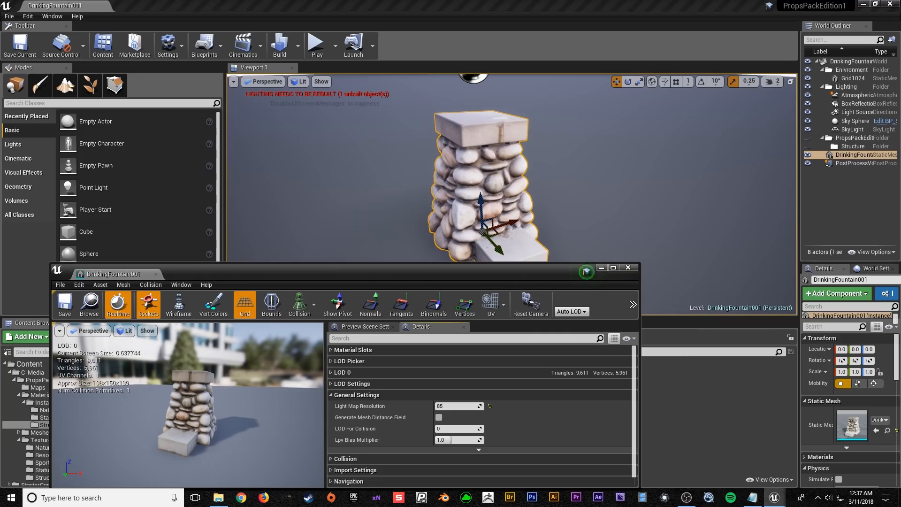
pyautogui.click(488, 102)
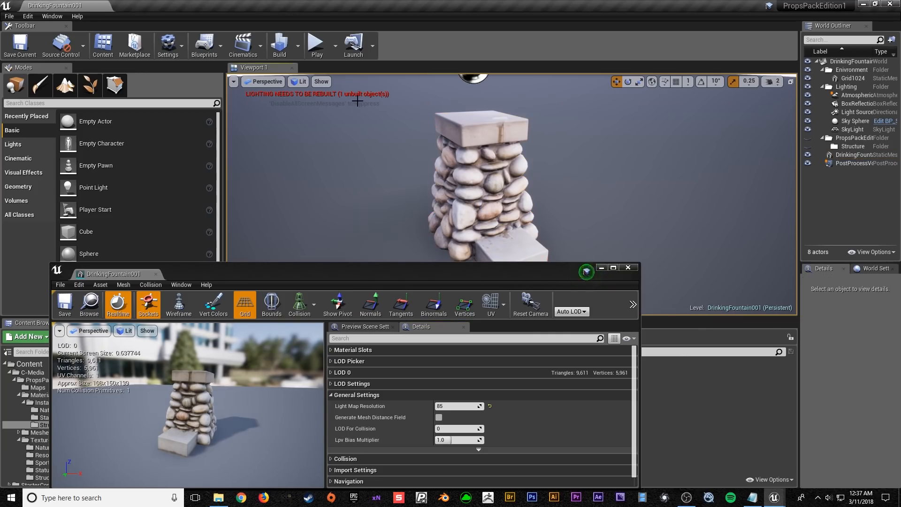
pyautogui.click(493, 146)
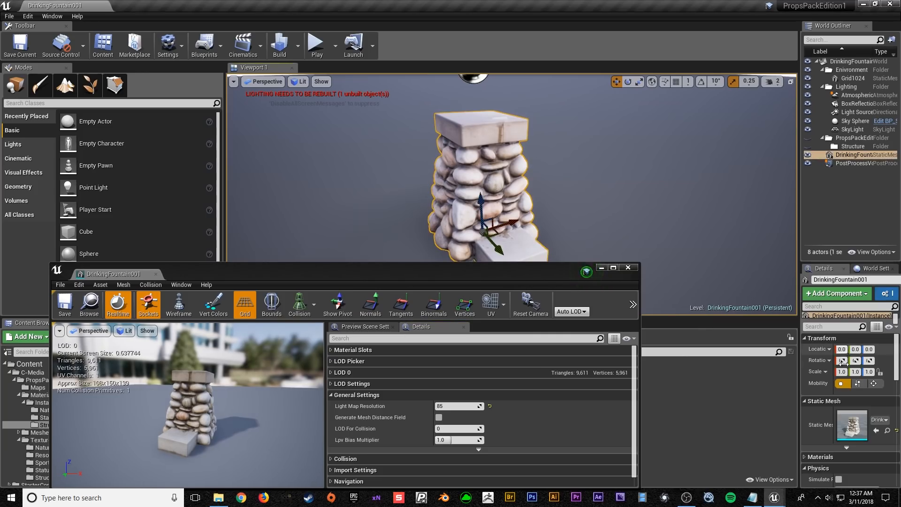
pyautogui.moveTo(799, 381); pyautogui.dragTo(678, 381)
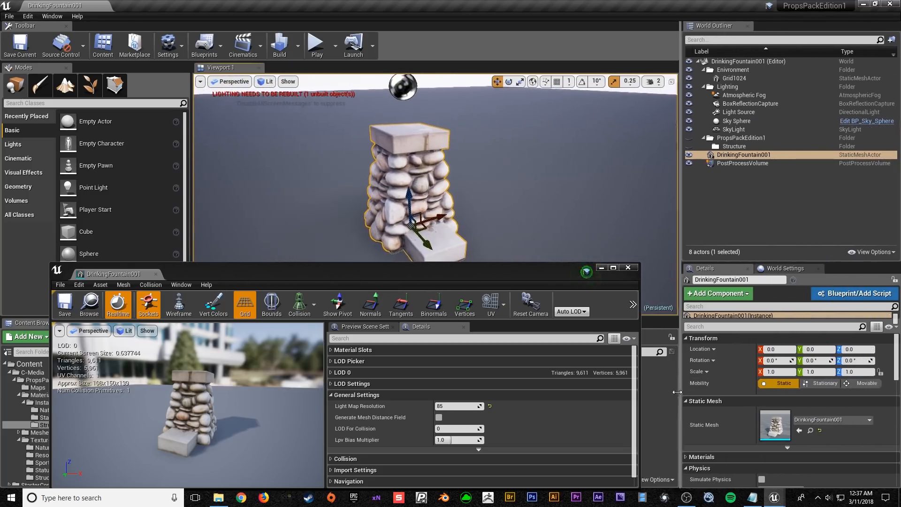
# - Display the level in Lightmap Density view mode and examine the fountain's density colors up close
pyautogui.click(265, 82)
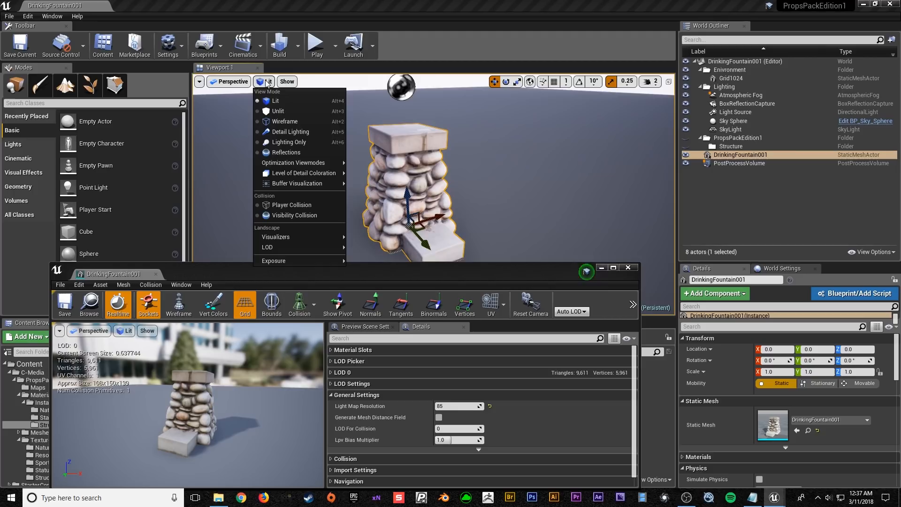
pyautogui.moveTo(325, 166)
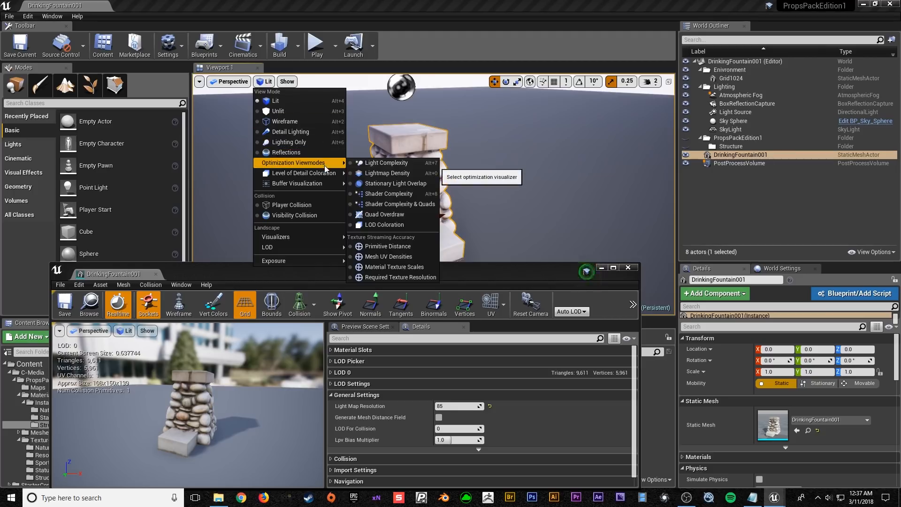
pyautogui.click(388, 173)
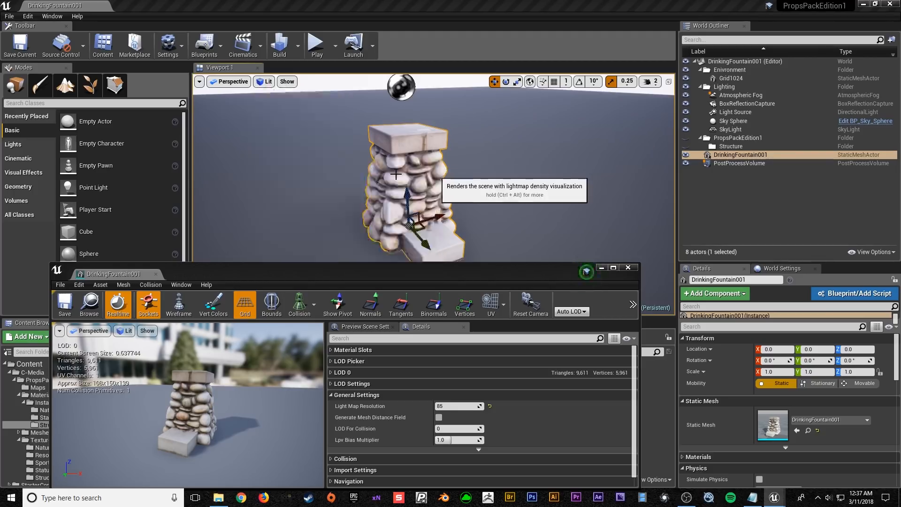
pyautogui.moveTo(464, 158)
pyautogui.mouseDown(button='right')
pyautogui.moveTo(452, 154)
pyautogui.moveTo(464, 158)
pyautogui.mouseUp(button='right')
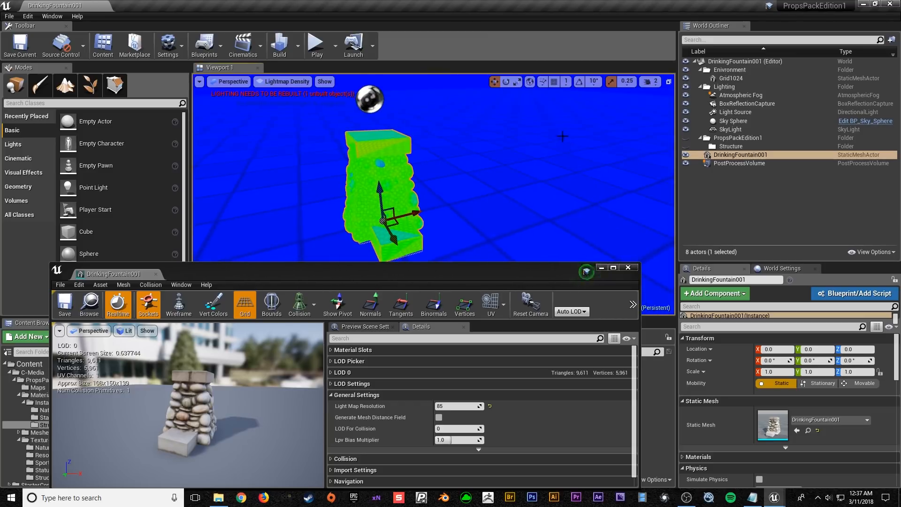
pyautogui.moveTo(497, 162); pyautogui.dragTo(475, 175, button='right')
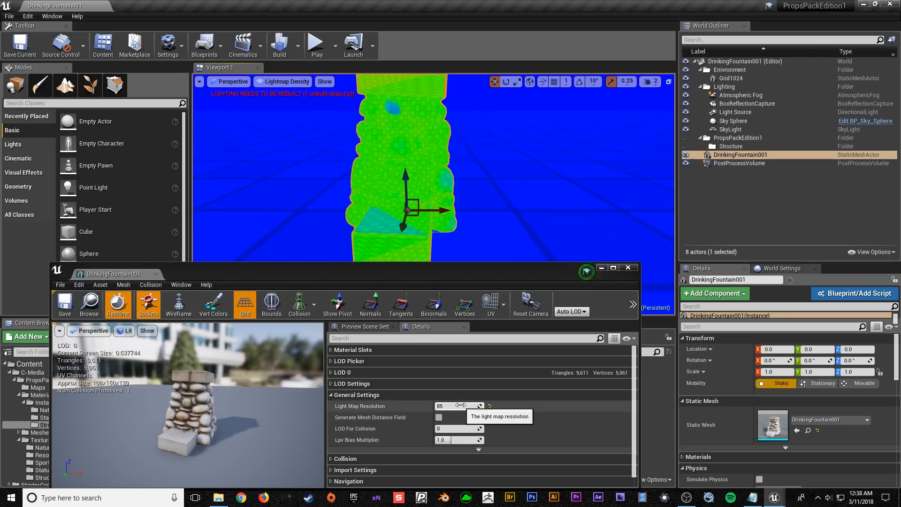
# - Try lower Light Map Resolution values on the fountain mesh, including 64, and set the resolution back to 85
pyautogui.click(439, 405)
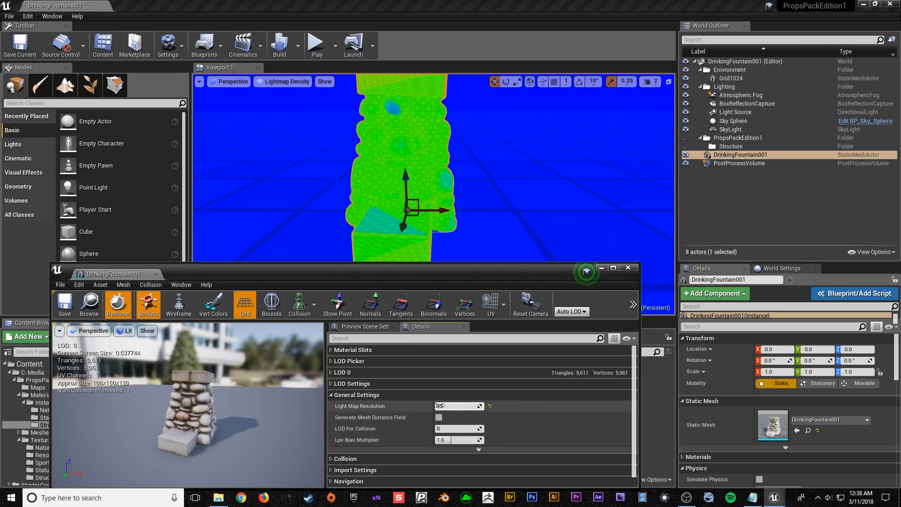
pyautogui.moveTo(456, 404); pyautogui.dragTo(477, 405)
pyautogui.click(470, 405)
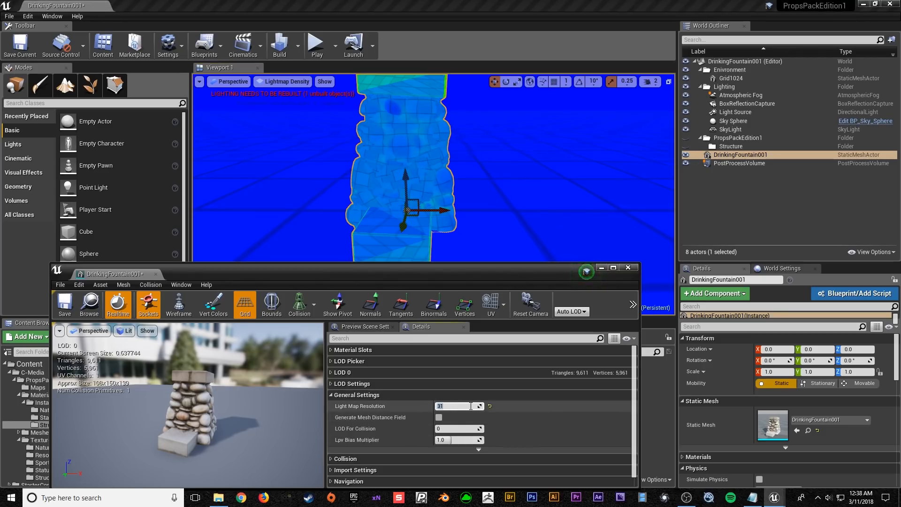
pyautogui.write('4')
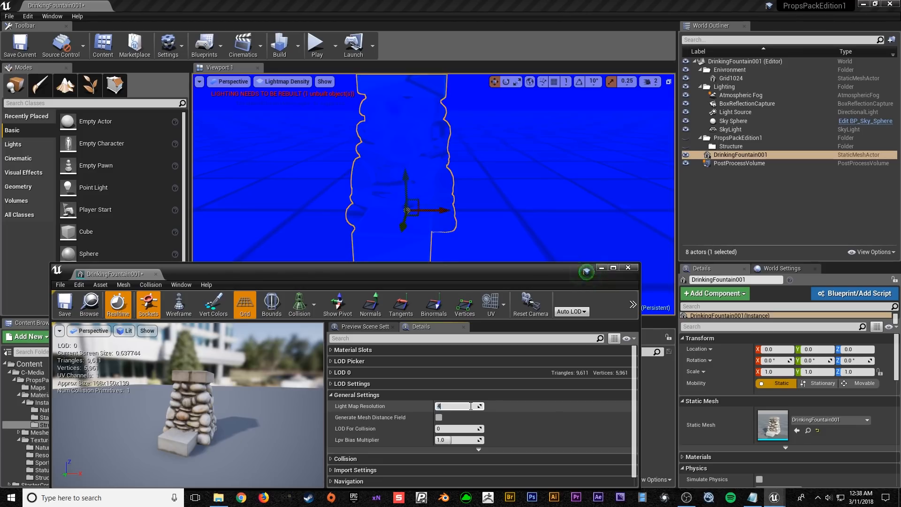
pyautogui.write('50')
pyautogui.press('Return')
pyautogui.press('Return')
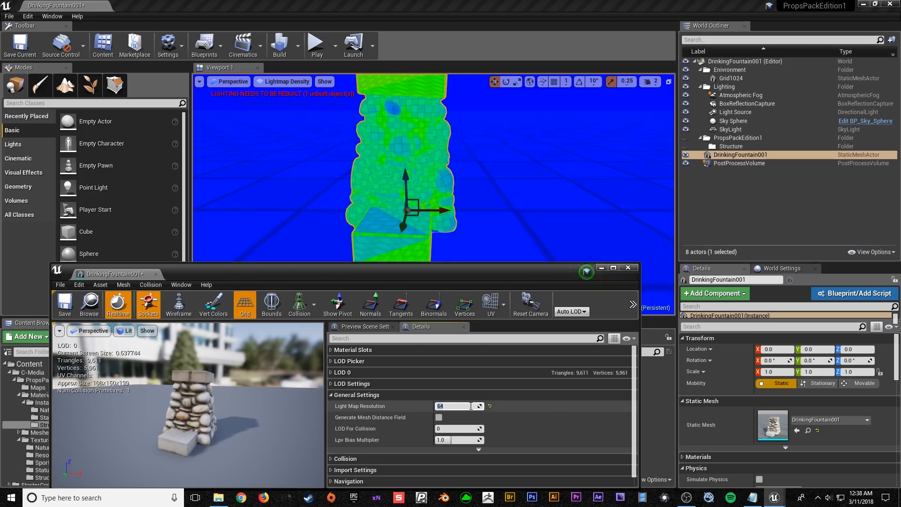
pyautogui.write('85')
pyautogui.press('Return')
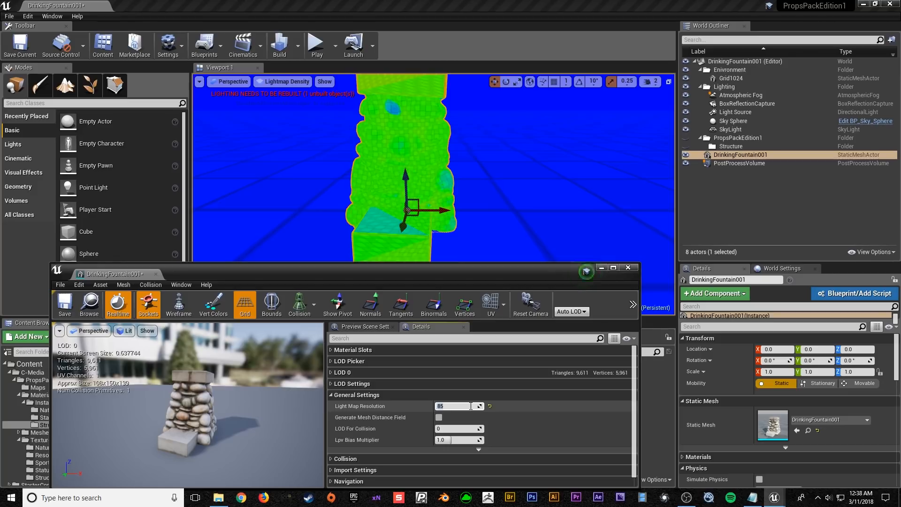
# - Show UV Channel 0 in the fountain's mesh editor and reposition its window to view the UV layout
pyautogui.moveTo(381, 155); pyautogui.dragTo(417, 160, button='right')
pyautogui.click(501, 304)
pyautogui.click(504, 336)
pyautogui.moveTo(474, 272); pyautogui.dragTo(523, 140)
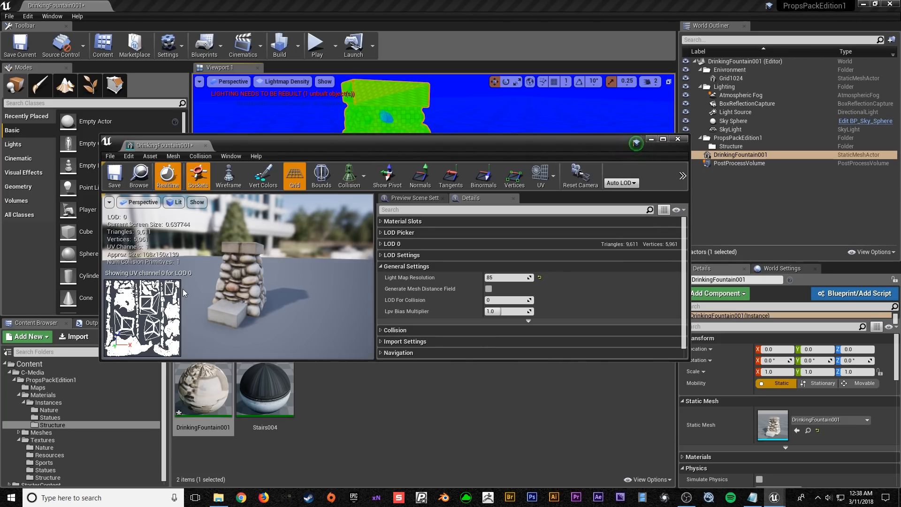
pyautogui.moveTo(497, 149); pyautogui.dragTo(562, 203)
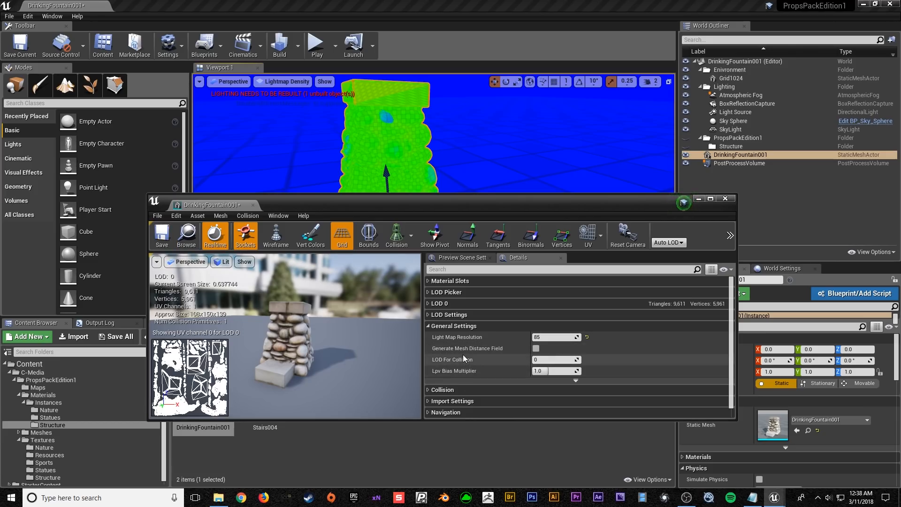
# - Reveal the advanced General Settings and compare the Light Map Coordinate Index with the mesh's available UV channels
pyautogui.click(576, 380)
pyautogui.scroll(-2, 504, 369)
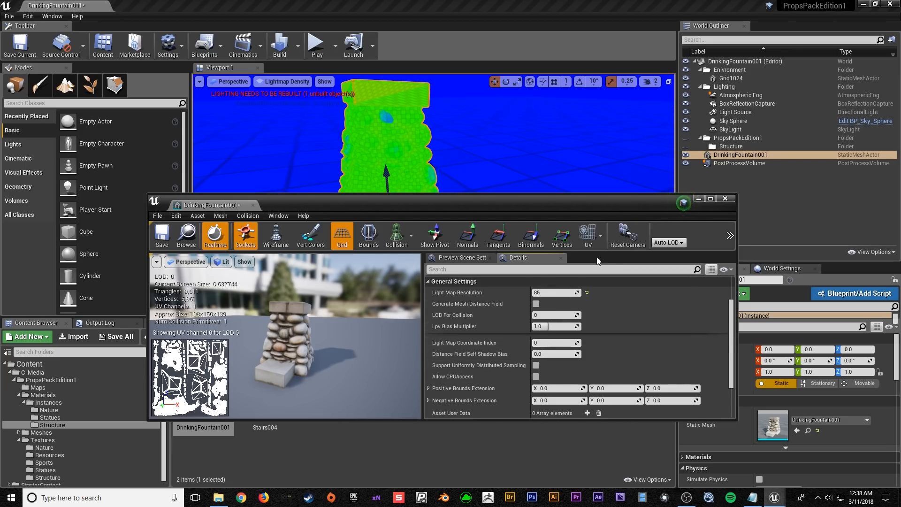
pyautogui.click(588, 235)
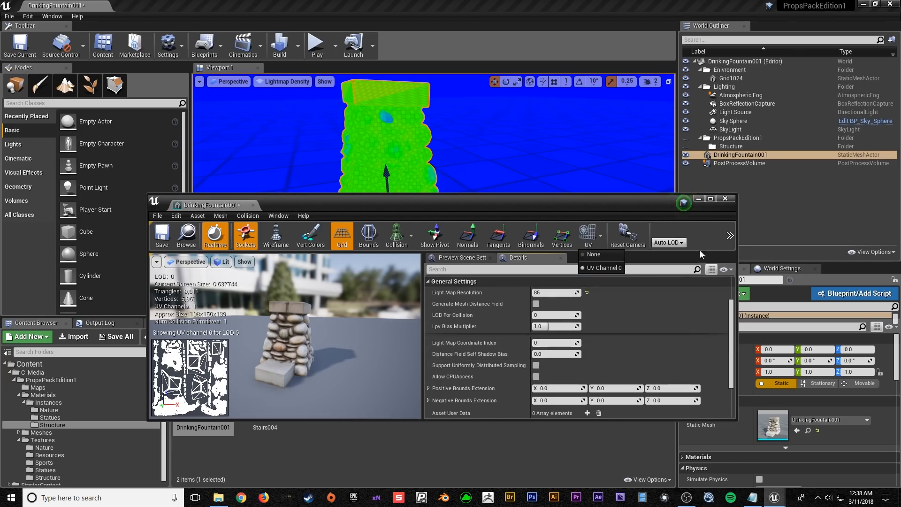
pyautogui.click(645, 221)
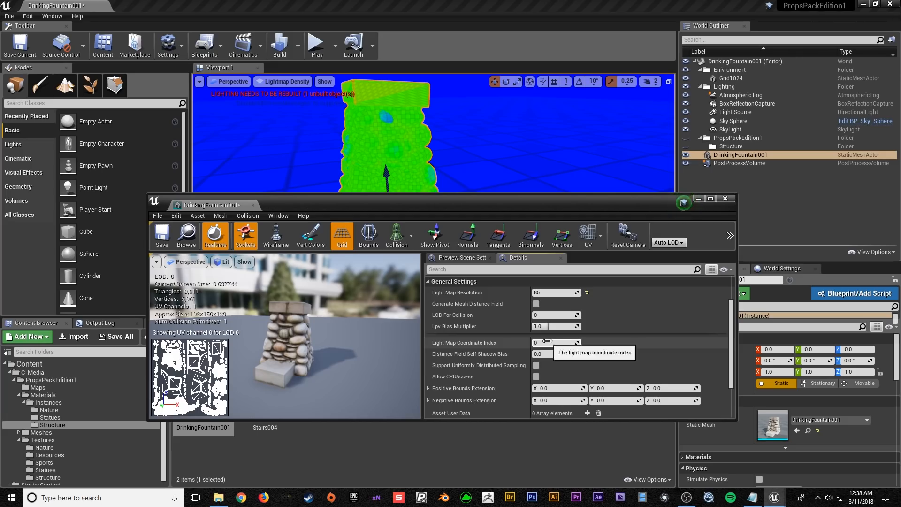
pyautogui.click(601, 236)
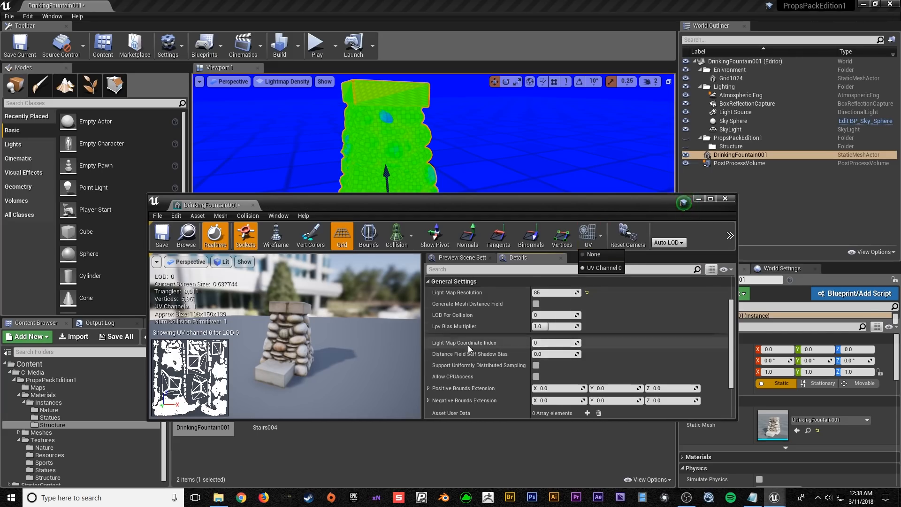
# - Save the fountain's static mesh, close its editor, and return the level viewport to Lit view with nothing selected
pyautogui.click(162, 237)
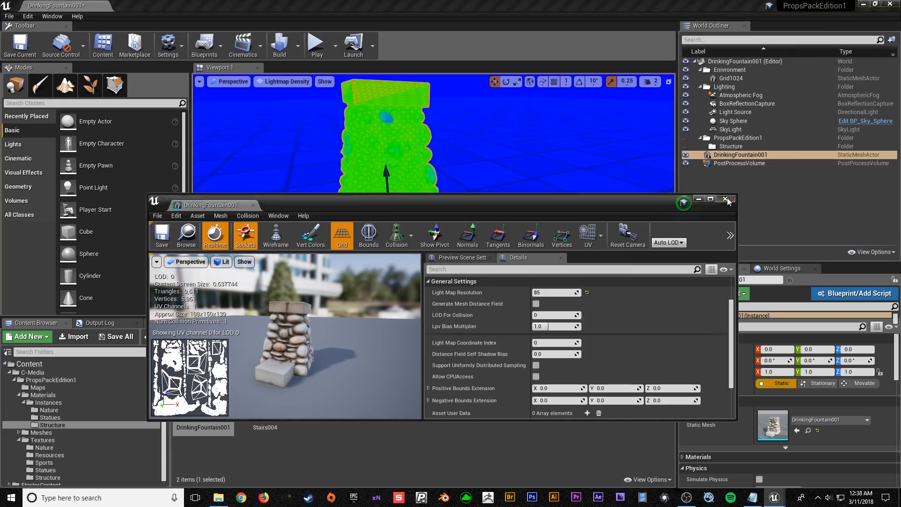
pyautogui.click(725, 198)
pyautogui.click(284, 82)
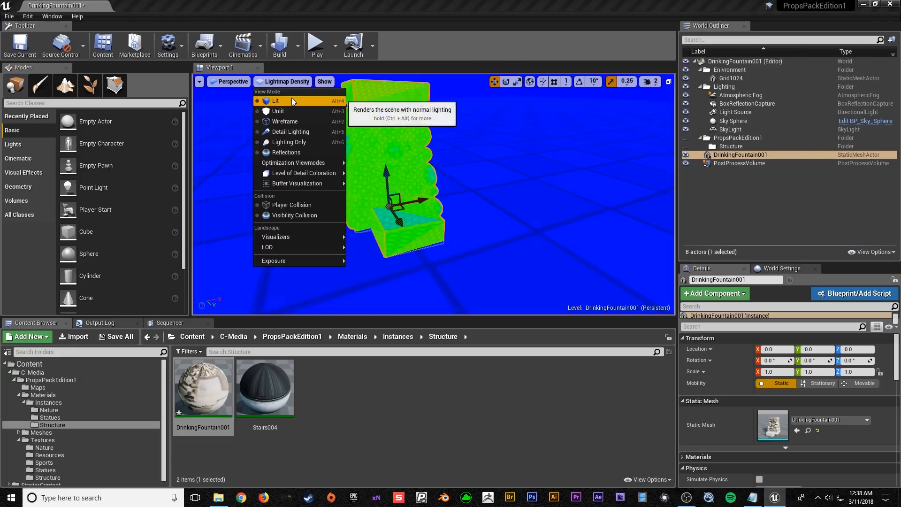
pyautogui.click(291, 101)
pyautogui.press('Escape')
pyautogui.moveTo(466, 207); pyautogui.dragTo(455, 178, button='right')
# - Check the fountain in Wireframe view mode, return to Lit, and frame the whole fountain
pyautogui.click(263, 81)
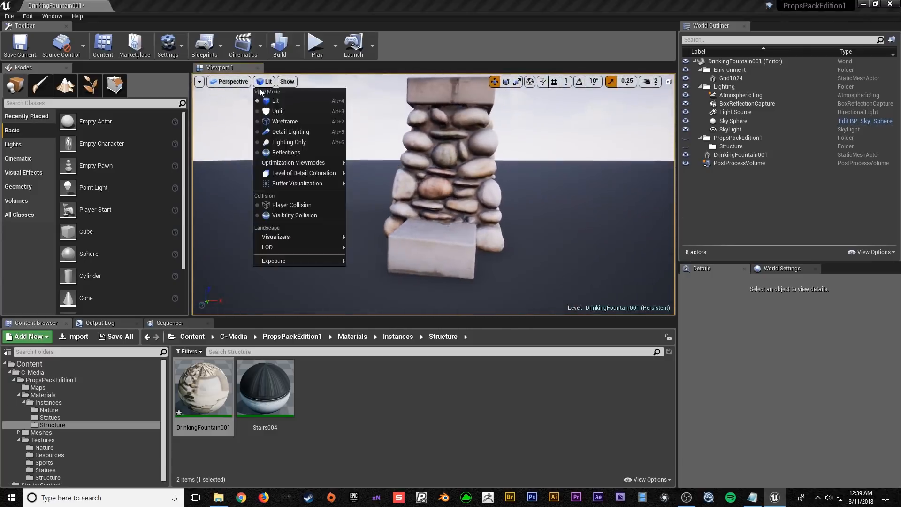
pyautogui.click(268, 122)
pyautogui.click(277, 82)
pyautogui.click(277, 99)
pyautogui.moveTo(349, 142); pyautogui.dragTo(349, 142, button='right')
pyautogui.moveTo(283, 94); pyautogui.dragTo(394, 177, button='right')
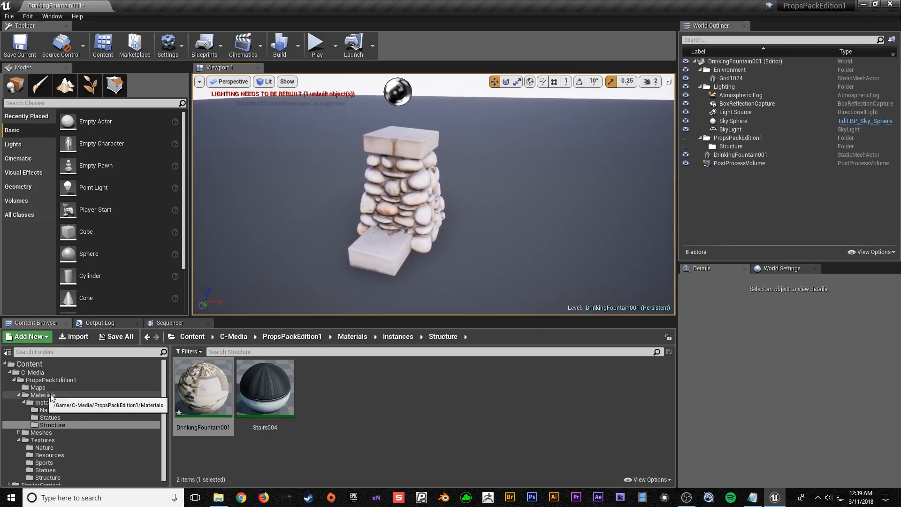
# - Select DrinkingFountain001 in the level and browse to the Structure folder under Textures
pyautogui.click(740, 154)
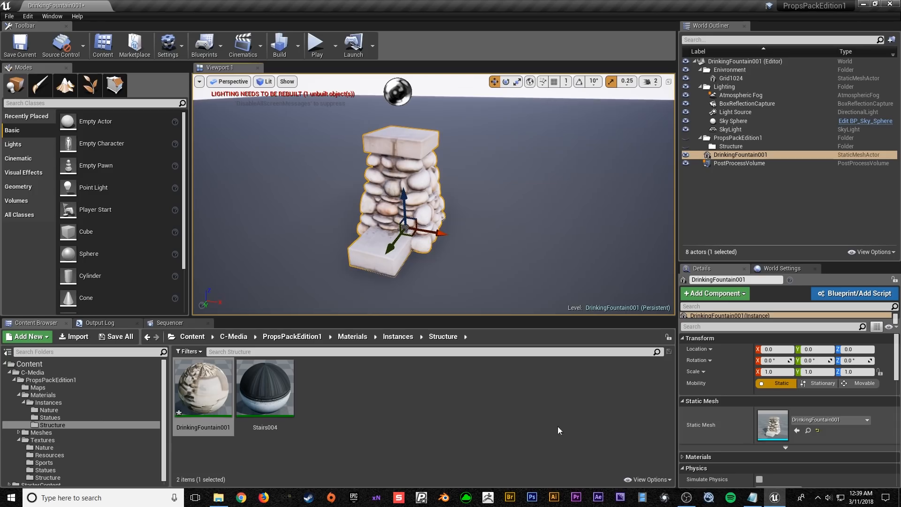
pyautogui.click(20, 395)
pyautogui.click(19, 409)
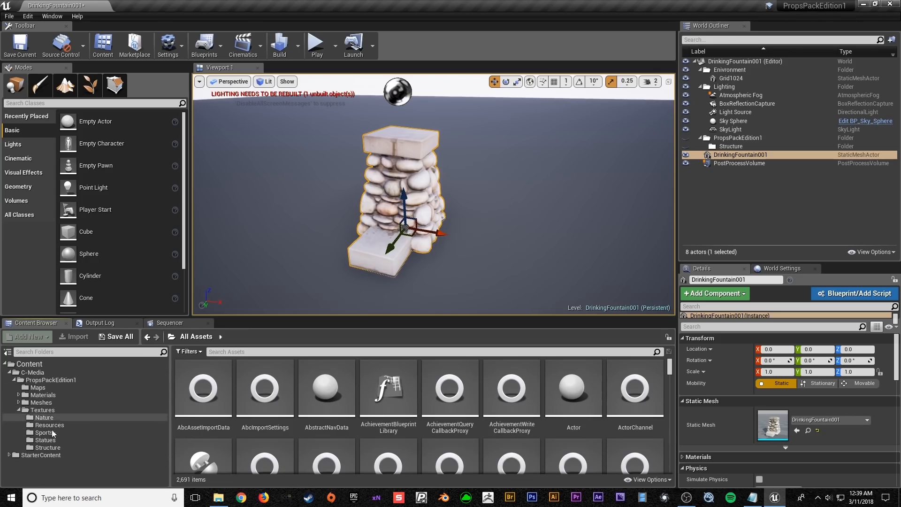
pyautogui.click(52, 448)
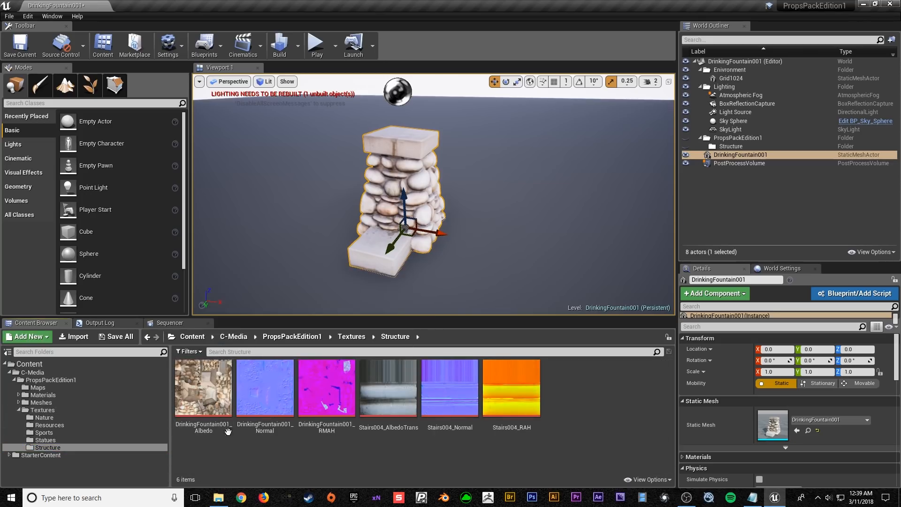
# - Open the DrinkingFountain001_Albedo texture, move its editor window up, and widen the property label column to read the compression settings
pyautogui.doubleClick(220, 400)
pyautogui.moveTo(585, 200); pyautogui.dragTo(523, 1)
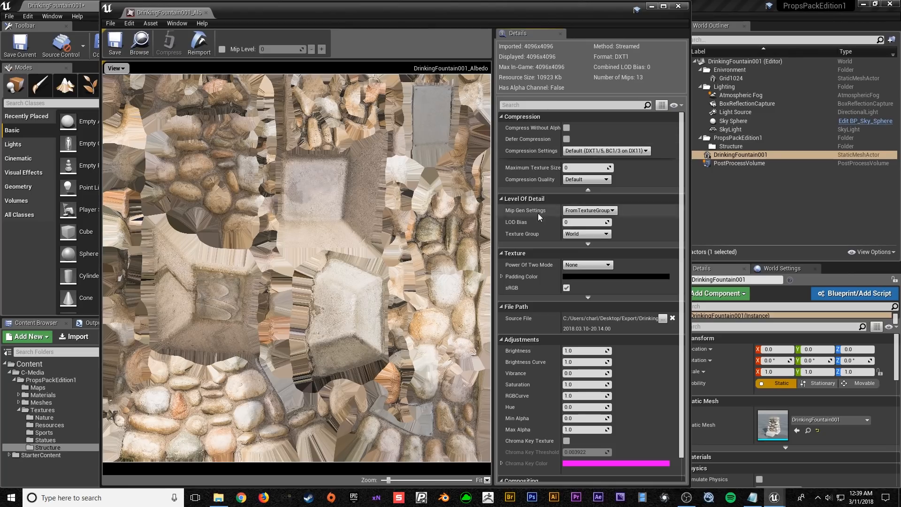
pyautogui.moveTo(562, 159); pyautogui.dragTo(597, 157)
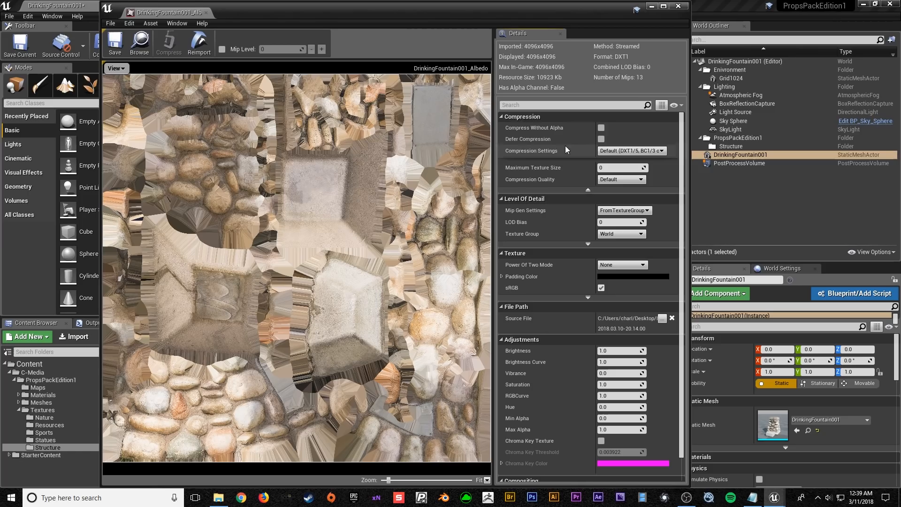
# - Collapse all property categories of the albedo texture and expand only the Compression category
pyautogui.click(674, 105)
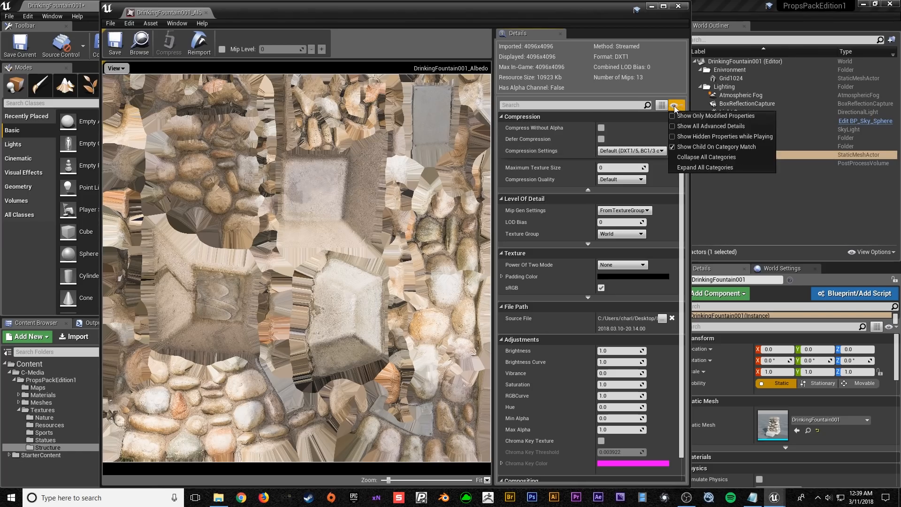
pyautogui.click(683, 157)
pyautogui.click(533, 117)
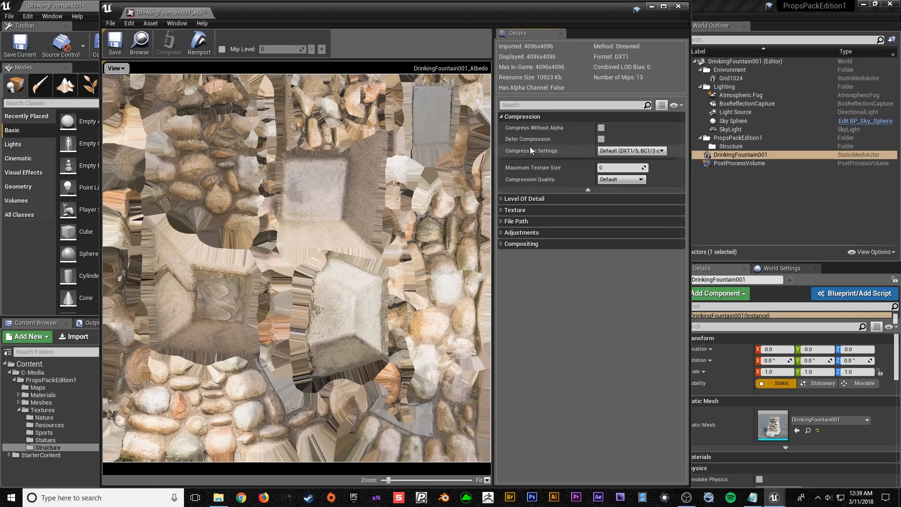
# - Try a Maximum Texture Size of 2048 on the albedo texture, and reset that property to its default
pyautogui.click(627, 169)
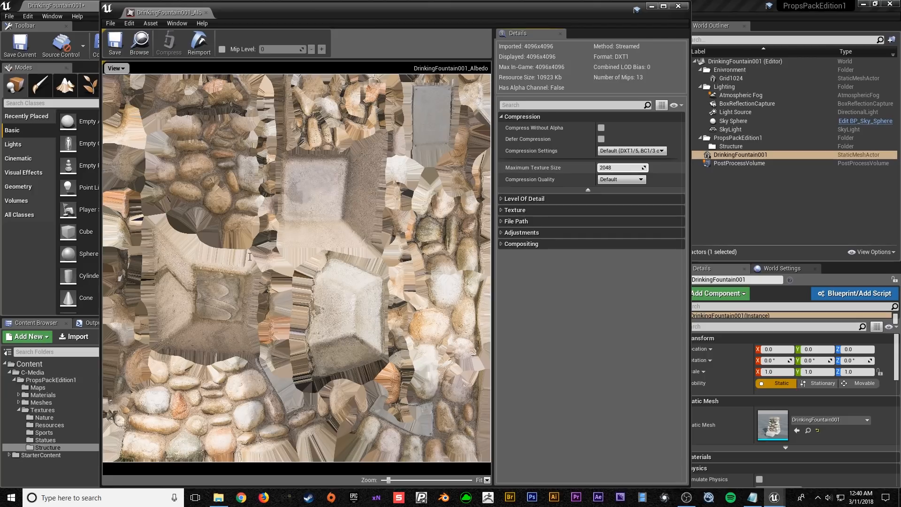
pyautogui.write('2048')
pyautogui.press('Return')
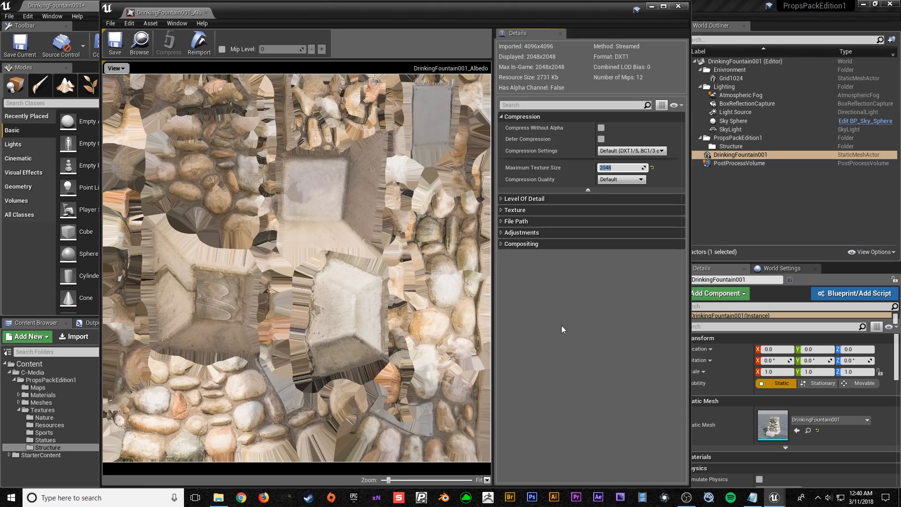
pyautogui.click(653, 167)
# - Save the albedo texture, close its editor, and deselect the fountain in the level
pyautogui.hotkey('ctrl', 's')
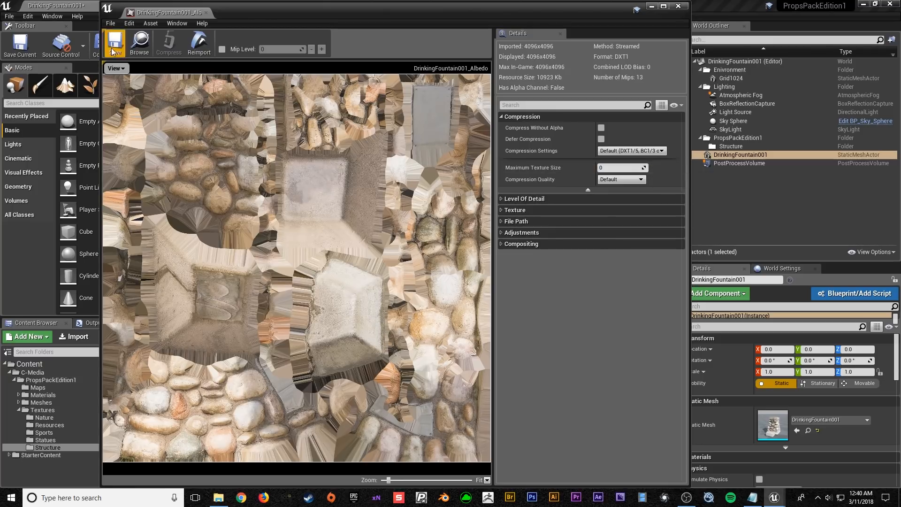
pyautogui.click(678, 7)
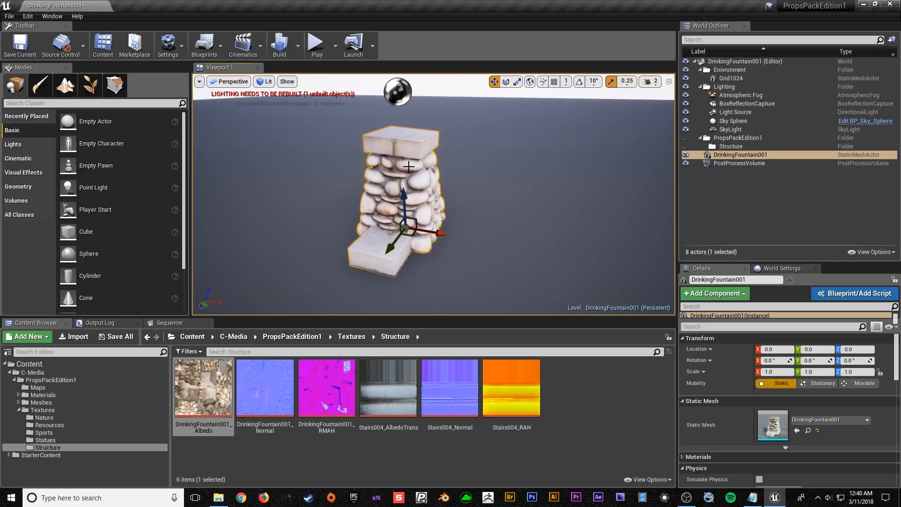
pyautogui.press('Escape')
# - Examine the textured drinking fountain in the level from several sides
pyautogui.keyDown('alt'); pyautogui.moveTo(335, 202); pyautogui.dragTo(507, 225); pyautogui.keyUp('alt')
pyautogui.keyDown('alt'); pyautogui.moveTo(506, 225); pyautogui.dragTo(488, 225, button='right'); pyautogui.keyUp('alt')
pyautogui.keyDown('alt'); pyautogui.moveTo(488, 226); pyautogui.dragTo(378, 230); pyautogui.keyUp('alt')
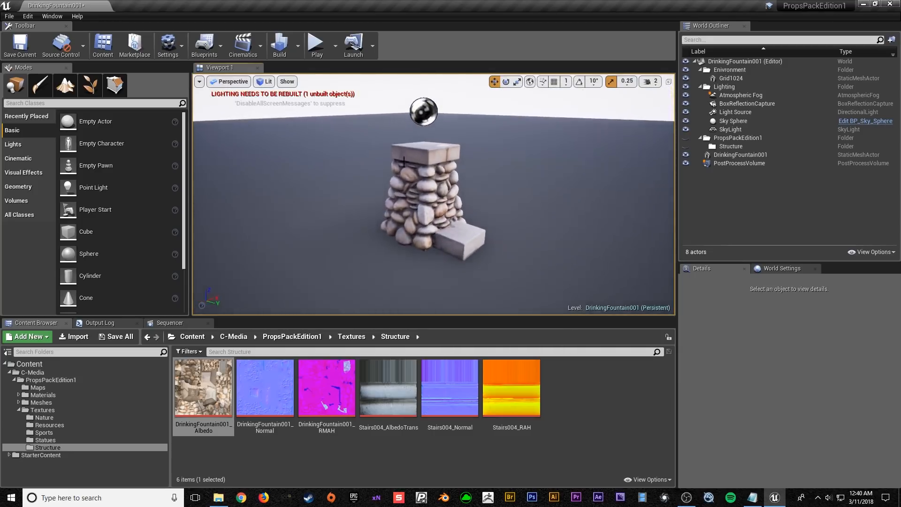
pyautogui.moveTo(412, 209)
pyautogui.mouseDown(button='right')
pyautogui.moveTo(465, 183)
pyautogui.moveTo(446, 186)
pyautogui.moveTo(455, 189)
pyautogui.moveTo(411, 227)
pyautogui.moveTo(400, 259)
pyautogui.moveTo(409, 229)
pyautogui.moveTo(397, 238)
pyautogui.moveTo(413, 203)
pyautogui.moveTo(407, 210)
pyautogui.mouseUp(button='right')
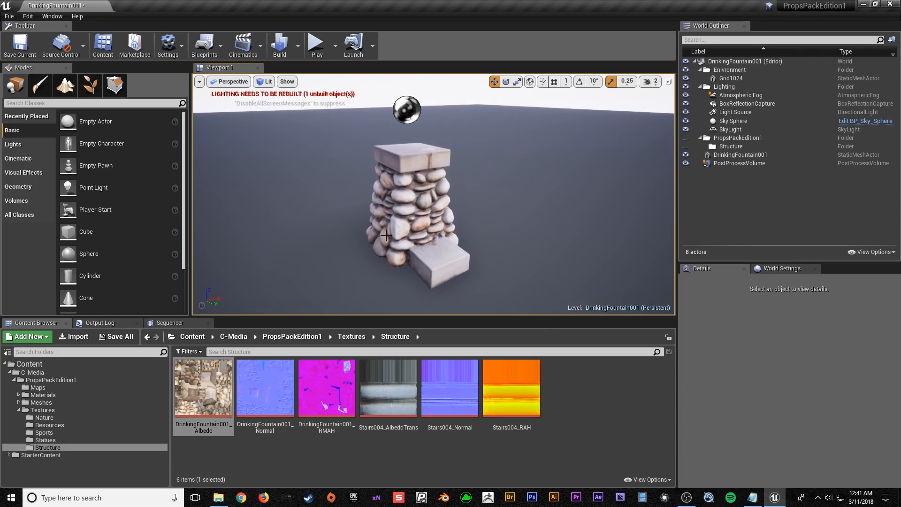